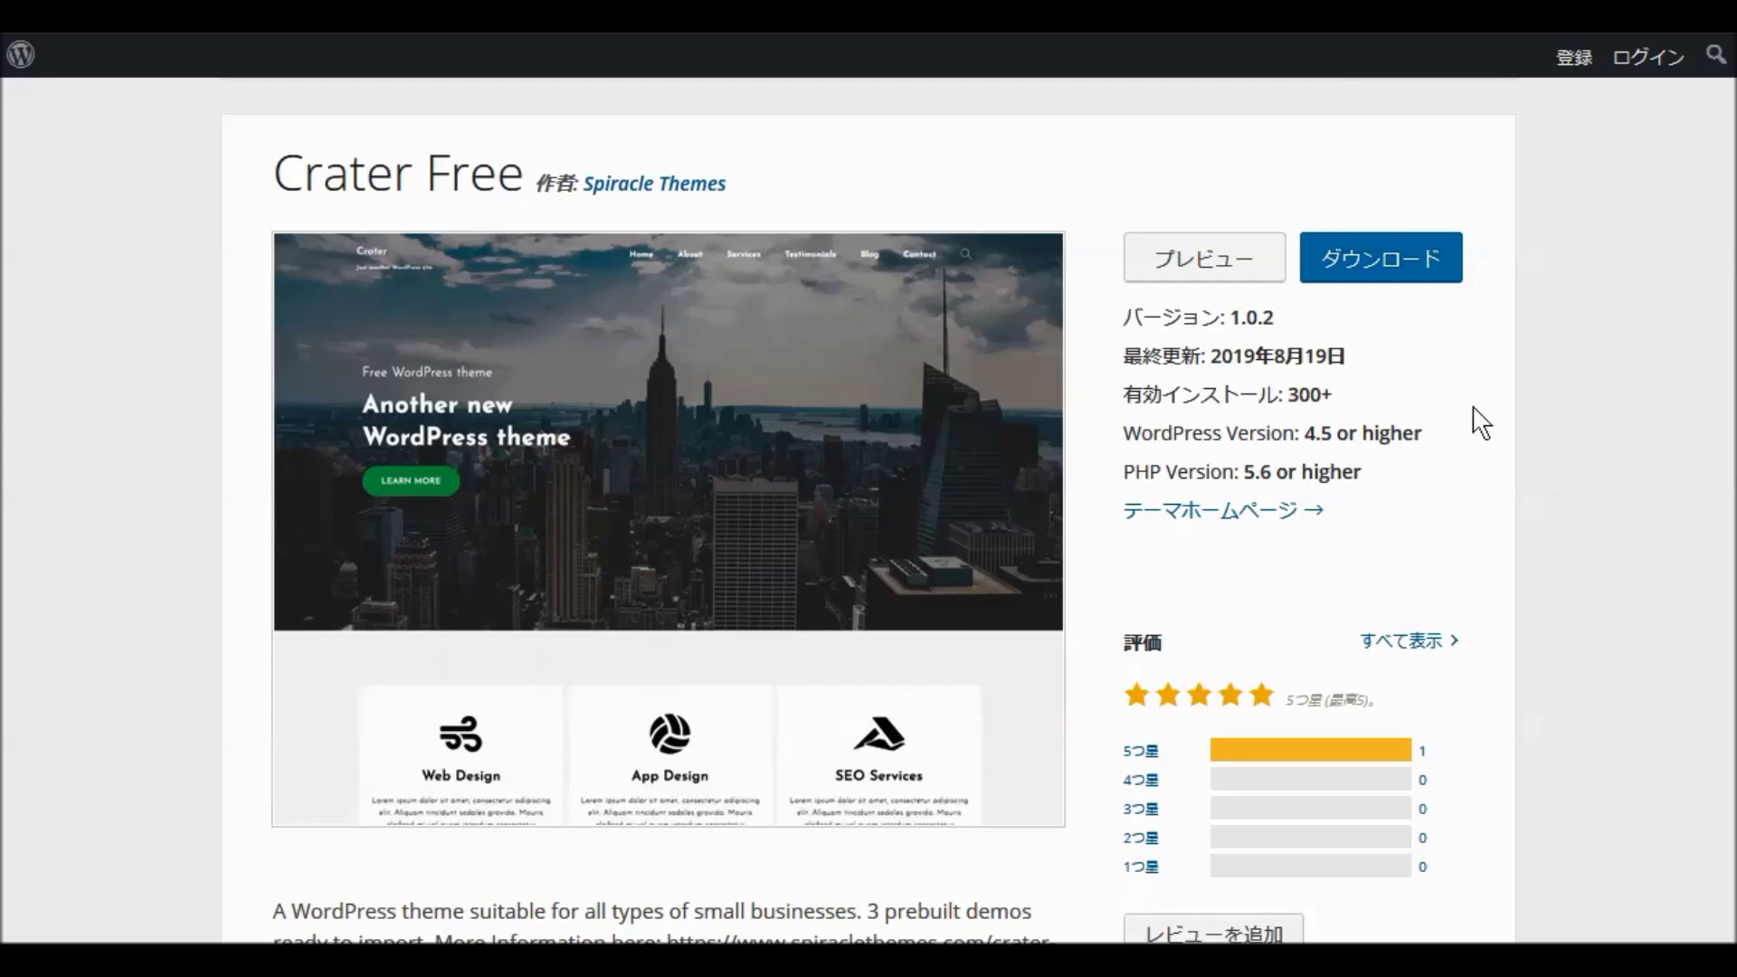
# Review the Crater Free theme's description and tags on its WordPress theme directory page.
pyautogui.moveTo(929, 571)
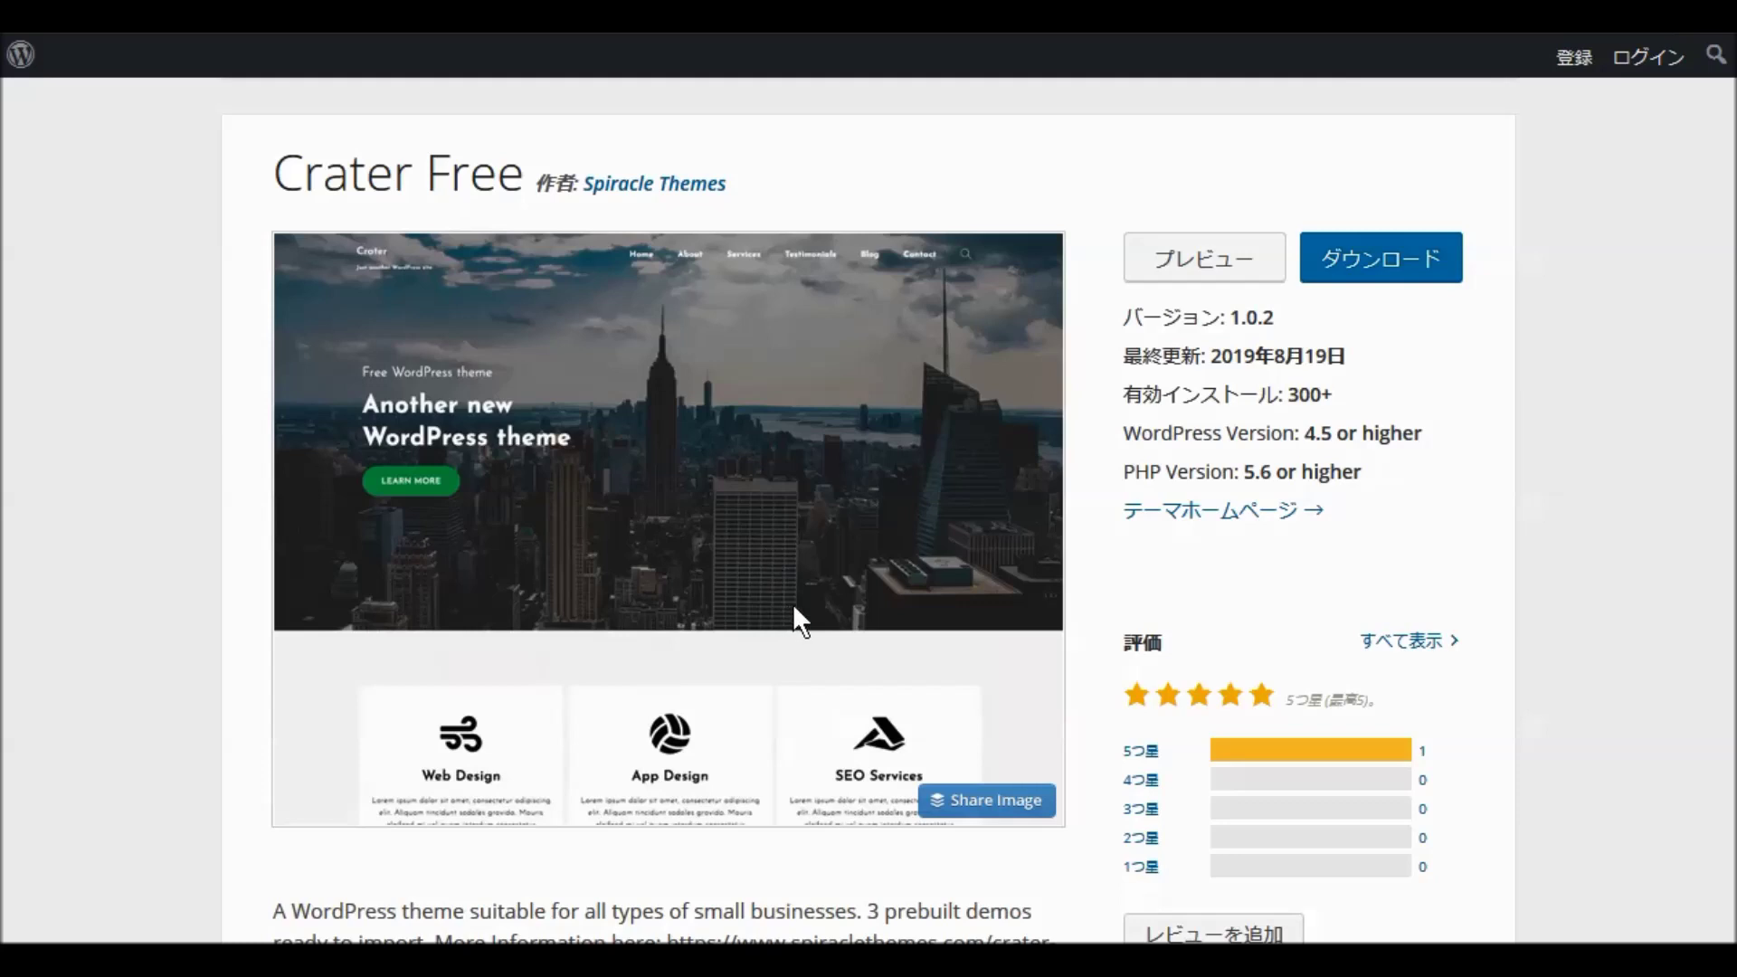
pyautogui.scroll(-4, 253, 606)
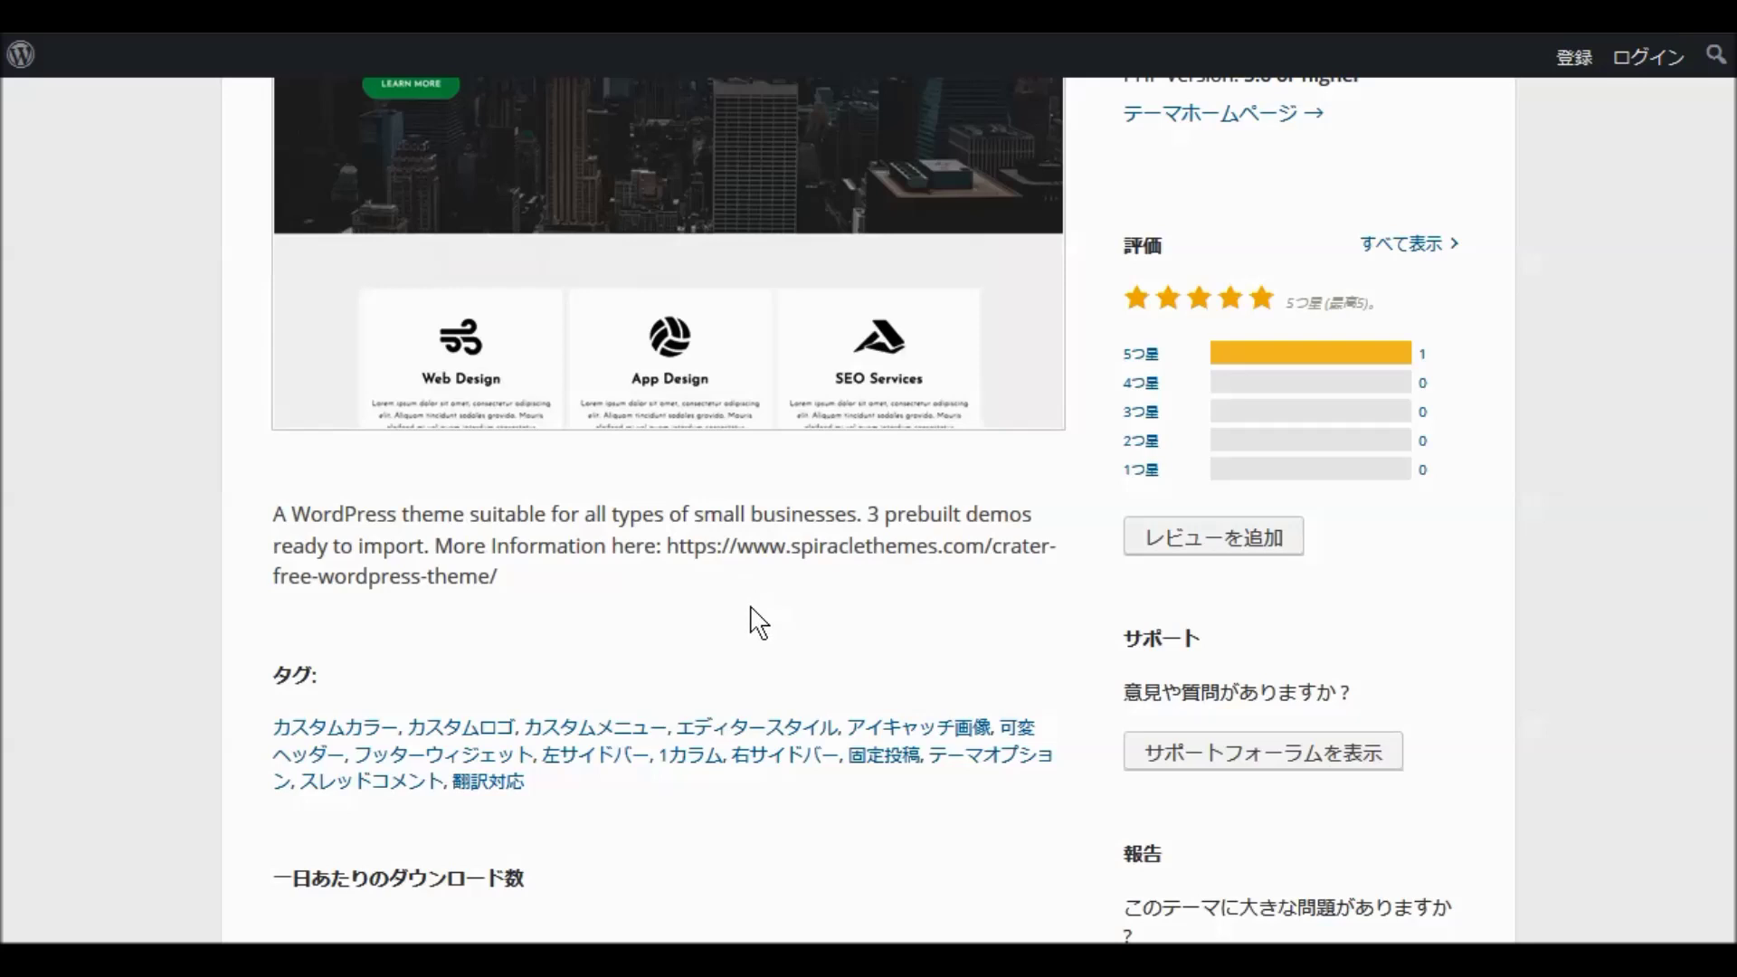
pyautogui.scroll(4, 786, 635)
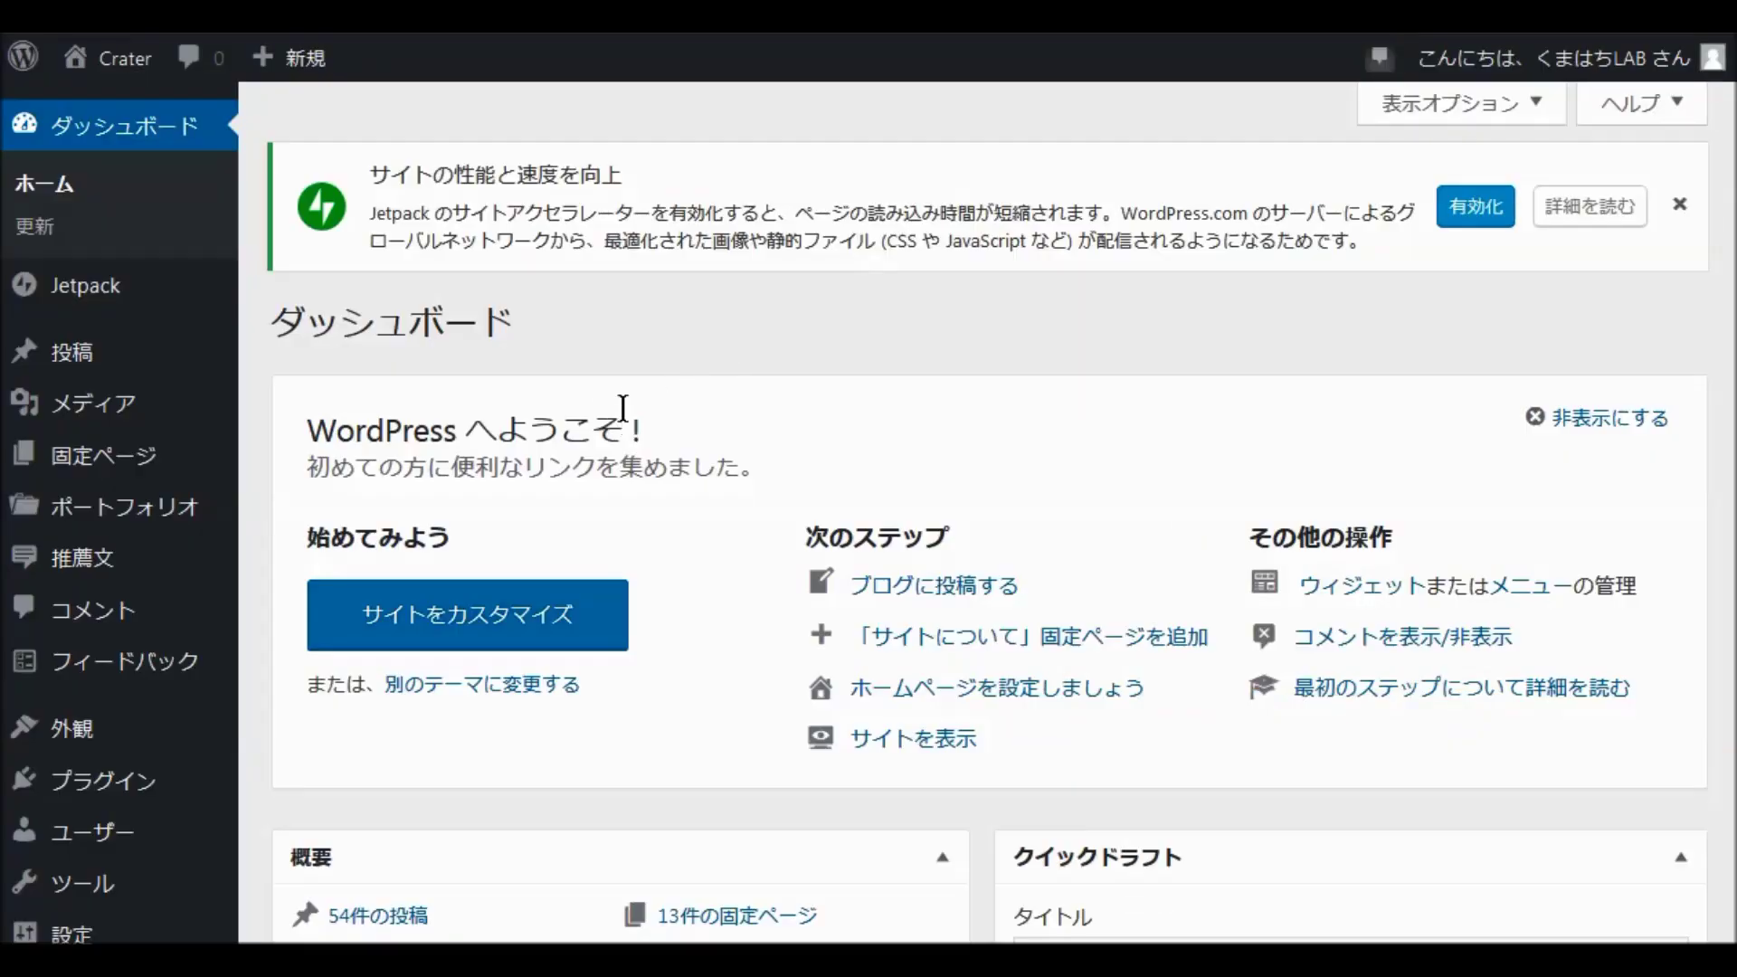
# From the site's admin dashboard, go to the theme management page and start adding a new theme.
pyautogui.scroll(-5, 624, 412)
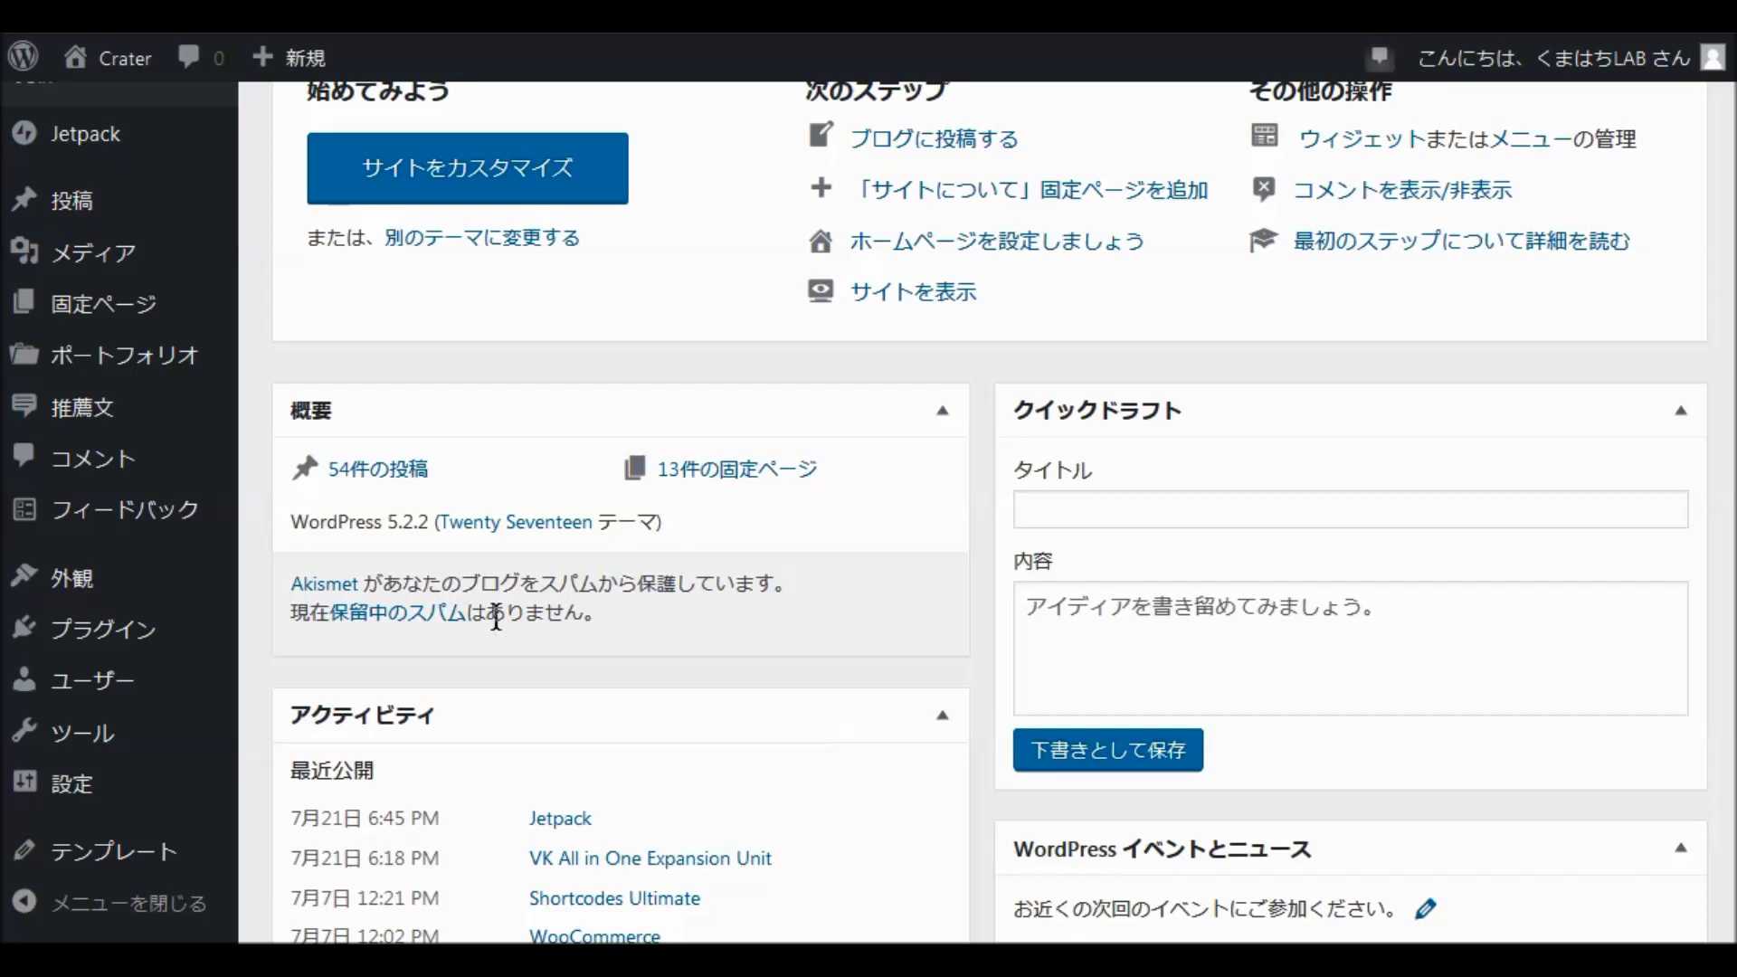
pyautogui.moveTo(79, 593)
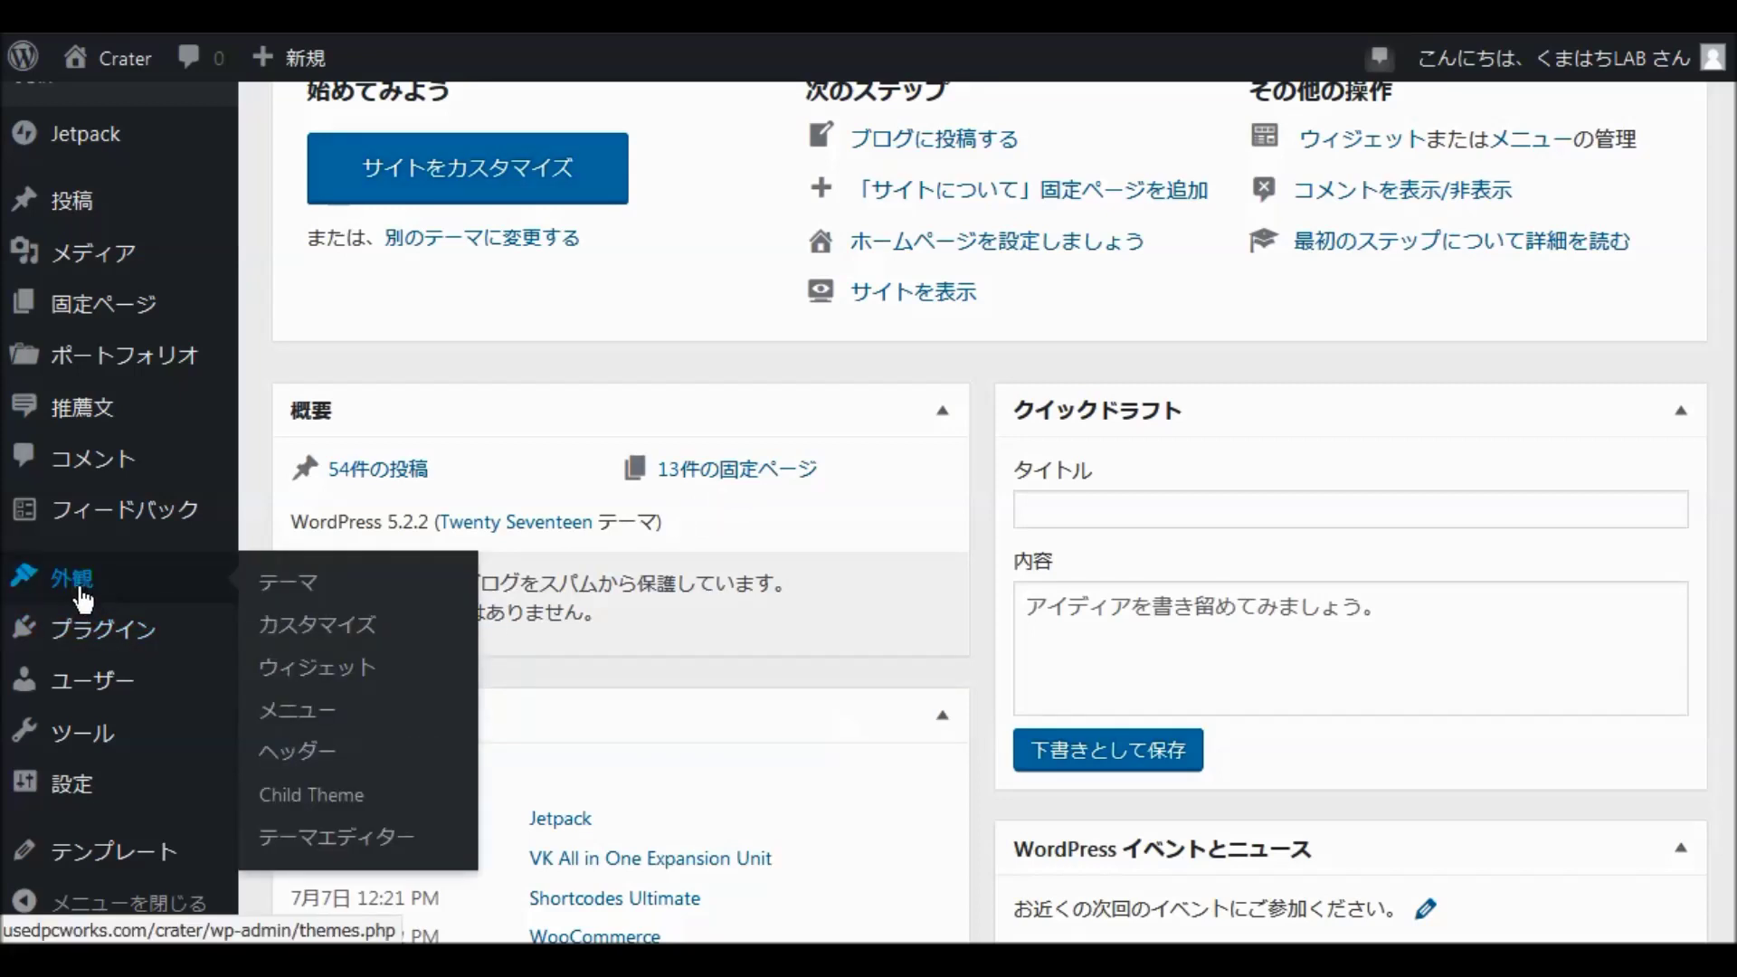
pyautogui.click(80, 590)
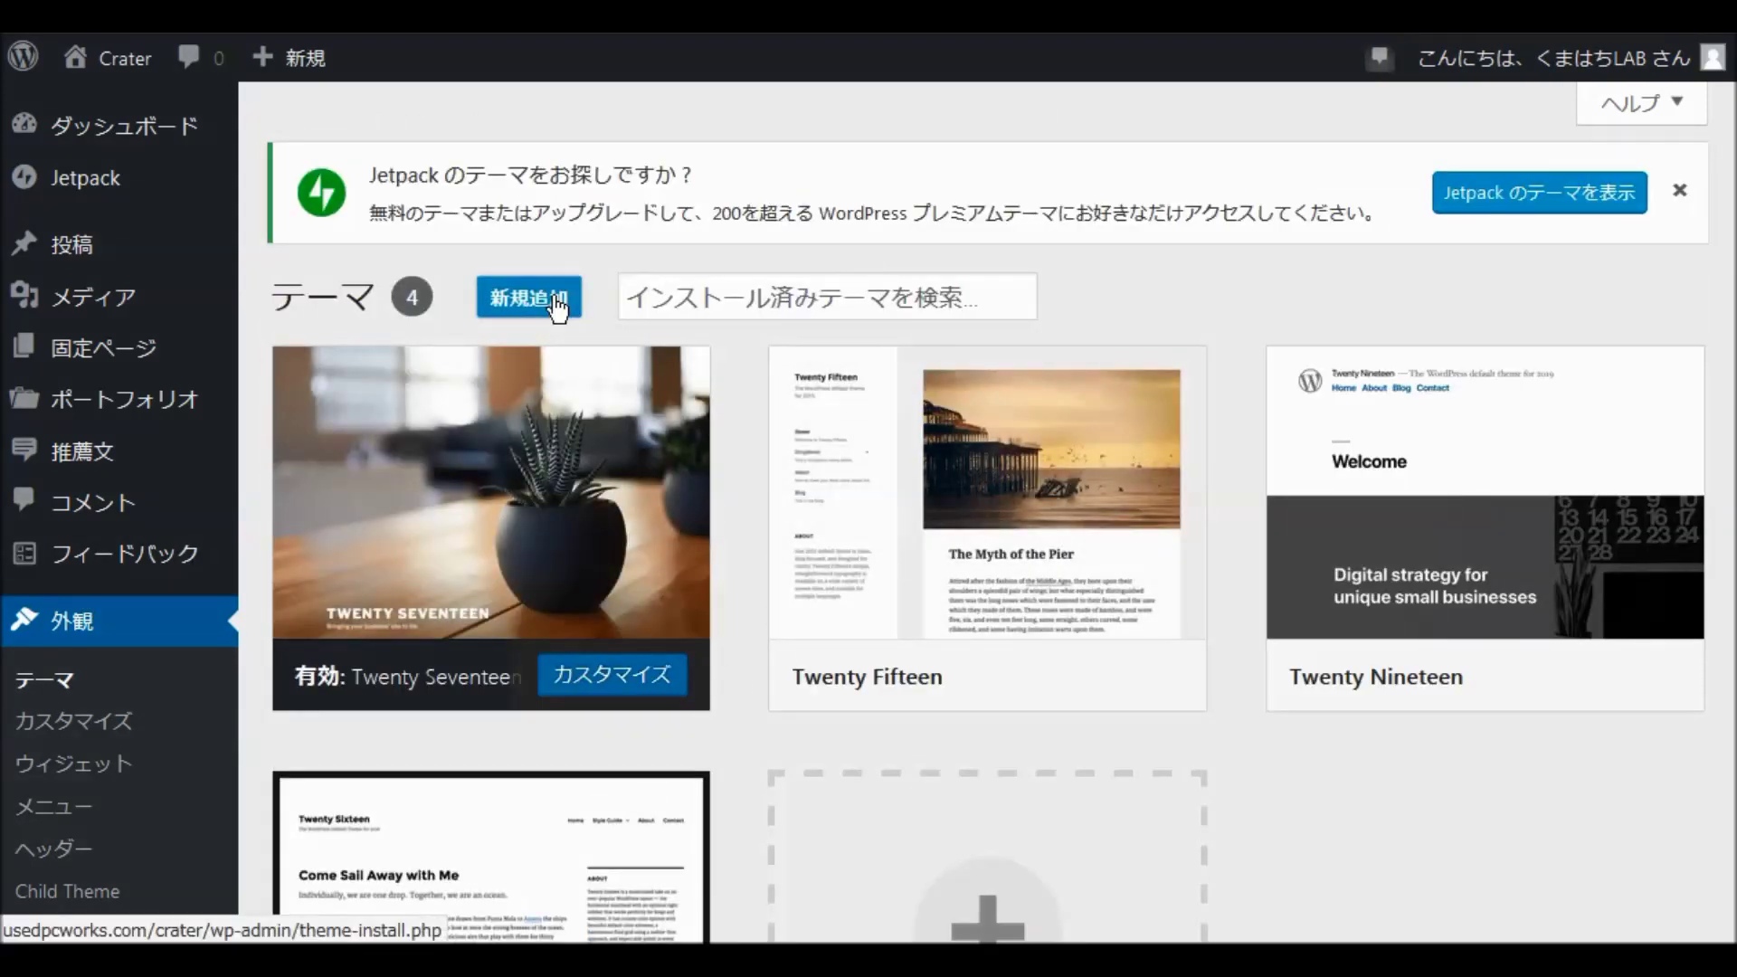
pyautogui.click(556, 306)
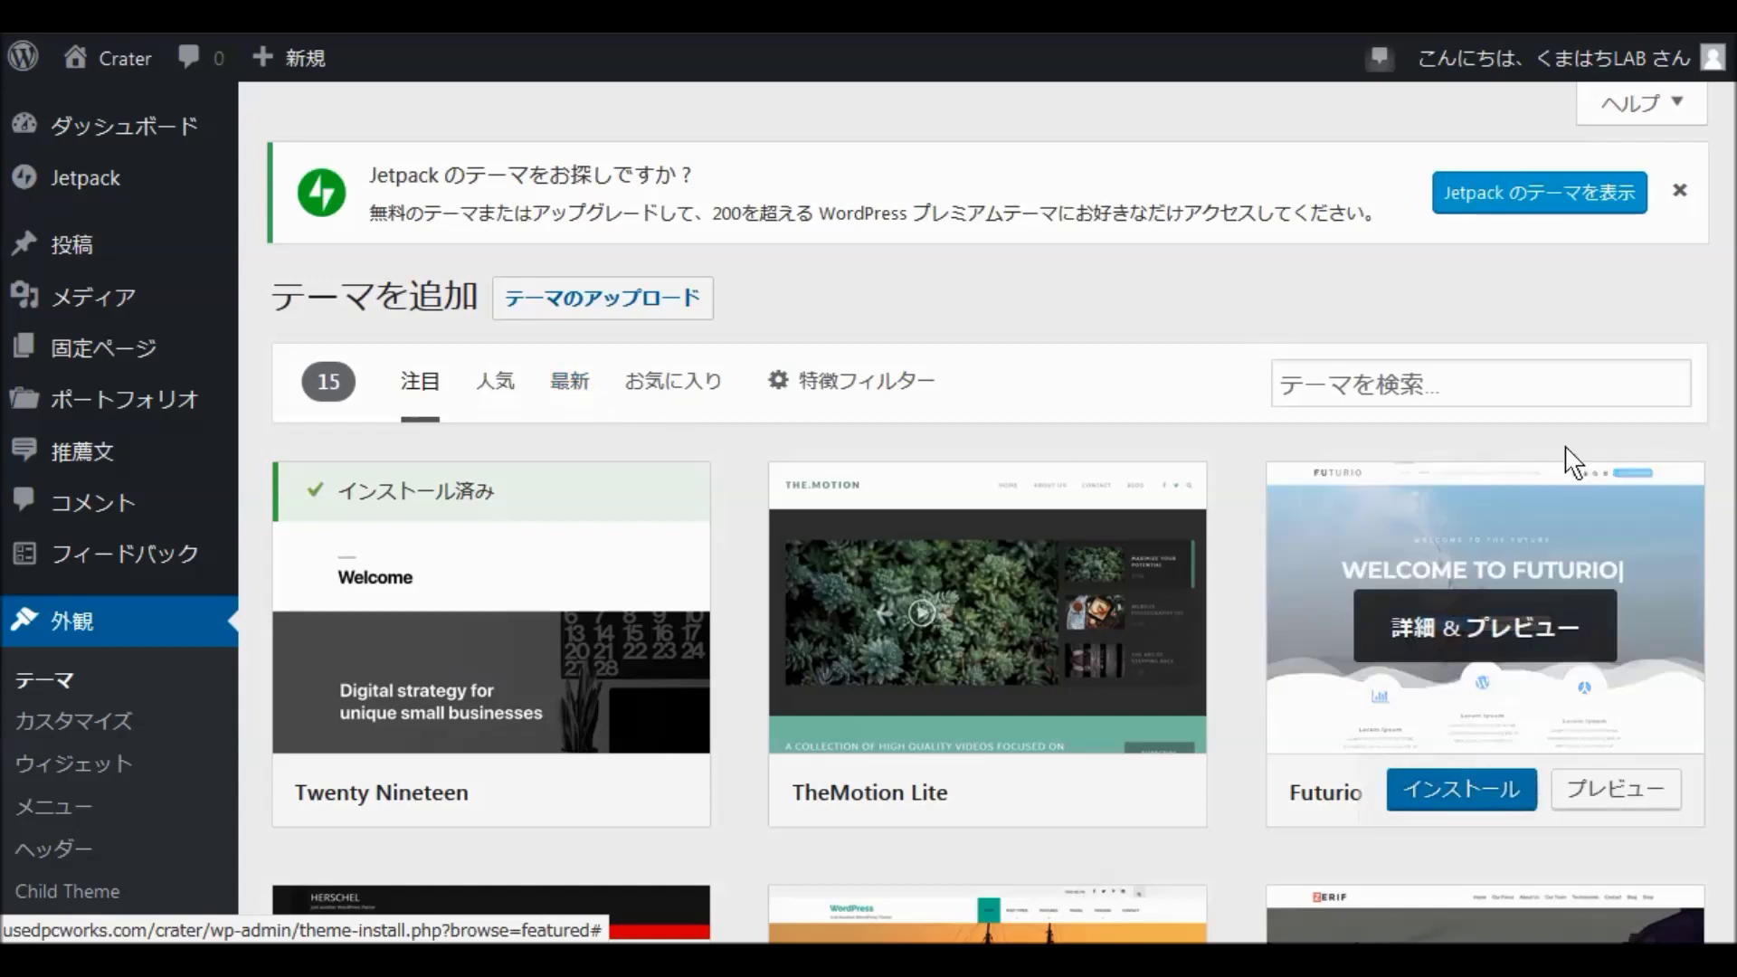
# Search the available themes for "crater".
pyautogui.click(1387, 392)
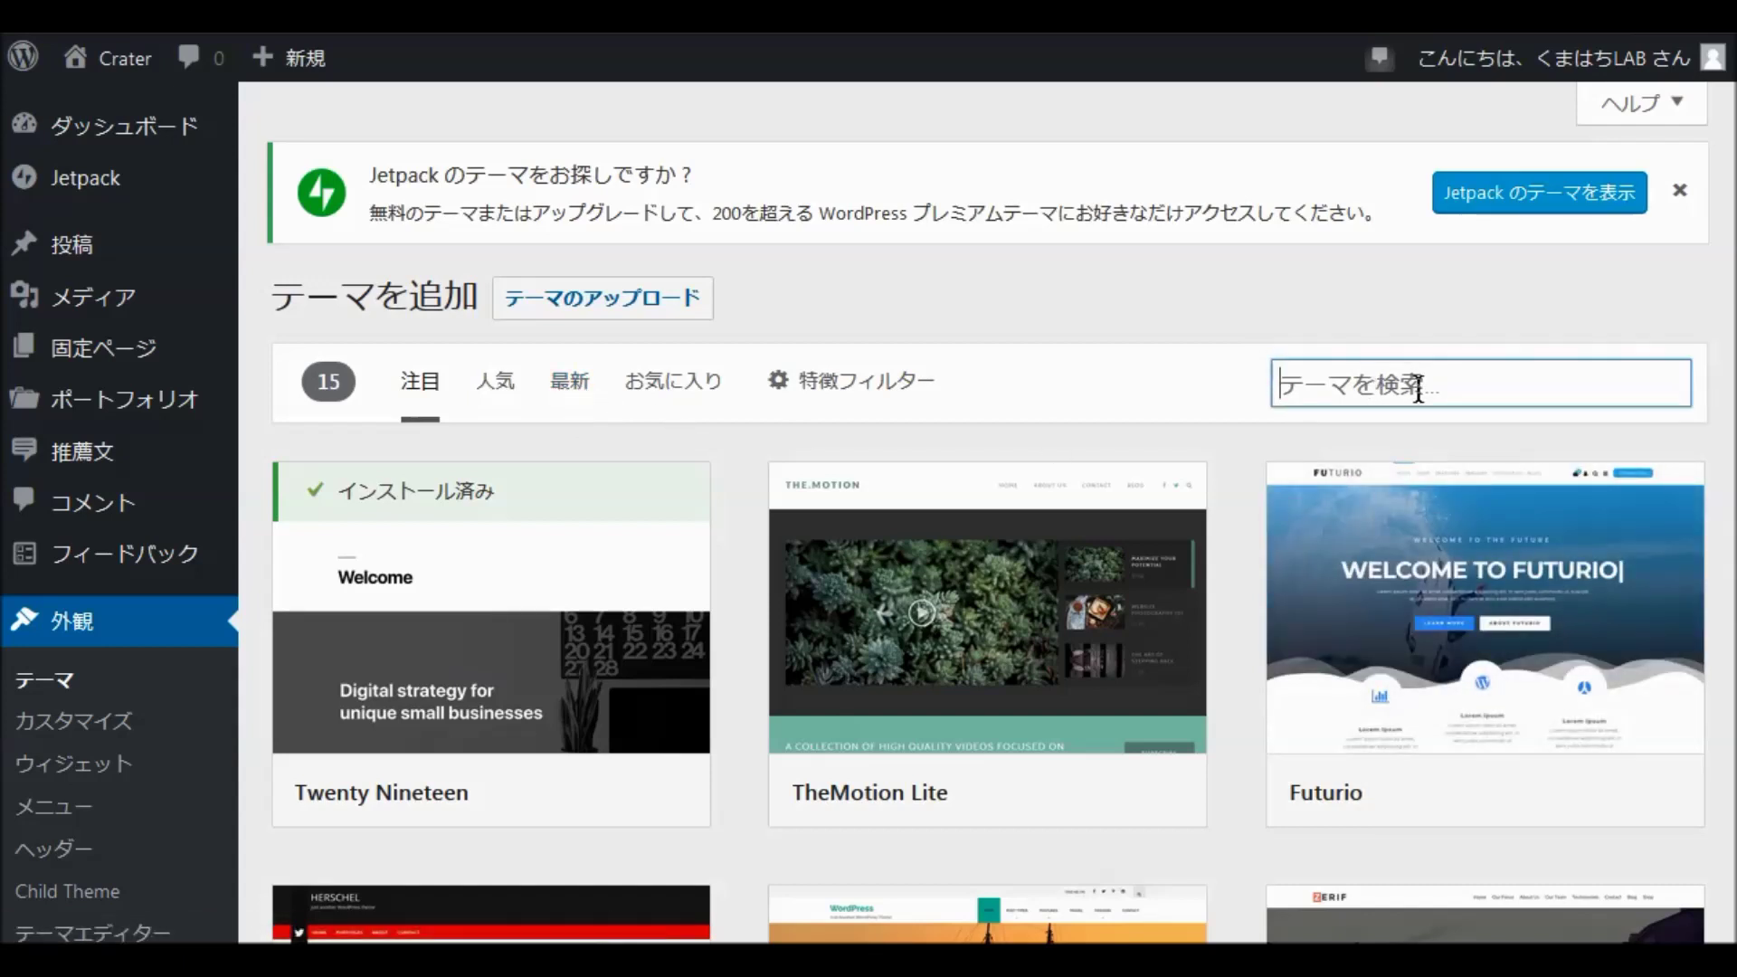
pyautogui.write('c')
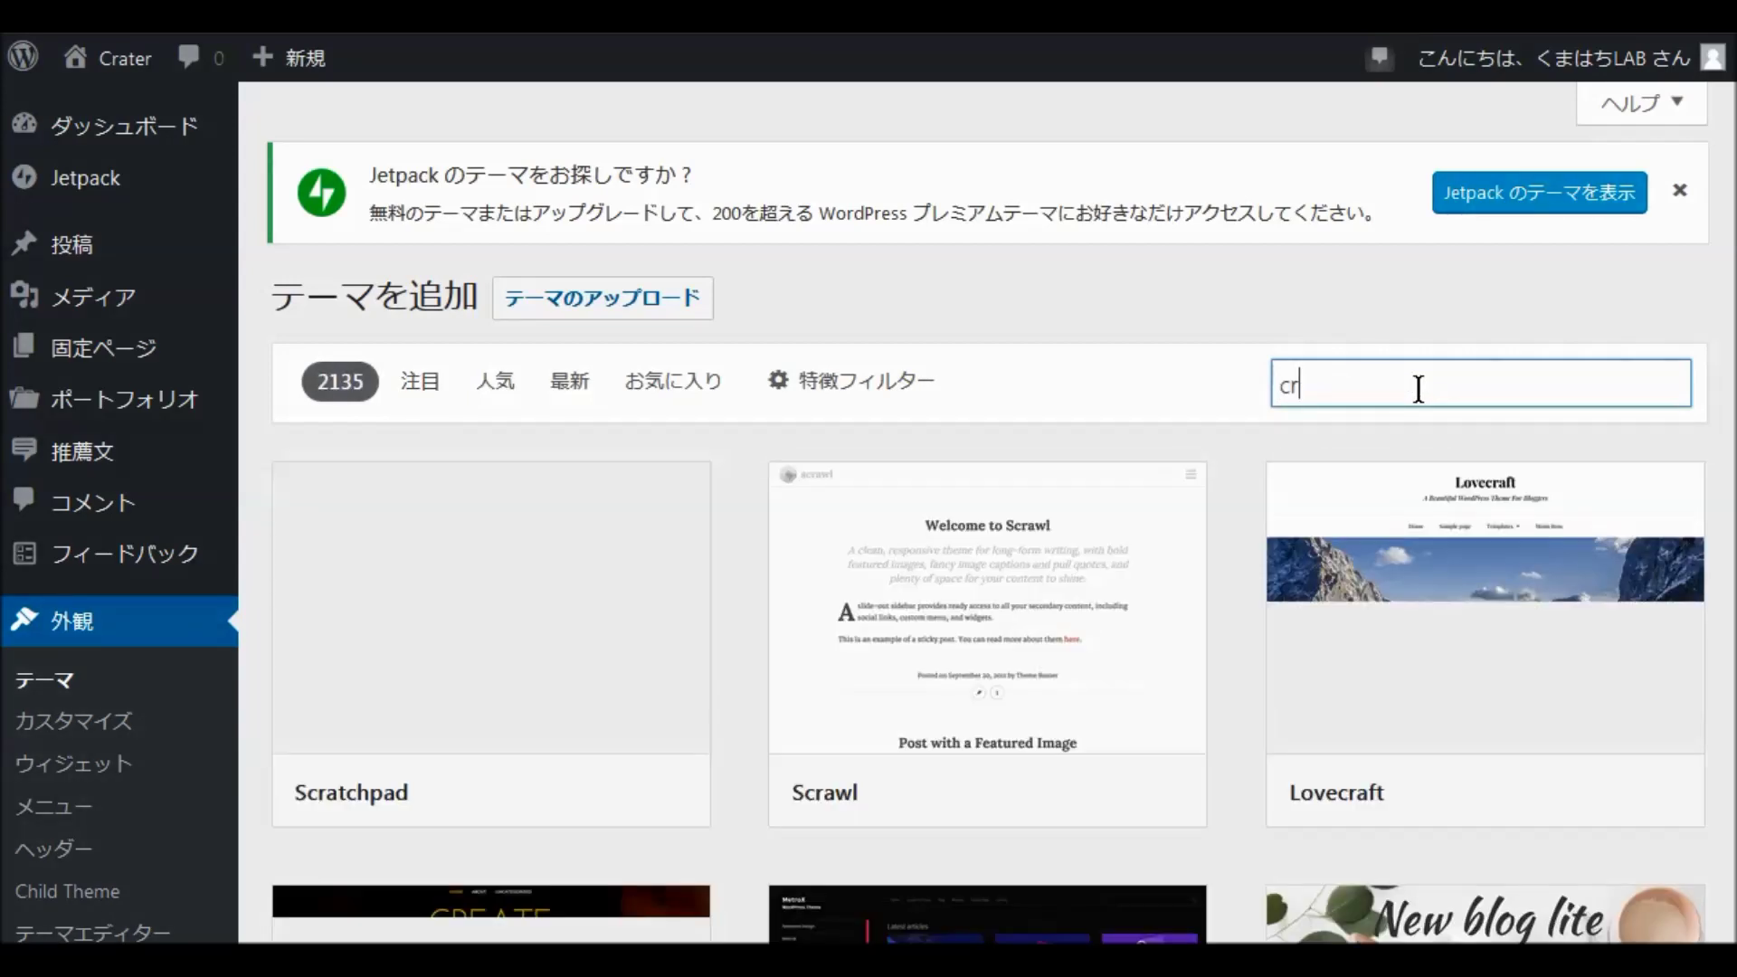
pyautogui.press('BackSpace')
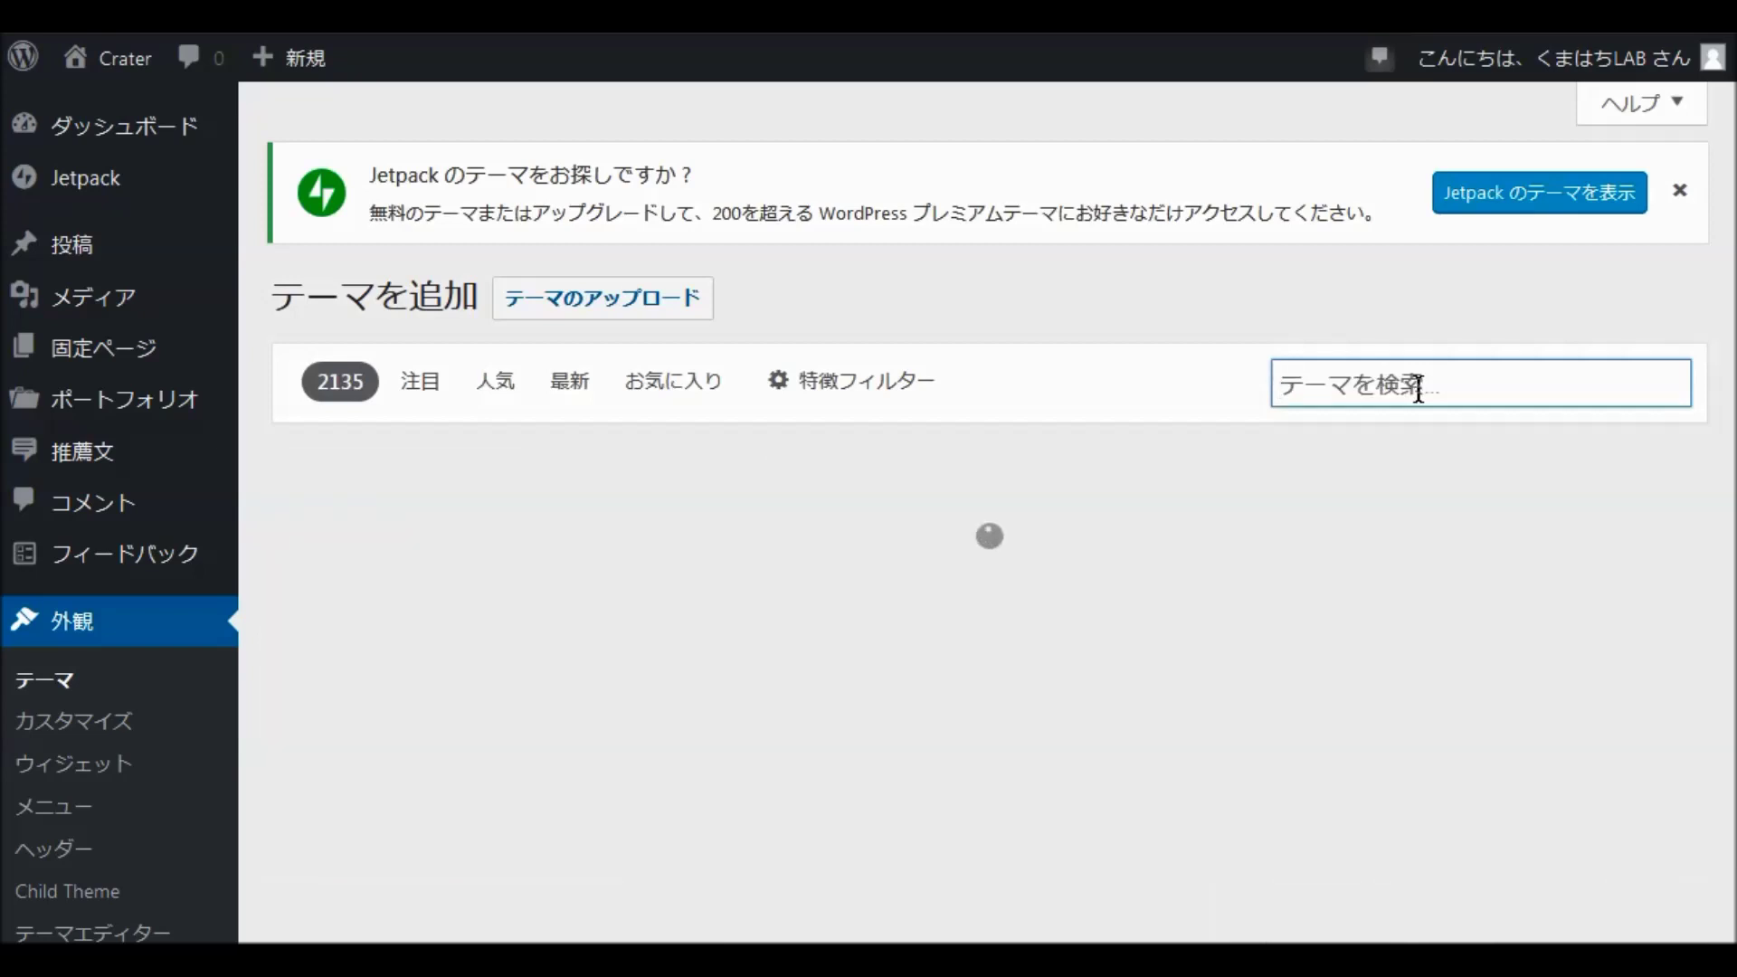
pyautogui.write('crater')
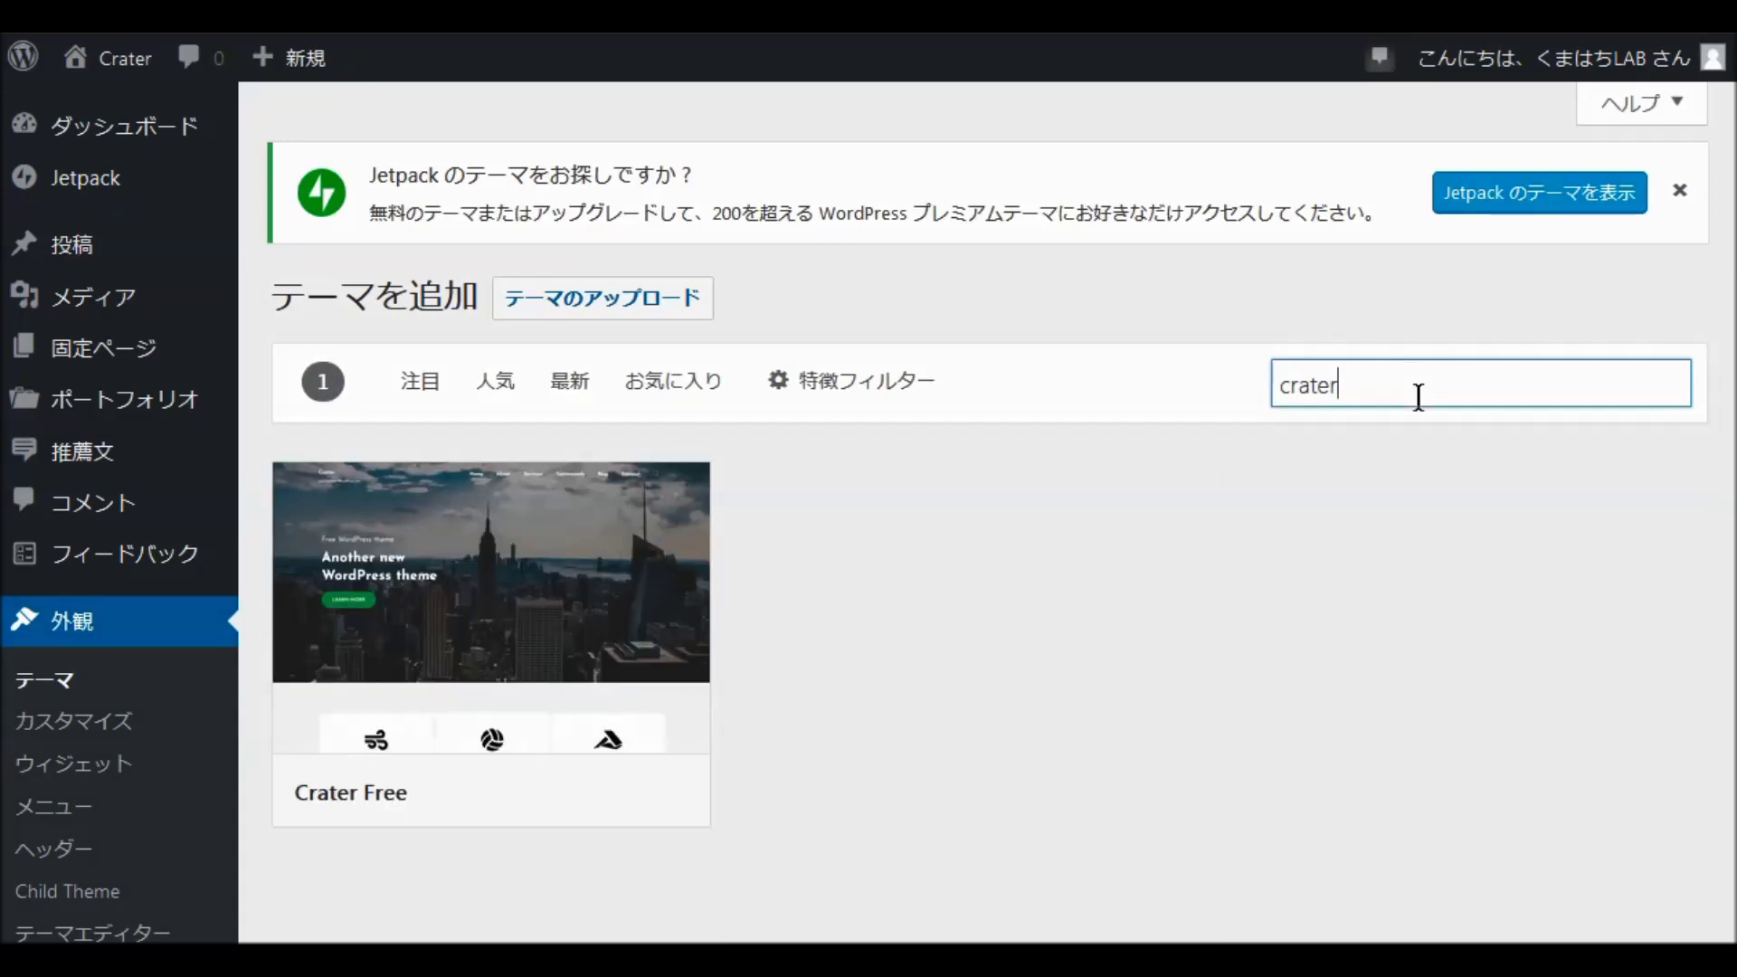
# Install the Crater Free theme and activate it on the site.
pyautogui.moveTo(631, 821)
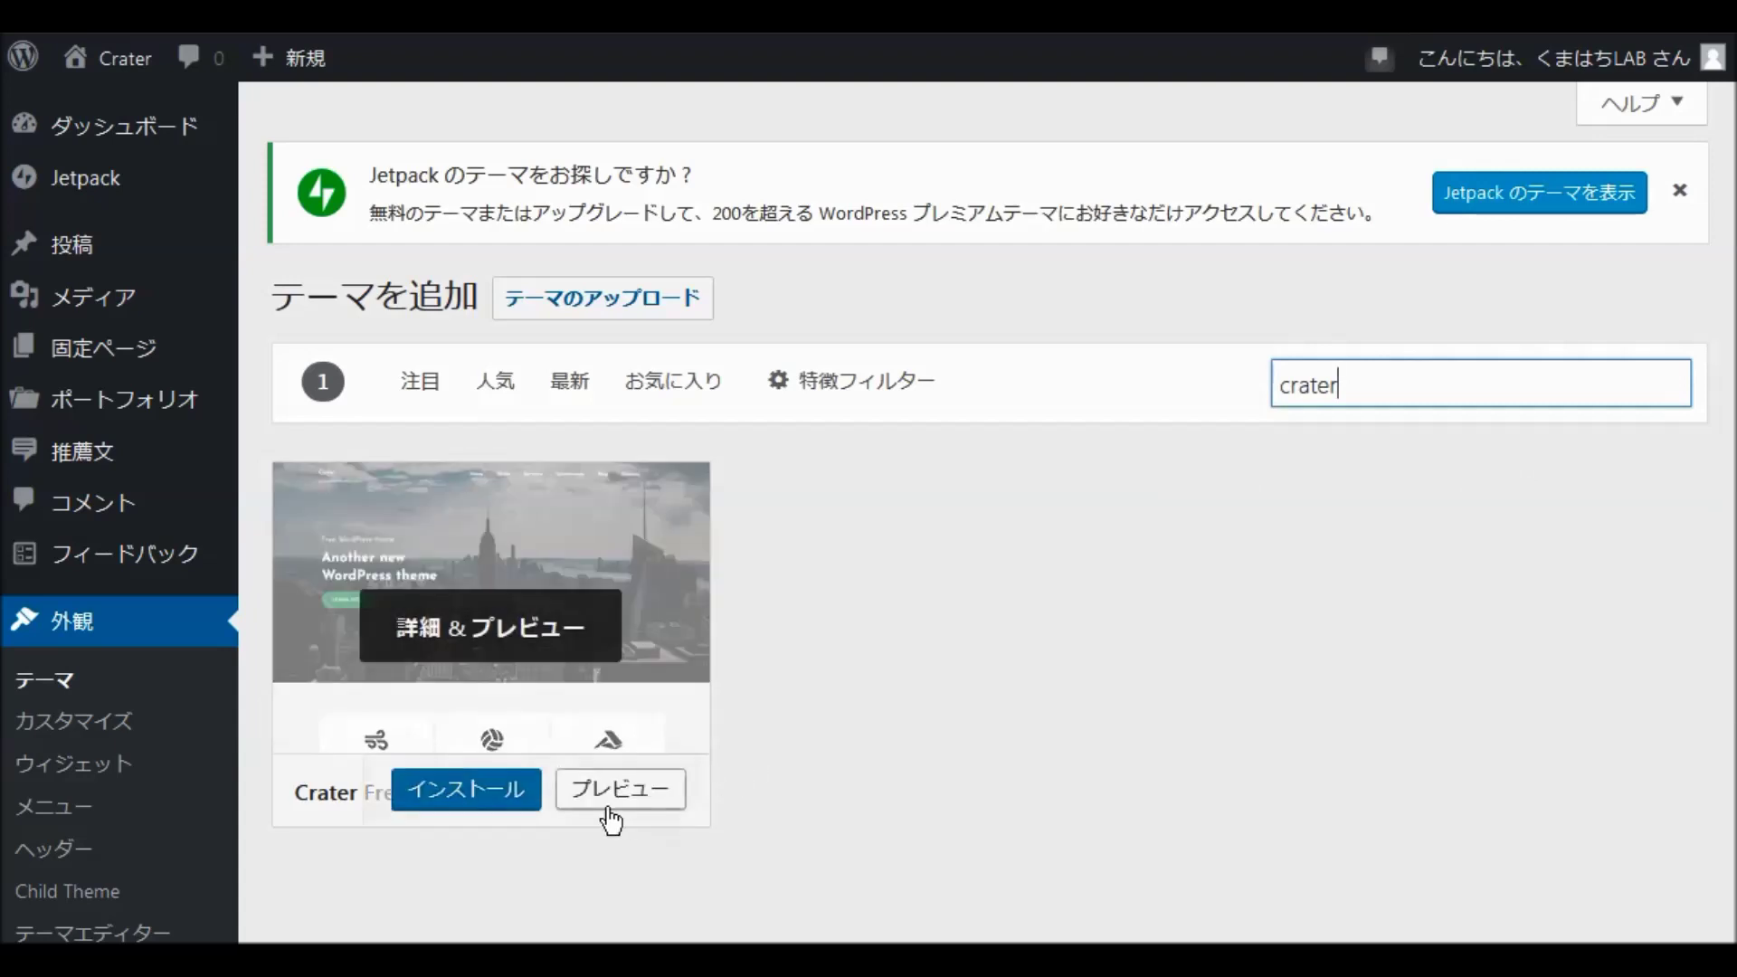
pyautogui.click(463, 792)
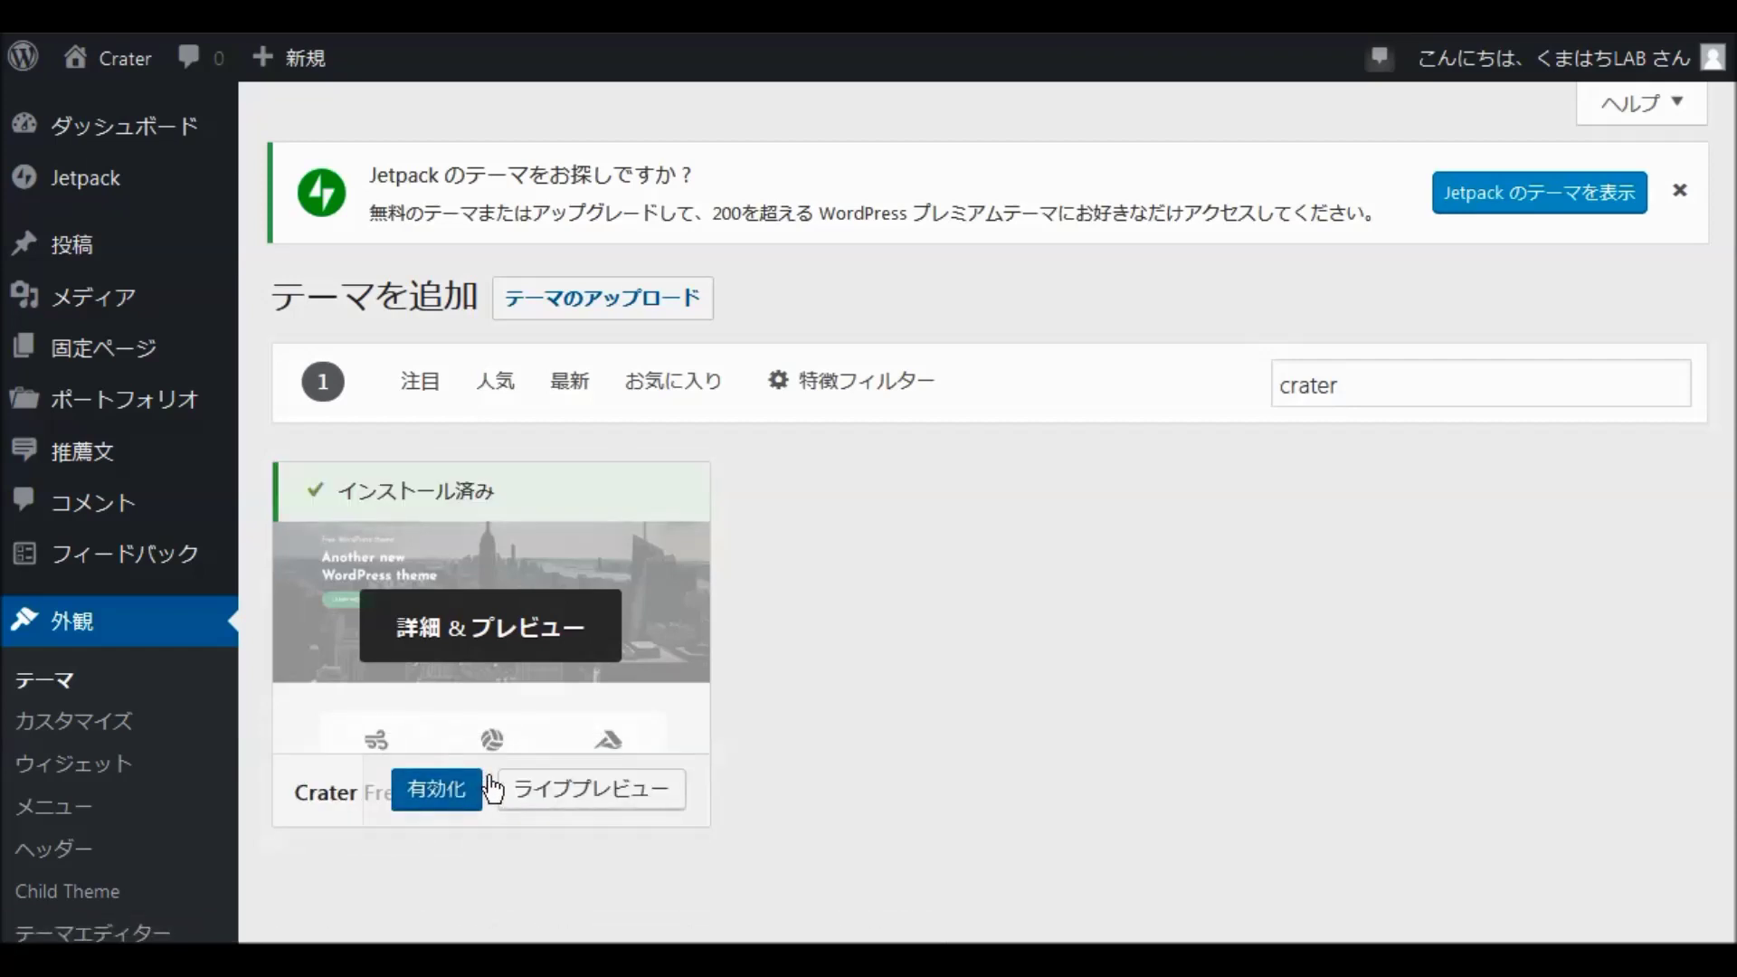
pyautogui.click(438, 801)
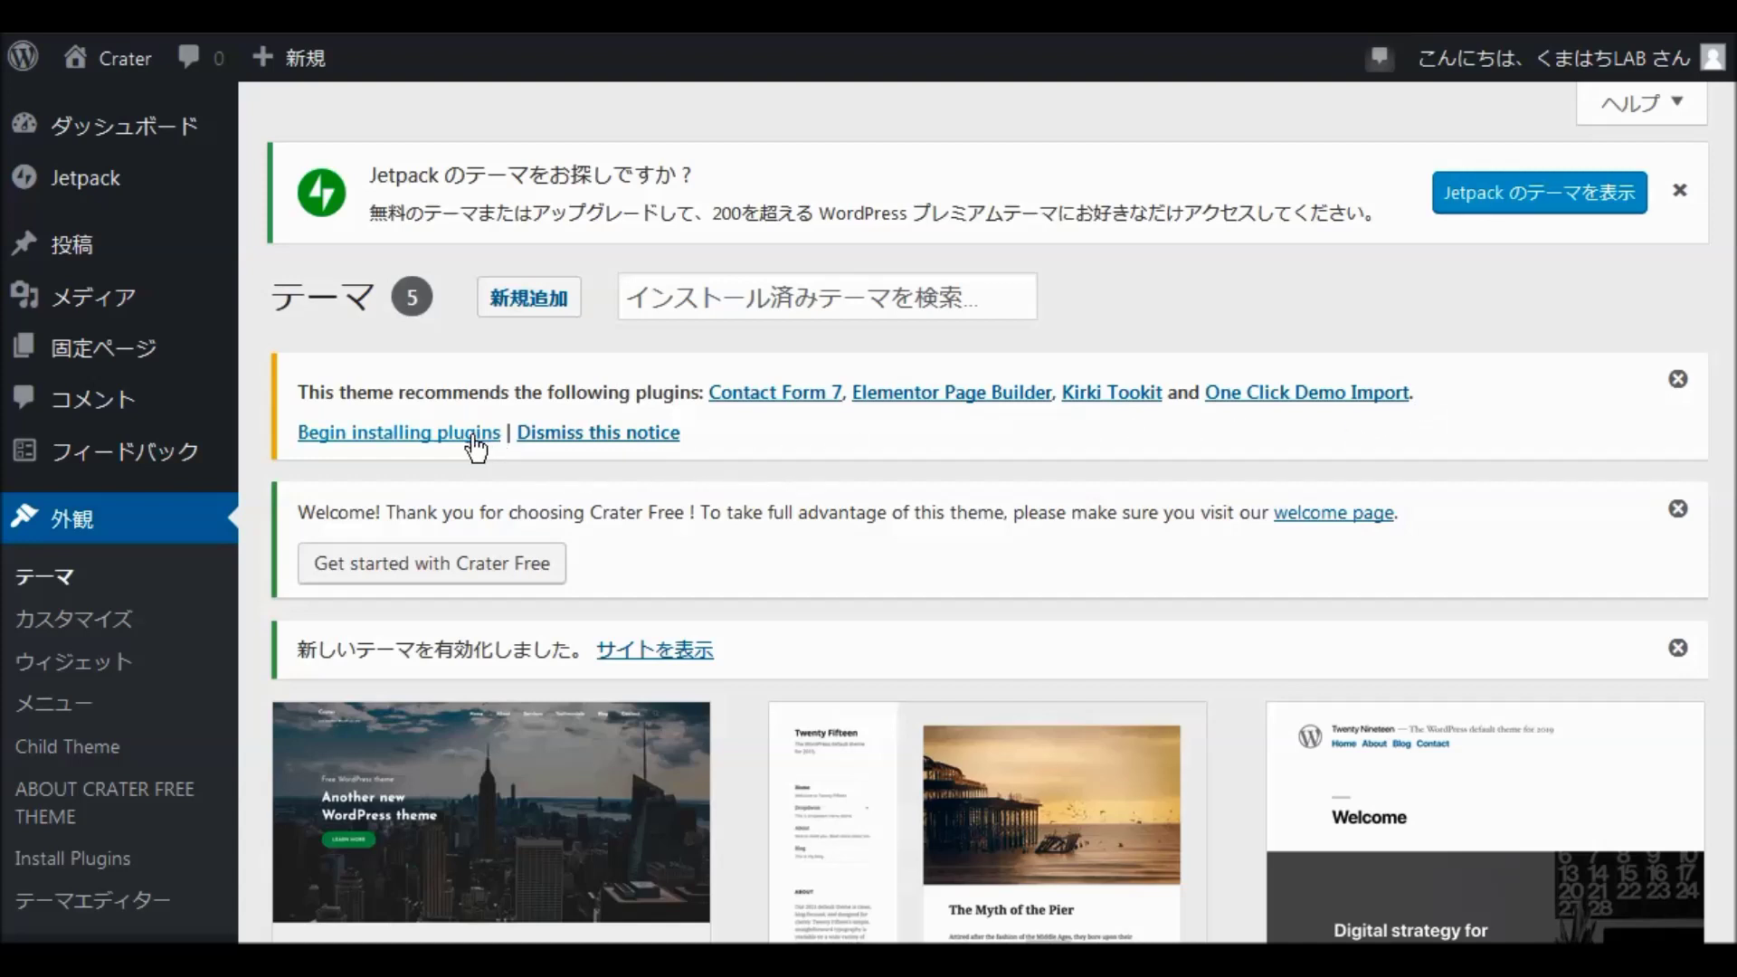
# Bulk-install the theme's recommended plugins: Contact Form 7, Elementor Page Builder, Kirki Tookit and One Click Demo Import.
pyautogui.click(425, 444)
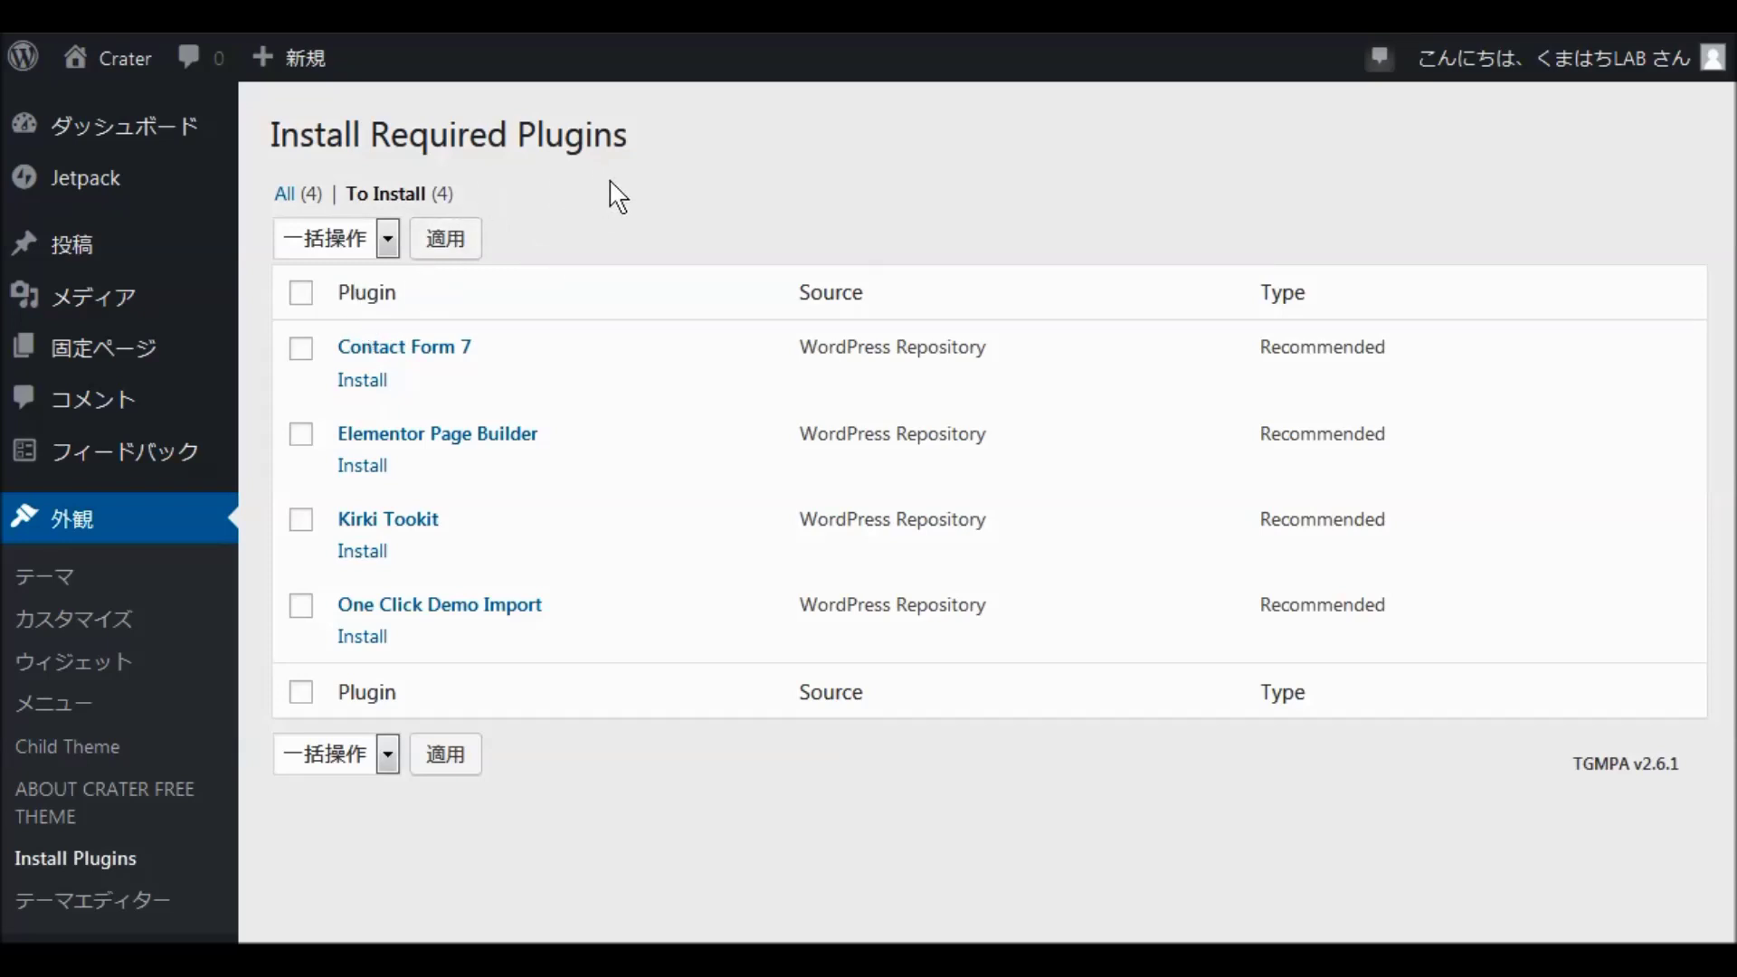
pyautogui.click(301, 295)
pyautogui.click(388, 241)
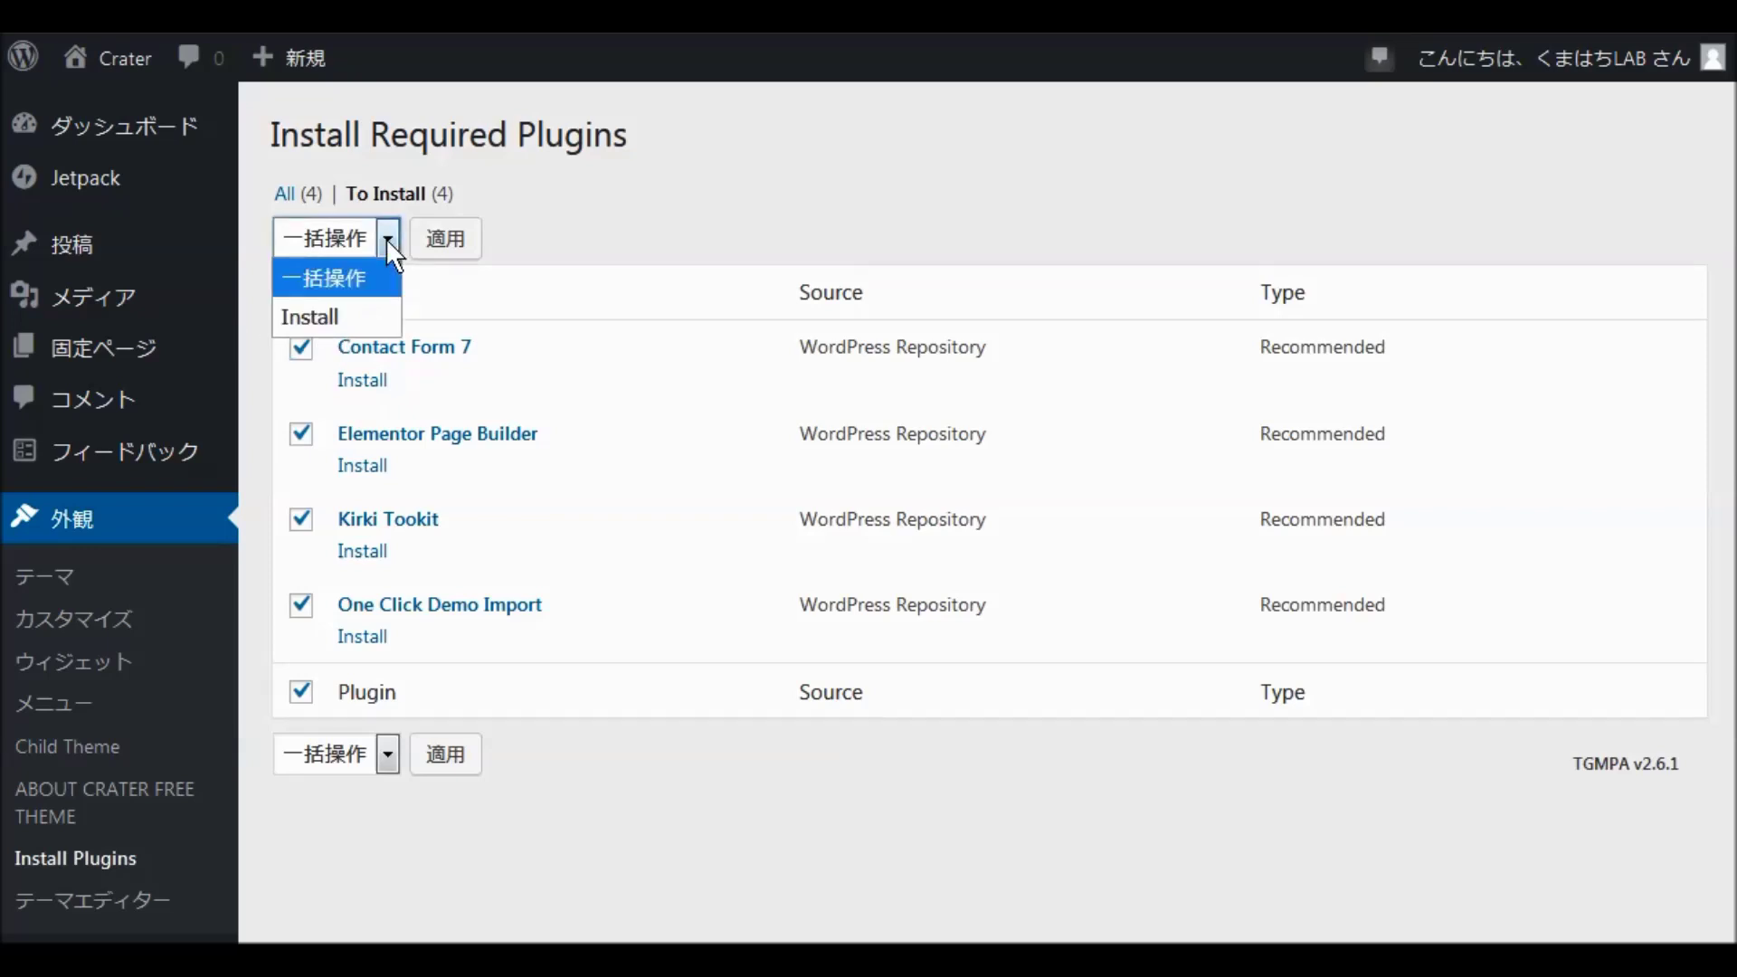
pyautogui.click(322, 314)
pyautogui.click(464, 247)
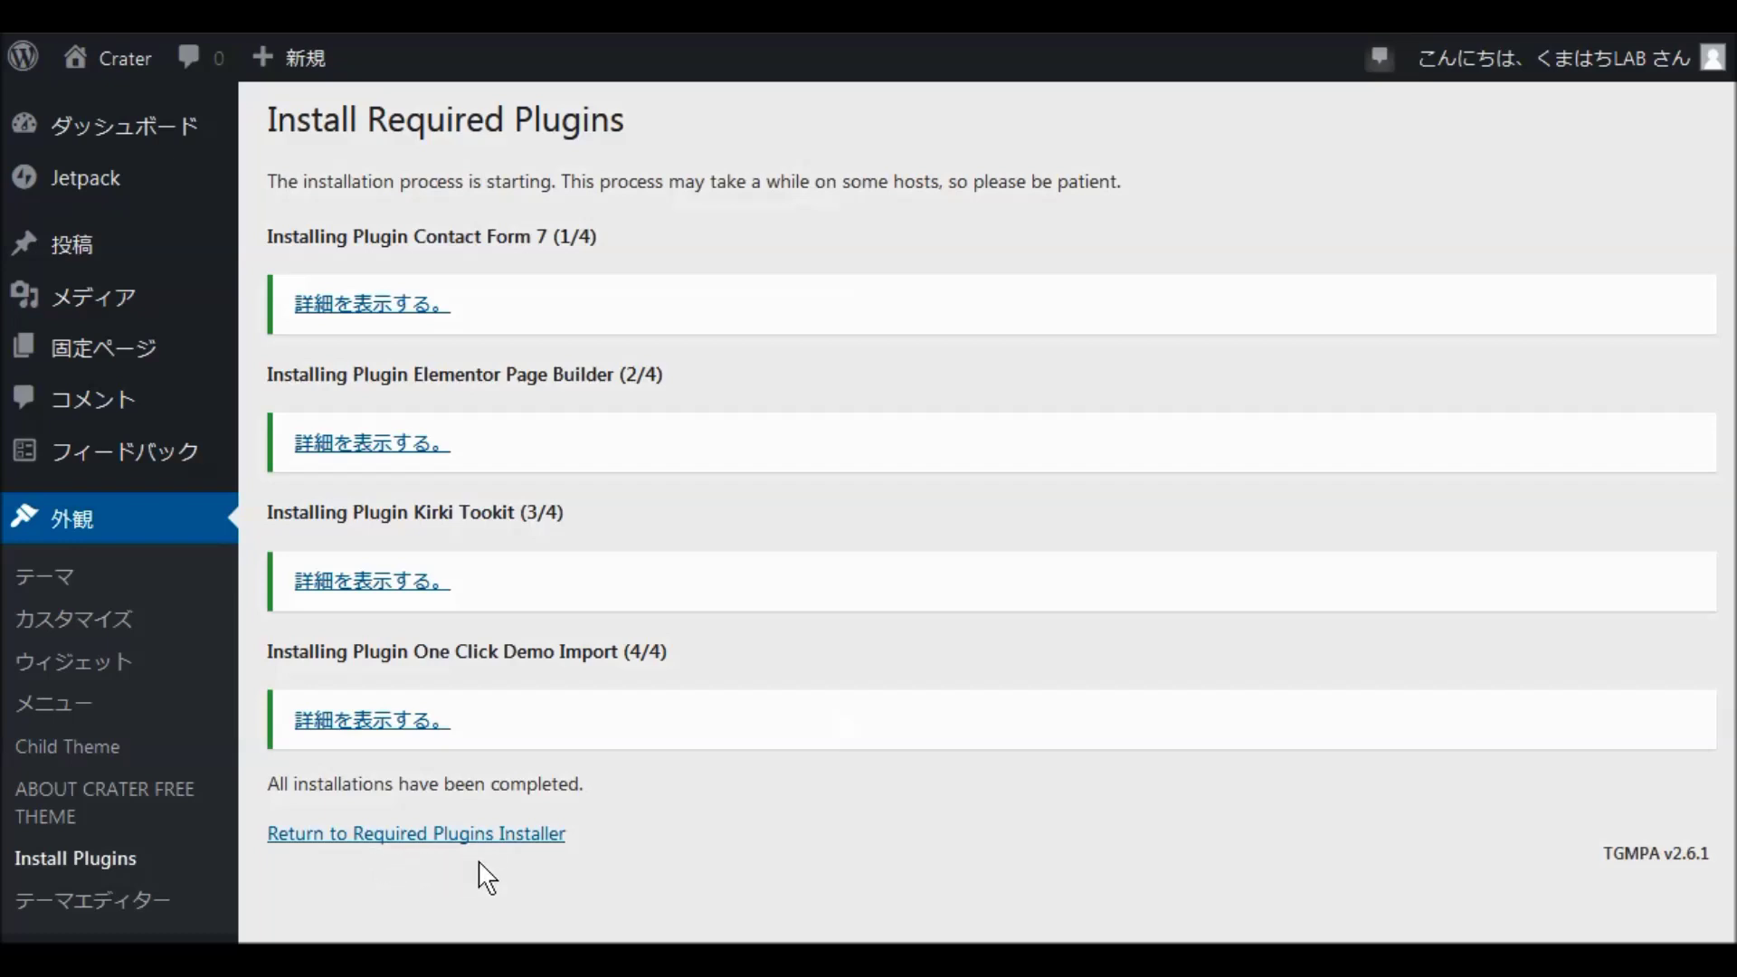
# Return to the required plugins list and bulk-activate all four recommended plugins.
pyautogui.click(403, 841)
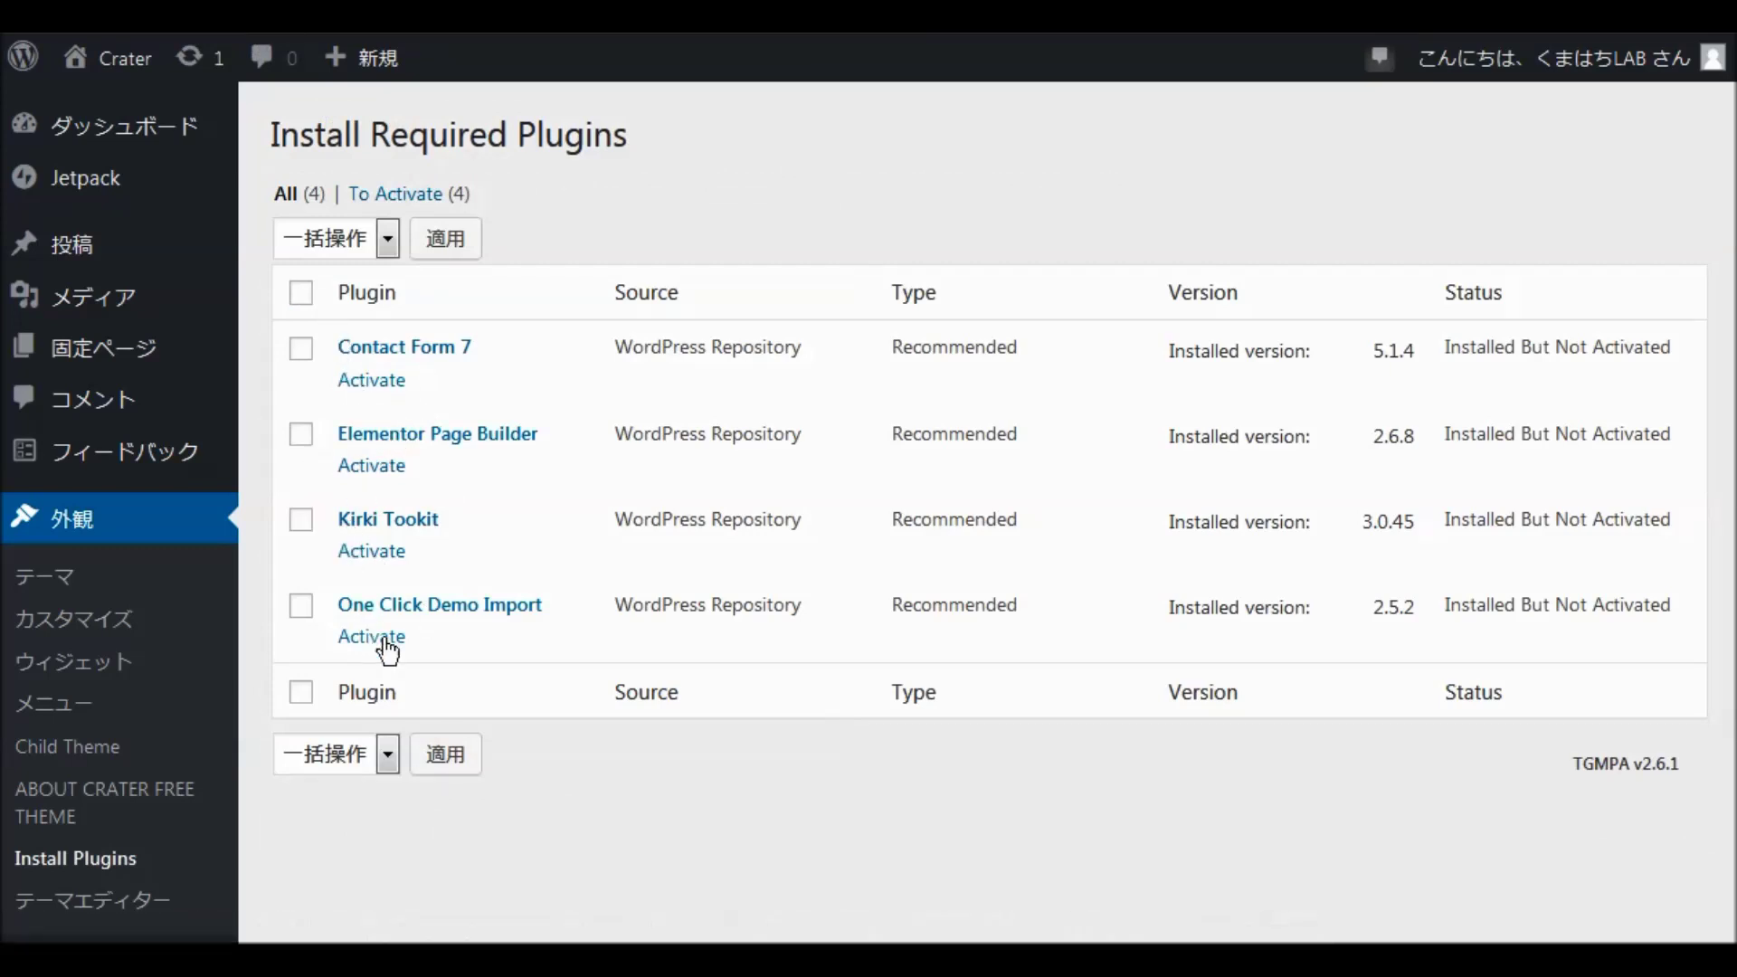
pyautogui.click(303, 294)
pyautogui.click(387, 241)
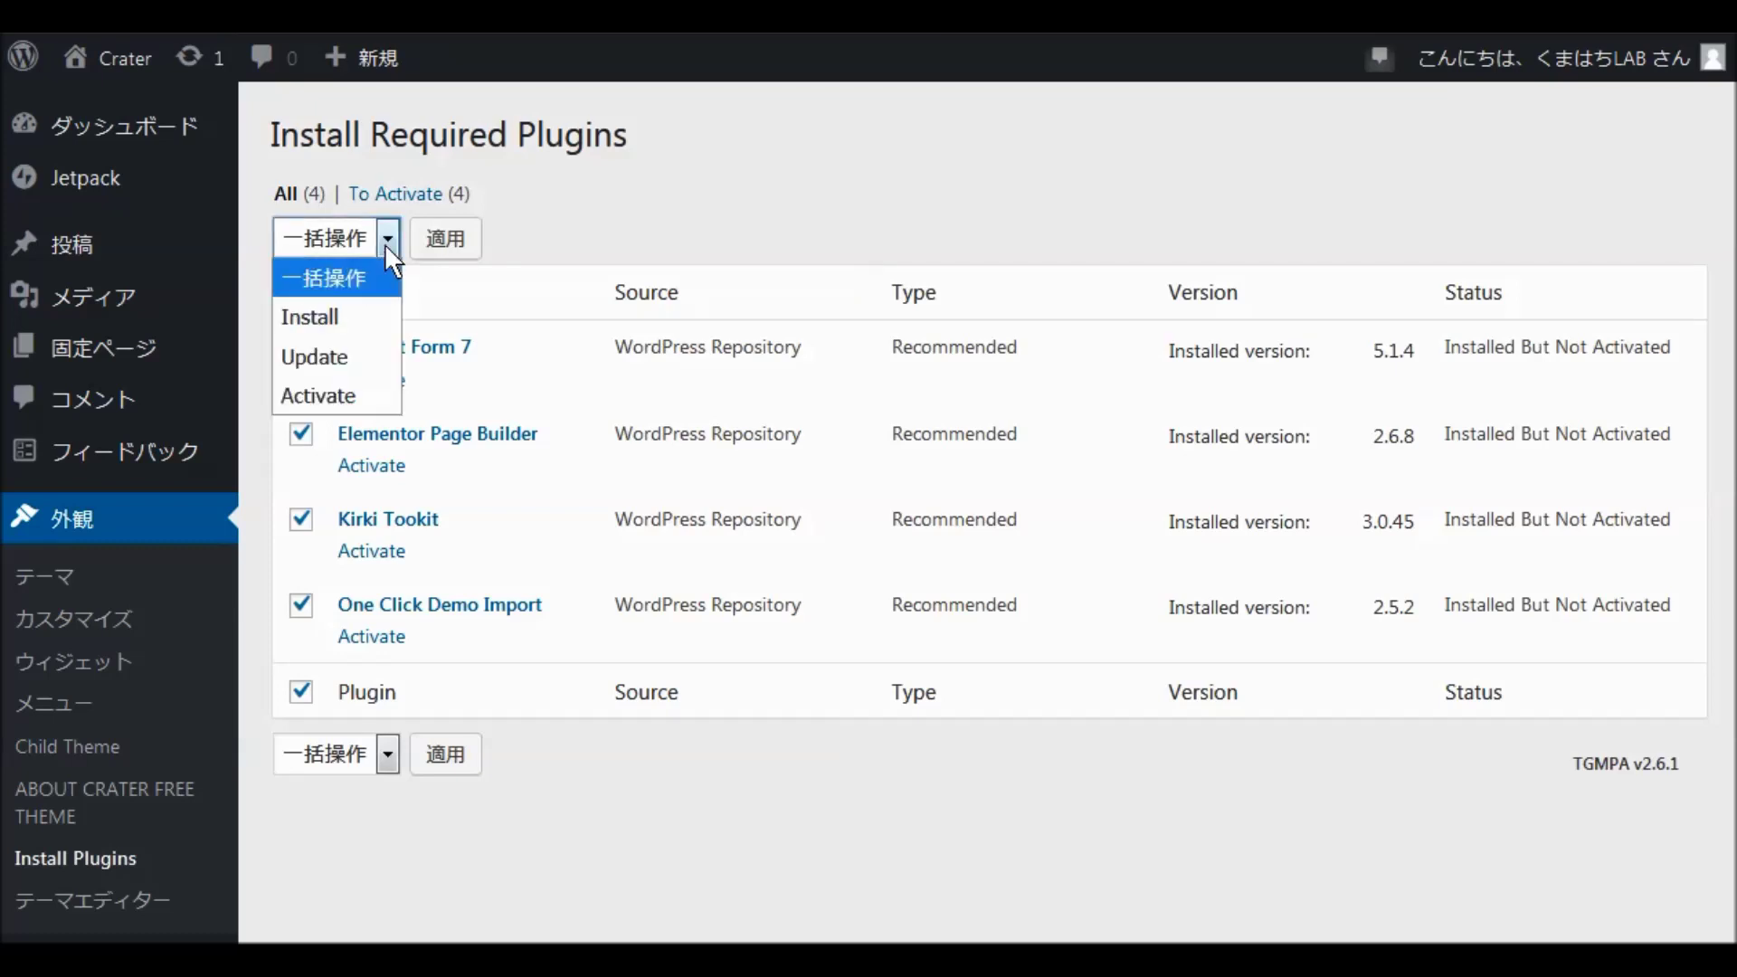
pyautogui.click(365, 398)
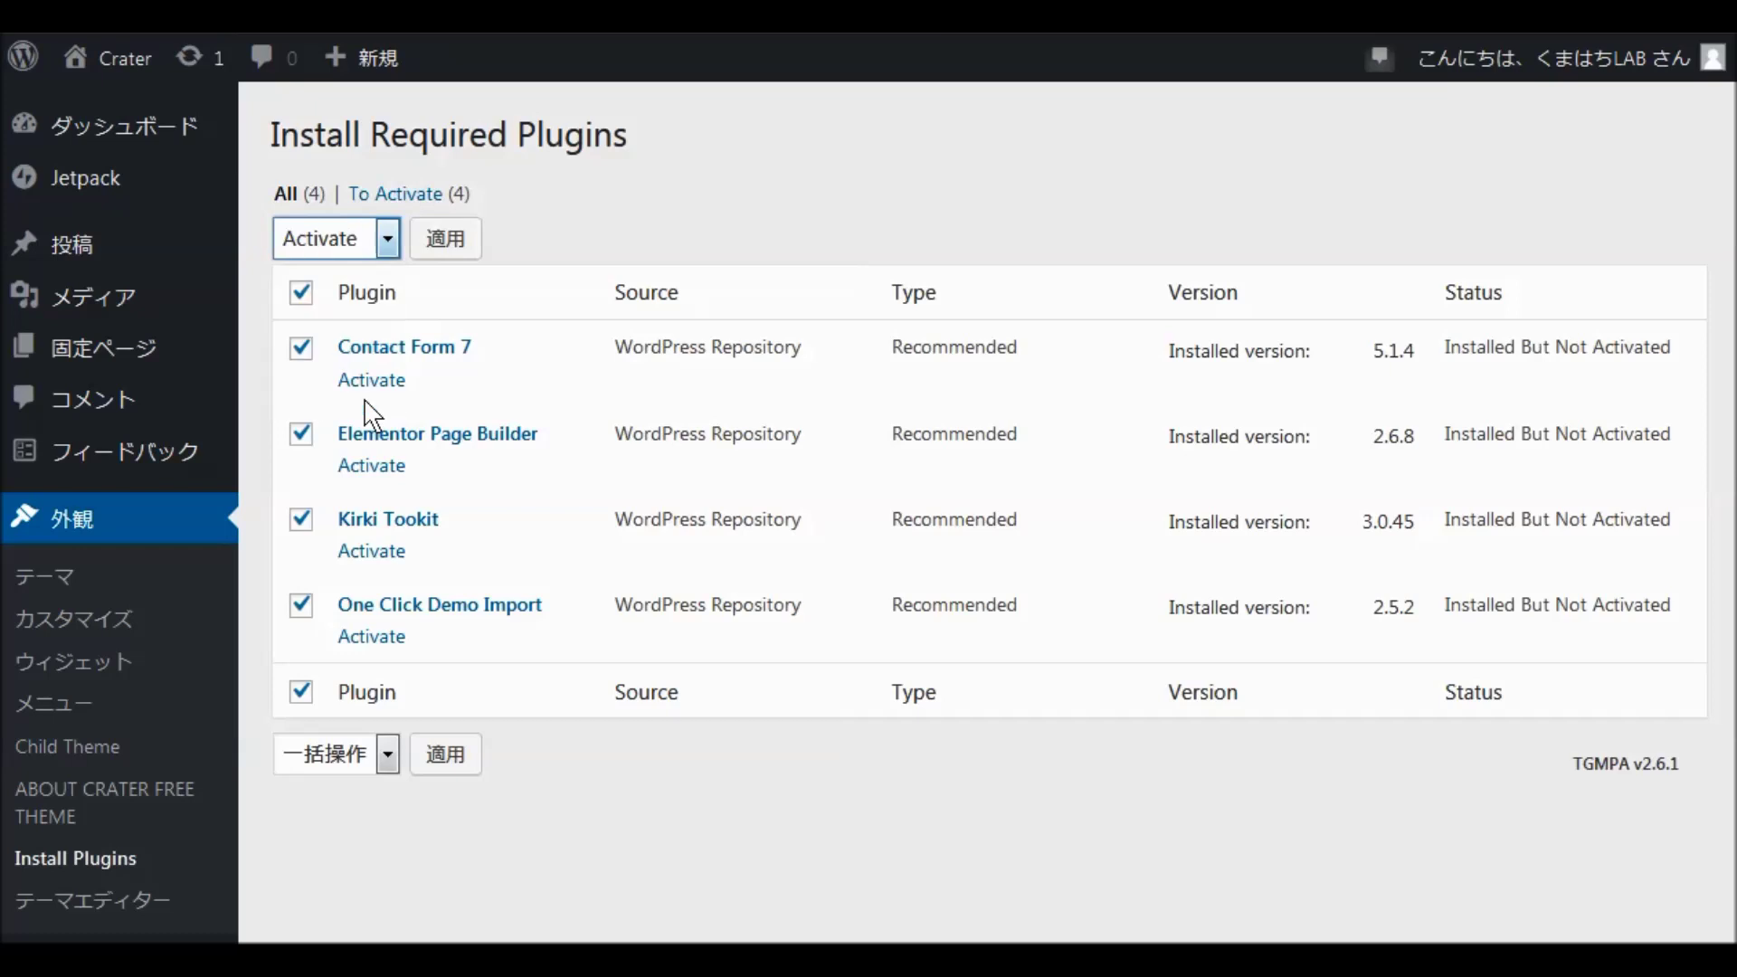
pyautogui.click(443, 255)
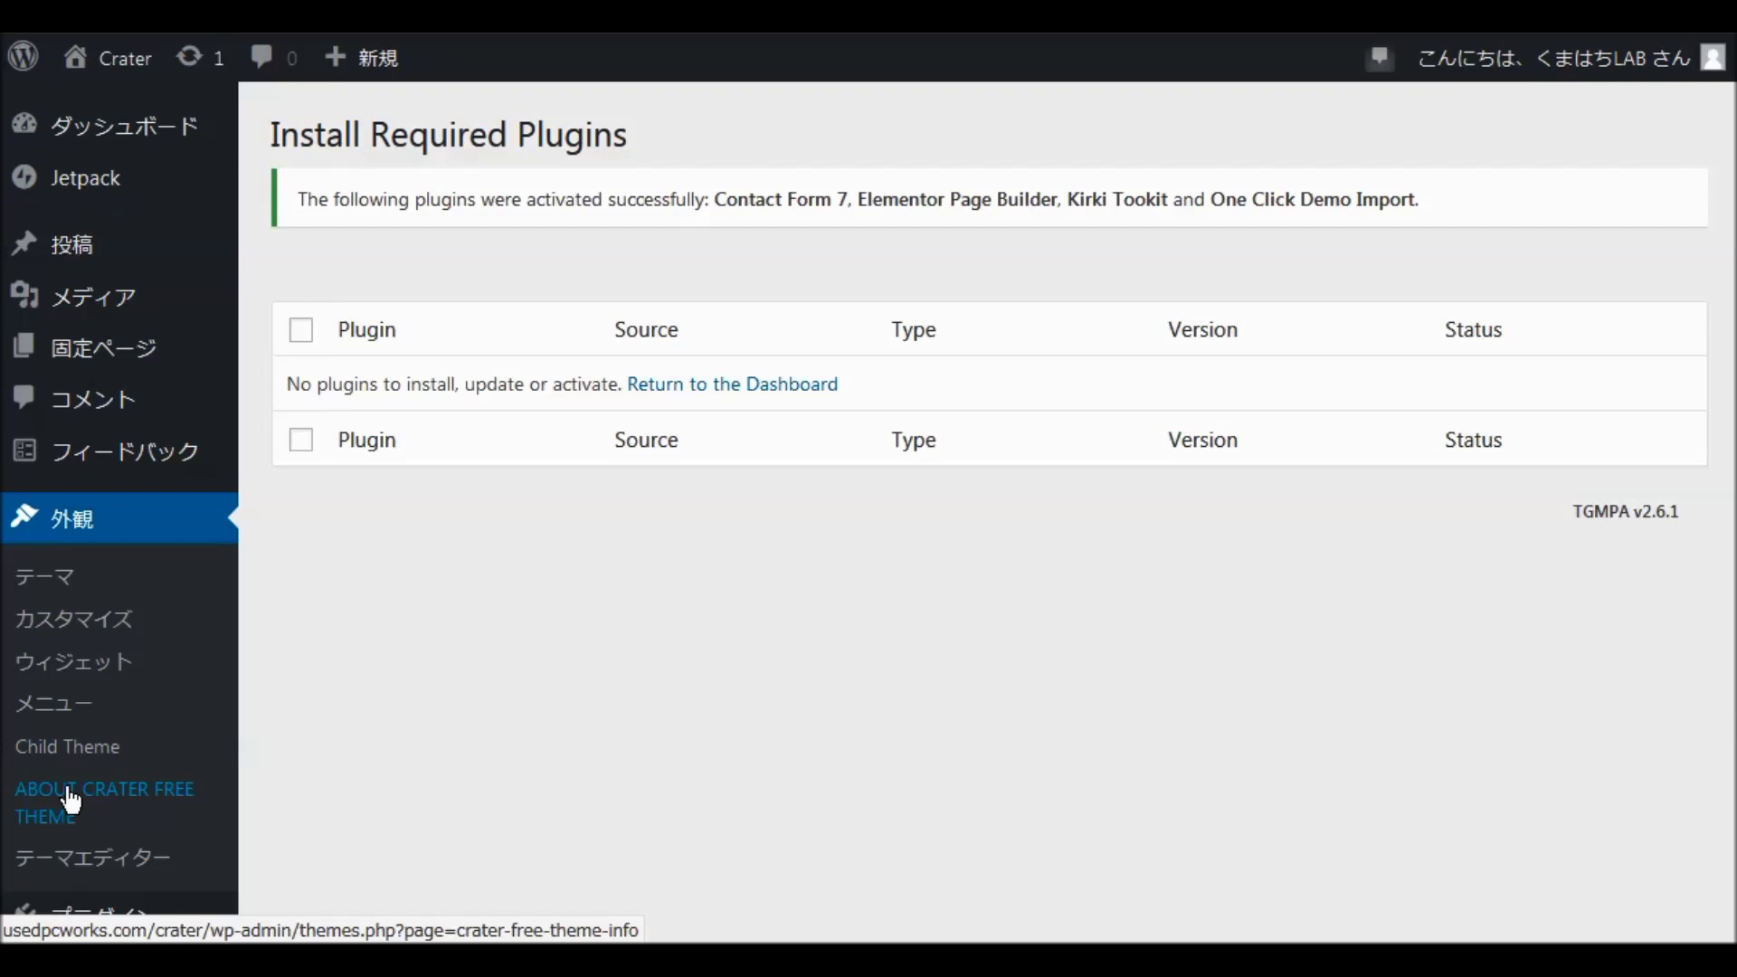
# Open the About Crater Free Theme page, going past Elementor's Getting Started page.
pyautogui.click(115, 800)
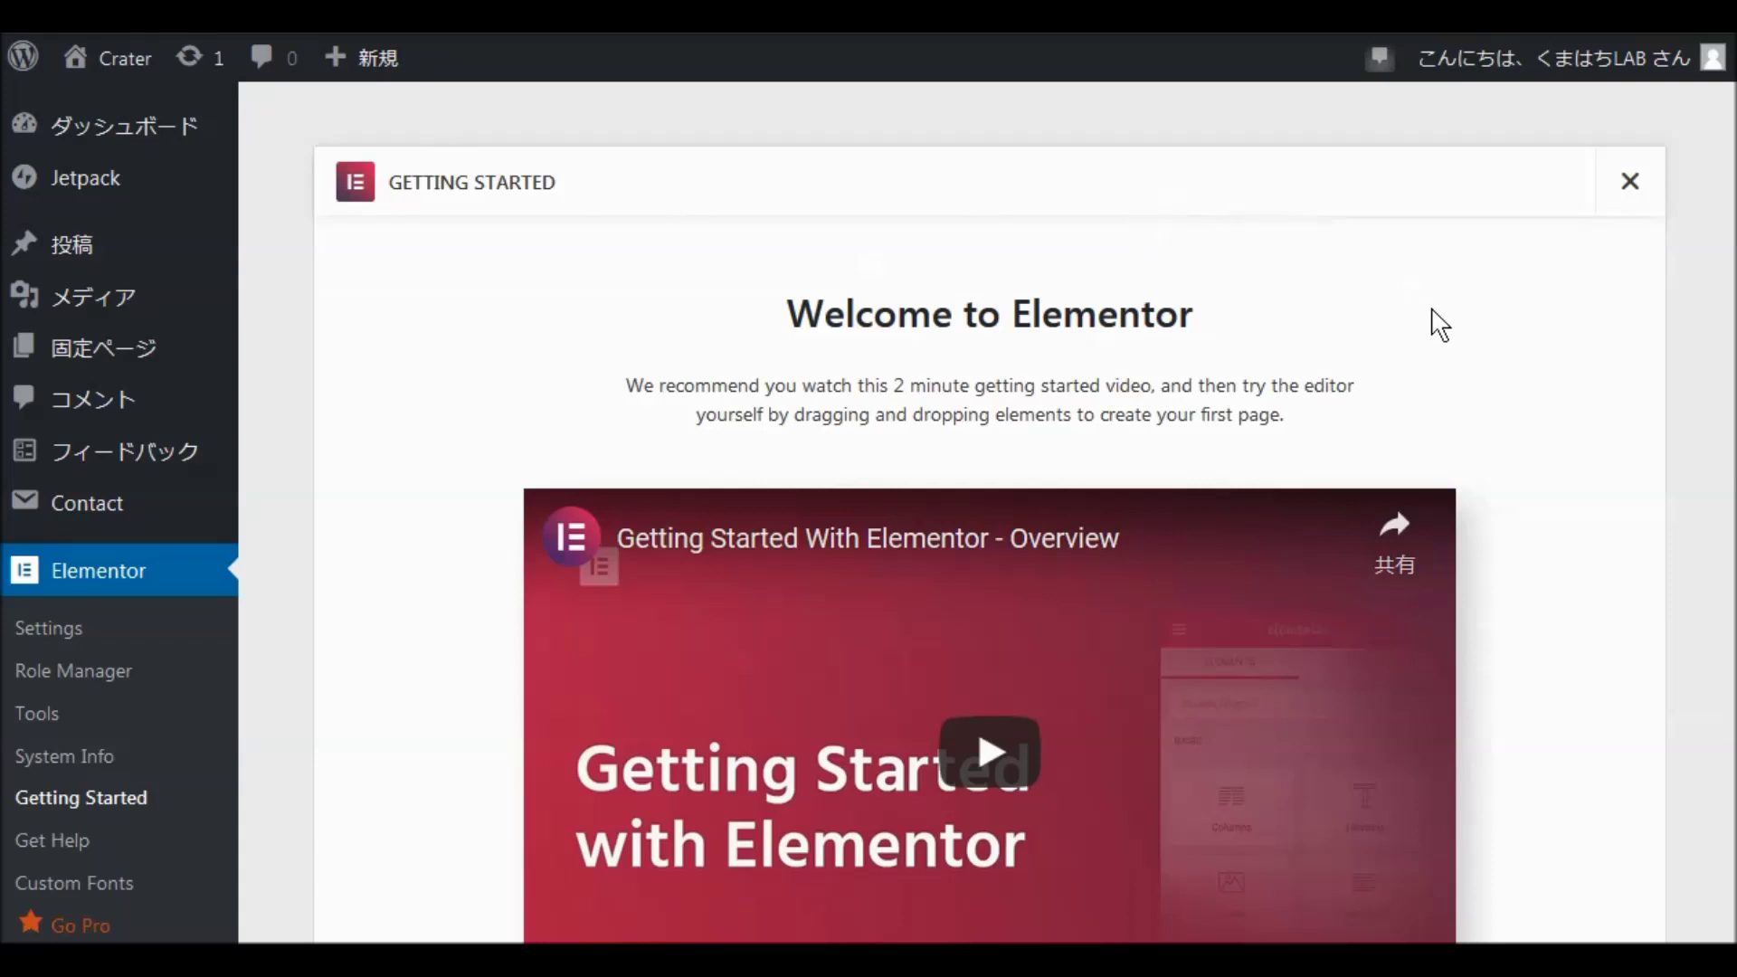
pyautogui.scroll(-5, 1629, 337)
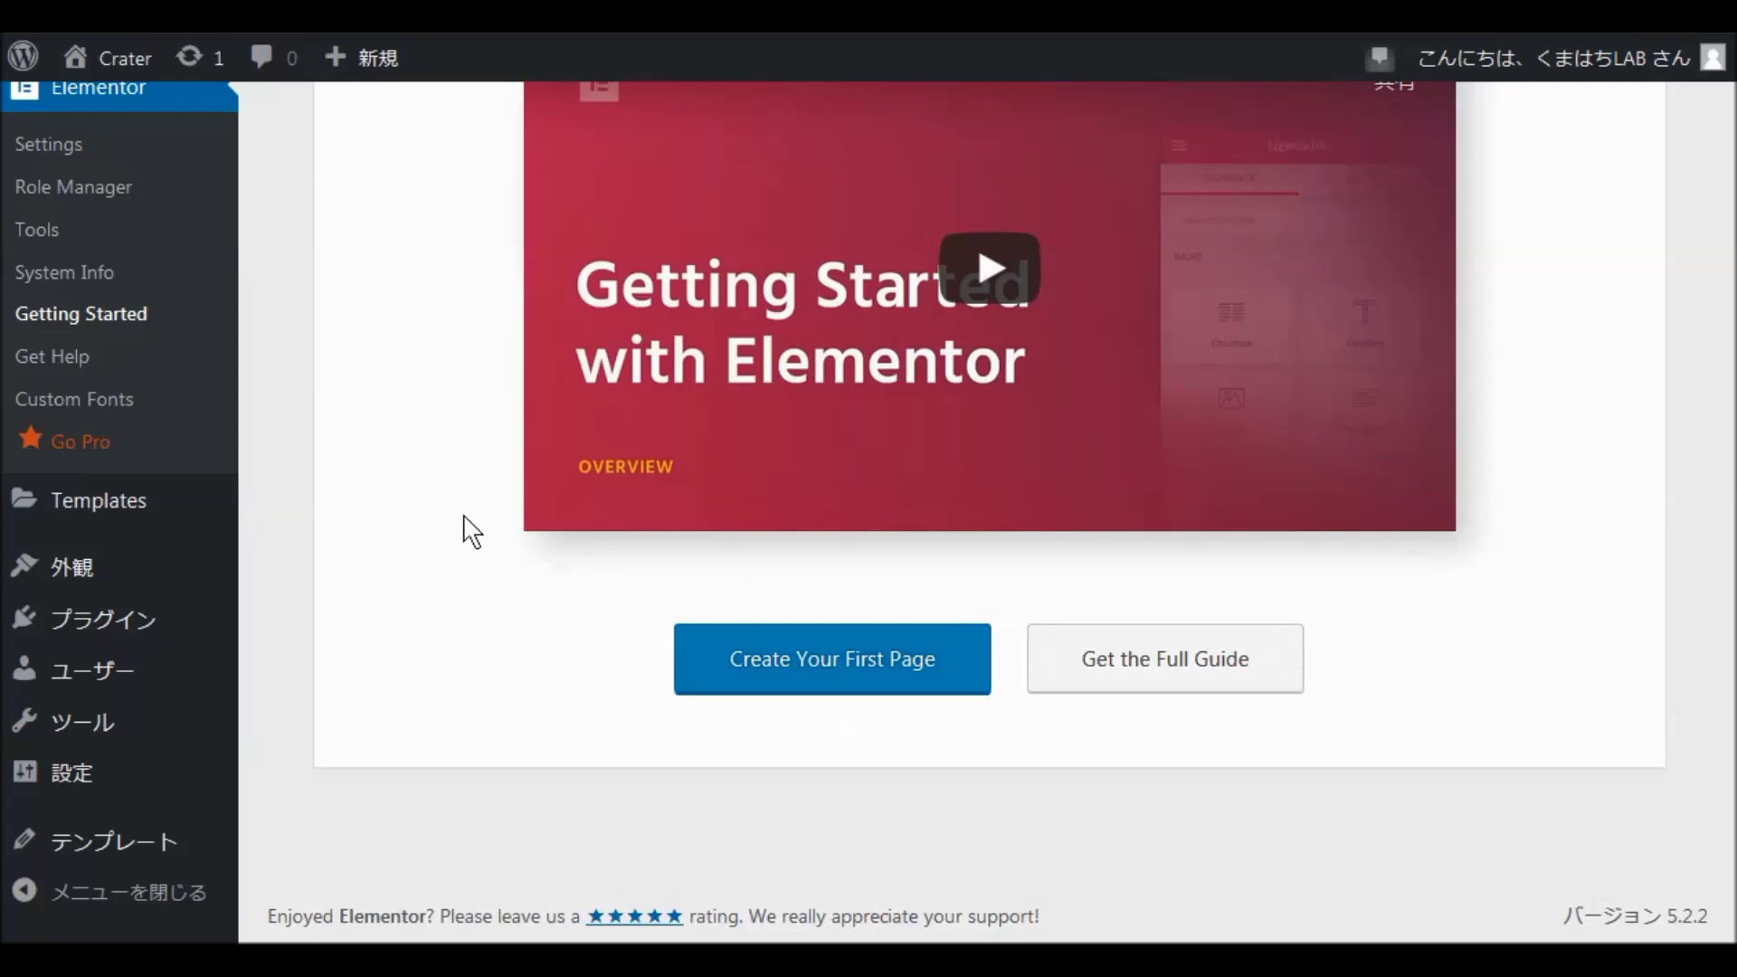
pyautogui.moveTo(89, 586)
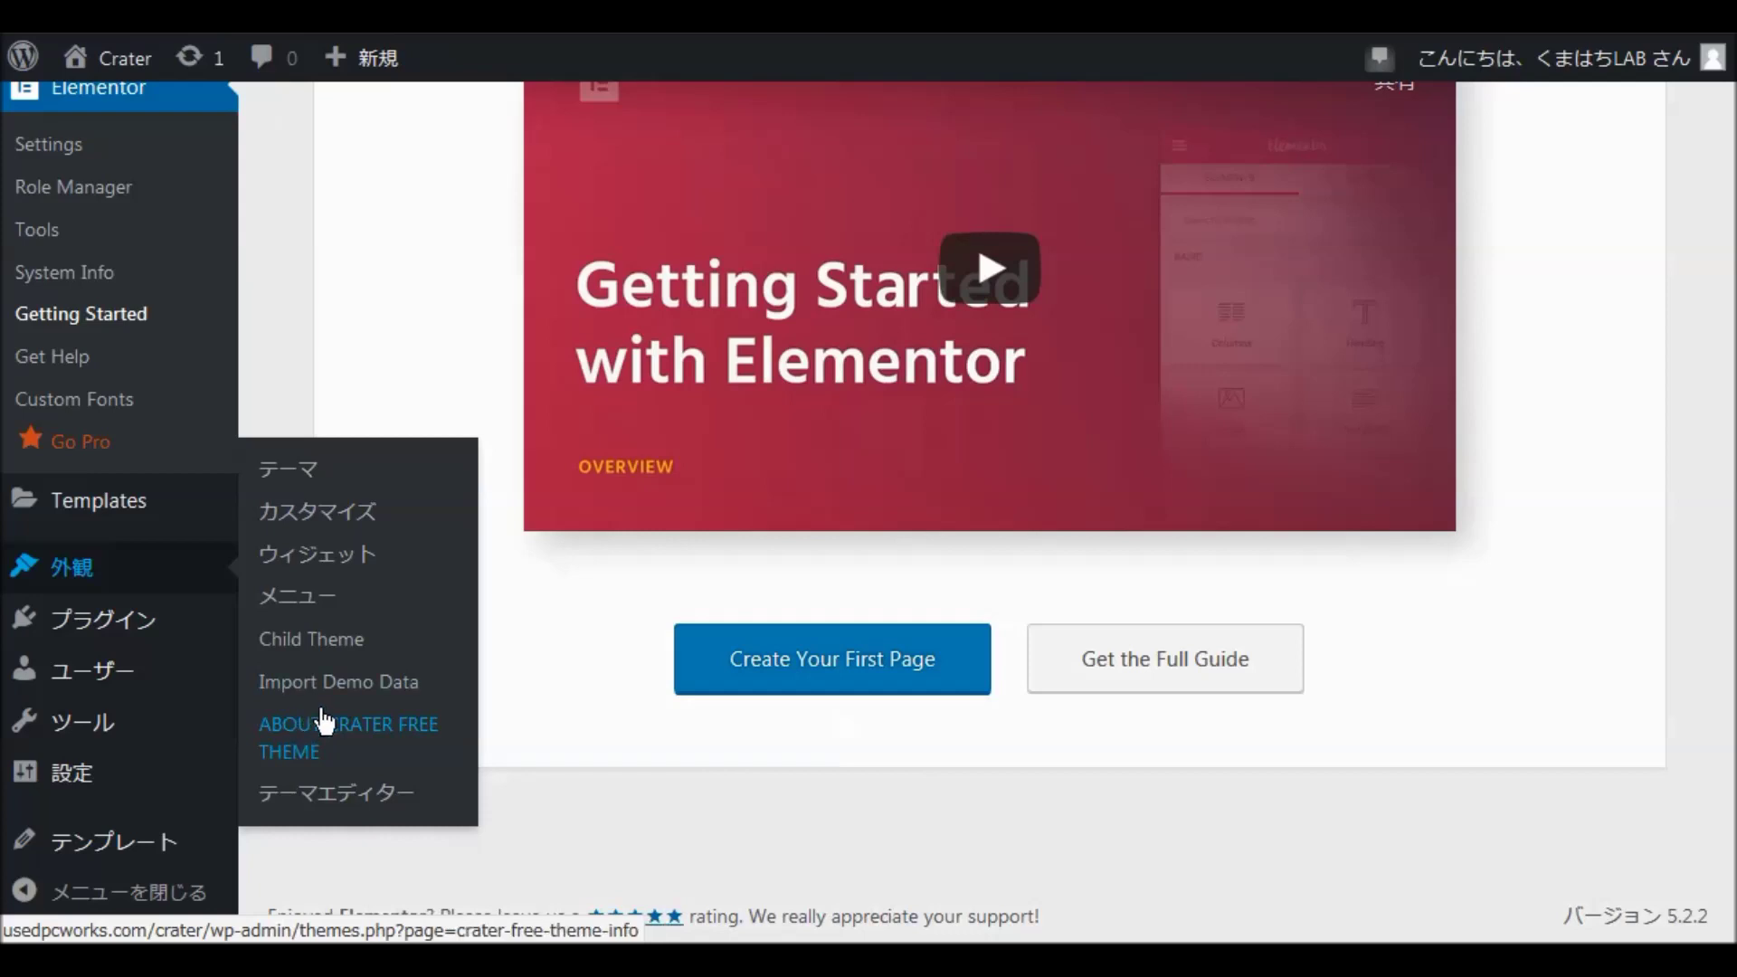
pyautogui.click(324, 724)
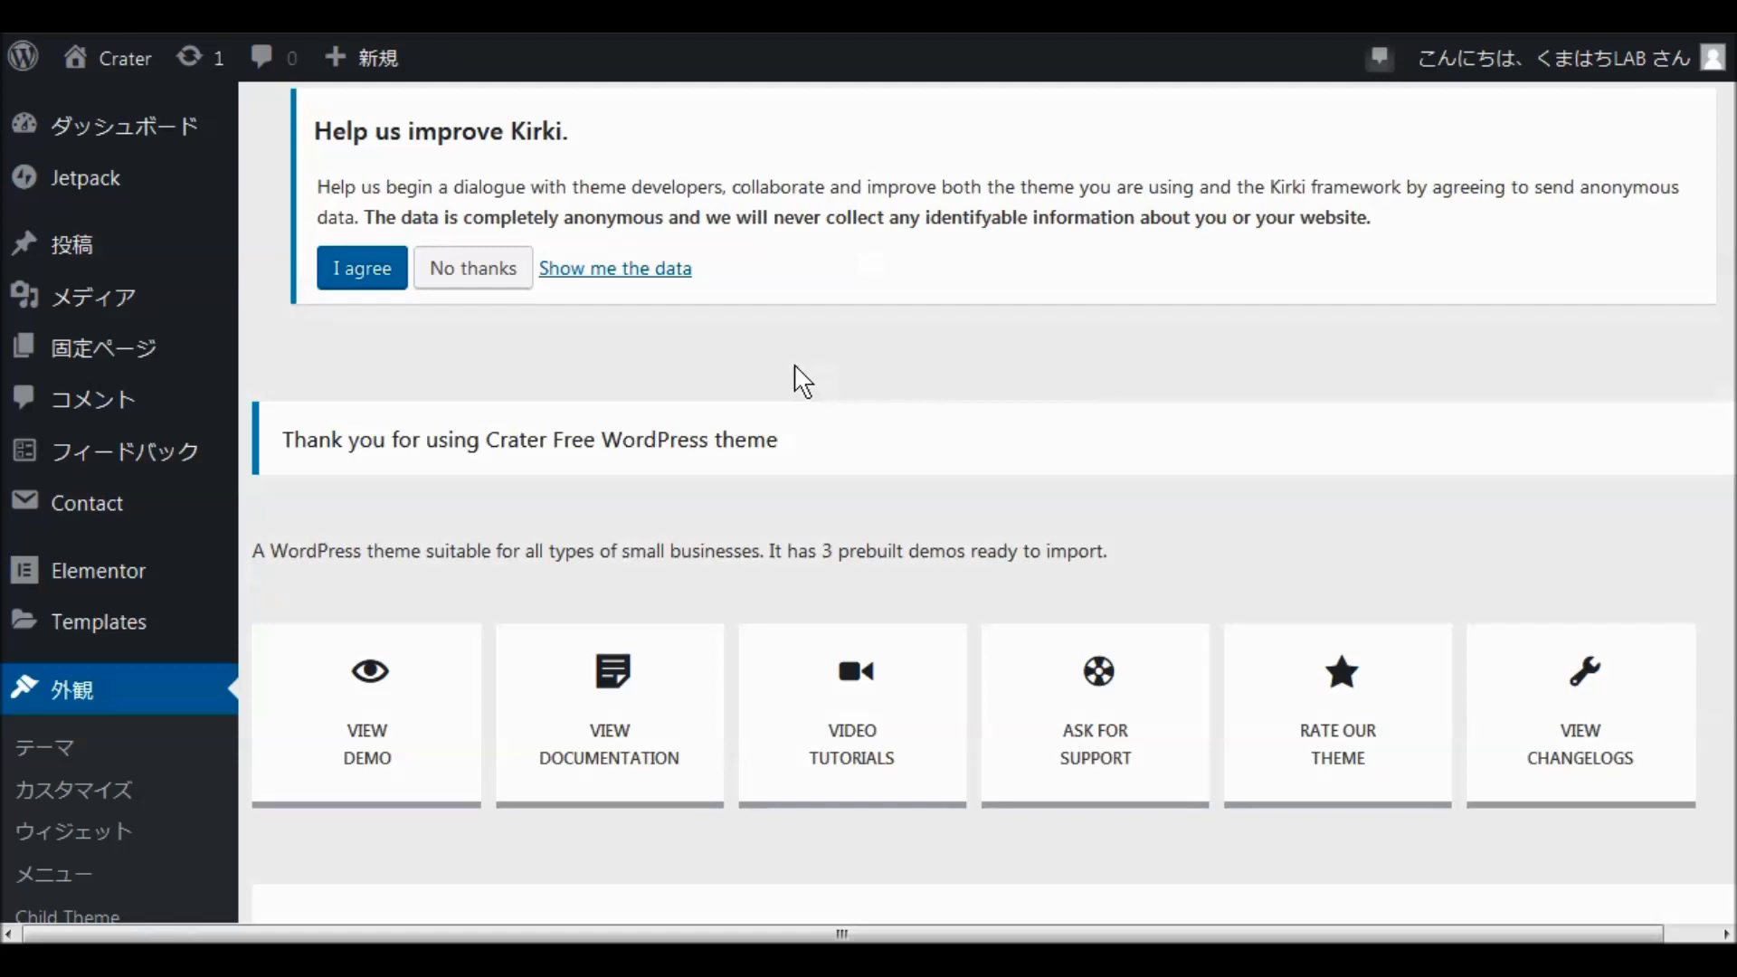
# Compare the features of Crater Free and Crater PRO in the FREE VS PRO table.
pyautogui.scroll(-2, 800, 380)
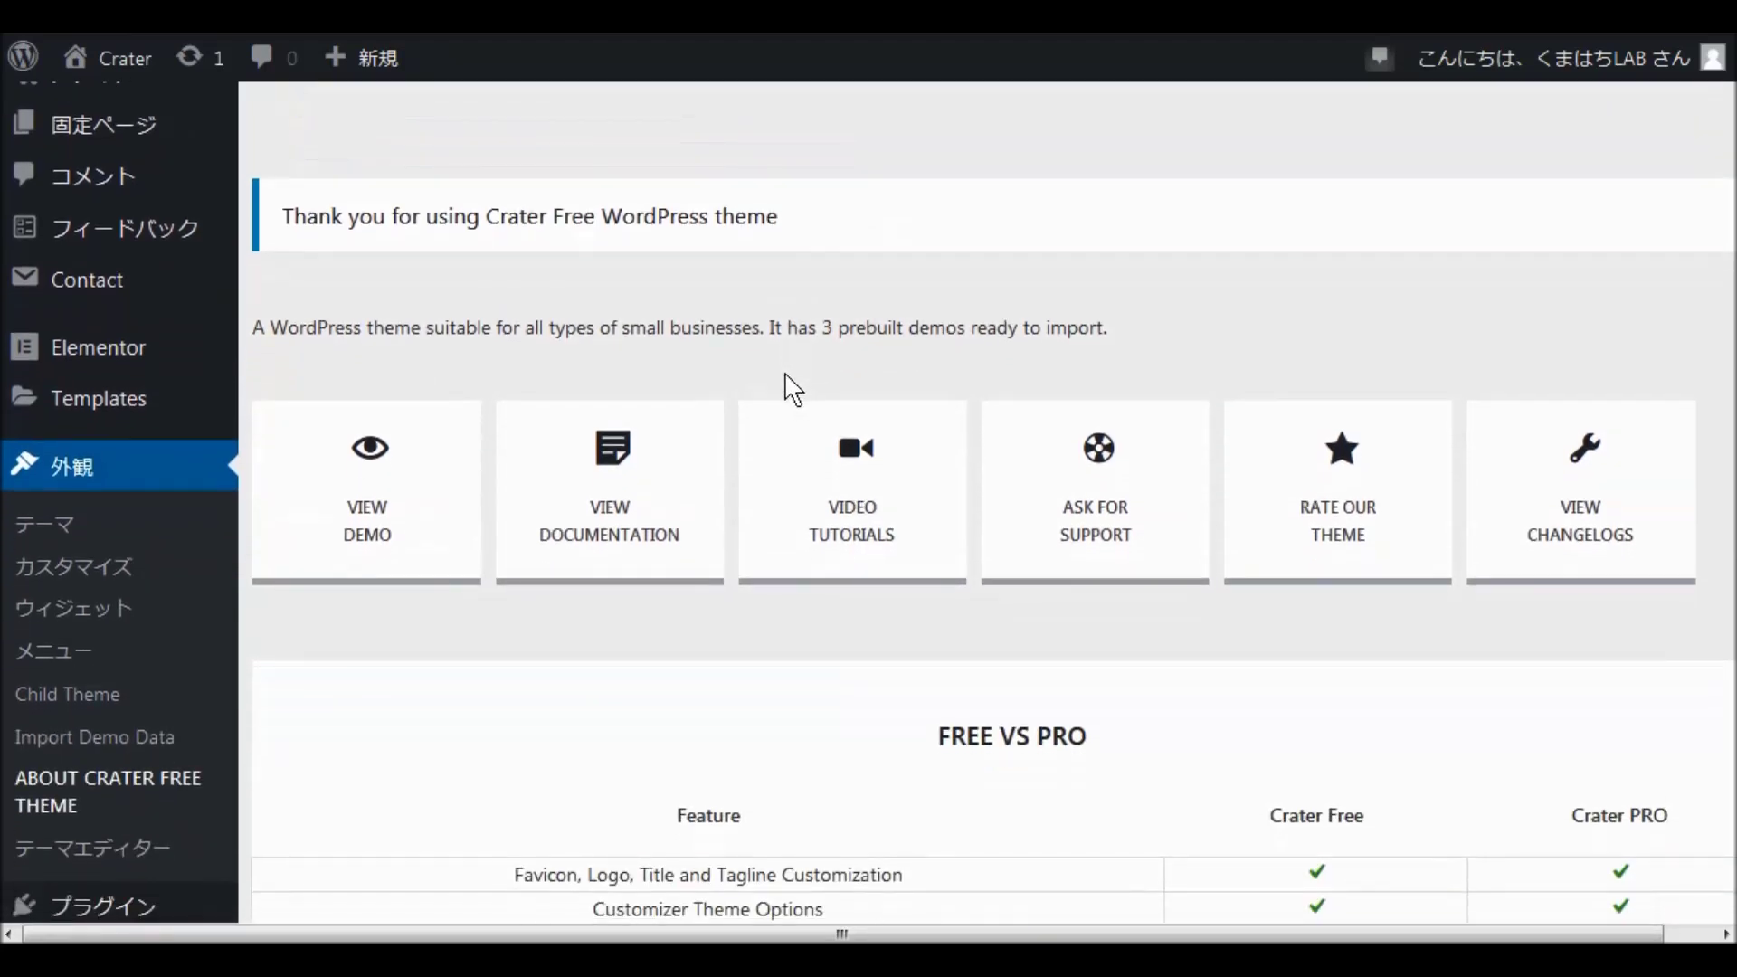
pyautogui.scroll(-6, 789, 387)
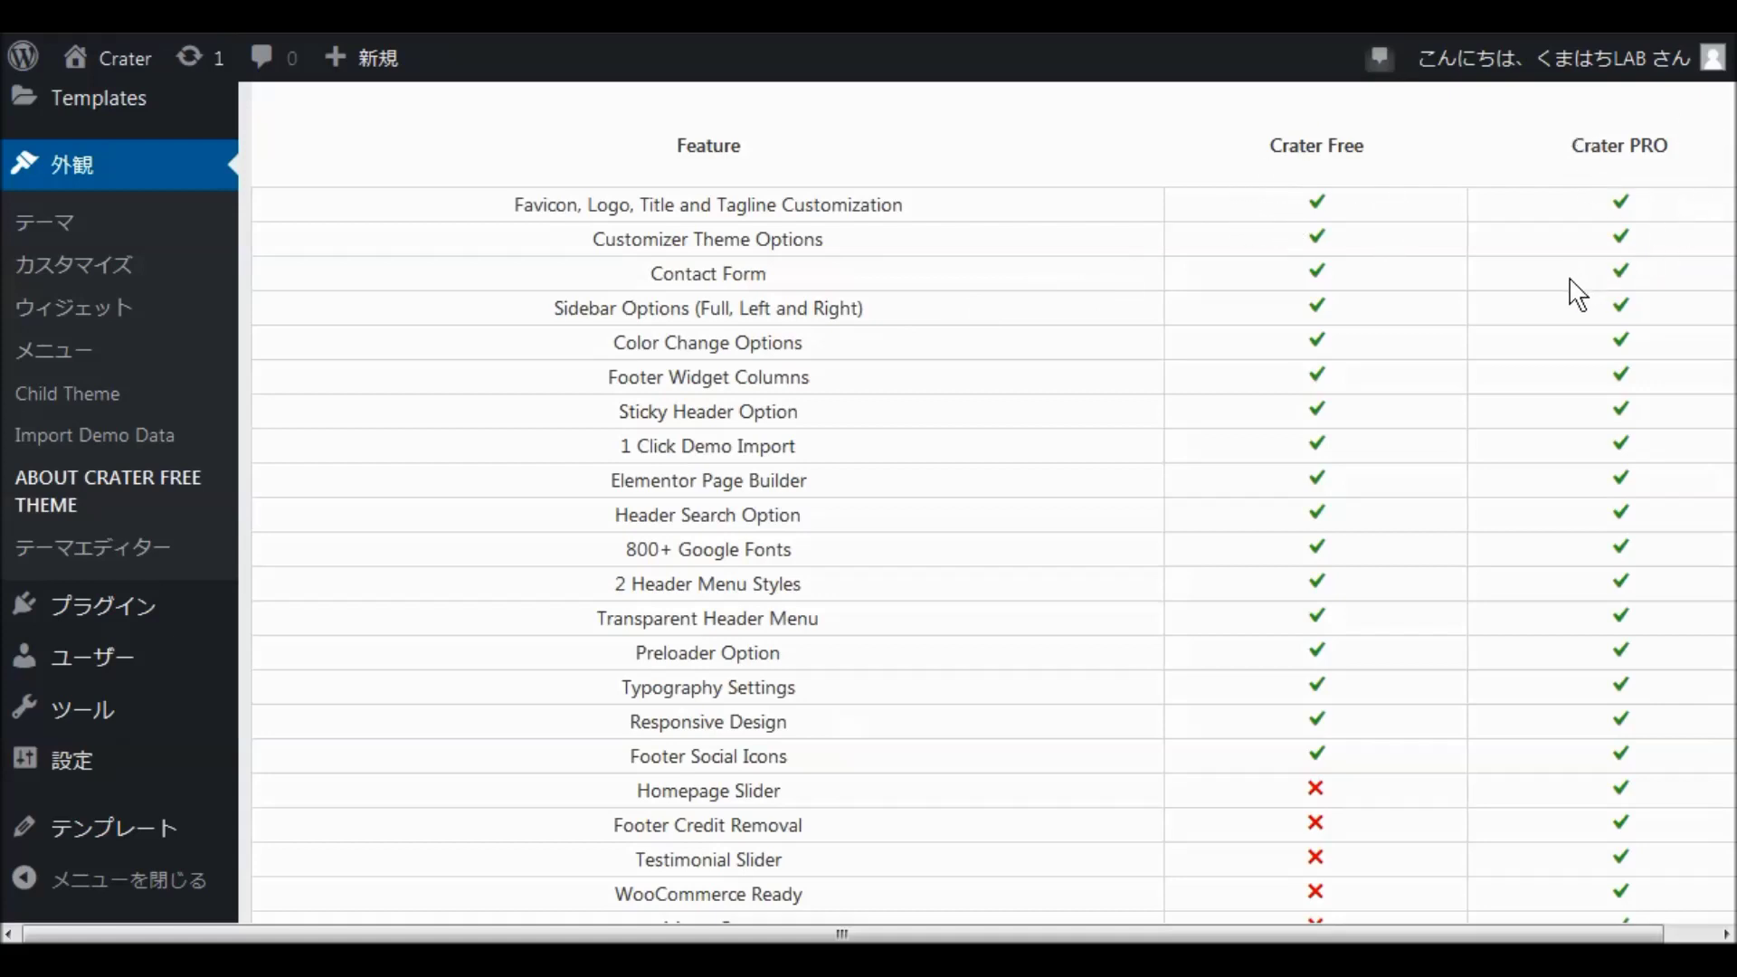
pyautogui.scroll(-5, 1450, 380)
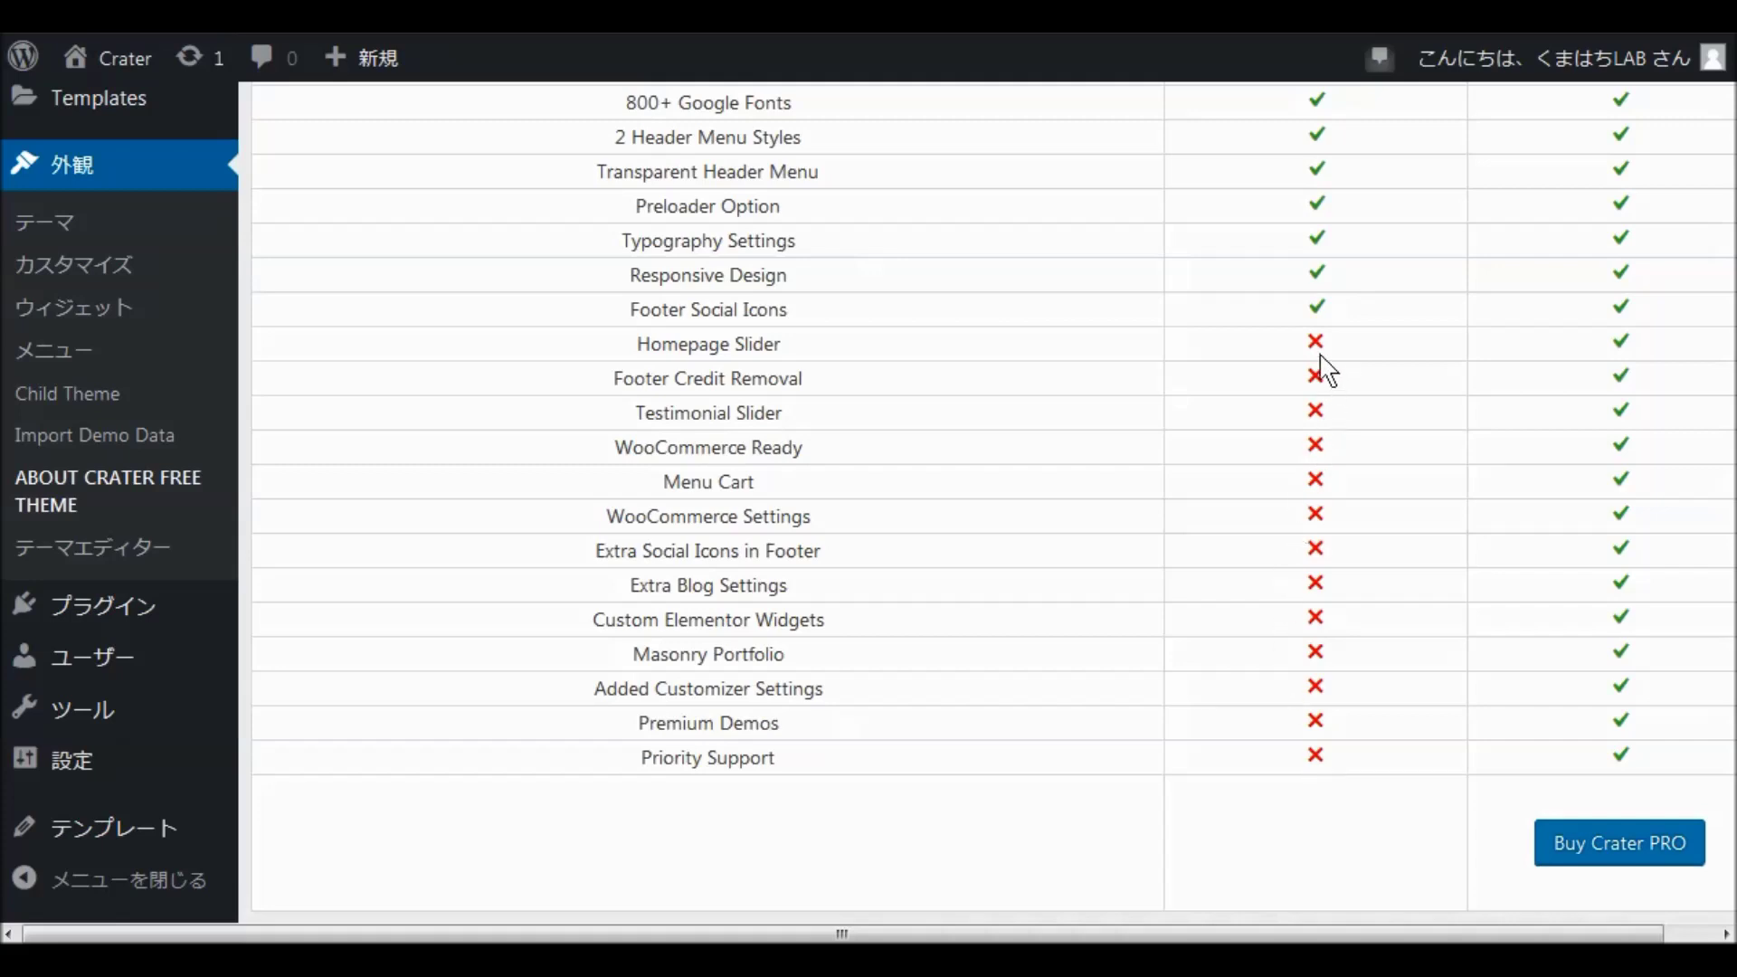
pyautogui.scroll(5, 1364, 359)
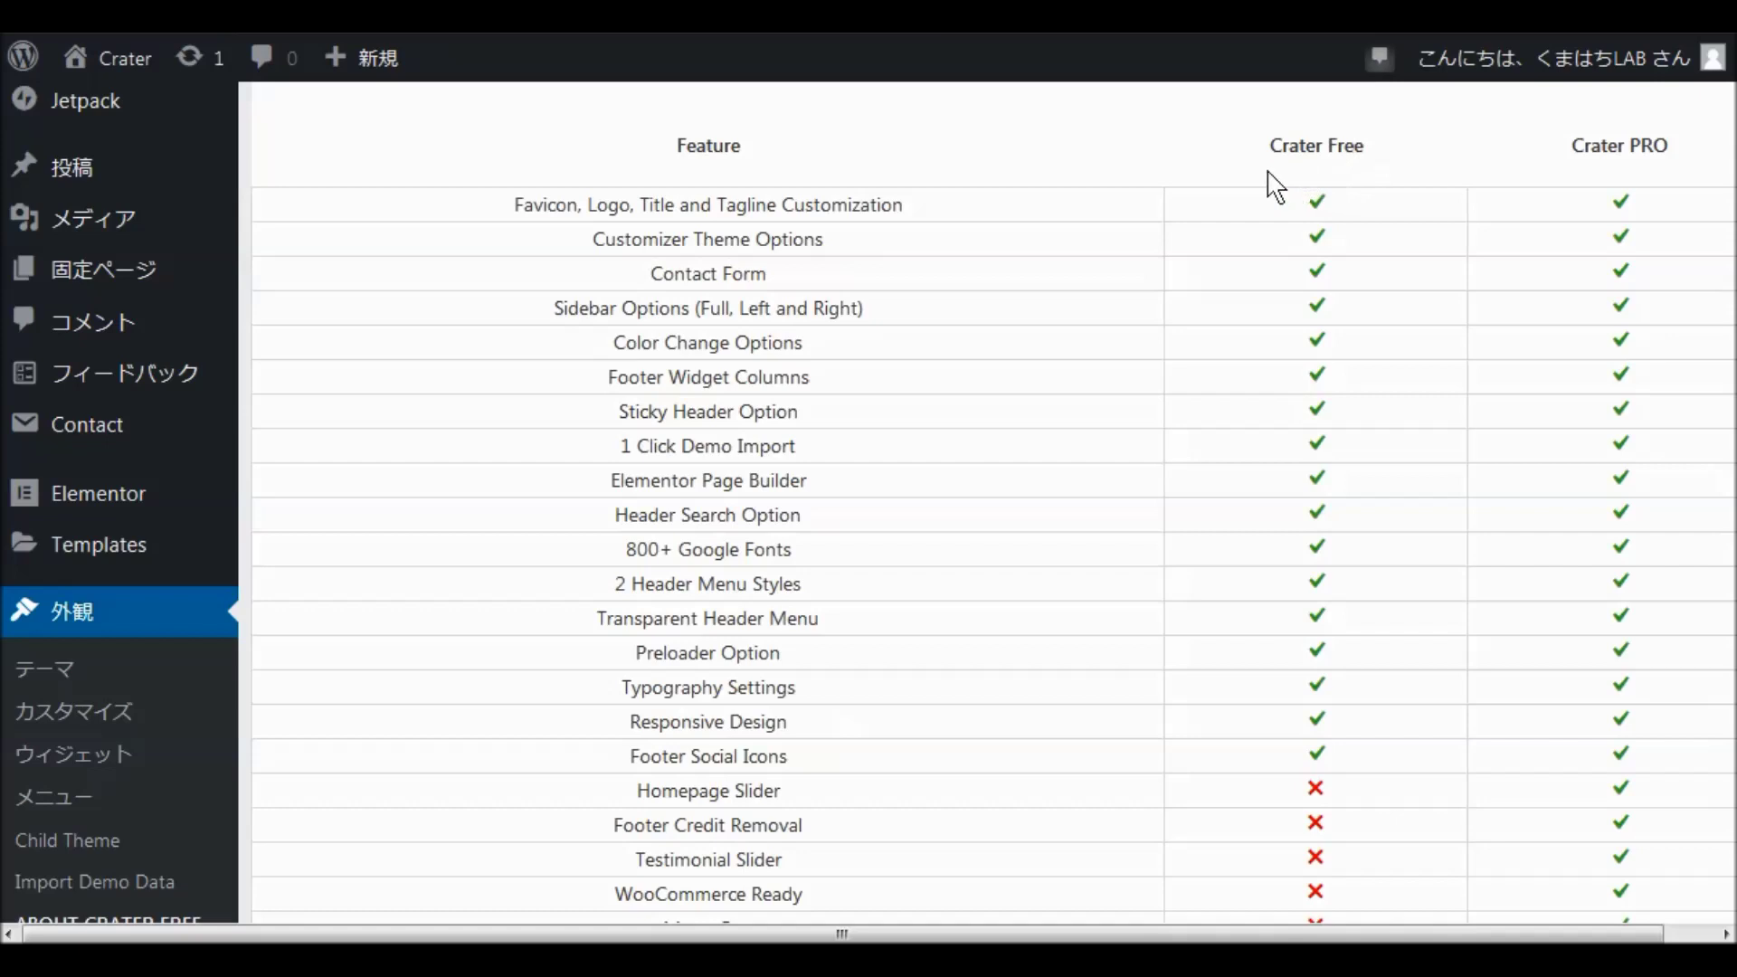
pyautogui.scroll(10, 808, 443)
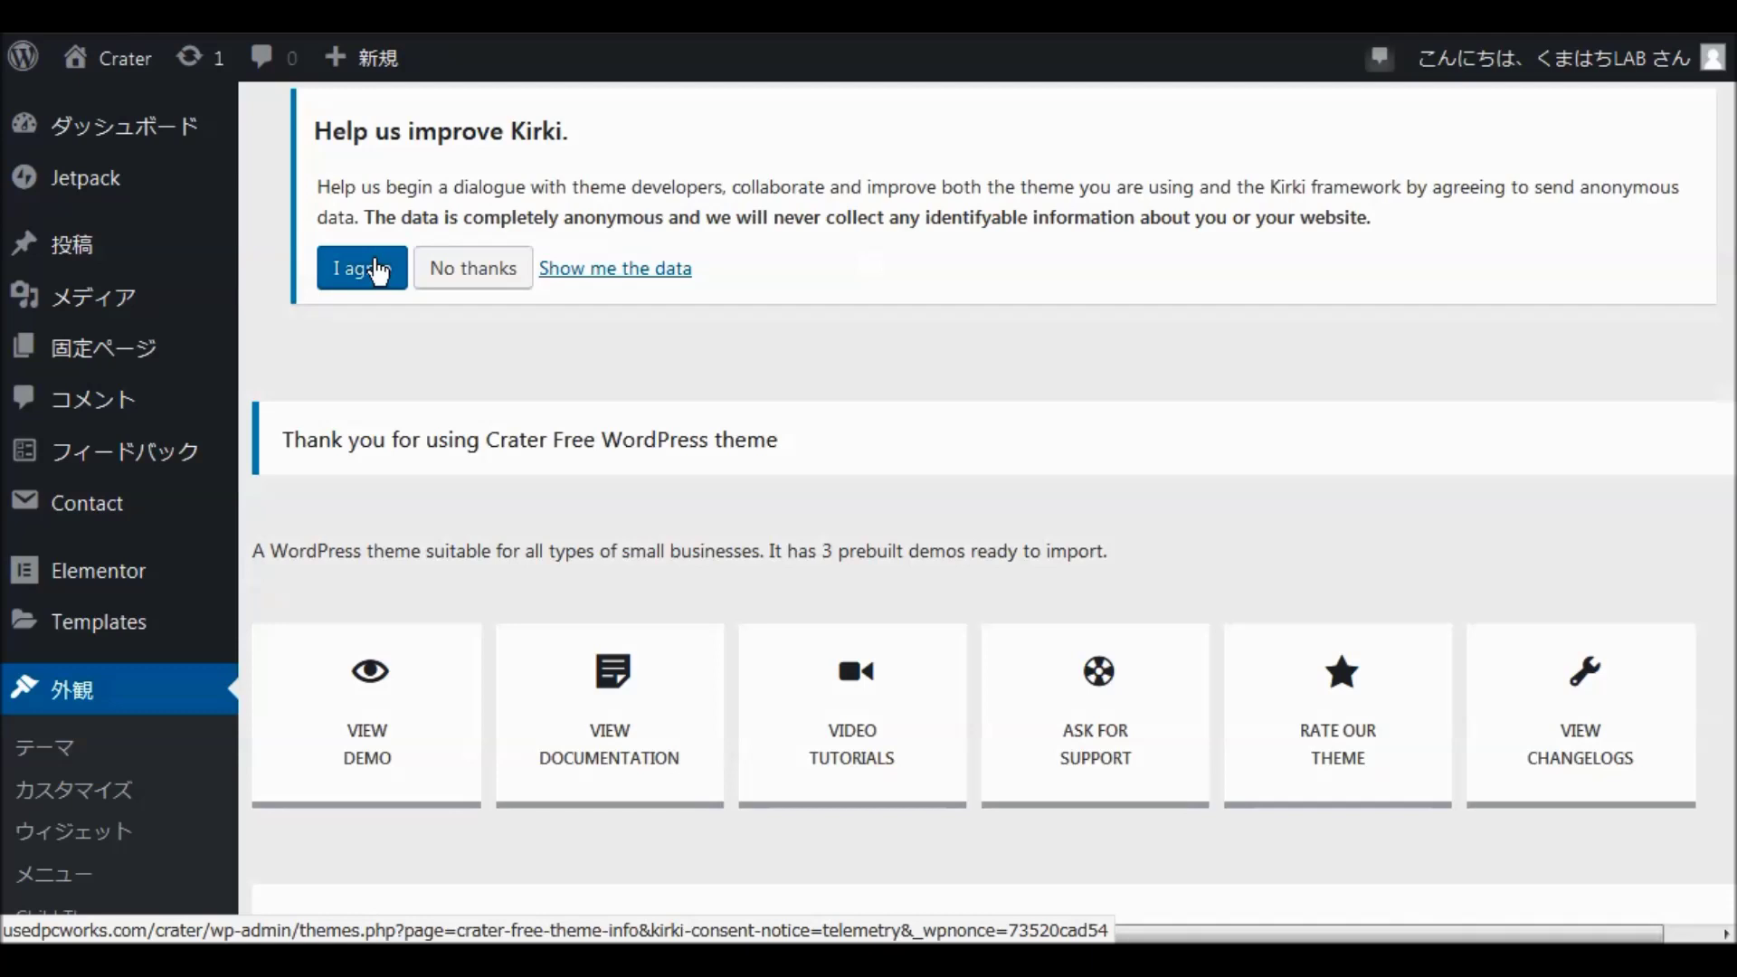
# Show the data Kirki would send and agree to share the anonymous data.
pyautogui.click(613, 267)
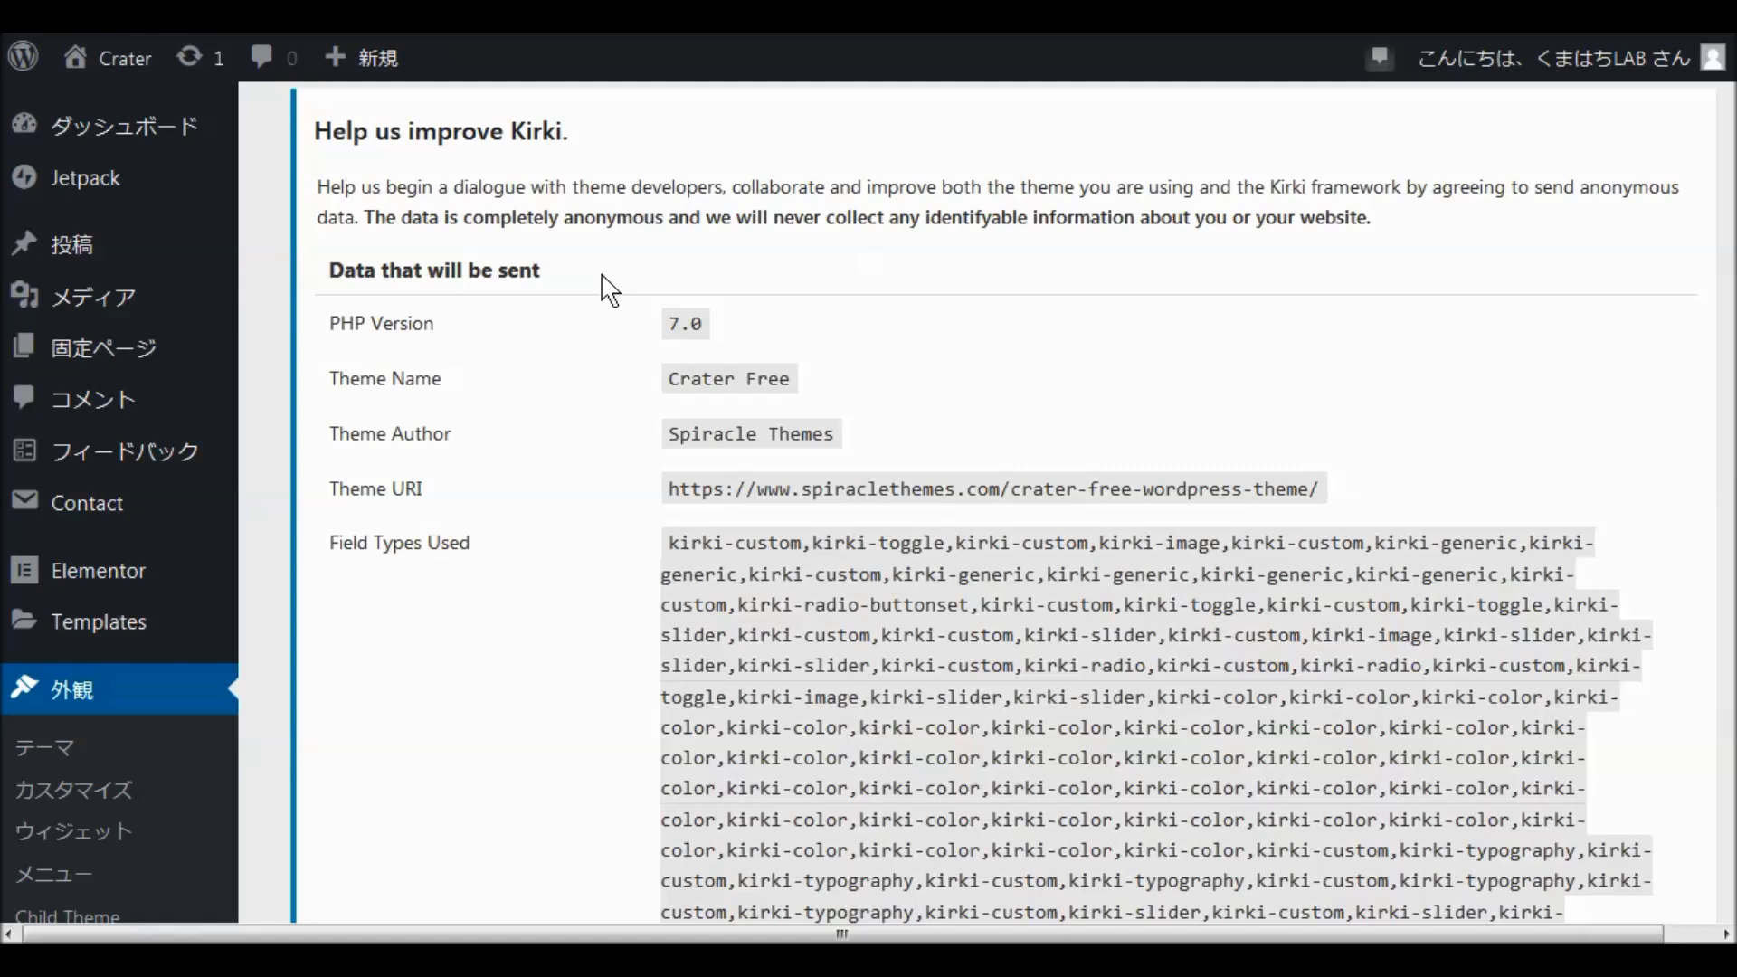
pyautogui.scroll(-8, 600, 280)
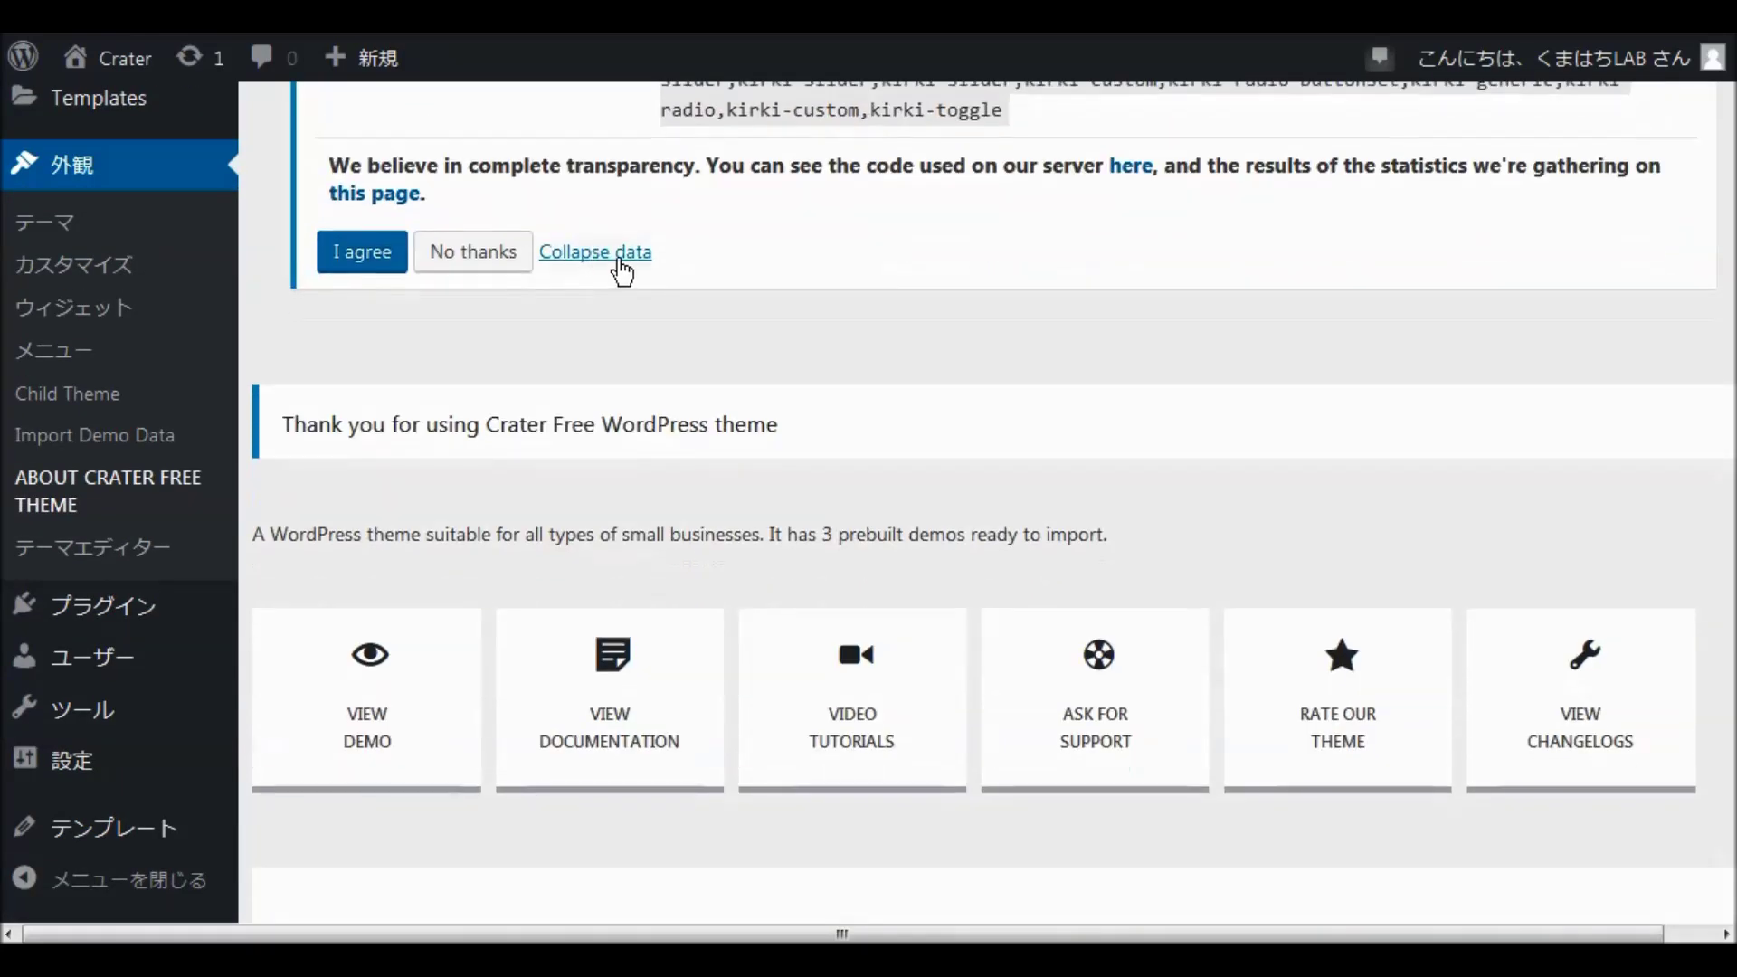
pyautogui.click(362, 263)
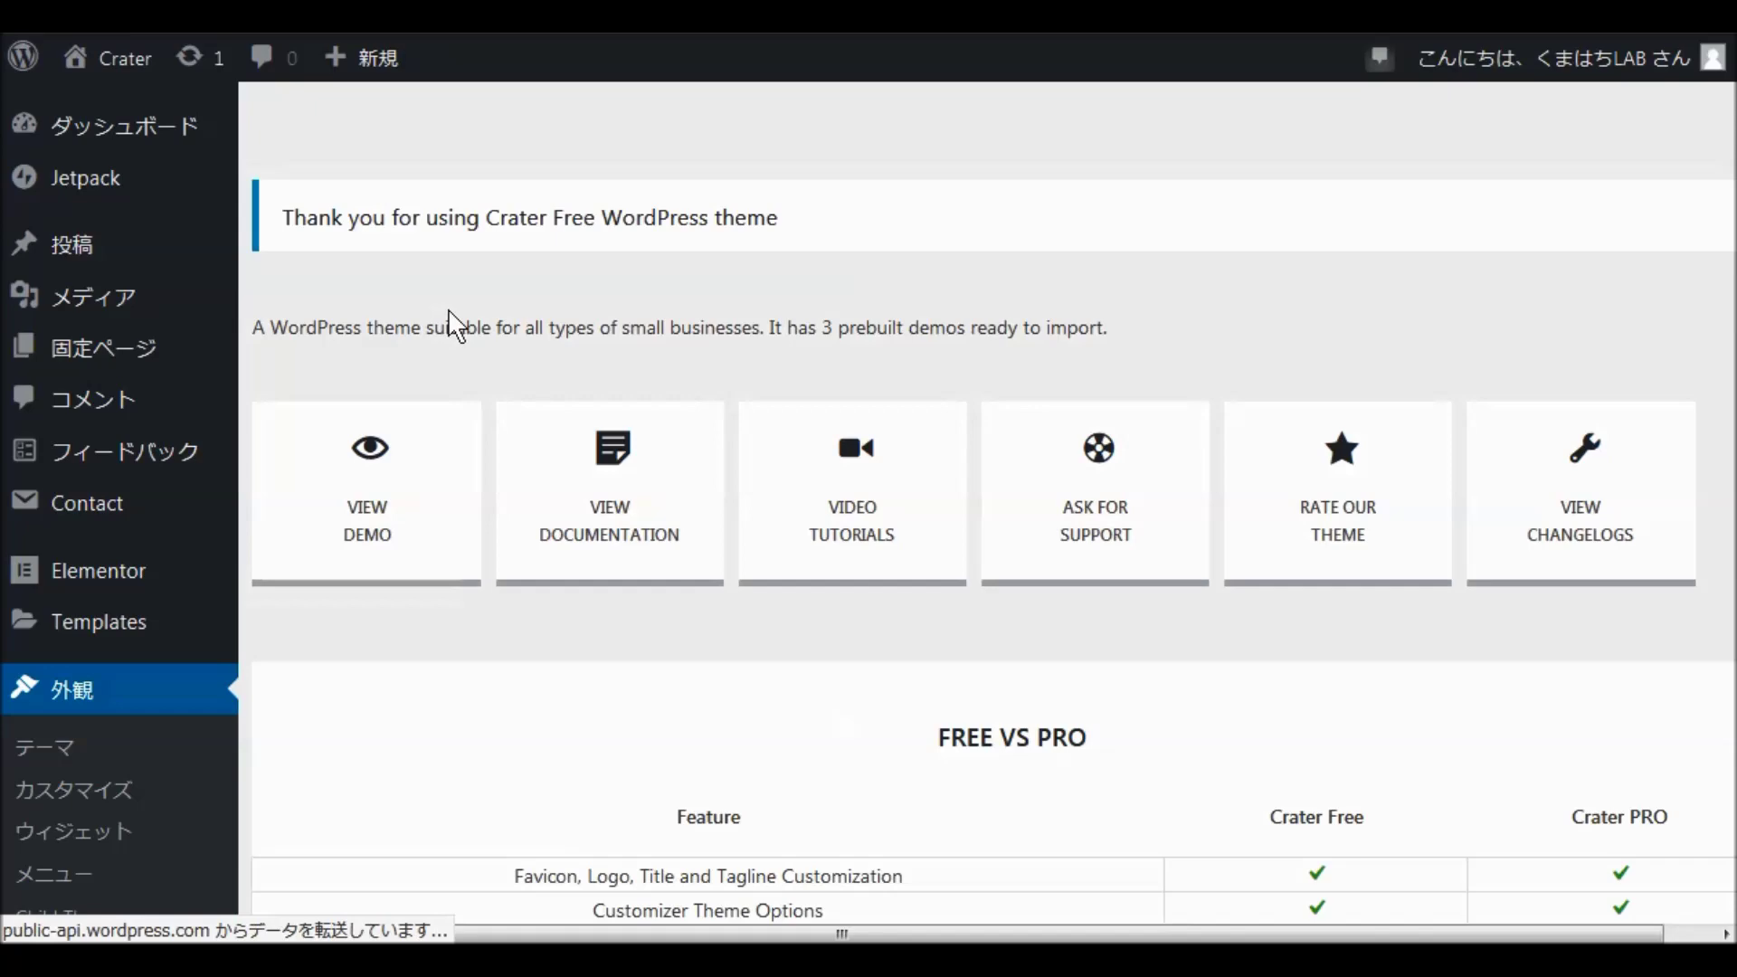
pyautogui.scroll(-5, 452, 313)
pyautogui.scroll(-10, 461, 326)
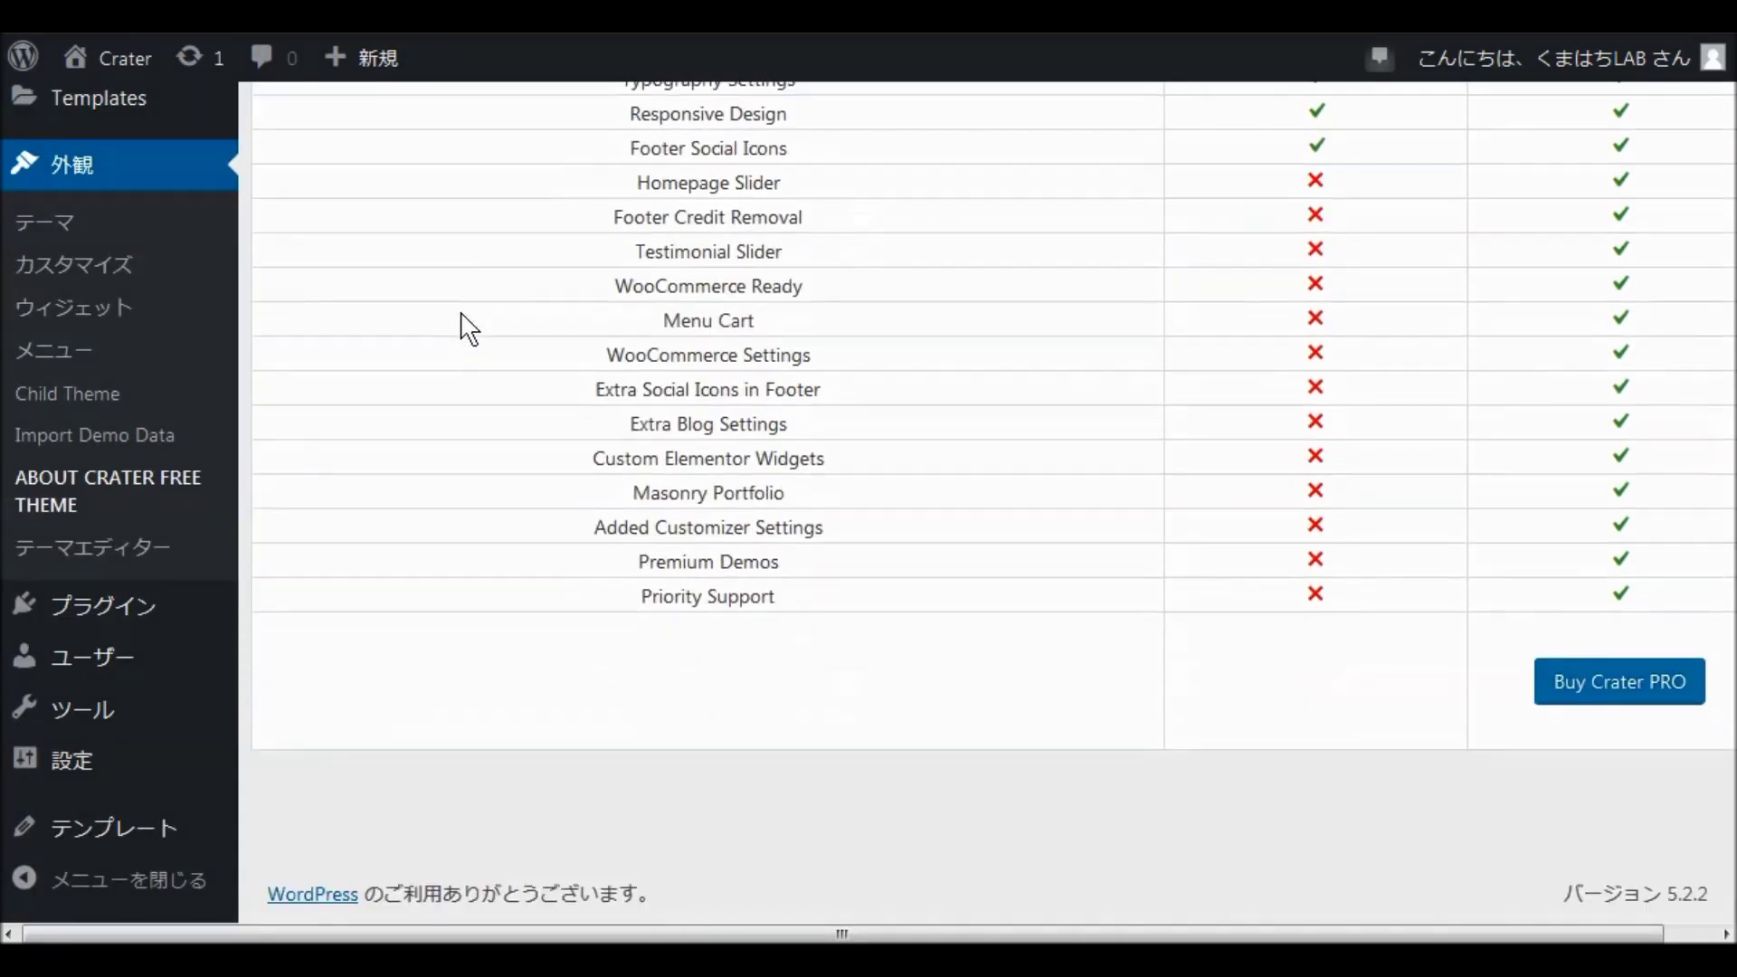
pyautogui.scroll(15, 467, 324)
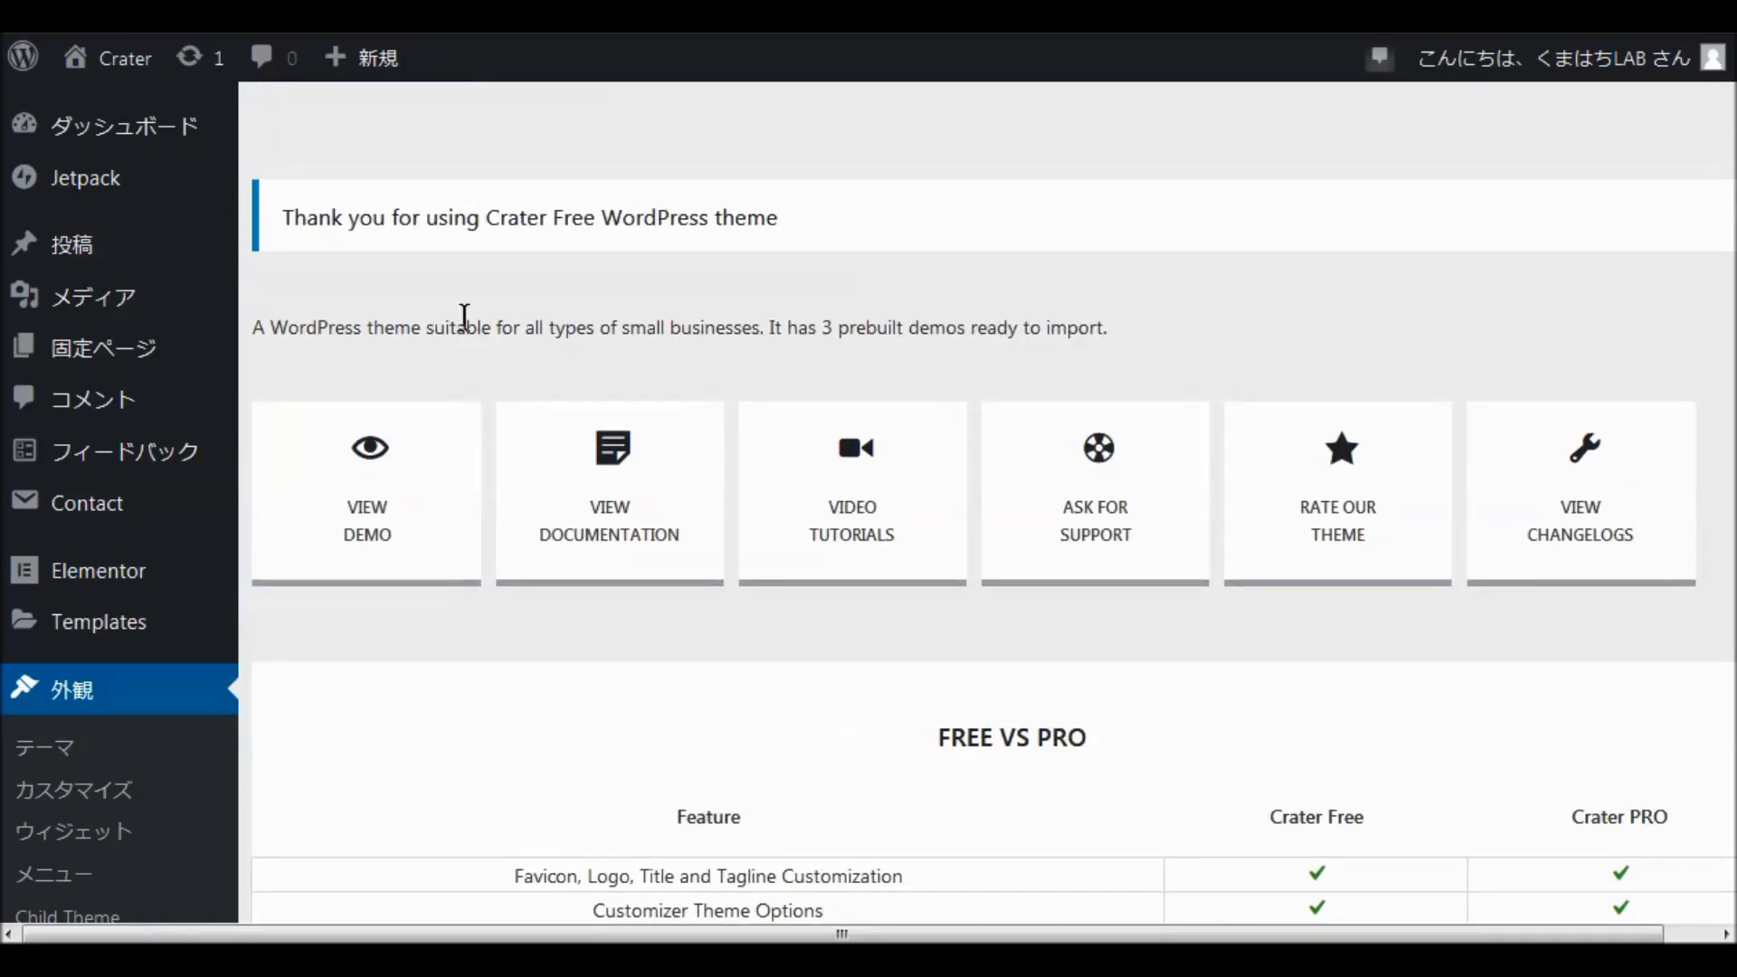
# Open the theme's Import Demo Data page and review the import notes and the manual demo files upload section.
pyautogui.scroll(-5, 464, 316)
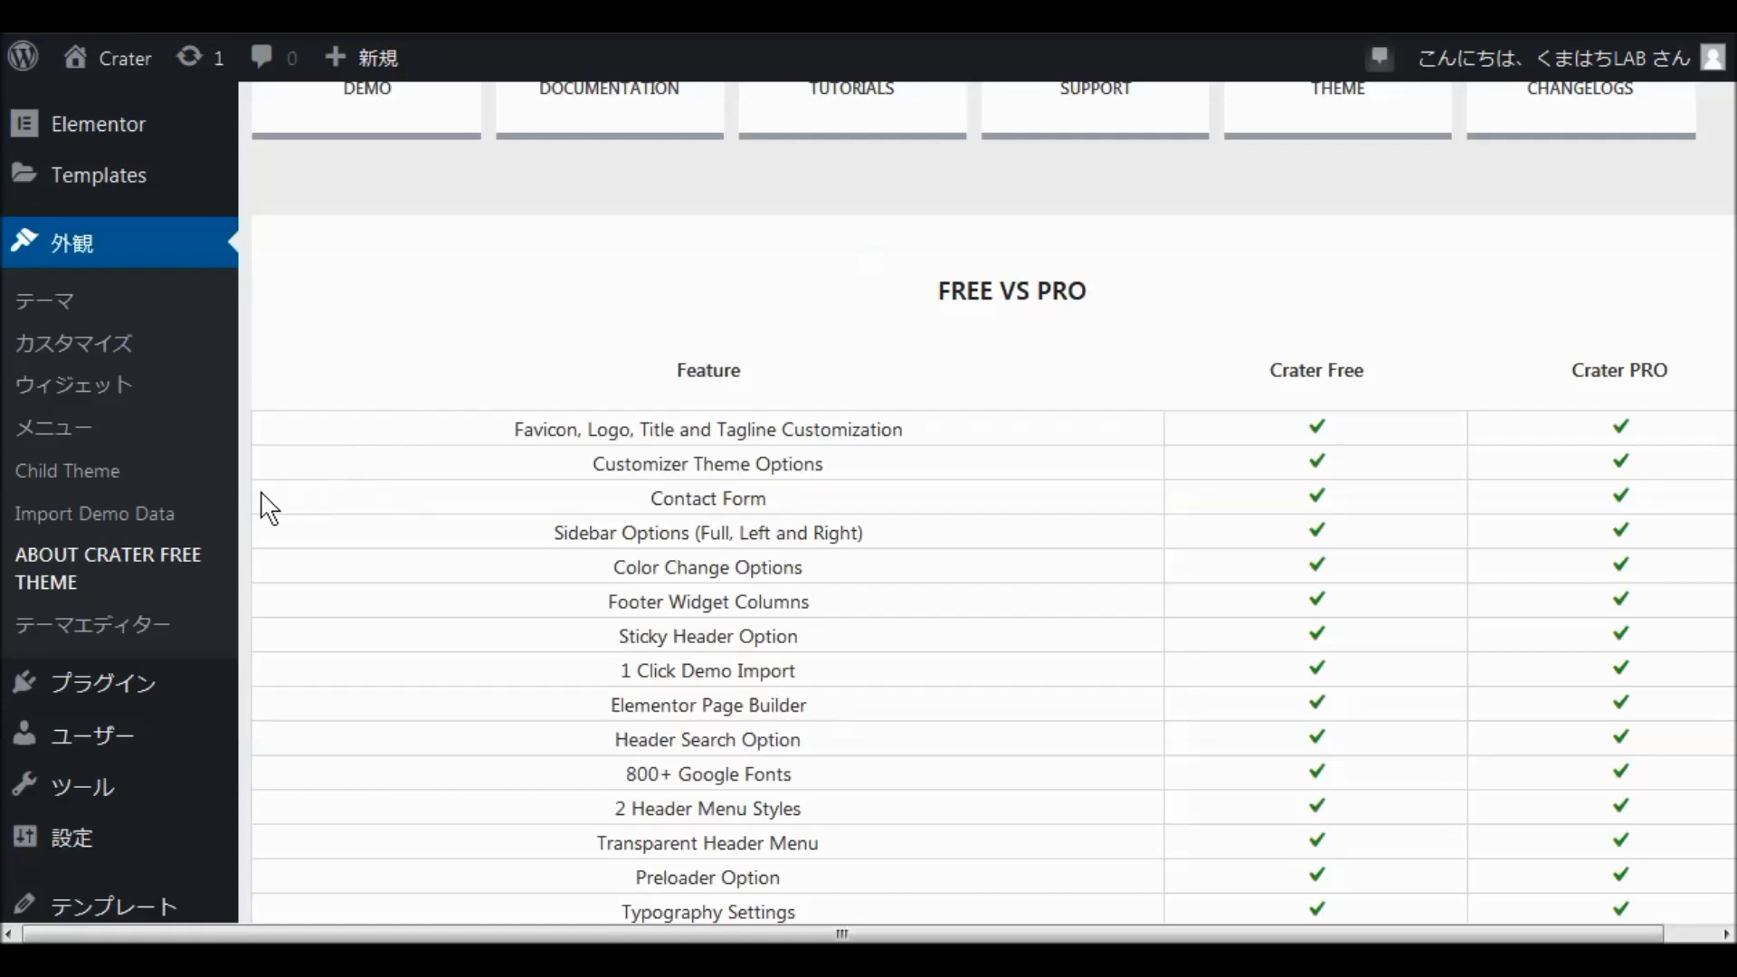
pyautogui.click(103, 518)
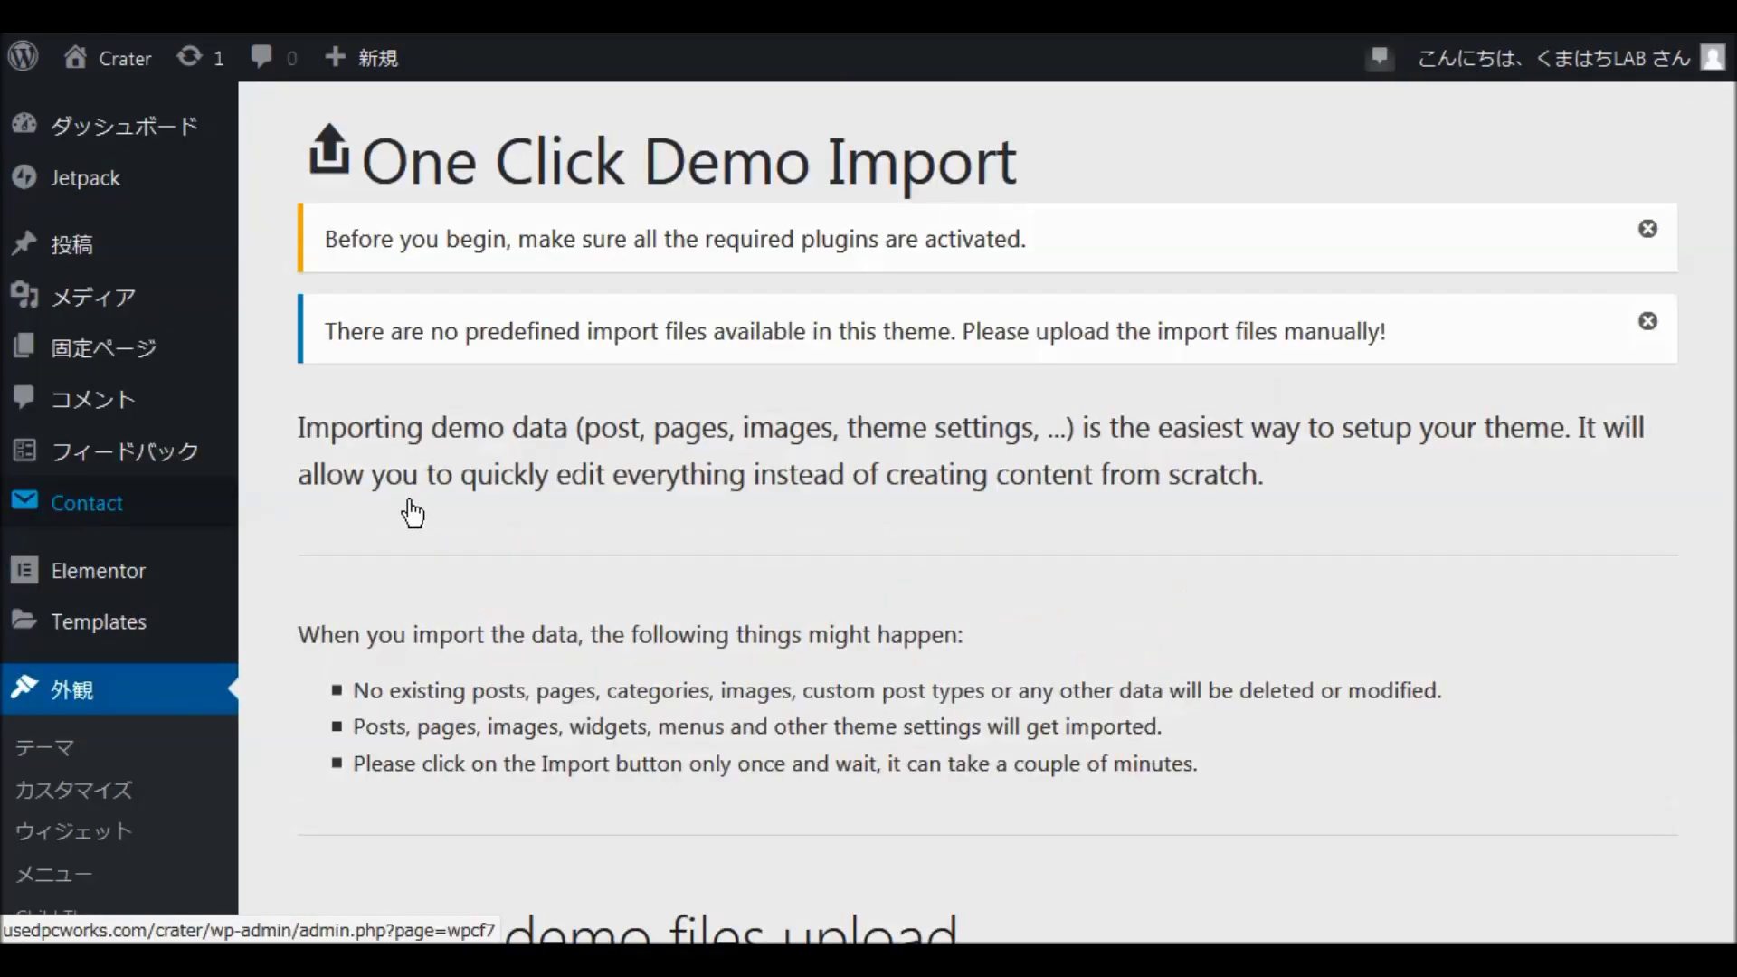
pyautogui.scroll(-5, 874, 417)
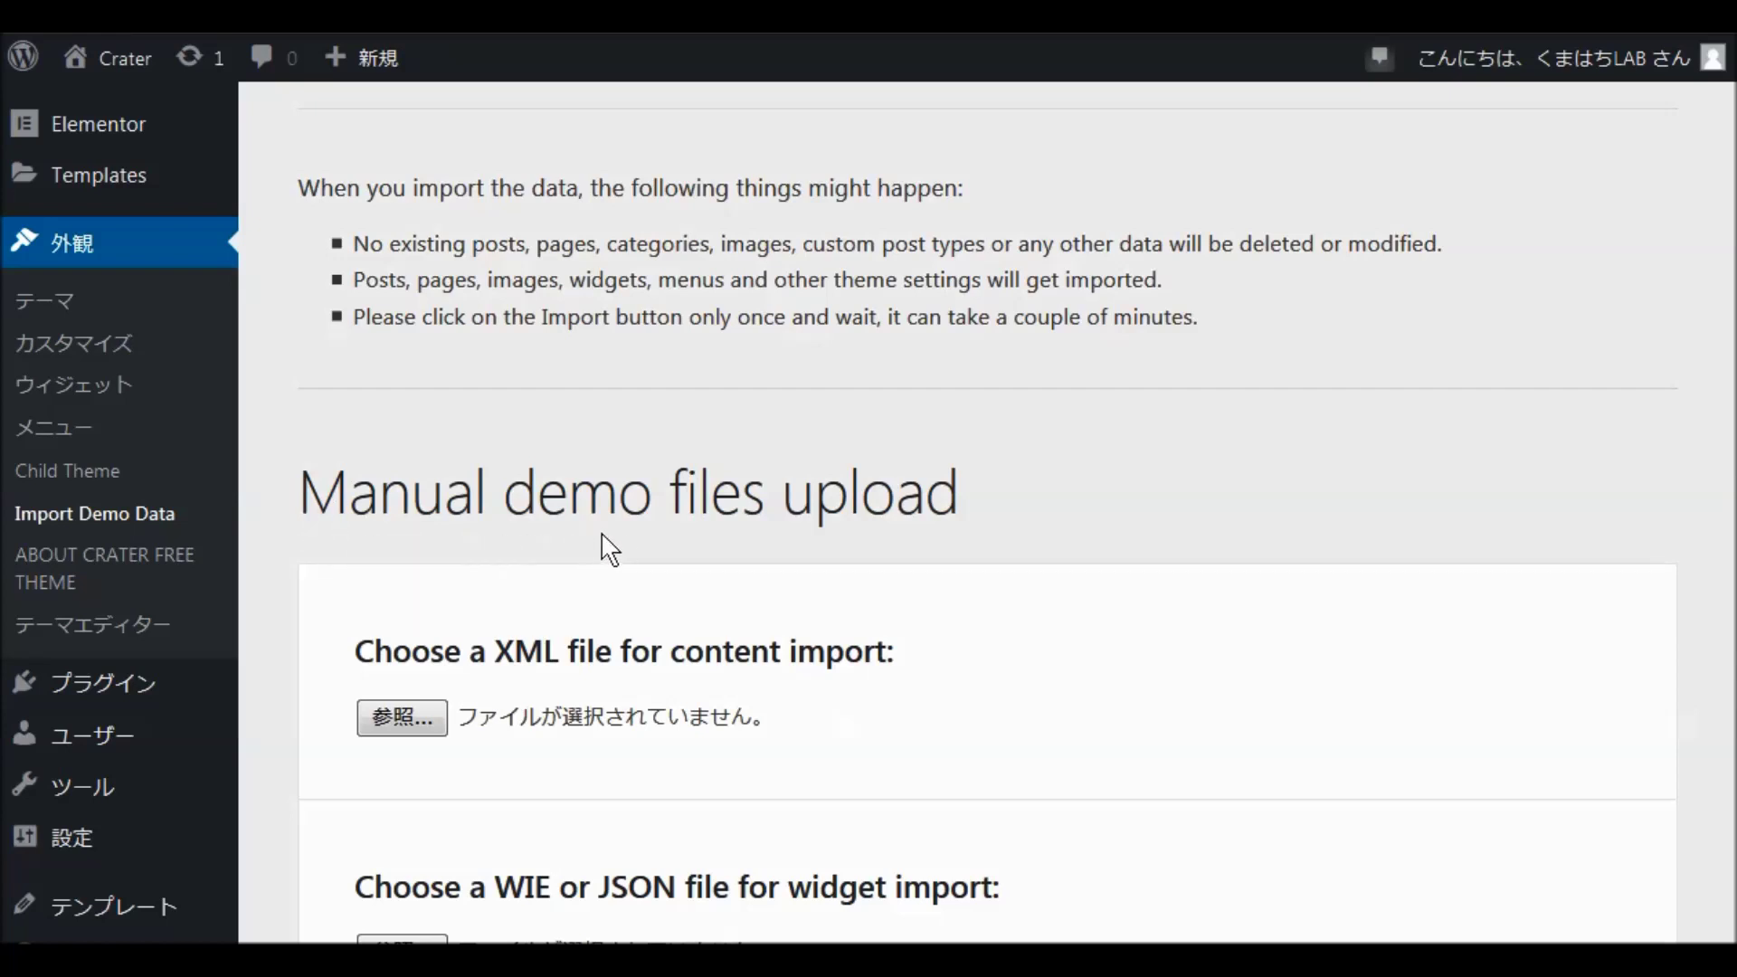
pyautogui.scroll(-3, 914, 523)
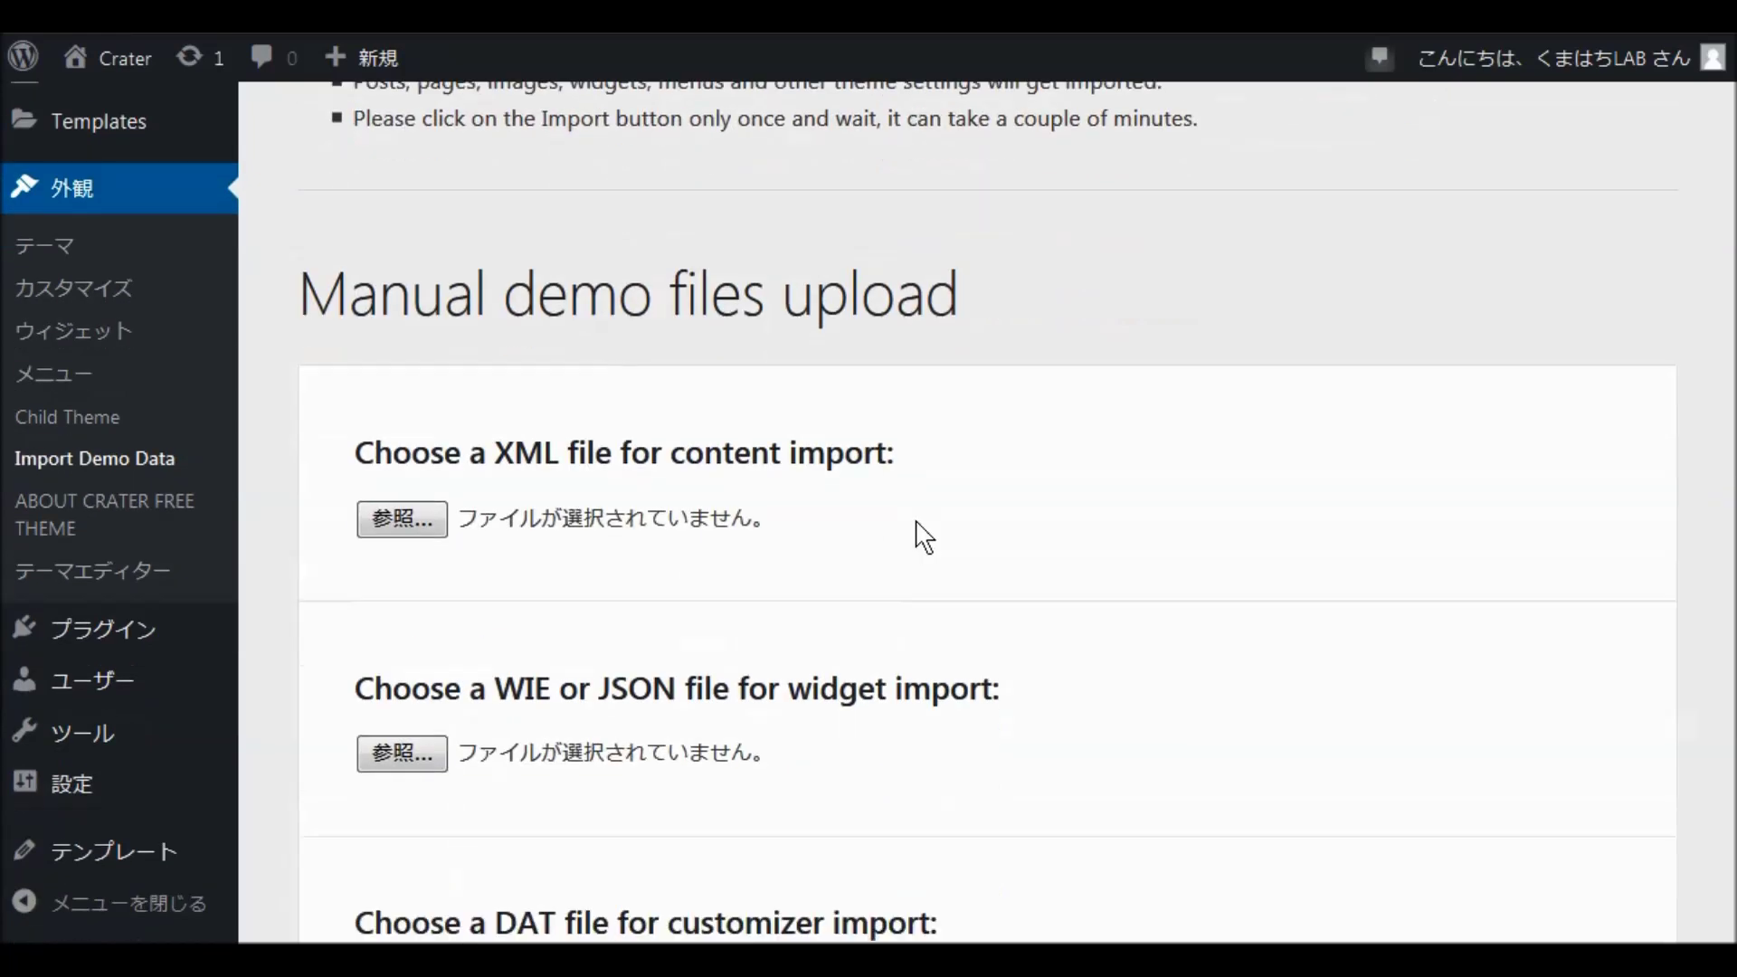
pyautogui.scroll(-4, 930, 530)
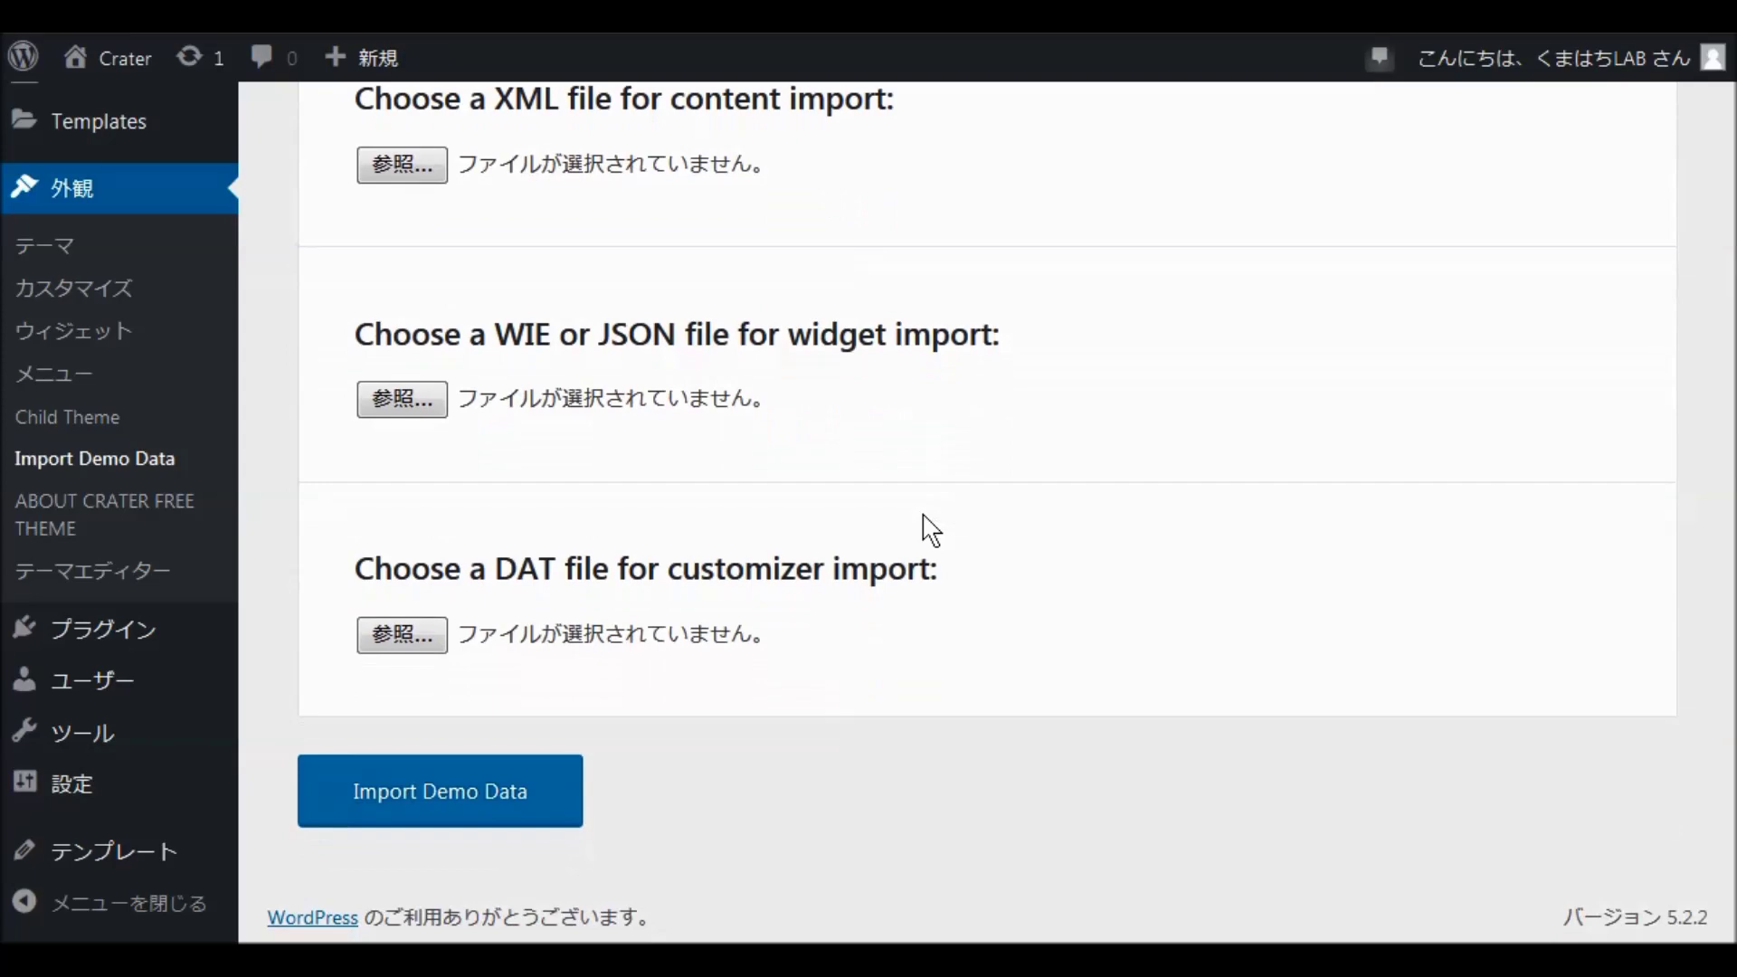
pyautogui.scroll(11, 929, 525)
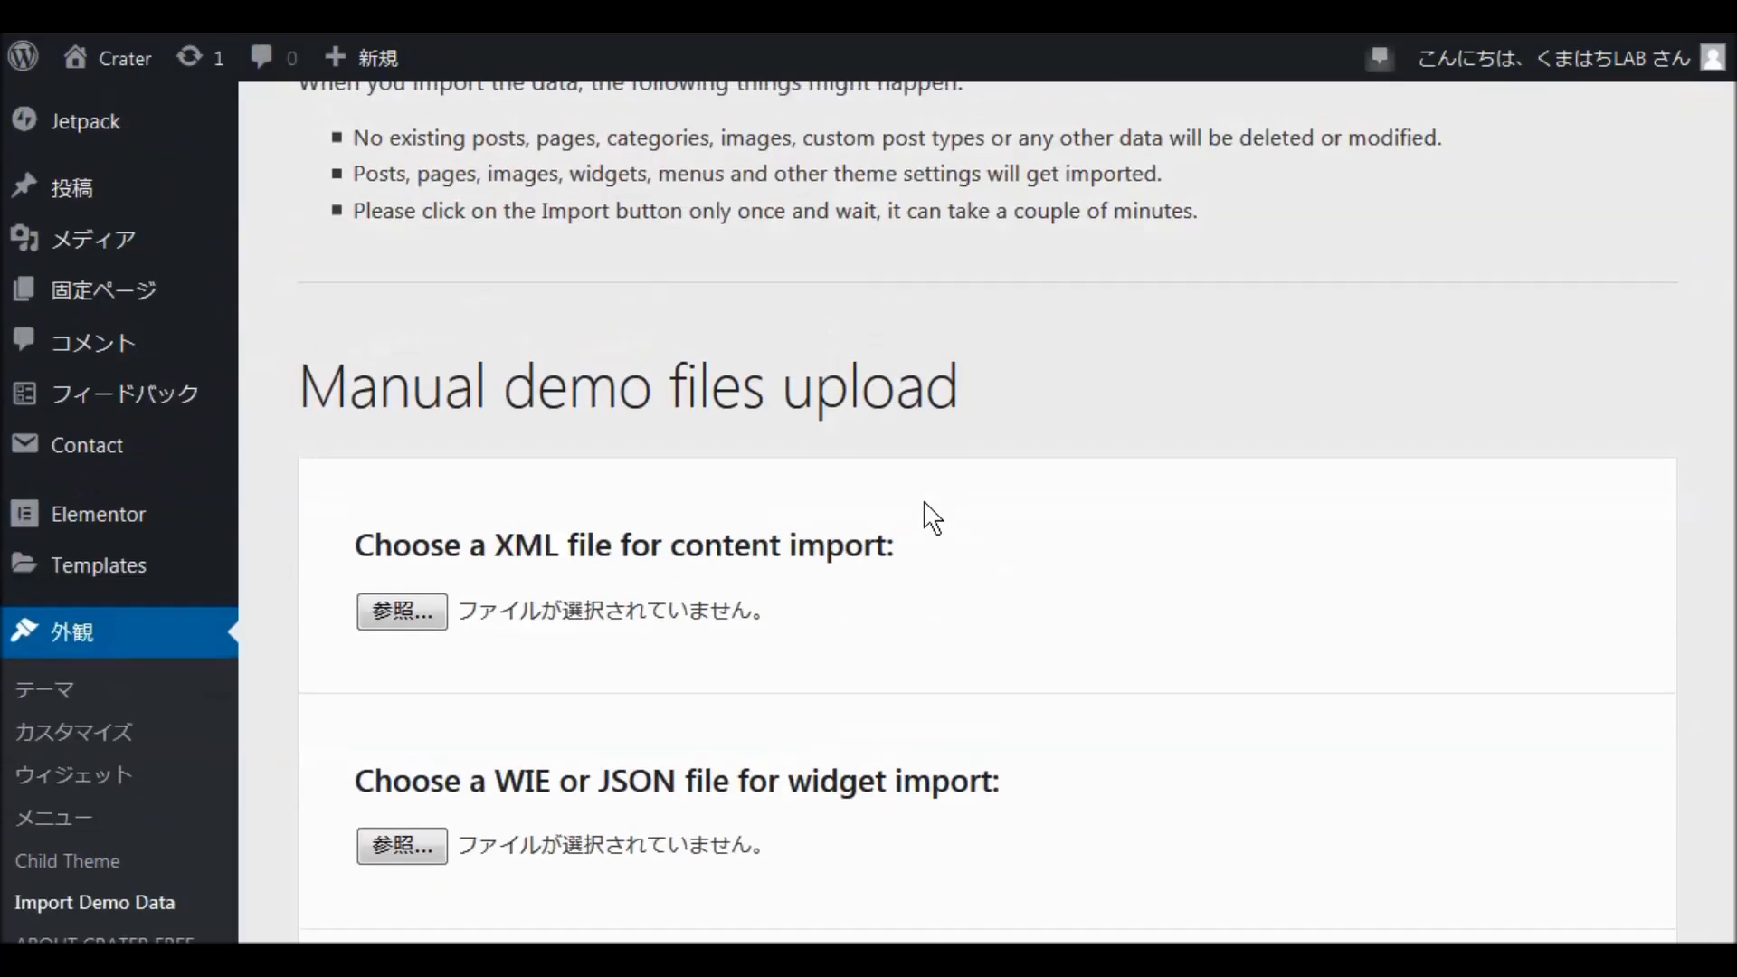
pyautogui.scroll(1, 927, 507)
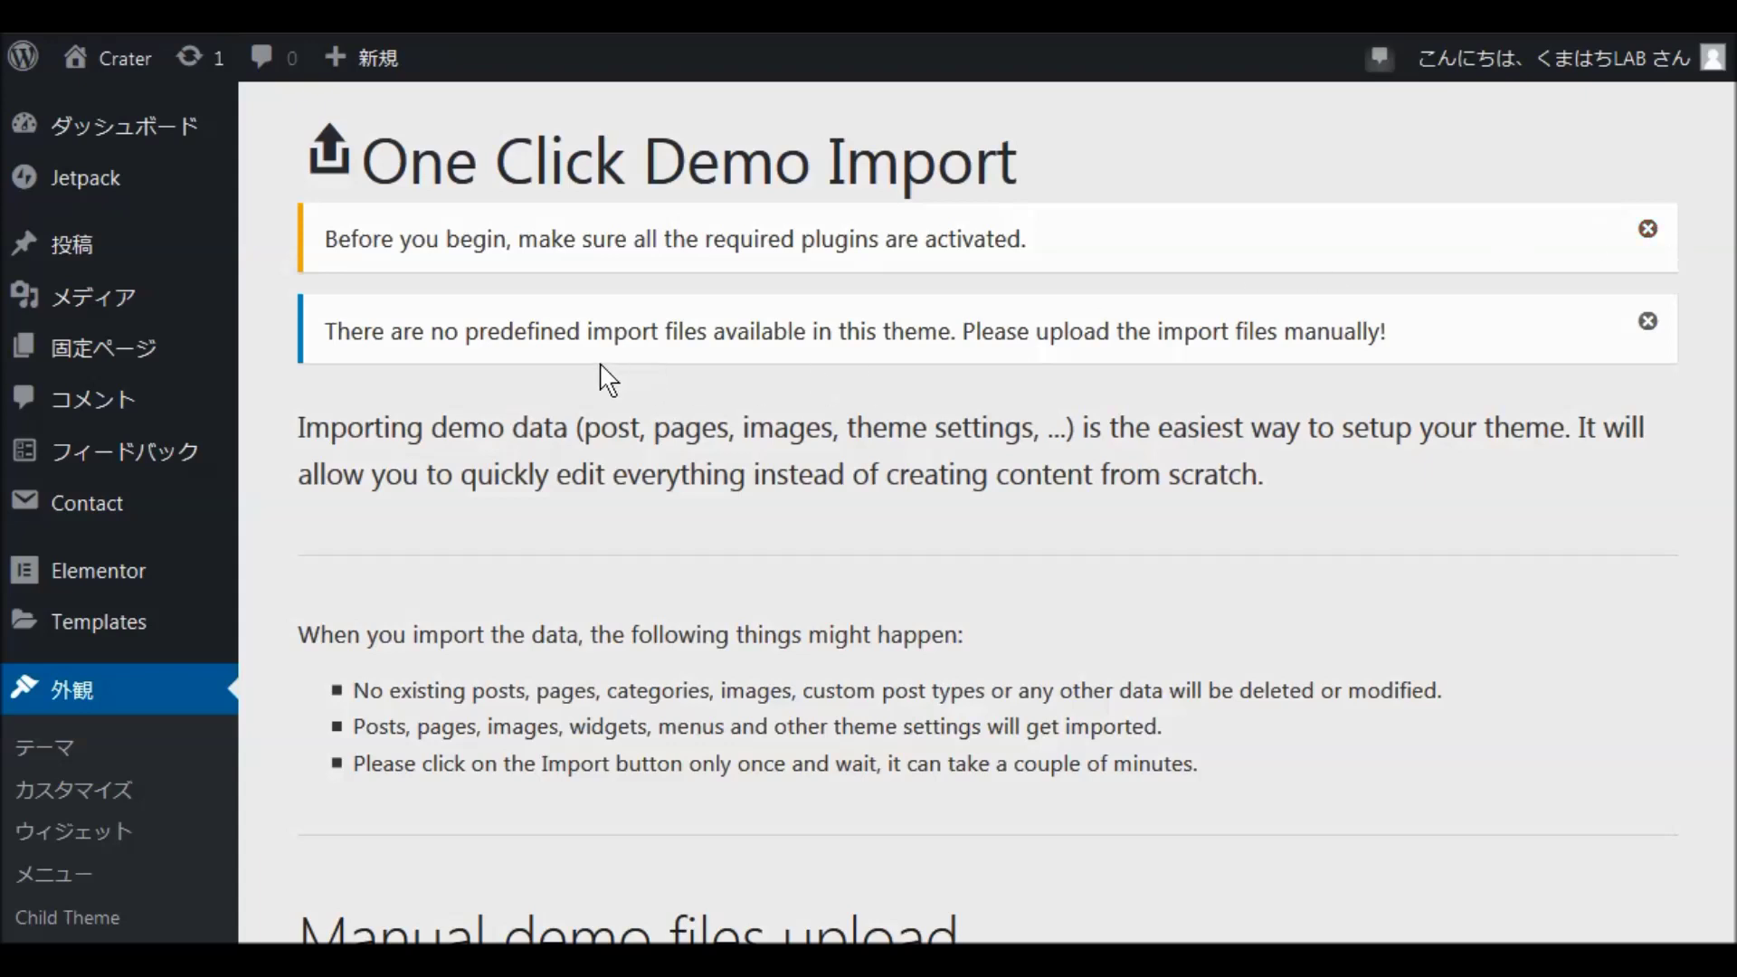
# Dismiss the required-plugins and predefined-import-files notices on the One Click Demo Import page.
pyautogui.click(1646, 233)
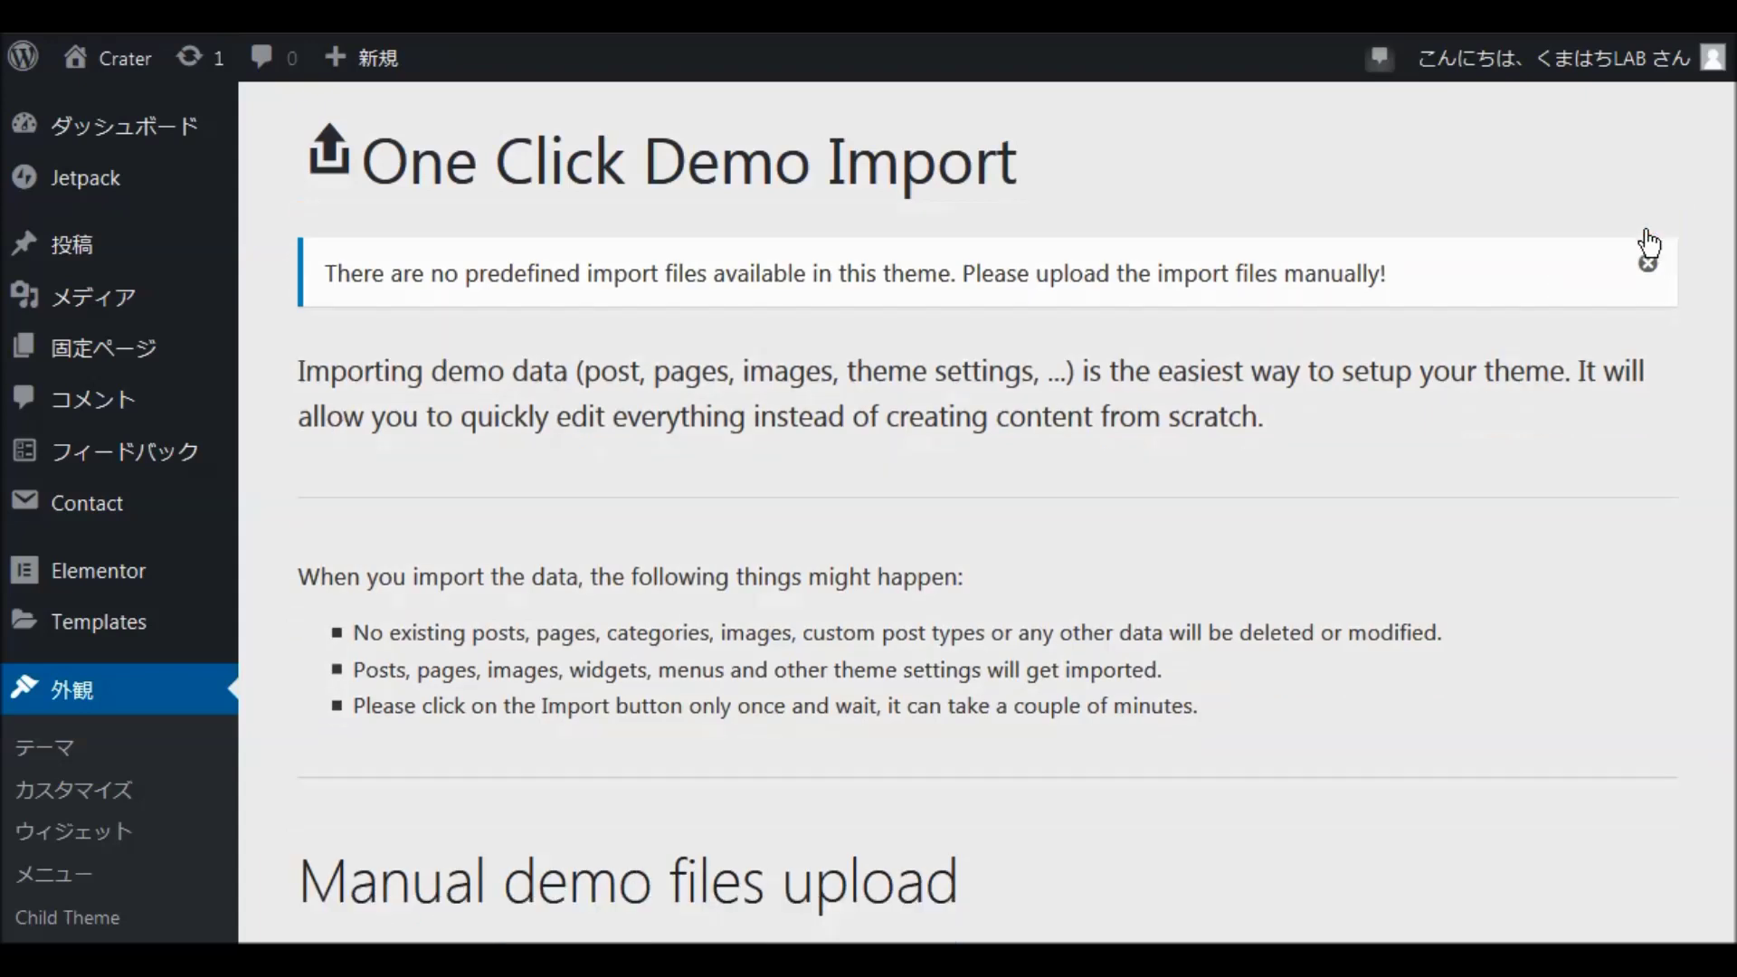
pyautogui.click(1648, 233)
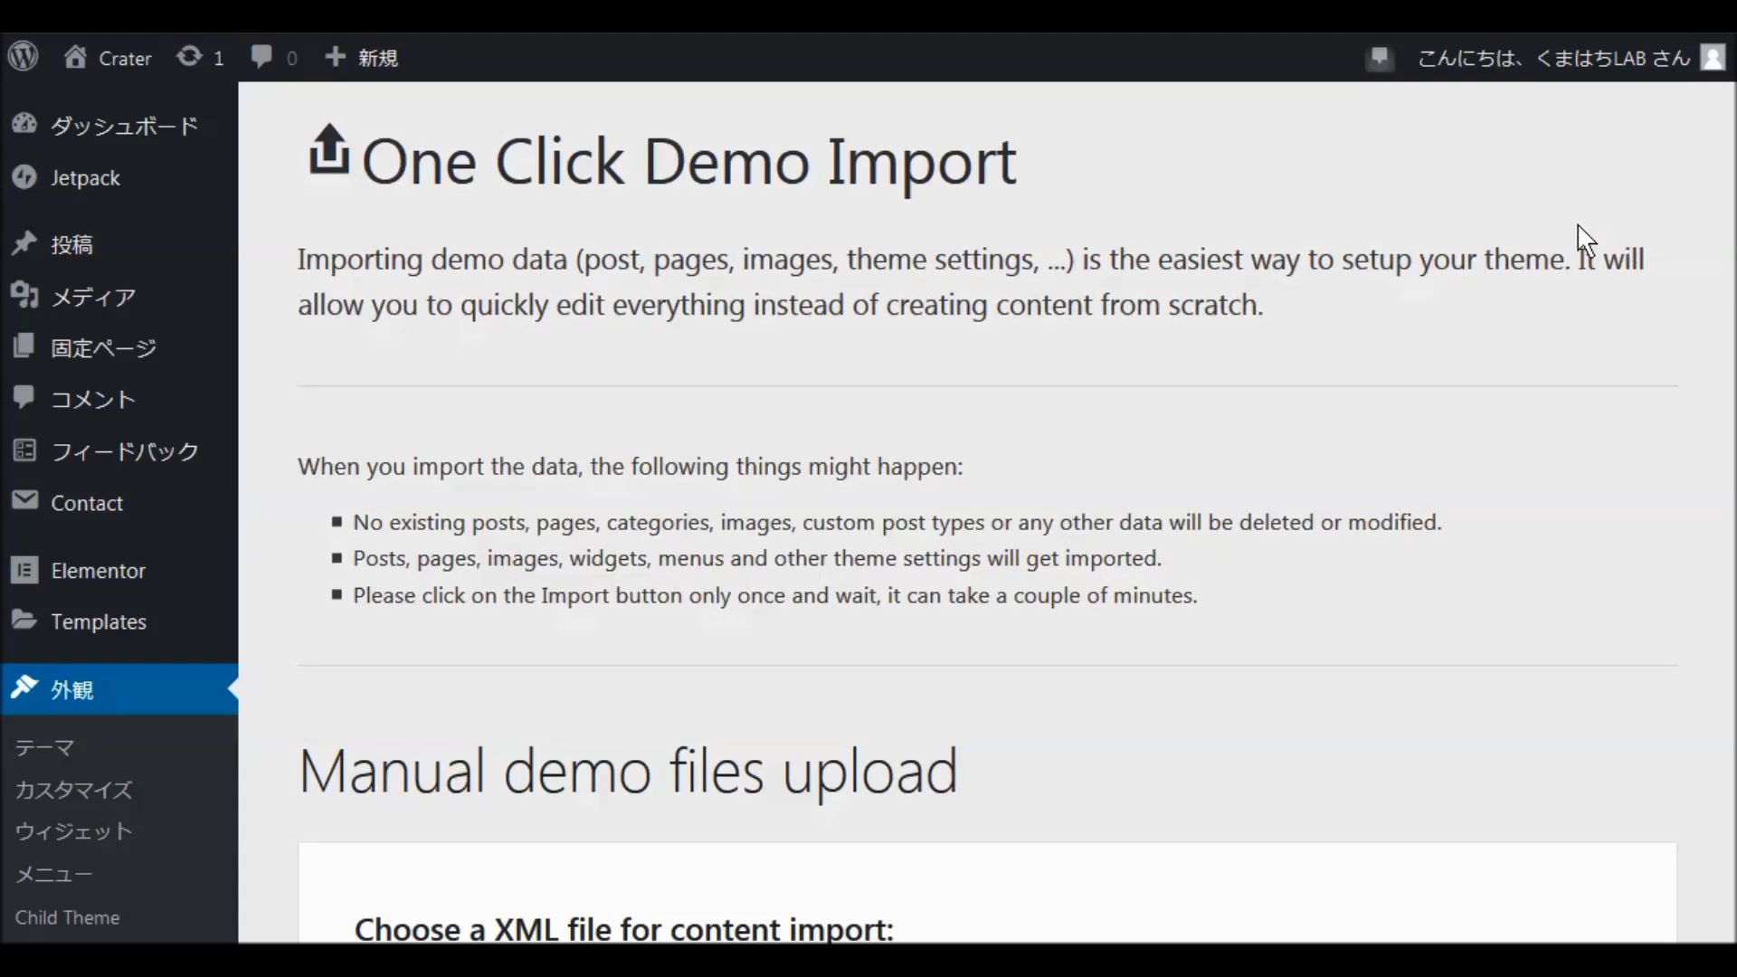
pyautogui.scroll(-8, 1556, 298)
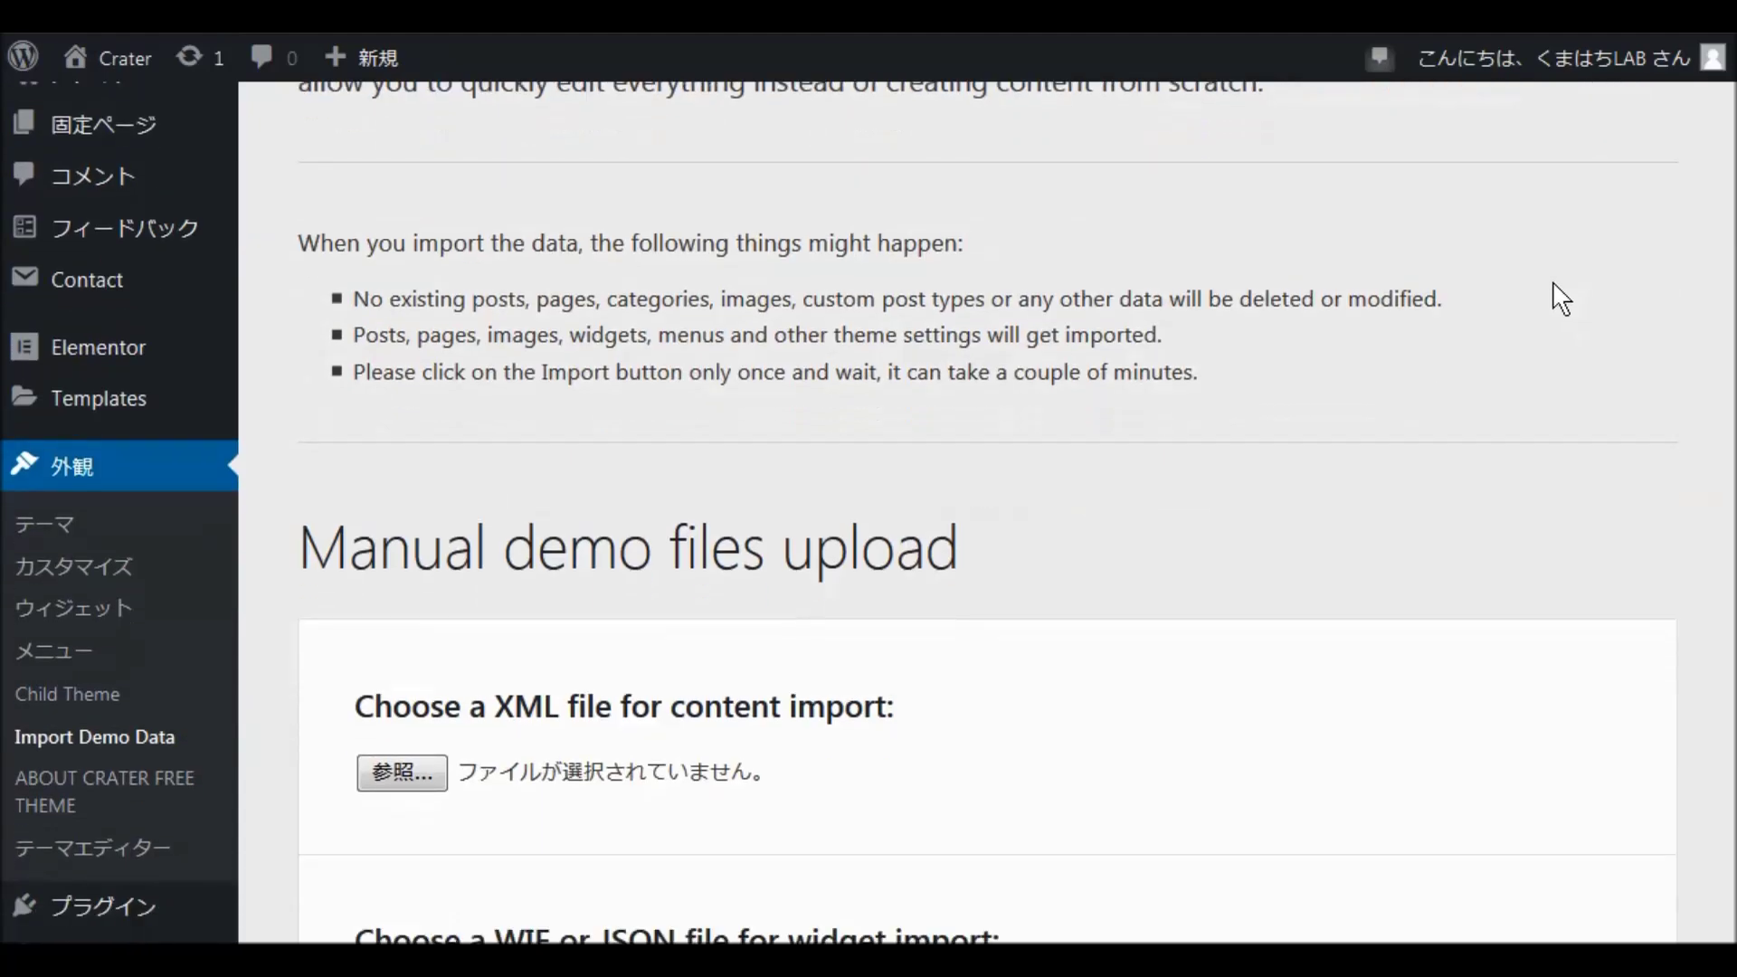
pyautogui.scroll(-2, 1549, 313)
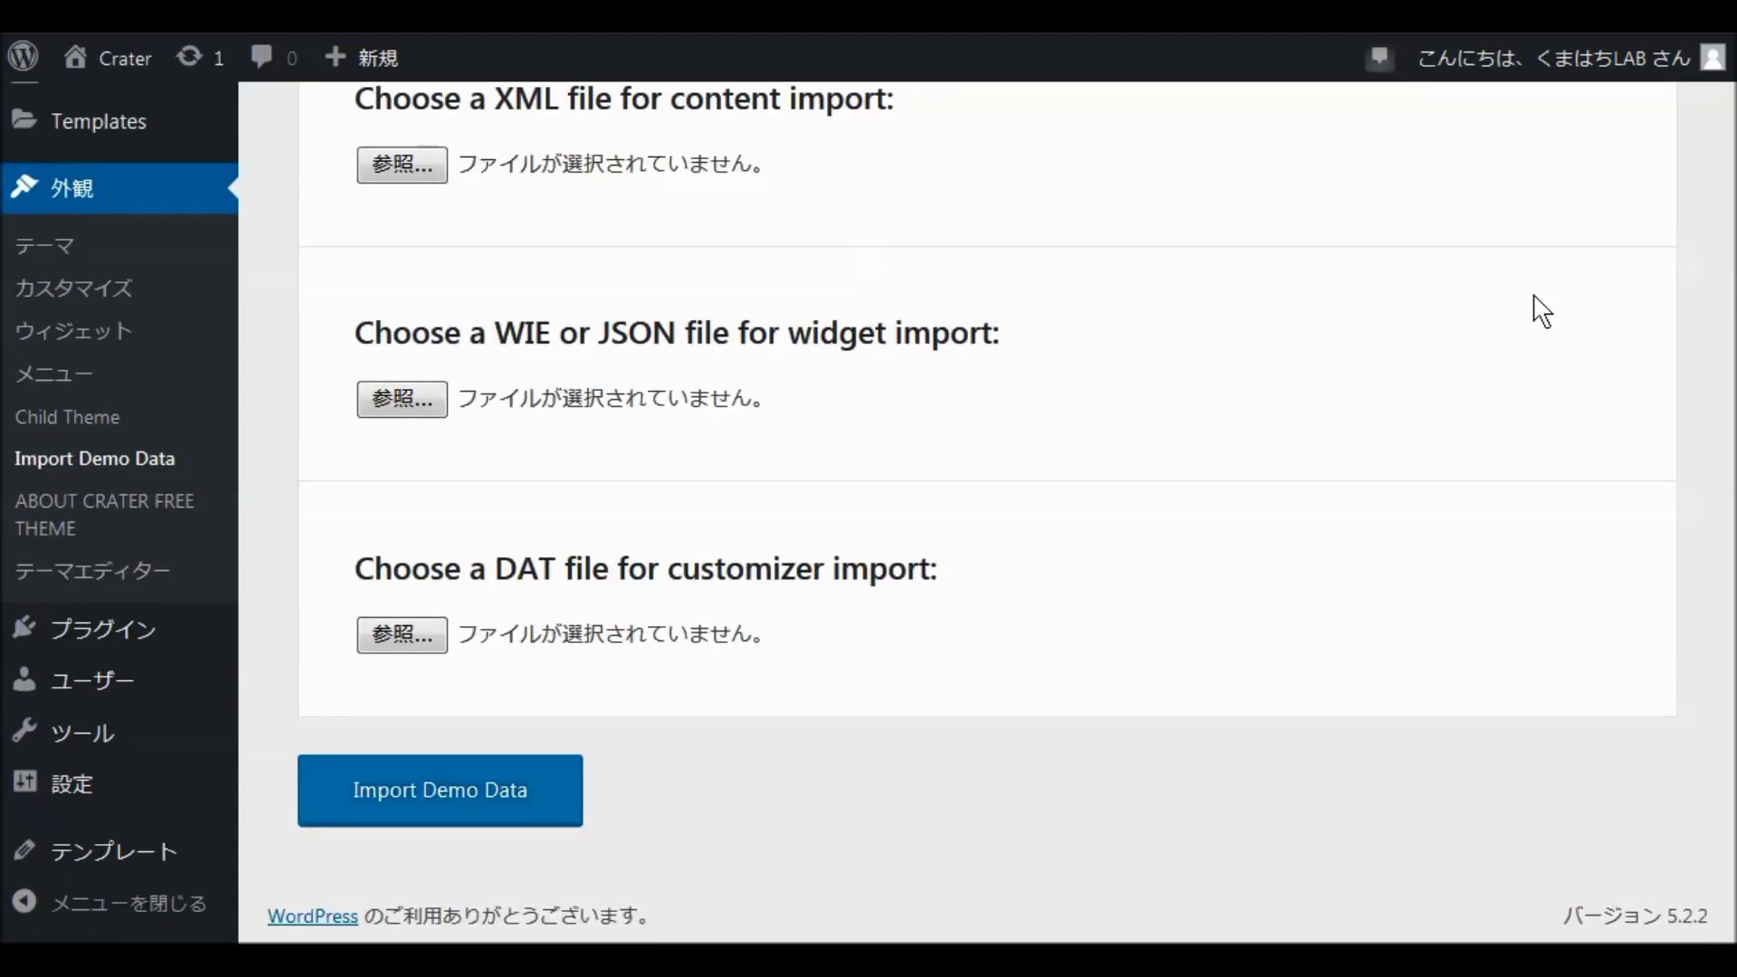
# Return to the About Crater Free Theme page and open the theme's demo website, postponing its notification request.
pyautogui.click(170, 509)
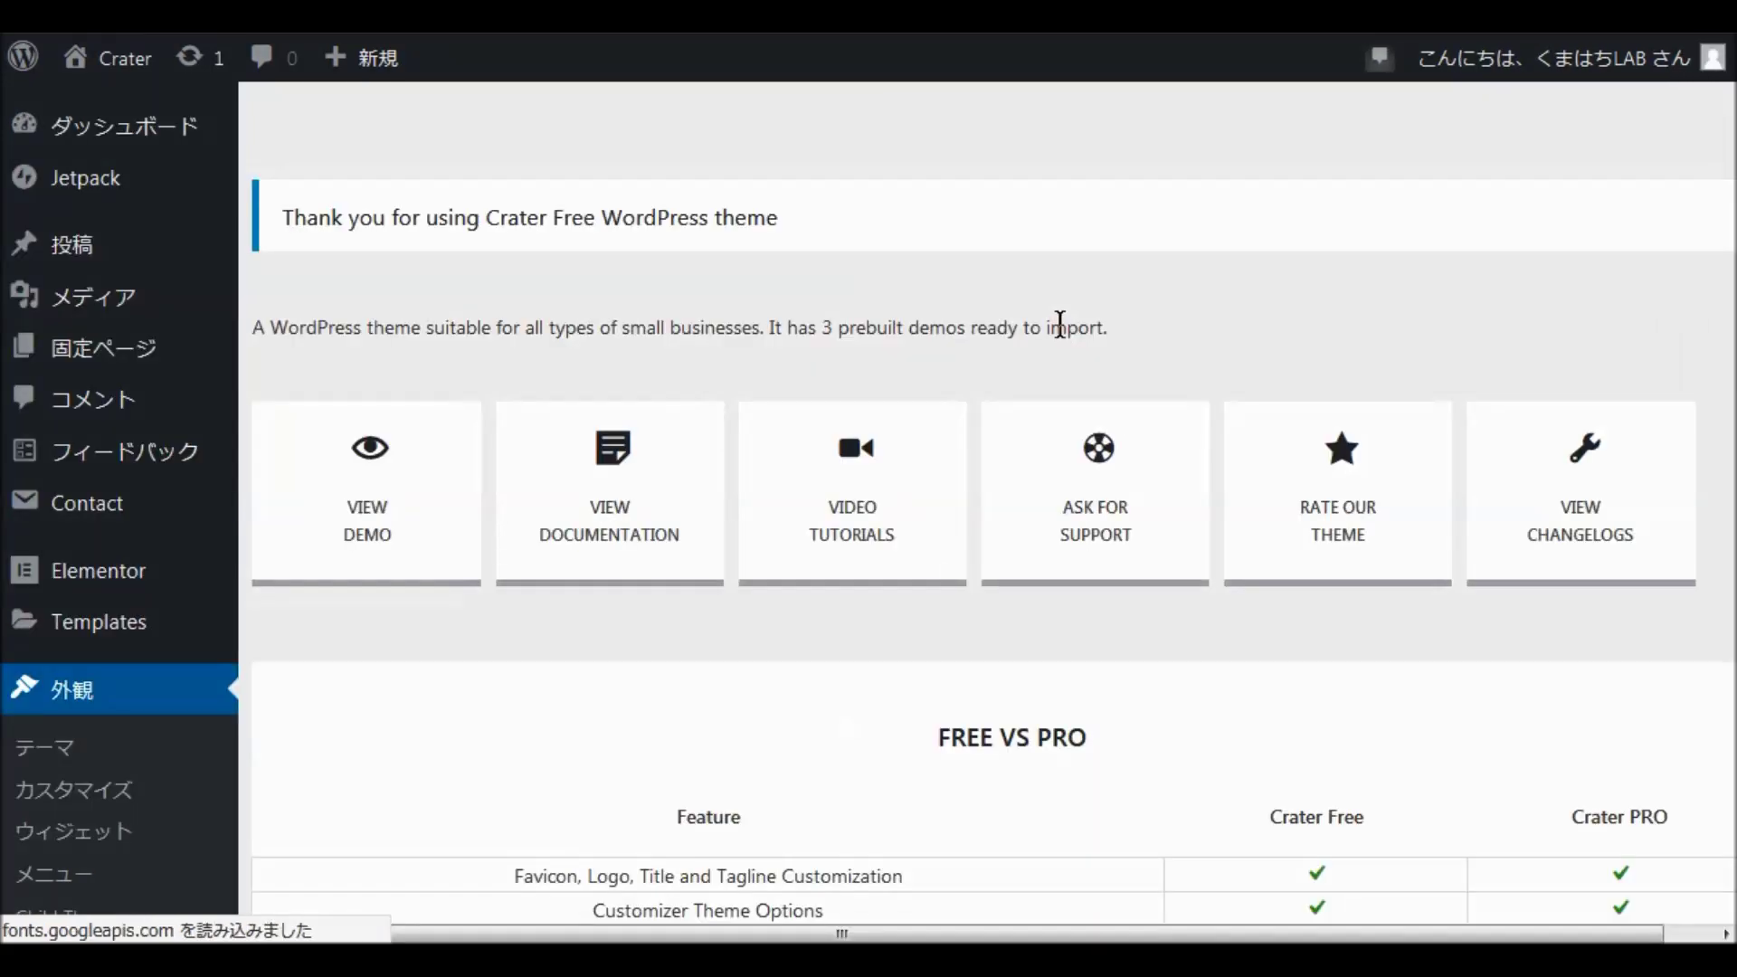
pyautogui.scroll(-3, 820, 387)
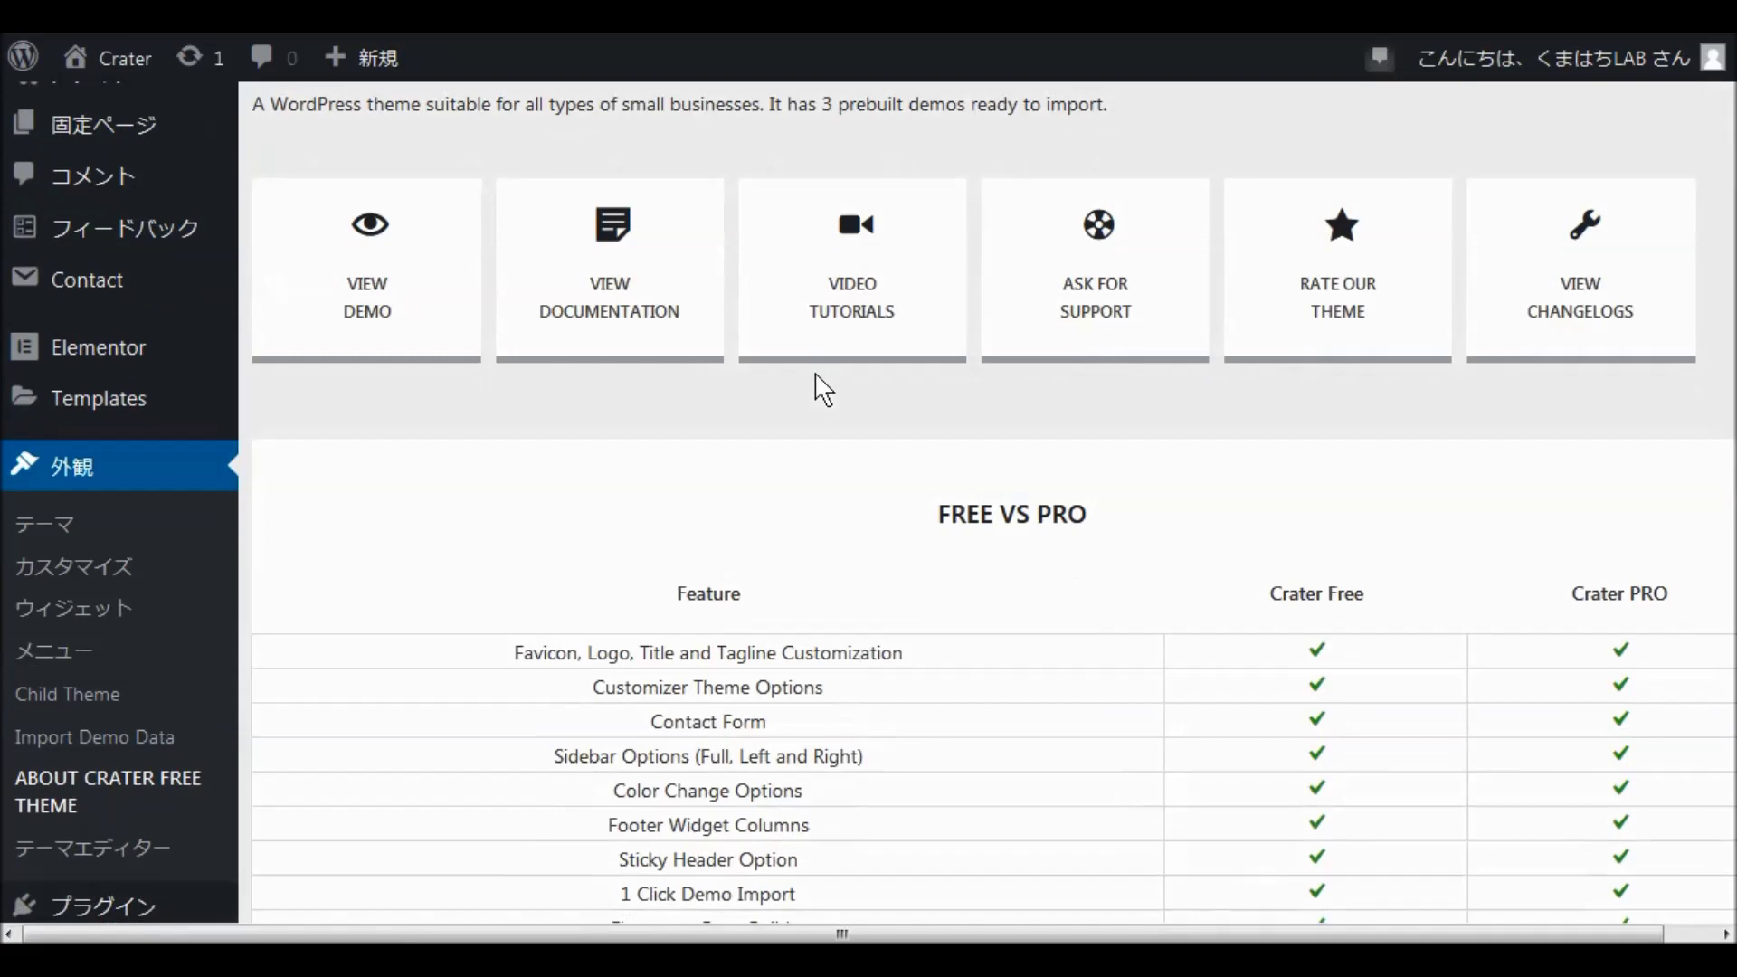
pyautogui.scroll(-10, 821, 388)
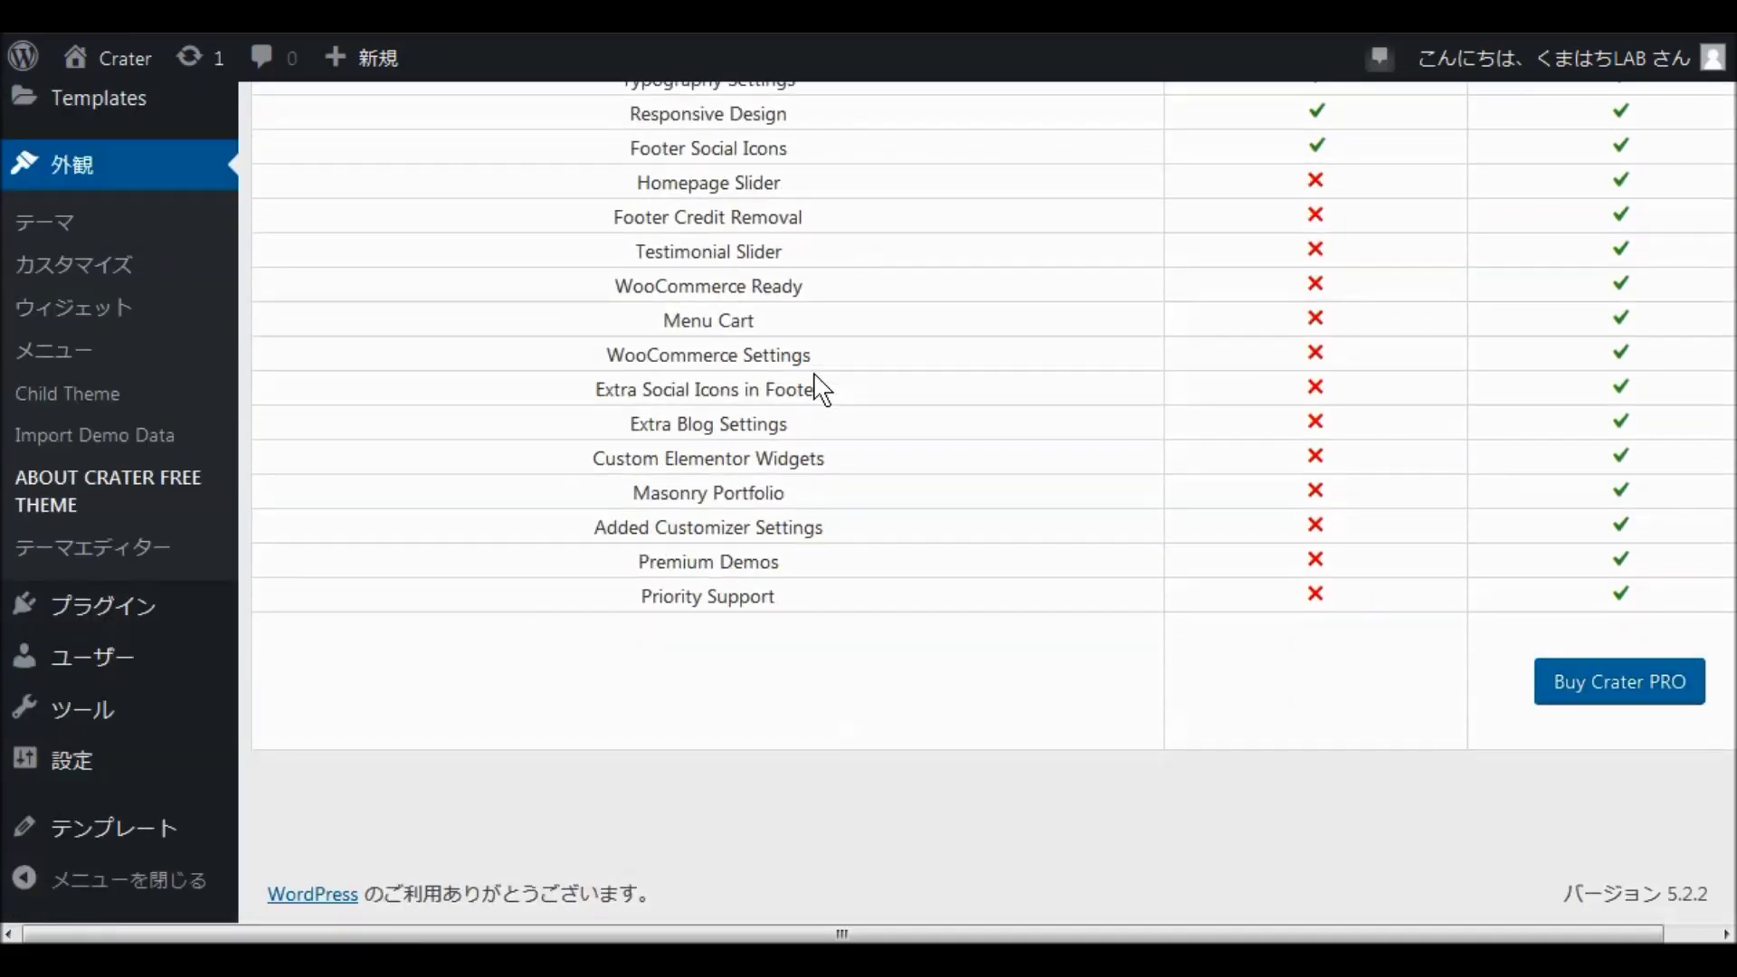
pyautogui.scroll(3, 821, 387)
pyautogui.scroll(10, 820, 387)
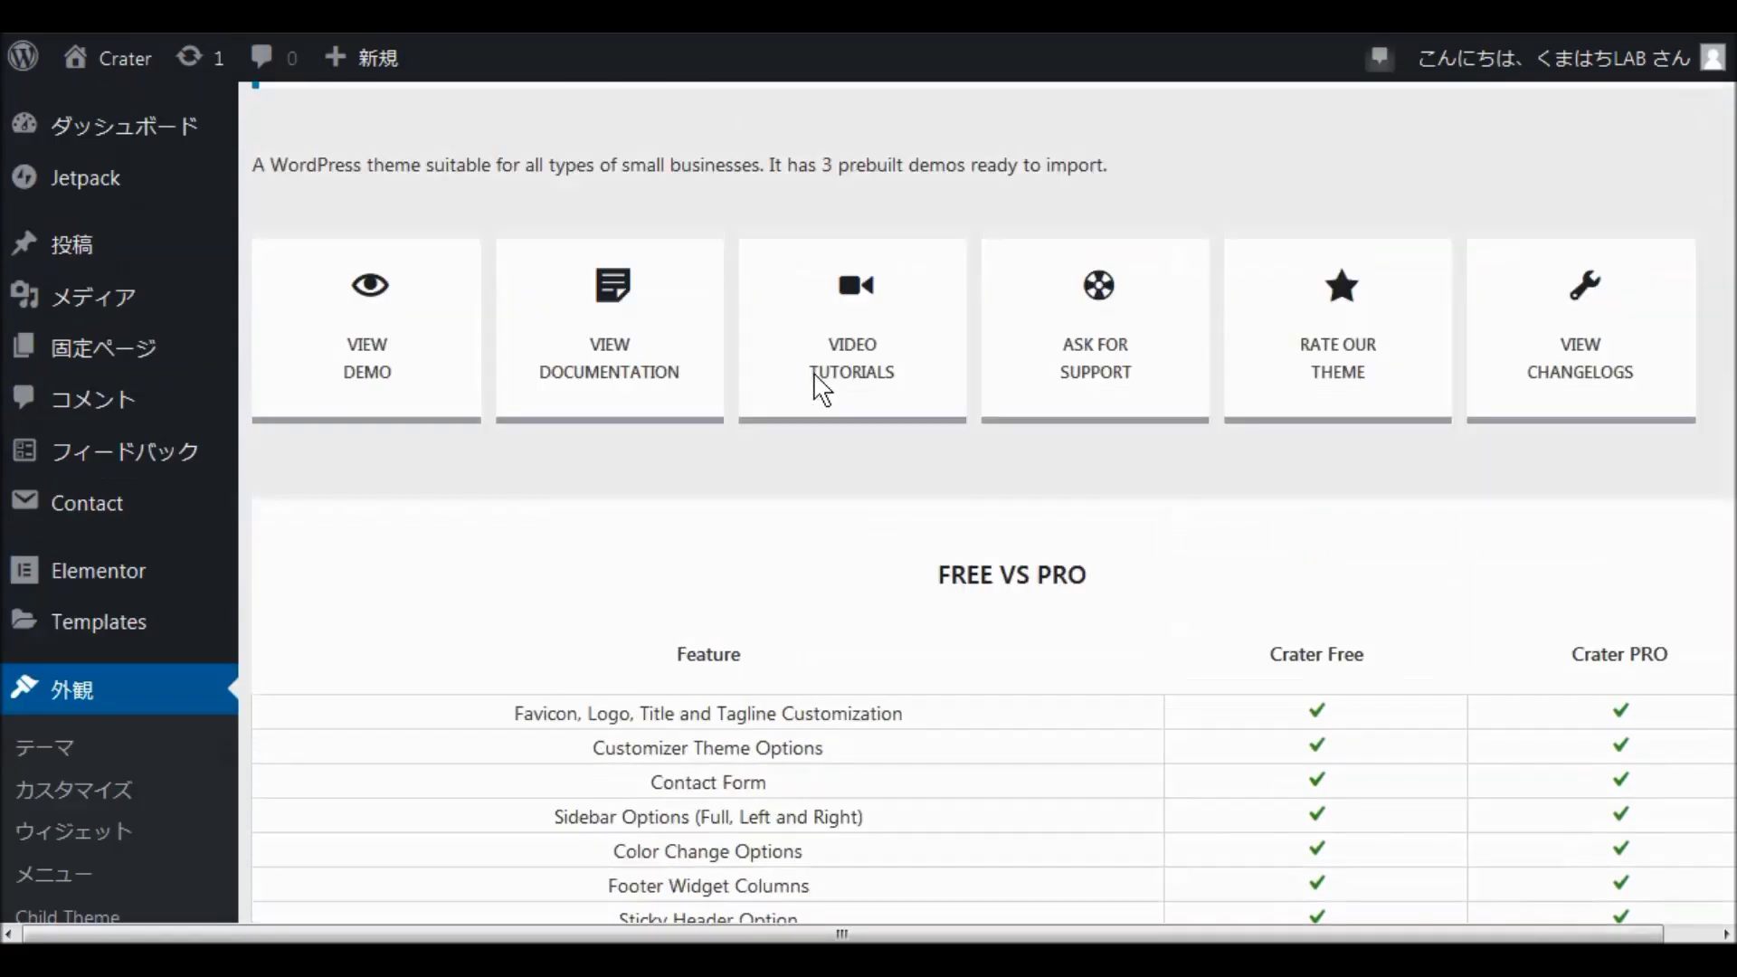
pyautogui.scroll(2, 821, 387)
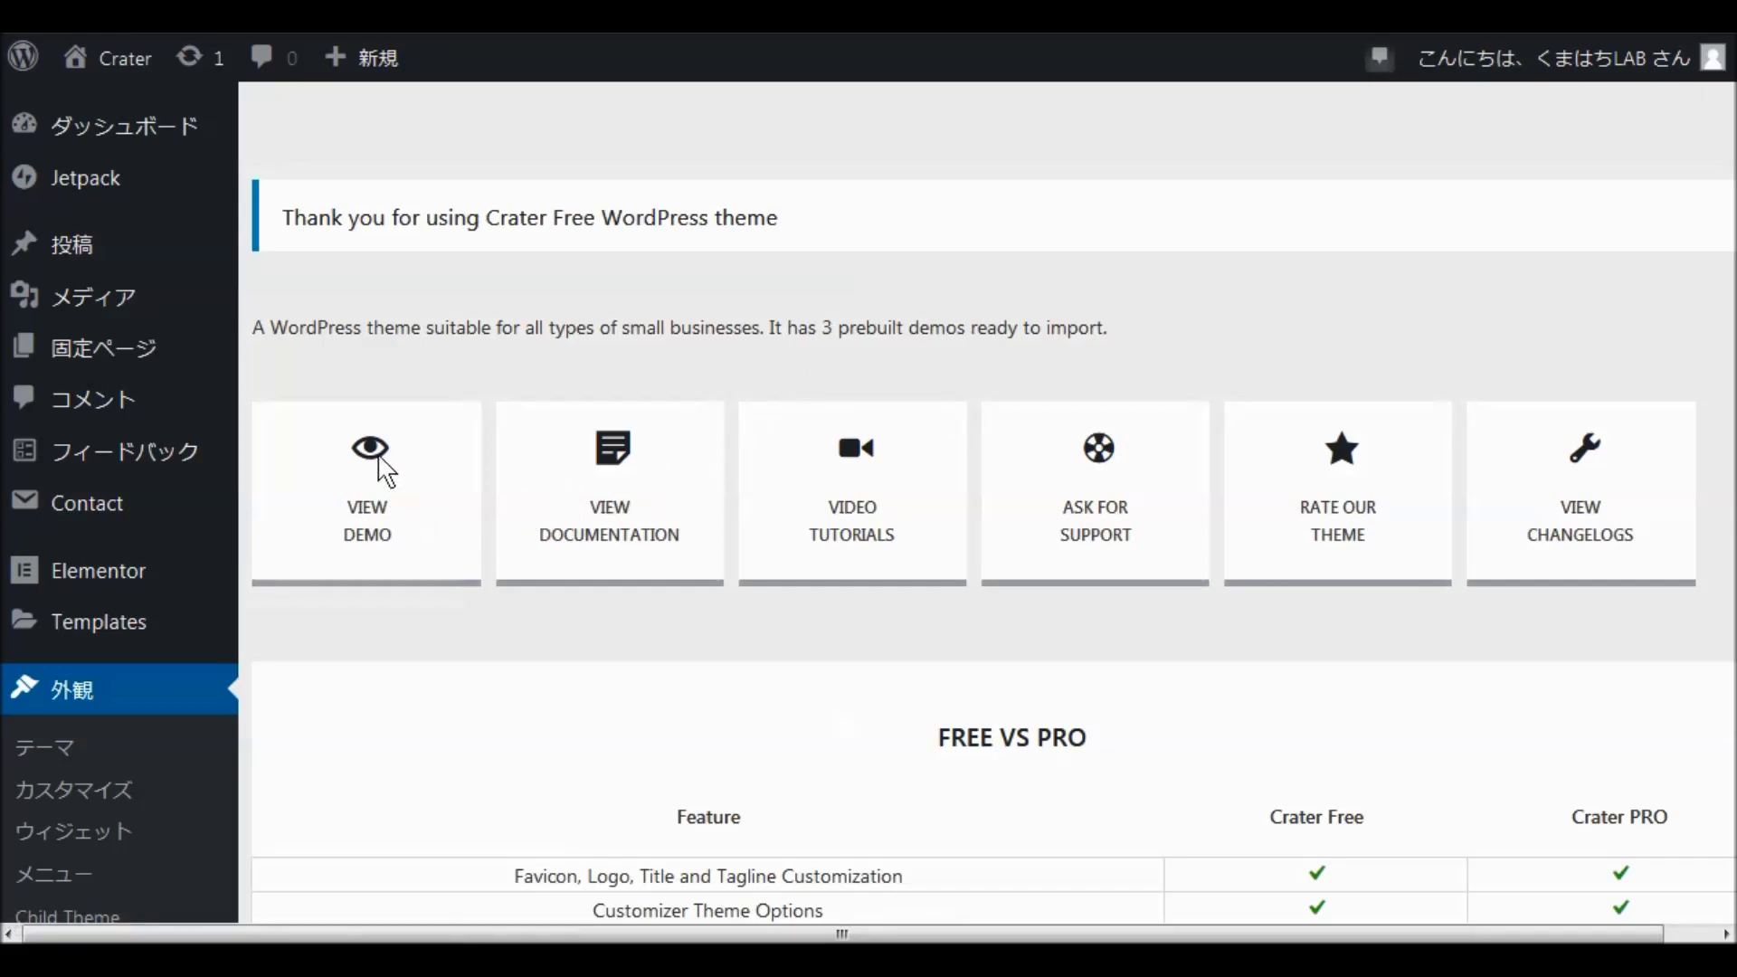
pyautogui.click(370, 546)
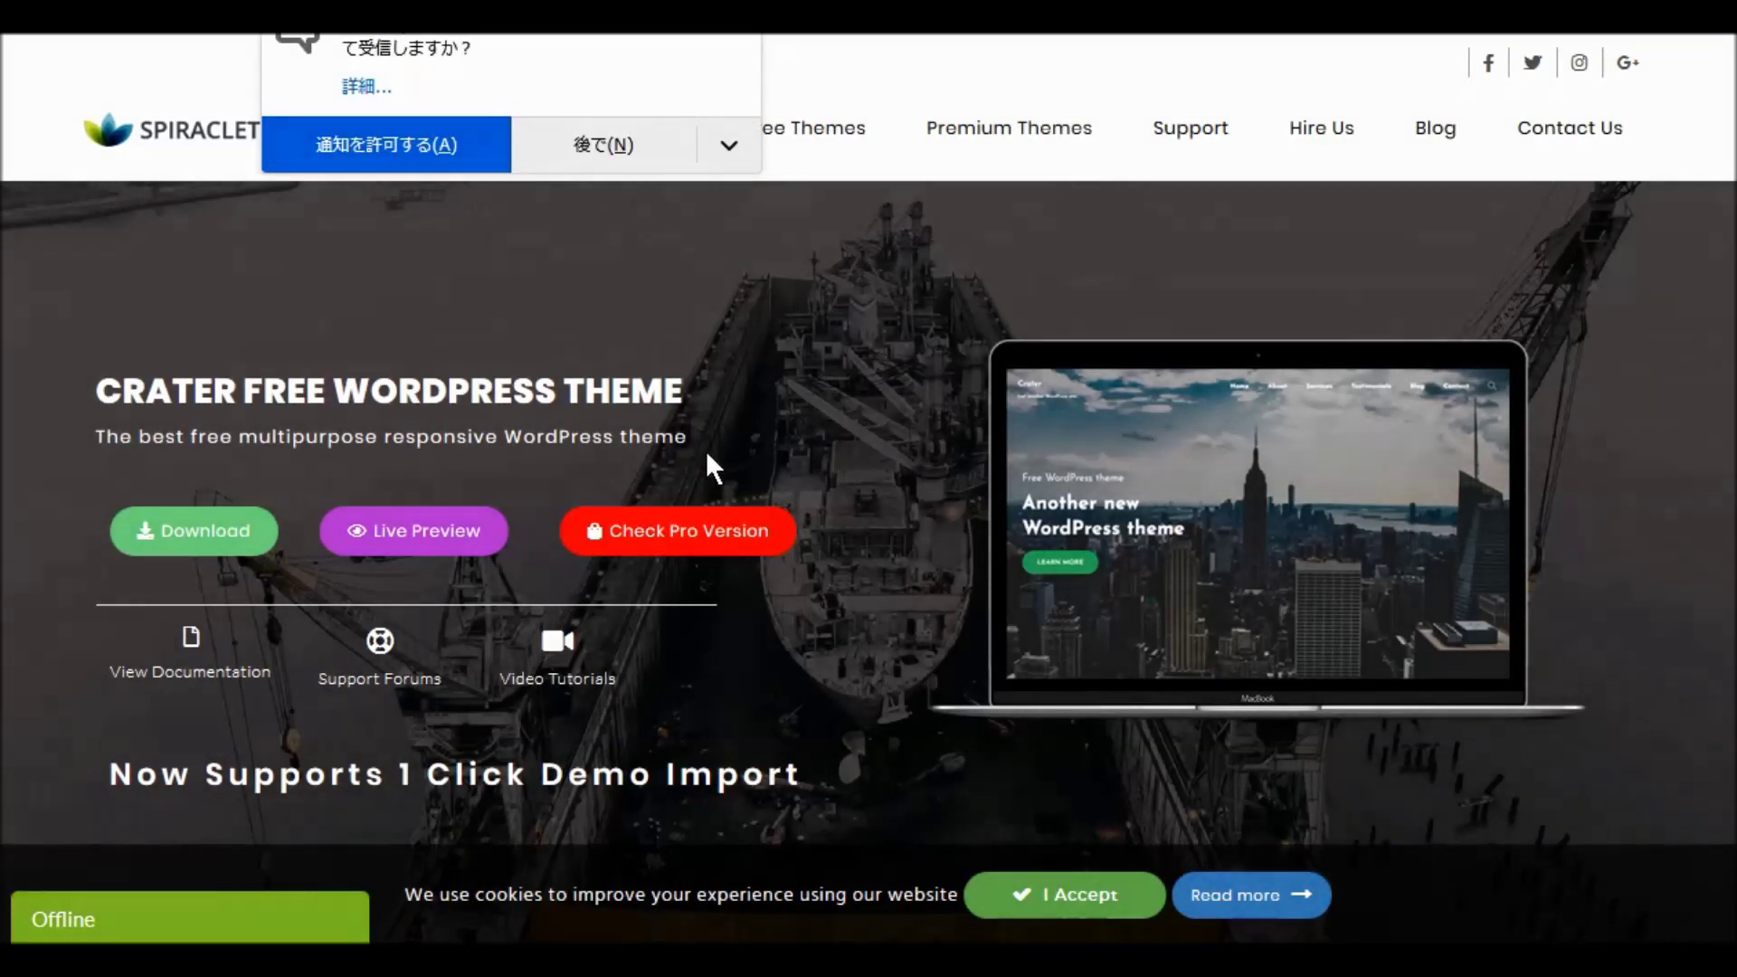
pyautogui.click(596, 149)
# Download the Demo Import Zip for Demo Free - 2 and save demo2.zip.
pyautogui.scroll(-5, 739, 345)
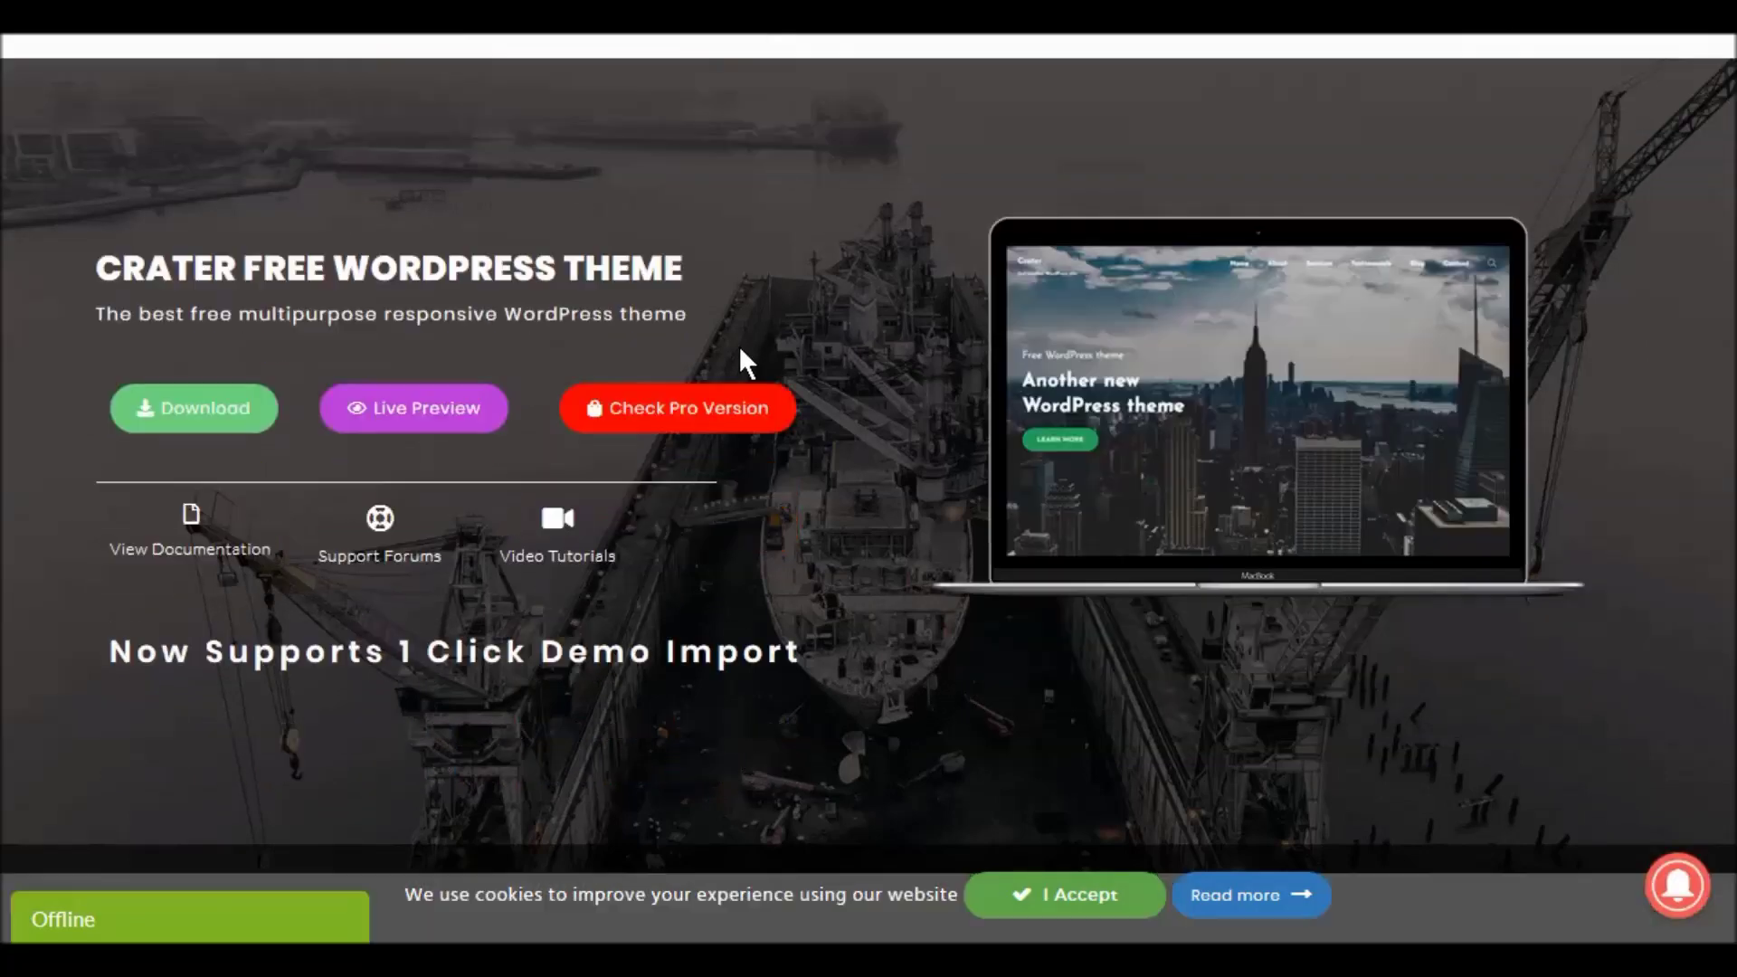
pyautogui.scroll(-12, 738, 351)
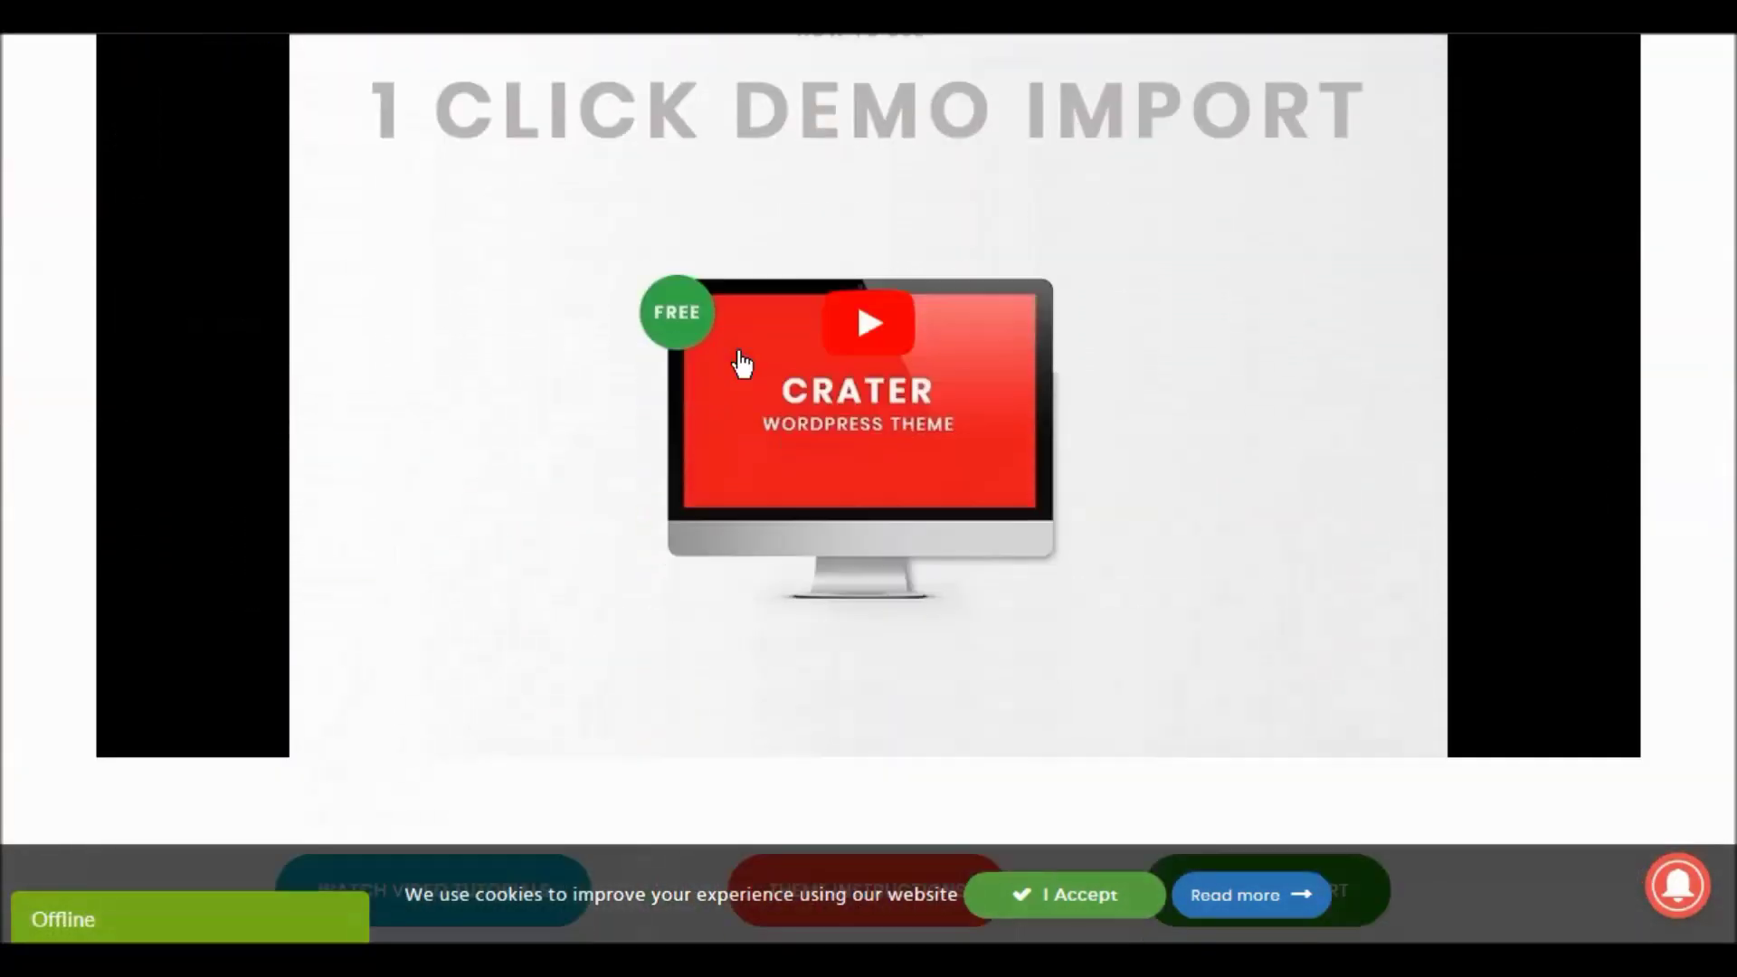
pyautogui.scroll(-8, 738, 353)
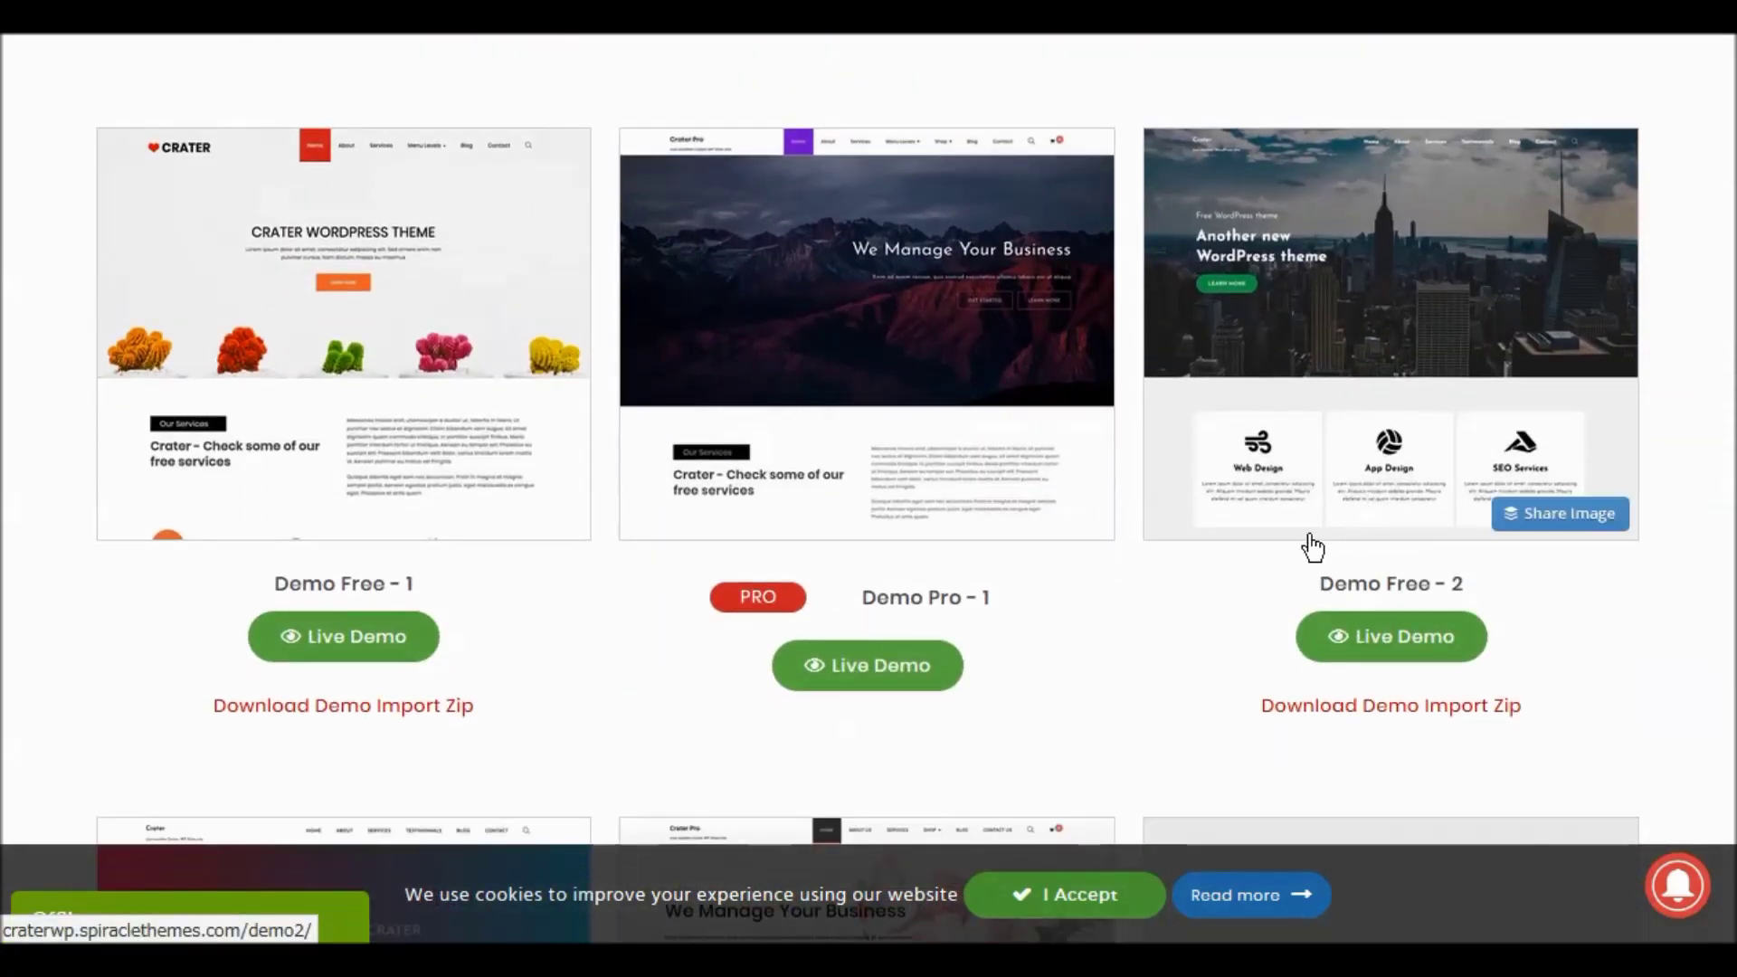
pyautogui.scroll(-1, 1255, 568)
pyautogui.scroll(-2, 1258, 566)
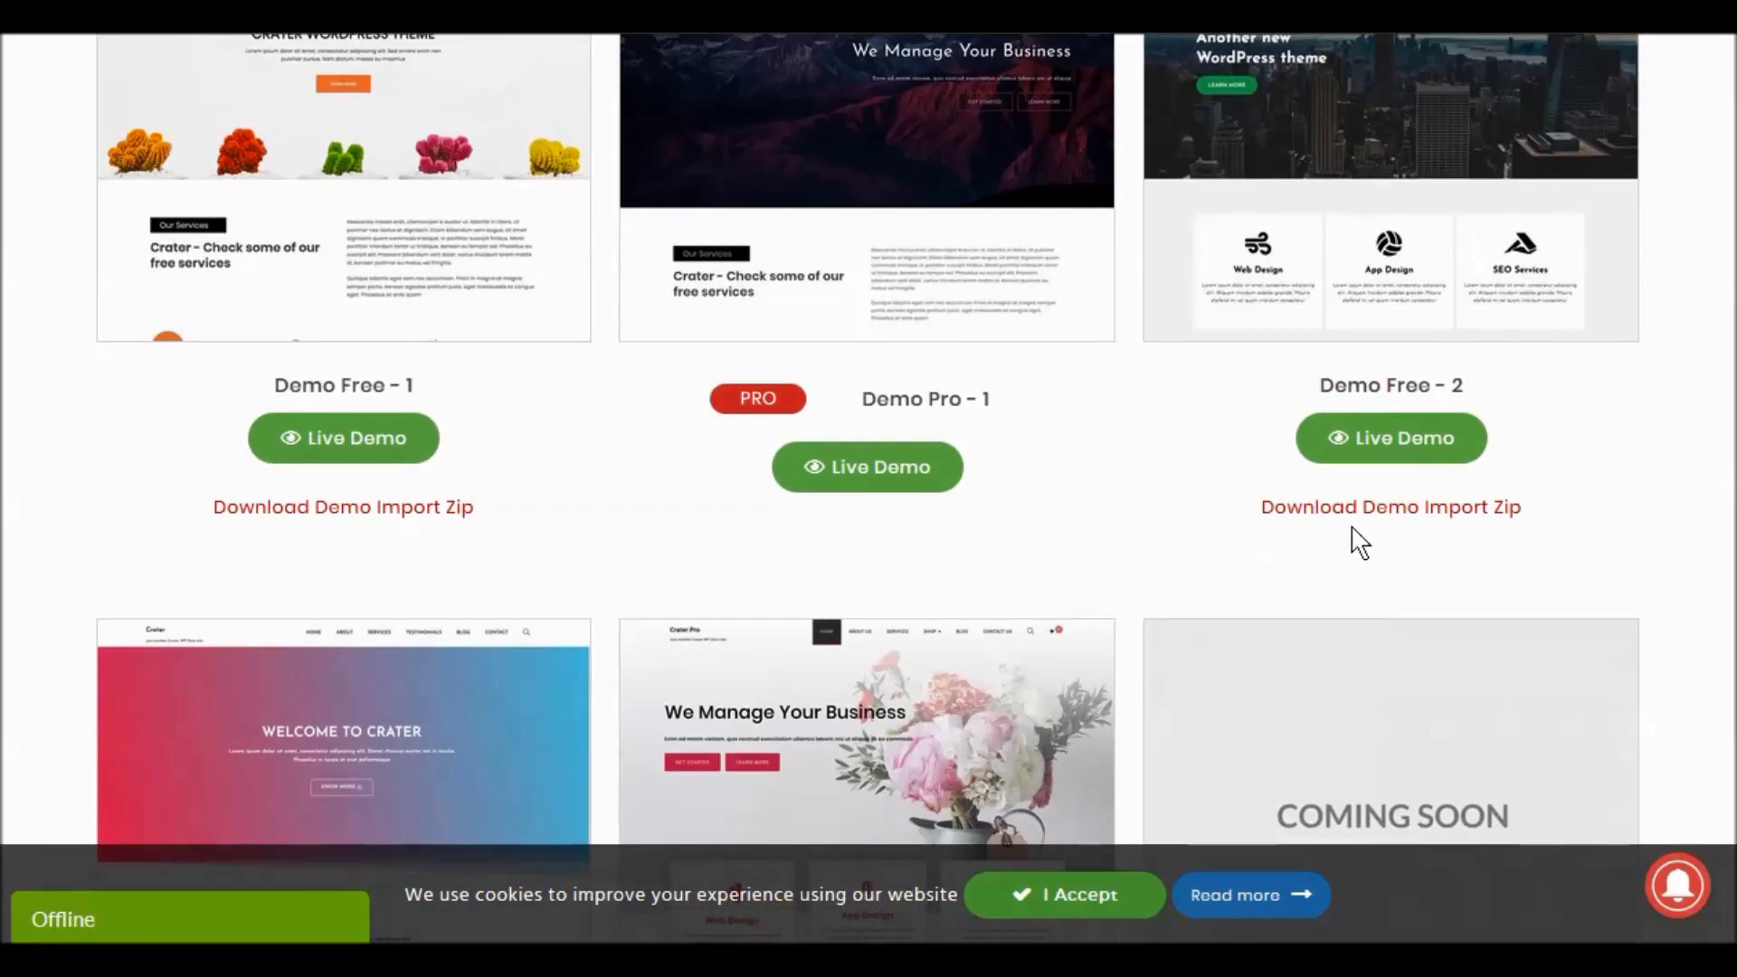
pyautogui.click(1411, 517)
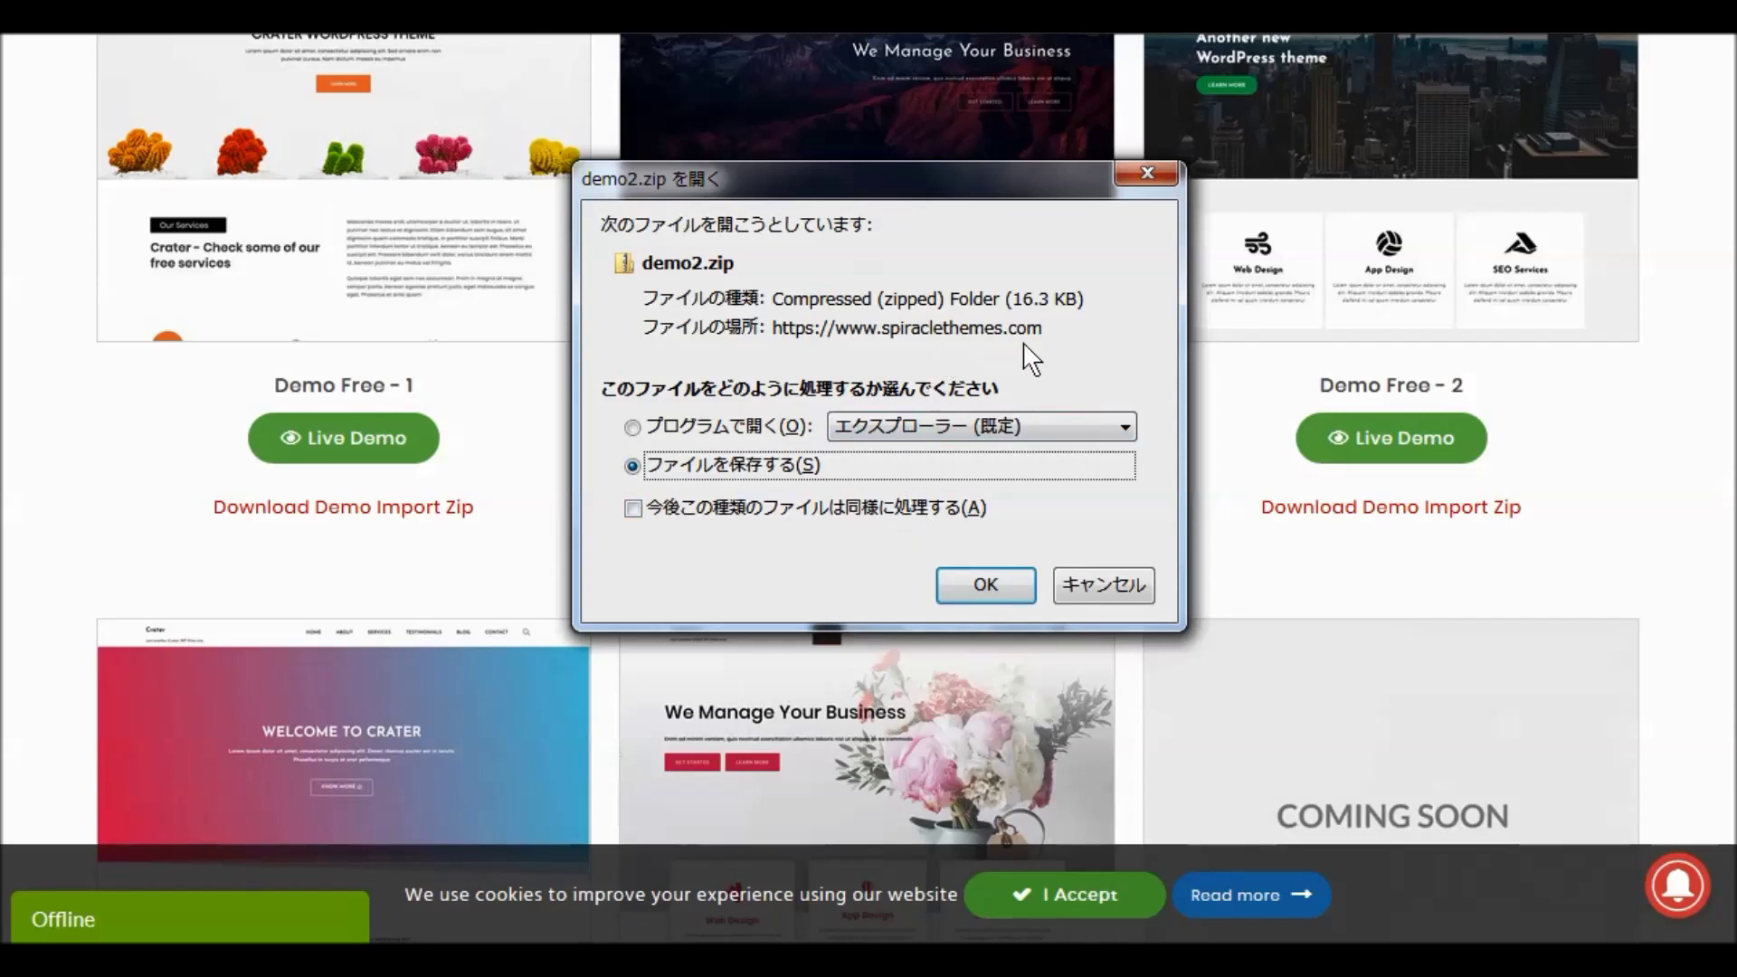
pyautogui.click(986, 583)
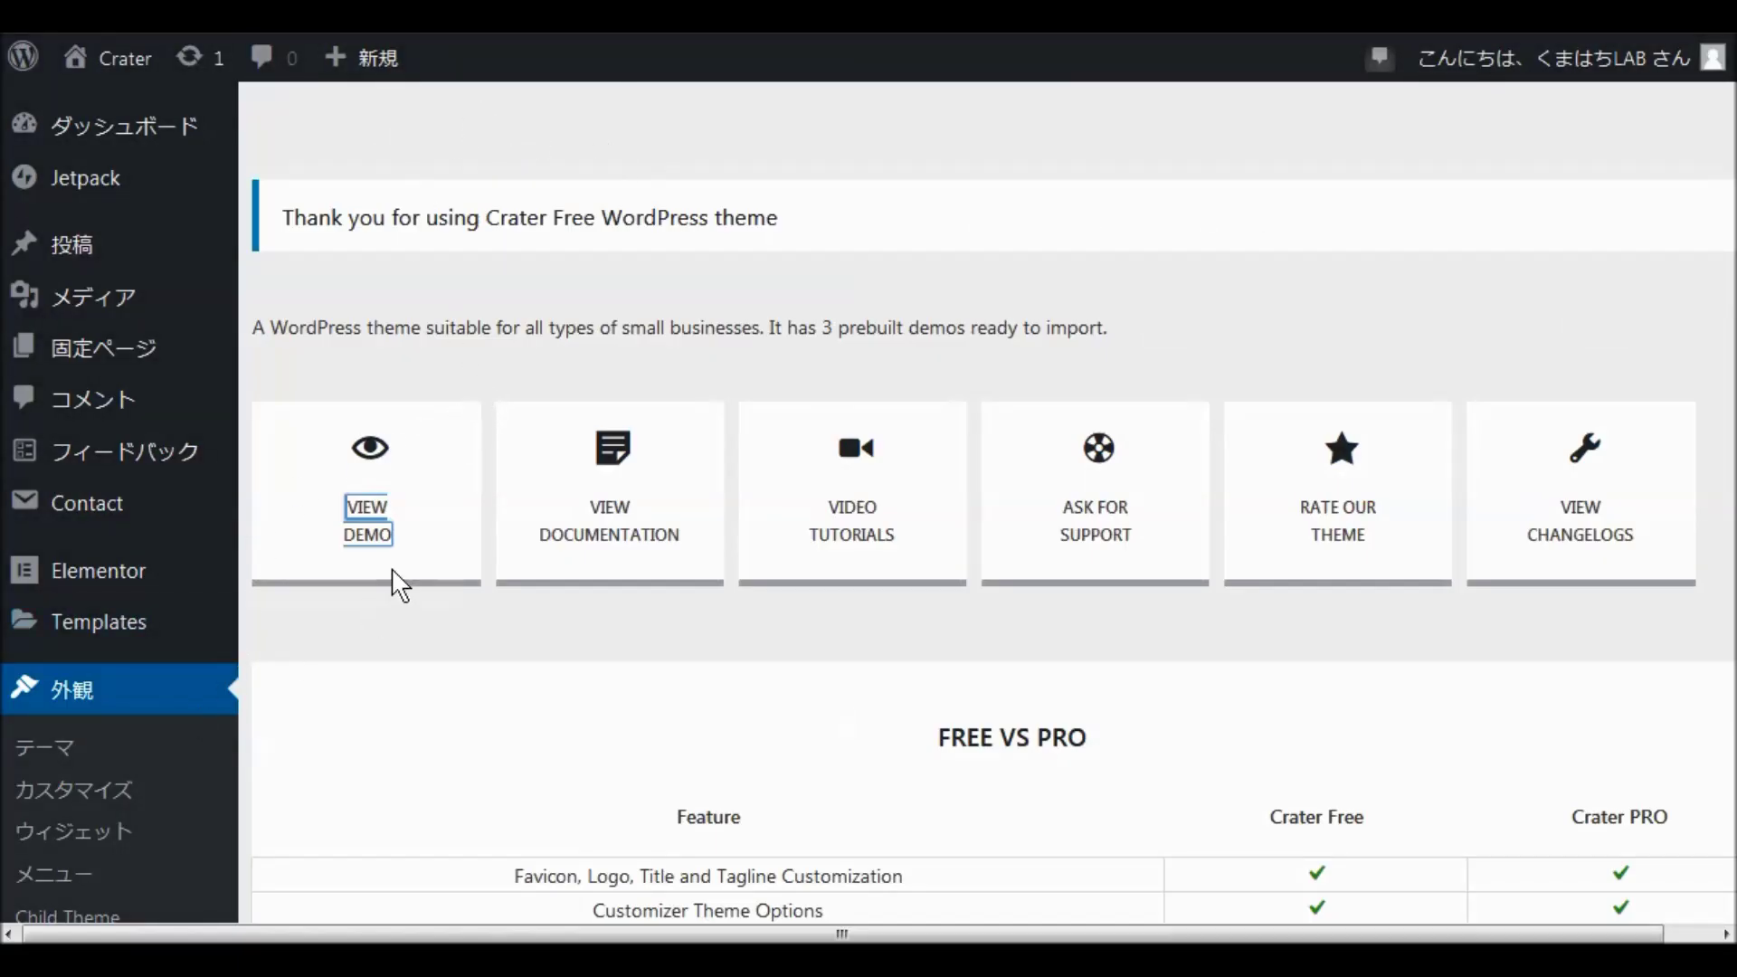
# Return to the Import Demo Data page and show the XML, widget and customizer file choosers.
pyautogui.scroll(-5, 398, 579)
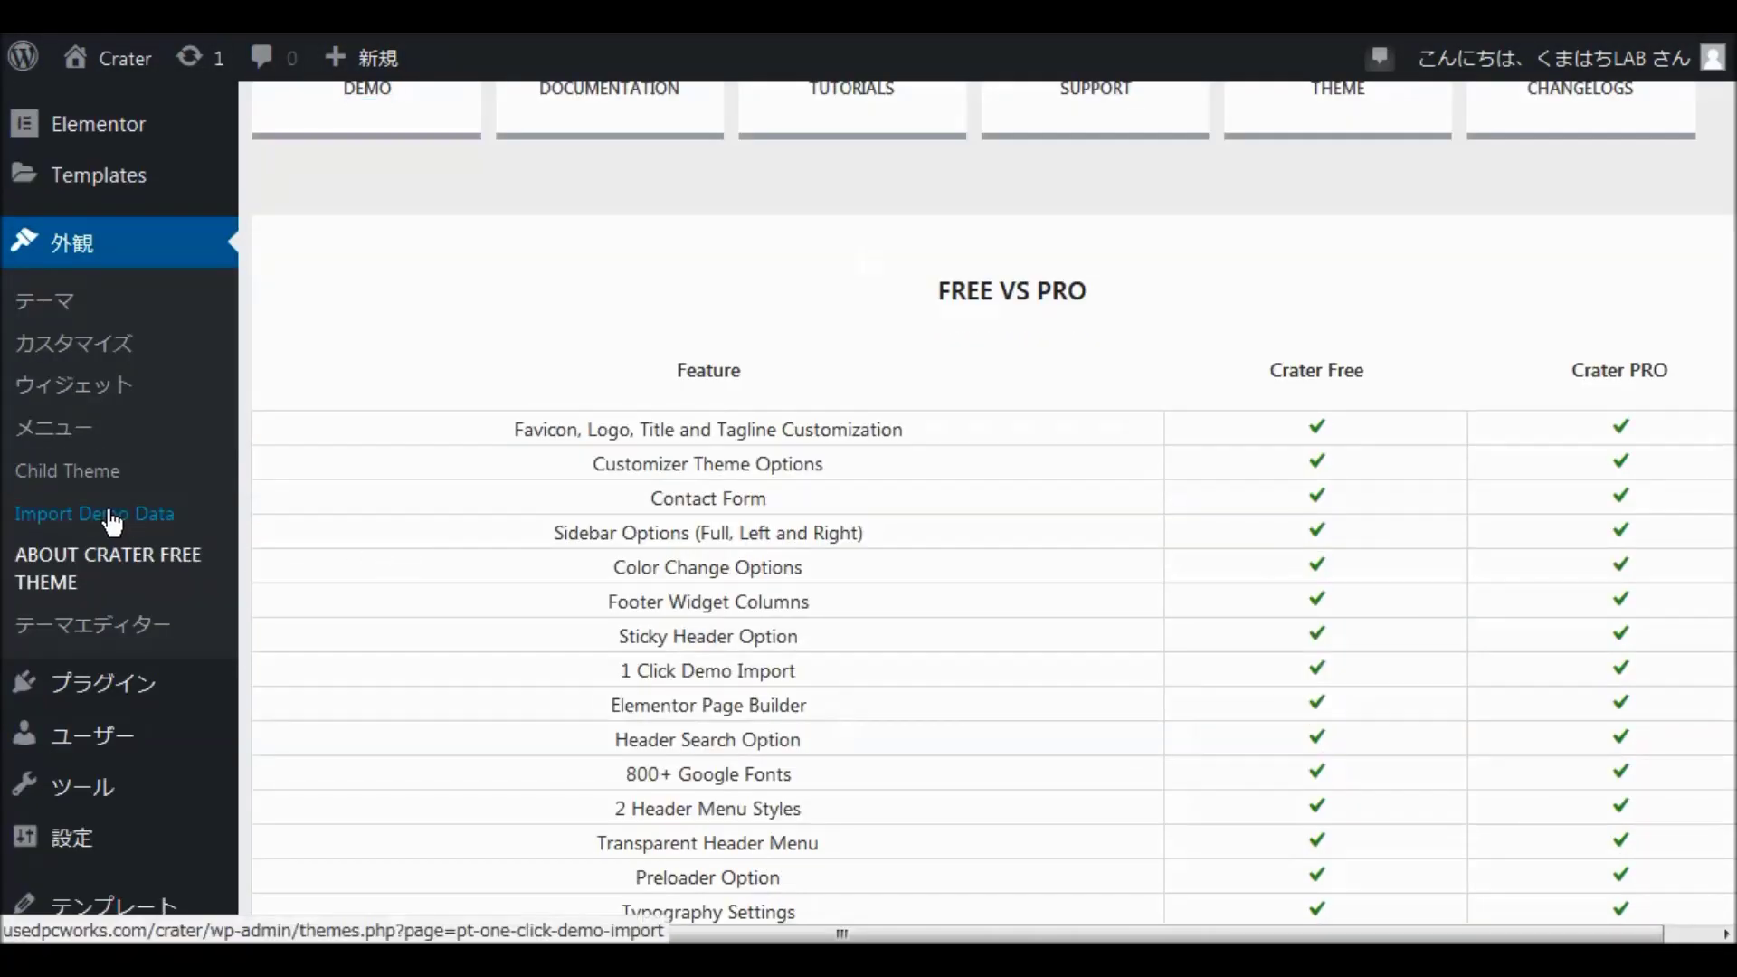
pyautogui.click(195, 512)
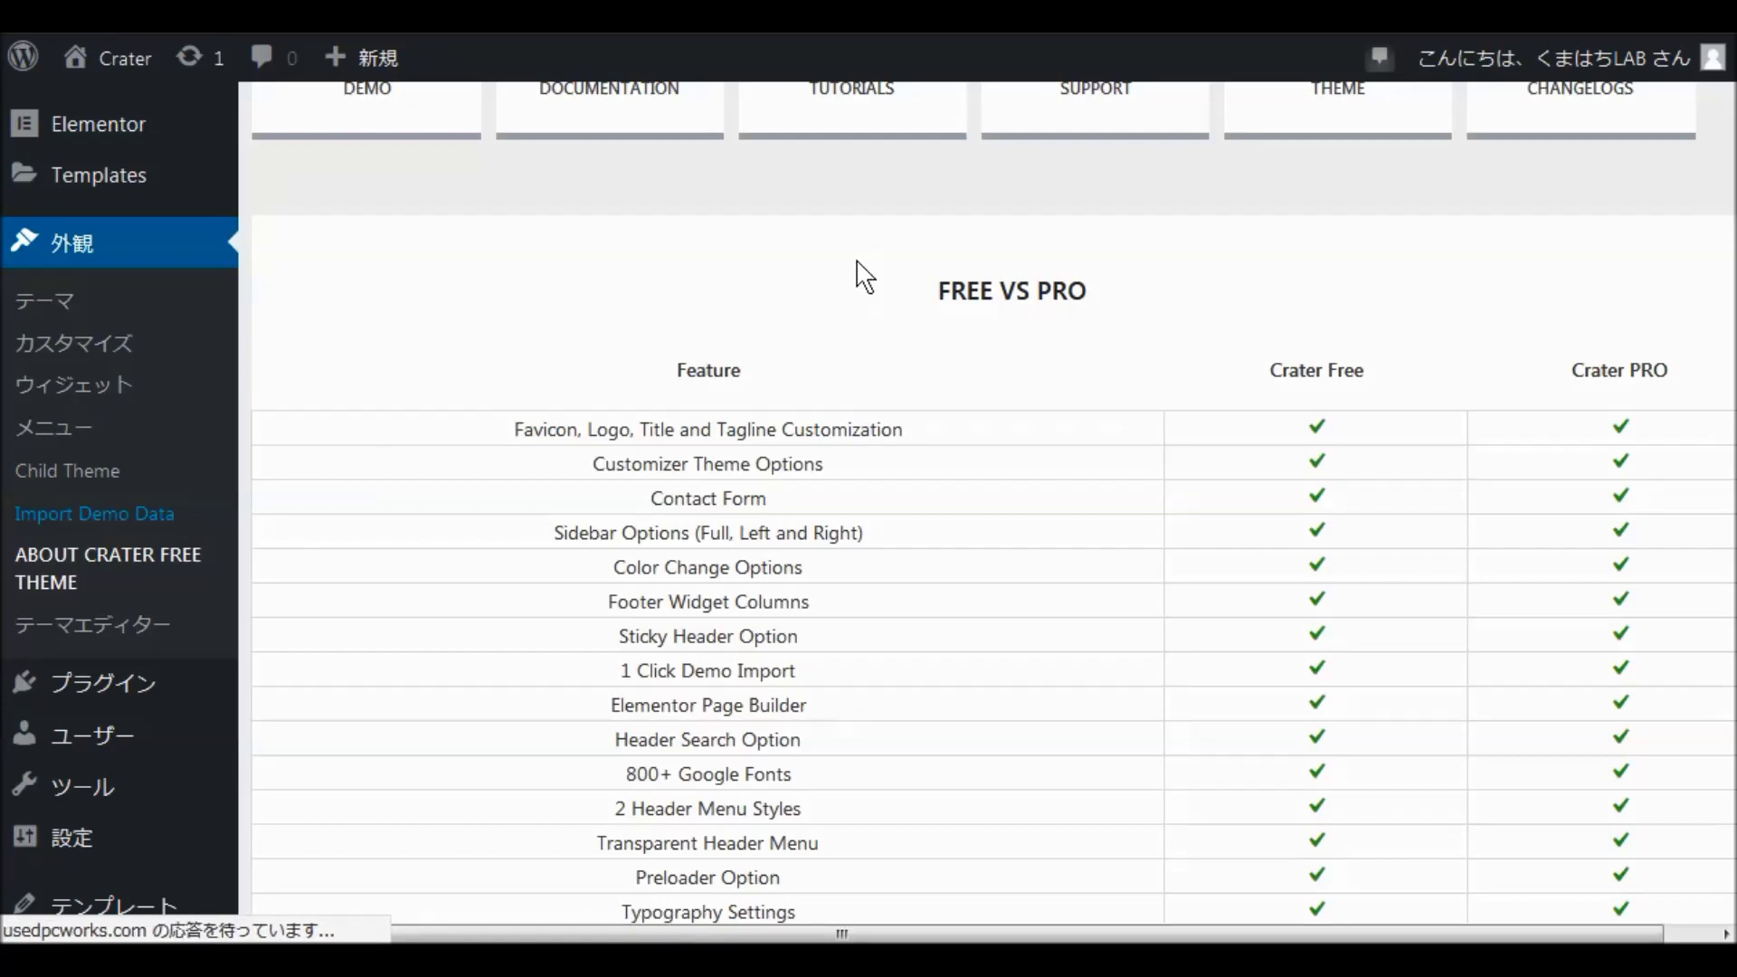
pyautogui.scroll(-1, 1065, 480)
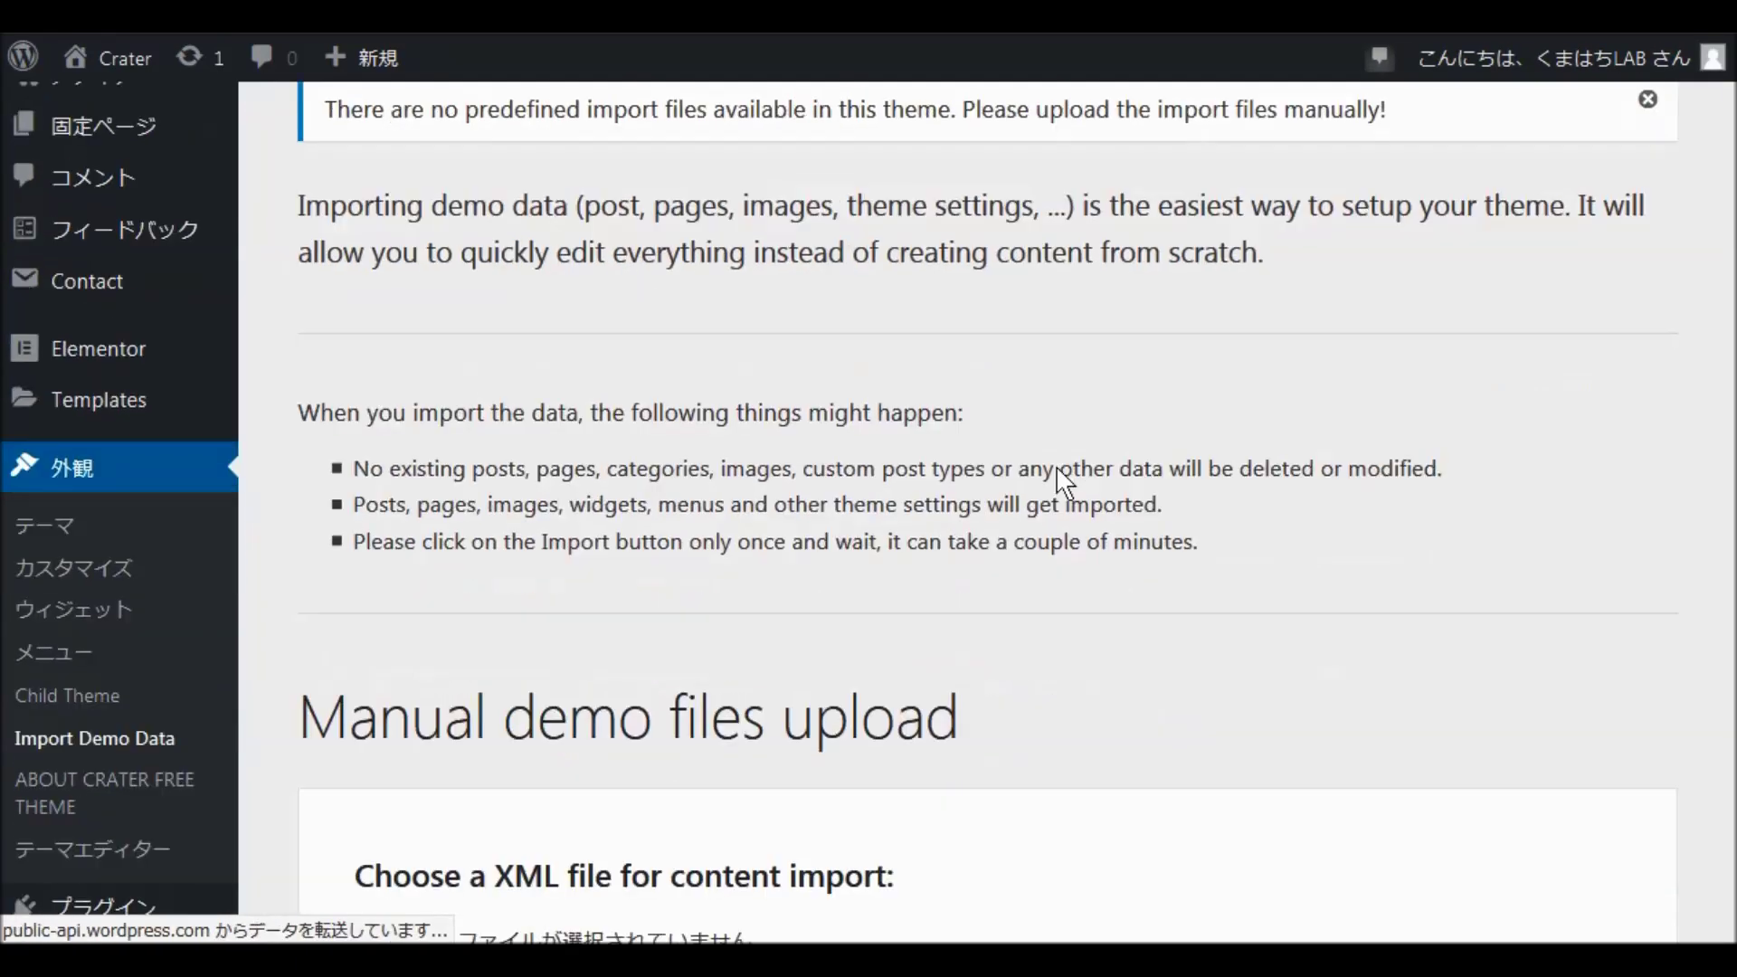
pyautogui.scroll(-4, 1057, 468)
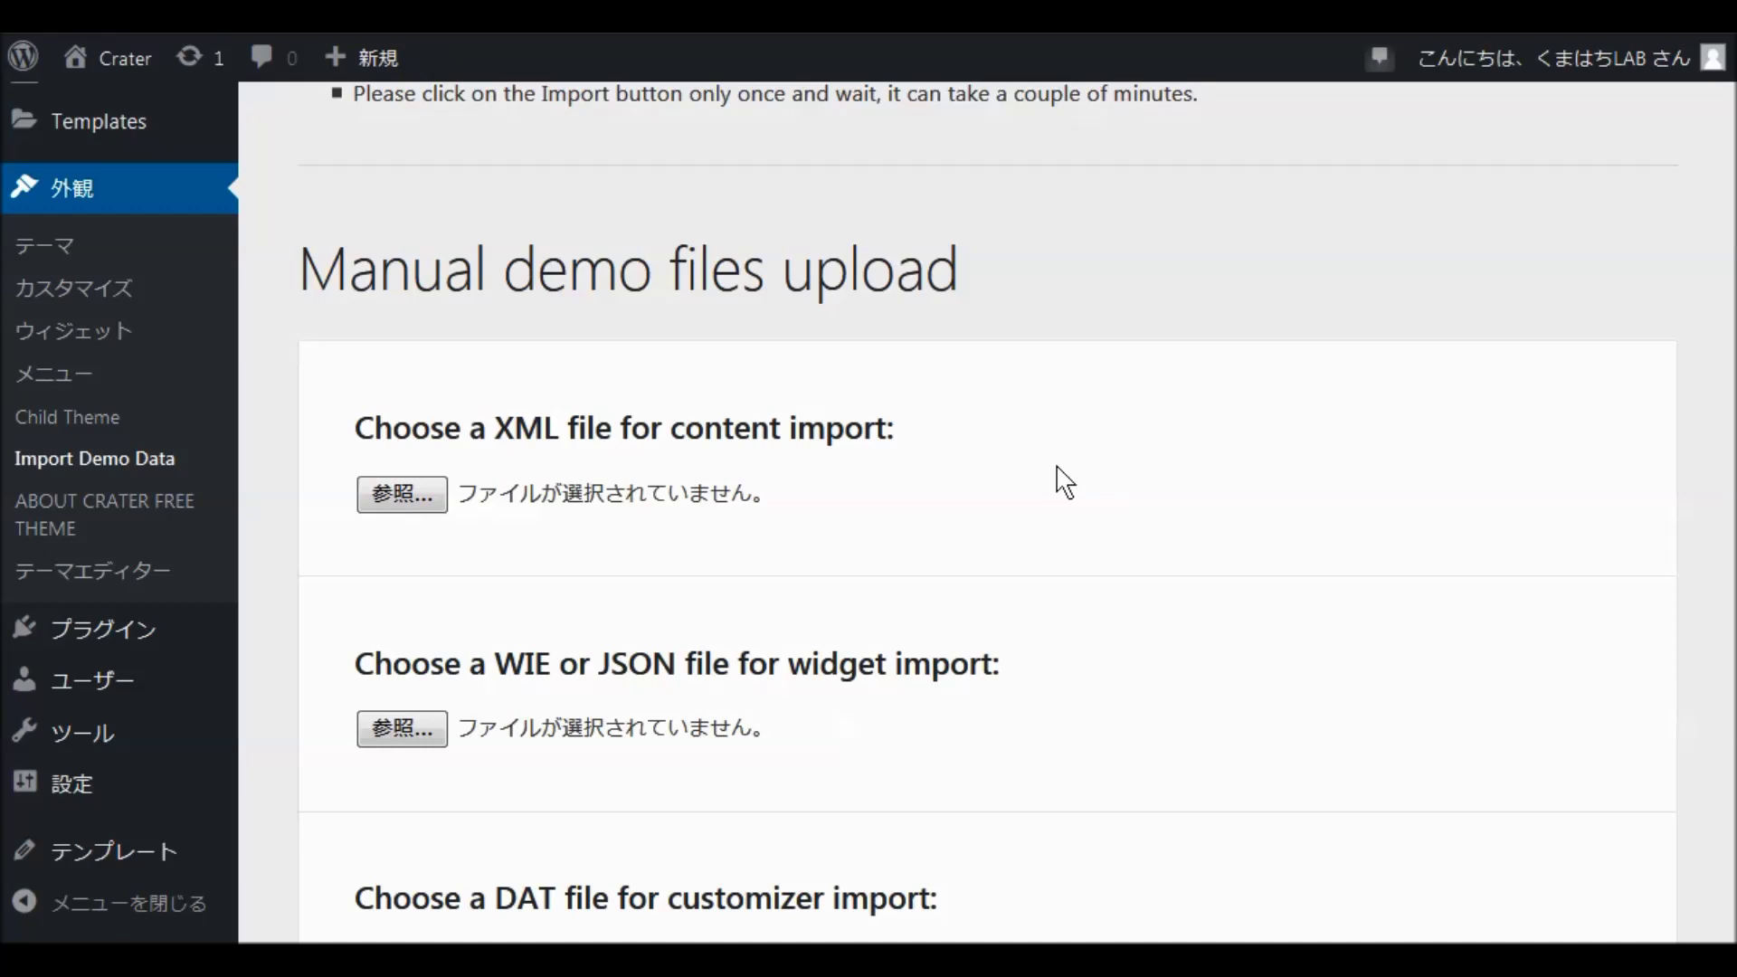
pyautogui.scroll(-1, 760, 547)
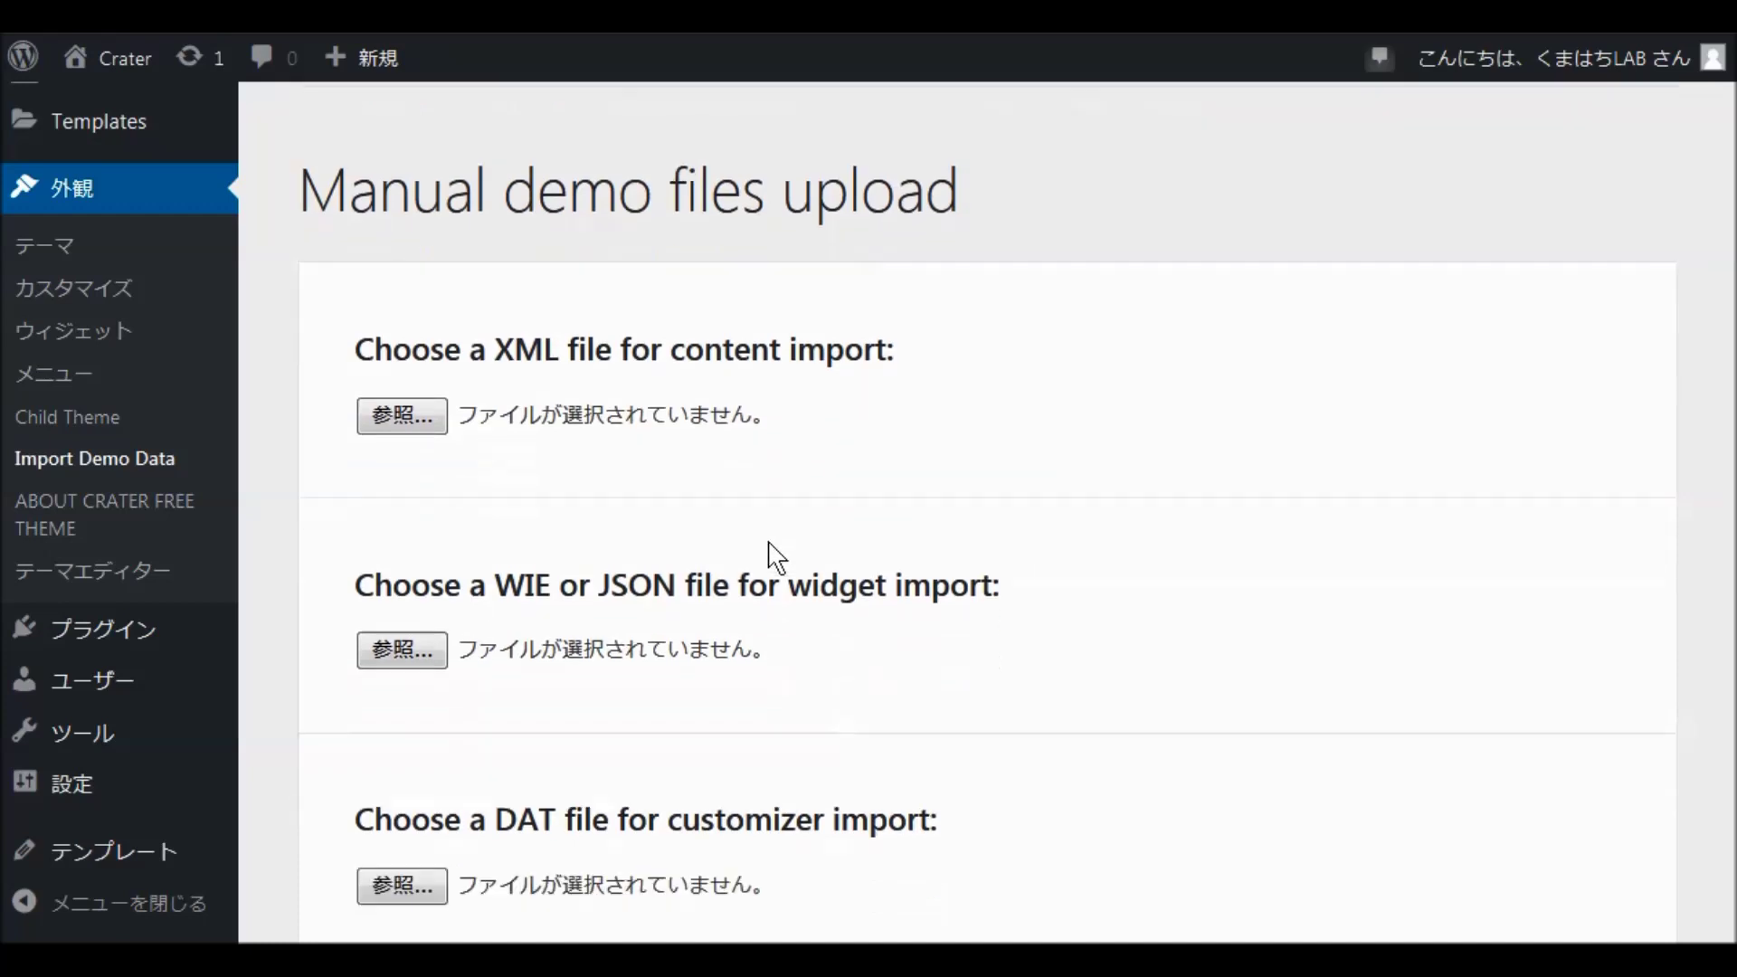
pyautogui.scroll(-2, 776, 556)
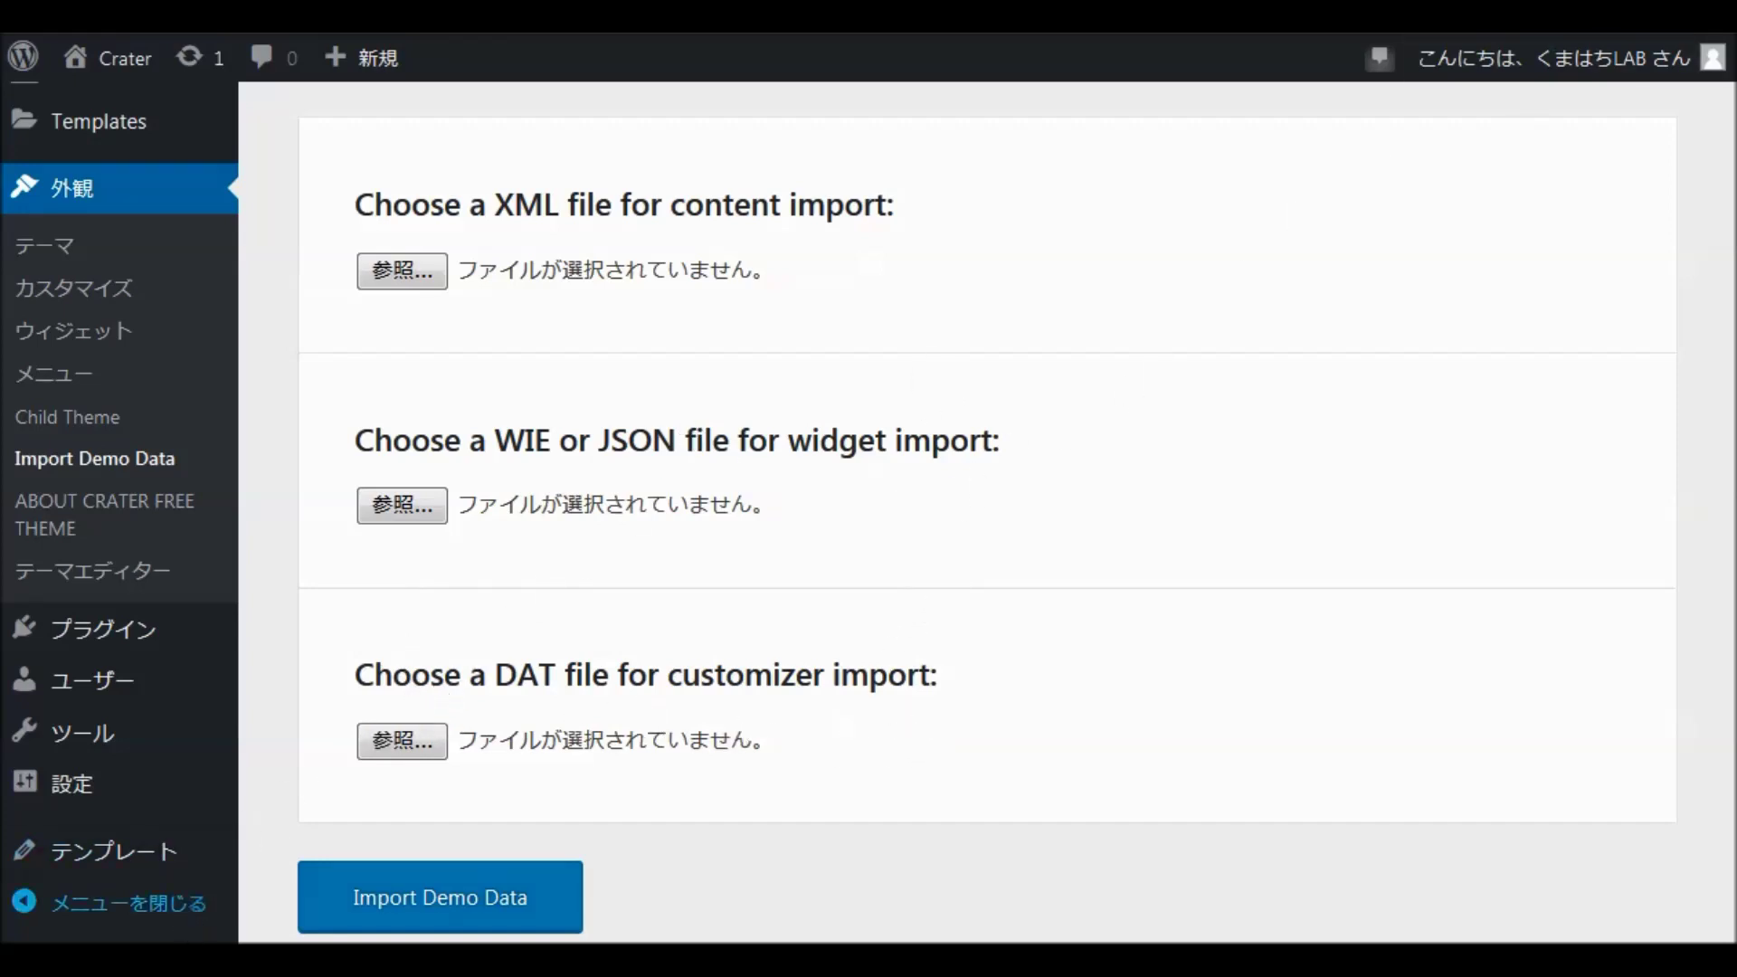
pyautogui.moveTo(701, 855)
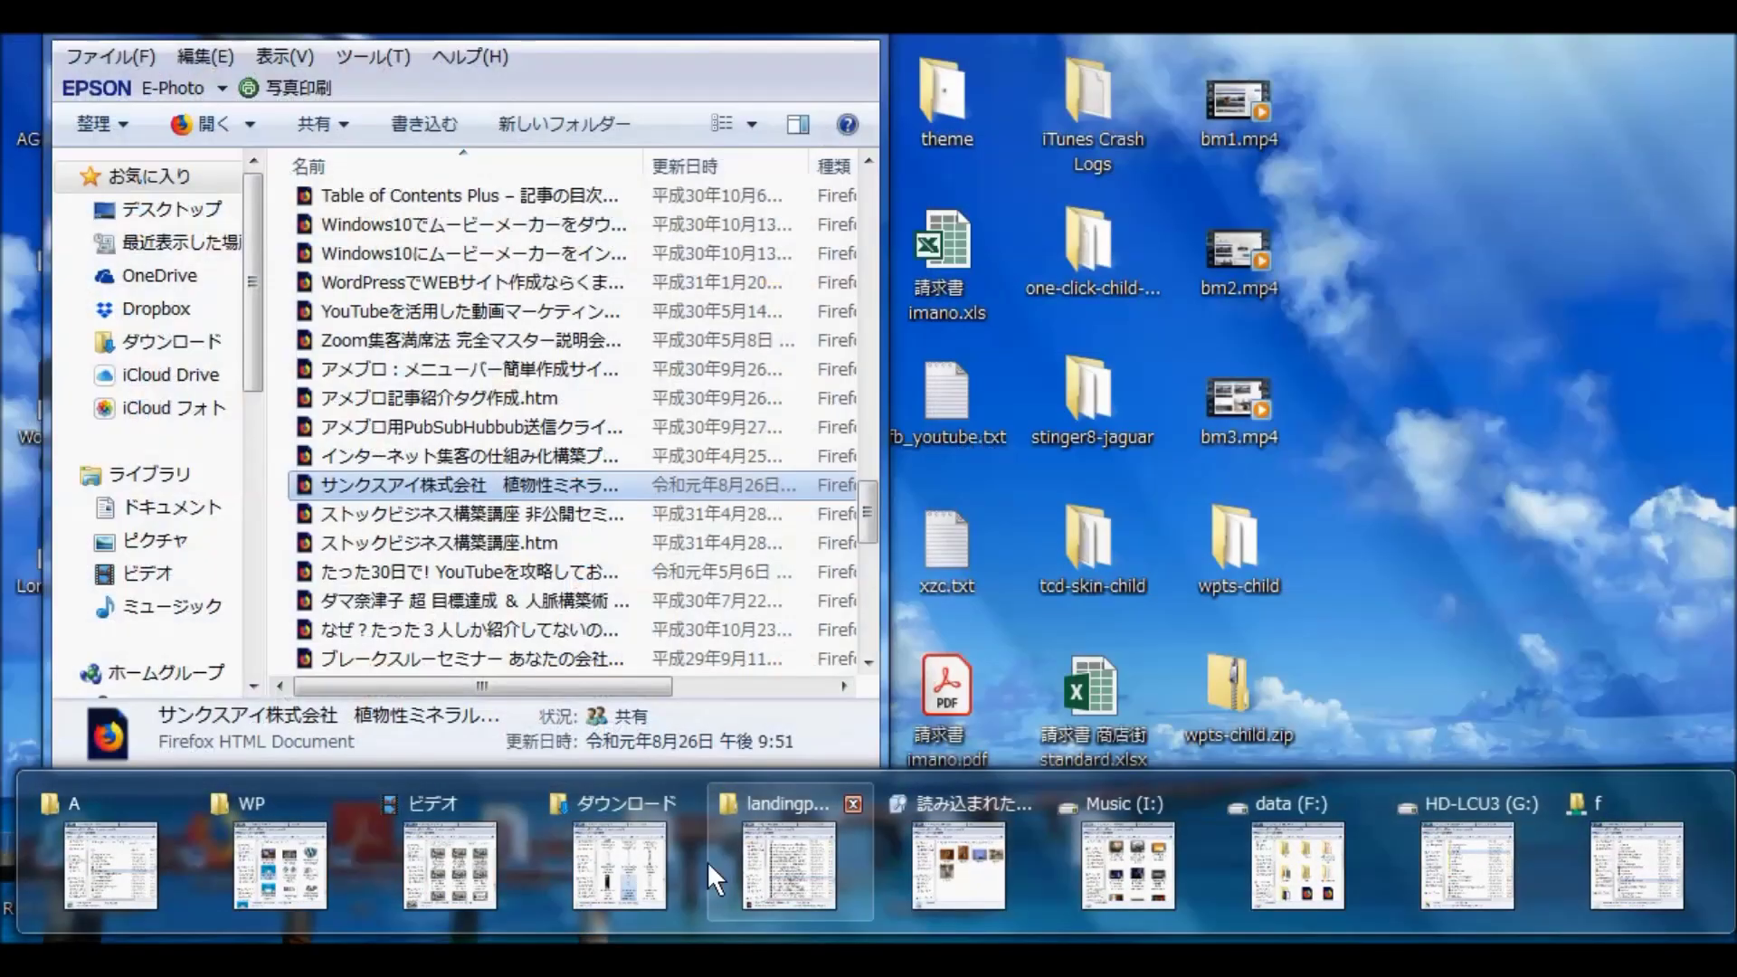
pyautogui.click(644, 861)
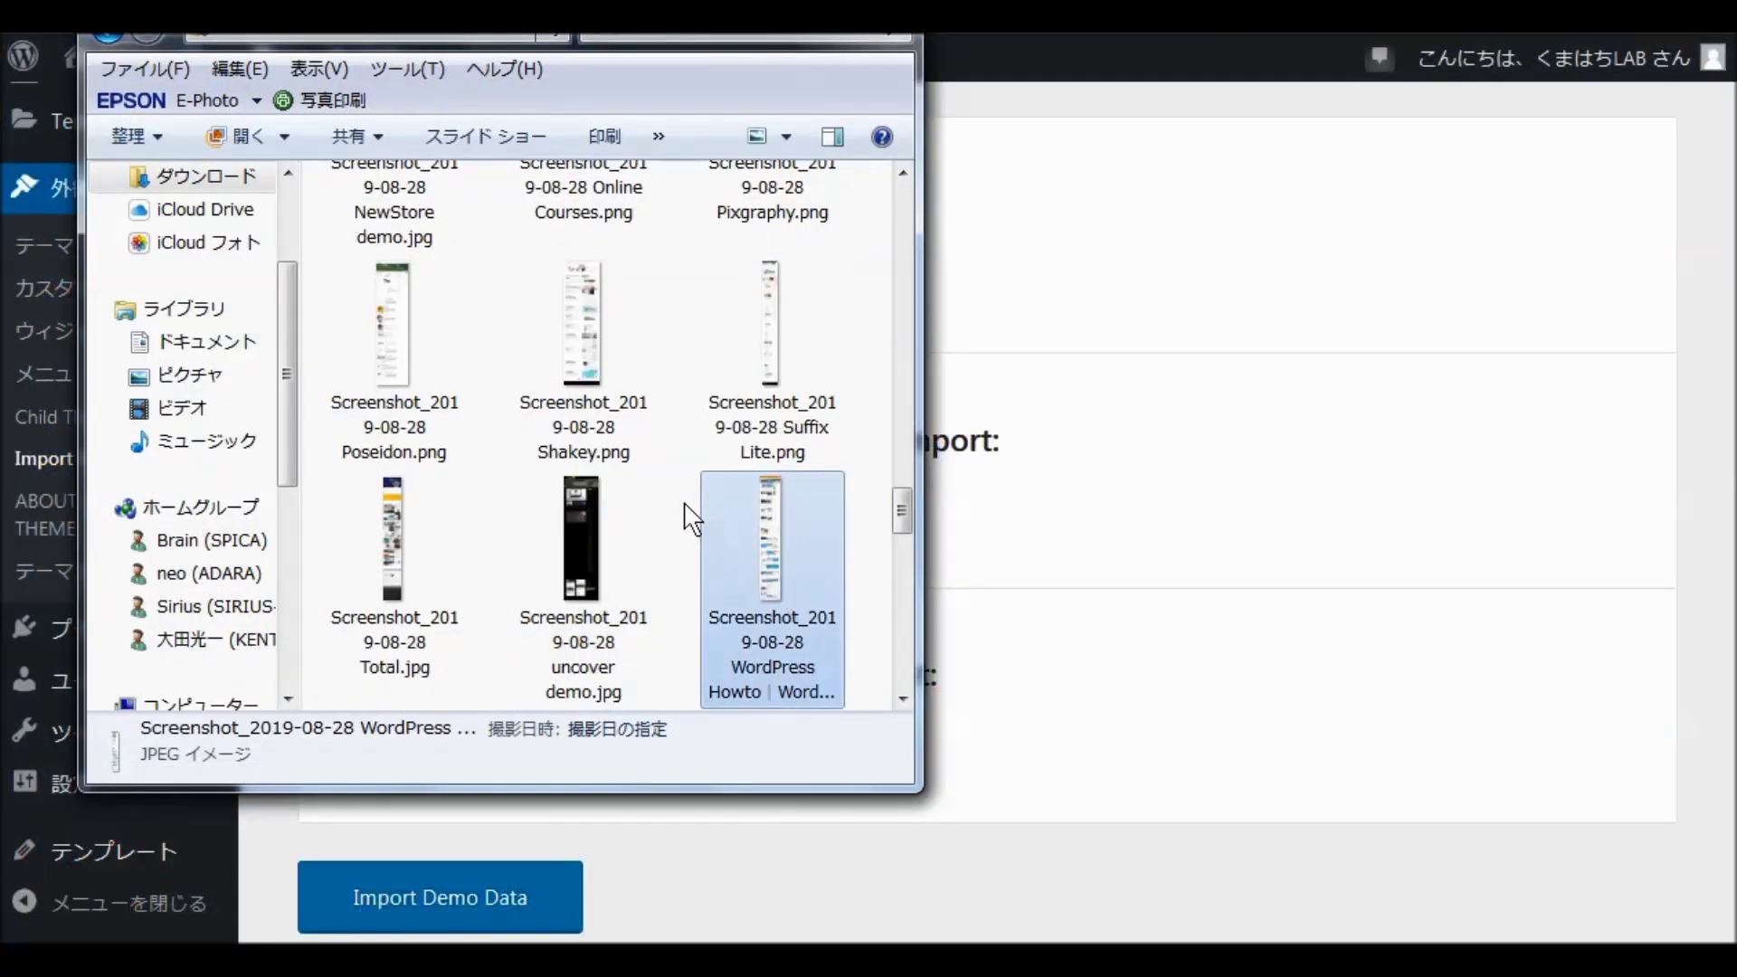
pyautogui.scroll(15, 691, 518)
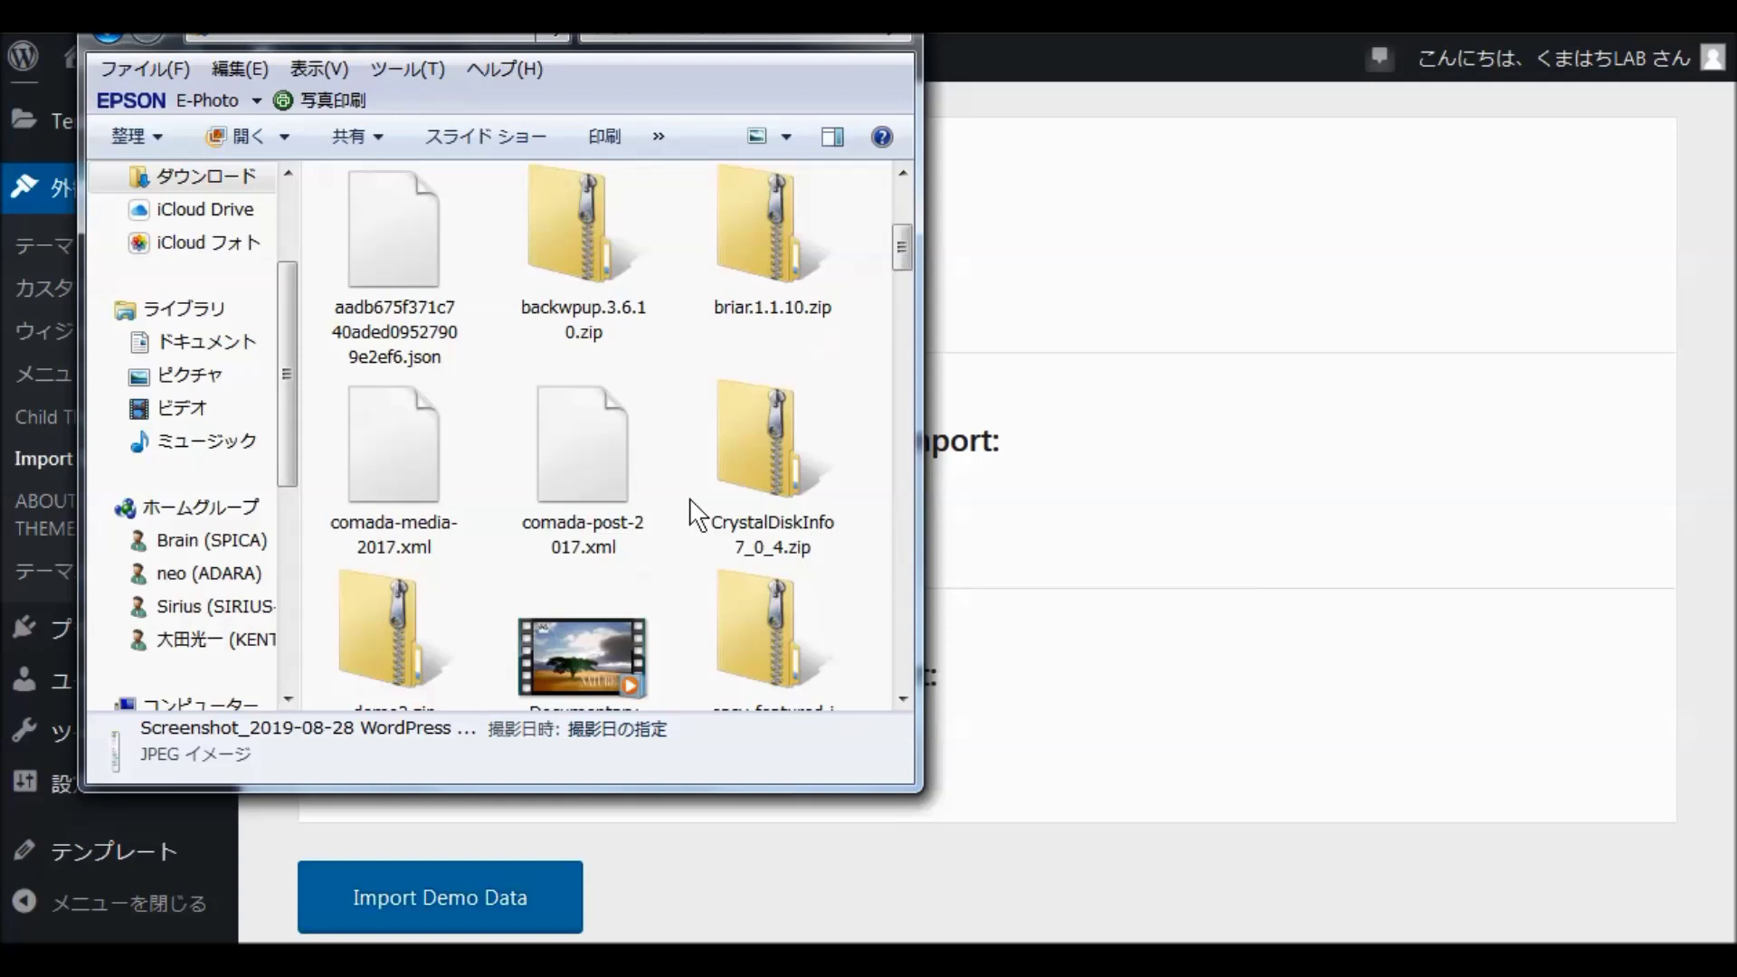
pyautogui.scroll(3, 696, 516)
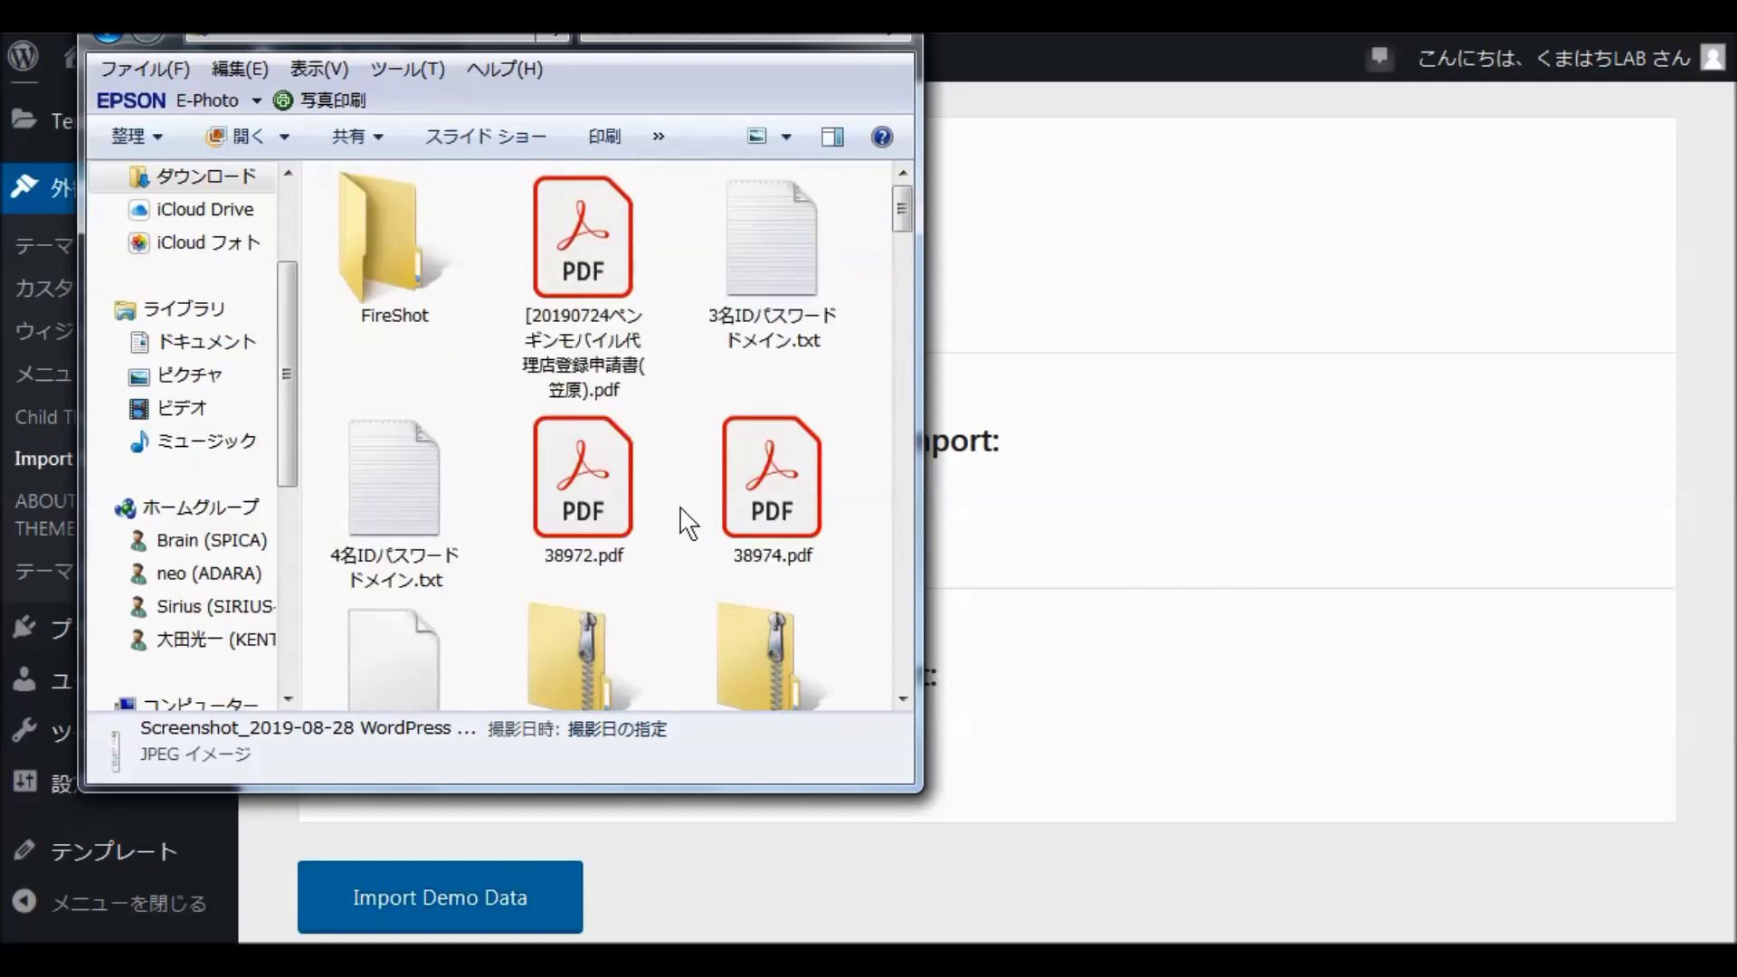
pyautogui.scroll(-1, 689, 523)
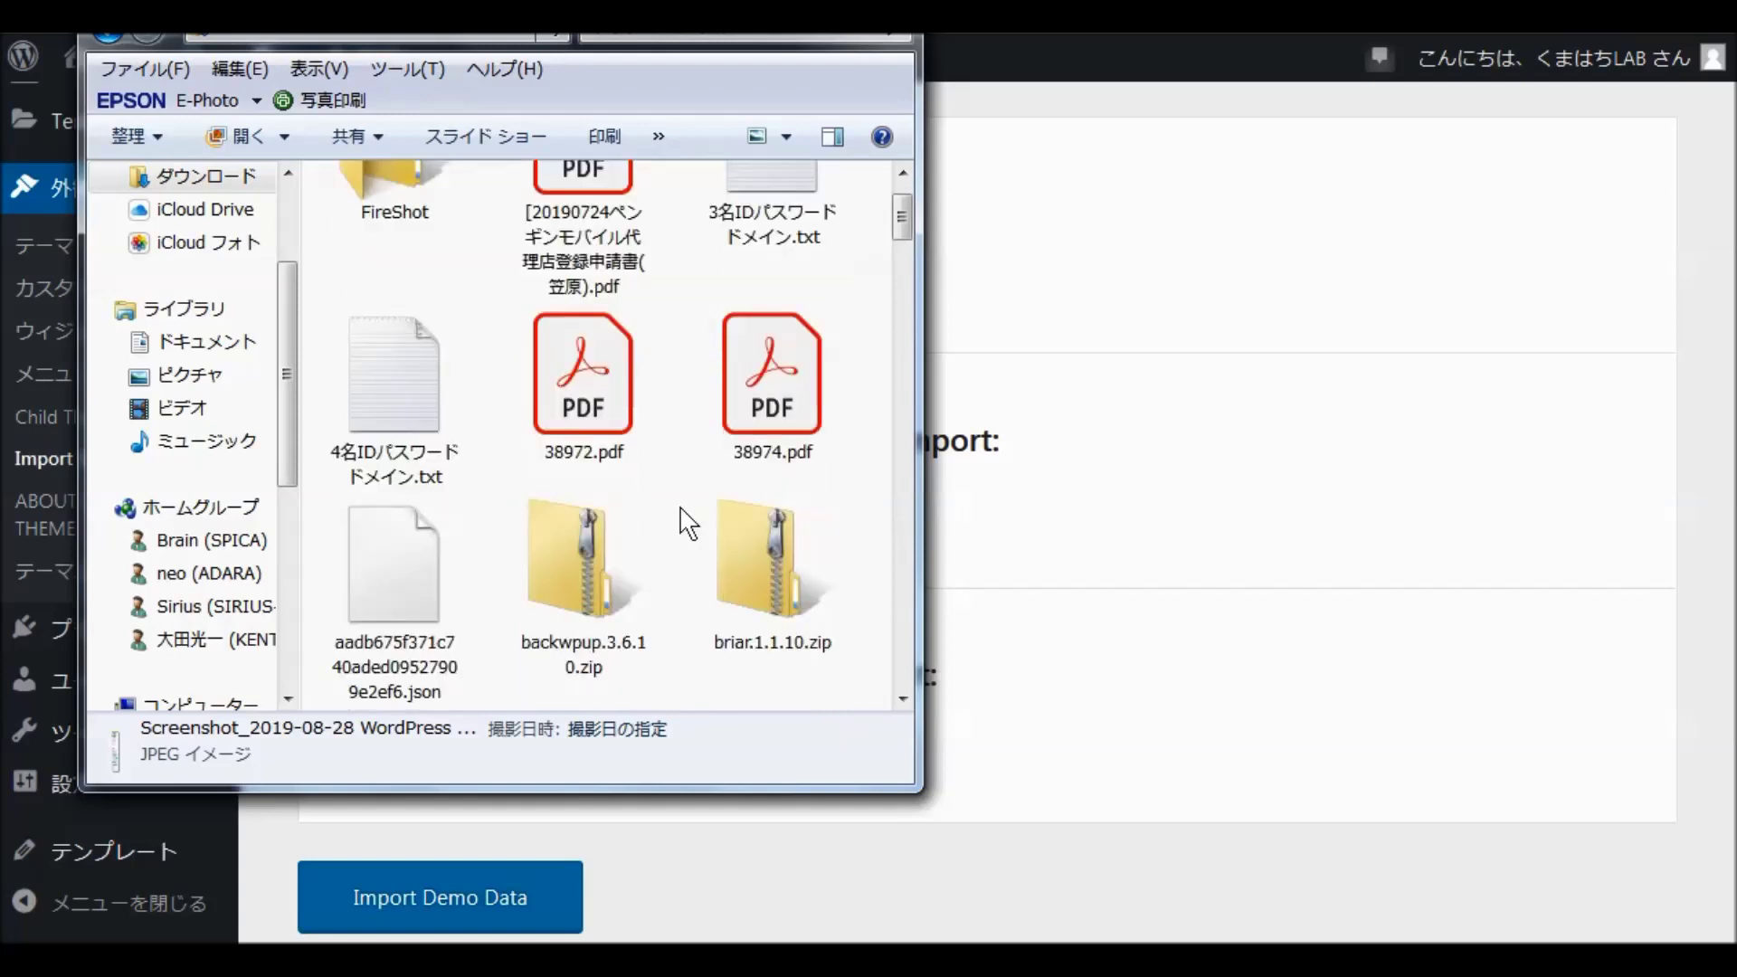
pyautogui.scroll(-1, 689, 522)
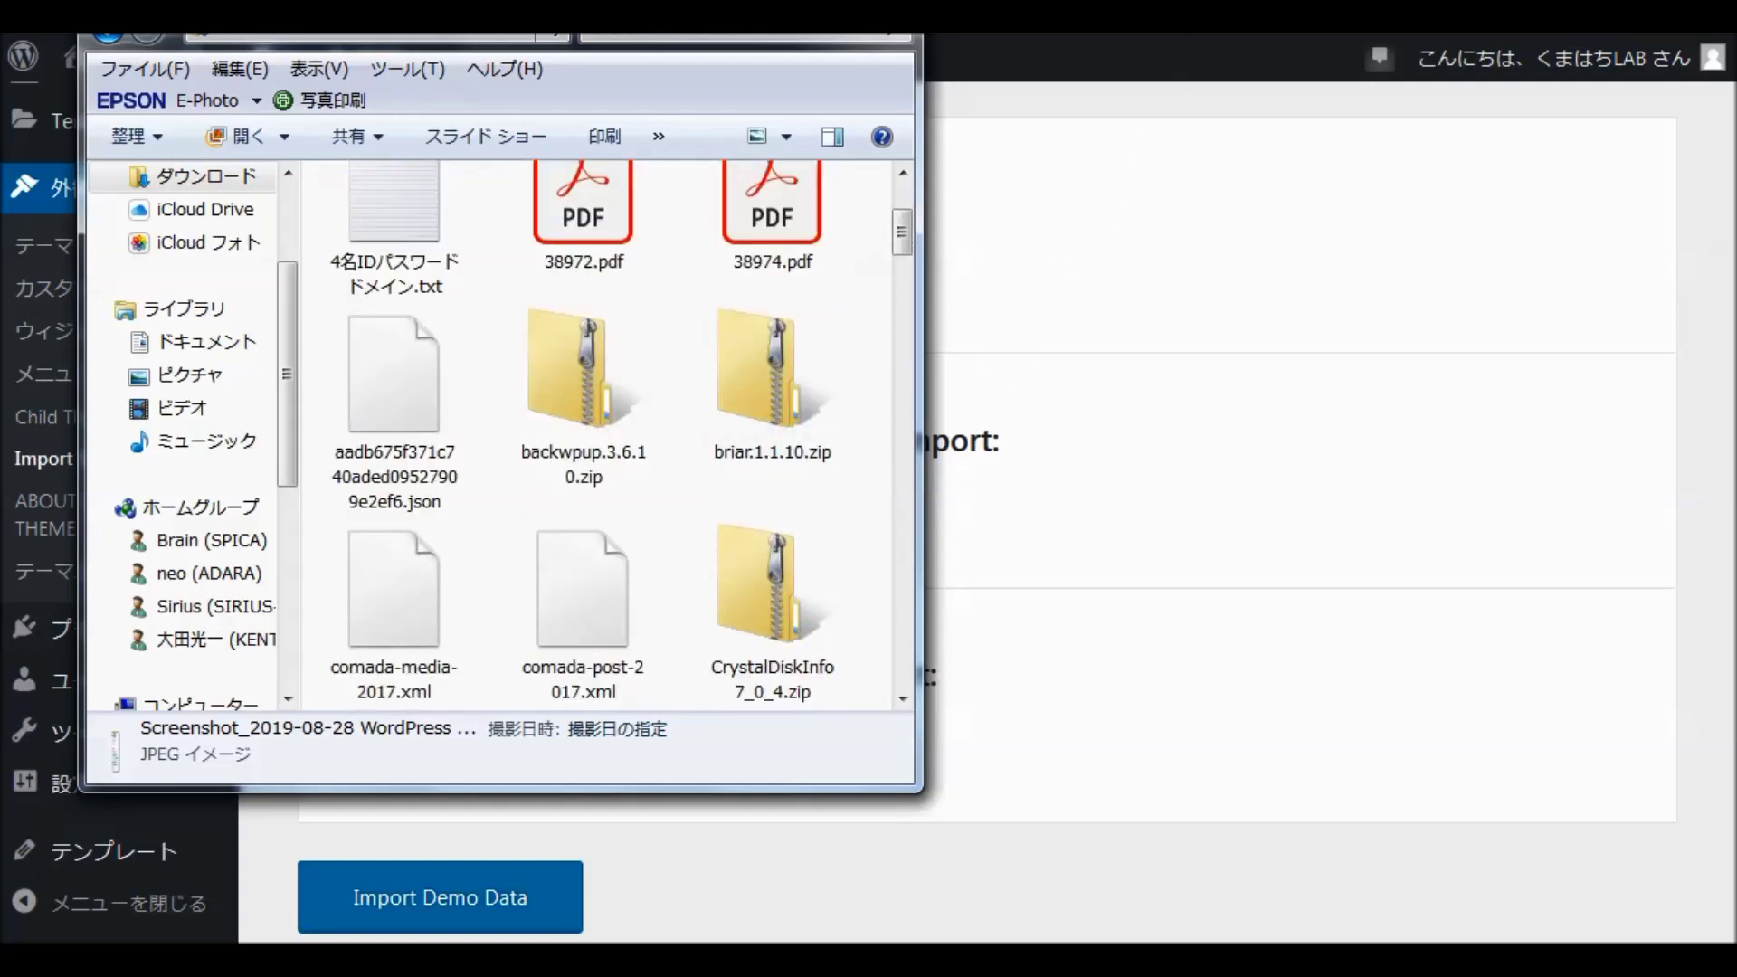
pyautogui.hotkey('alt', 'F4')
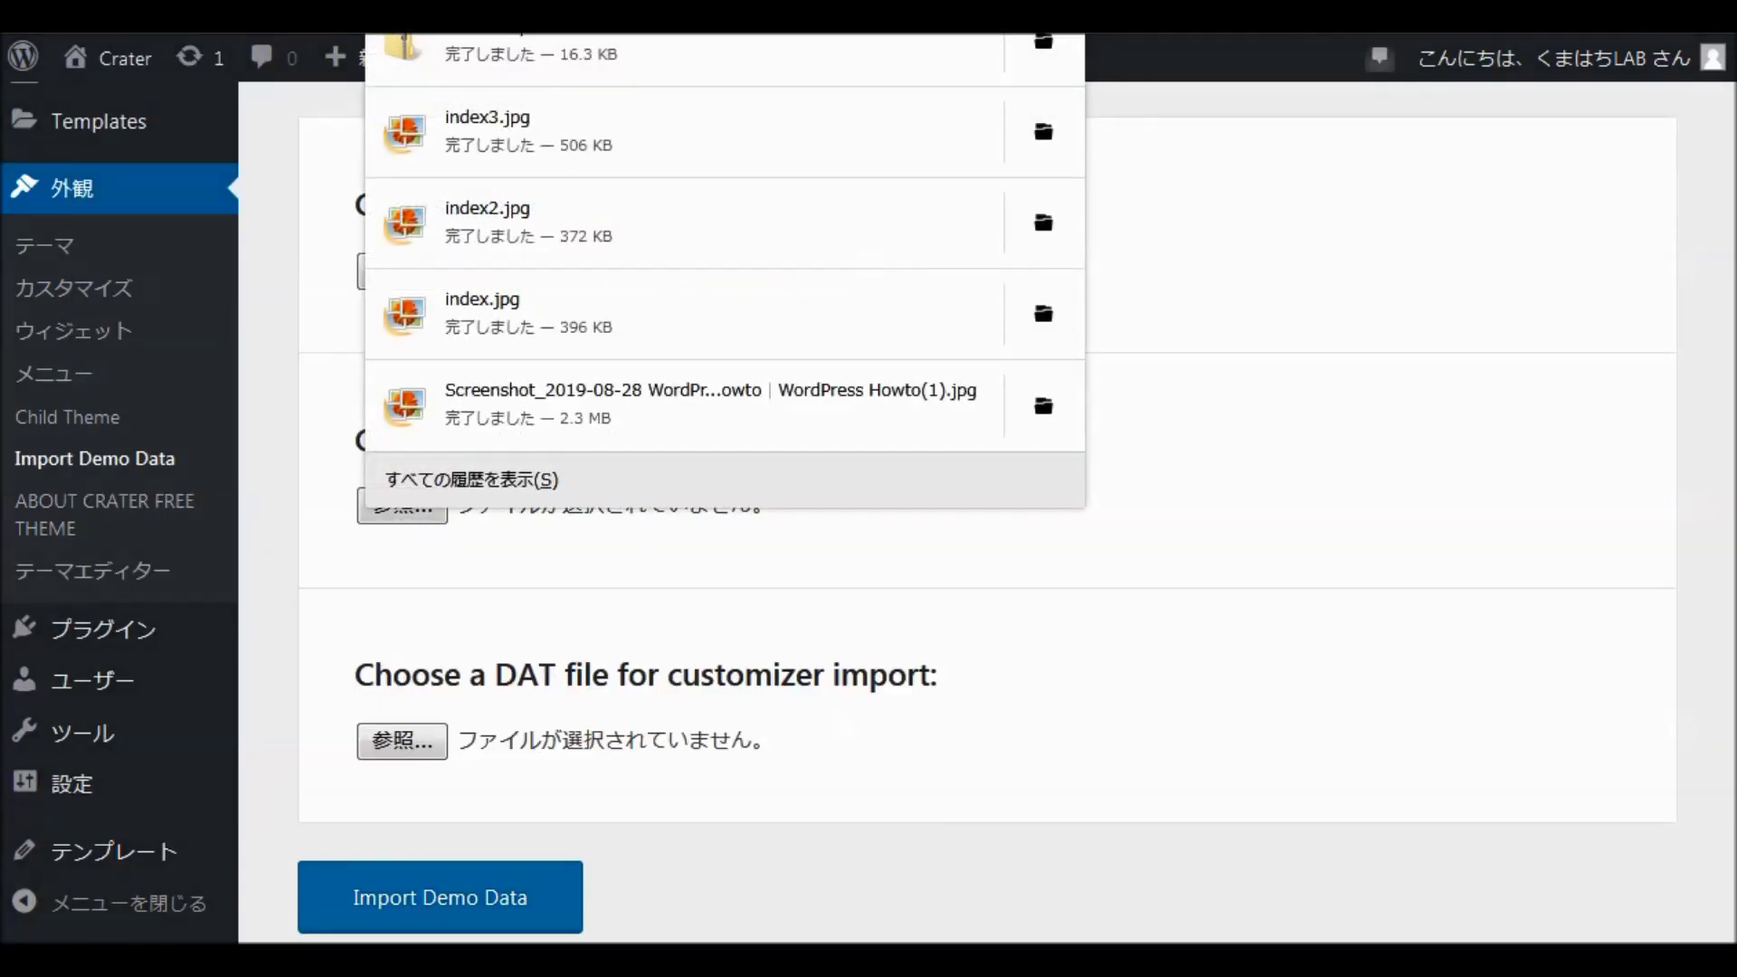
pyautogui.press('Escape')
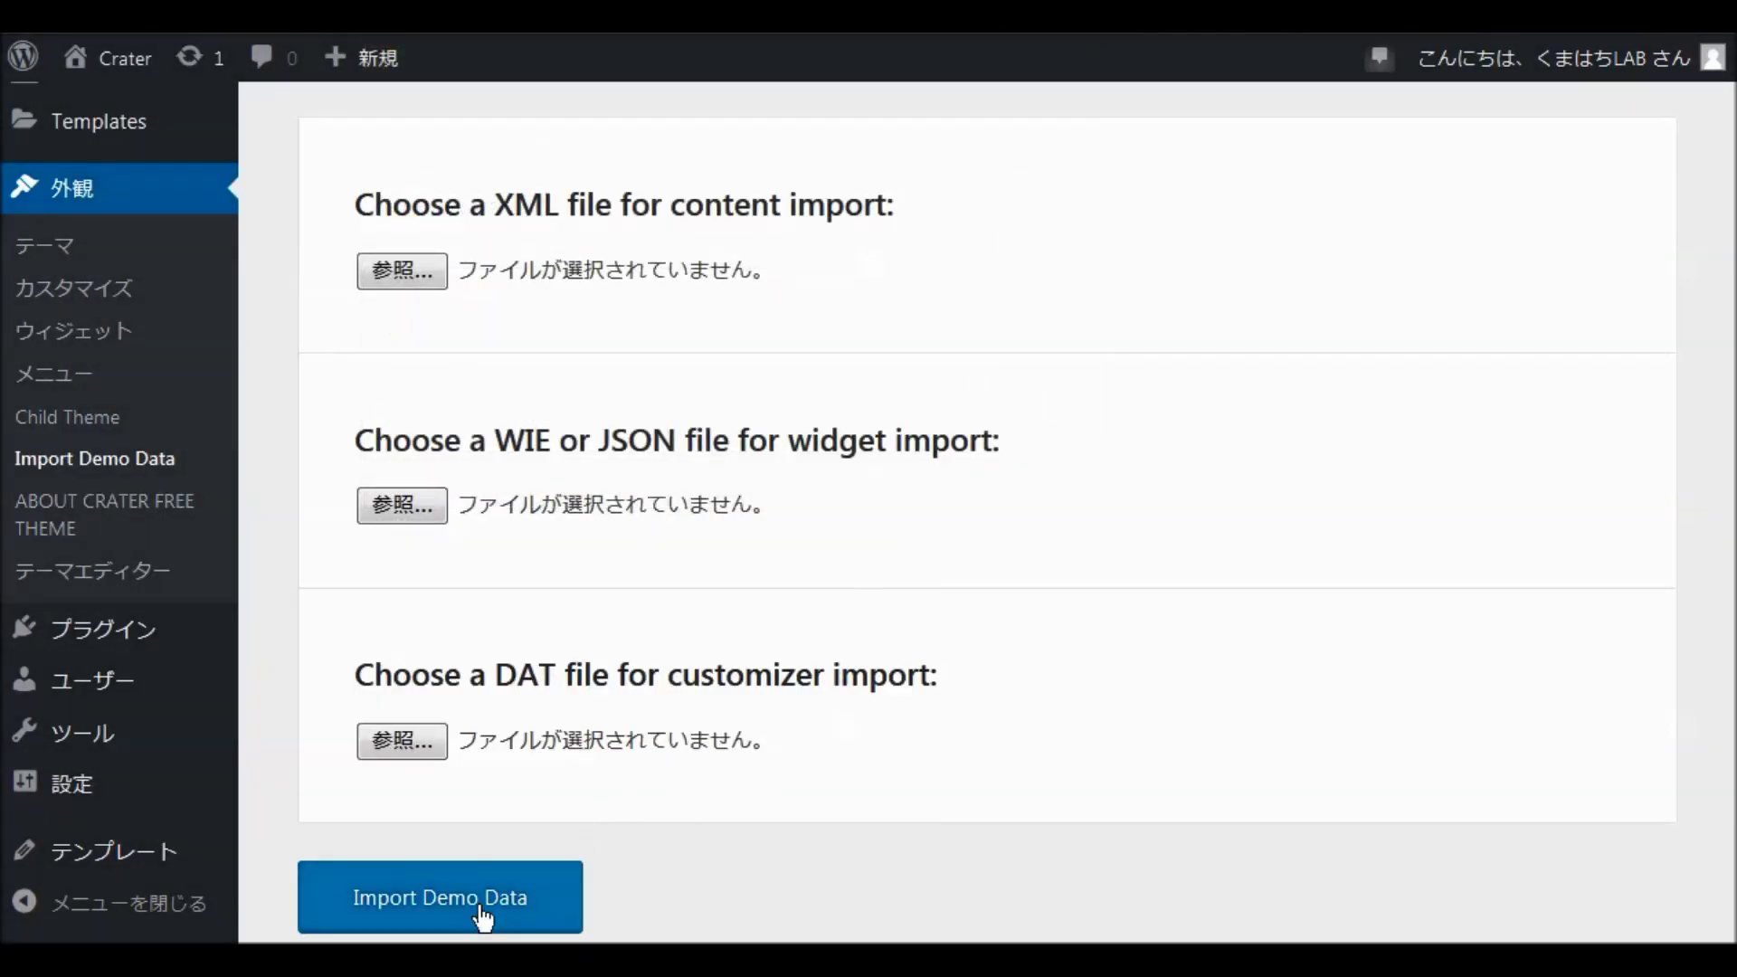
# Copy the demo2 folder out of demo2.zip in the Downloads folder and paste it onto the desktop.
pyautogui.moveTo(333, 898)
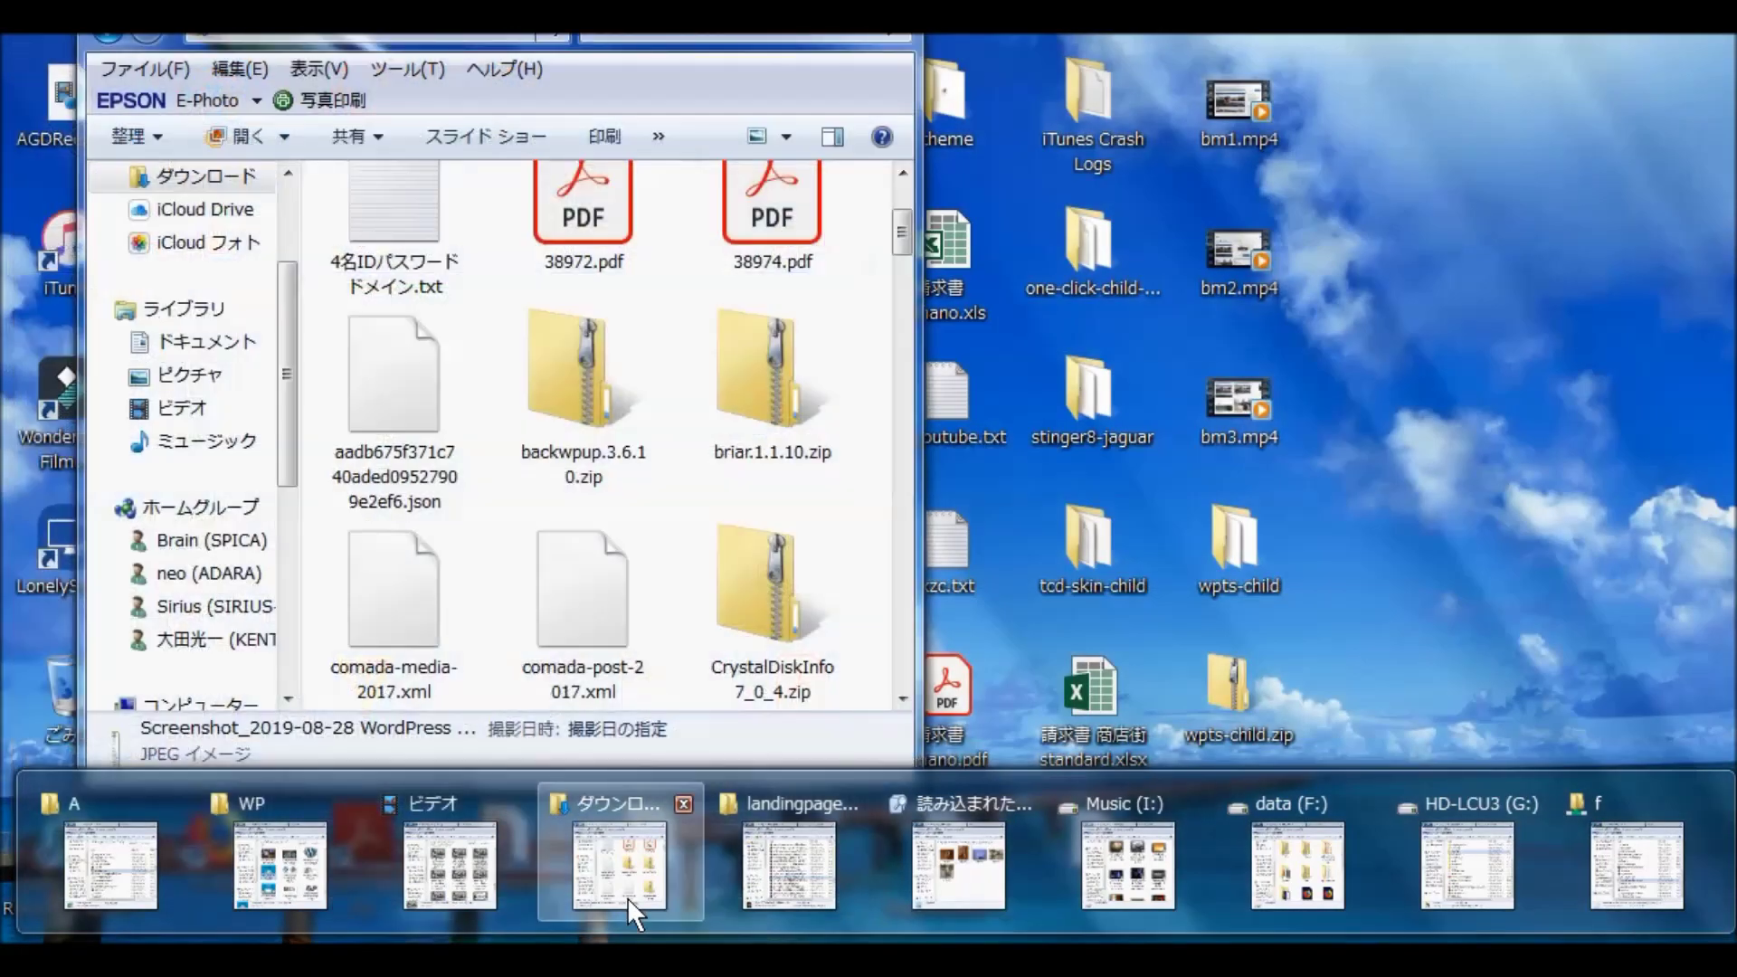
pyautogui.click(627, 897)
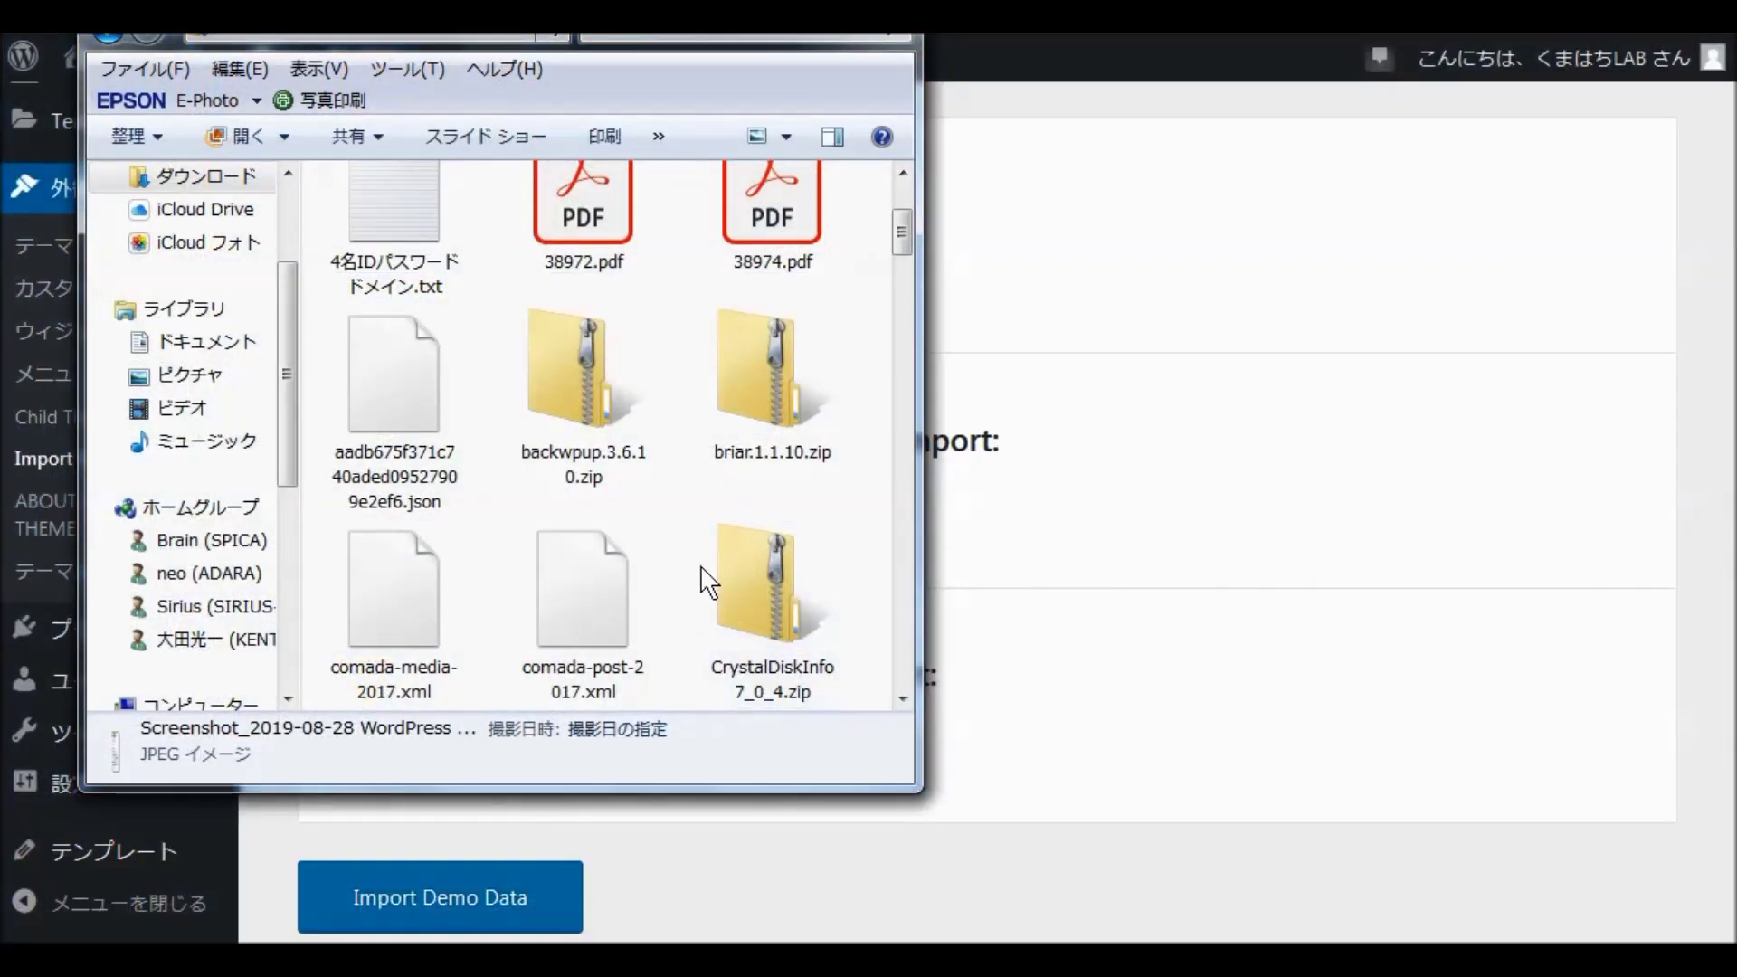
pyautogui.scroll(-2, 694, 570)
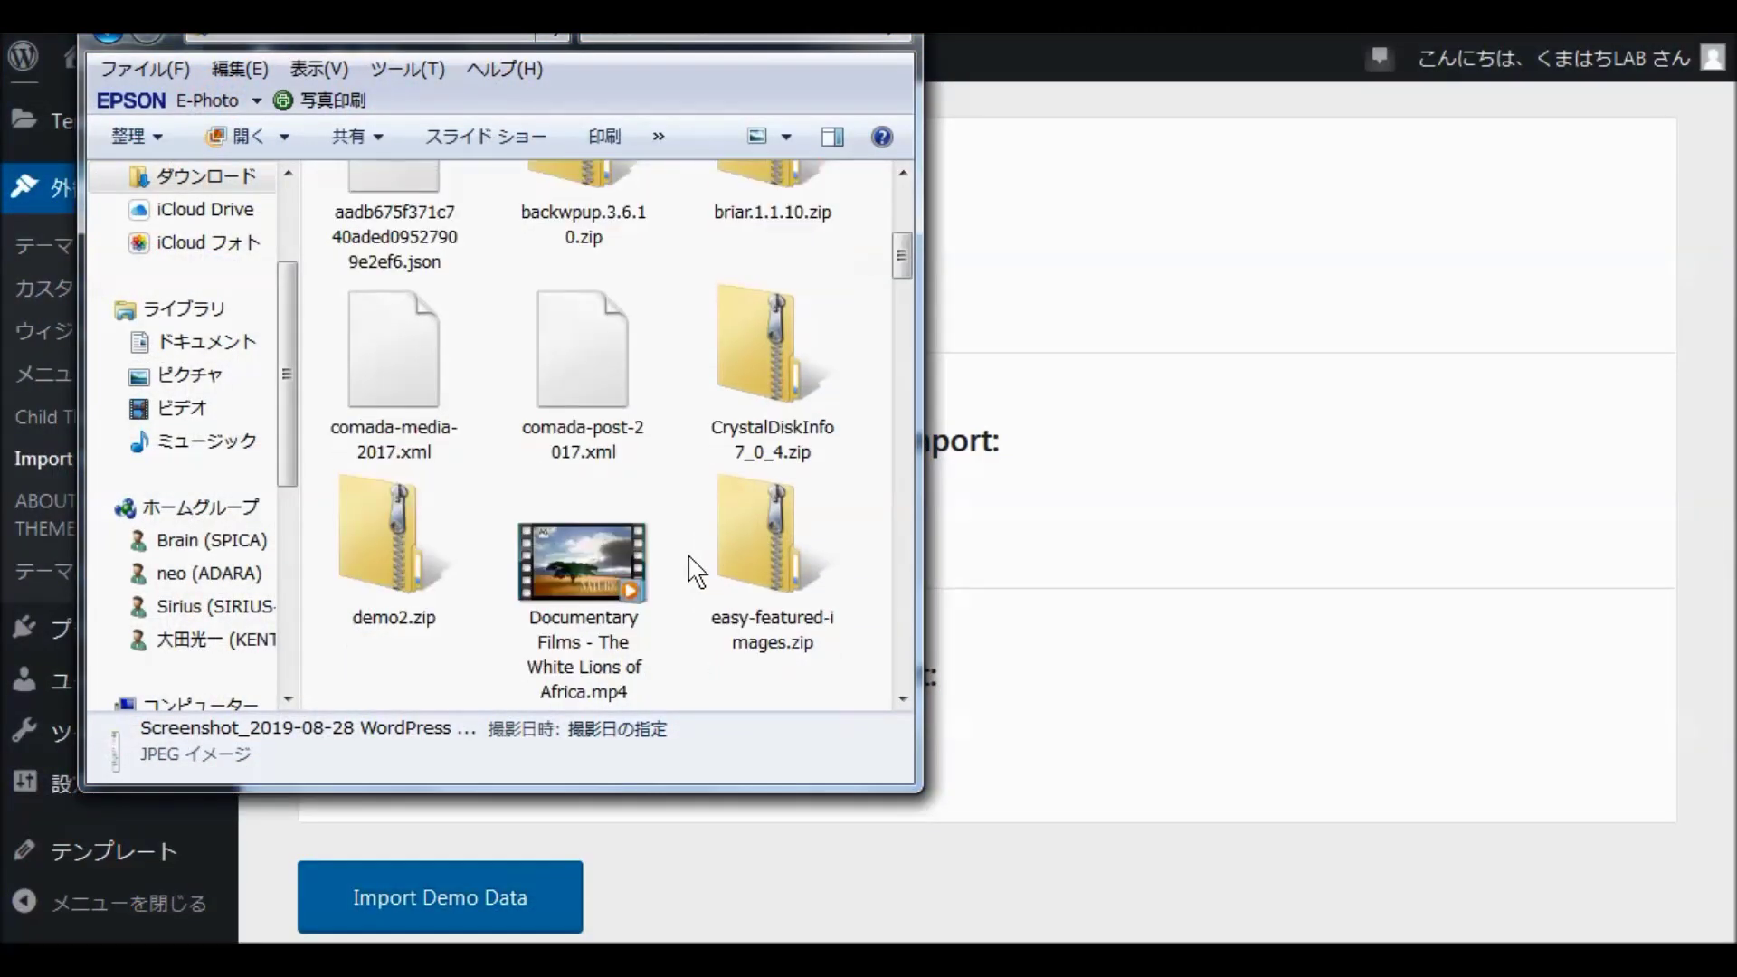
pyautogui.doubleClick(400, 540)
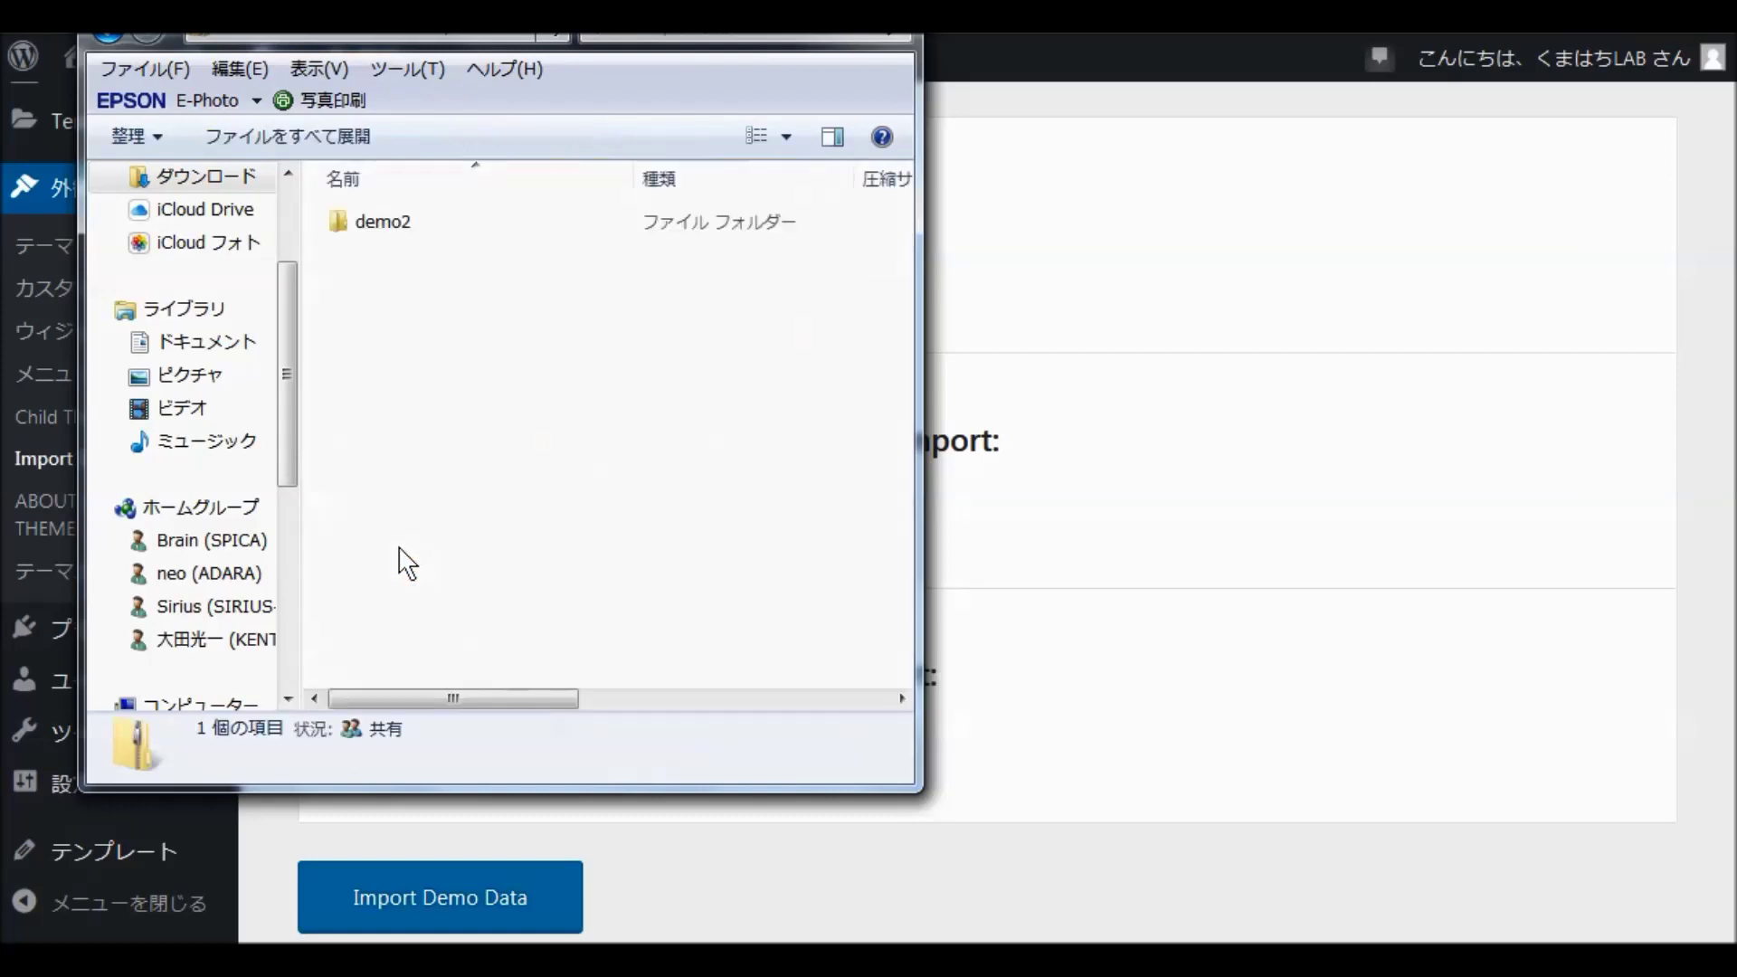
pyautogui.rightClick(368, 223)
pyautogui.click(425, 342)
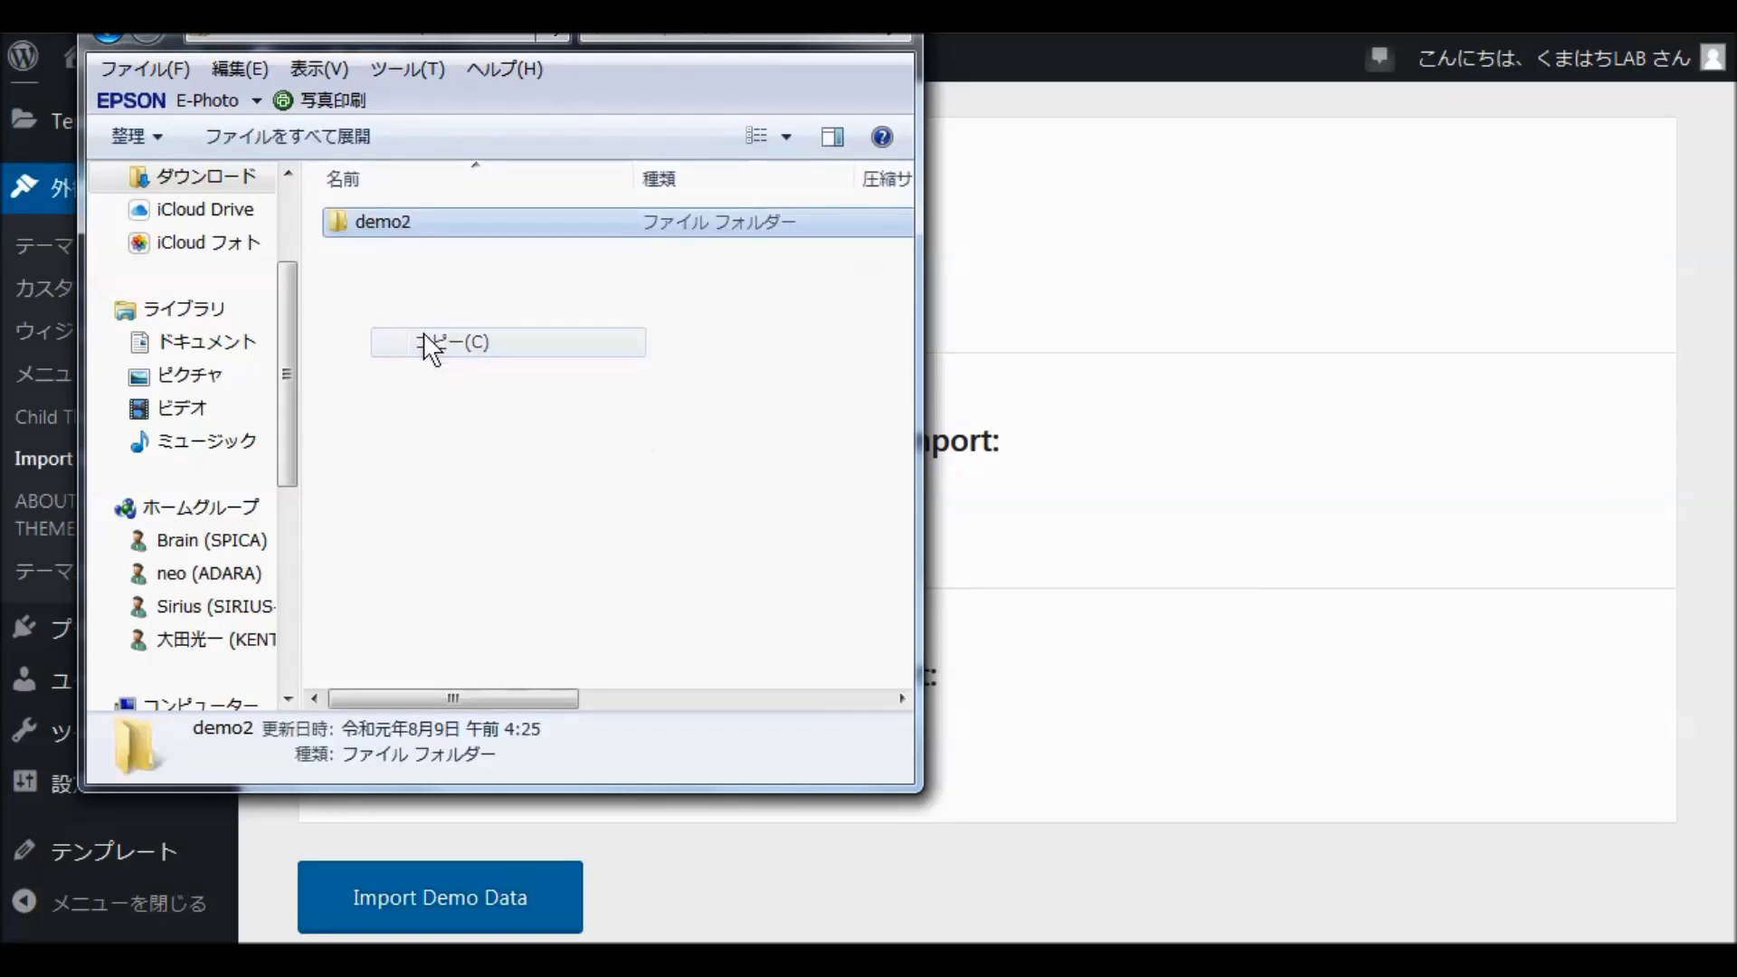
pyautogui.hotkey('alt', 'F4')
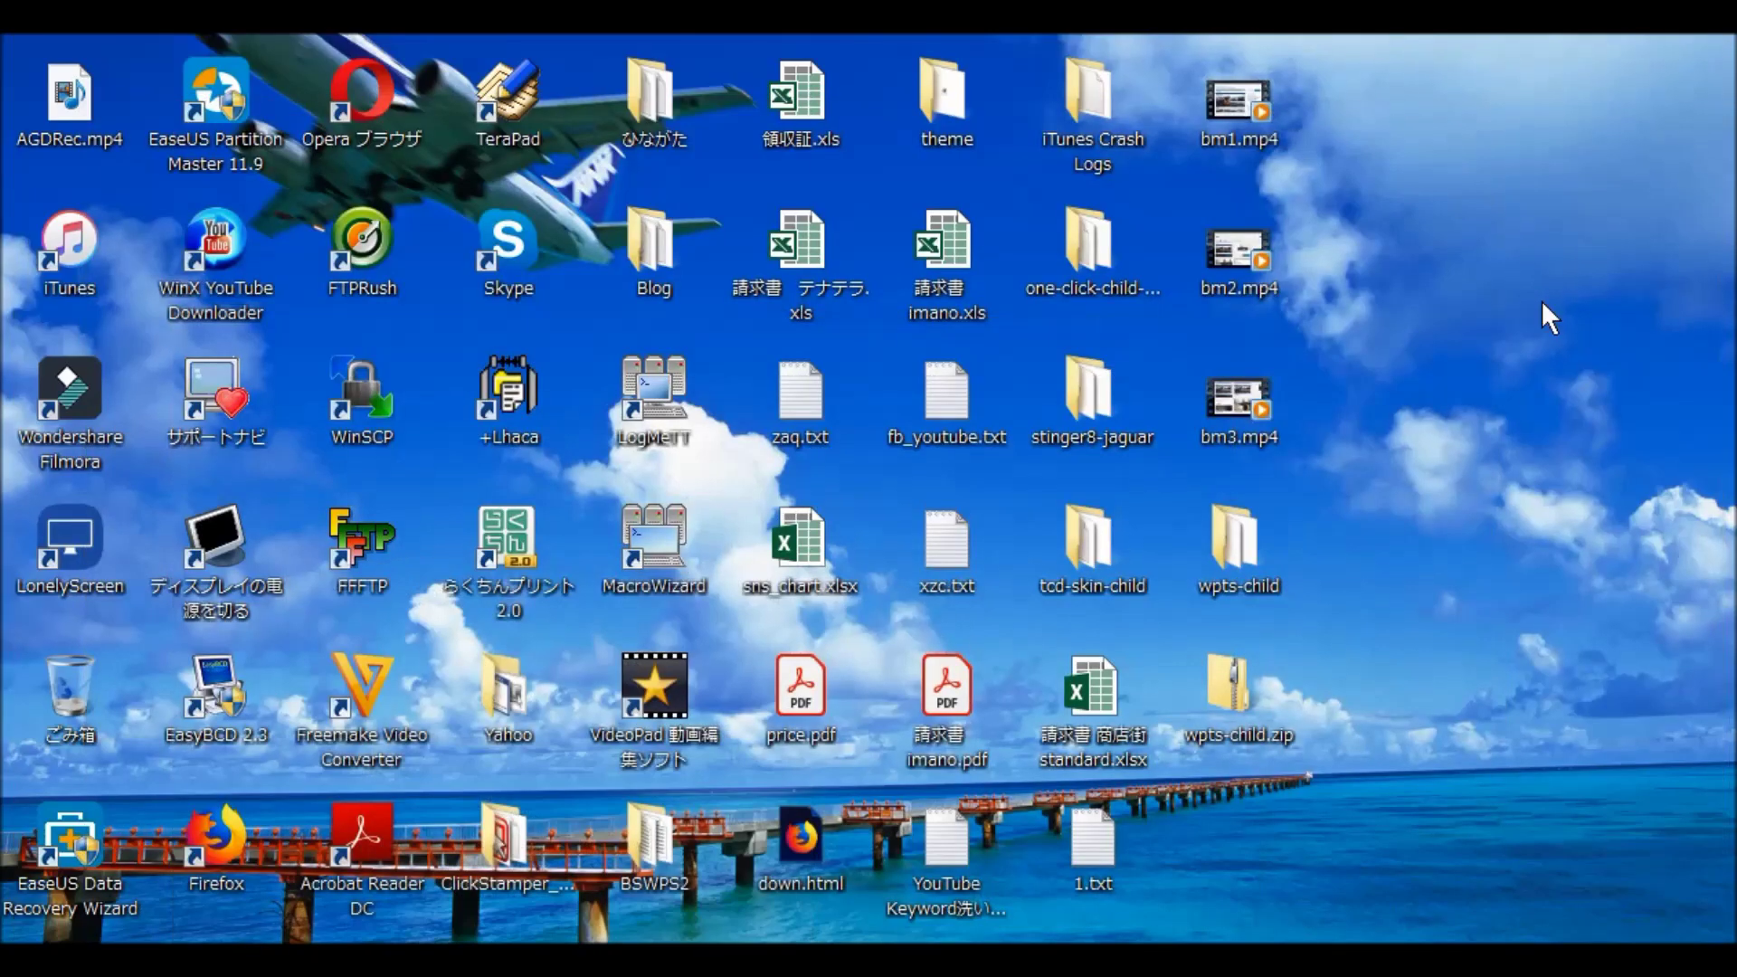
pyautogui.rightClick(1243, 801)
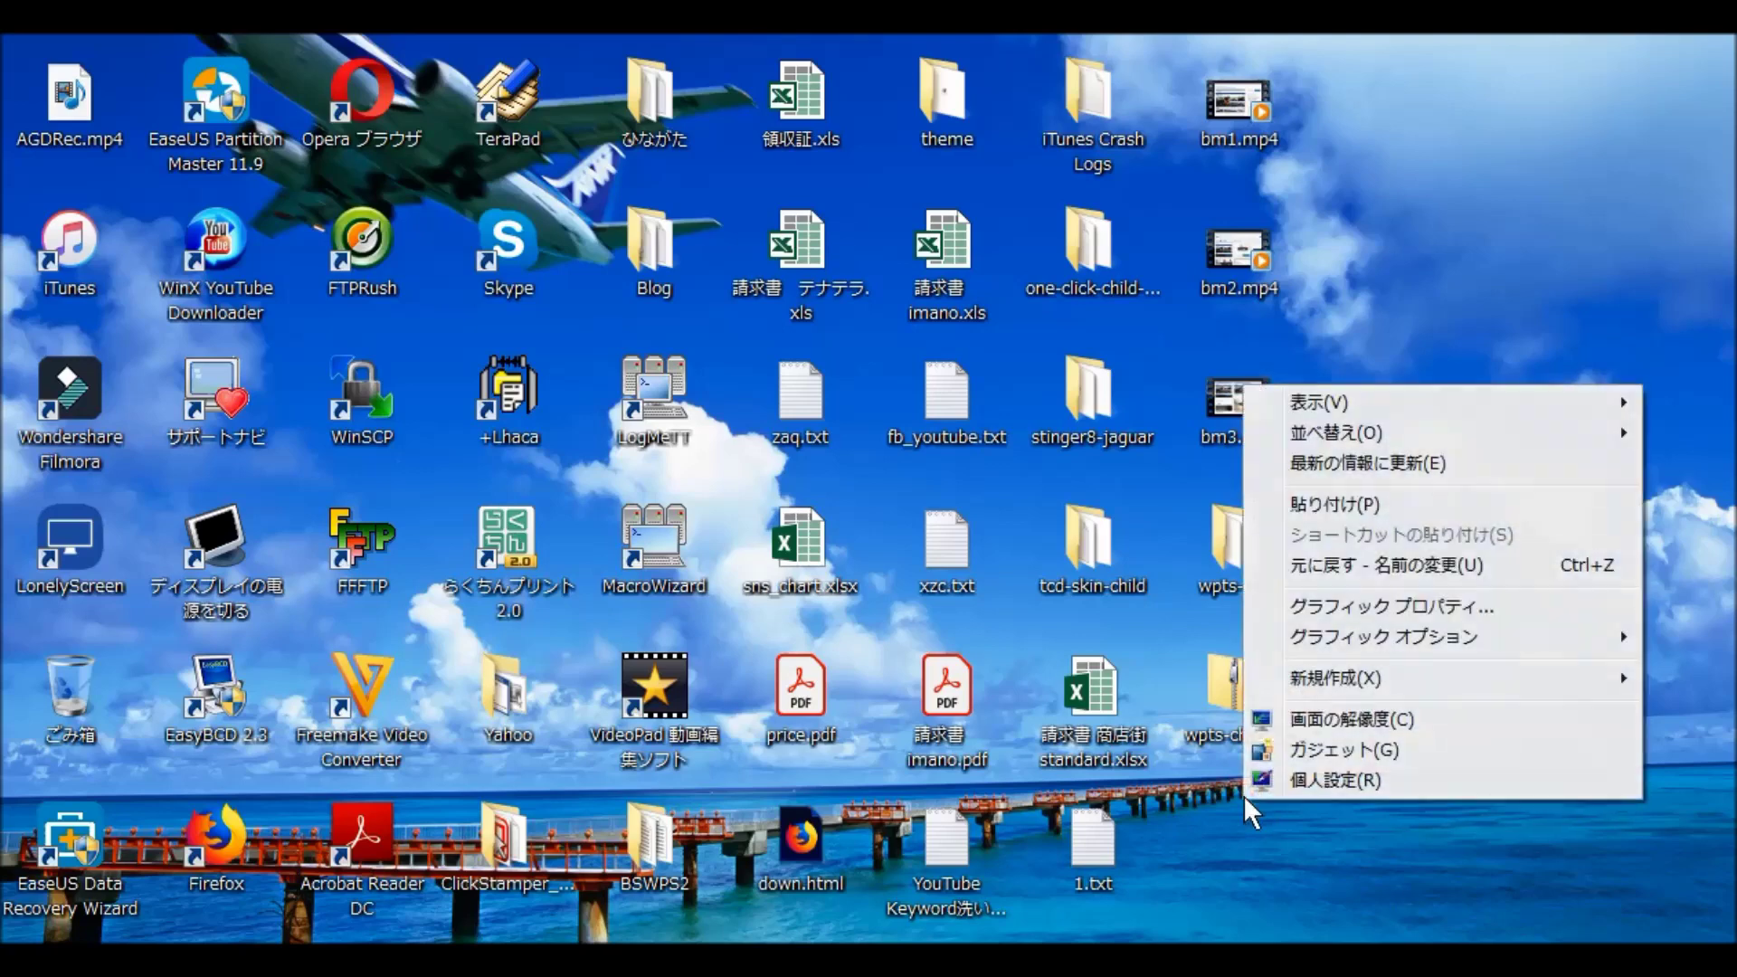
pyautogui.click(1323, 507)
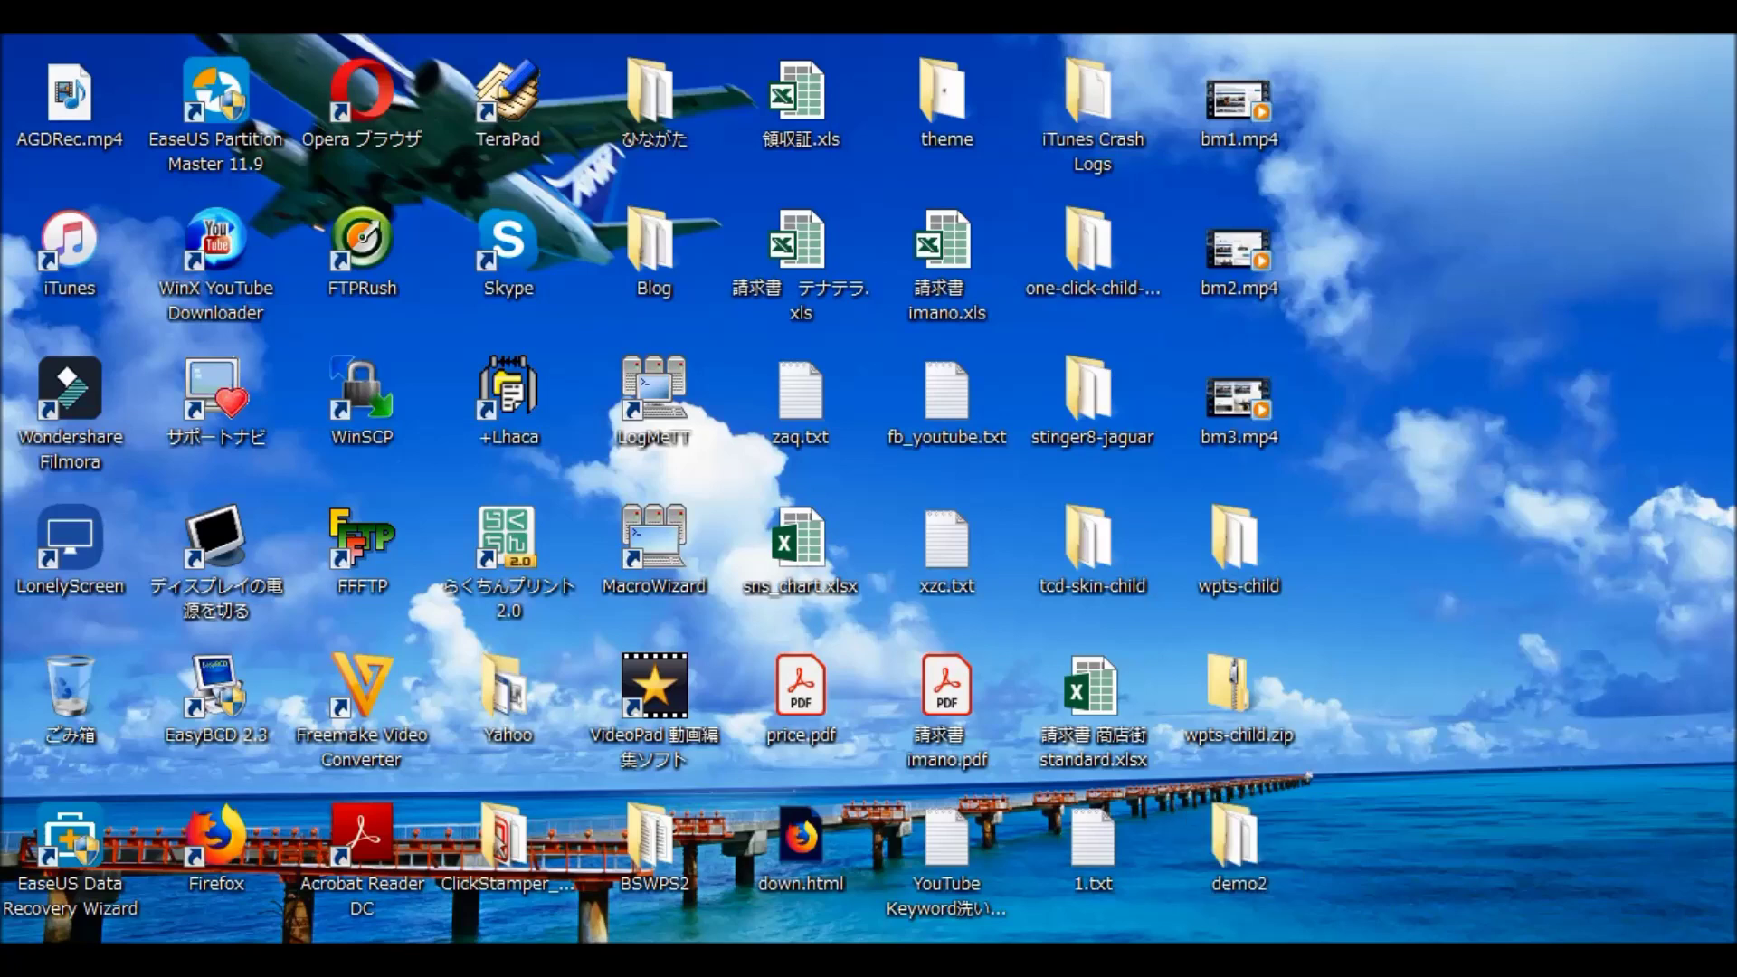
# Return to the Import Demo Data page and choose demo-content.xml from the desktop's demo2 folder as the XML content import file.
pyautogui.moveTo(778, 941)
pyautogui.click(504, 860)
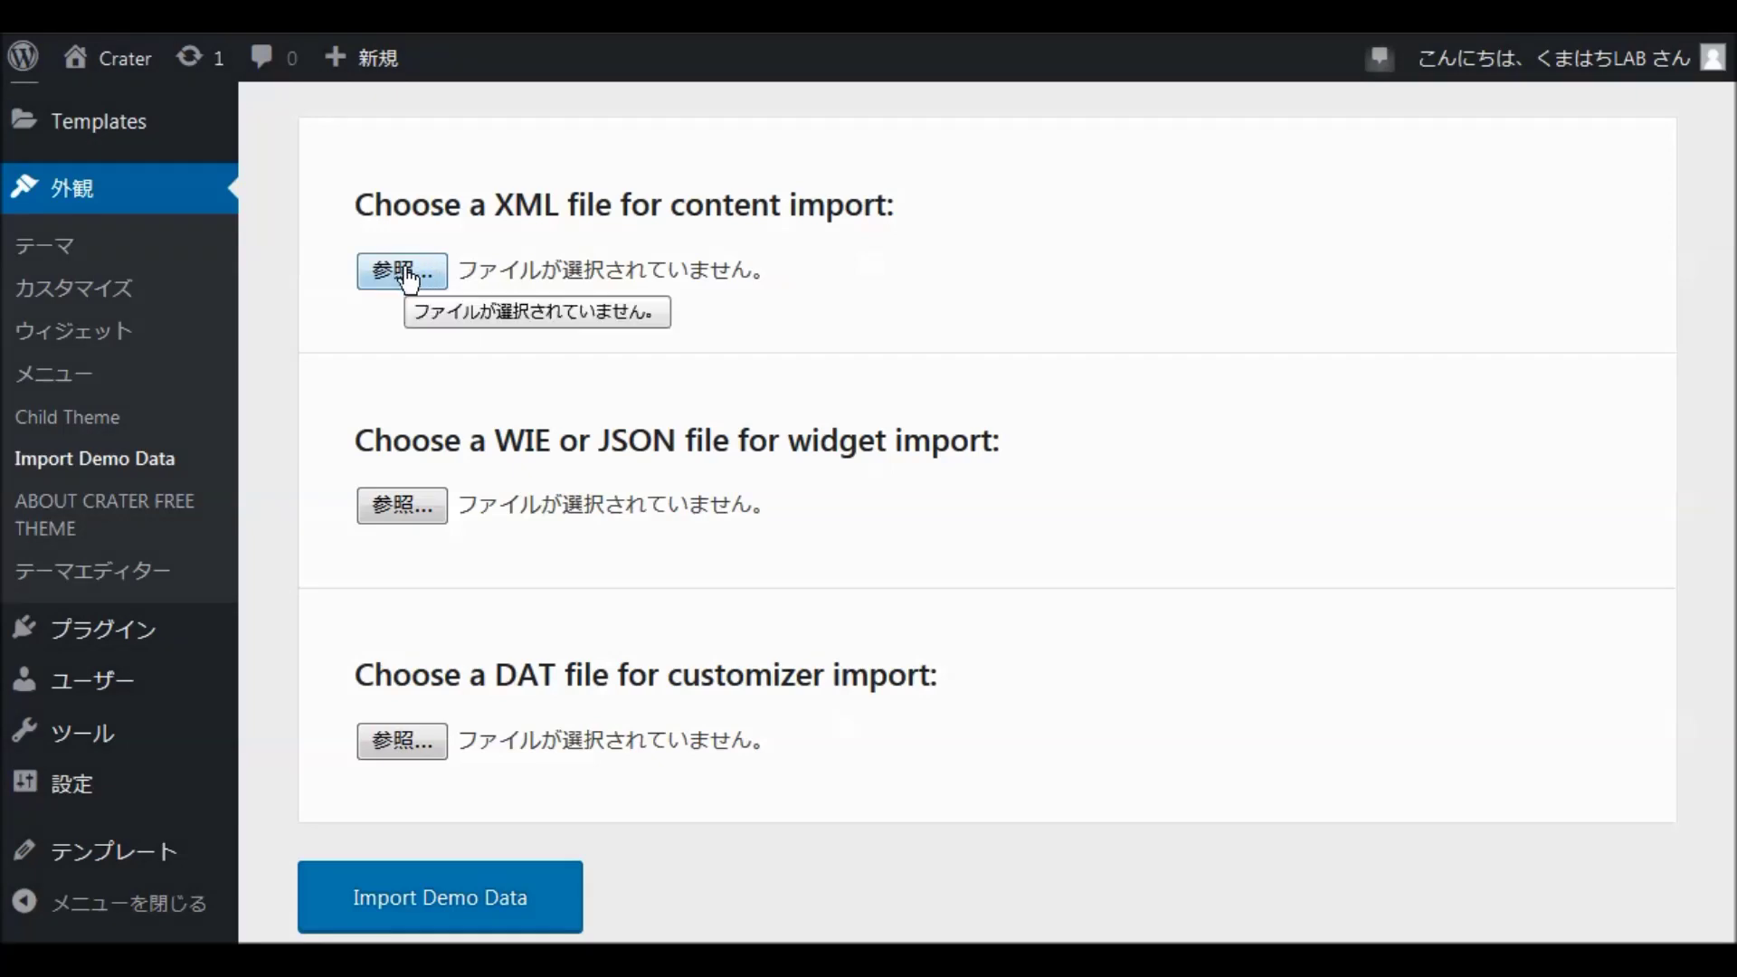
pyautogui.click(408, 276)
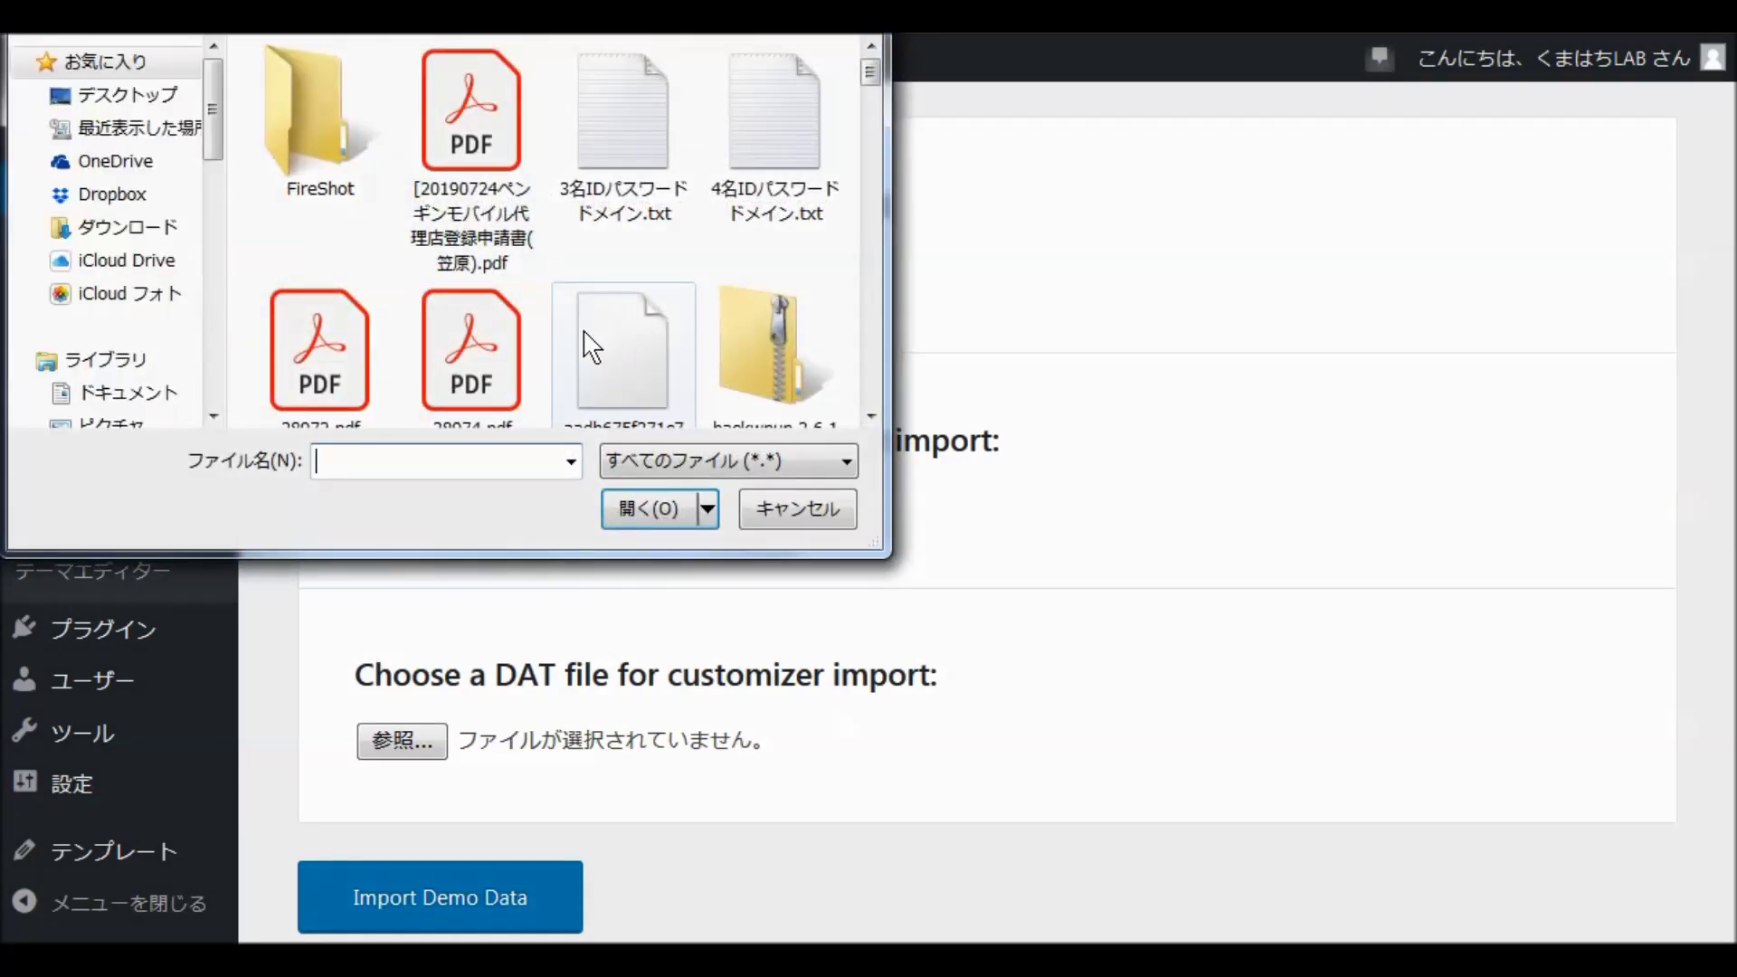
pyautogui.click(136, 95)
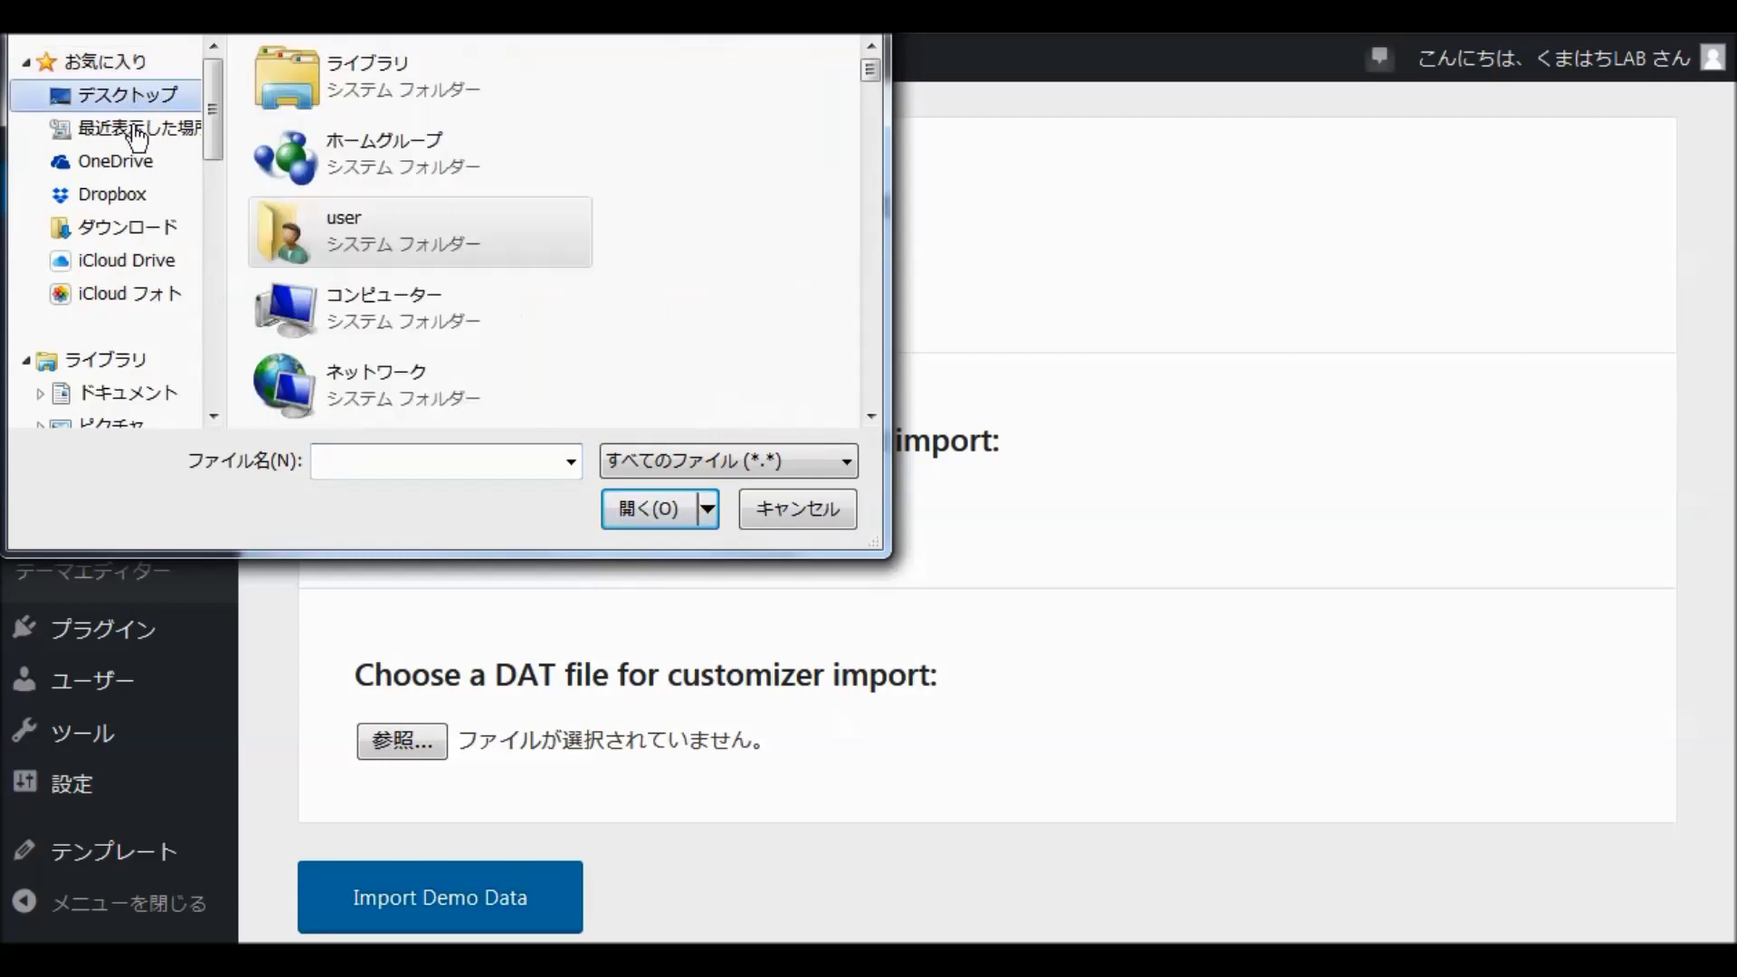
pyautogui.scroll(-15, 687, 257)
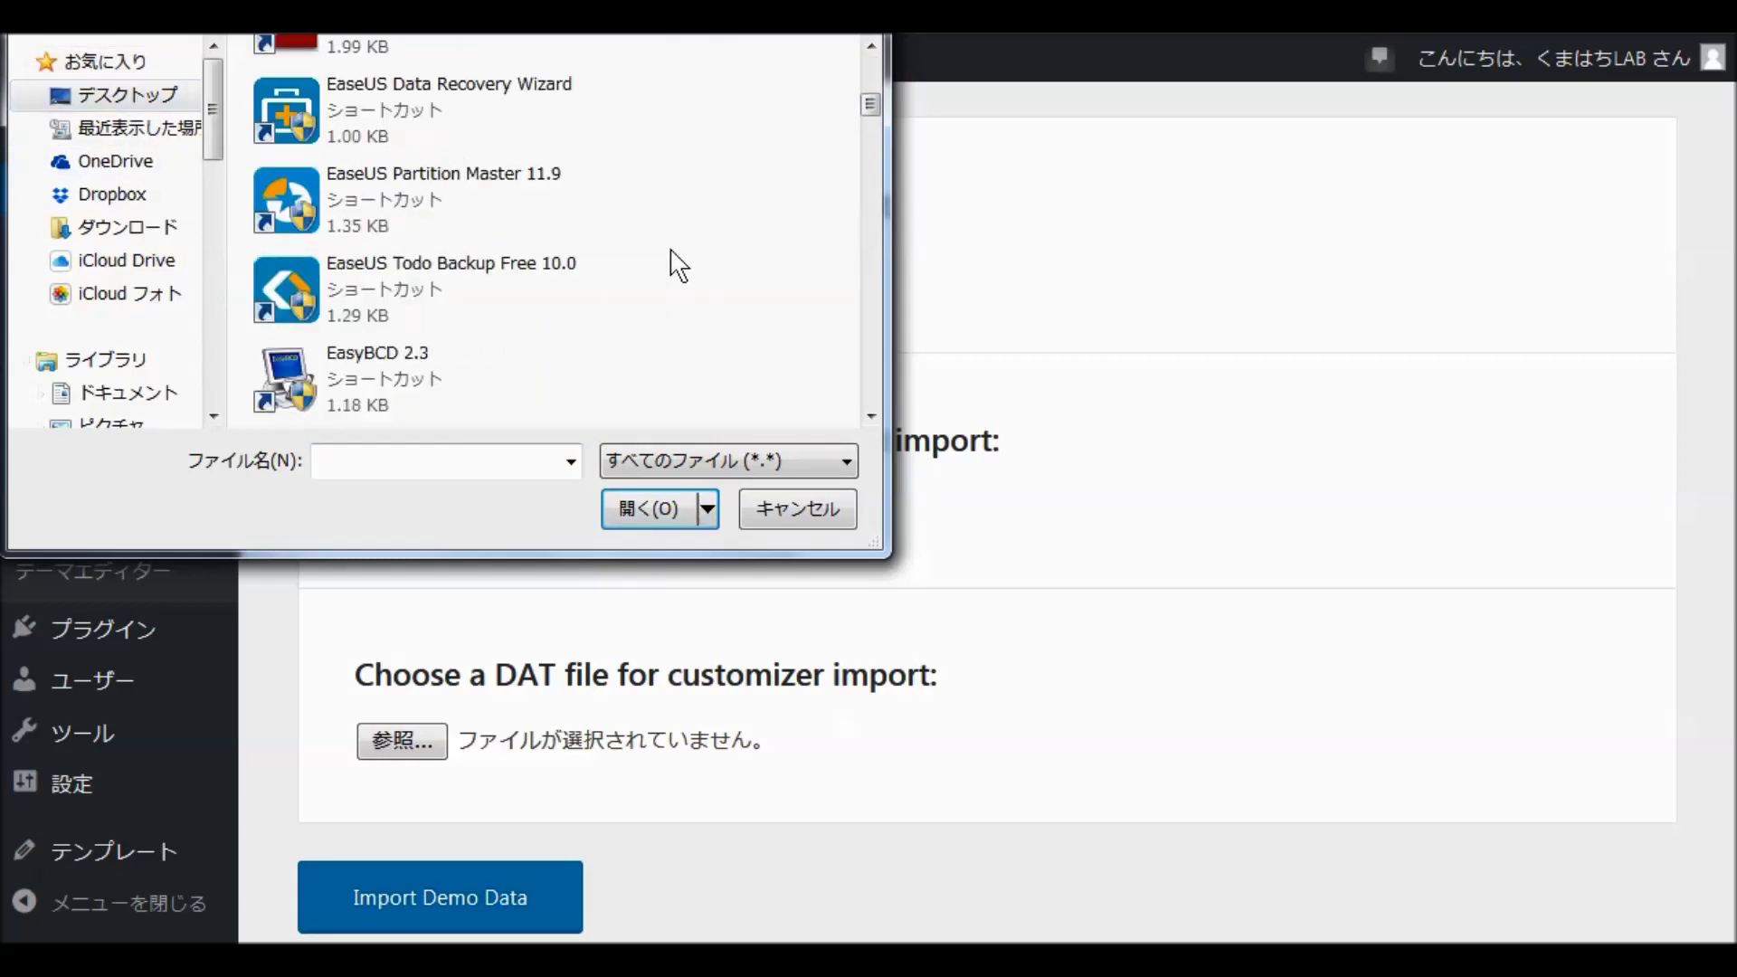
pyautogui.scroll(-5, 659, 288)
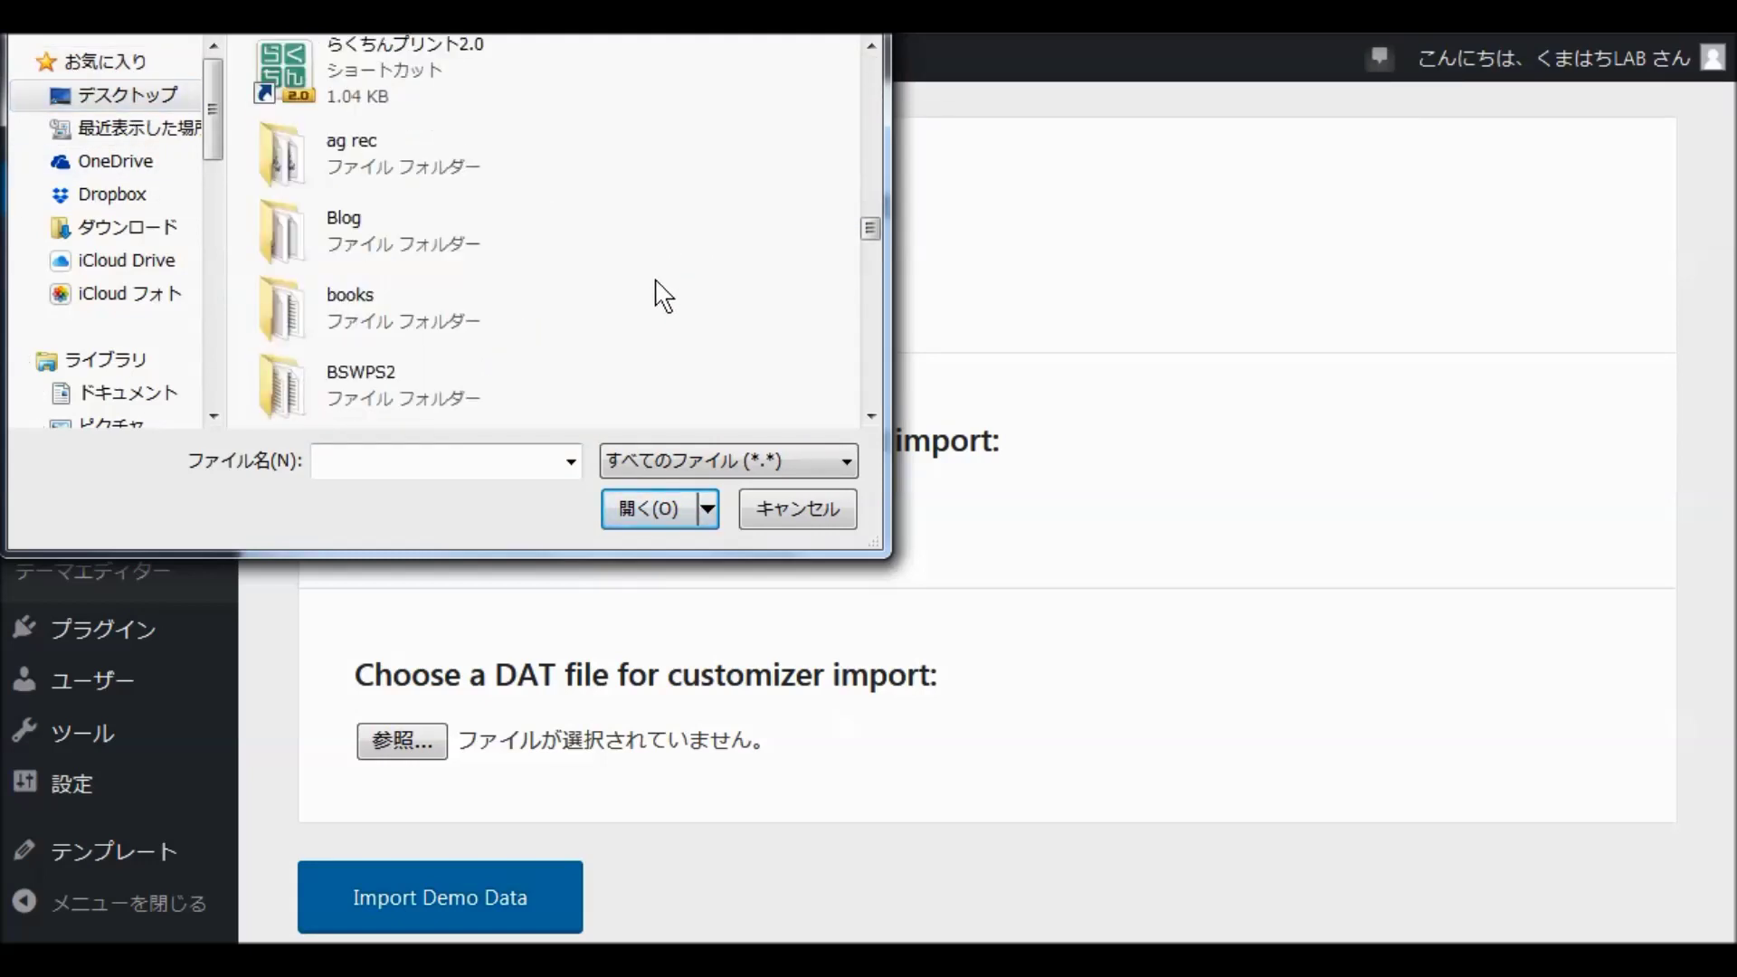
pyautogui.scroll(-3, 630, 310)
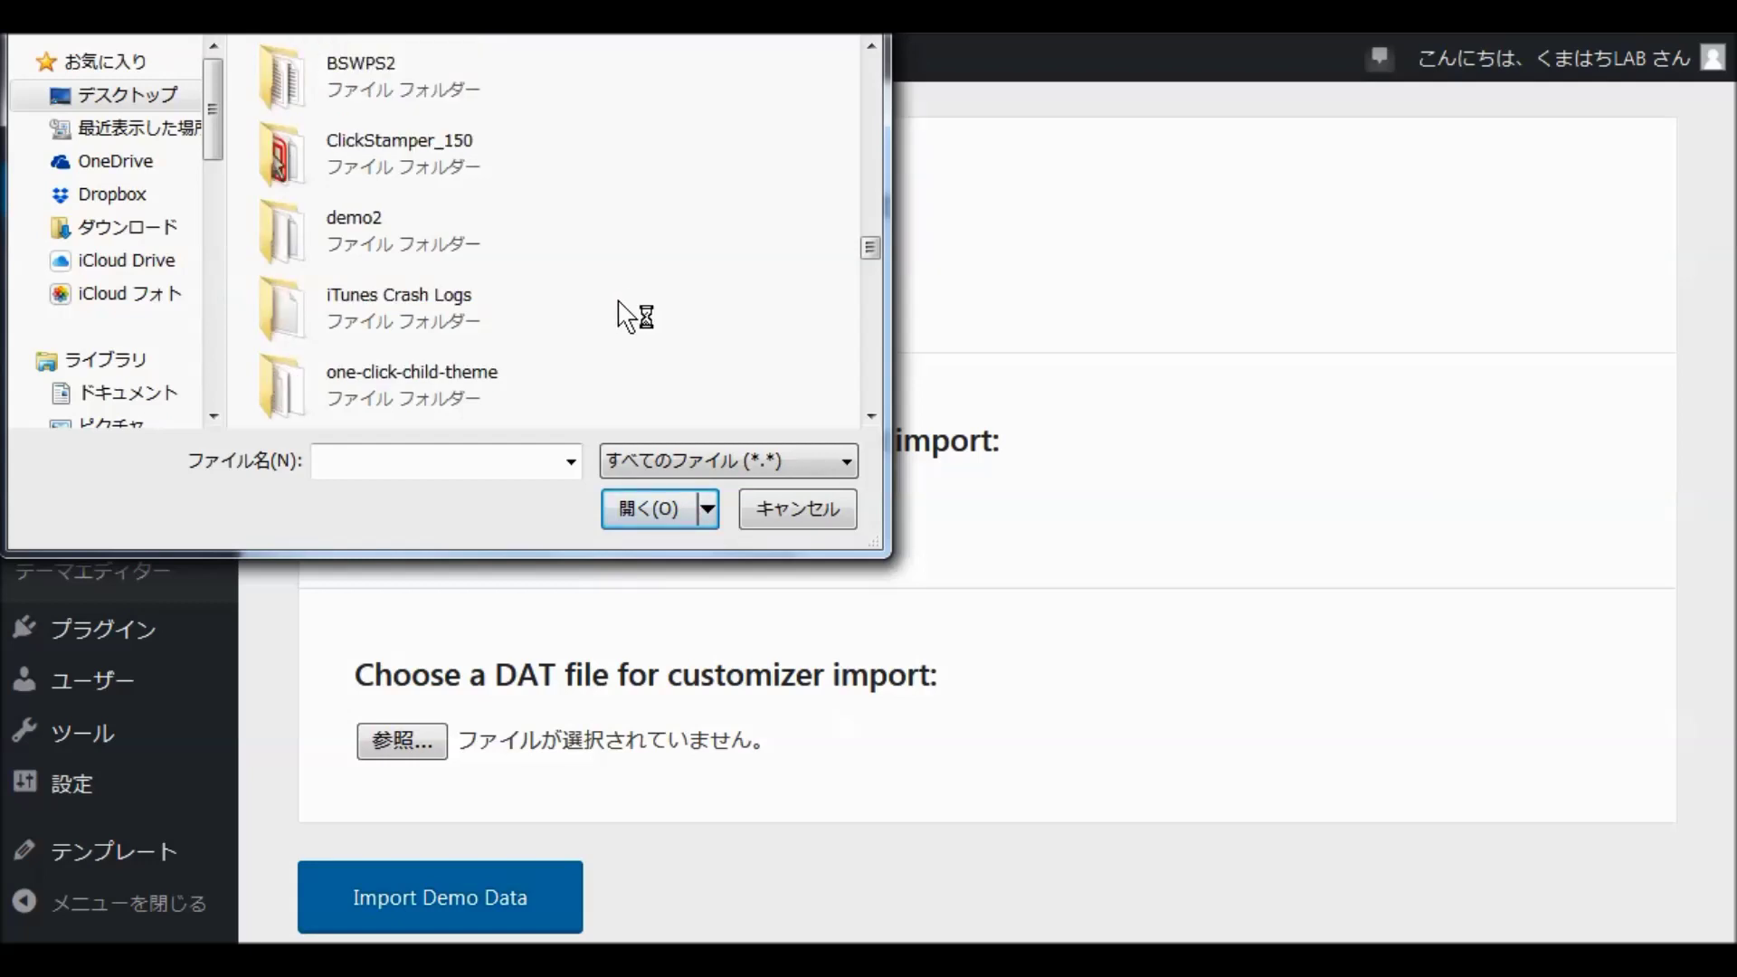
pyautogui.doubleClick(365, 222)
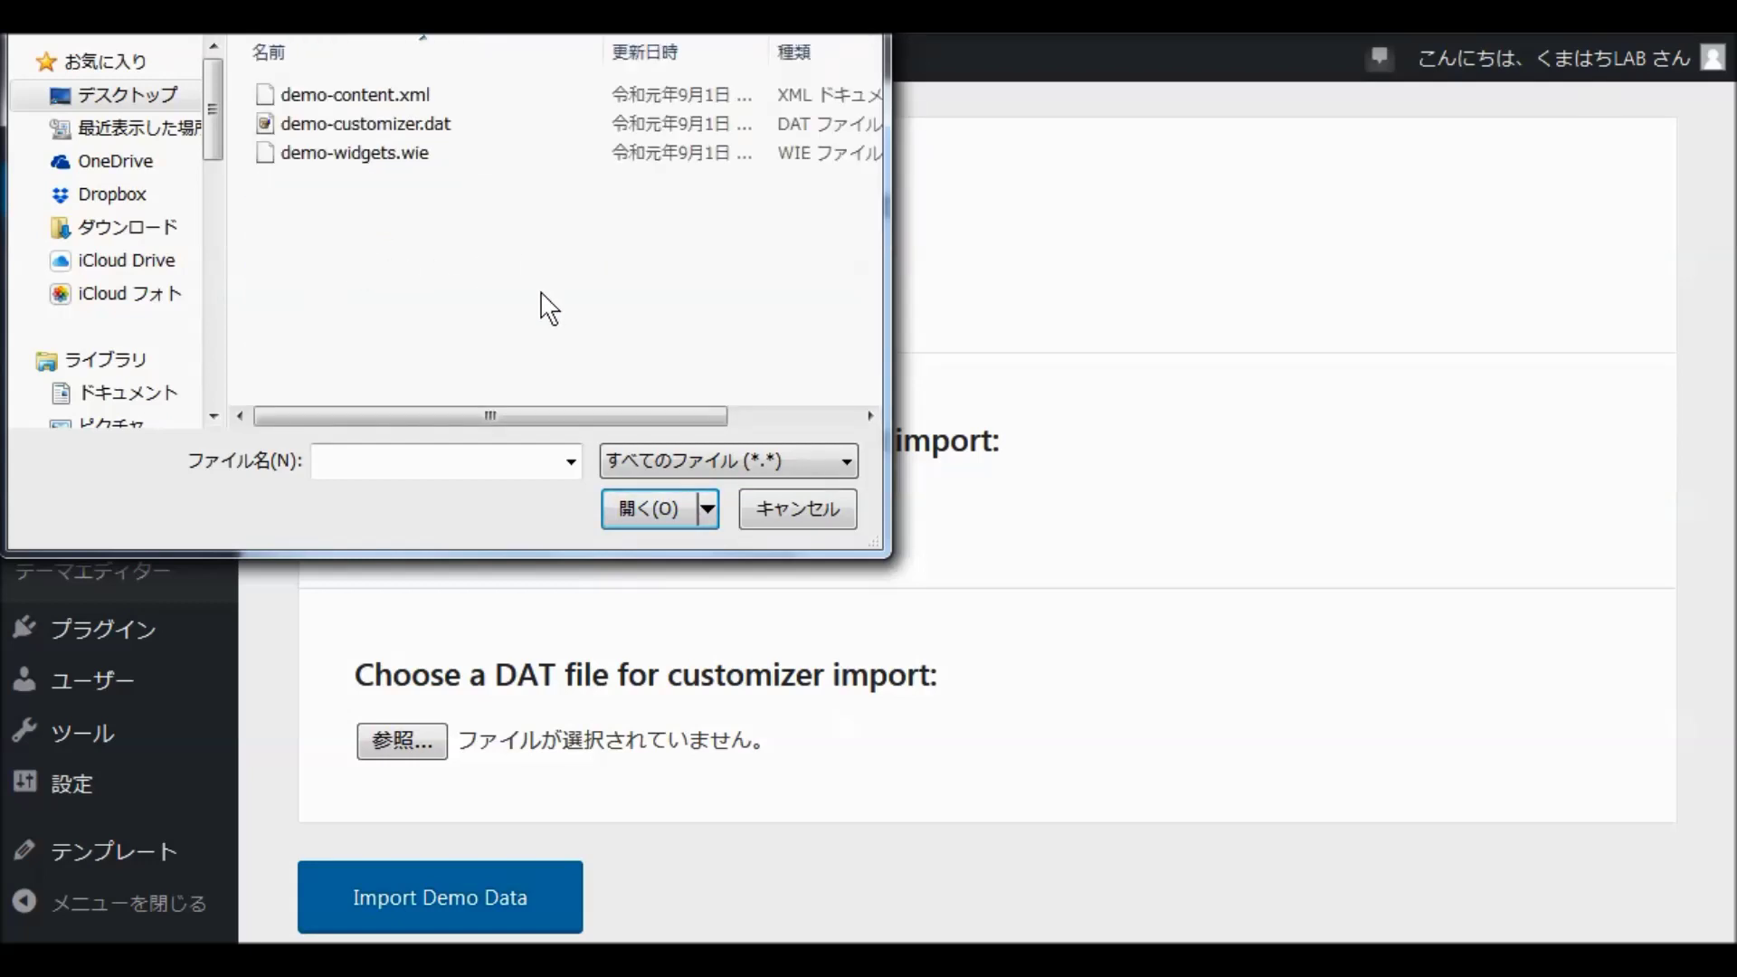
pyautogui.doubleClick(375, 94)
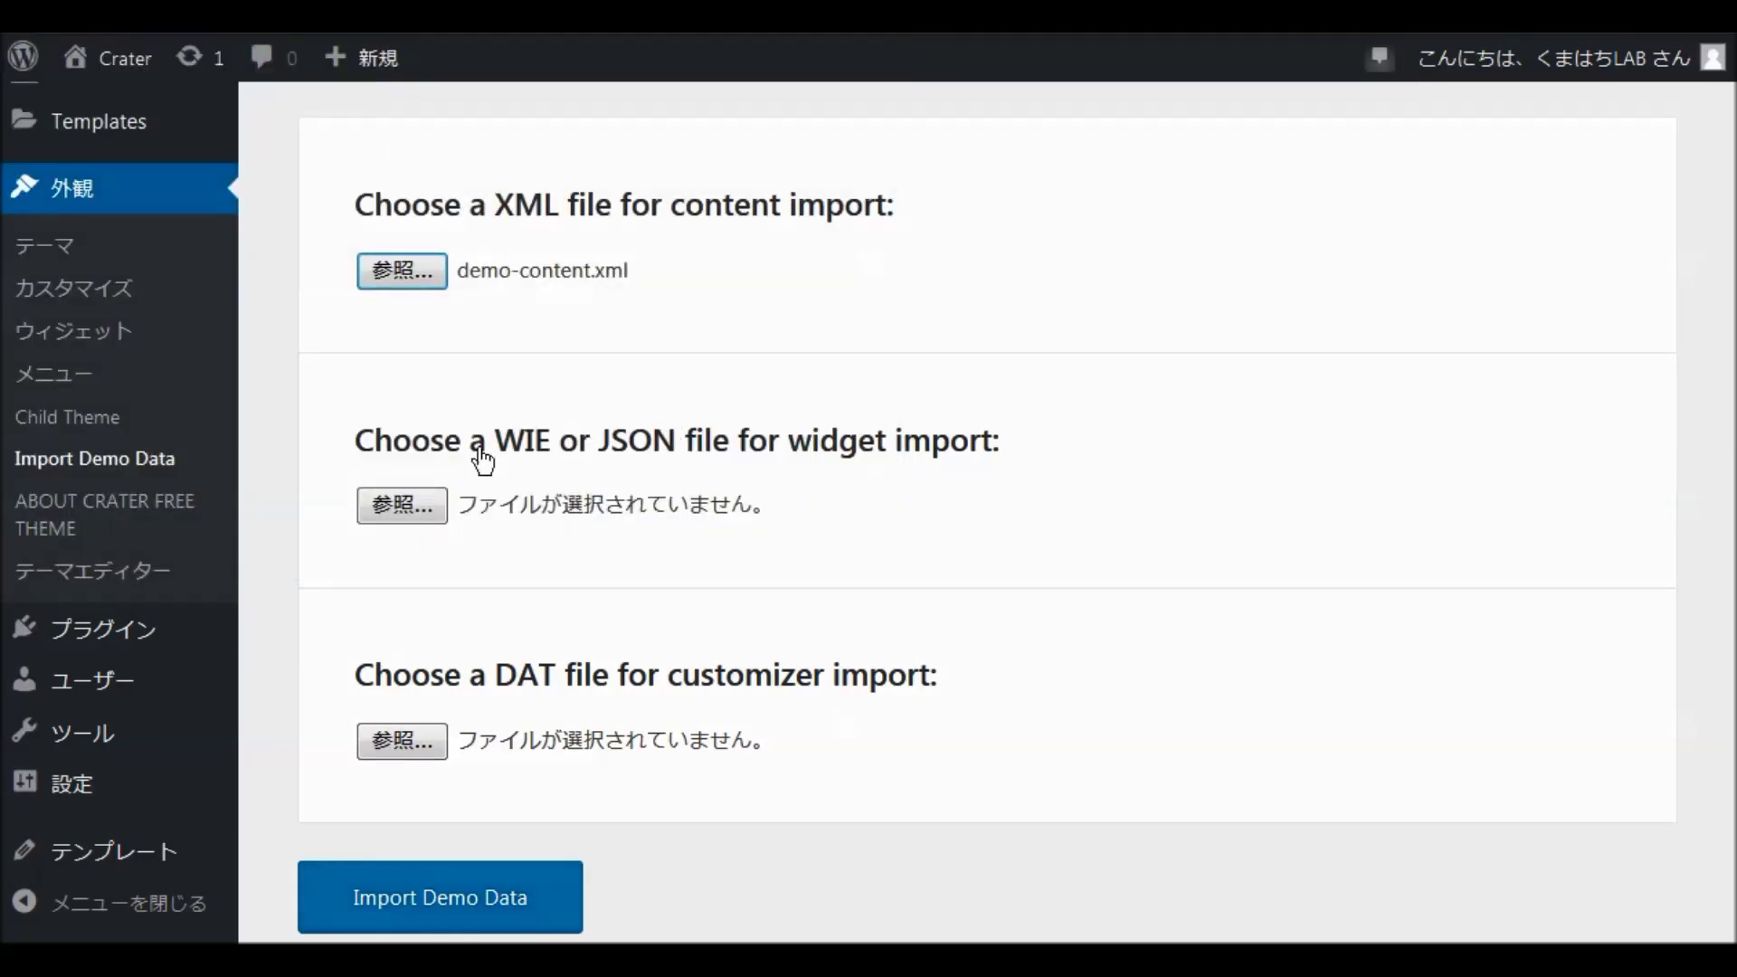
# Choose demo-widgets.wie as the widget import file and demo-customizer.dat as the customizer import file.
pyautogui.click(407, 507)
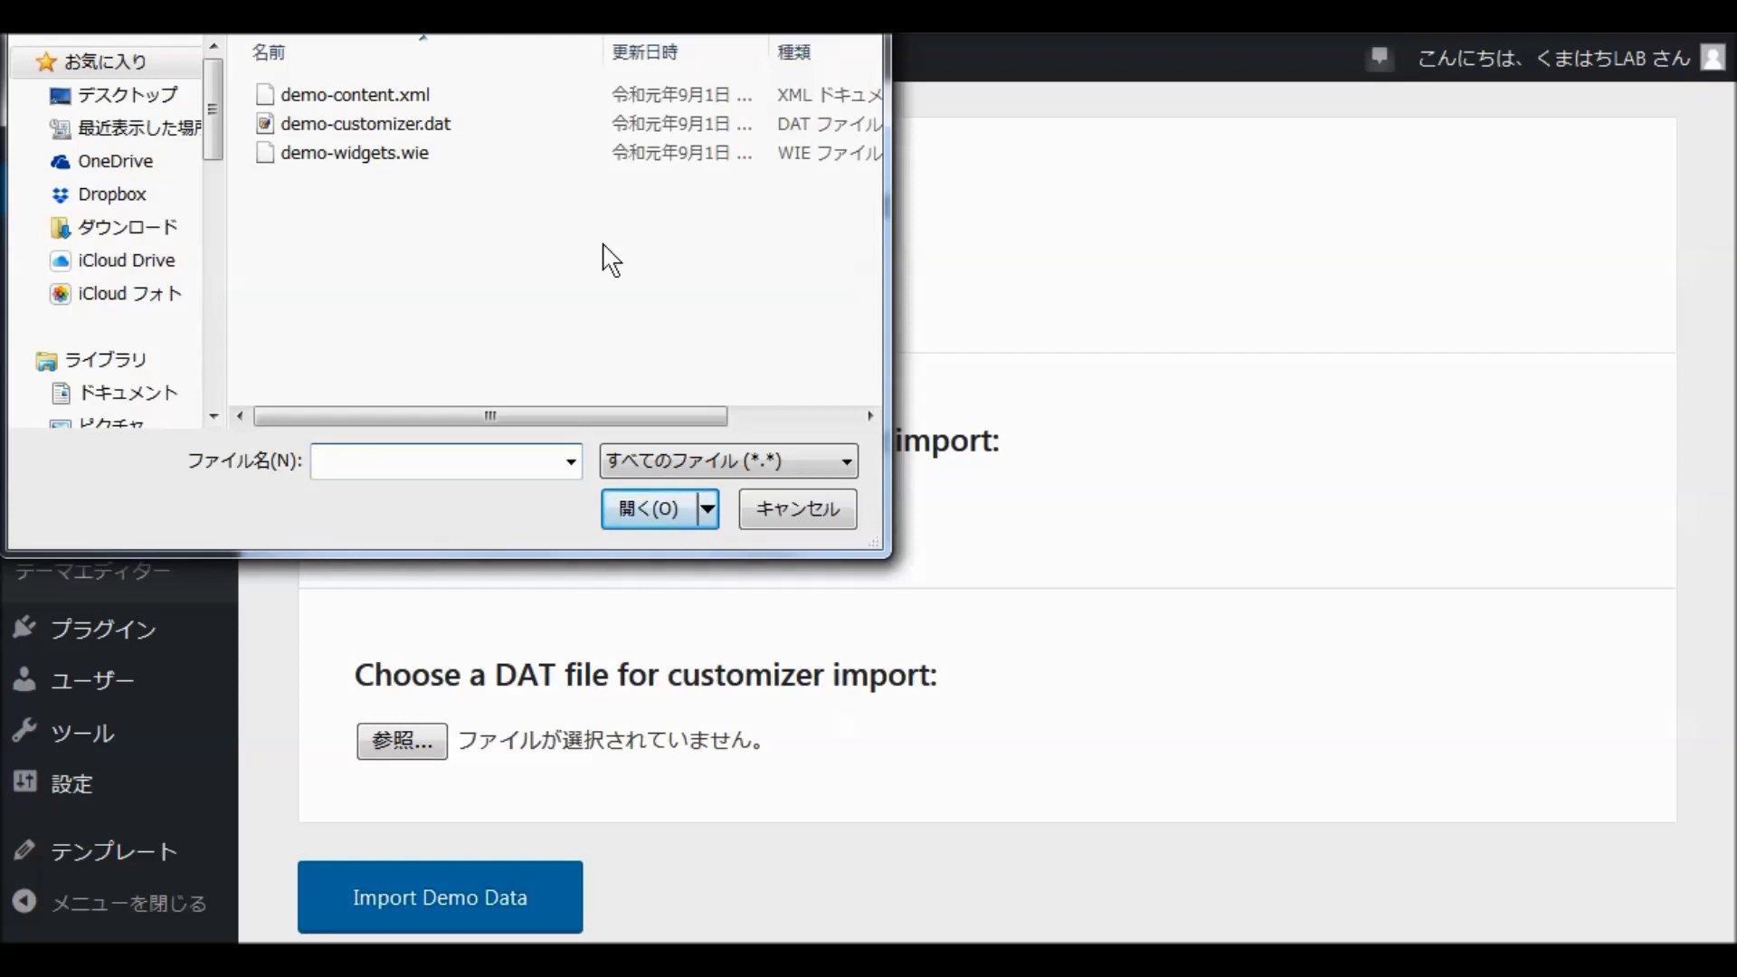
pyautogui.click(367, 159)
pyautogui.doubleClick(368, 161)
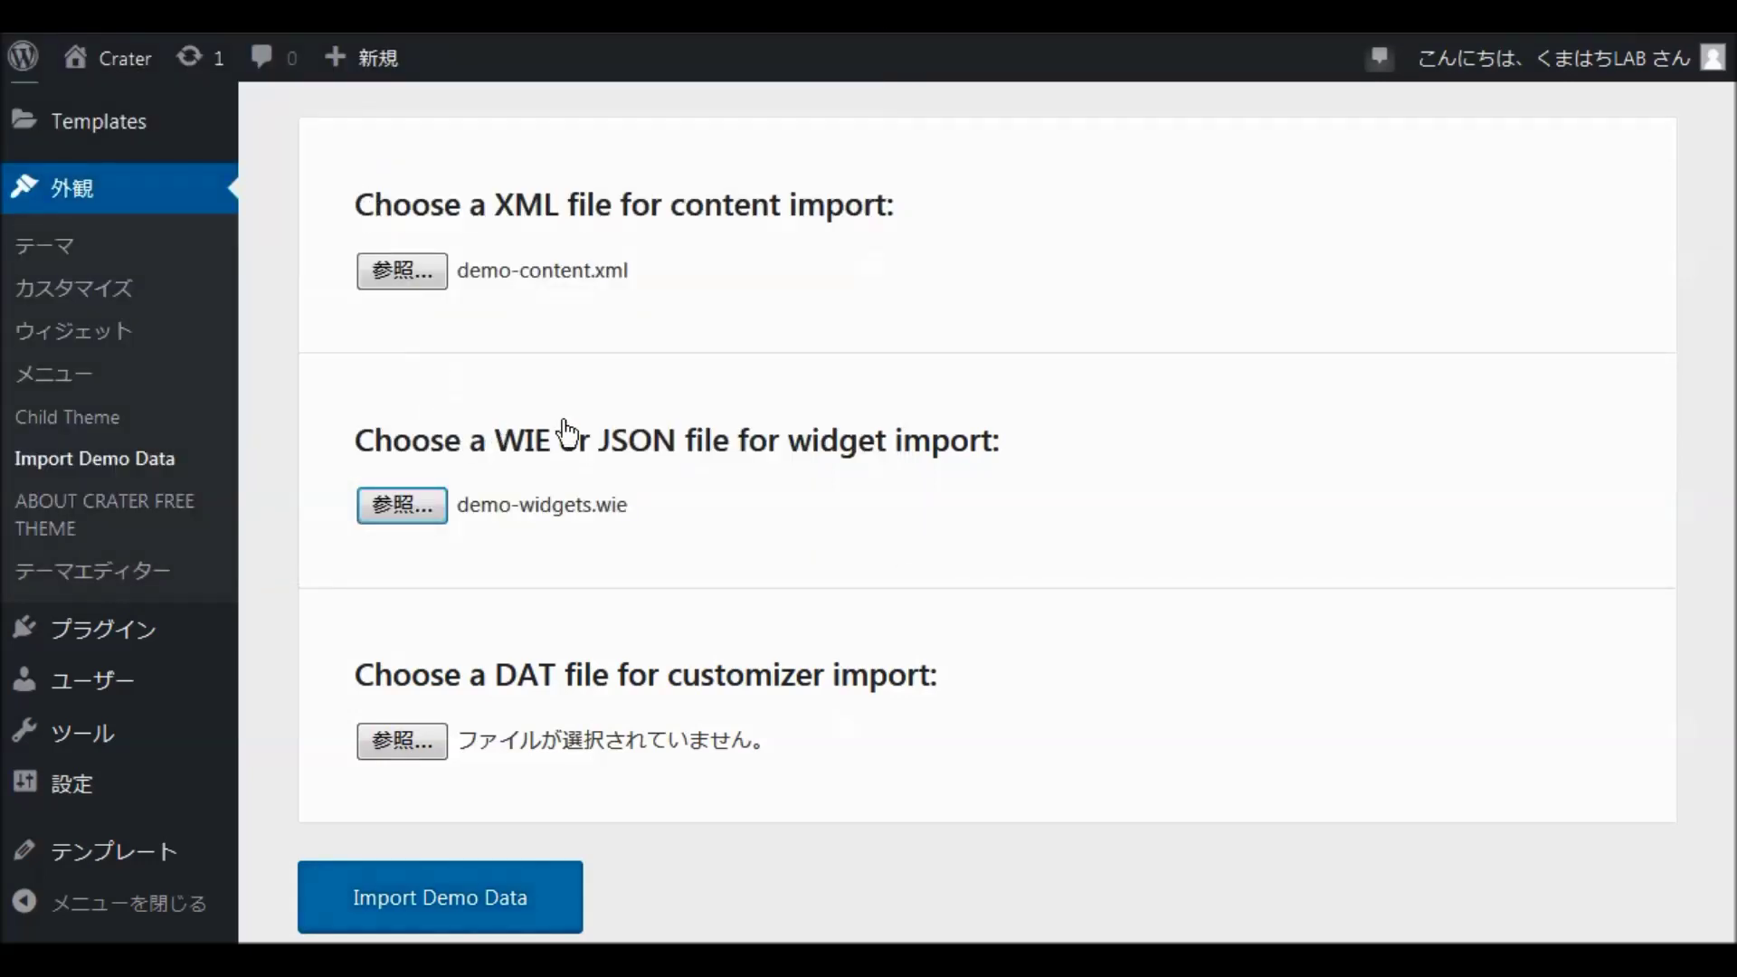
pyautogui.click(410, 755)
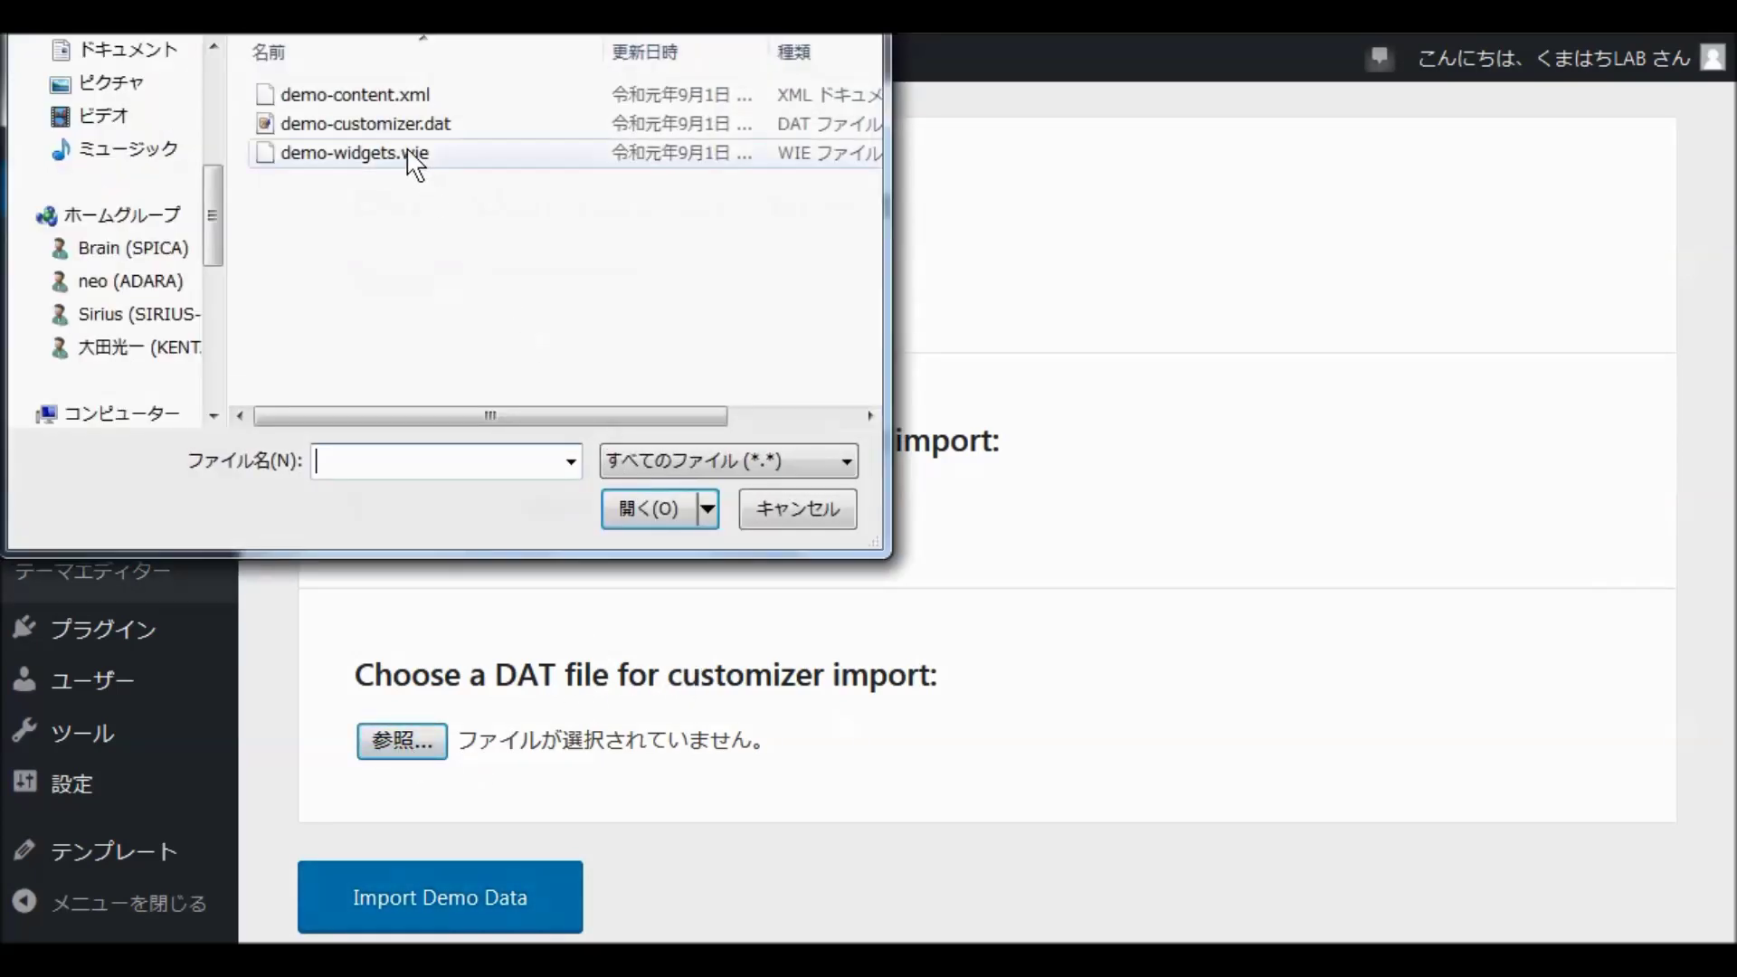
pyautogui.doubleClick(362, 121)
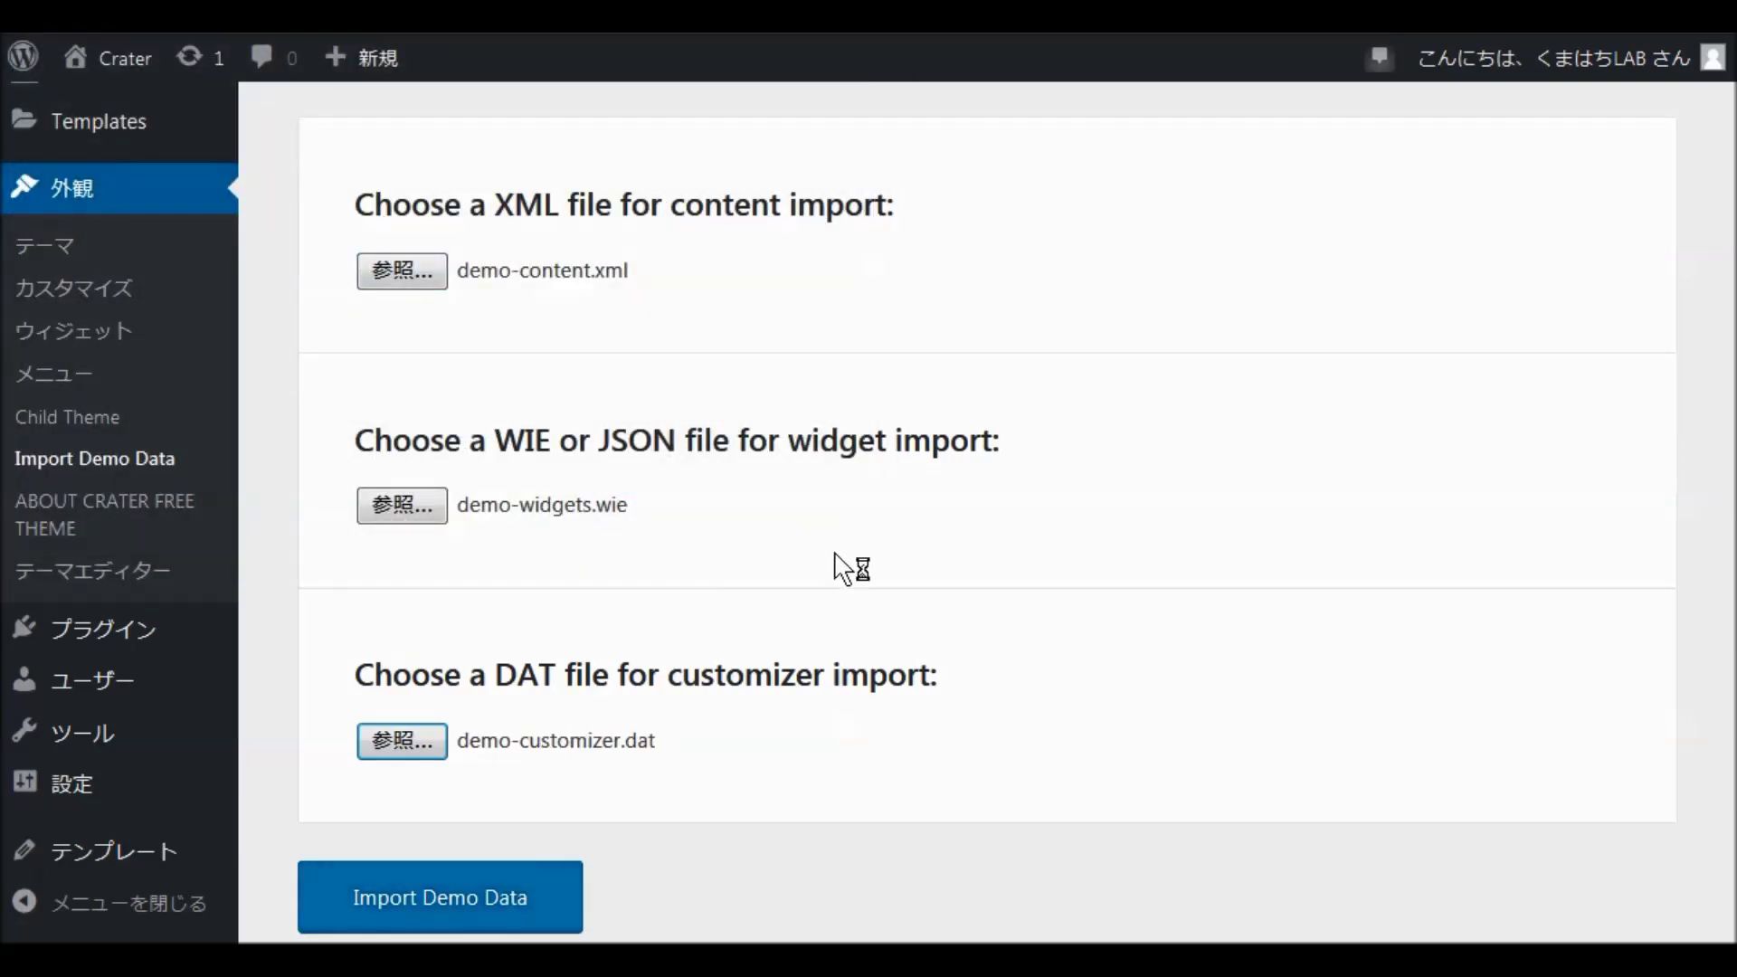
# Run the demo data import with the three chosen files and check the import's outcome message.
pyautogui.scroll(-2, 711, 752)
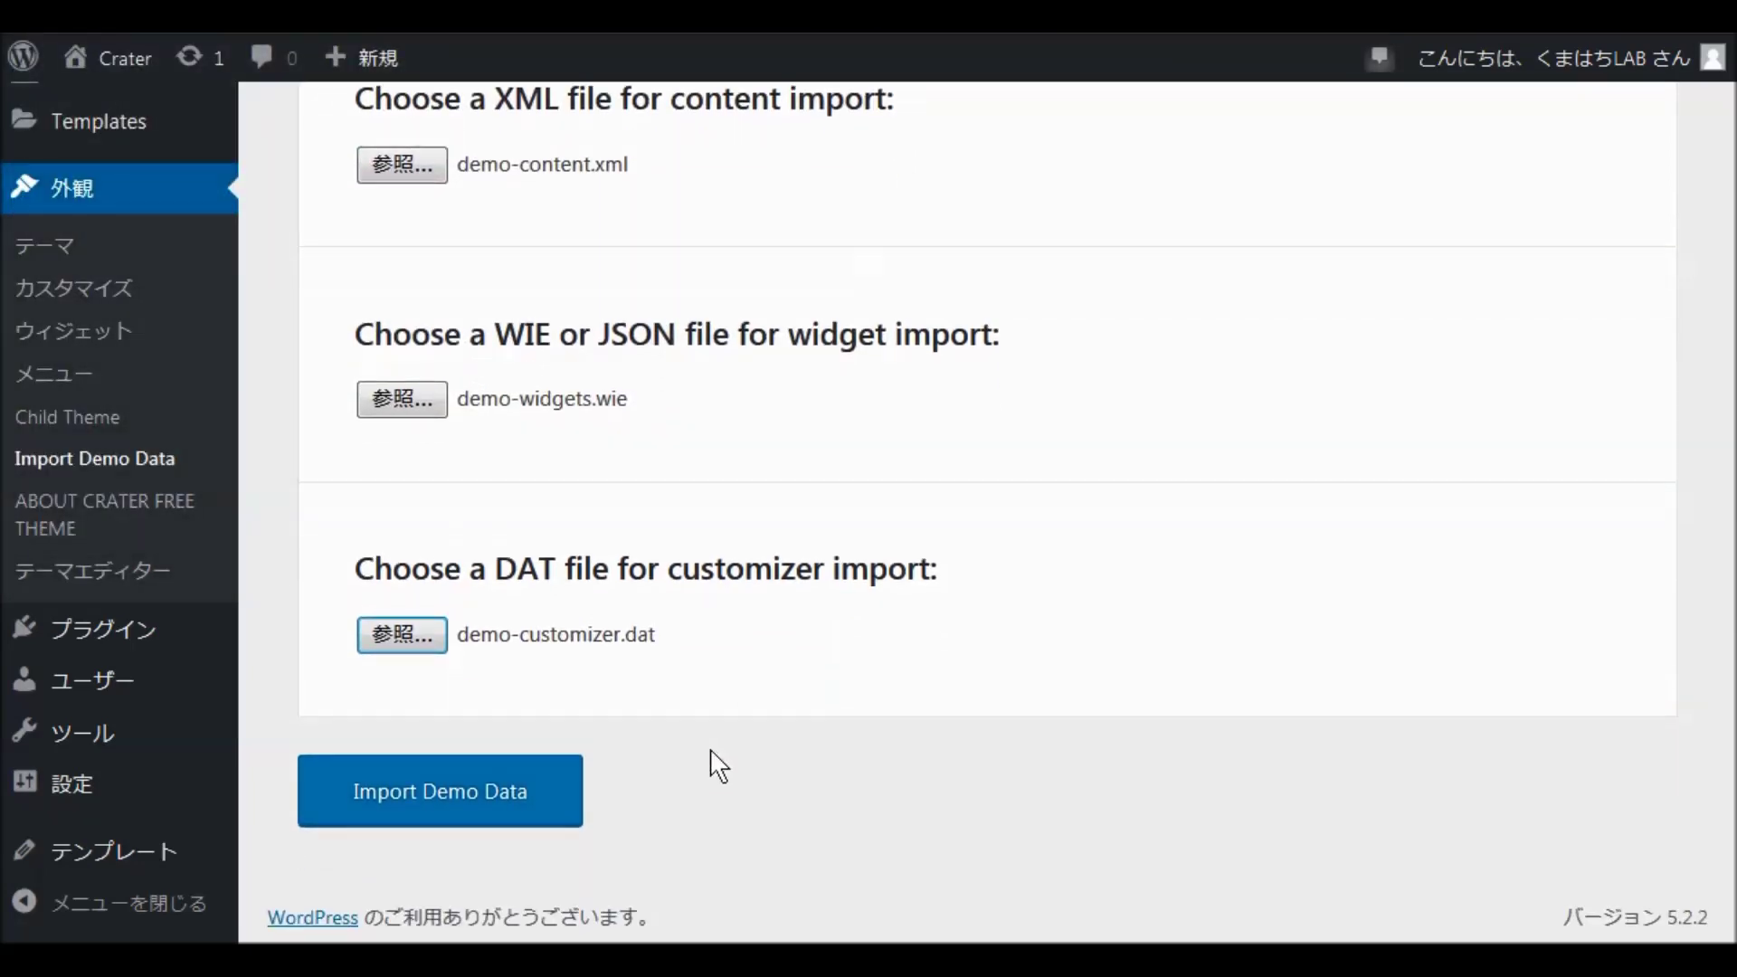
pyautogui.click(479, 811)
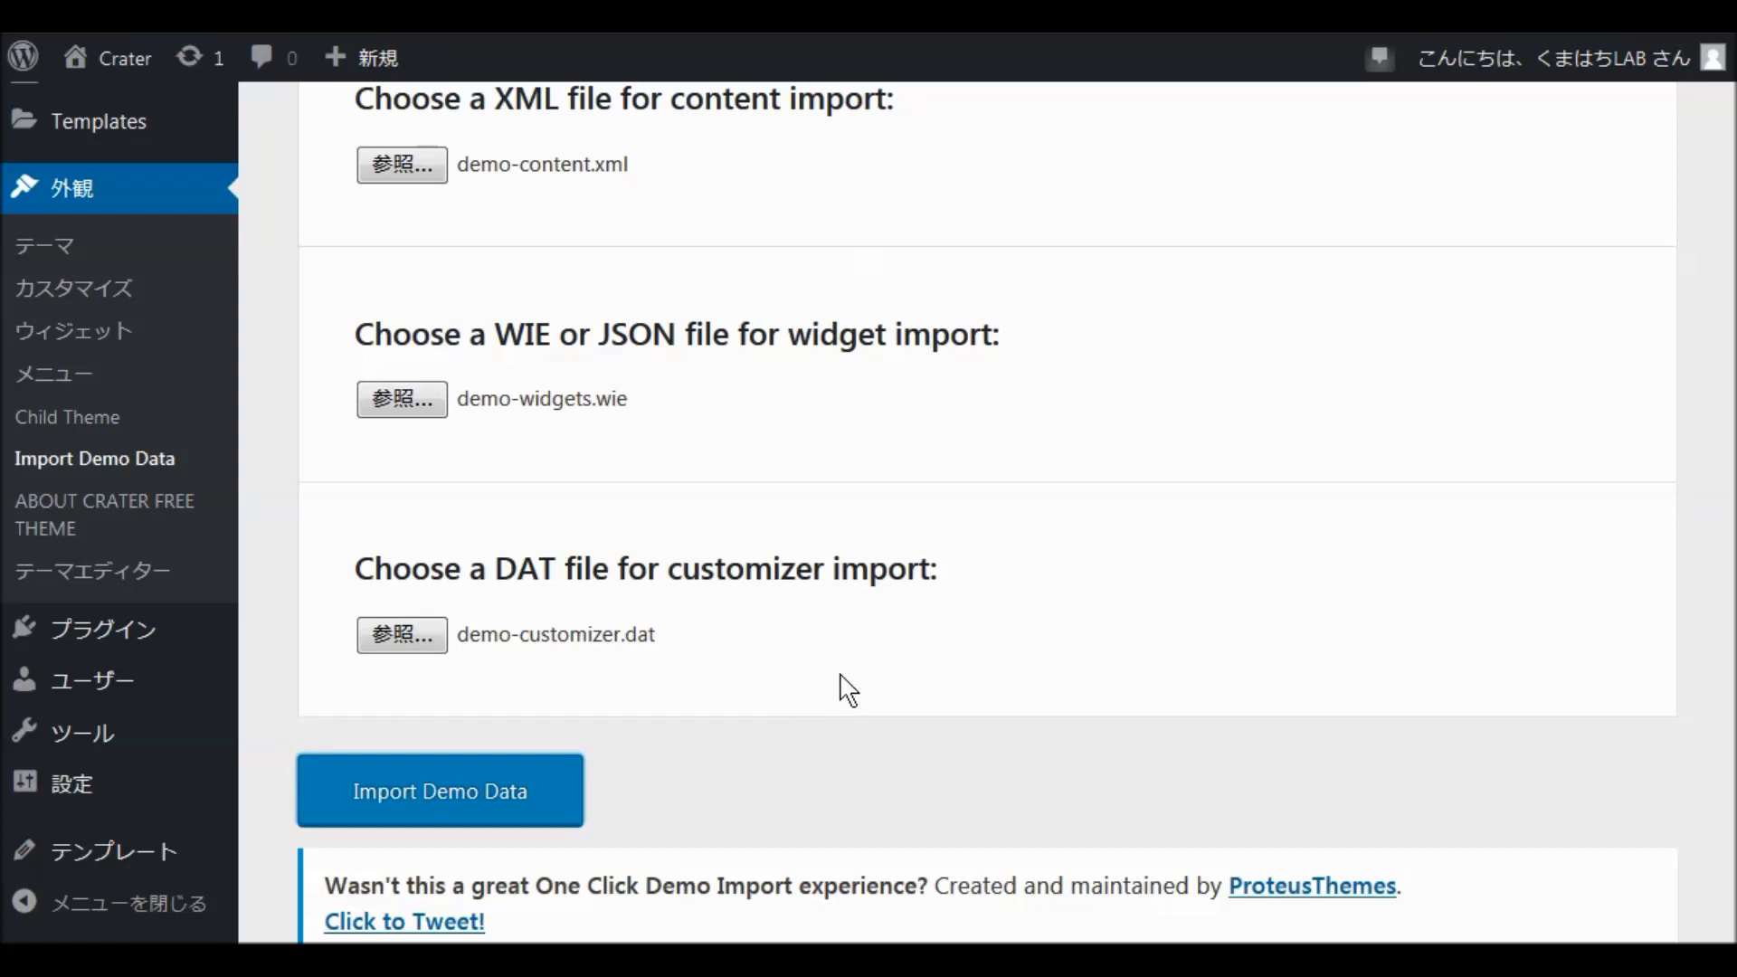
pyautogui.scroll(-3, 832, 678)
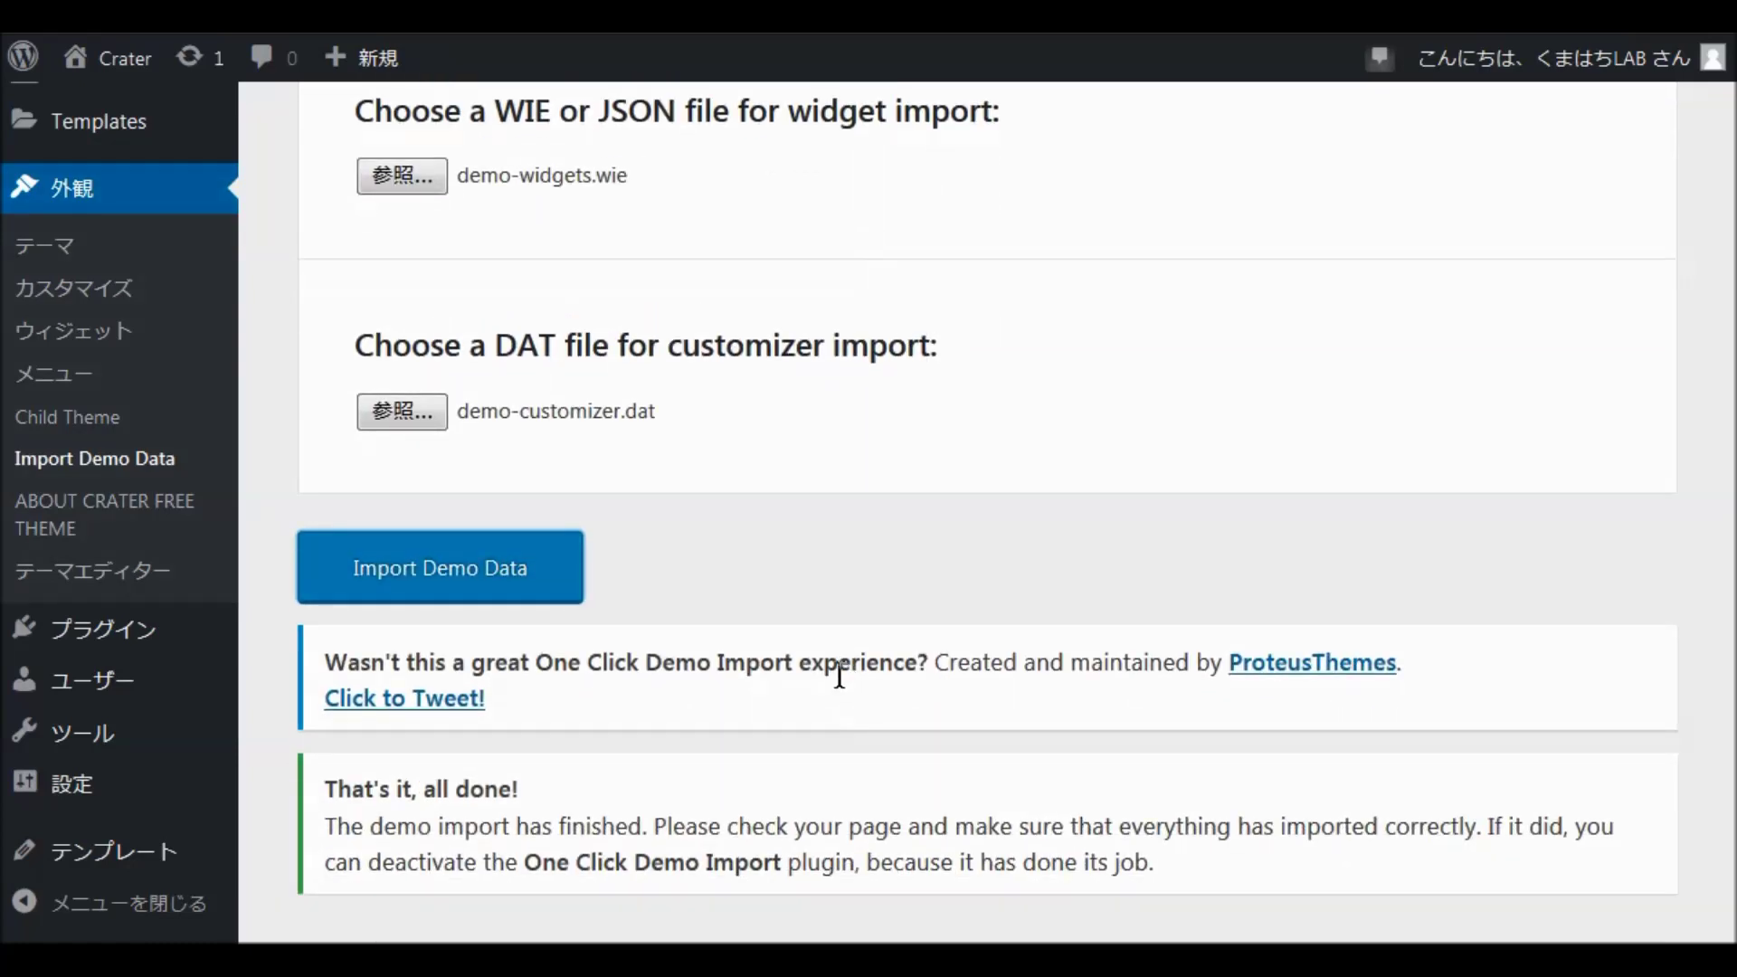
pyautogui.scroll(-1, 840, 674)
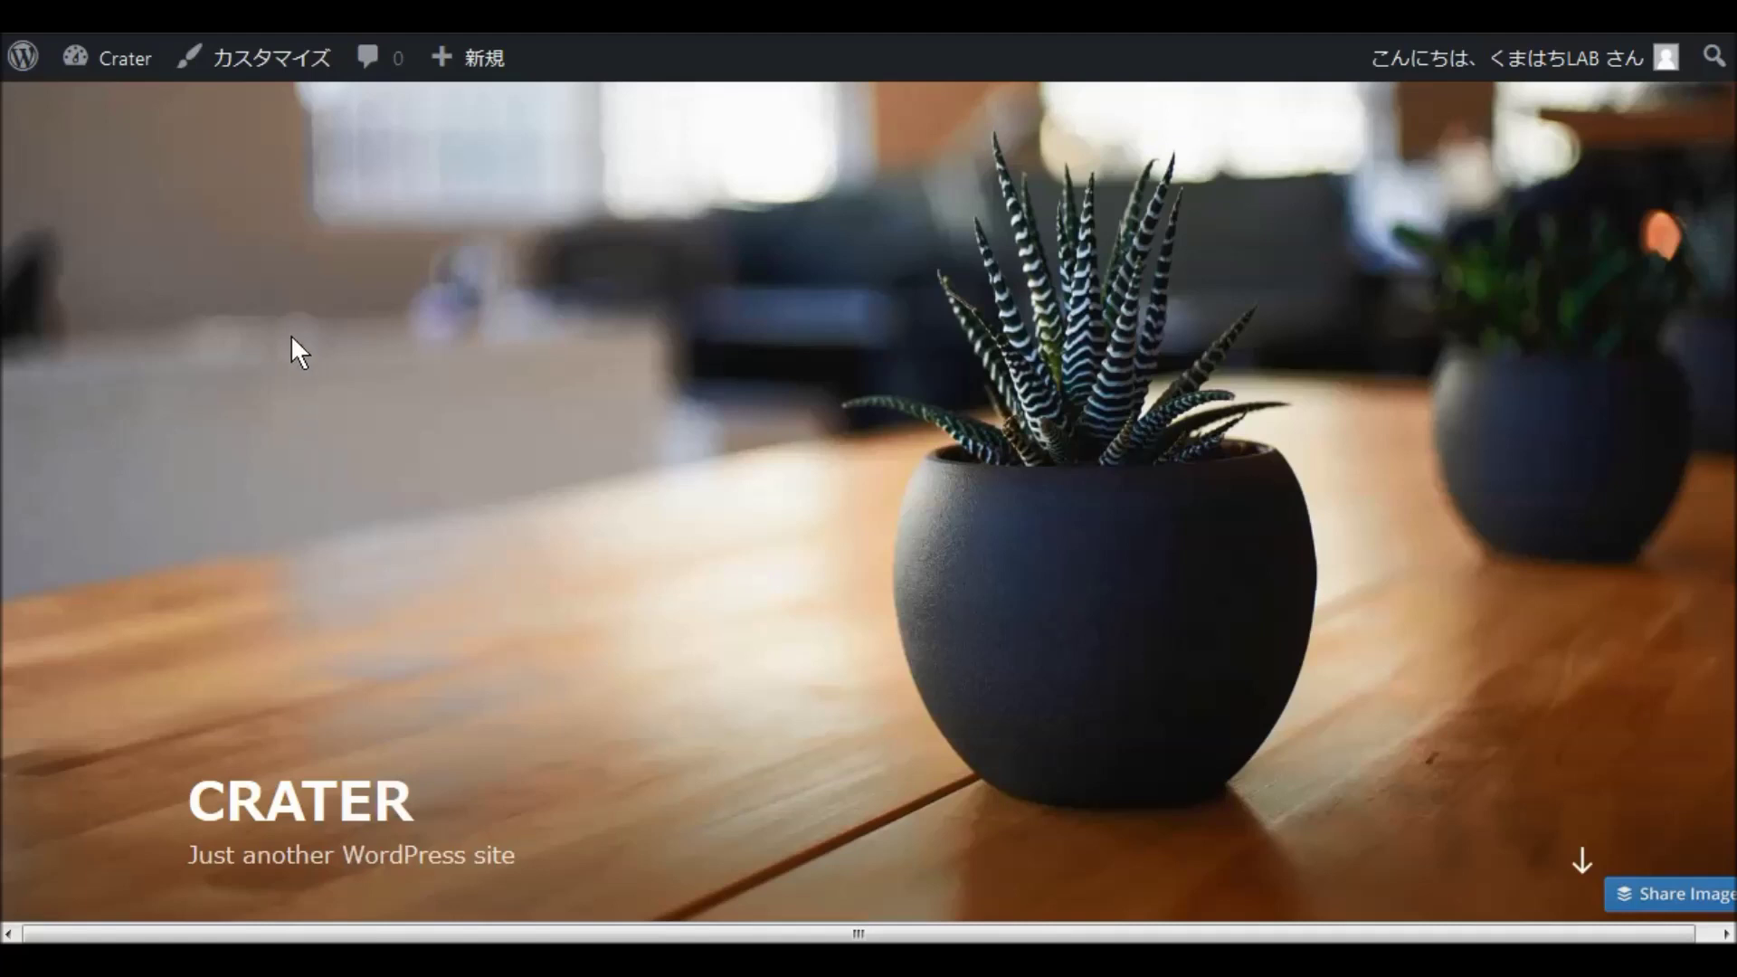
# Open the site's imported front page and examine its sections from the hero image through About Us and the gallery to the client logos.
pyautogui.click(135, 60)
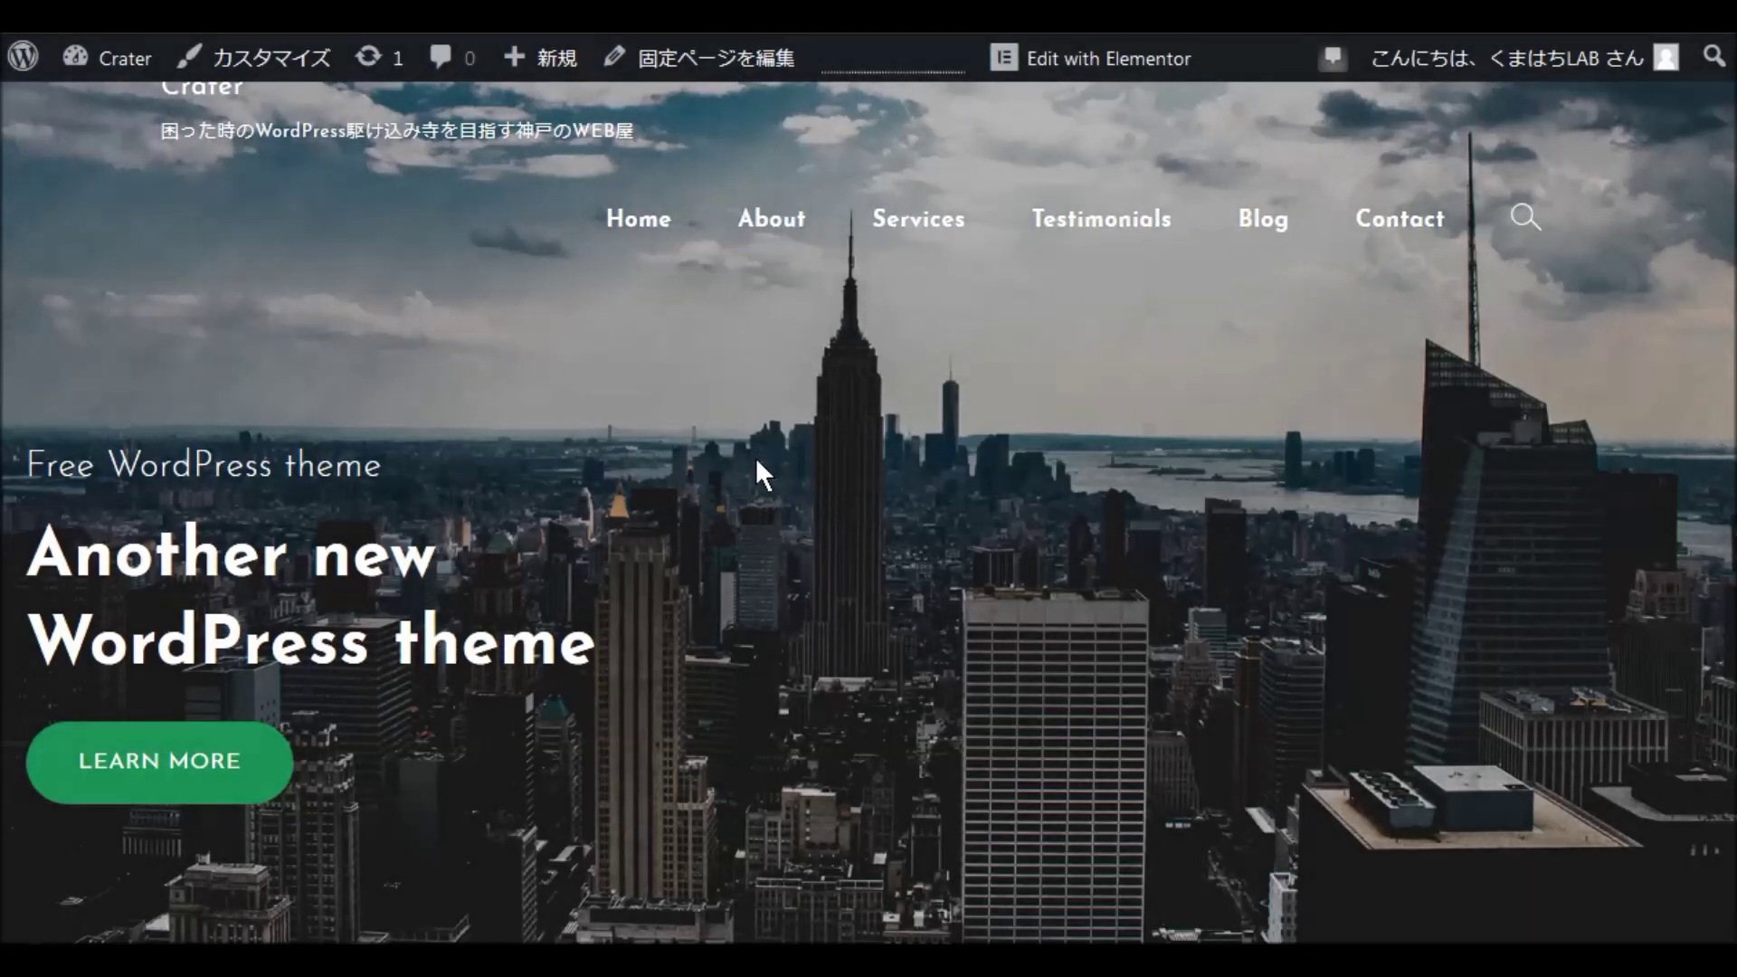
pyautogui.scroll(-10, 751, 467)
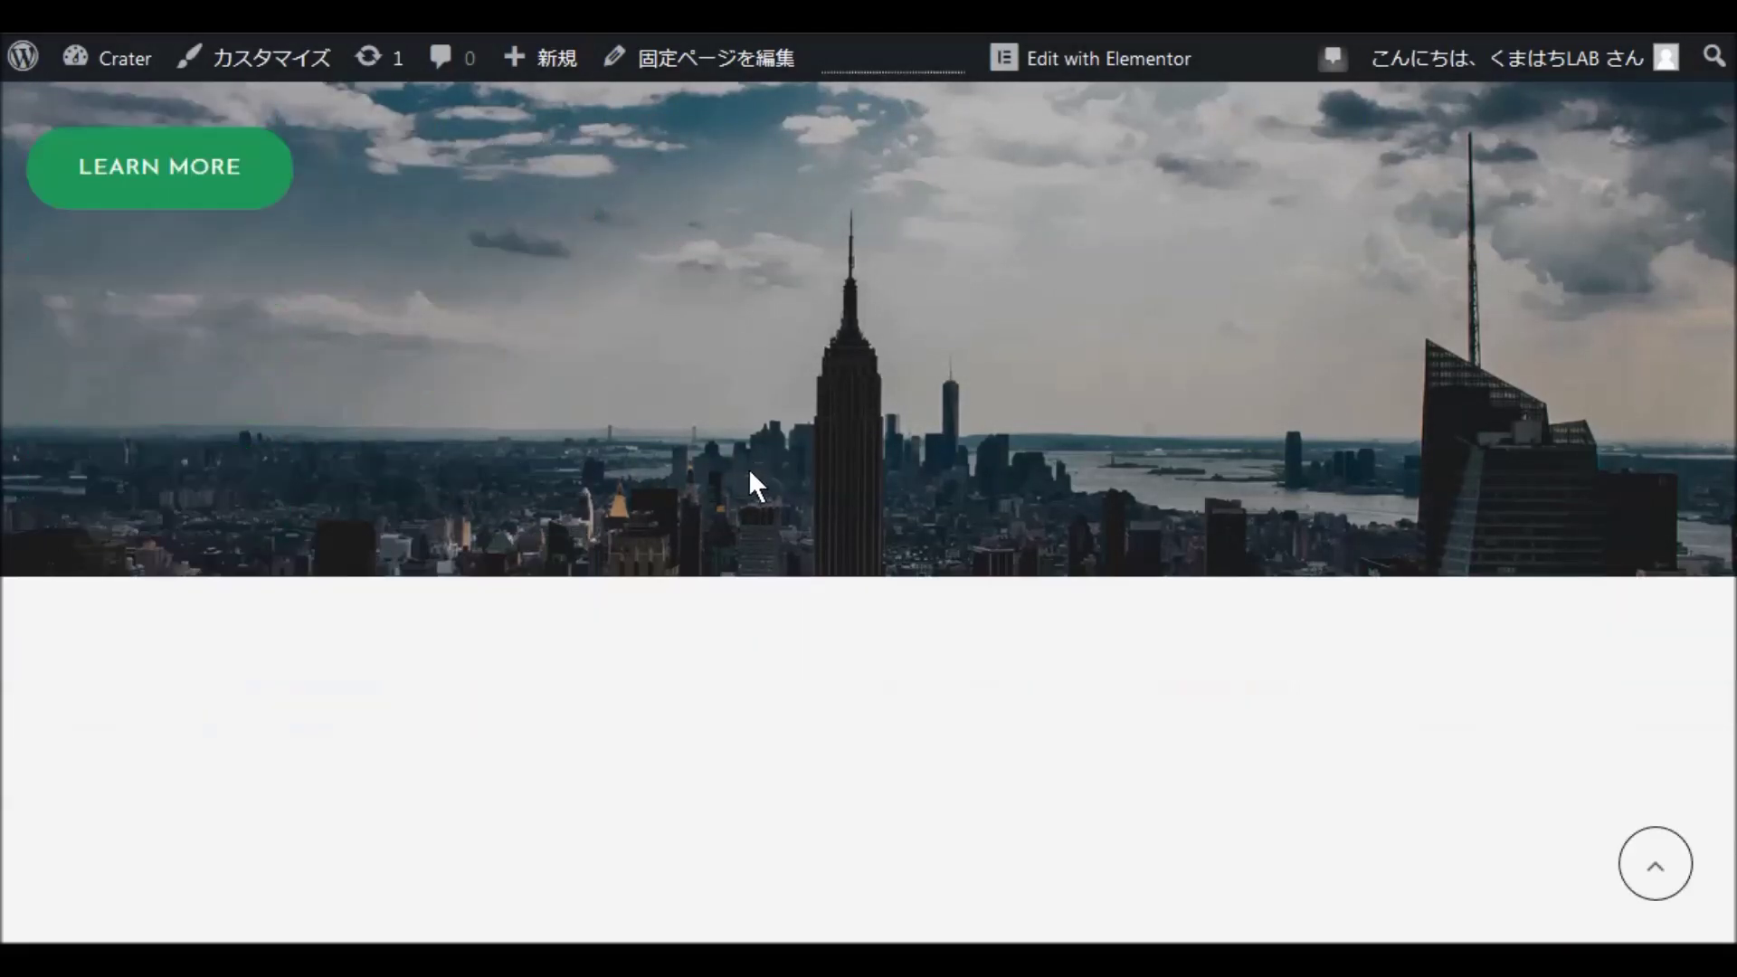
pyautogui.scroll(-8, 757, 486)
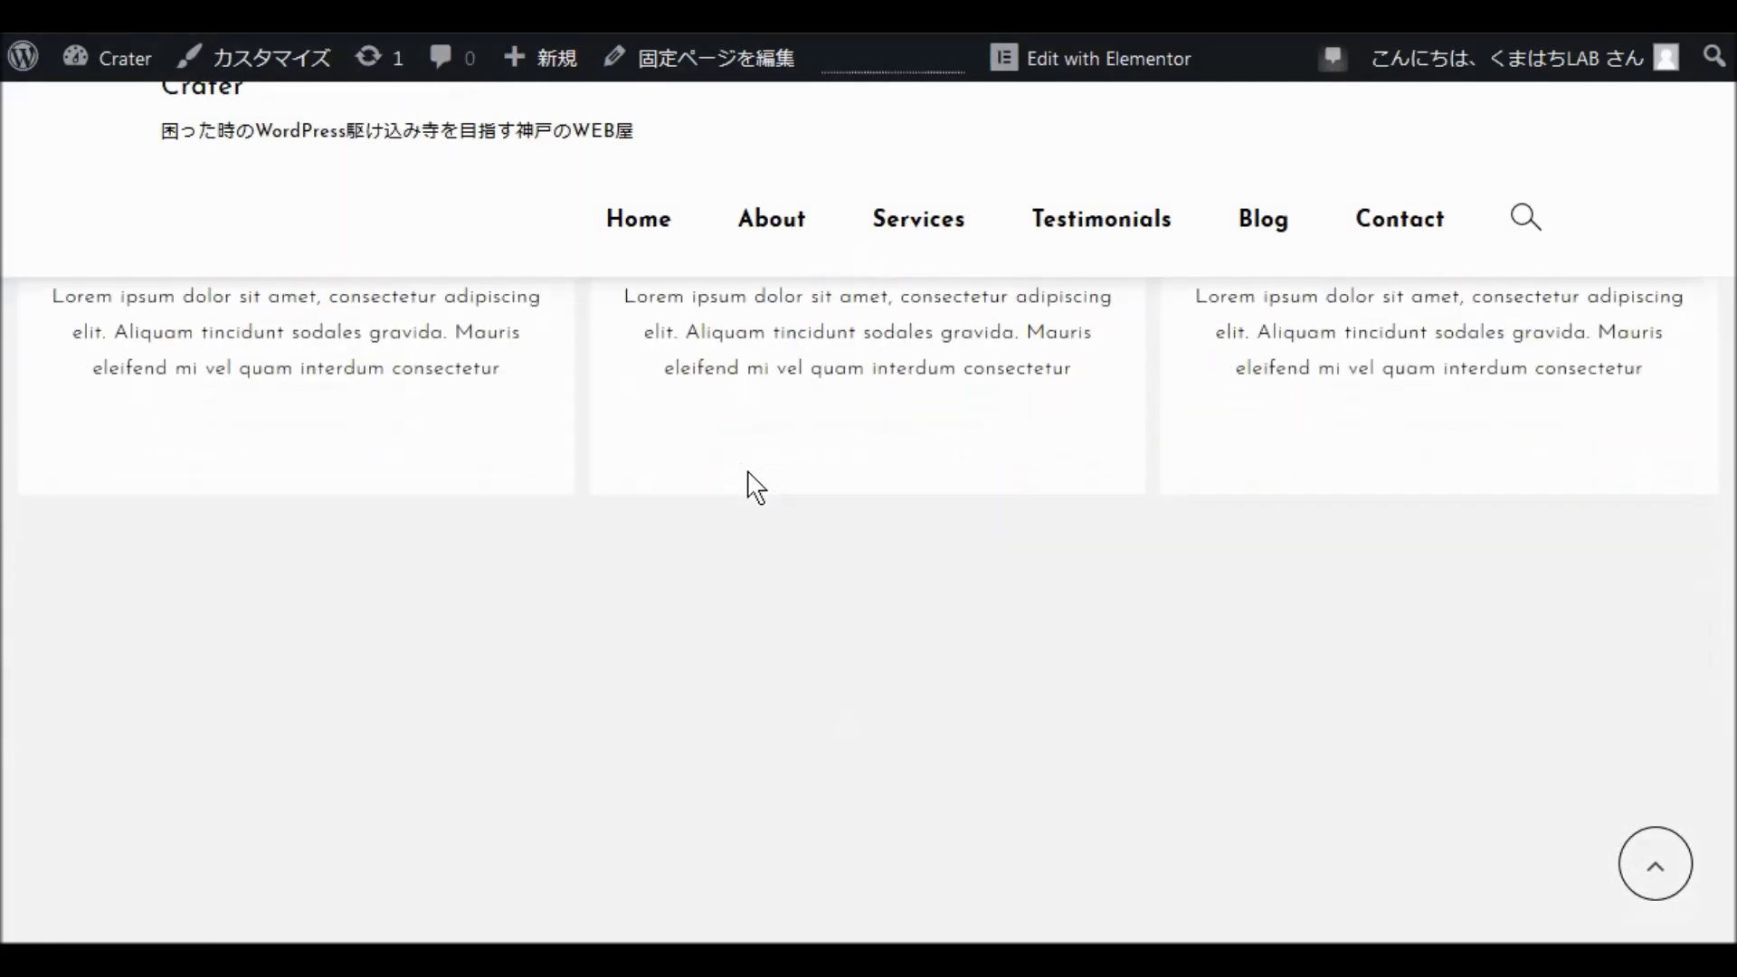
pyautogui.scroll(-5, 756, 488)
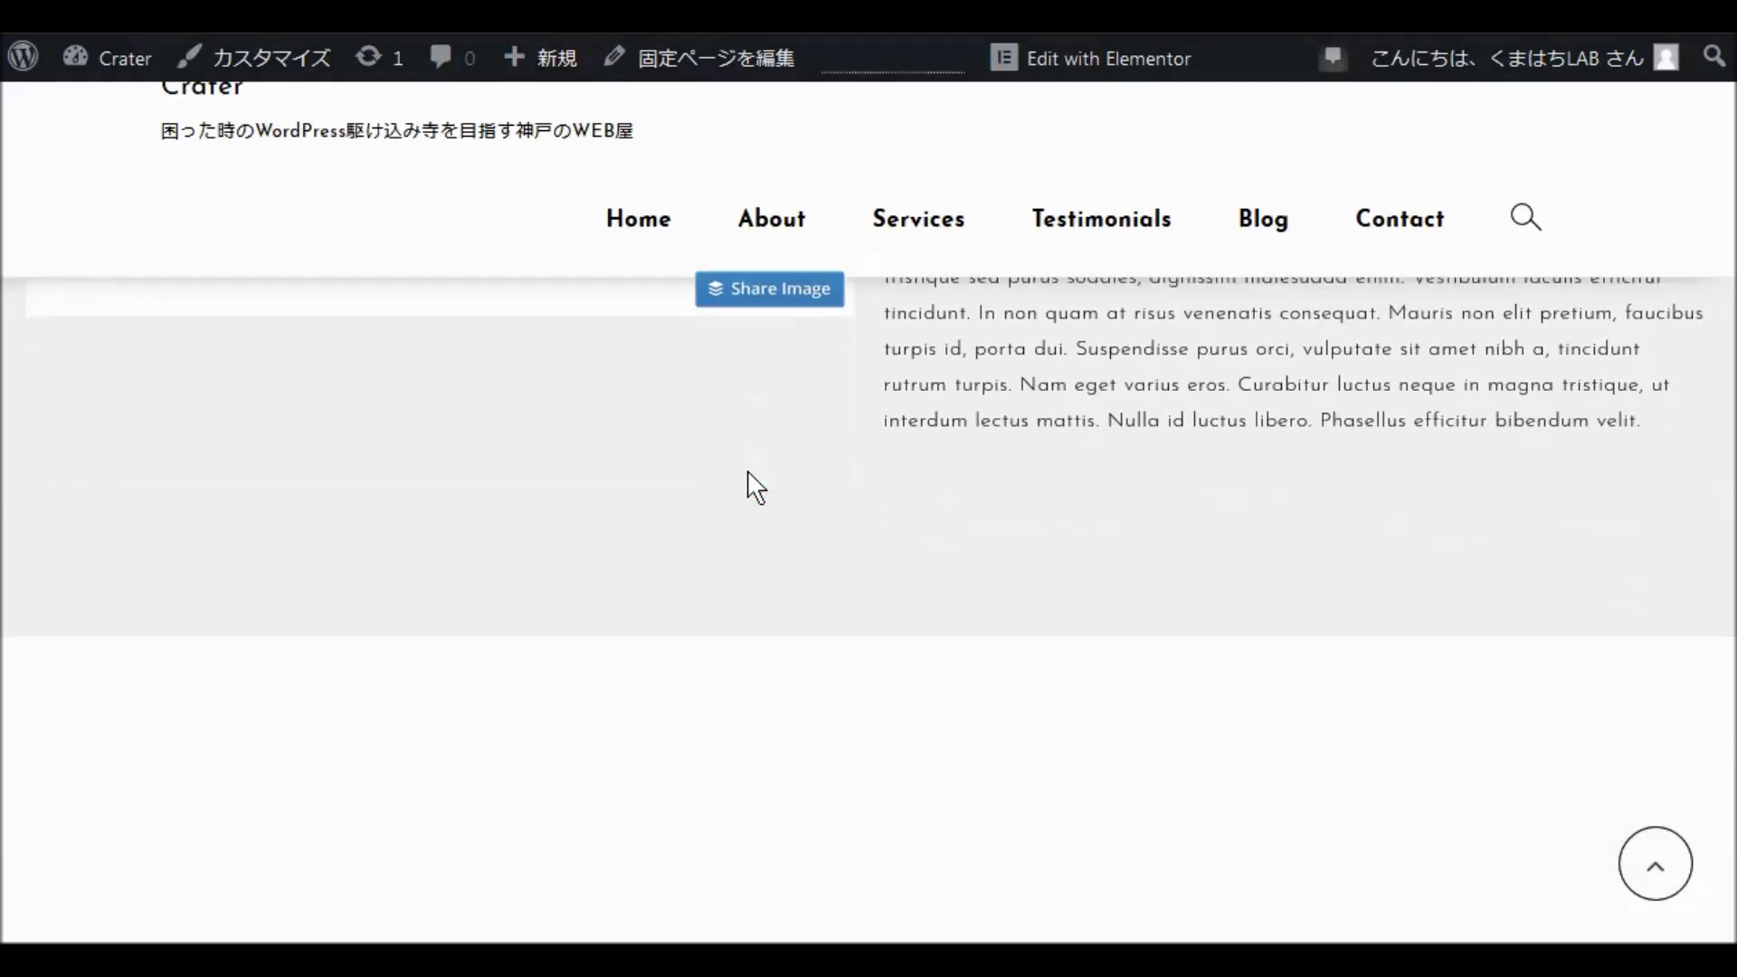
pyautogui.scroll(6, 756, 489)
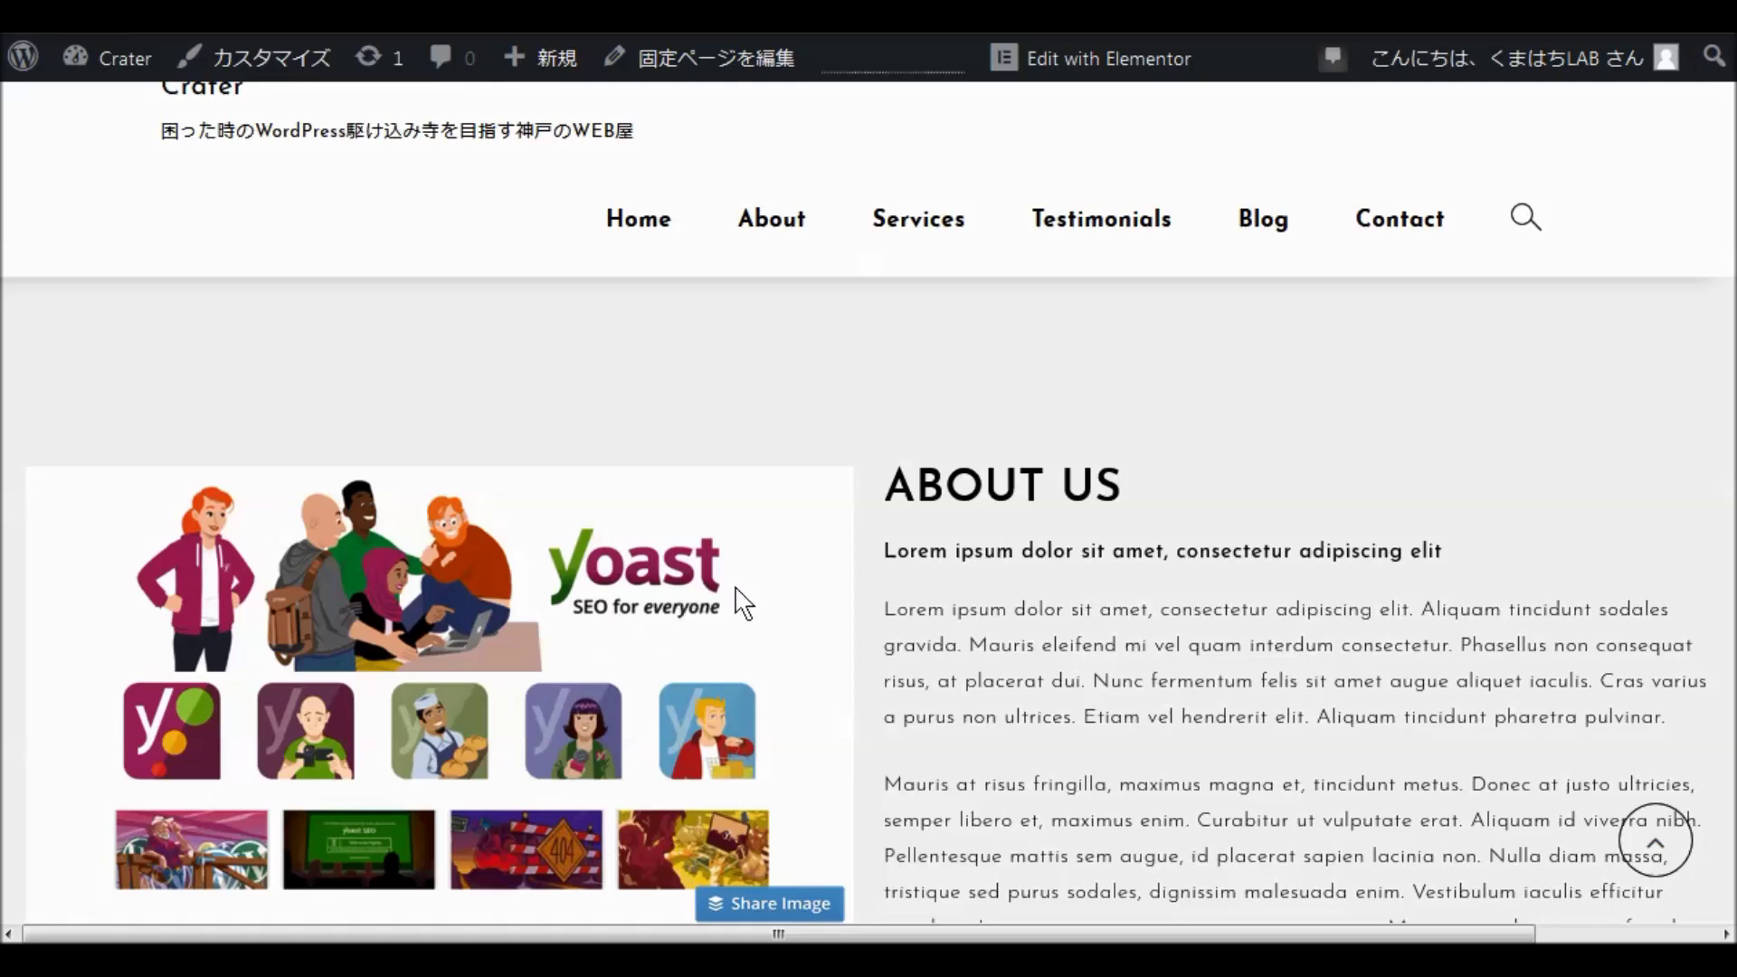
pyautogui.scroll(-2, 812, 546)
pyautogui.scroll(-8, 812, 547)
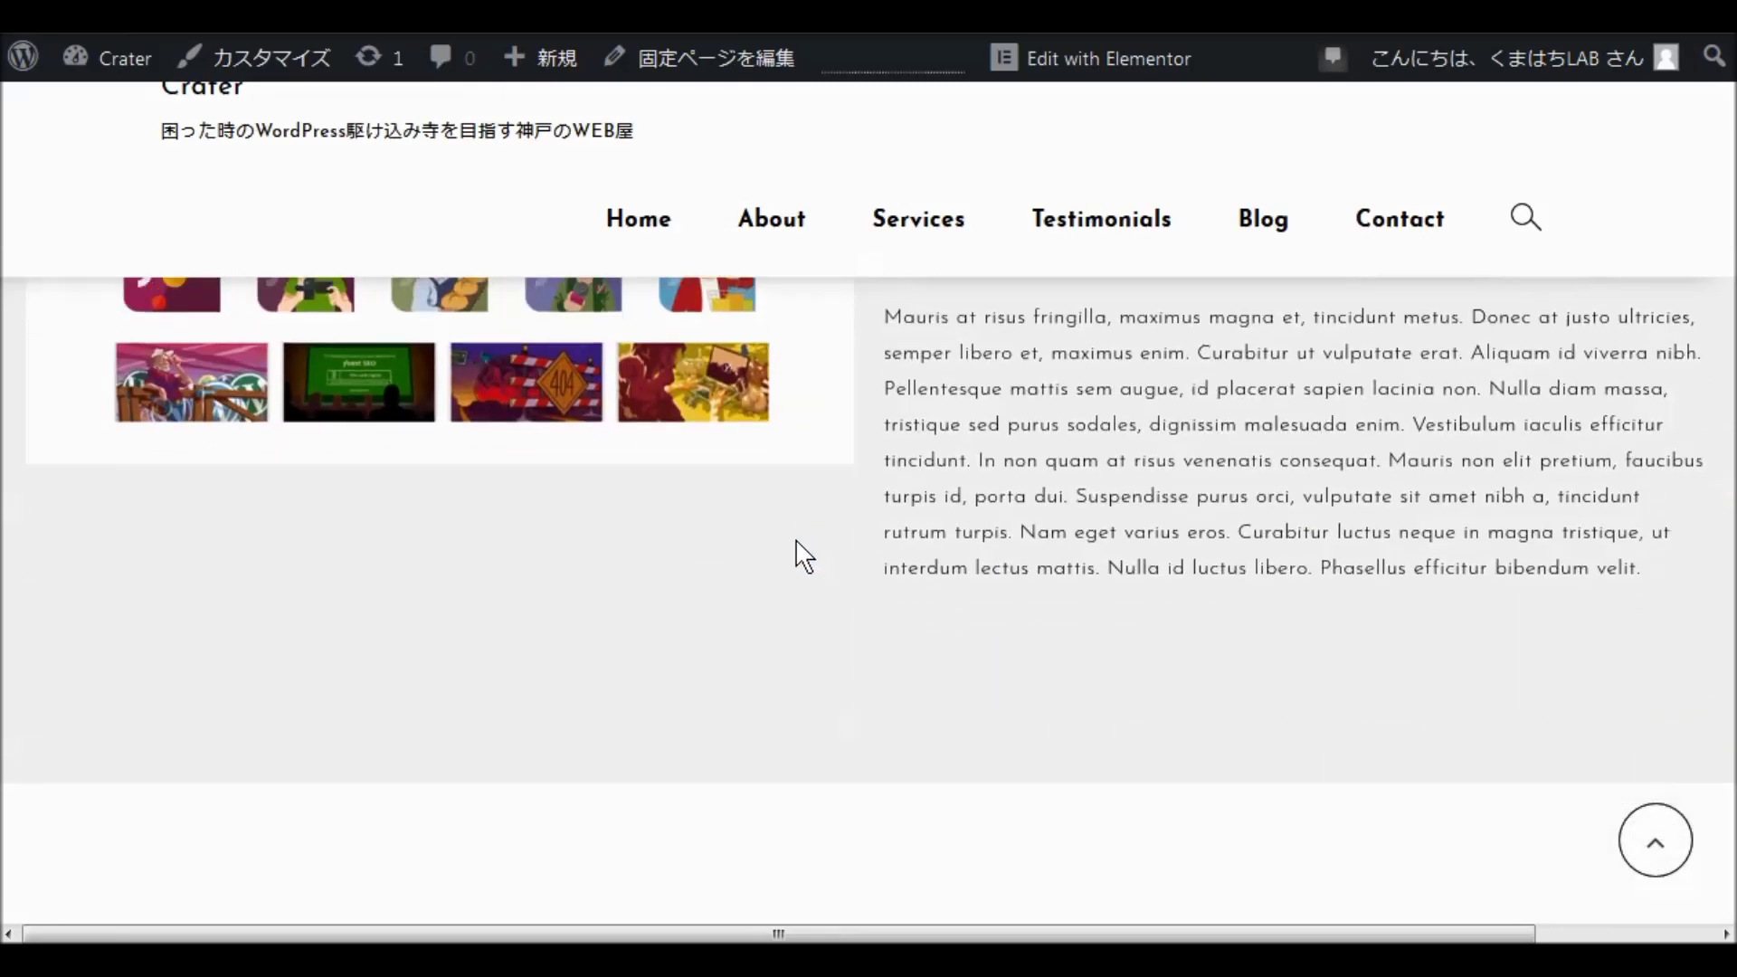
pyautogui.scroll(-5, 789, 551)
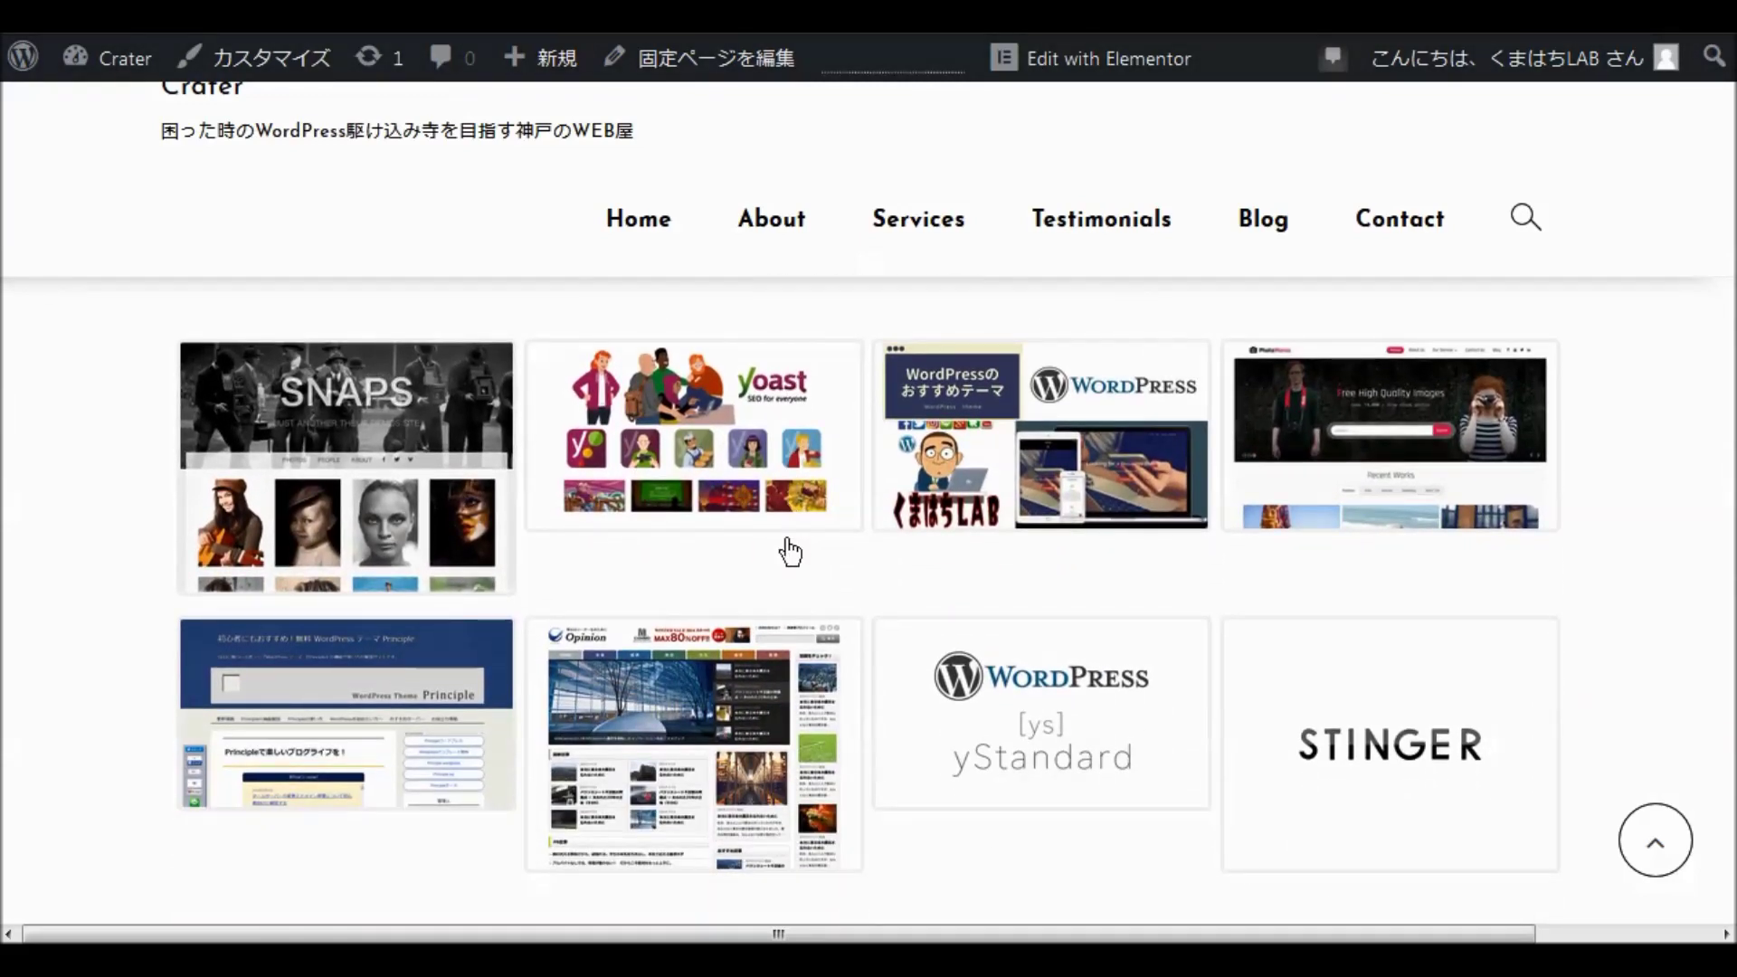
pyautogui.scroll(-6, 780, 550)
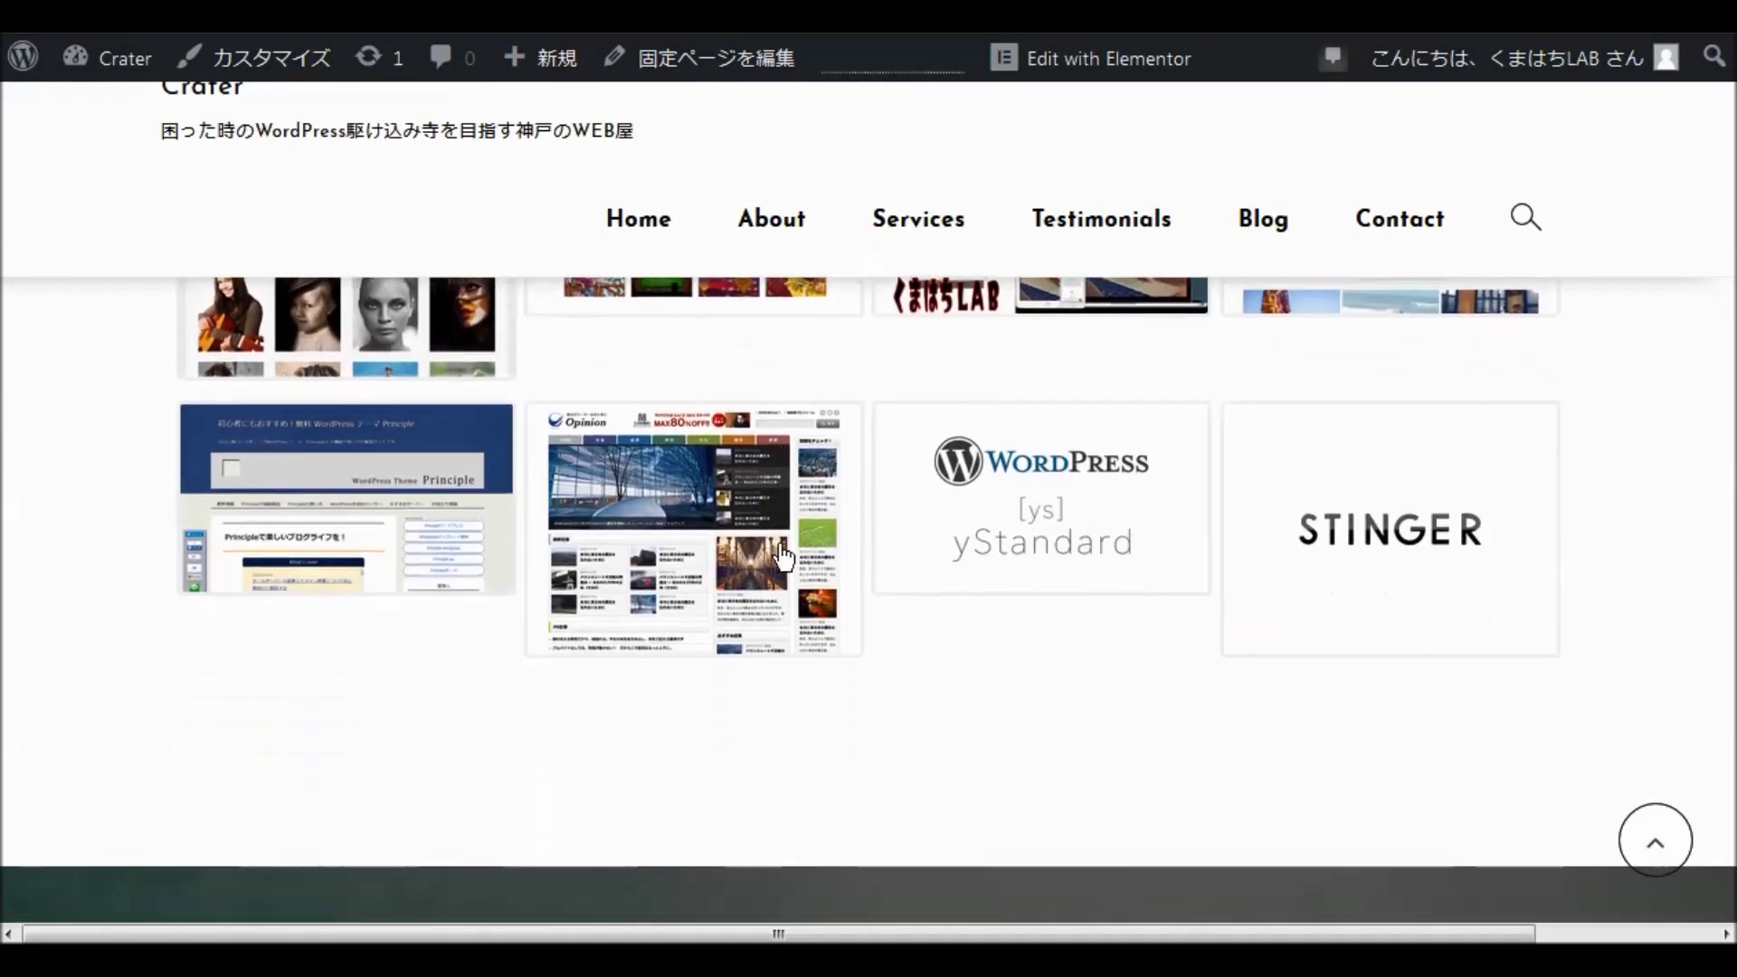
pyautogui.scroll(-6, 779, 545)
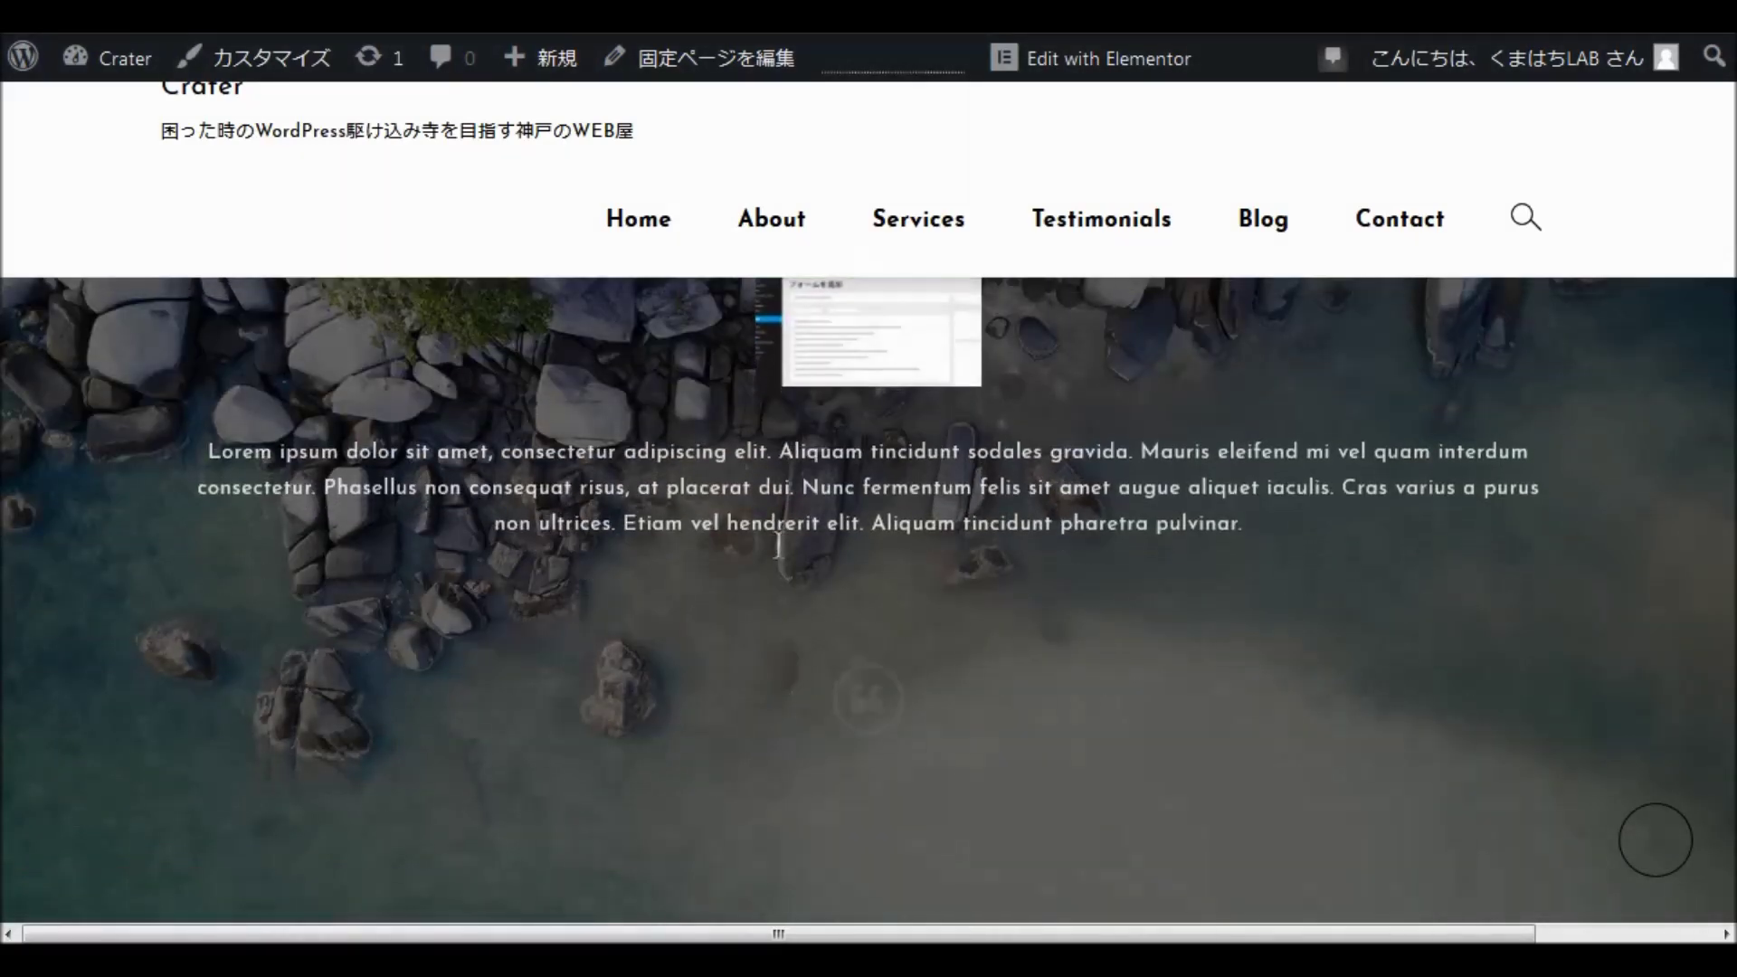
pyautogui.scroll(-6, 779, 556)
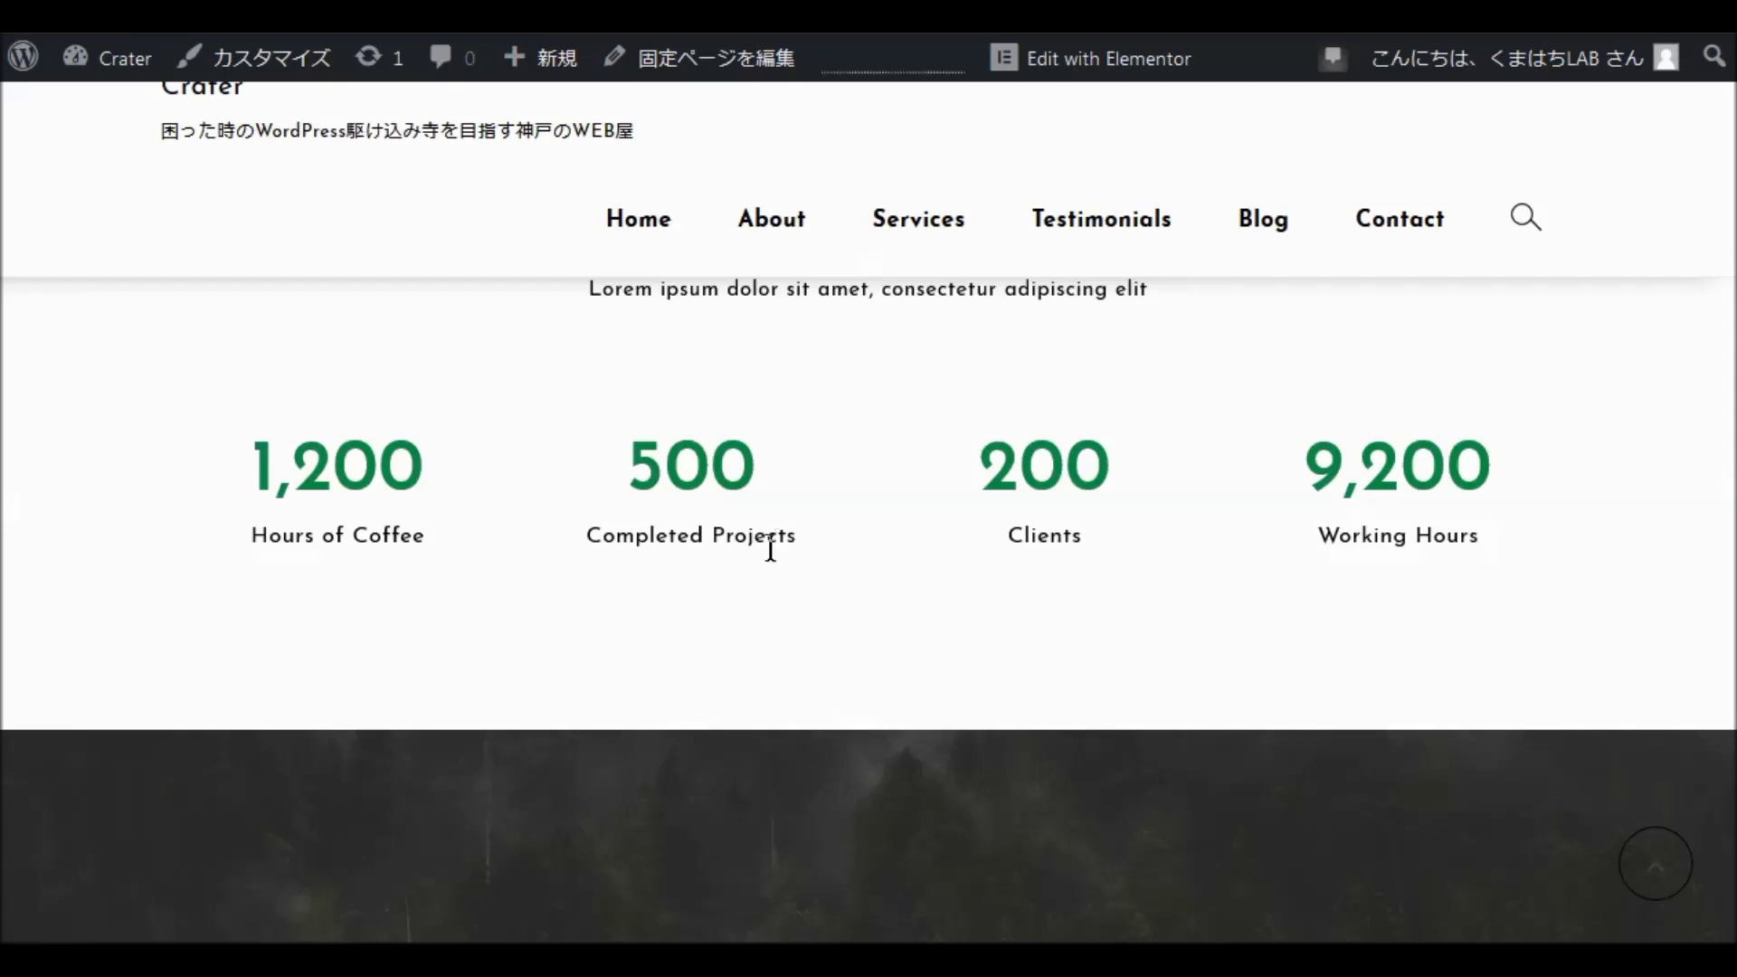
pyautogui.scroll(-8, 771, 542)
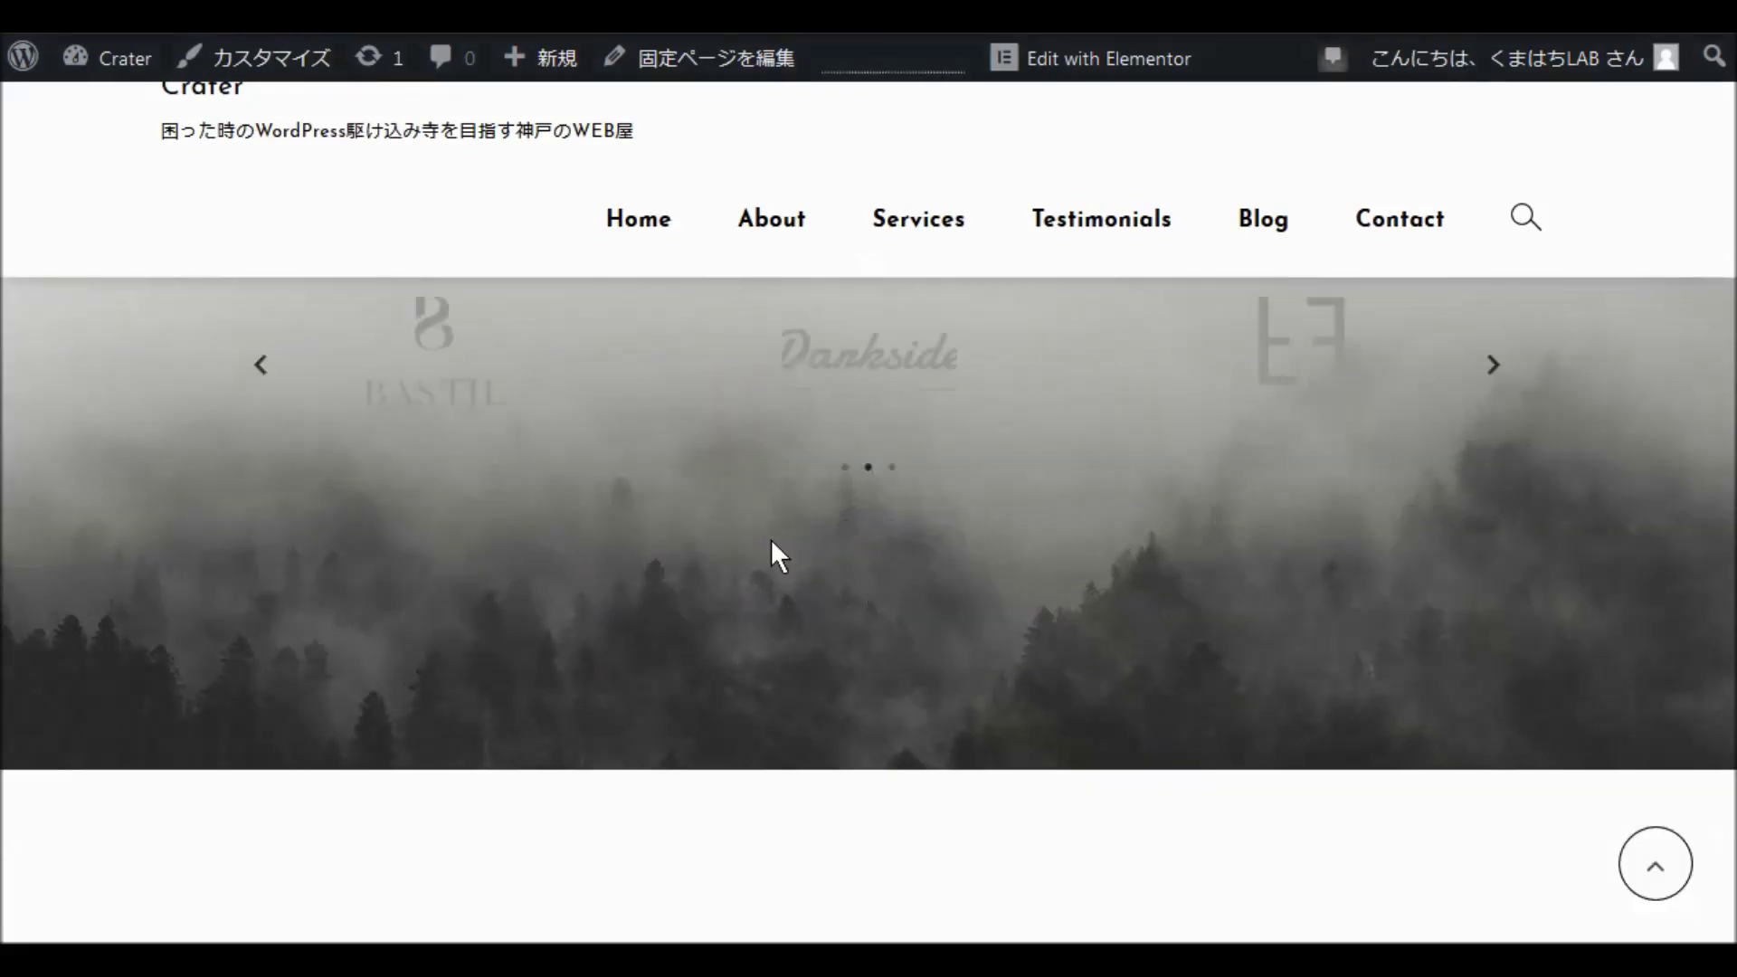
# Examine the rest of the front page: the blog posts, demo request banner, Contact Us section and Follow Us icons.
pyautogui.scroll(-6, 772, 543)
pyautogui.scroll(-8, 778, 559)
pyautogui.scroll(2, 778, 559)
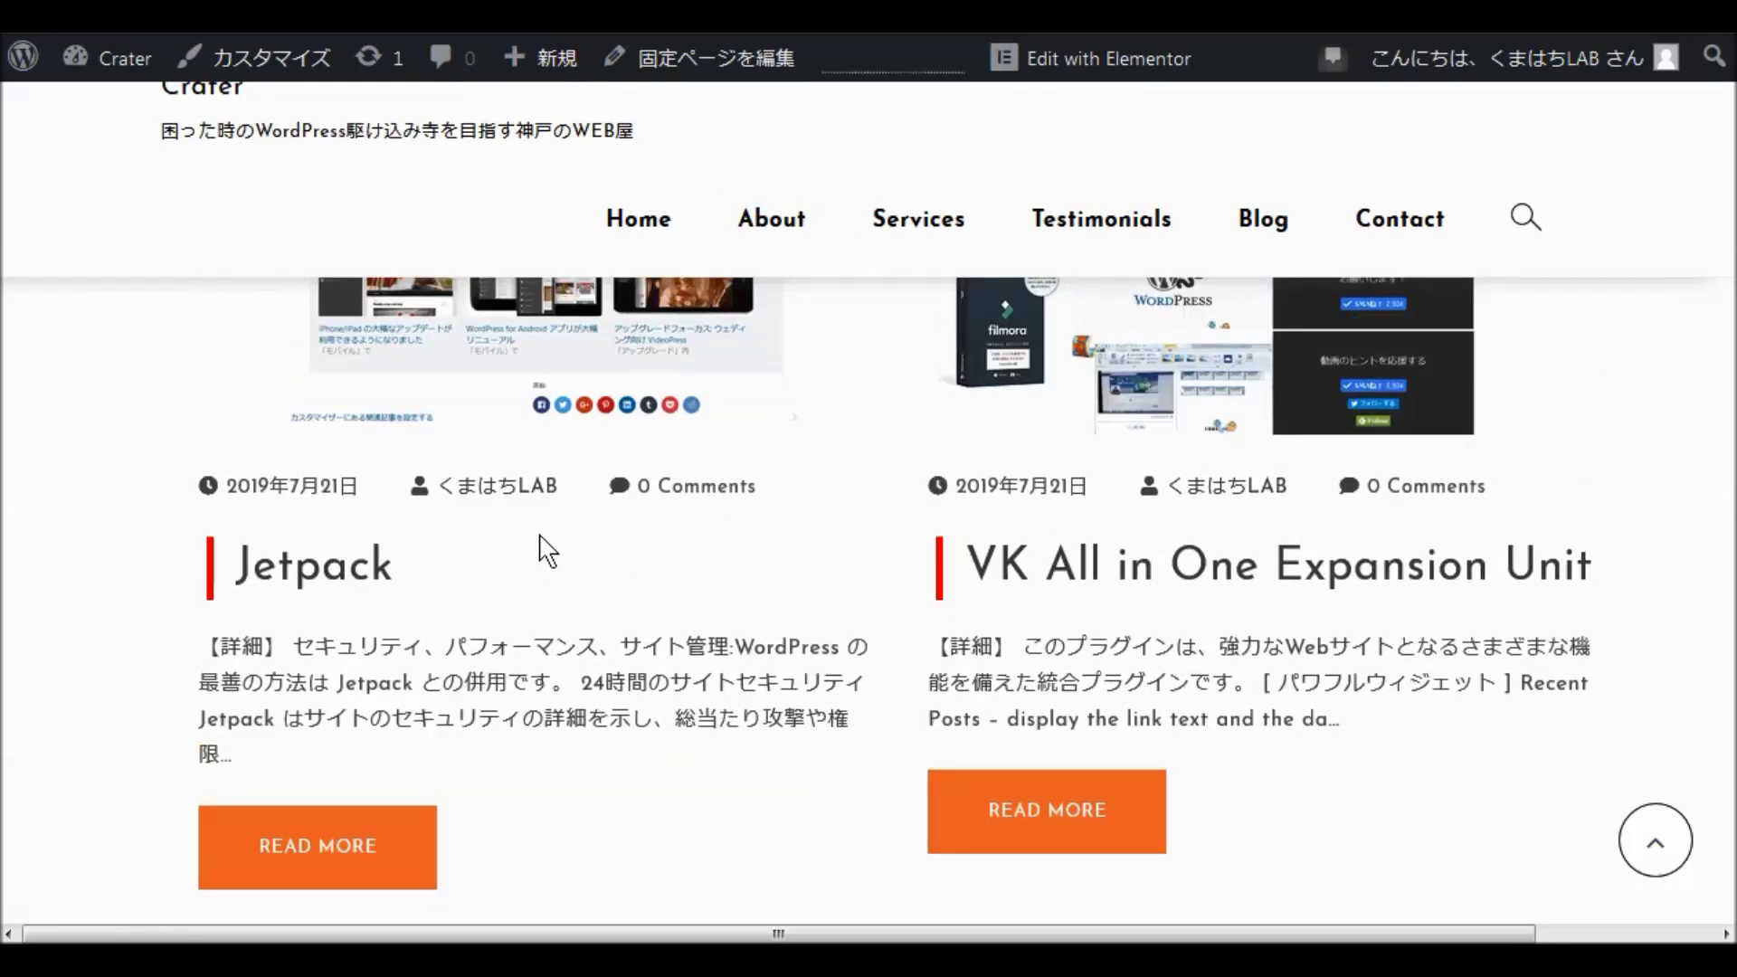
pyautogui.scroll(-1, 724, 583)
pyautogui.scroll(-10, 733, 583)
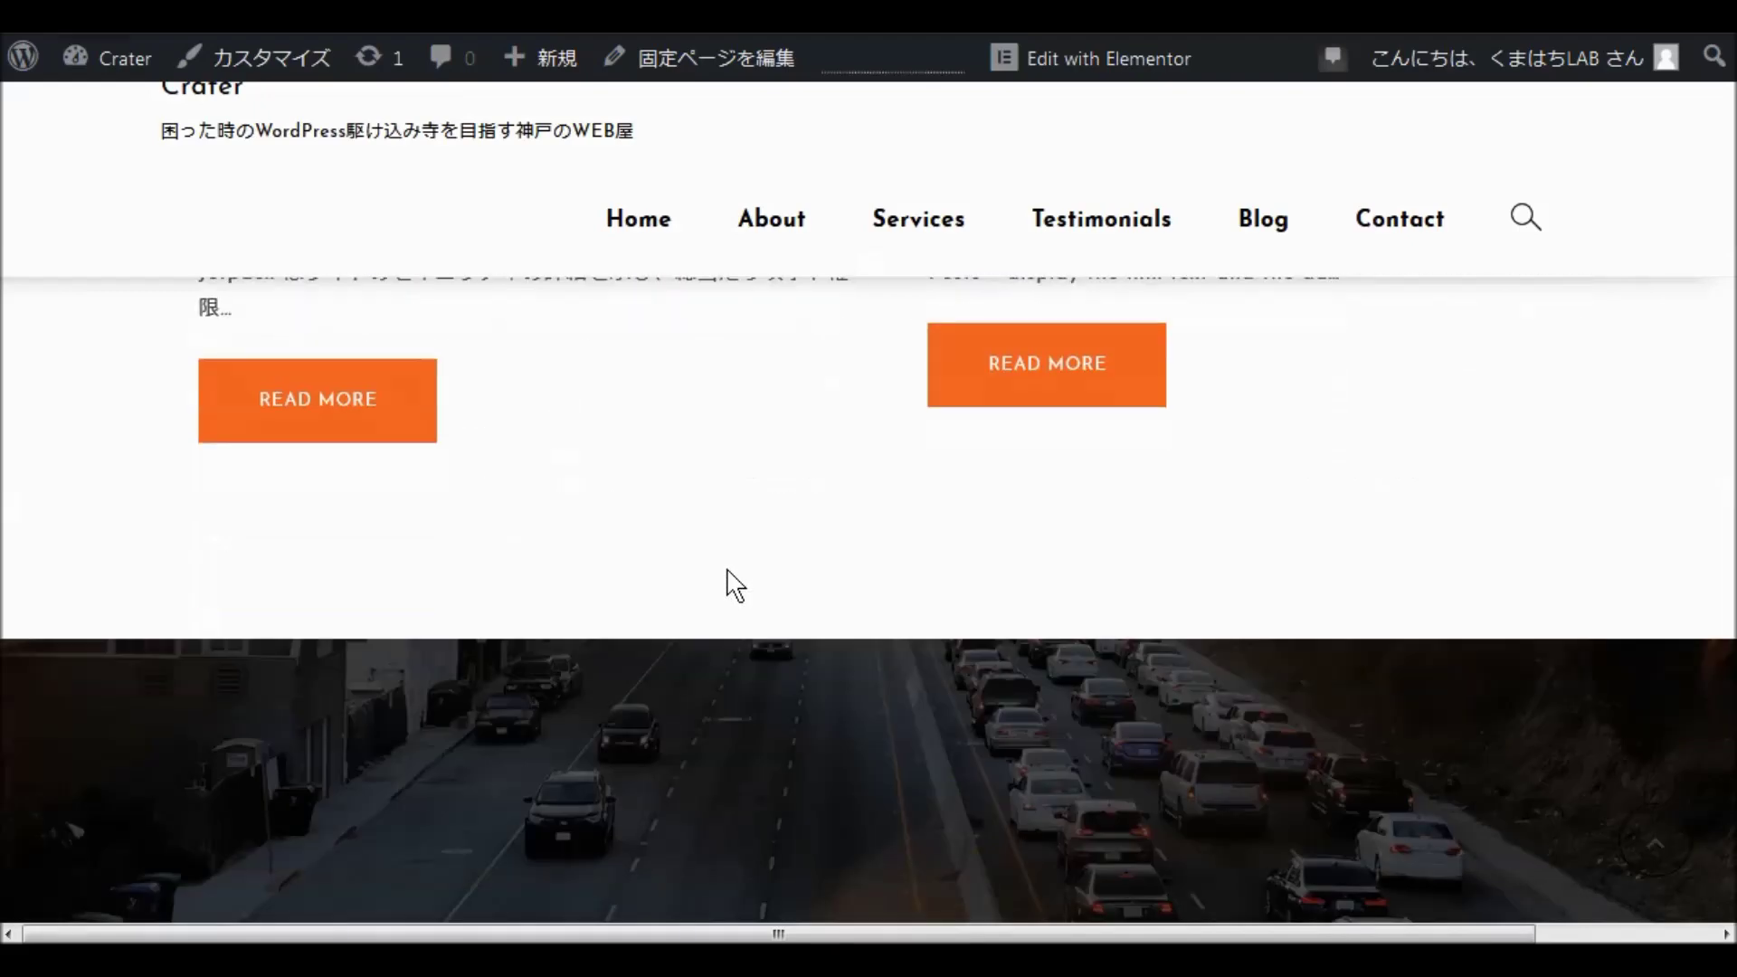
pyautogui.scroll(7, 733, 577)
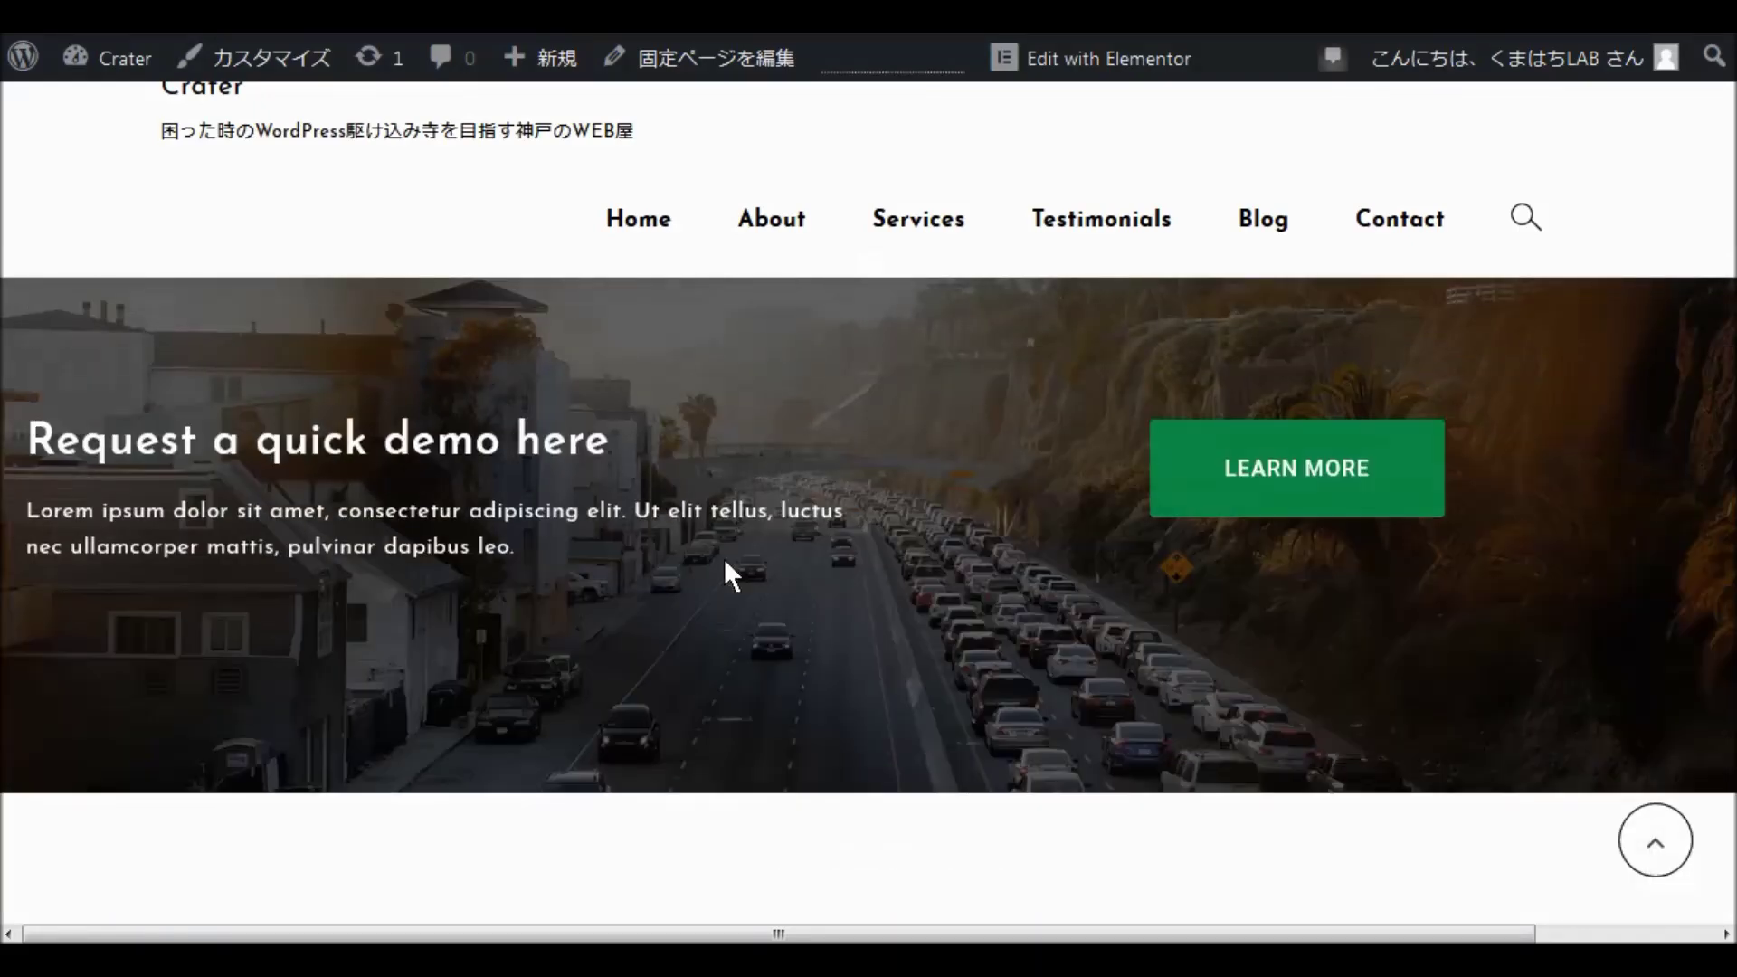
pyautogui.scroll(-4, 733, 576)
pyautogui.scroll(-13, 733, 576)
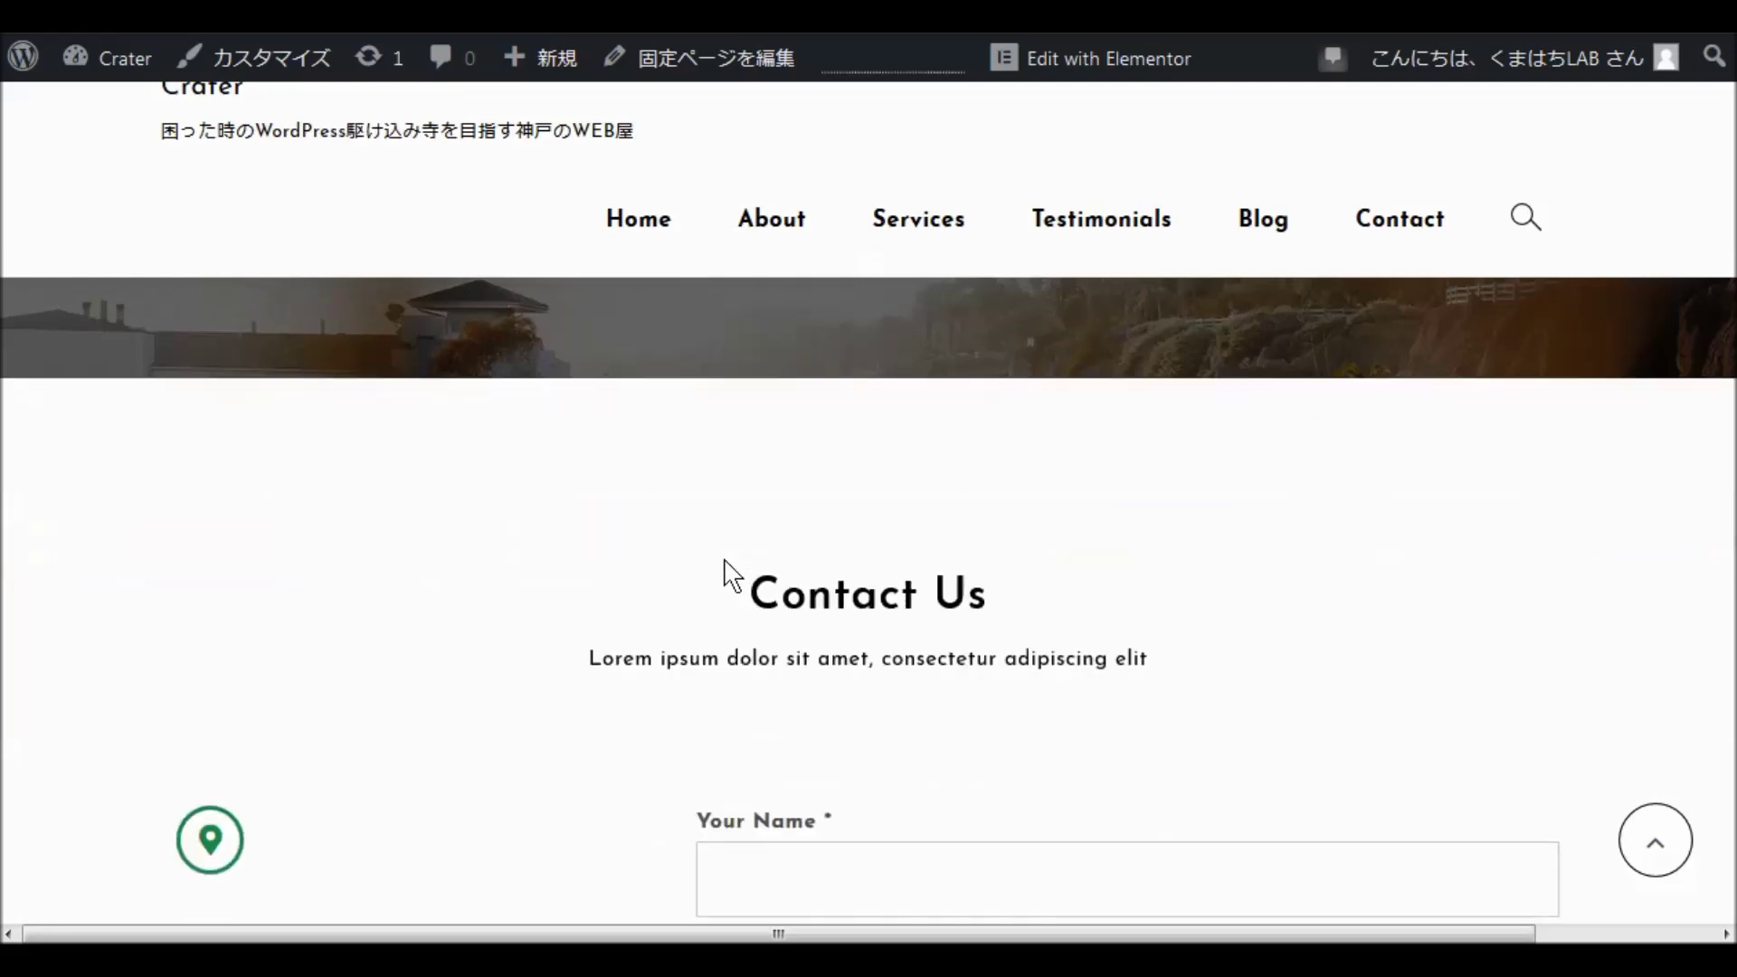
pyautogui.scroll(-6, 733, 576)
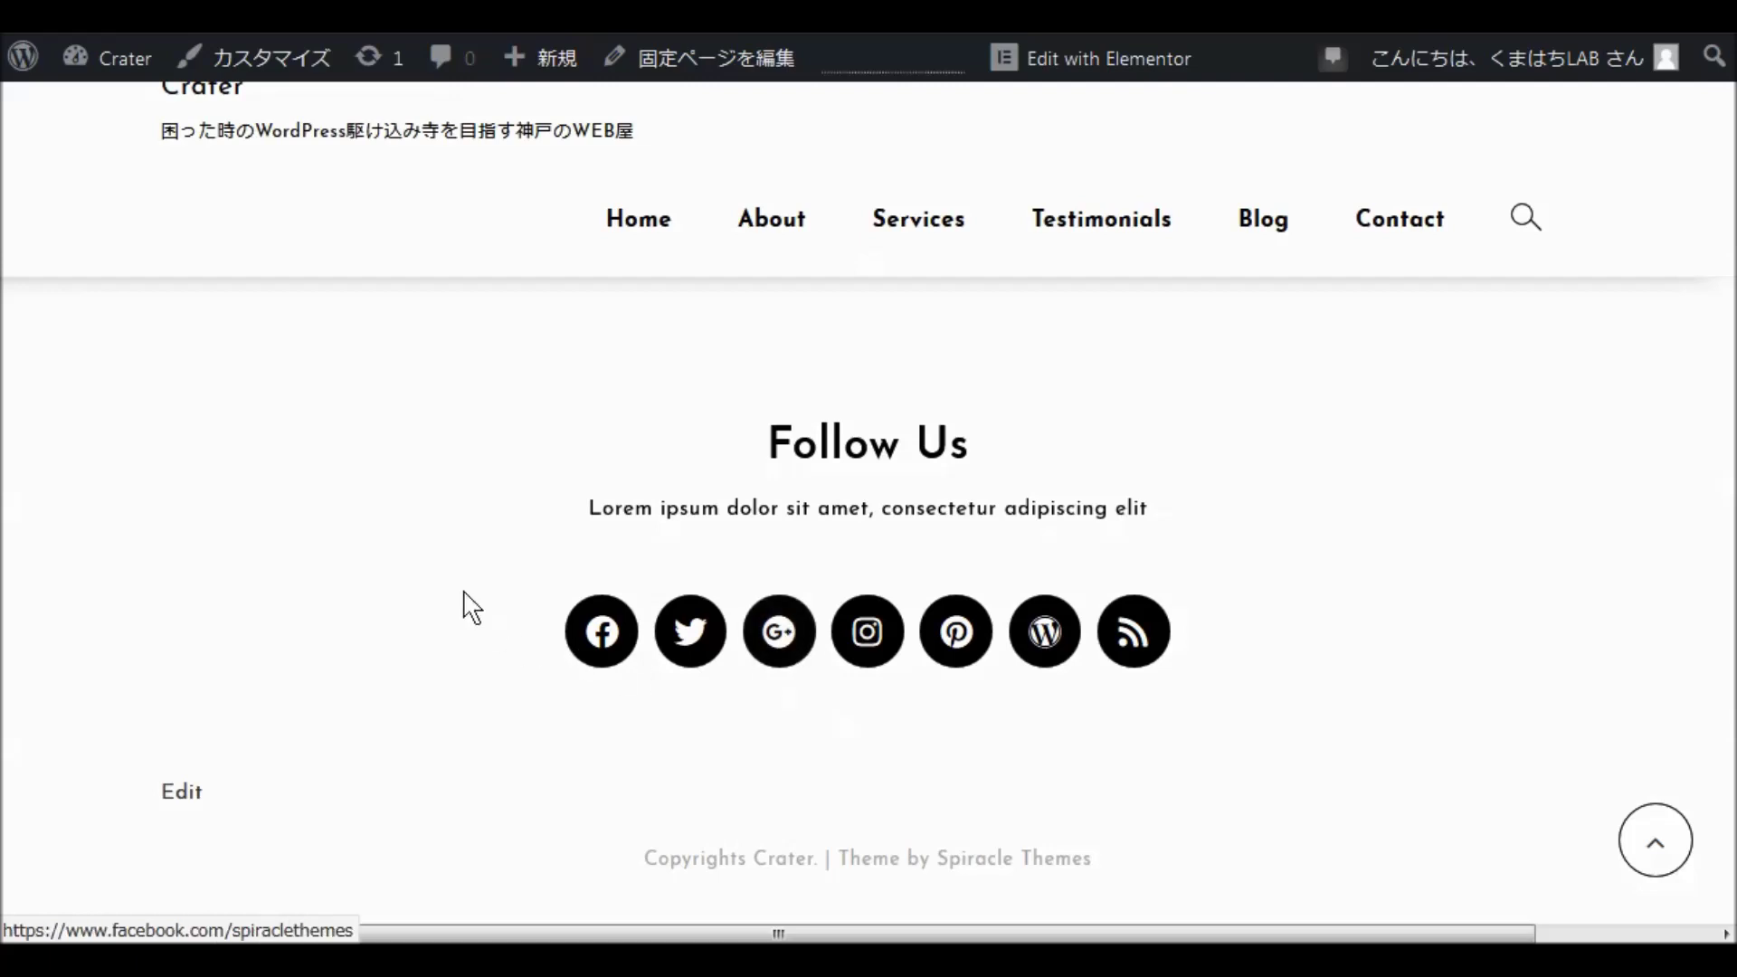
# Review the Contact Us details and form again, and look back over the demo banner and theme statistics section.
pyautogui.scroll(5, 425, 541)
pyautogui.scroll(10, 463, 561)
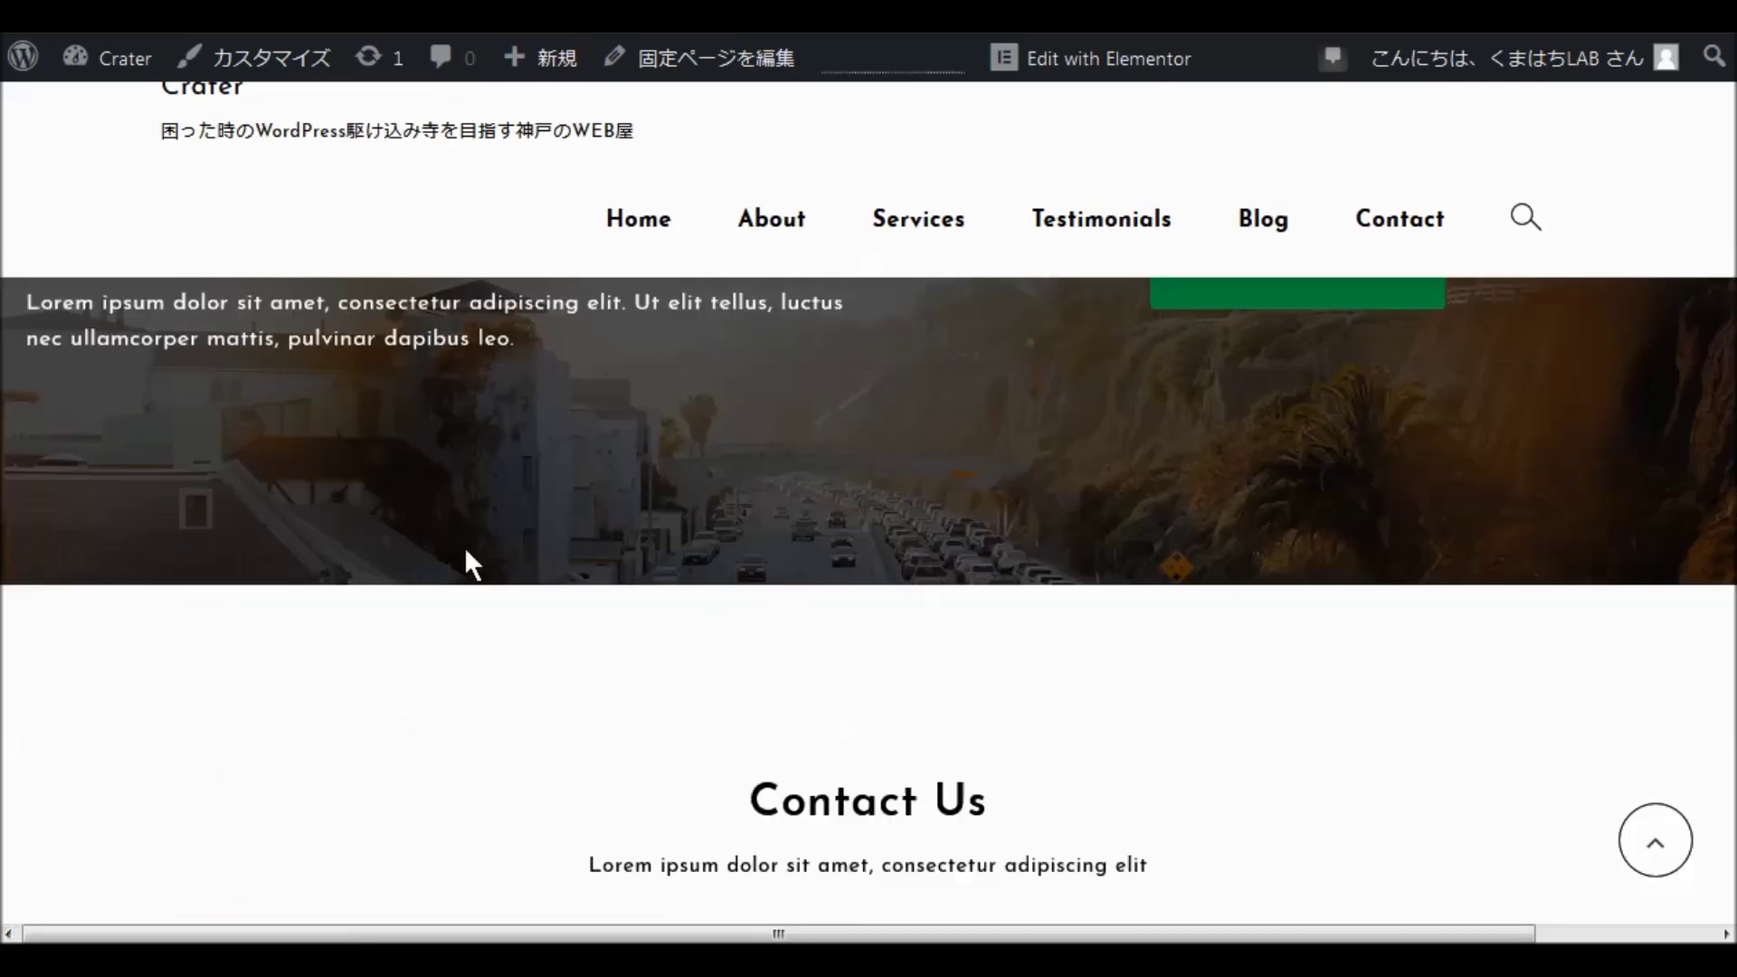
pyautogui.scroll(-10, 487, 570)
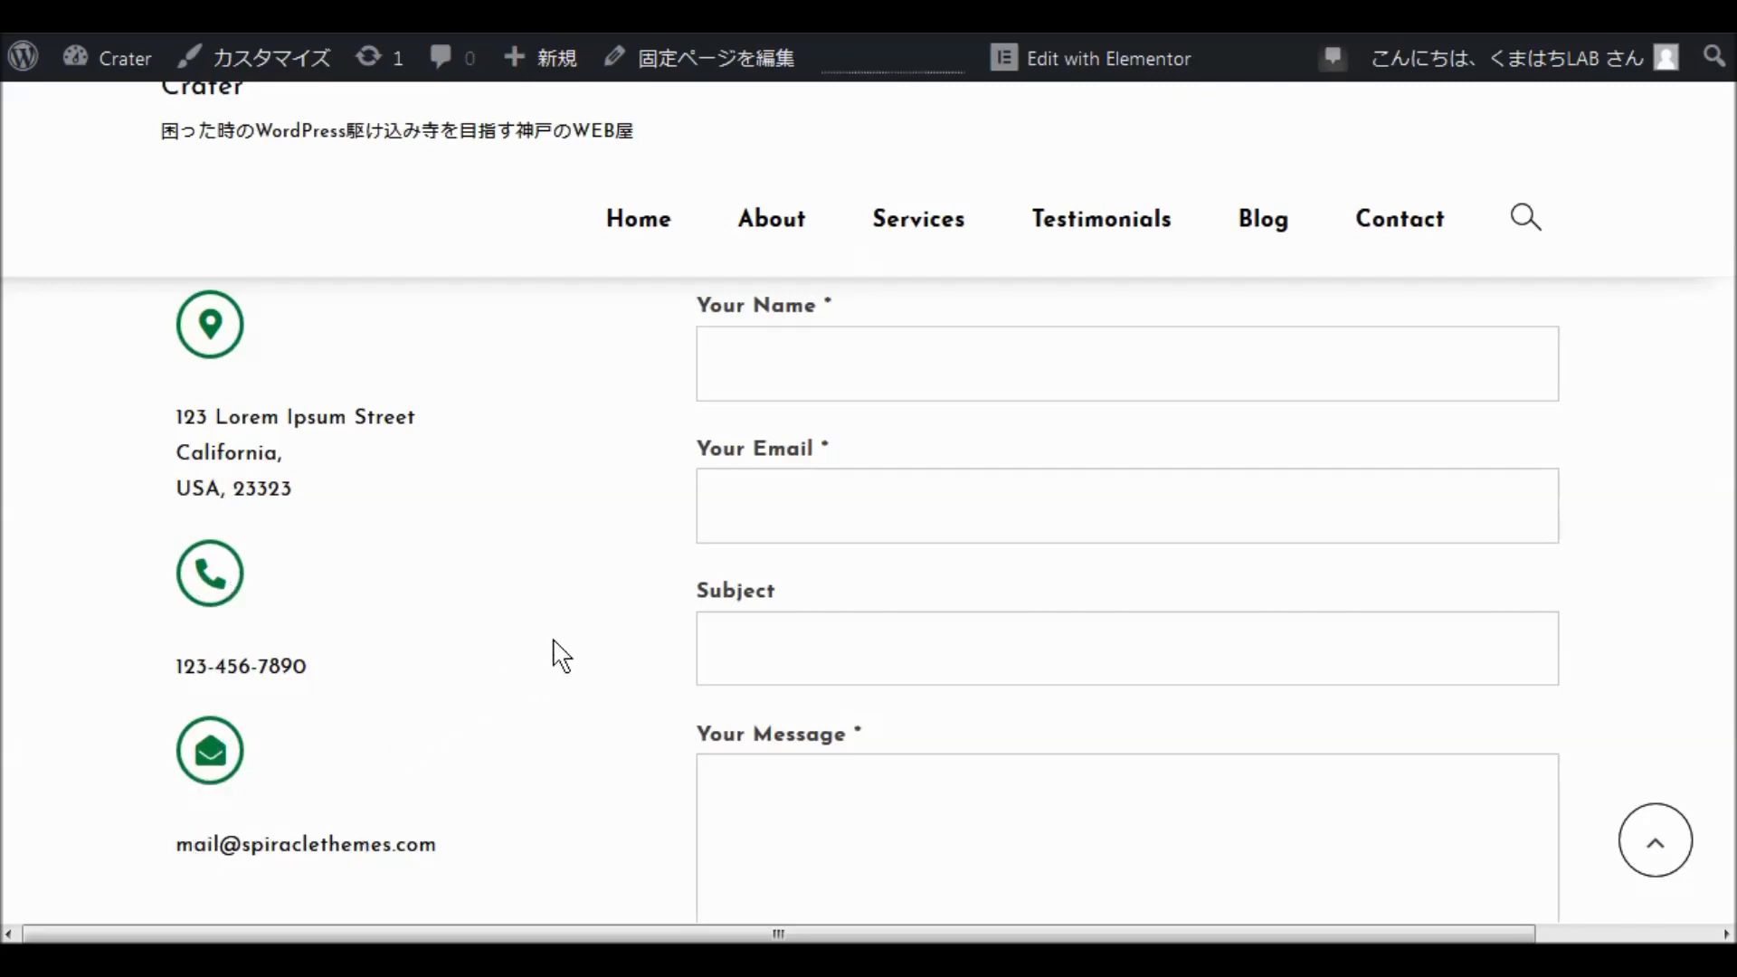
pyautogui.scroll(5, 560, 651)
pyautogui.scroll(-7, 573, 647)
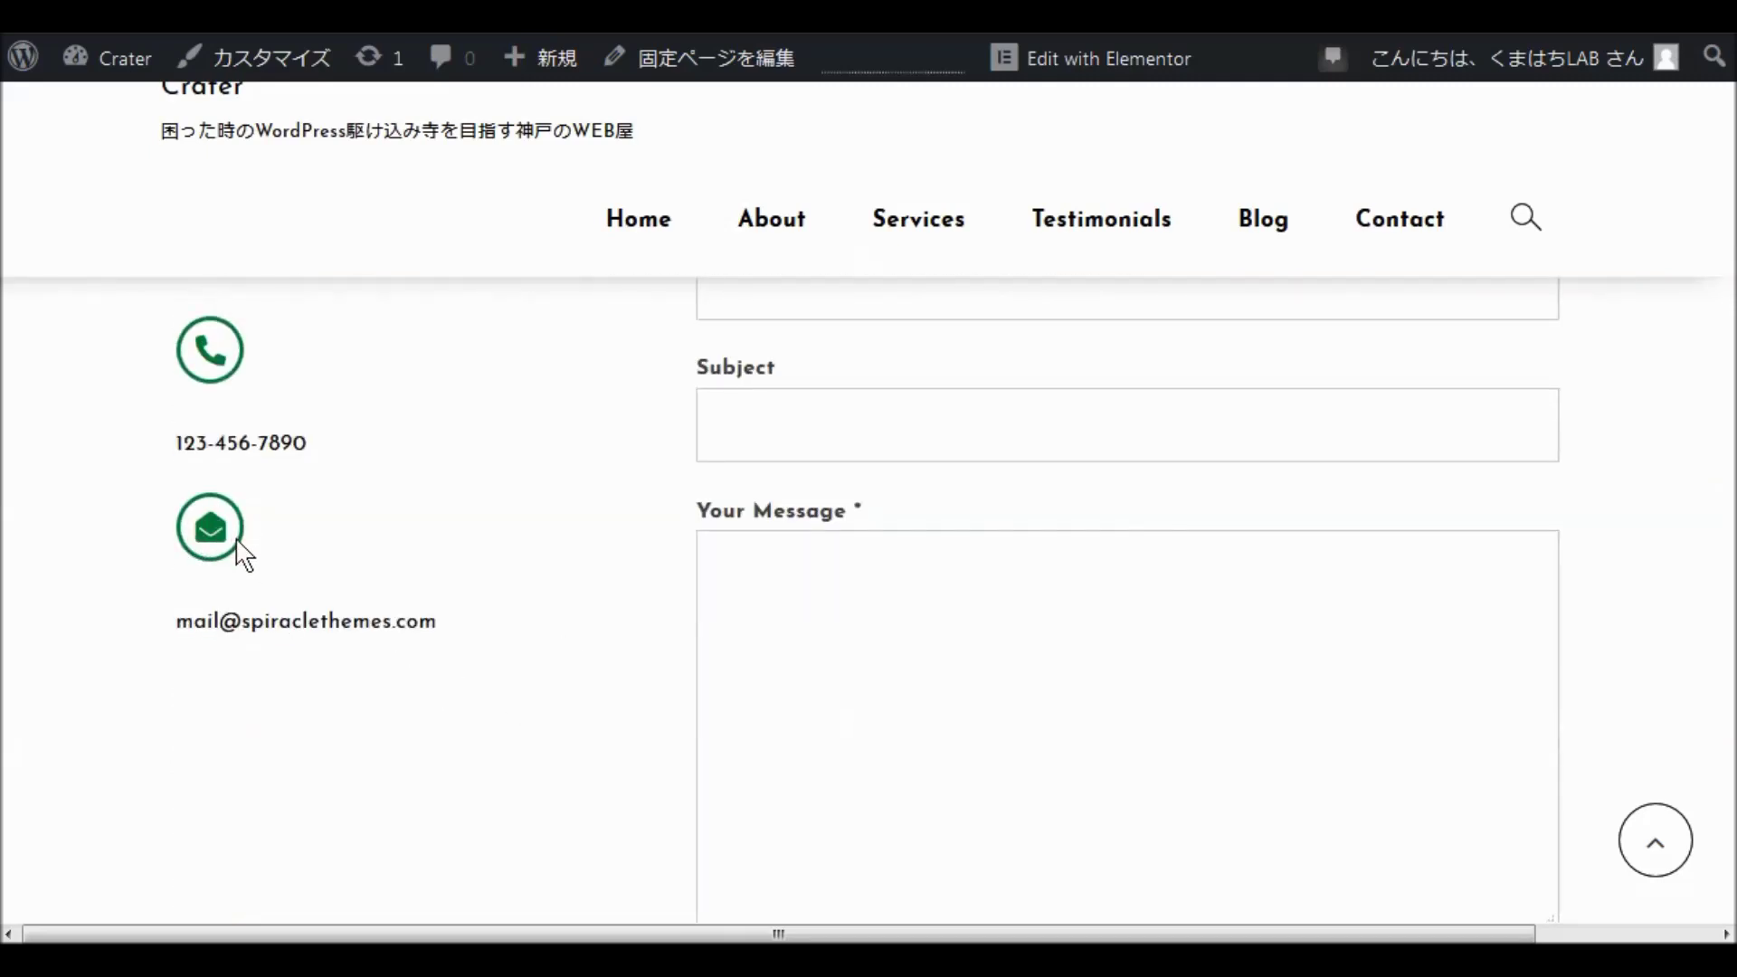
pyautogui.scroll(7, 416, 452)
pyautogui.scroll(15, 429, 440)
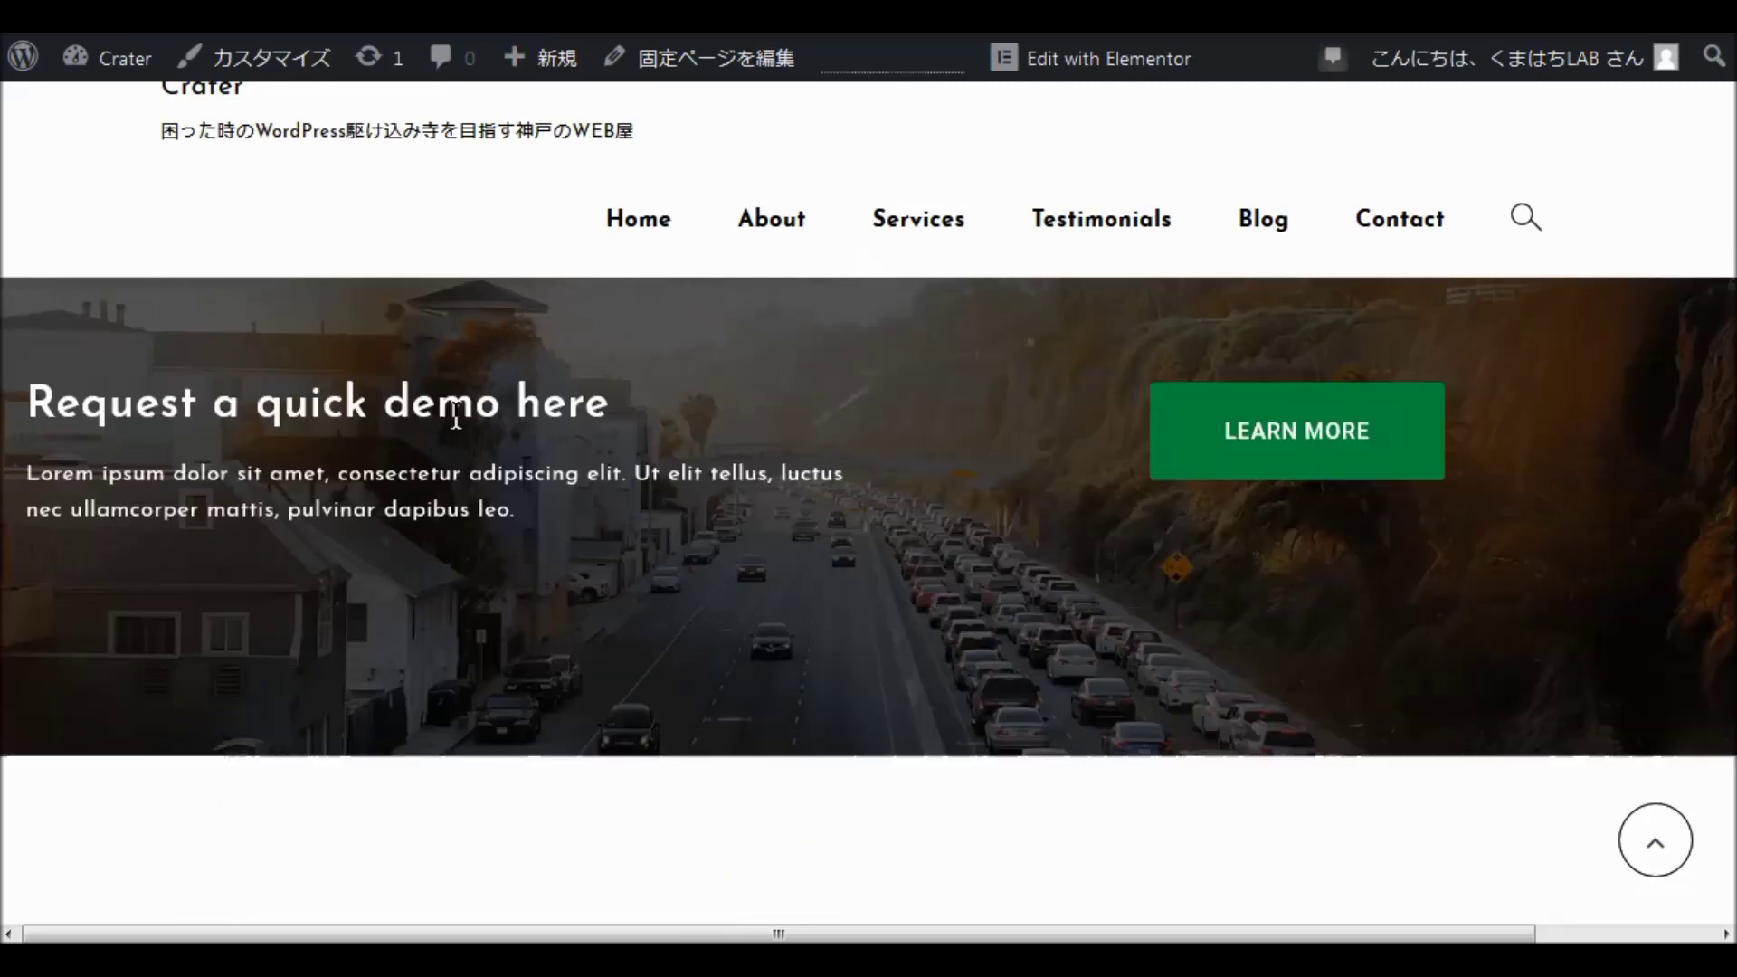
pyautogui.scroll(20, 474, 416)
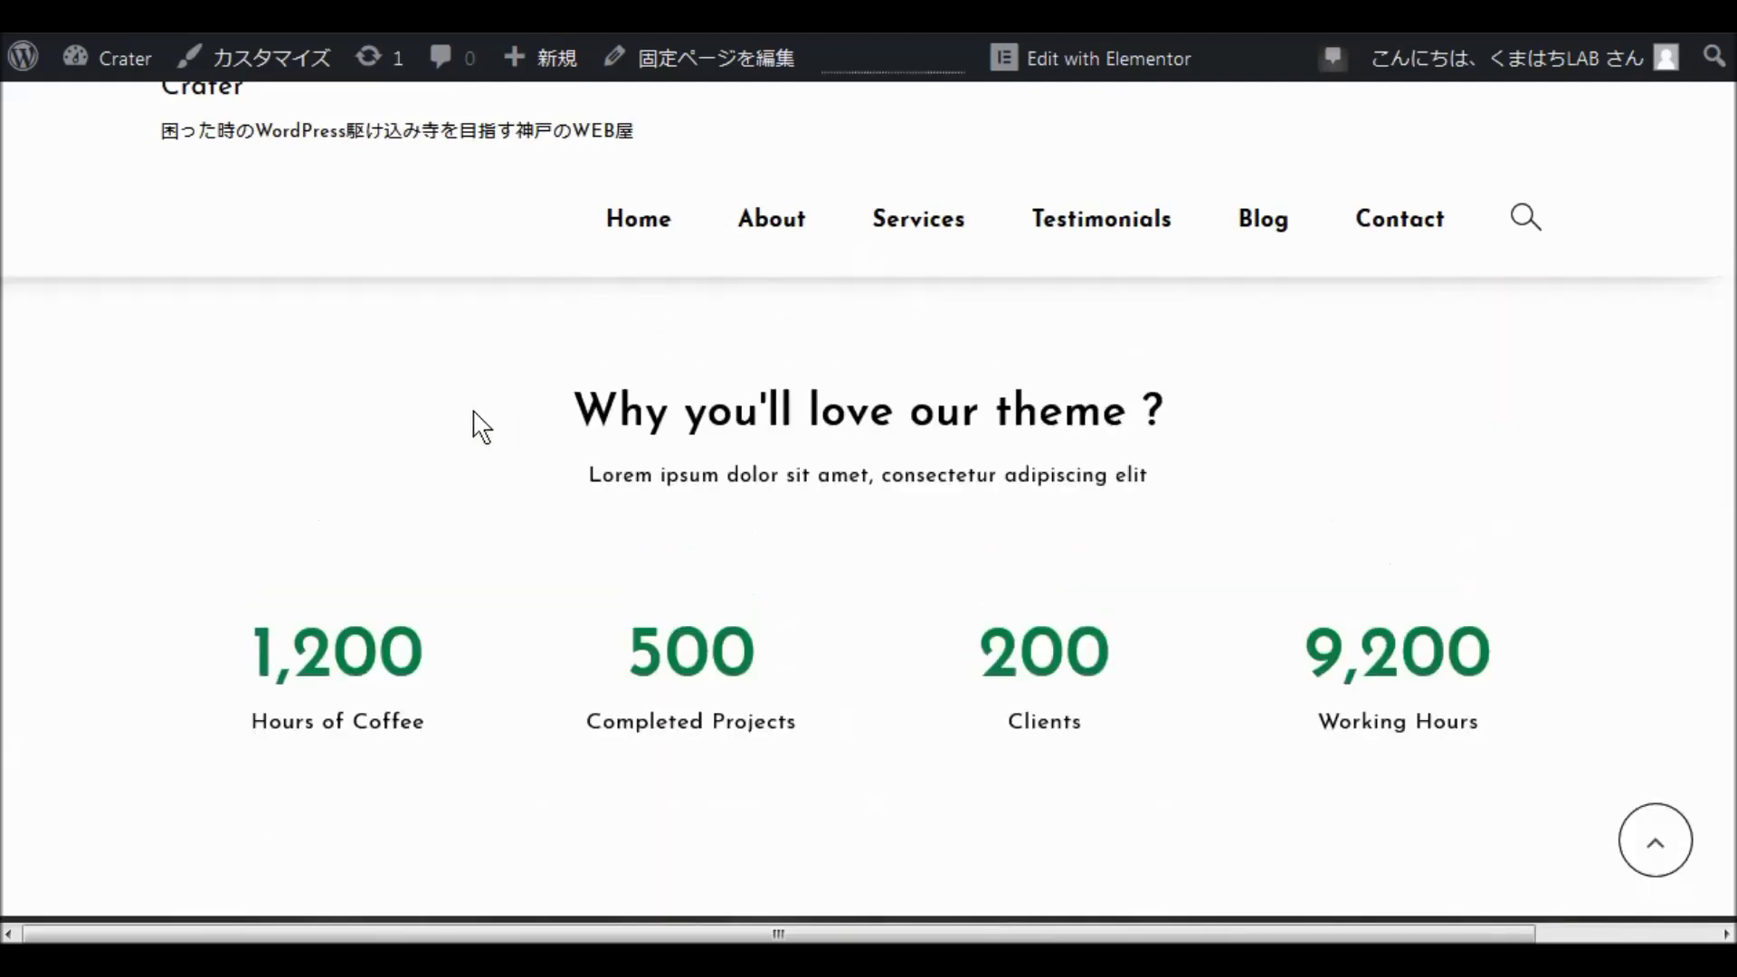
pyautogui.scroll(10, 479, 412)
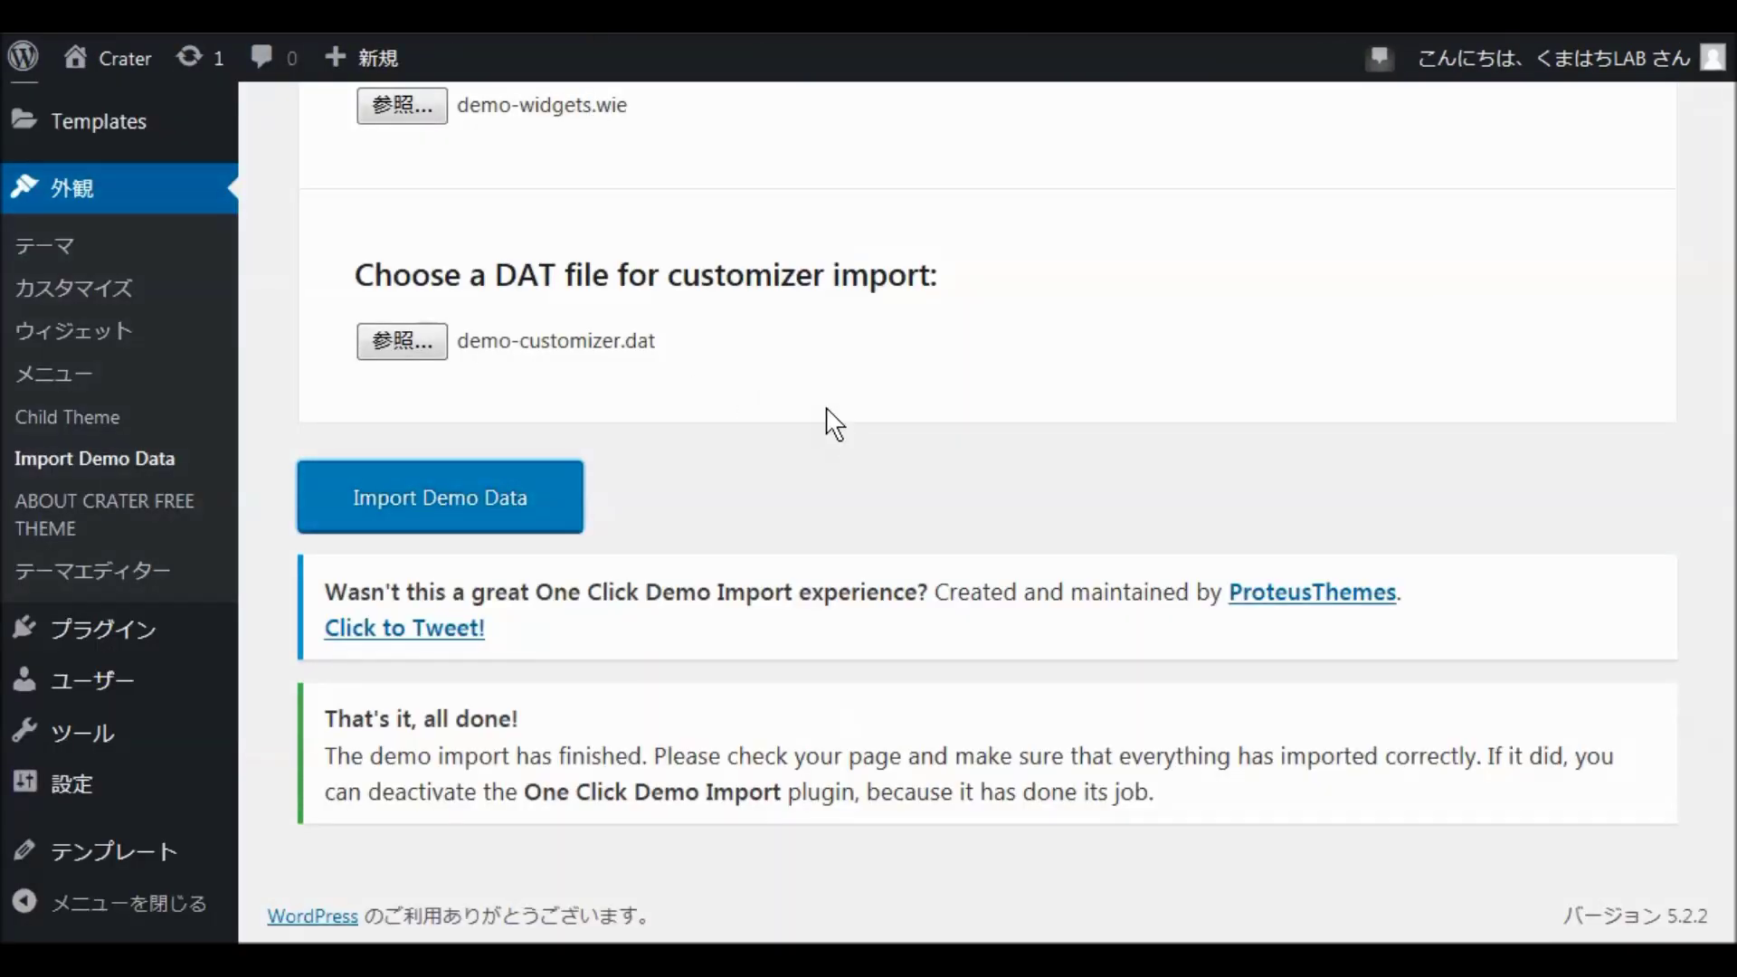
# Return to the One Click Demo Import page and open the theme's Child Theme creation form.
pyautogui.scroll(15, 830, 444)
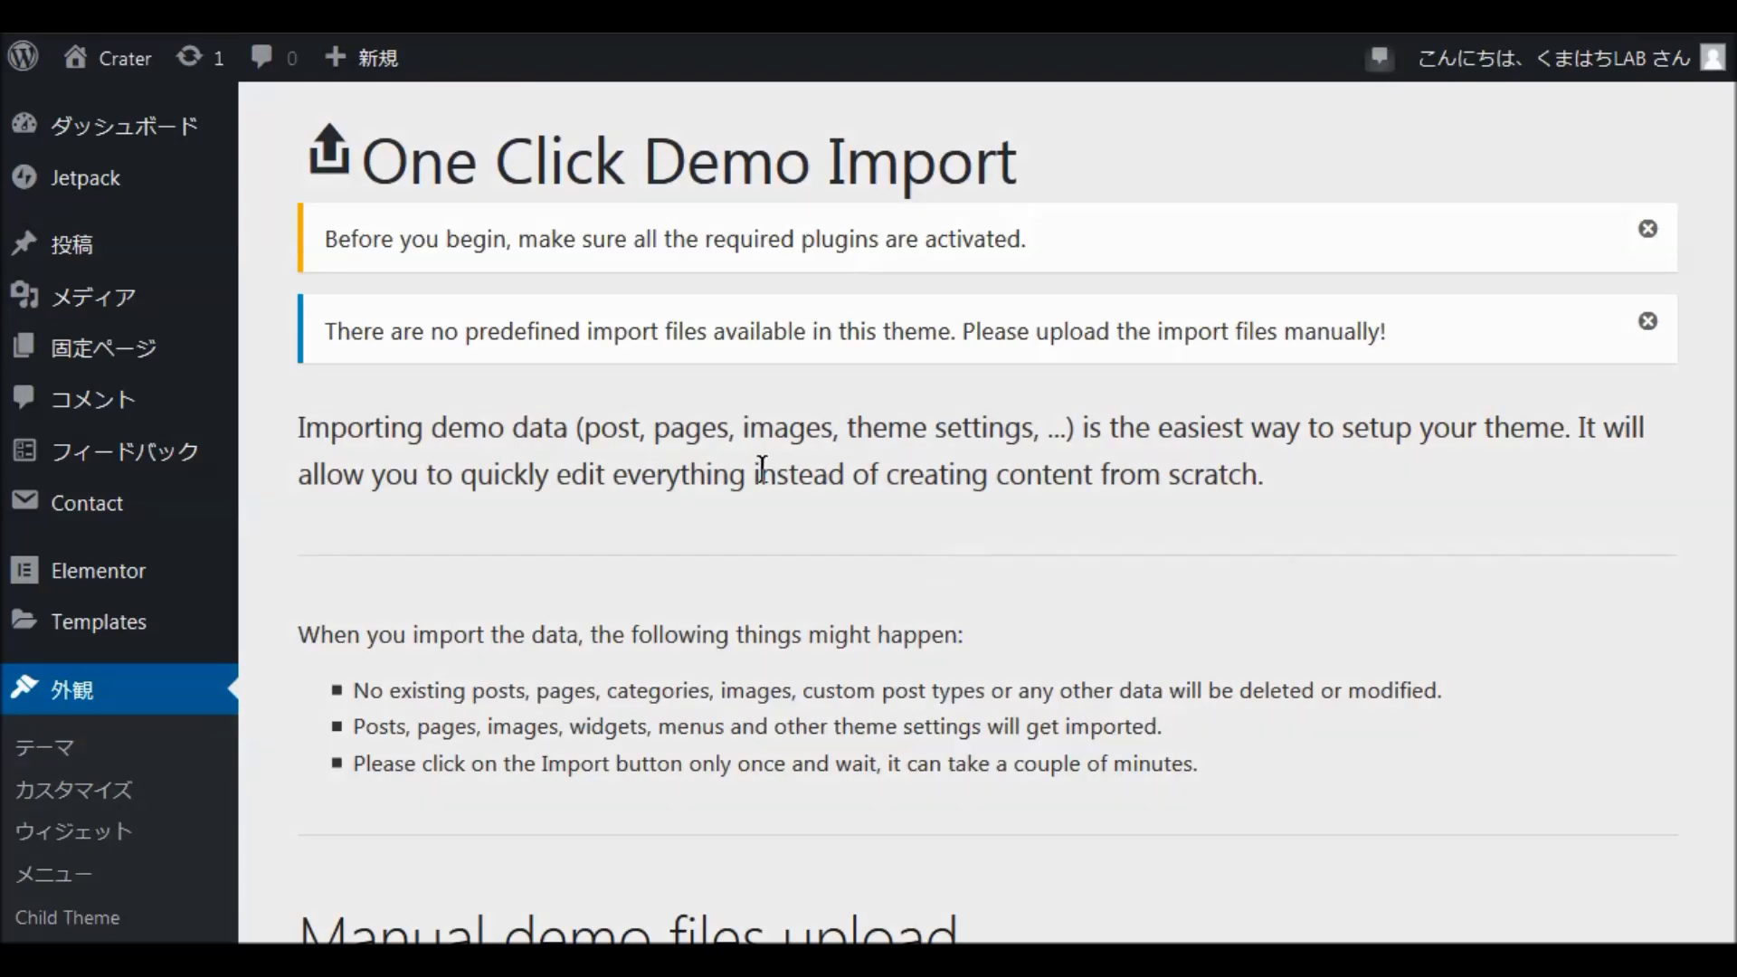
pyautogui.scroll(-5, 763, 468)
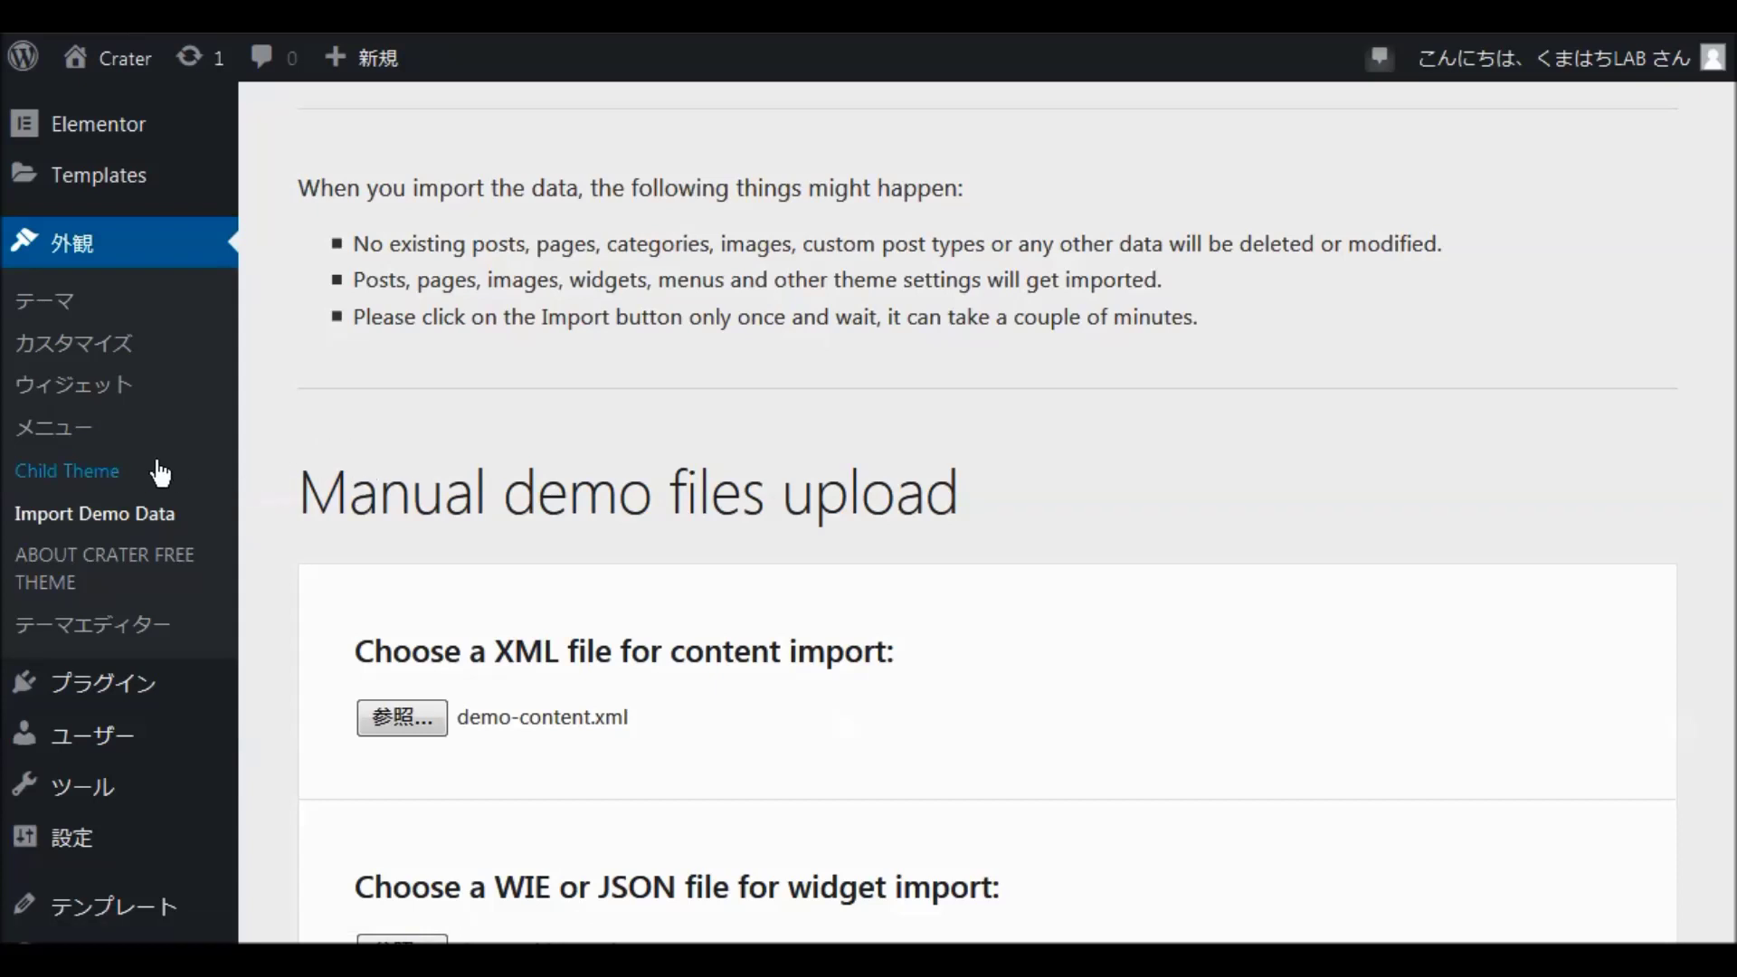
pyautogui.click(88, 473)
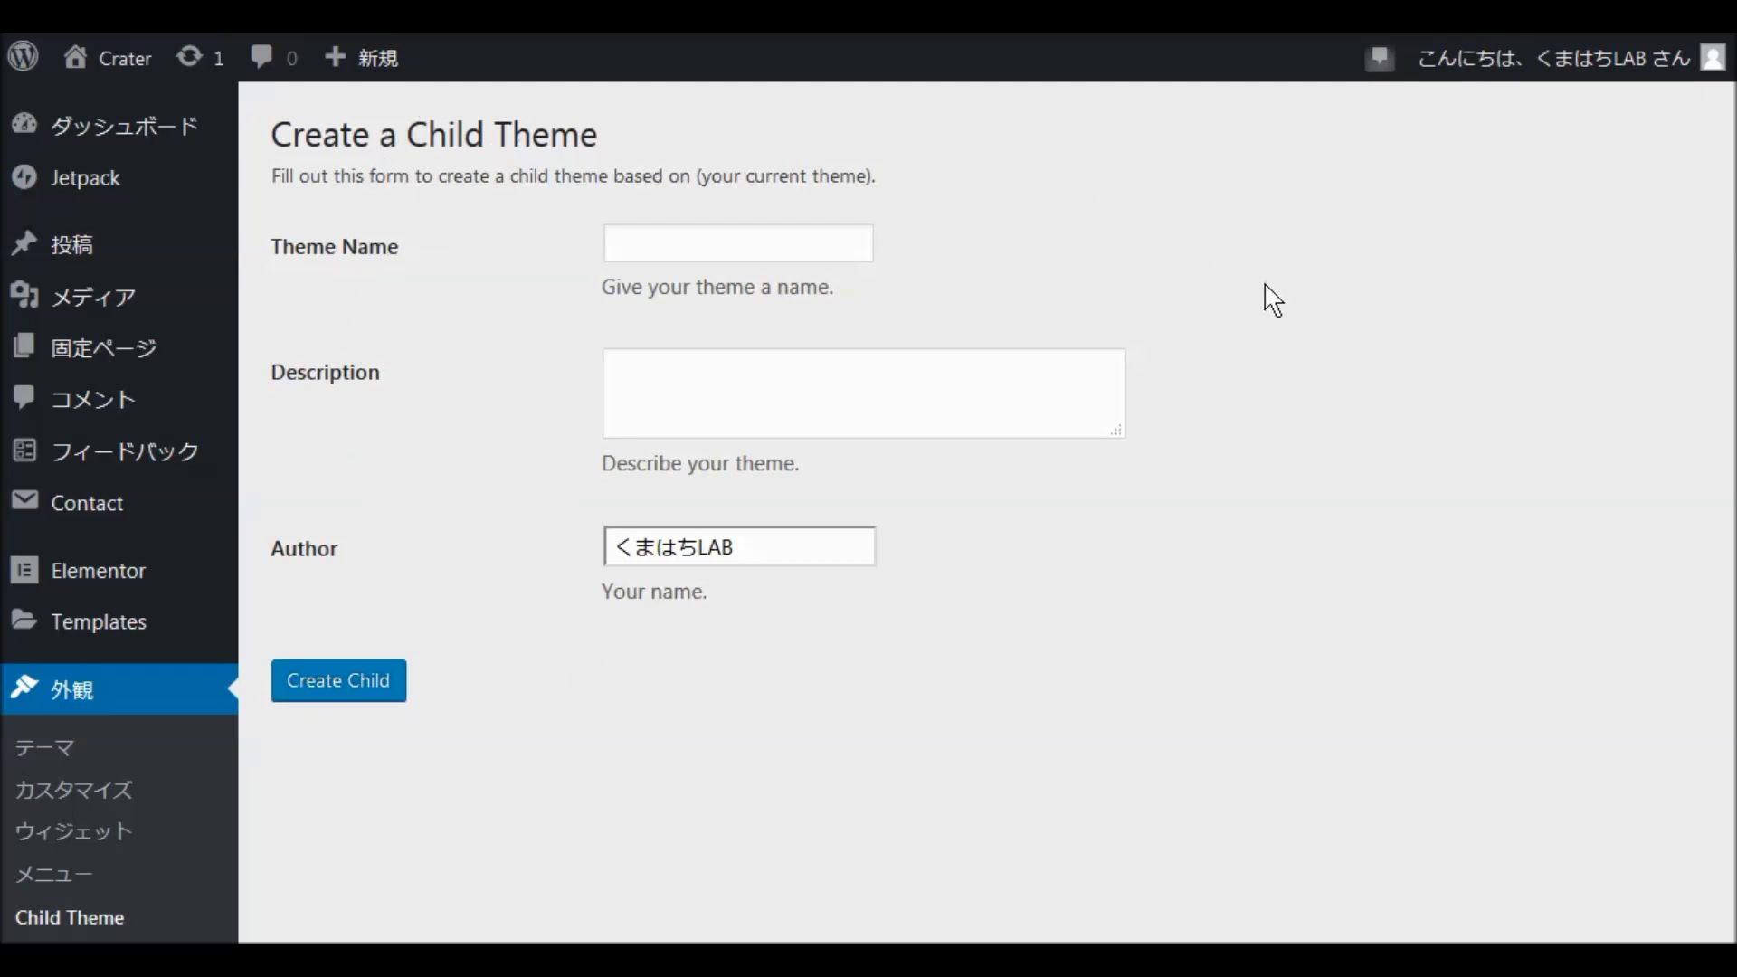
pyautogui.scroll(-1, 767, 715)
pyautogui.scroll(-3, 767, 715)
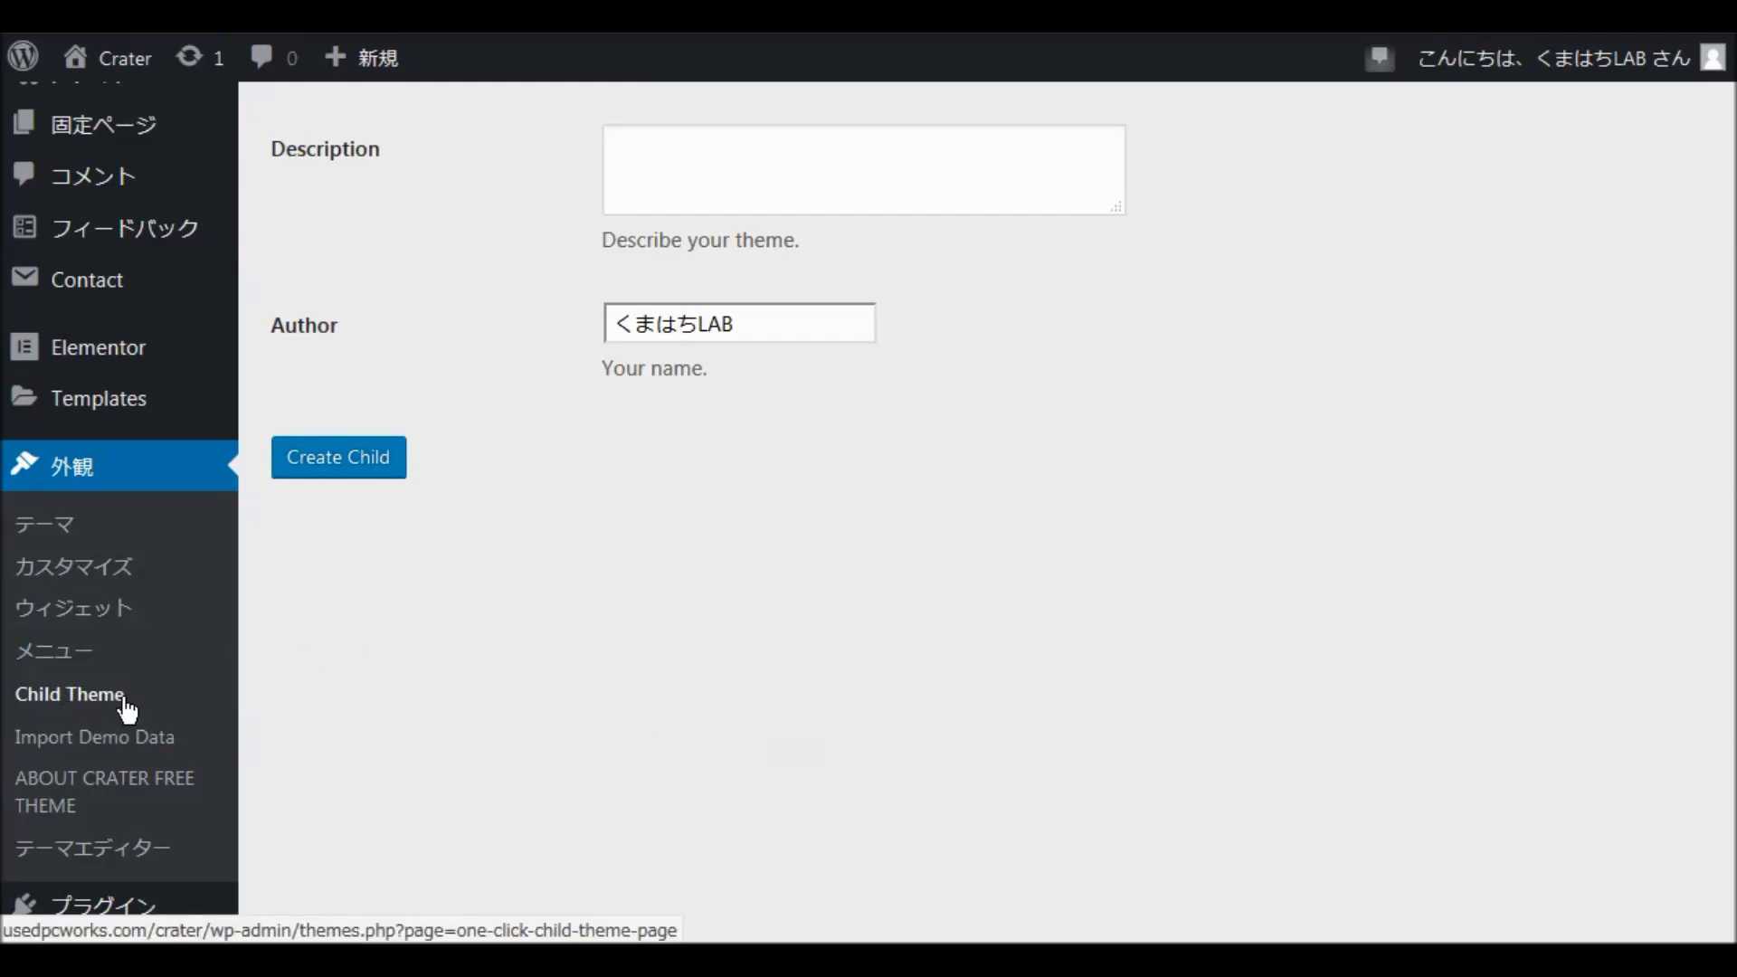
pyautogui.scroll(3, 965, 691)
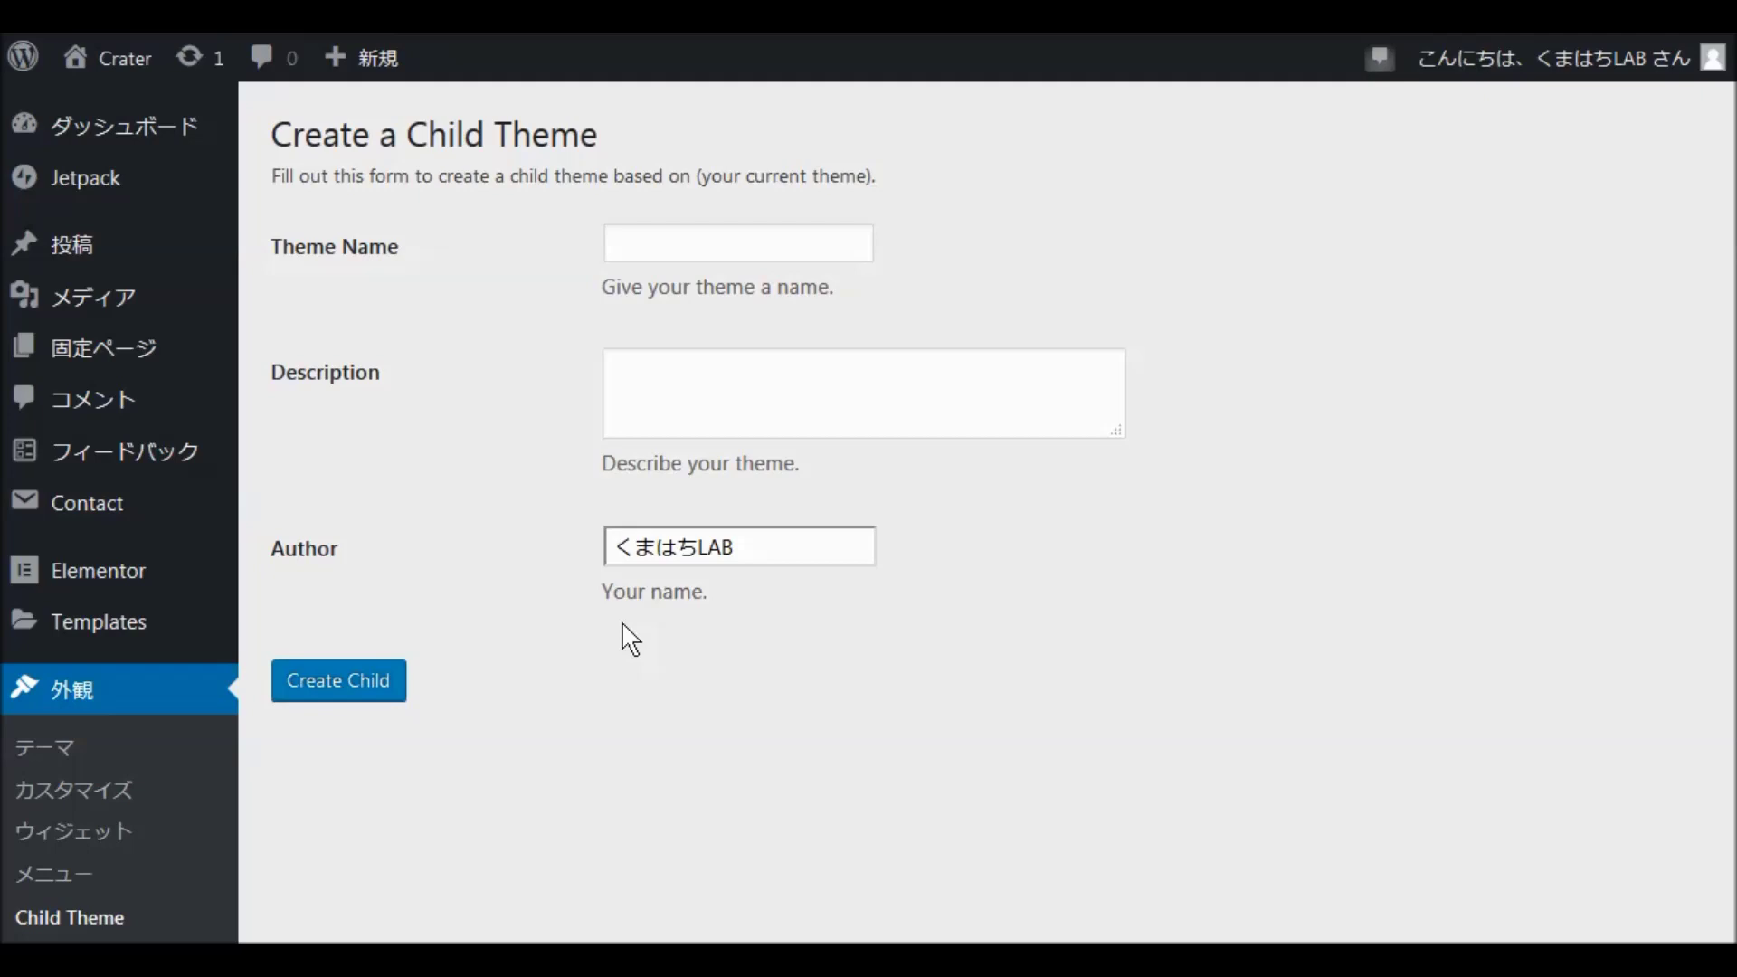
# Name the new child theme "Crater Child".
pyautogui.click(632, 242)
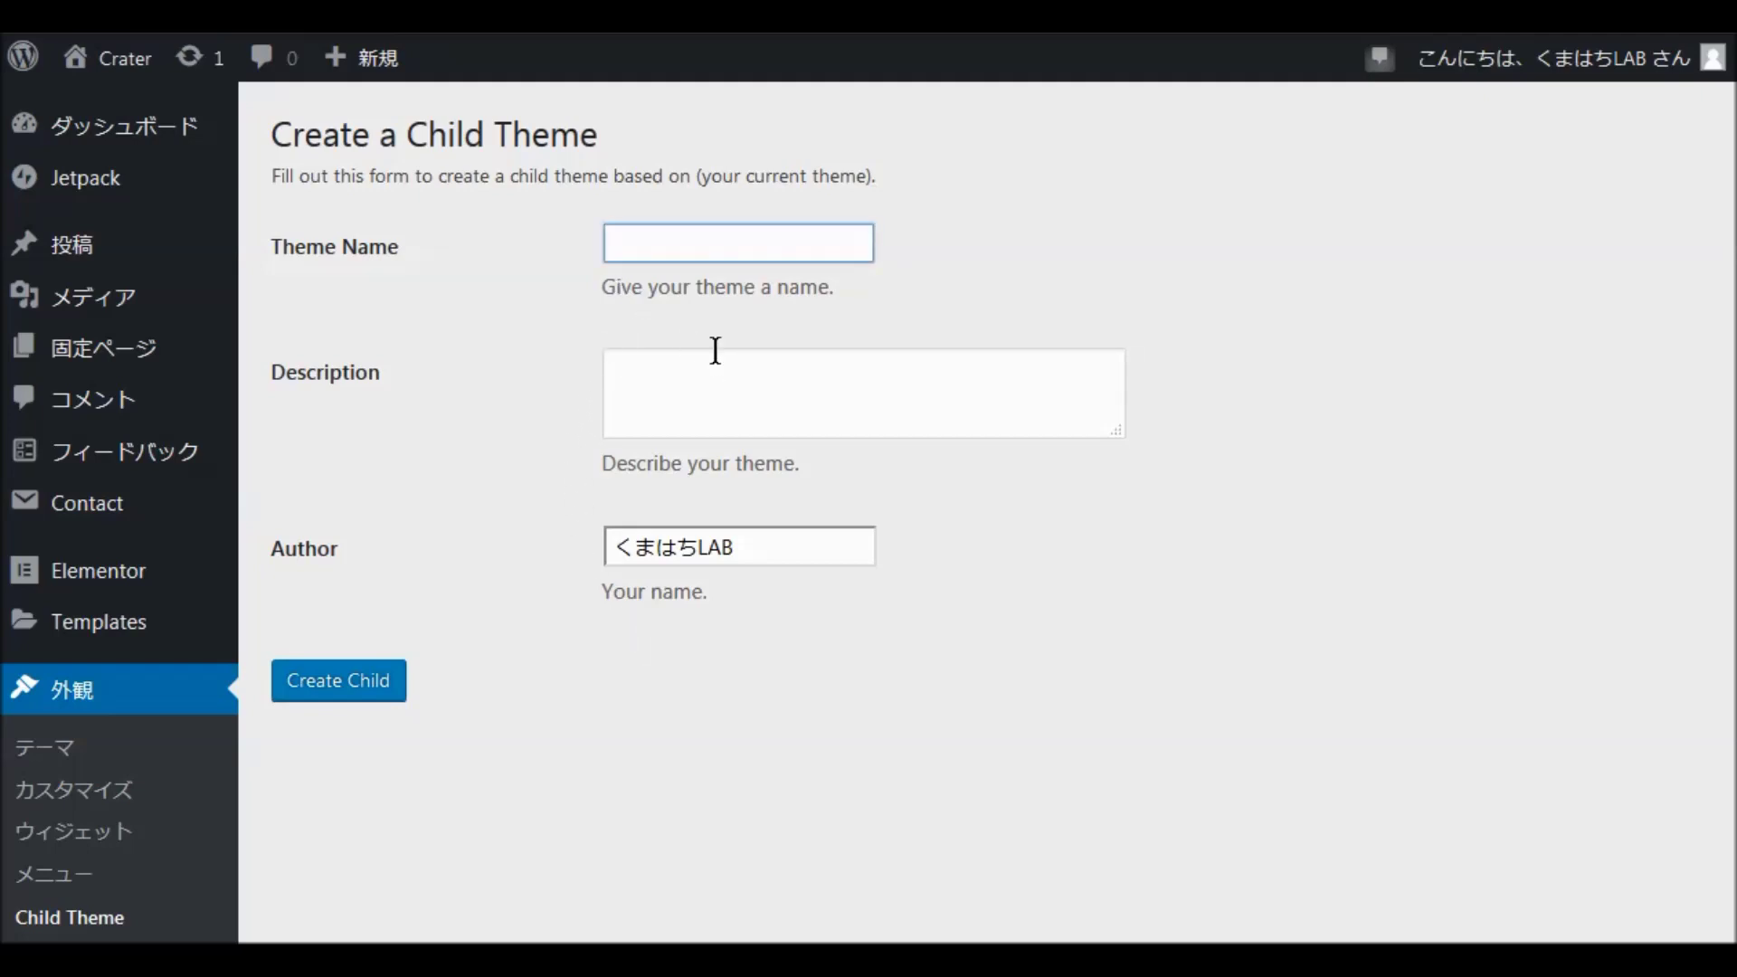
pyautogui.write('Cra')
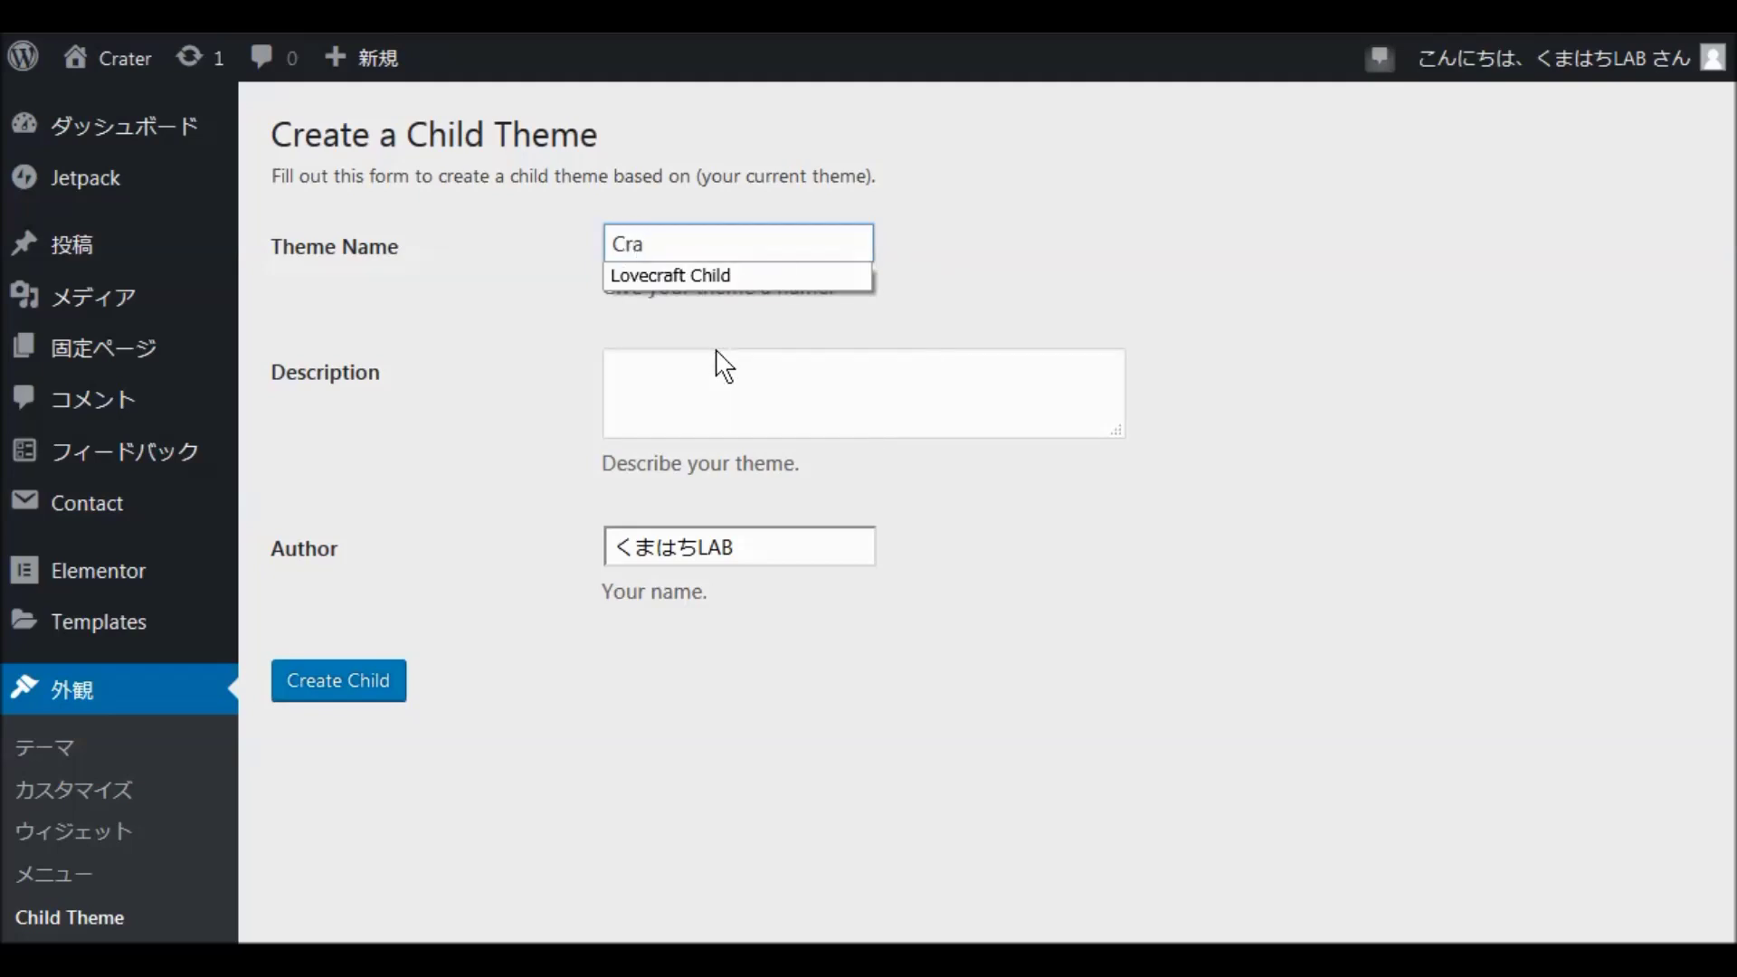
pyautogui.write('ter C')
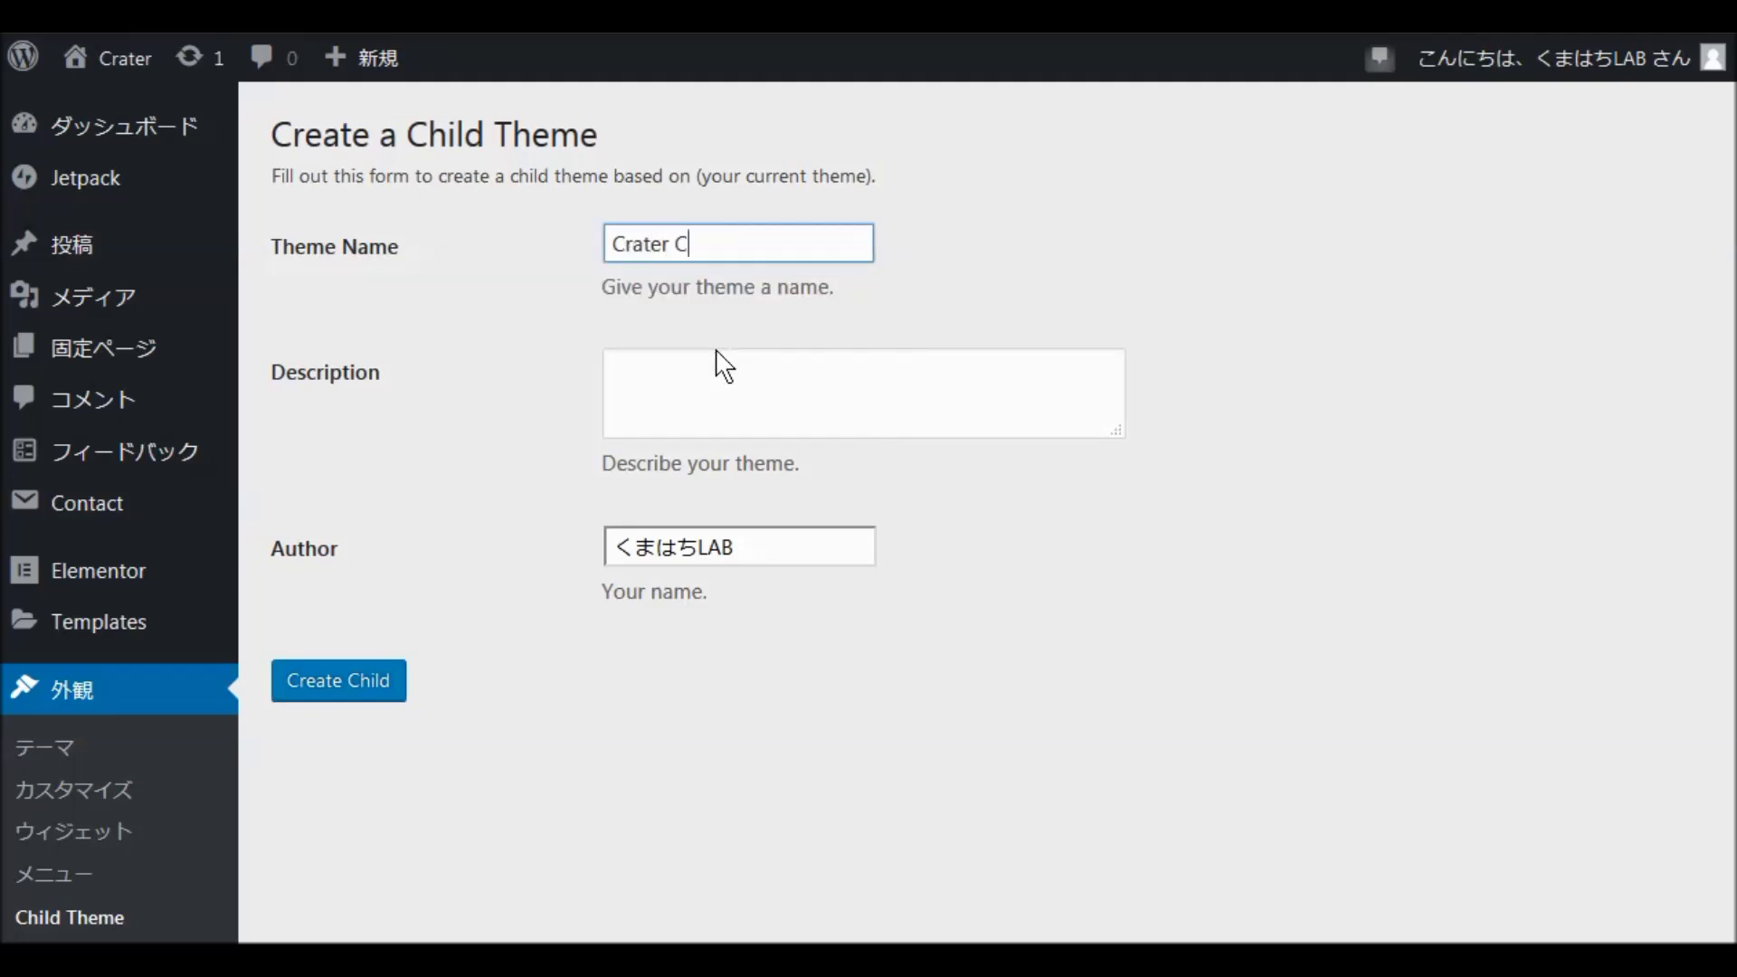
pyautogui.write('hild')
# Describe the child theme as "Cratter Freeの子テーマ" and create it.
pyautogui.click(723, 366)
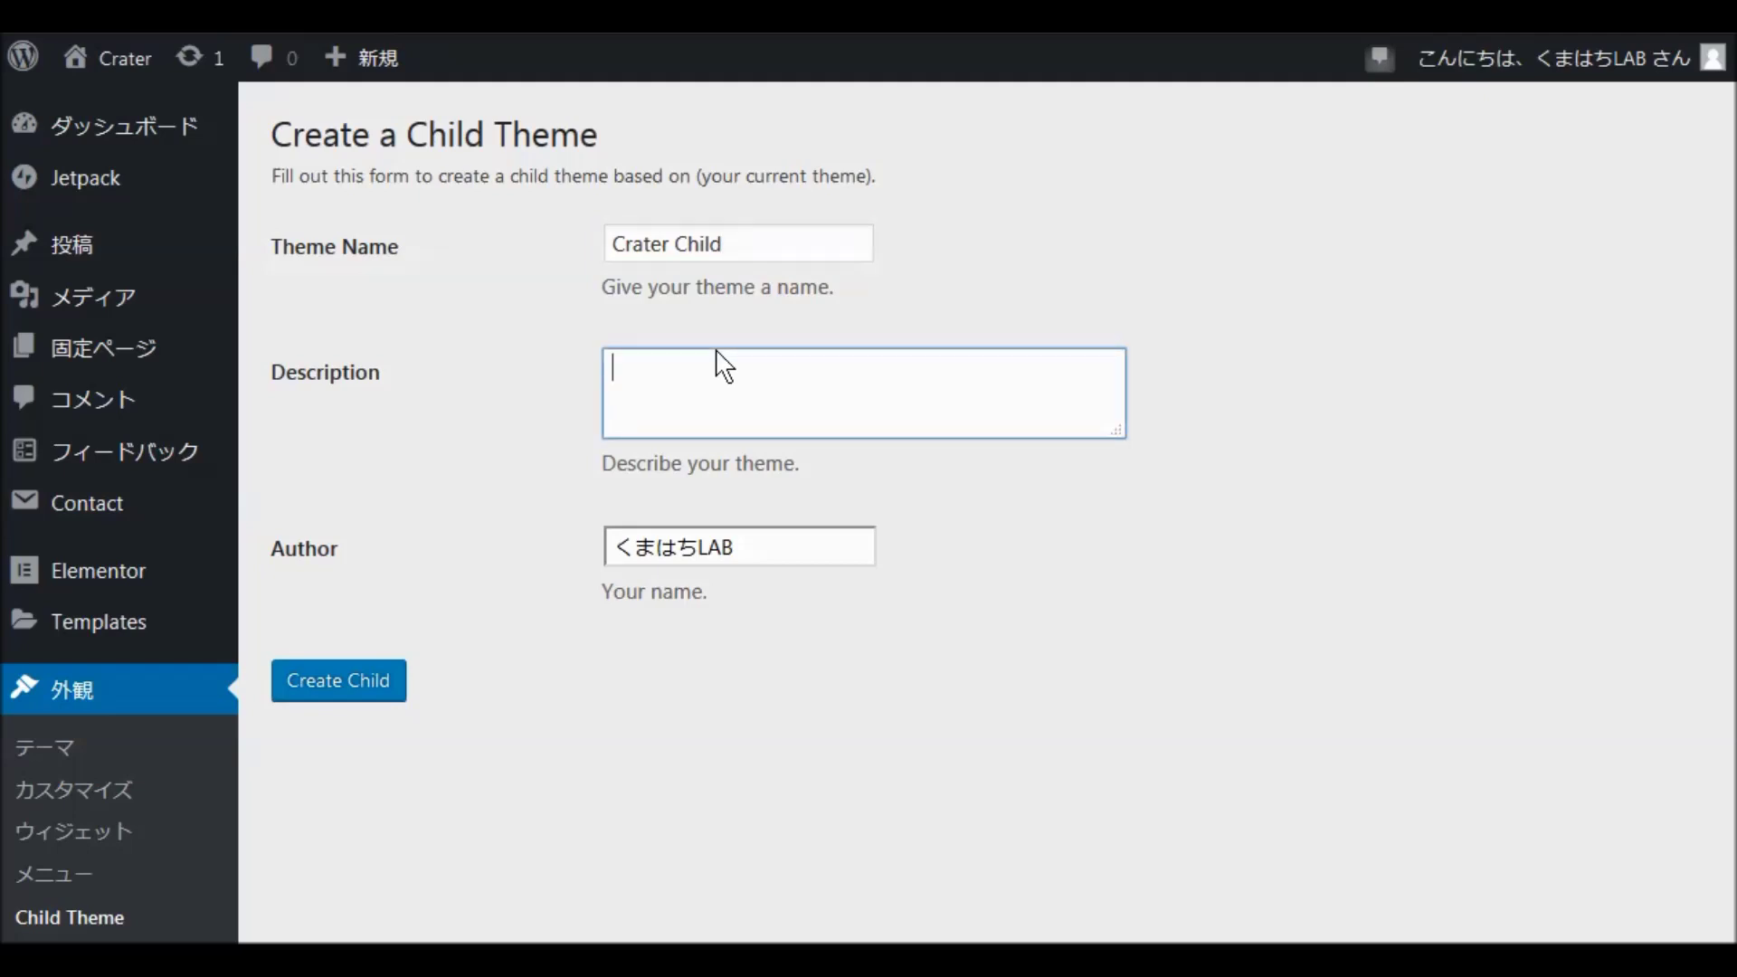
pyautogui.write('Craty')
pyautogui.write('er Freeの子テーマ')
pyautogui.press('space')
pyautogui.write('te-ma')
pyautogui.press('space')
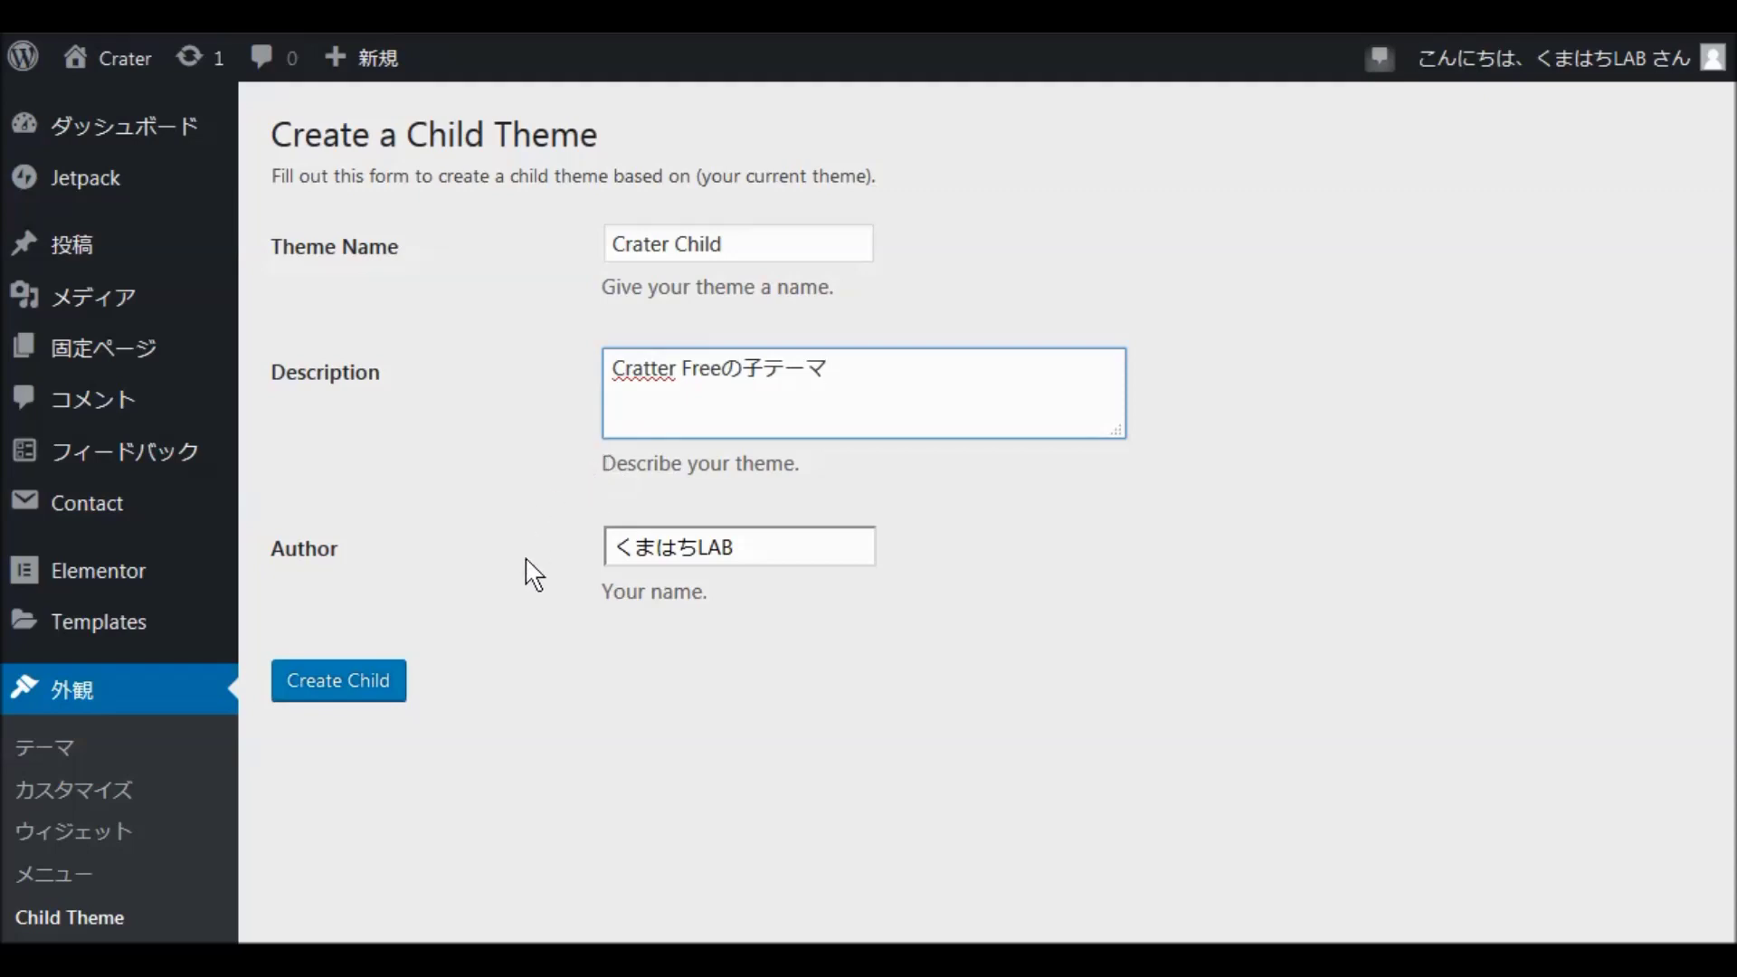
pyautogui.click(352, 697)
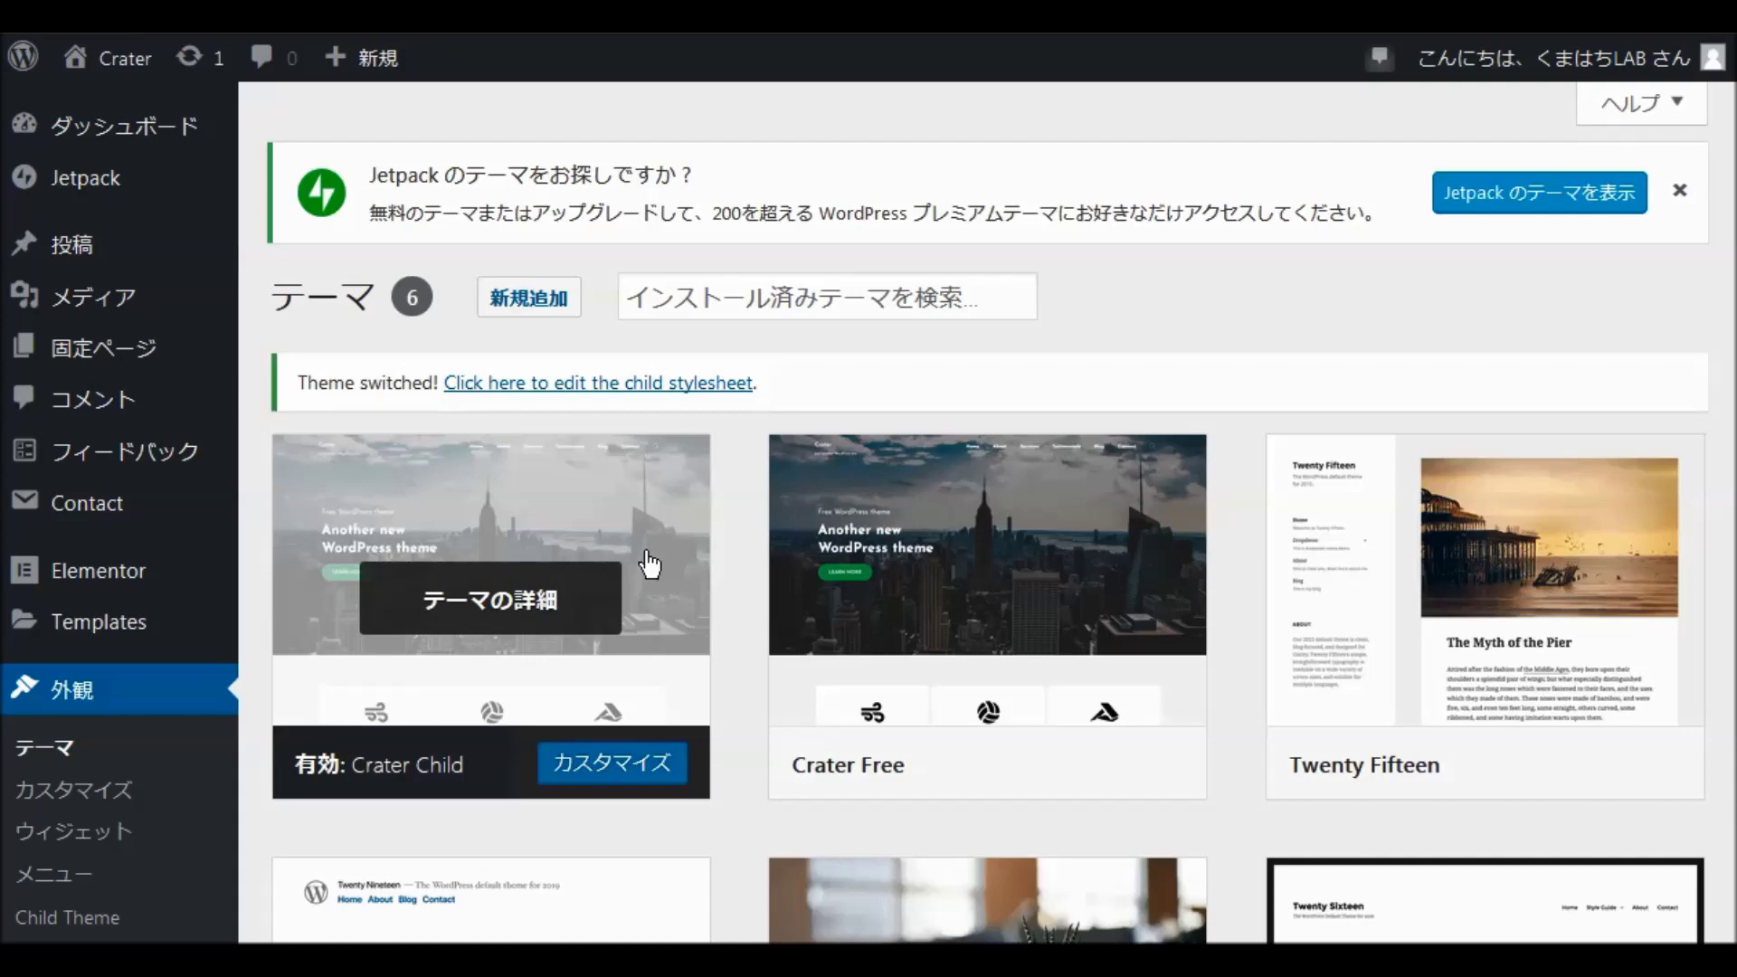
# Open the theme customizer for the active Crater Child theme.
pyautogui.scroll(-3, 656, 561)
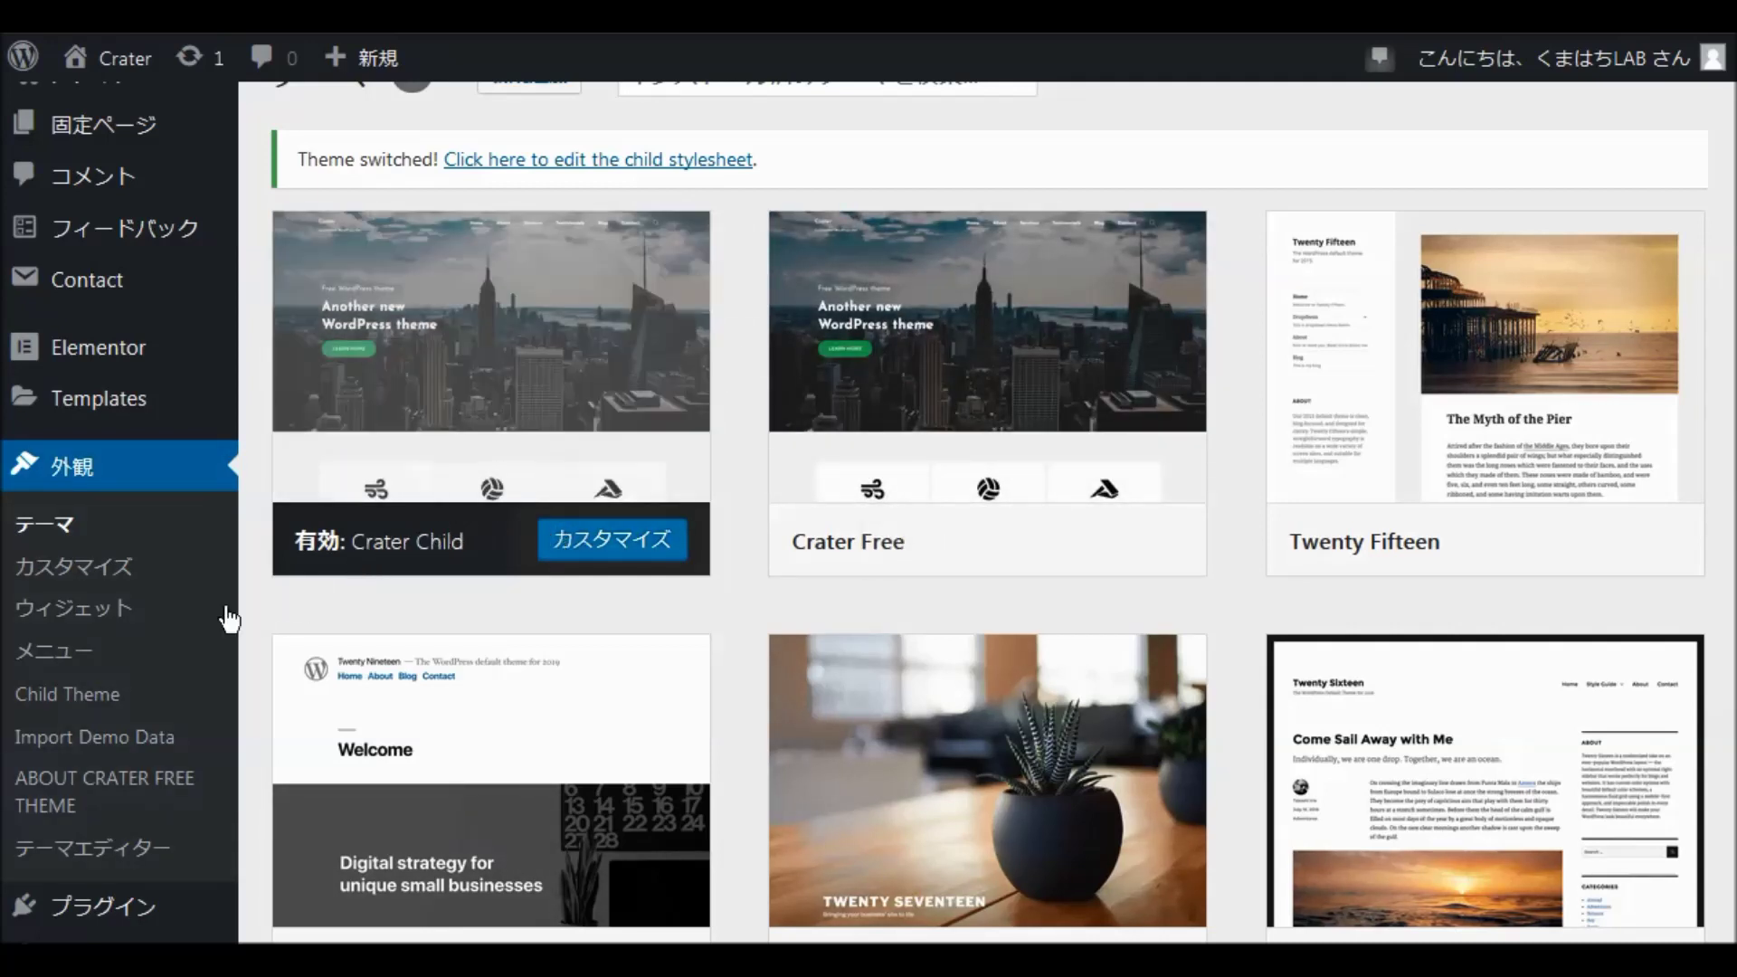
pyautogui.click(85, 586)
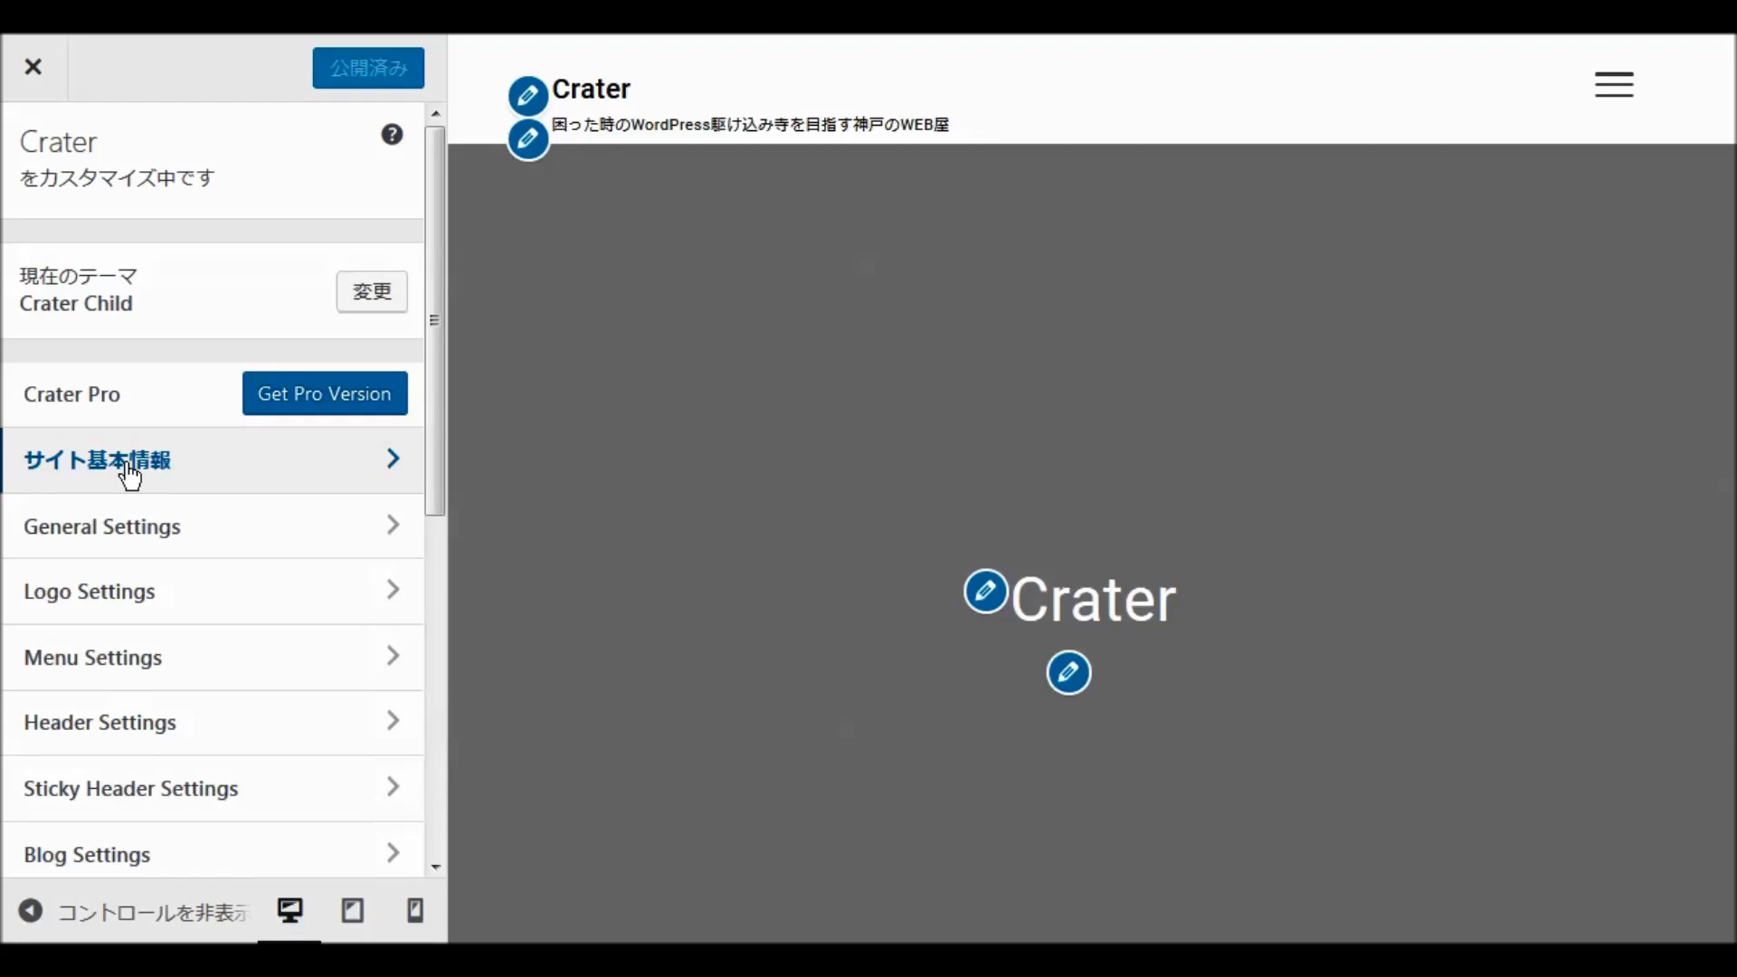
# In the site identity settings, set 908lab_d.png from the media library as the site logo, cropping it to the suggested area.
pyautogui.click(127, 465)
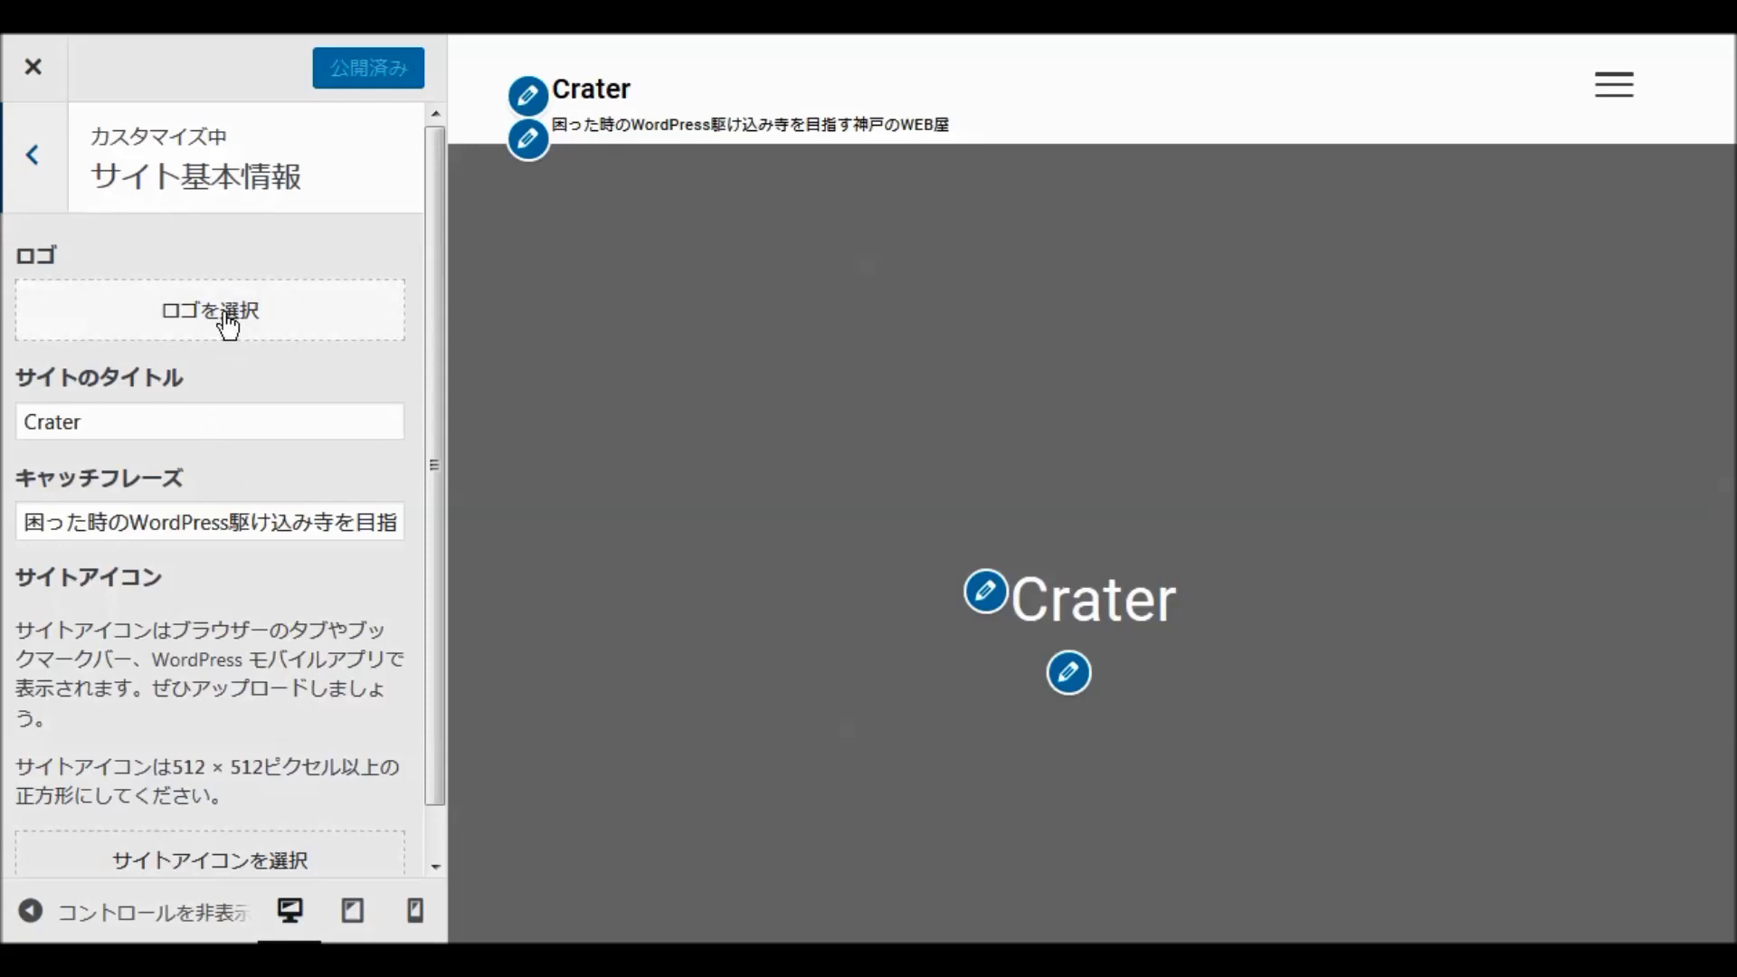
pyautogui.click(225, 315)
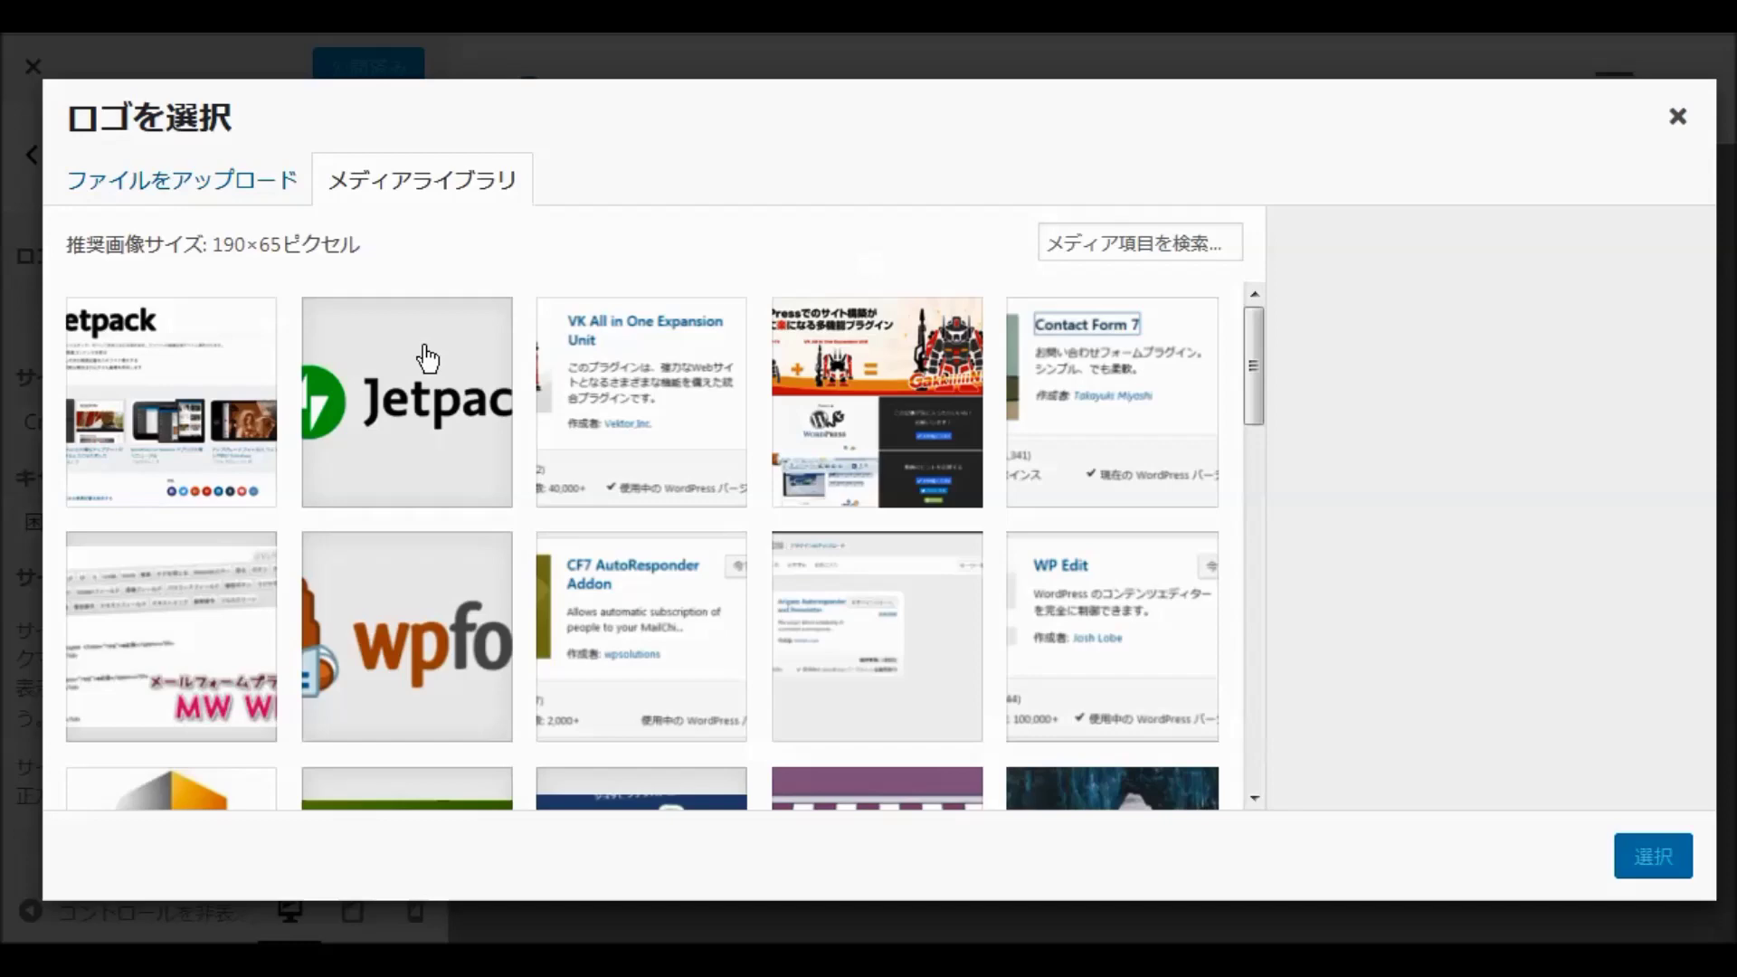
pyautogui.scroll(-3, 448, 389)
pyautogui.scroll(-8, 456, 416)
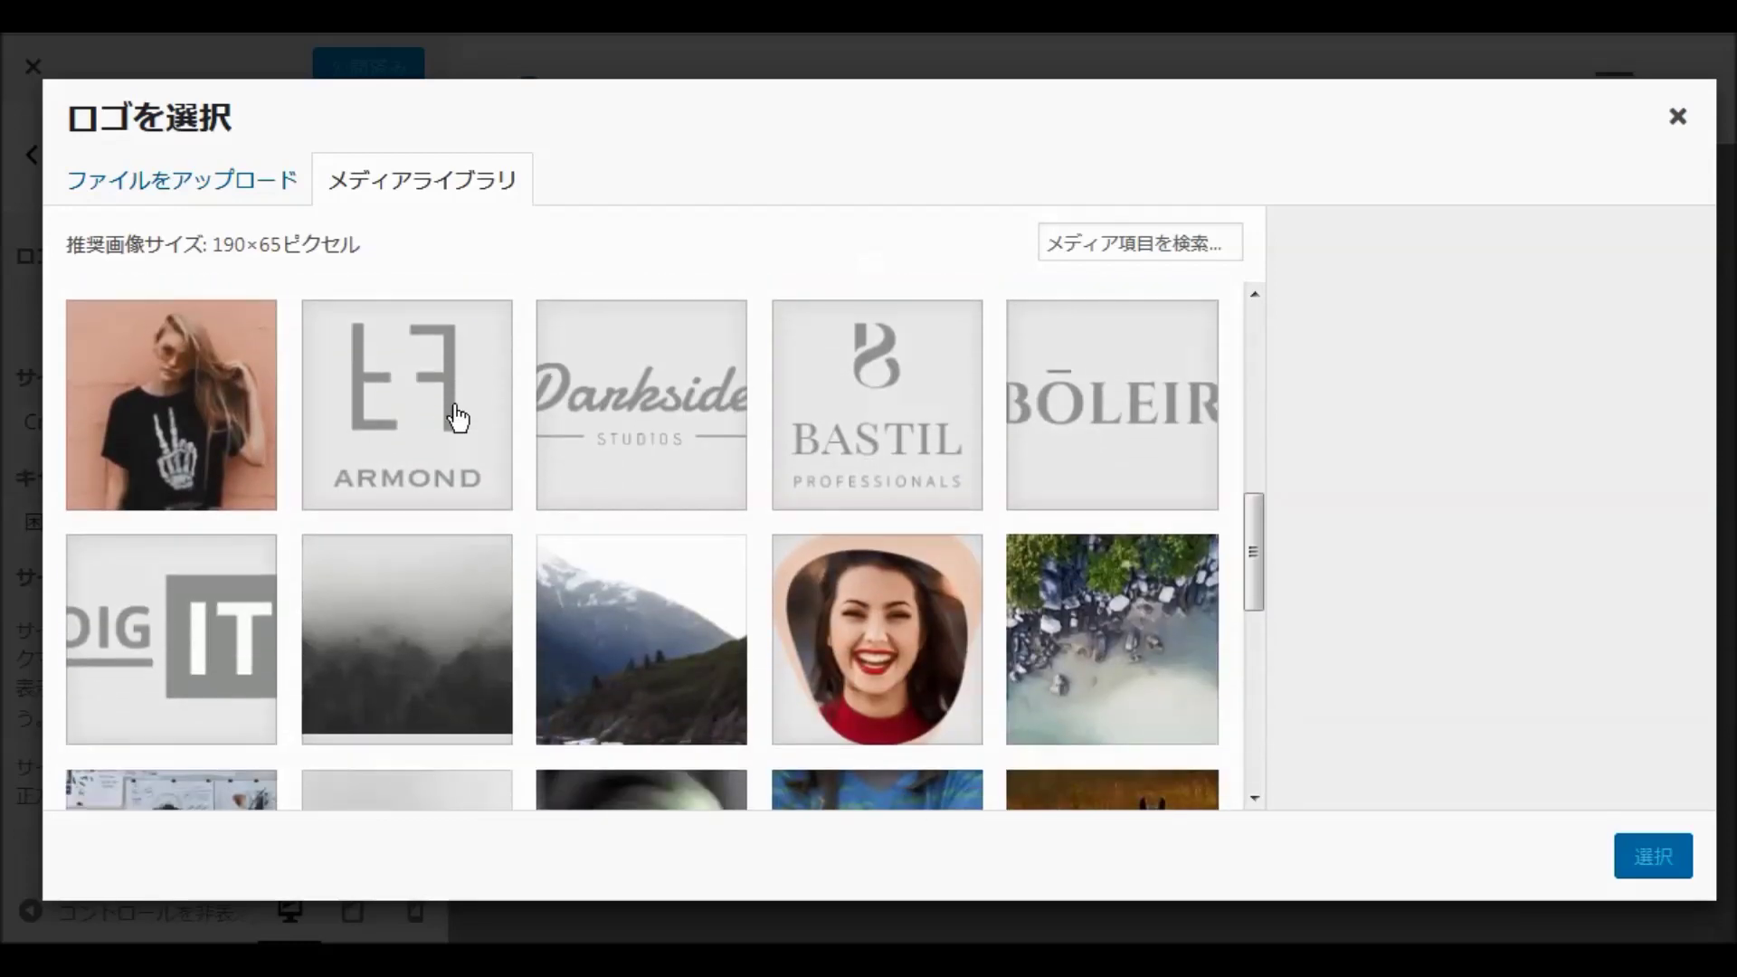
pyautogui.scroll(-8, 459, 417)
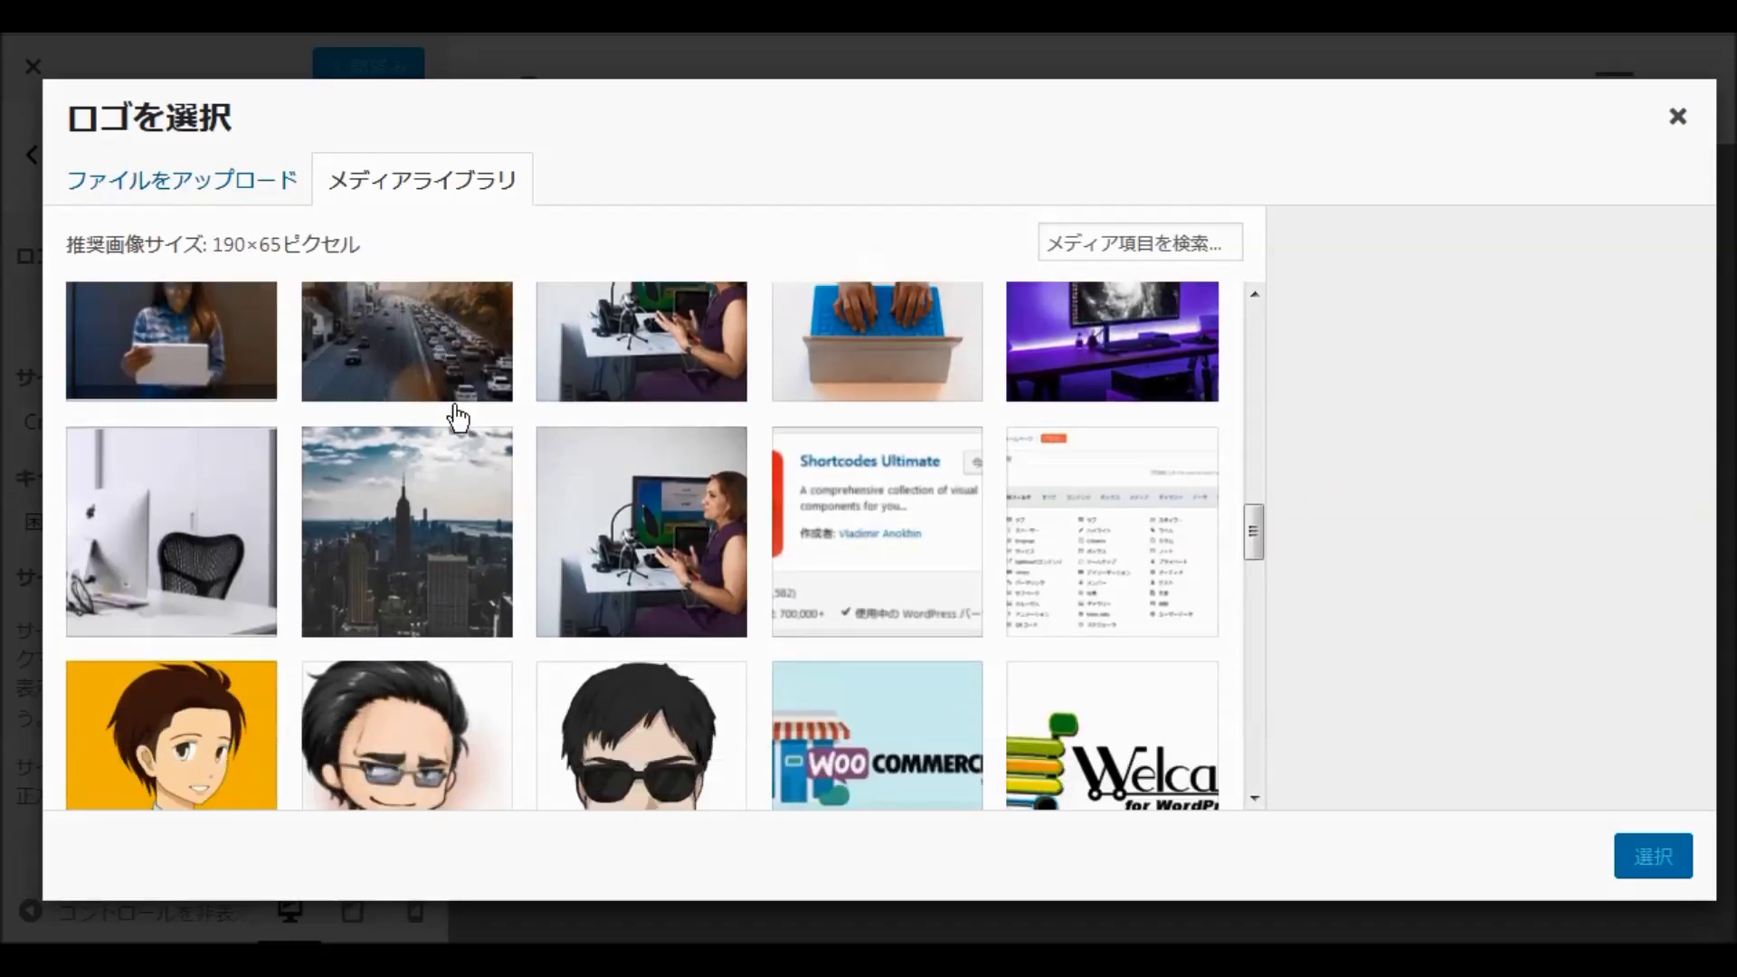
pyautogui.scroll(-2, 462, 418)
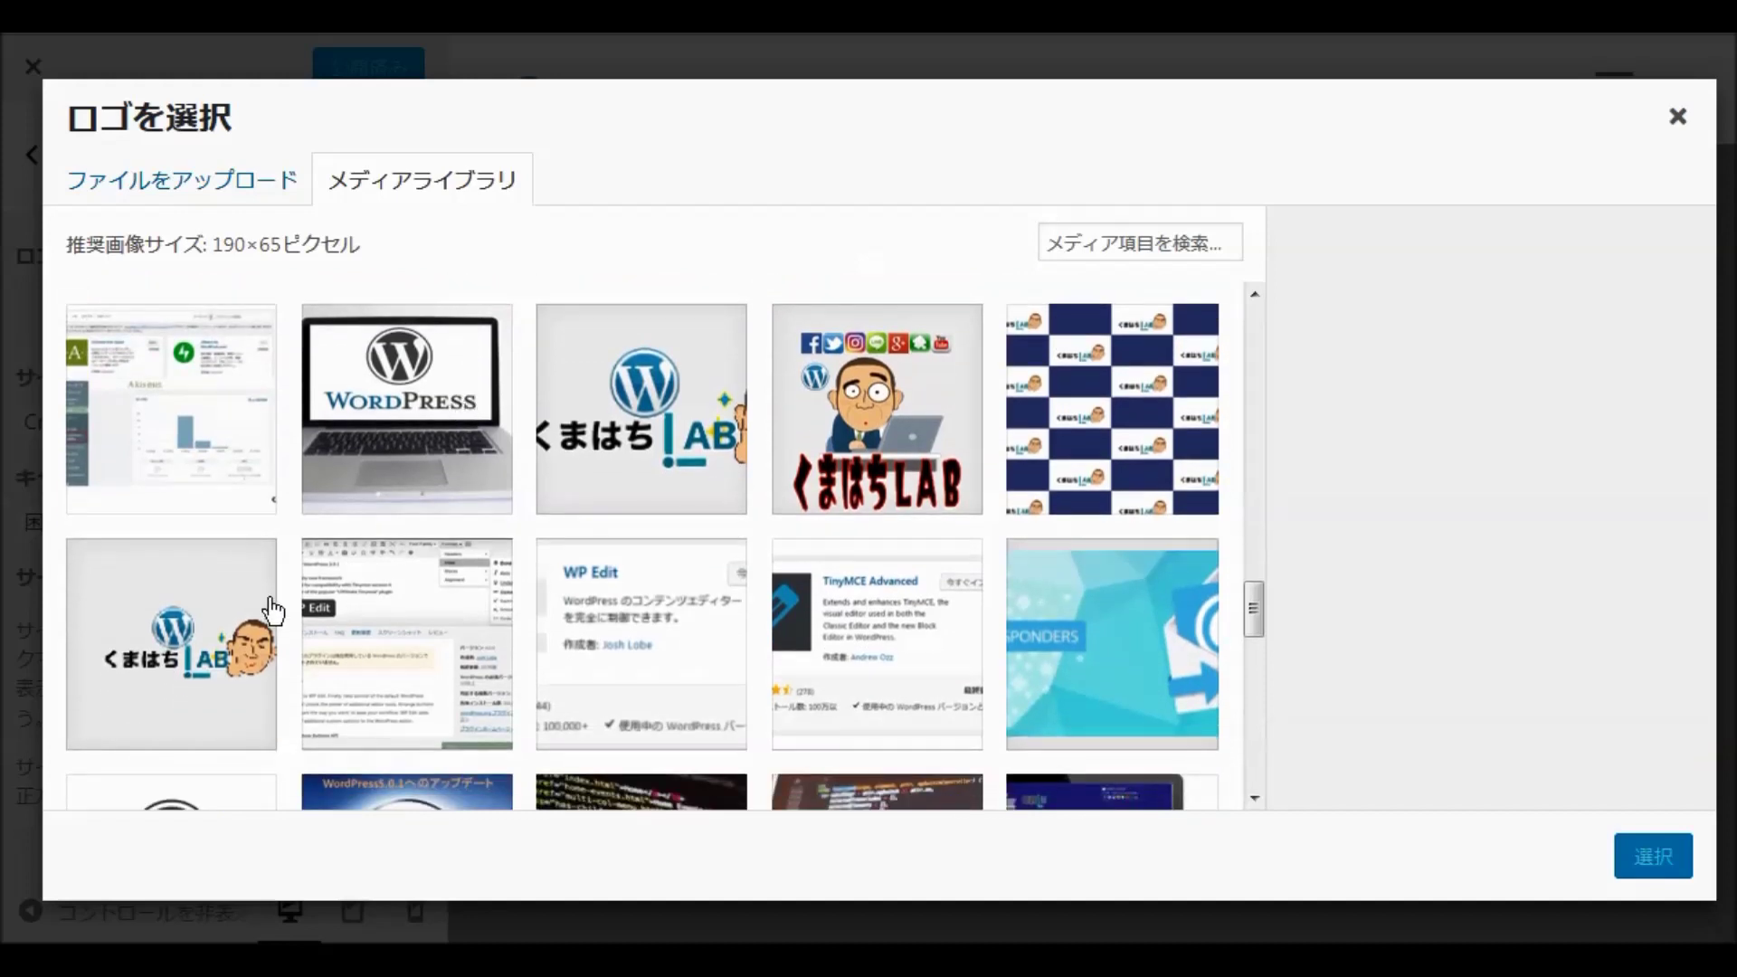
pyautogui.click(167, 649)
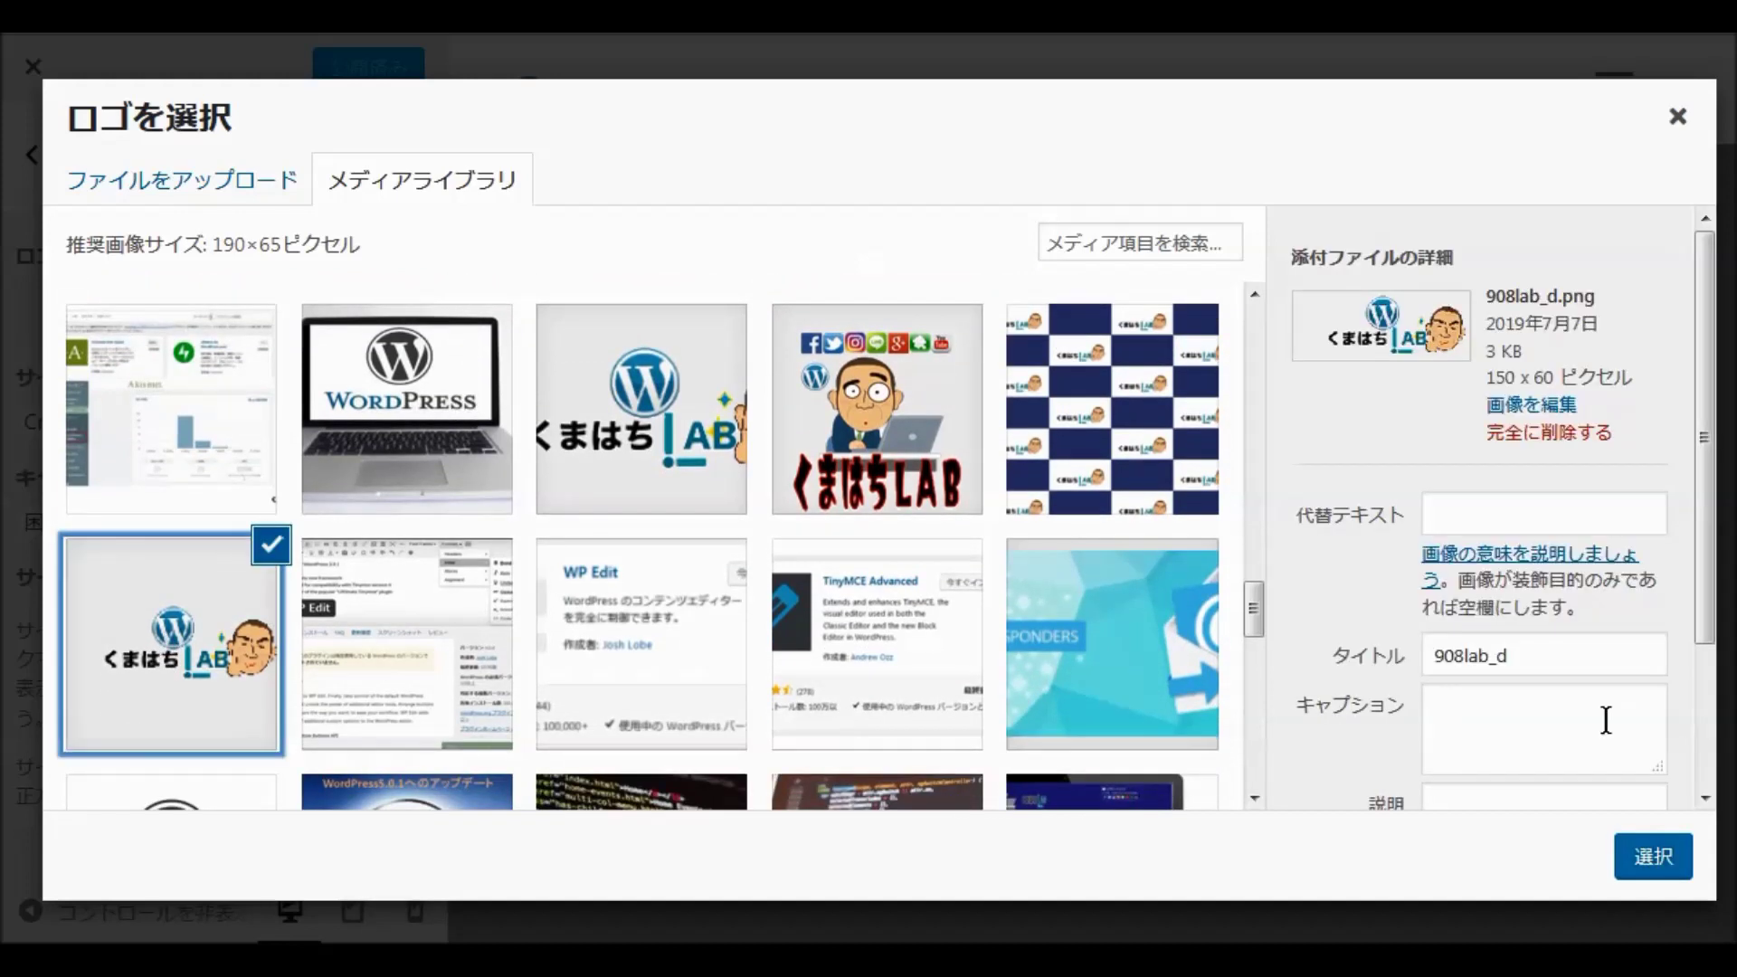
pyautogui.click(1655, 856)
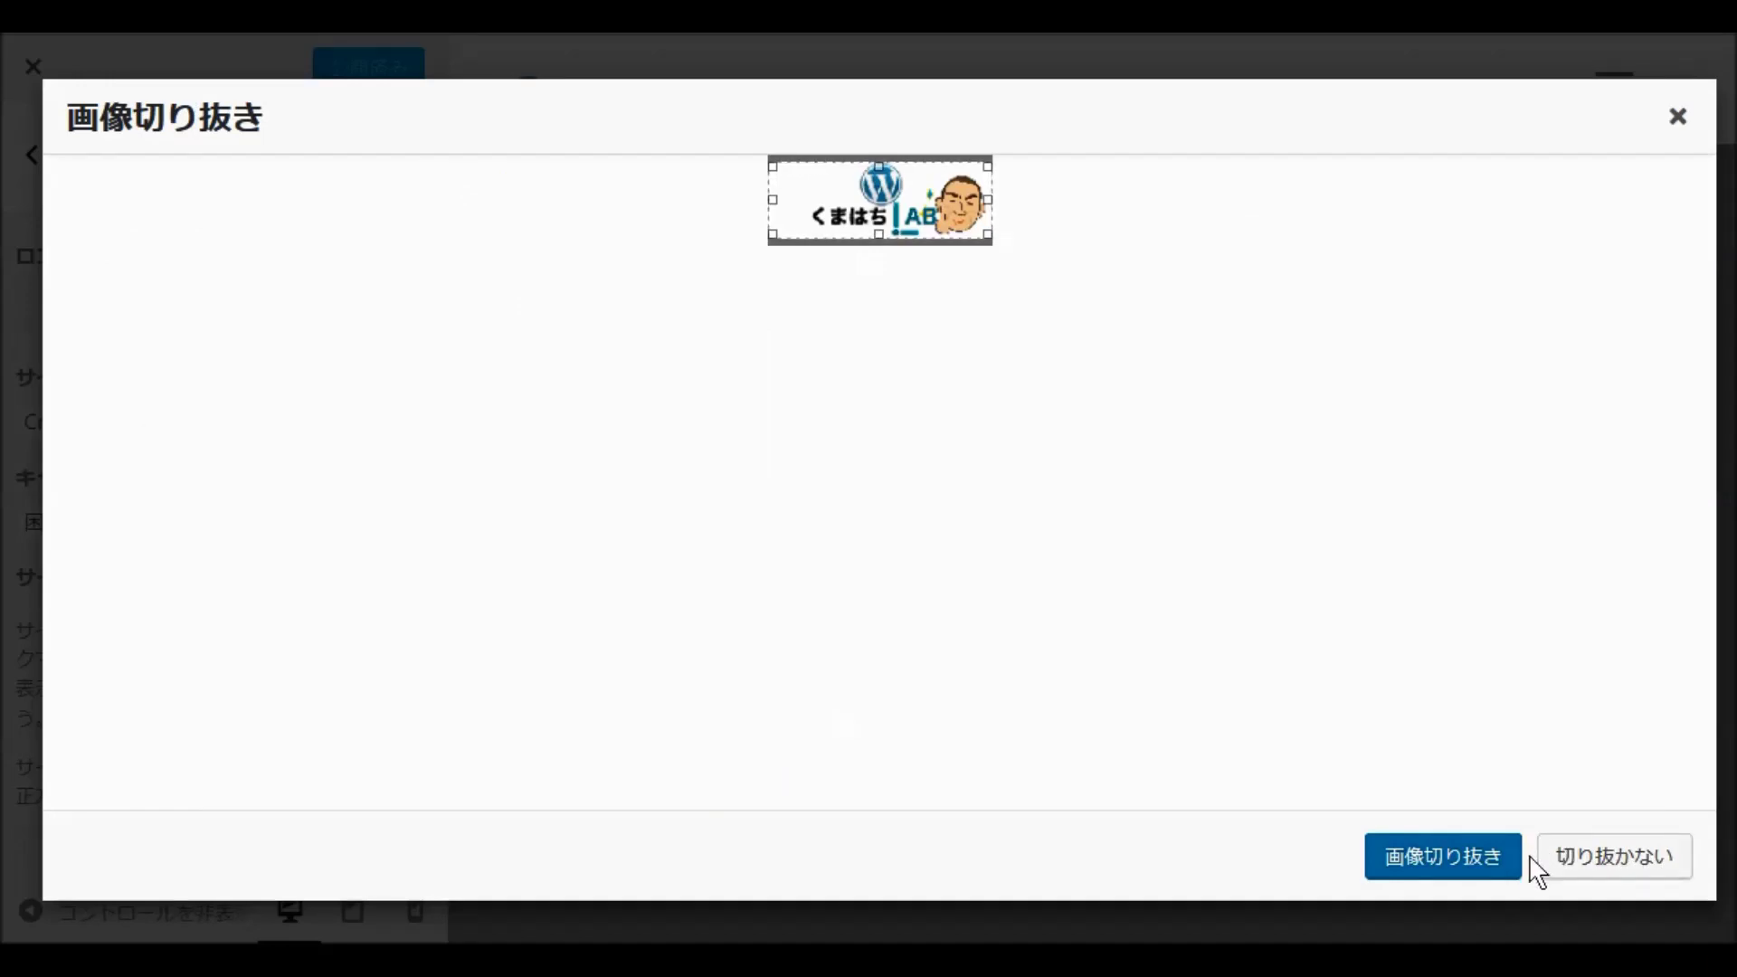
pyautogui.click(1458, 856)
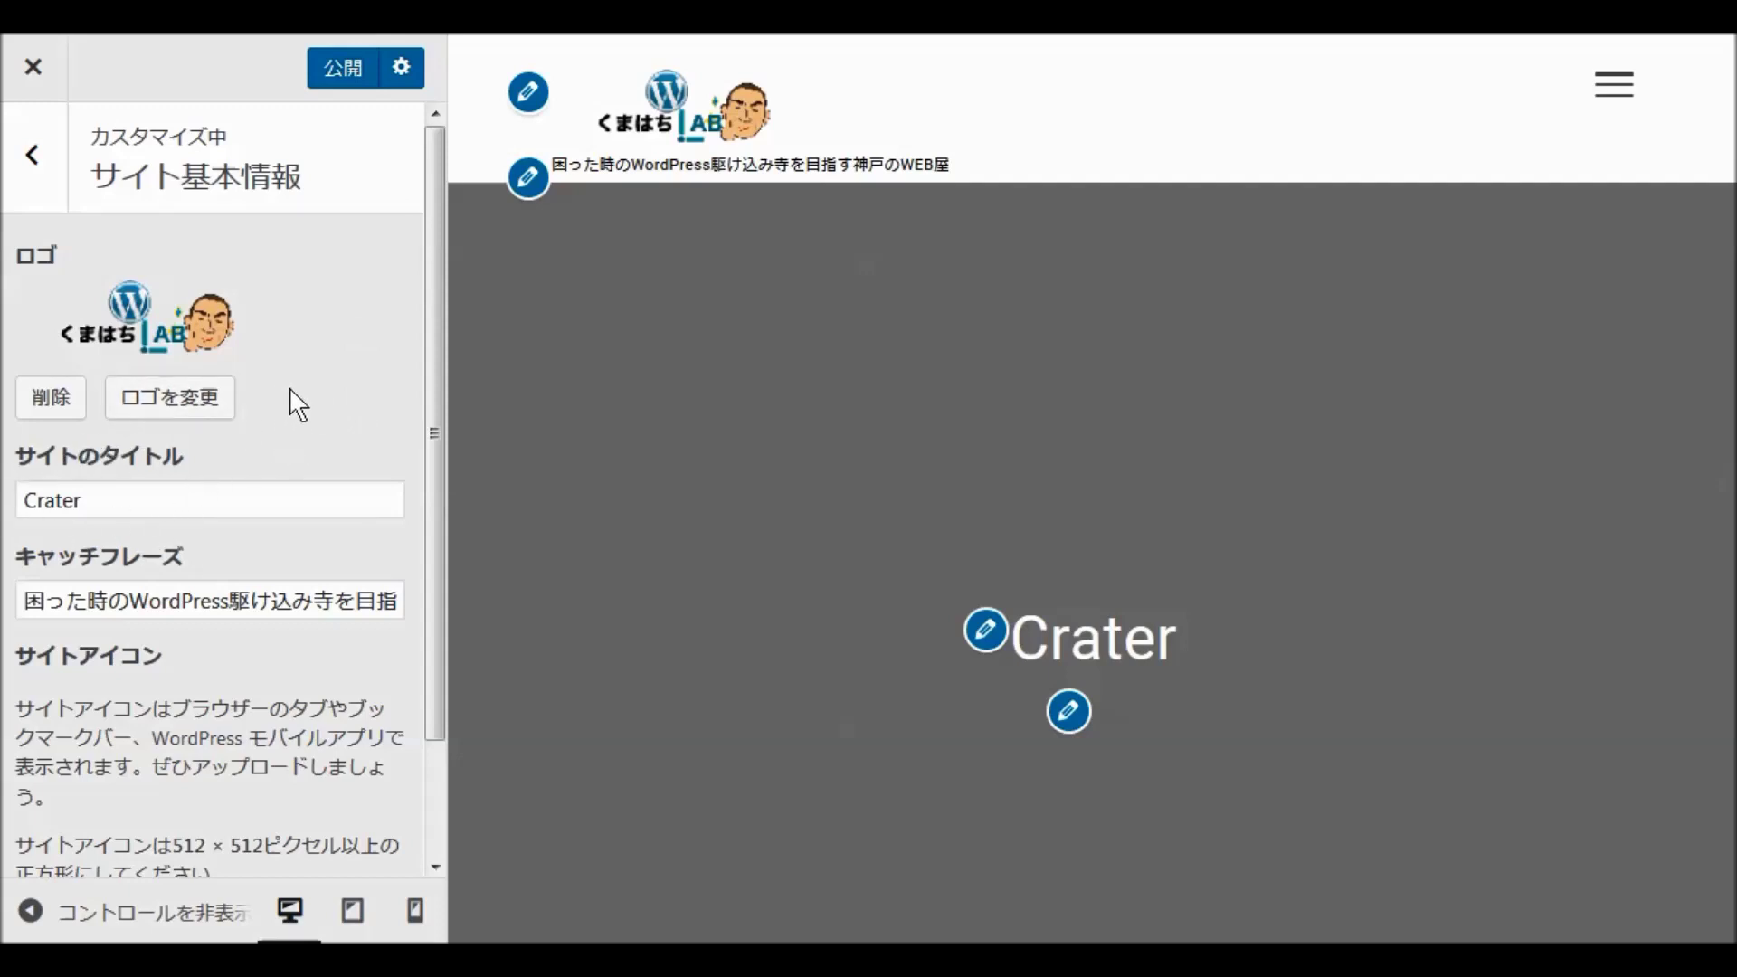
# Set 908icon.png from the media library as the site icon and publish the site identity changes.
pyautogui.scroll(-2, 287, 398)
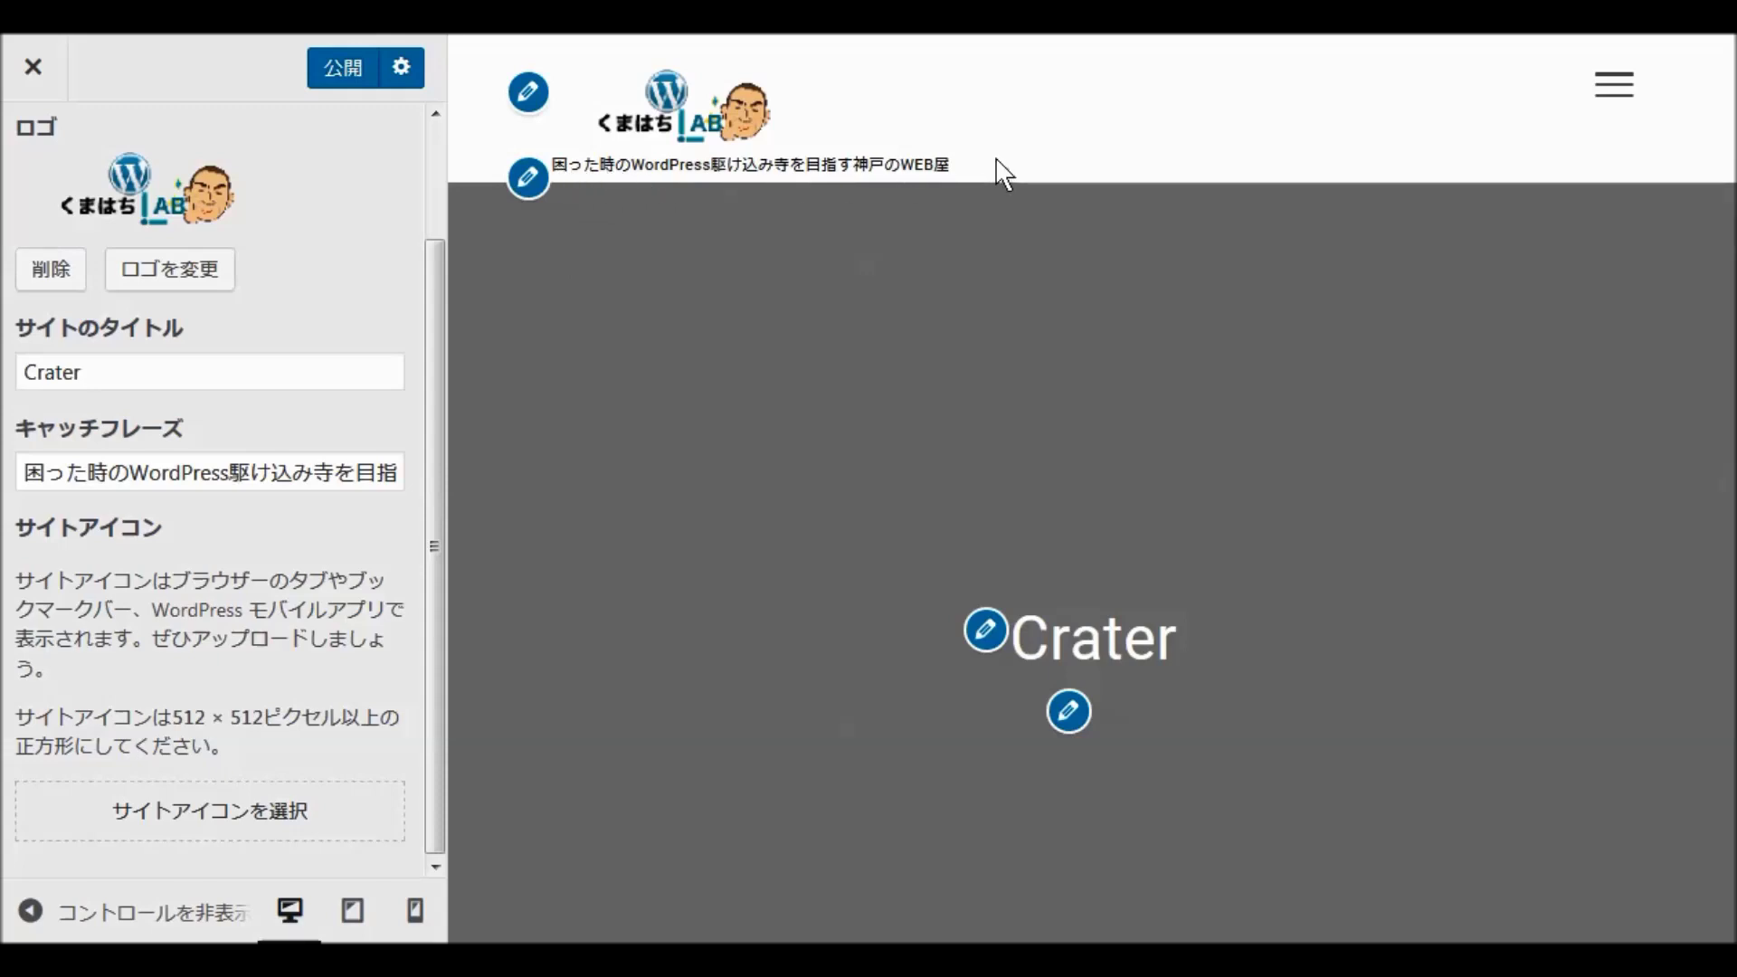
pyautogui.scroll(-3, 543, 452)
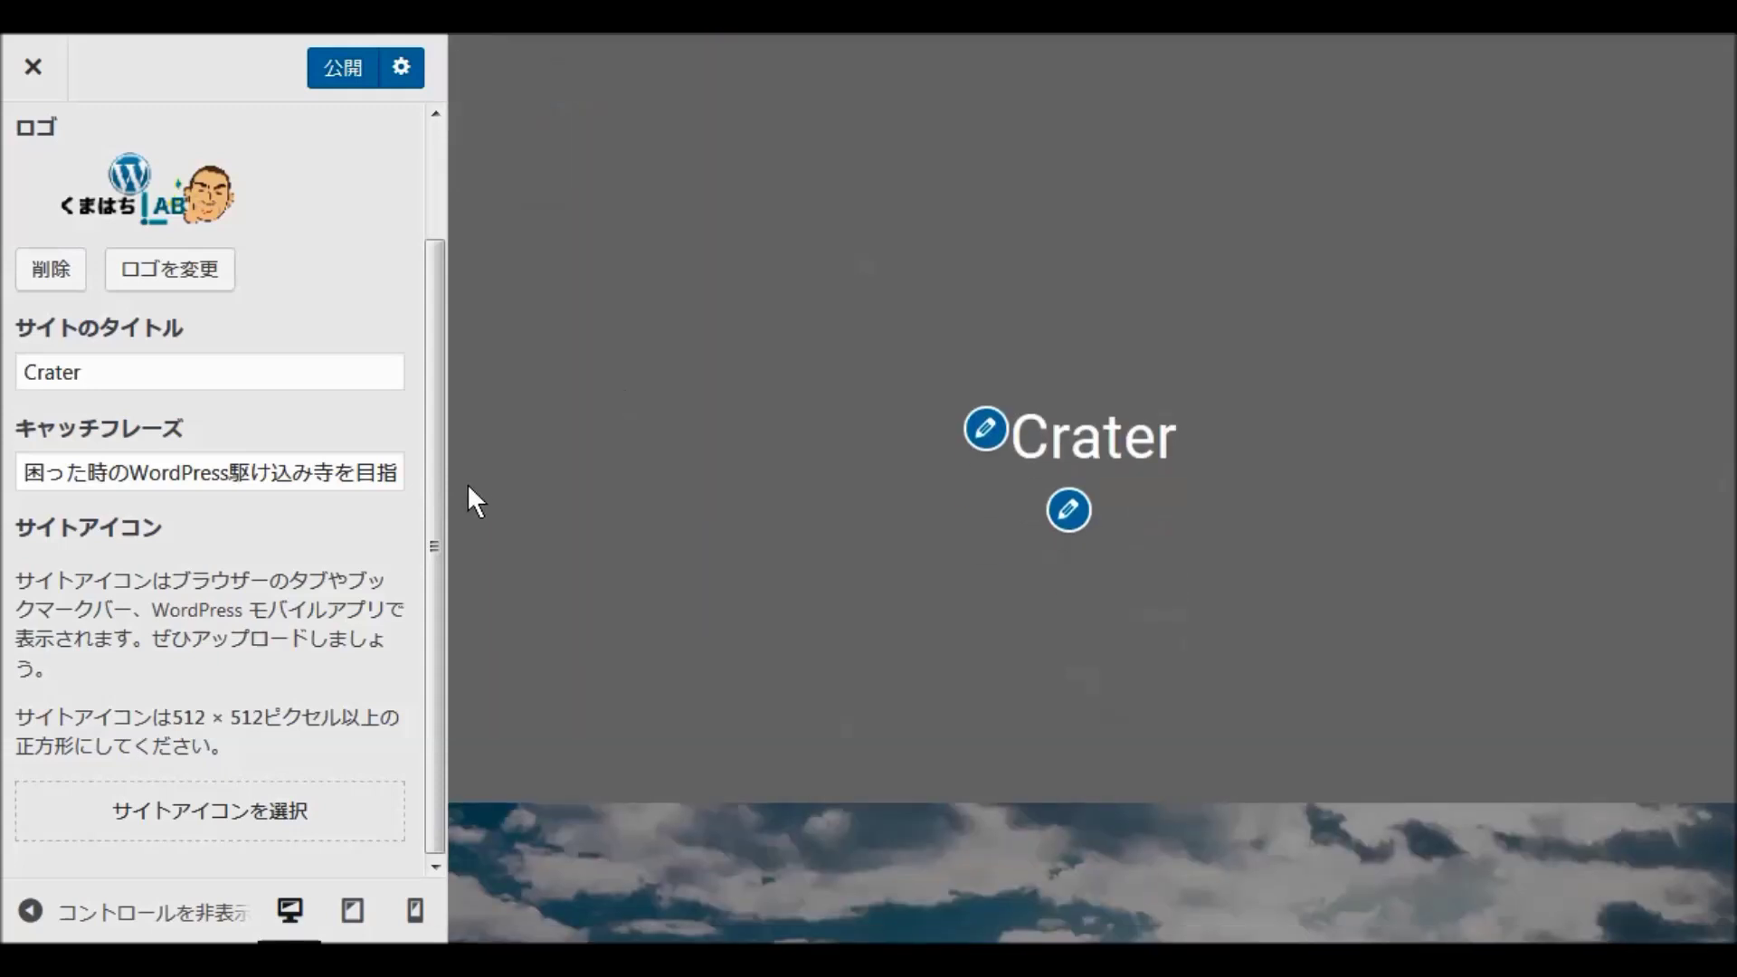
pyautogui.click(185, 819)
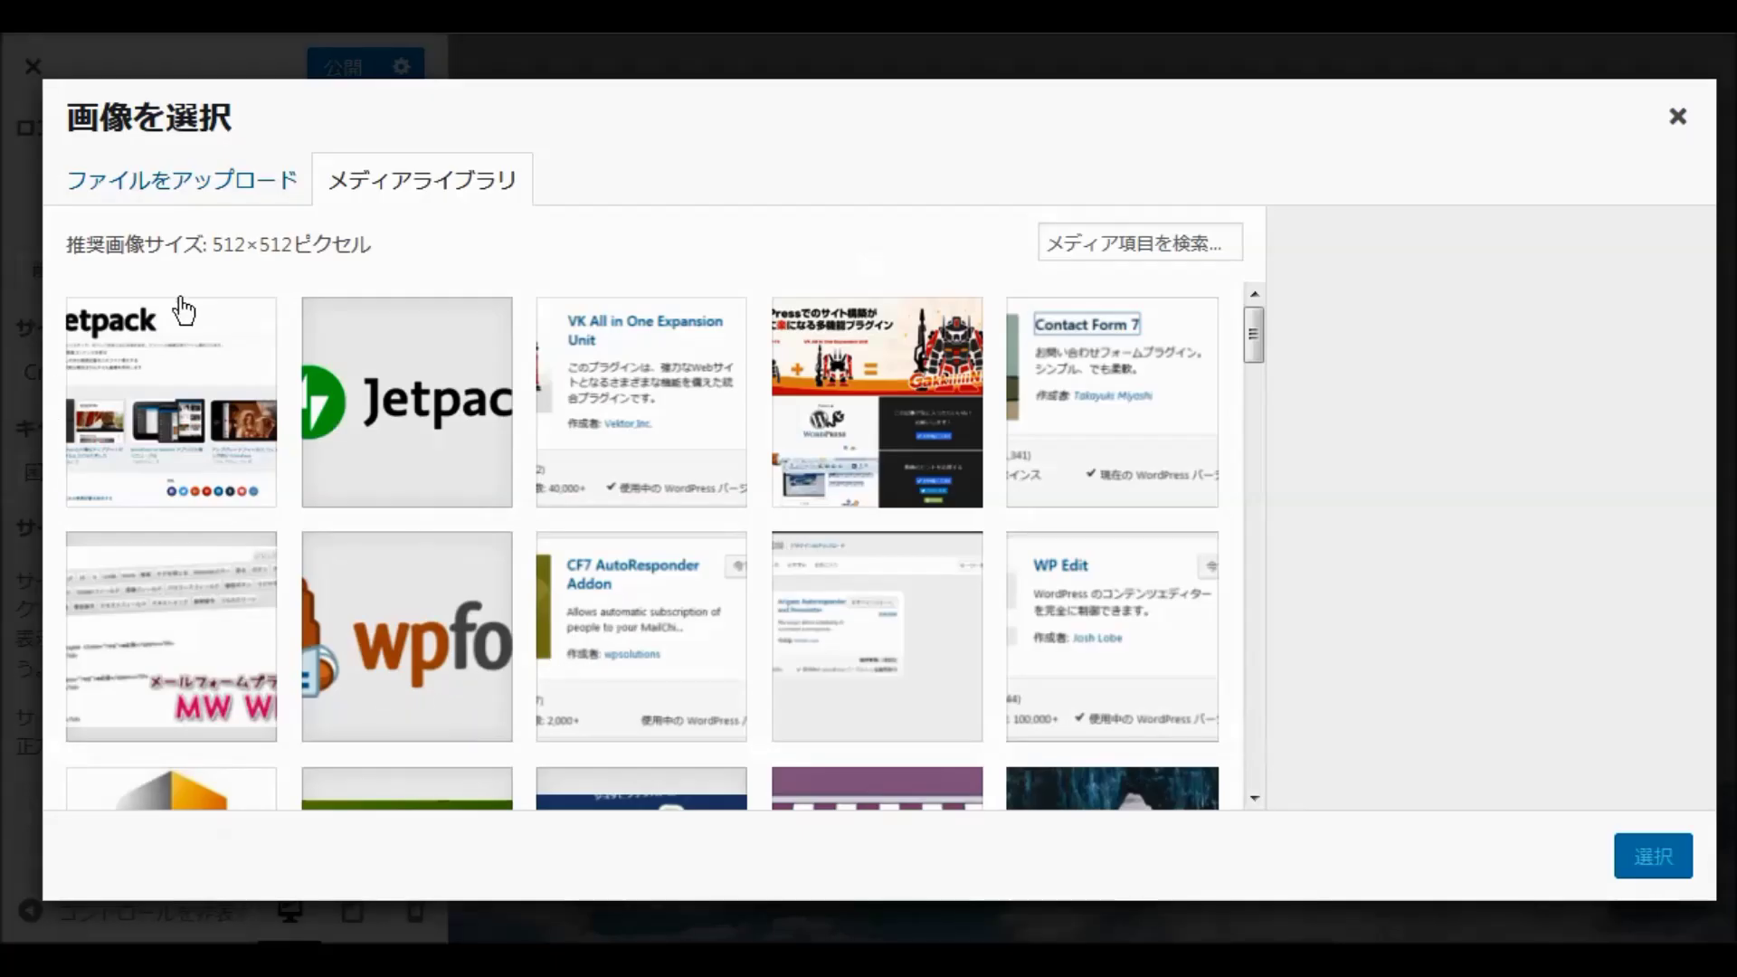
pyautogui.scroll(-4, 574, 444)
pyautogui.scroll(-11, 573, 449)
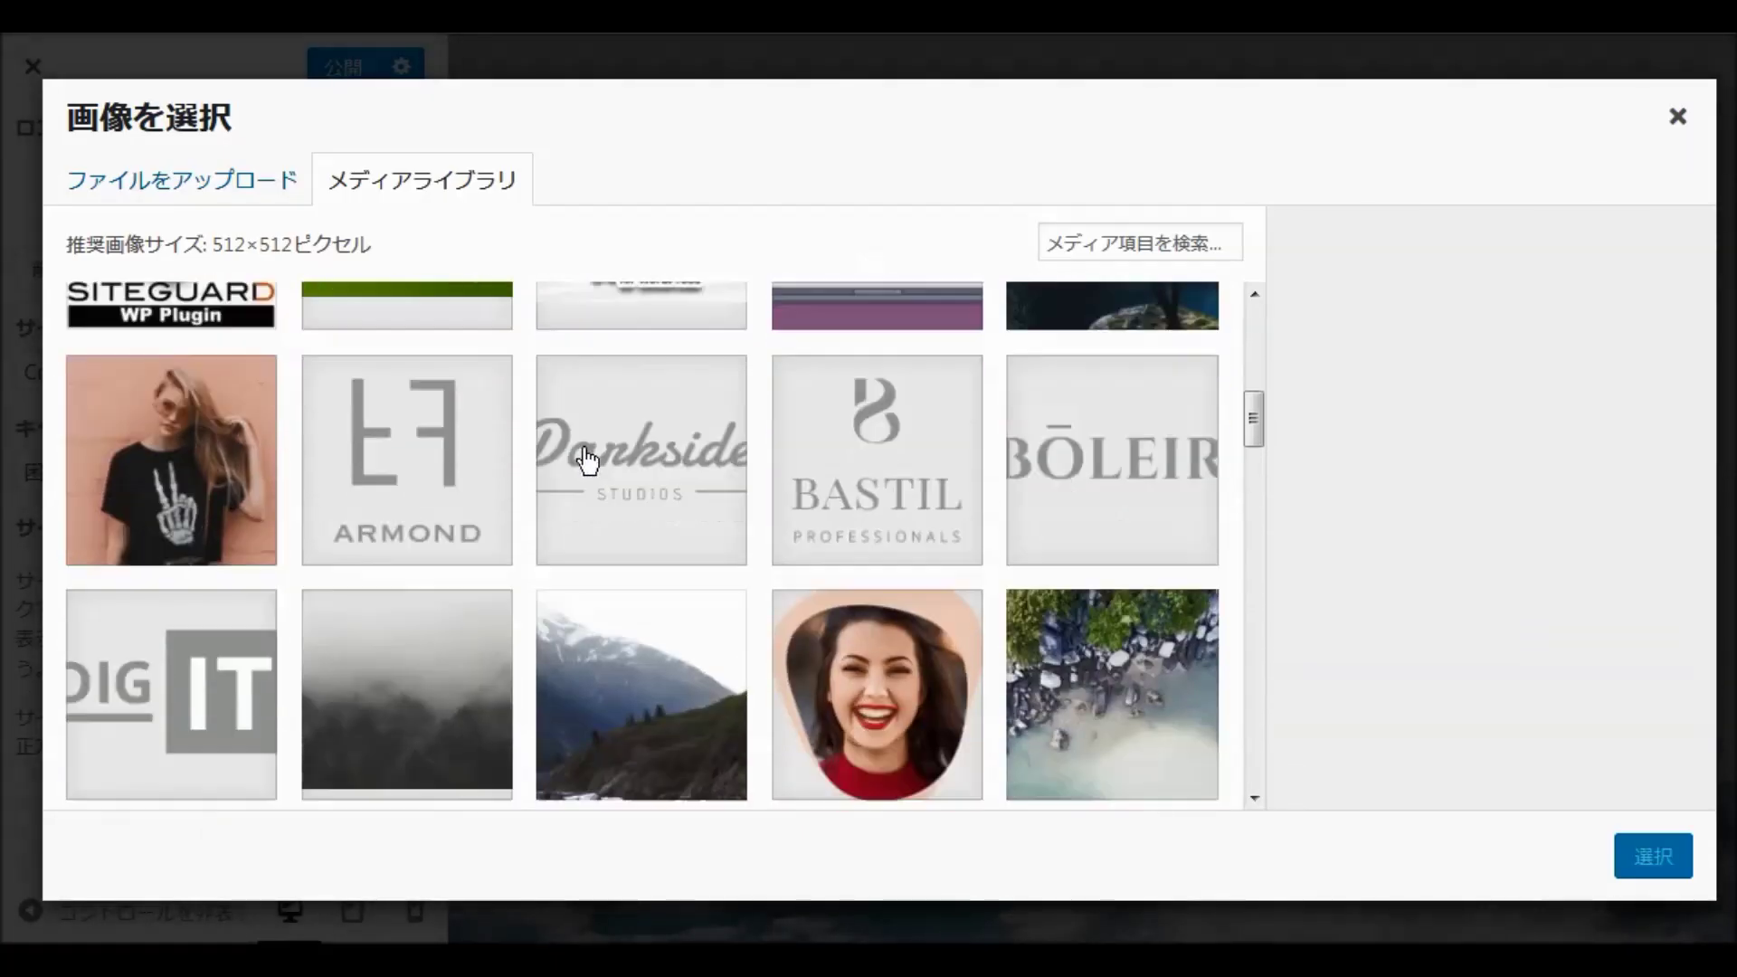
pyautogui.scroll(-6, 597, 457)
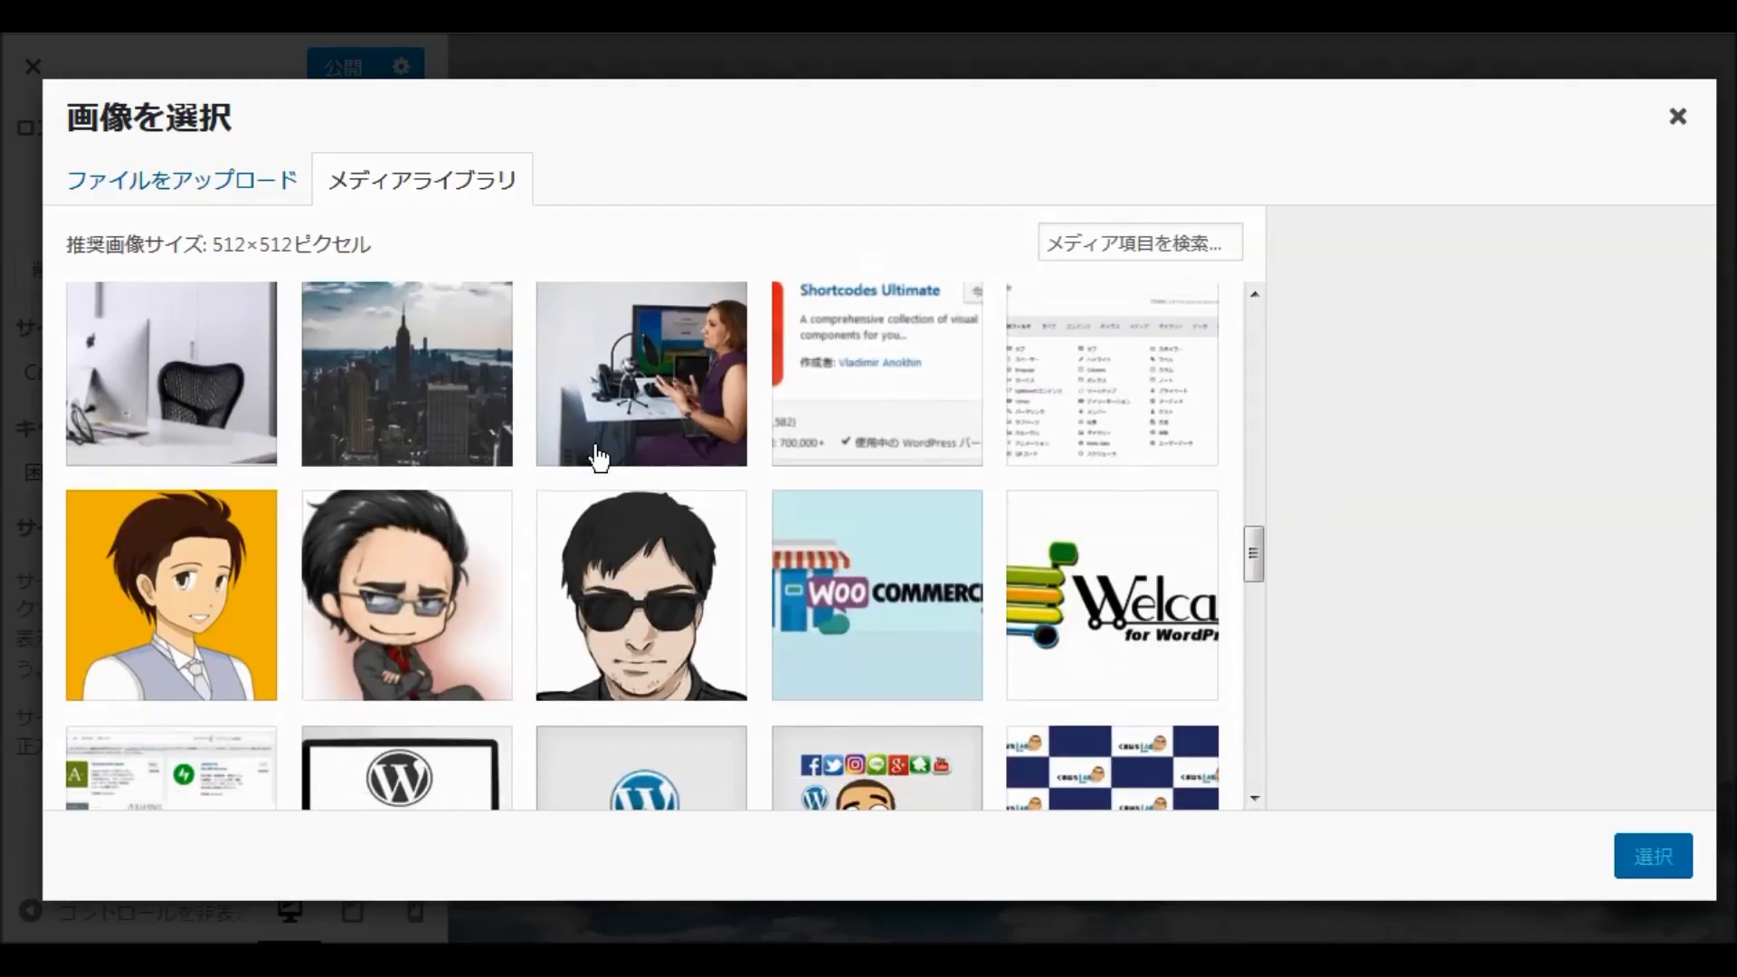
pyautogui.click(886, 597)
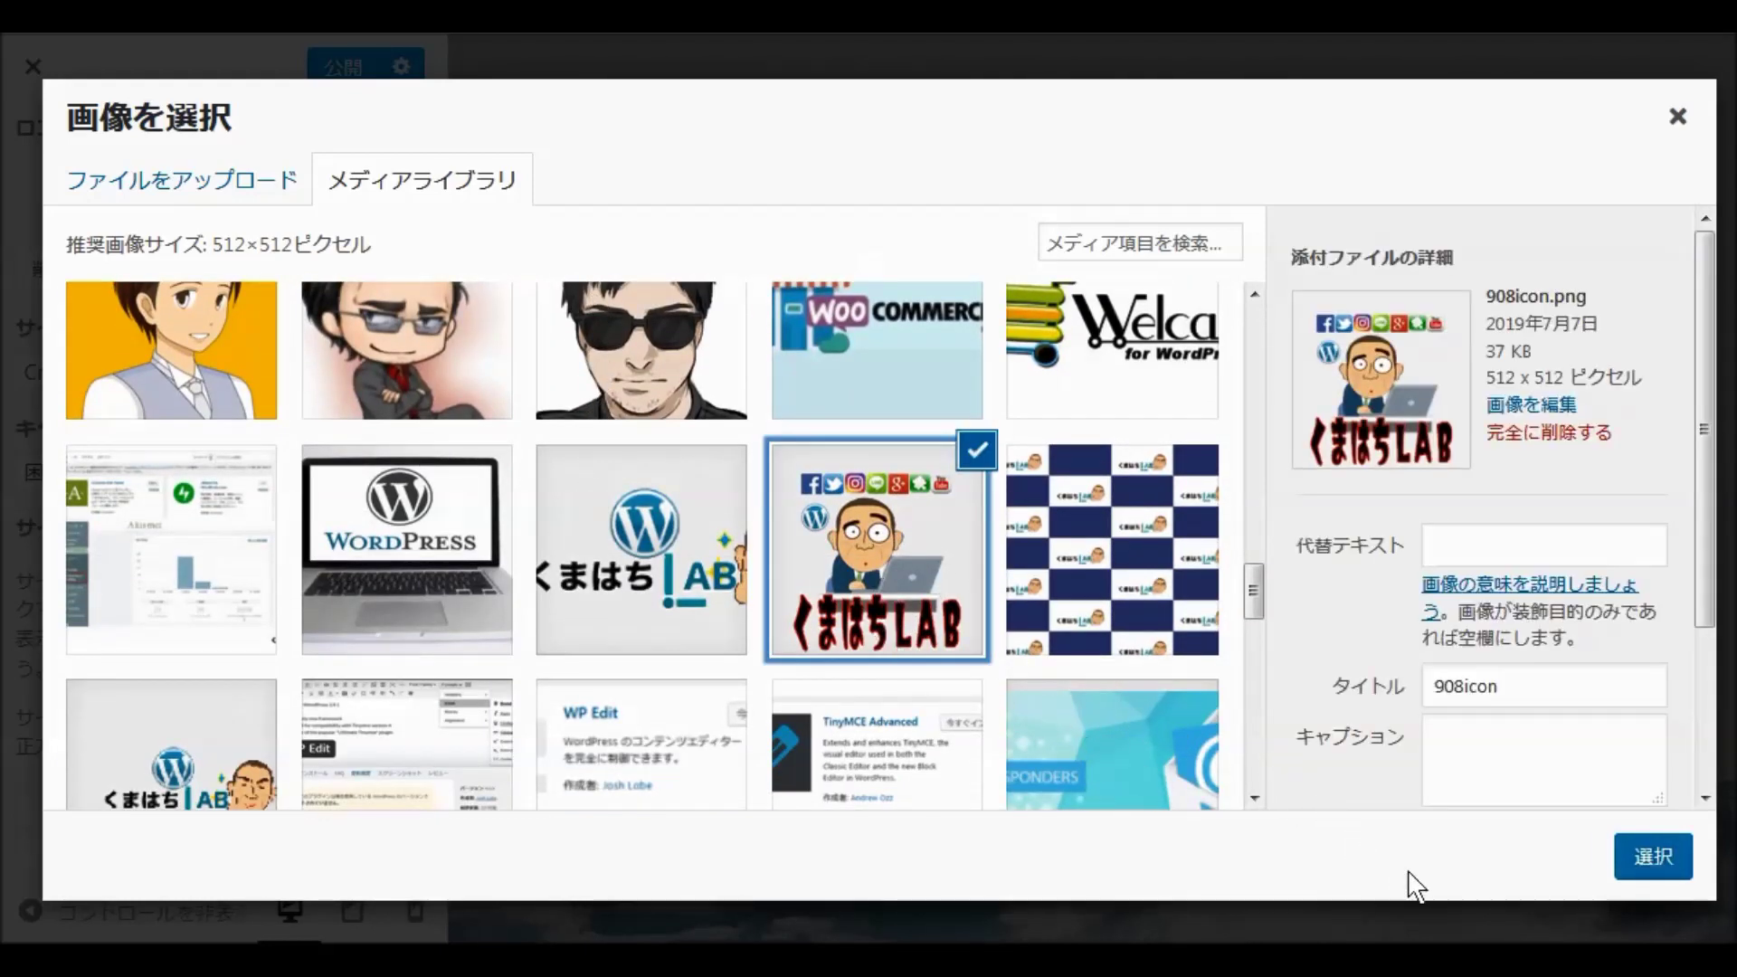
pyautogui.click(1644, 868)
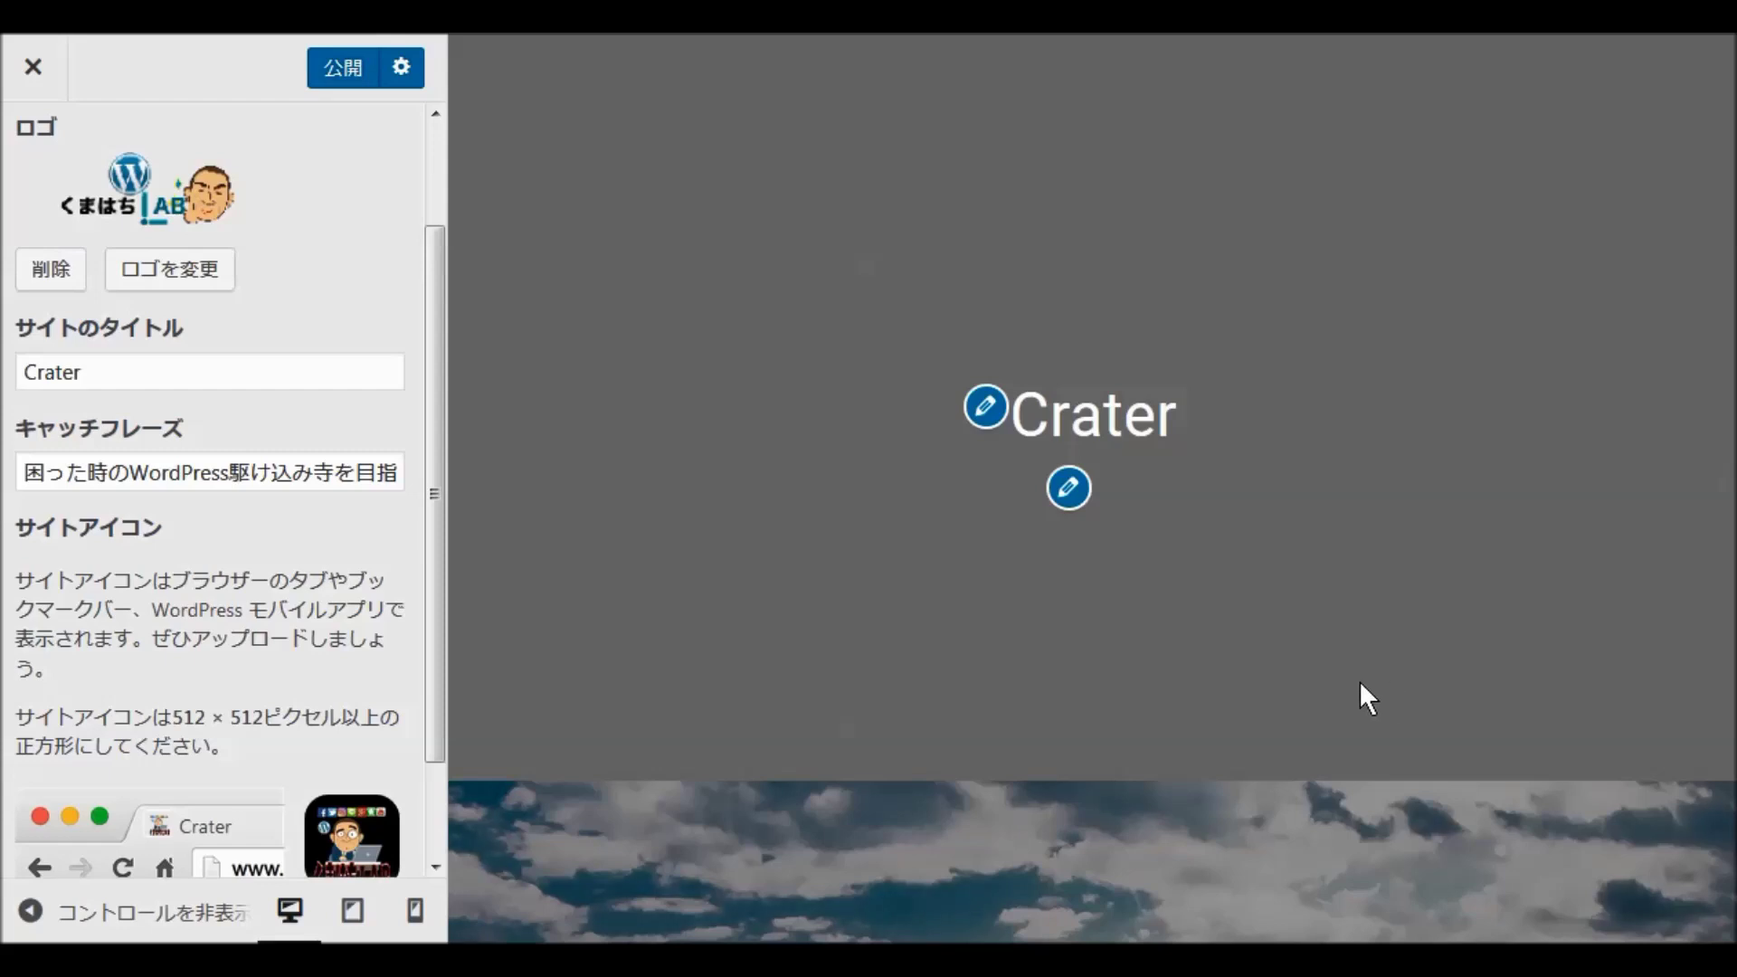
pyautogui.click(333, 69)
pyautogui.scroll(2, 290, 329)
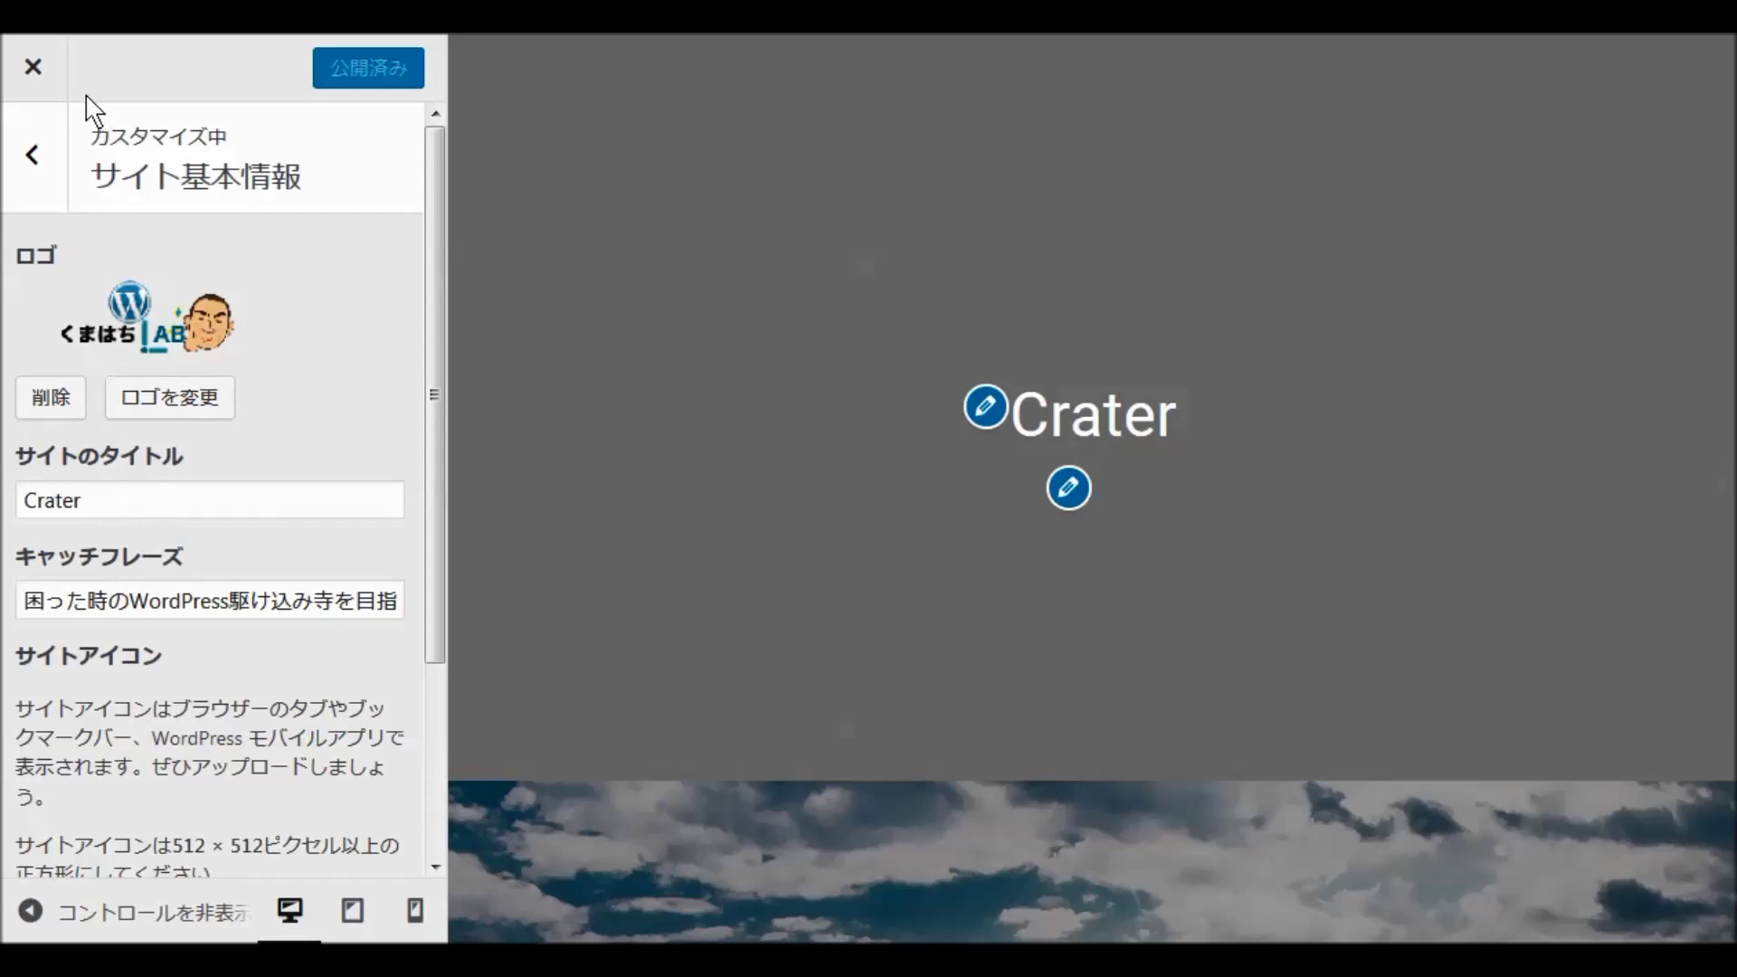
# Open the General Settings and compare the home background image, heading and button options with the site preview.
pyautogui.click(32, 156)
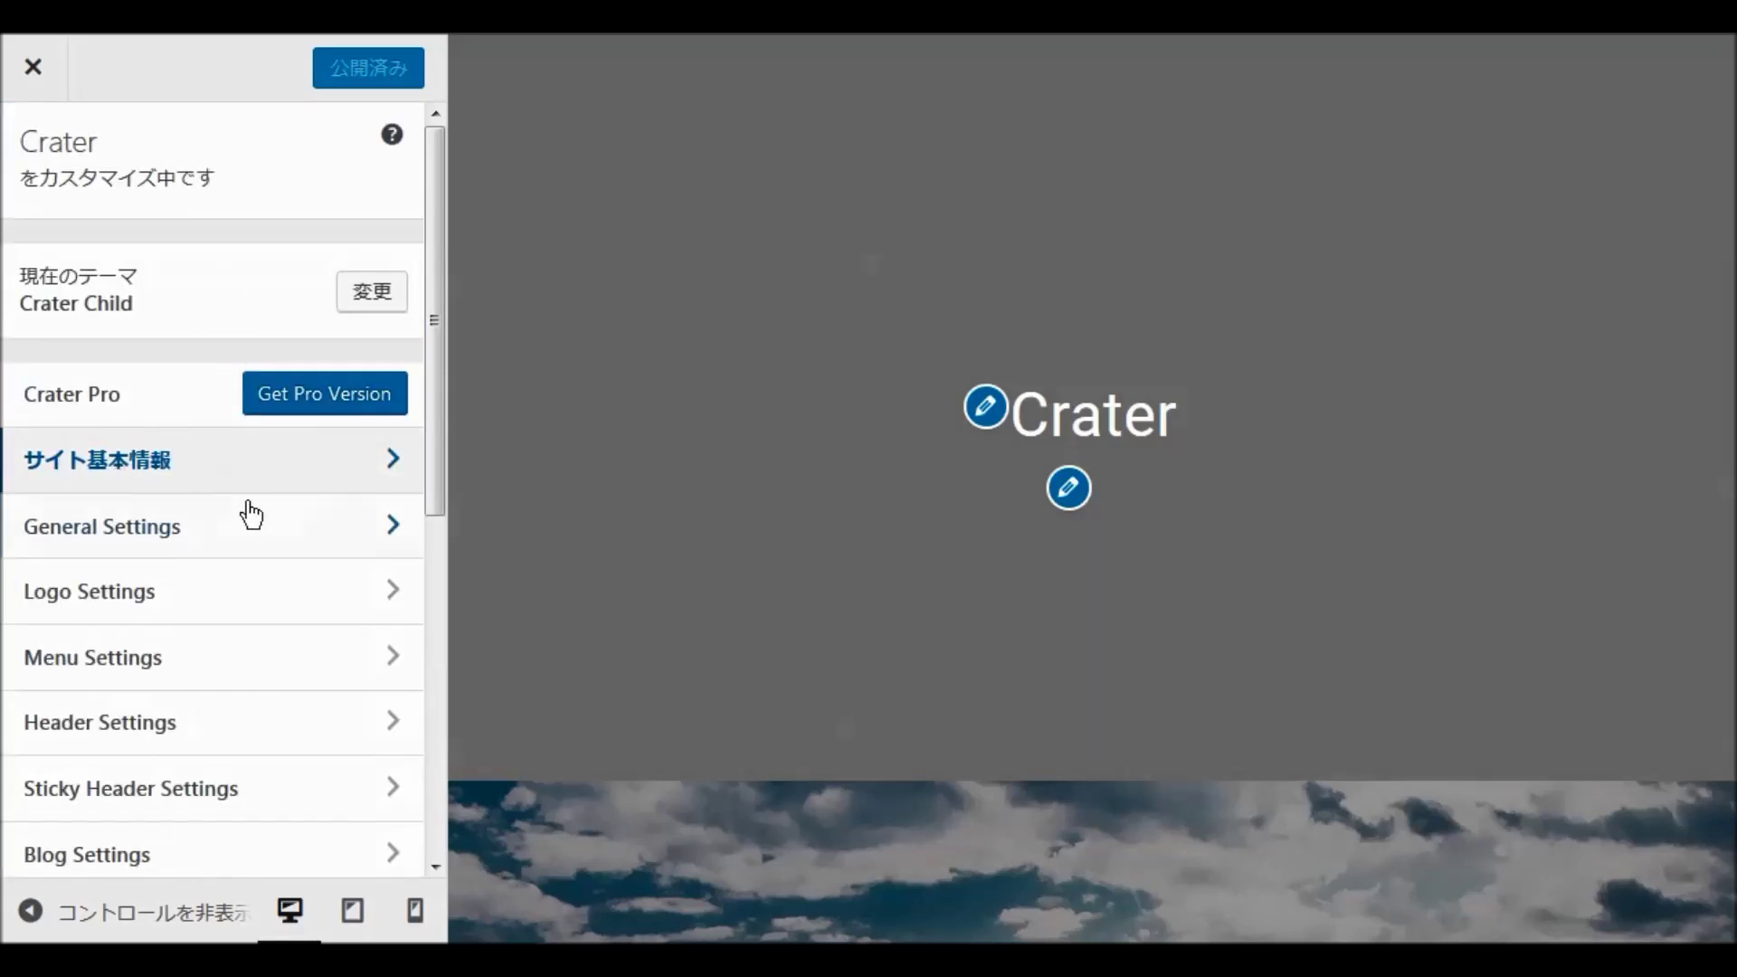
pyautogui.click(163, 545)
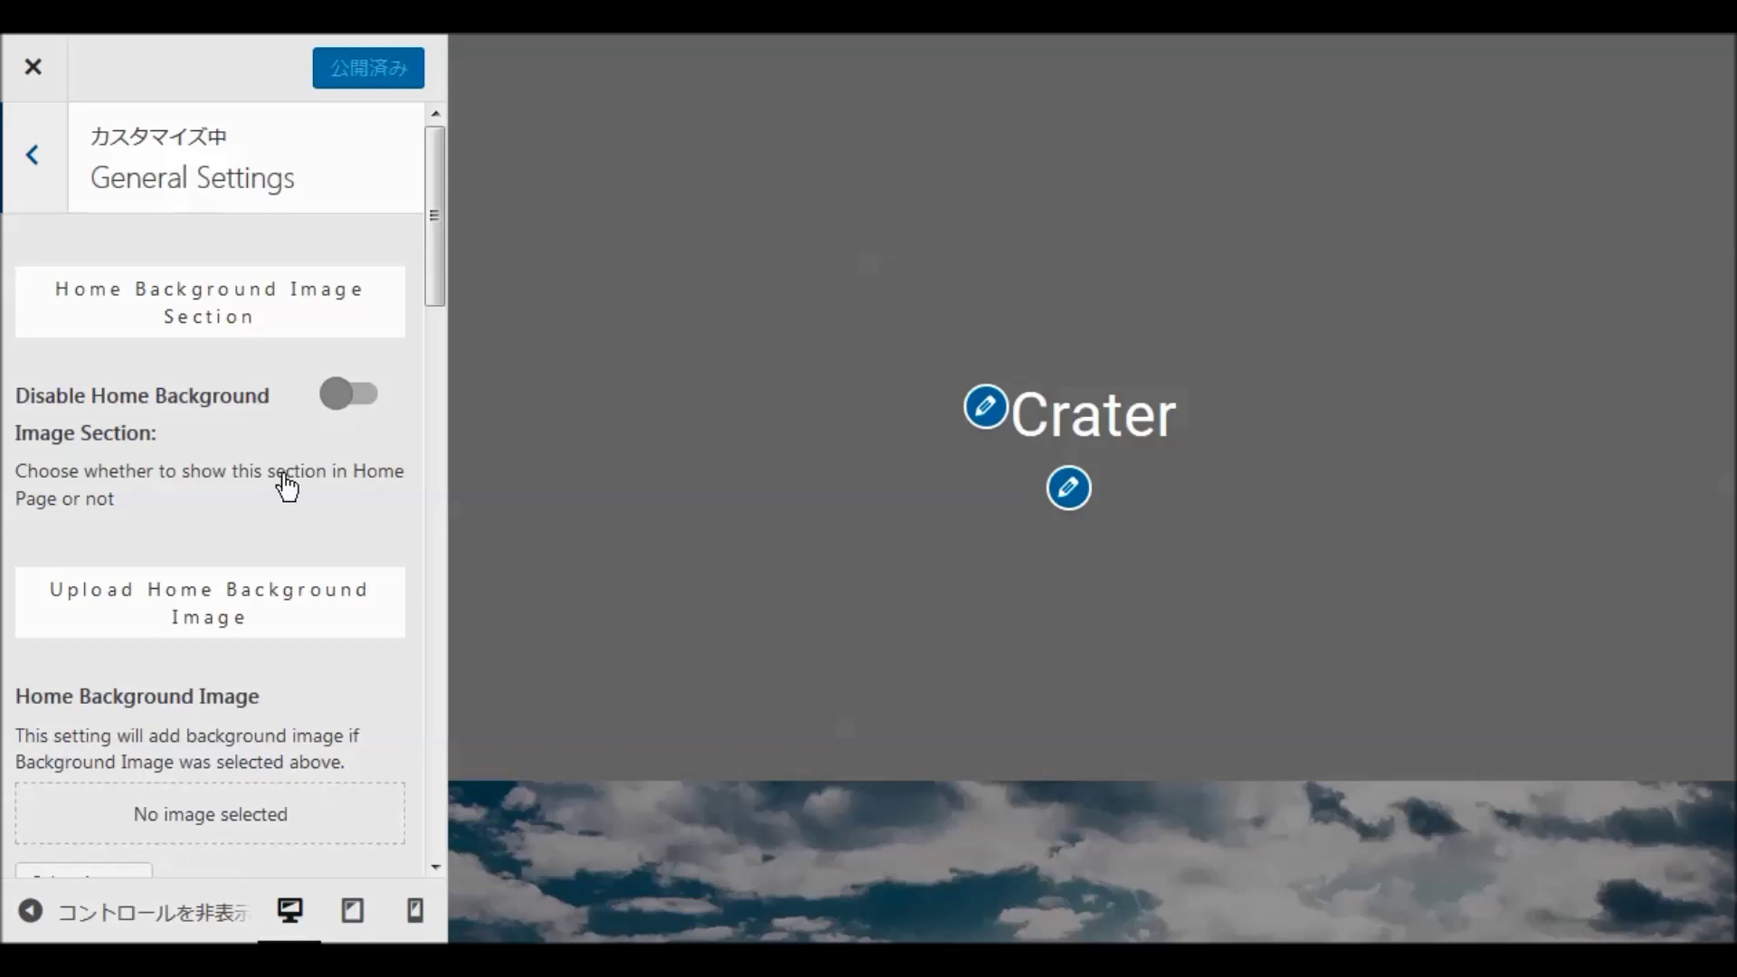
pyautogui.scroll(-2, 287, 487)
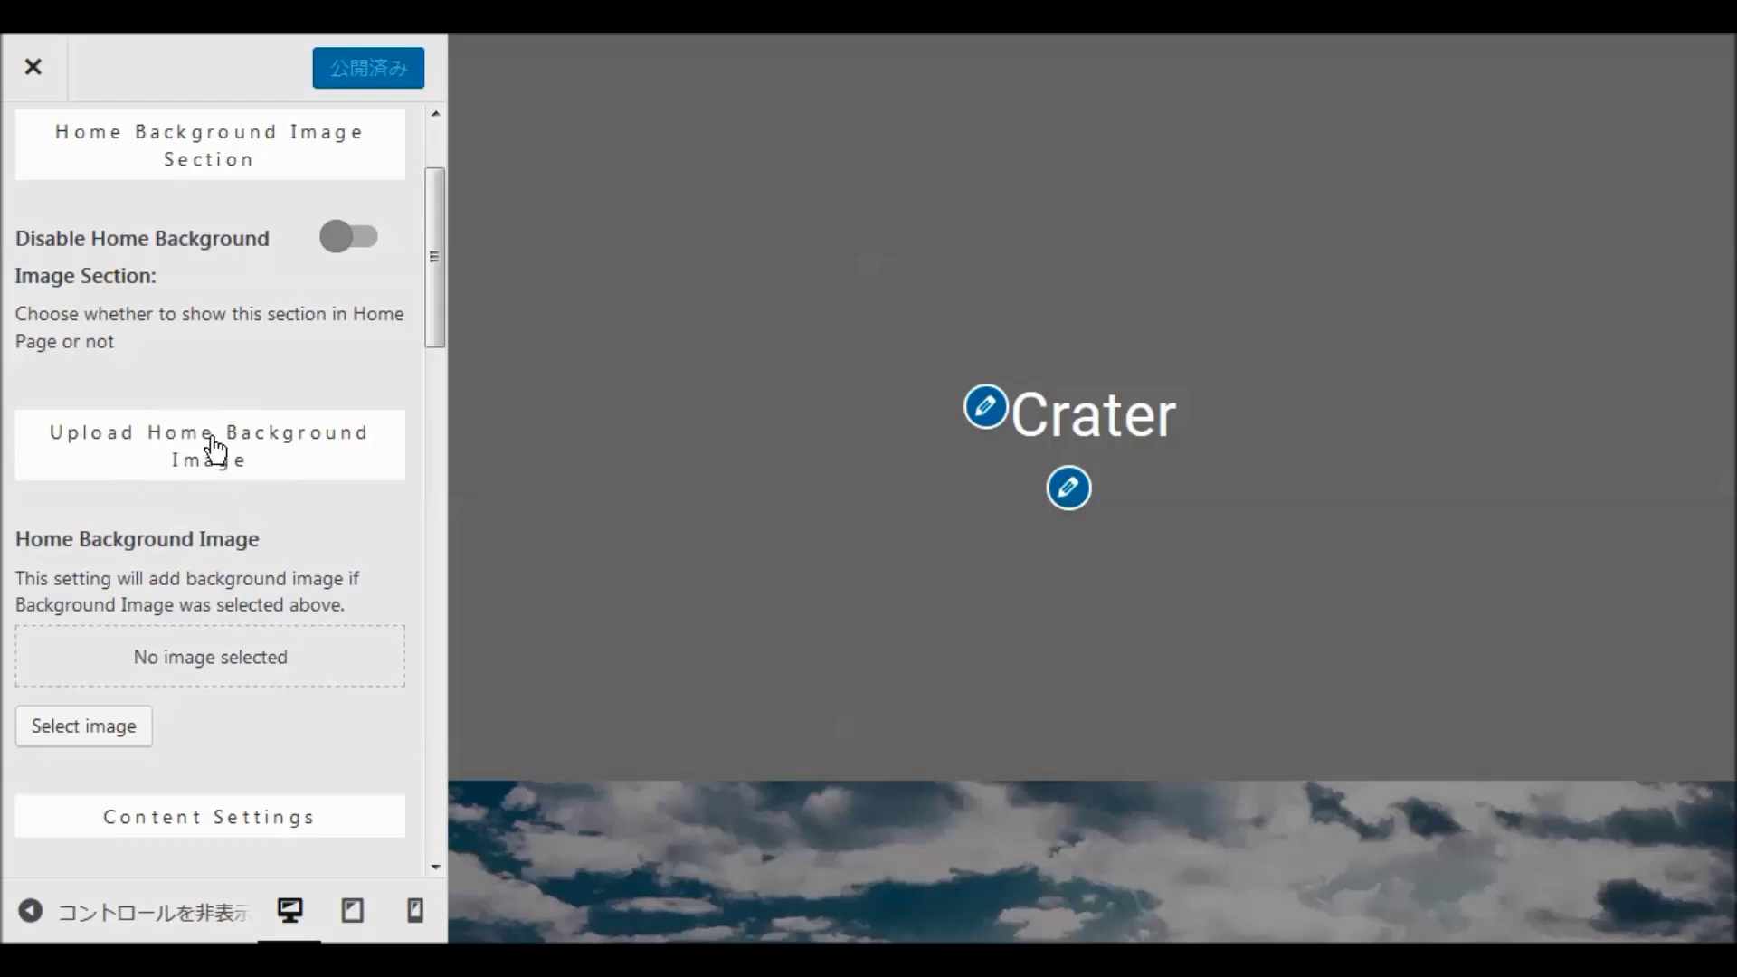
pyautogui.scroll(-2, 226, 448)
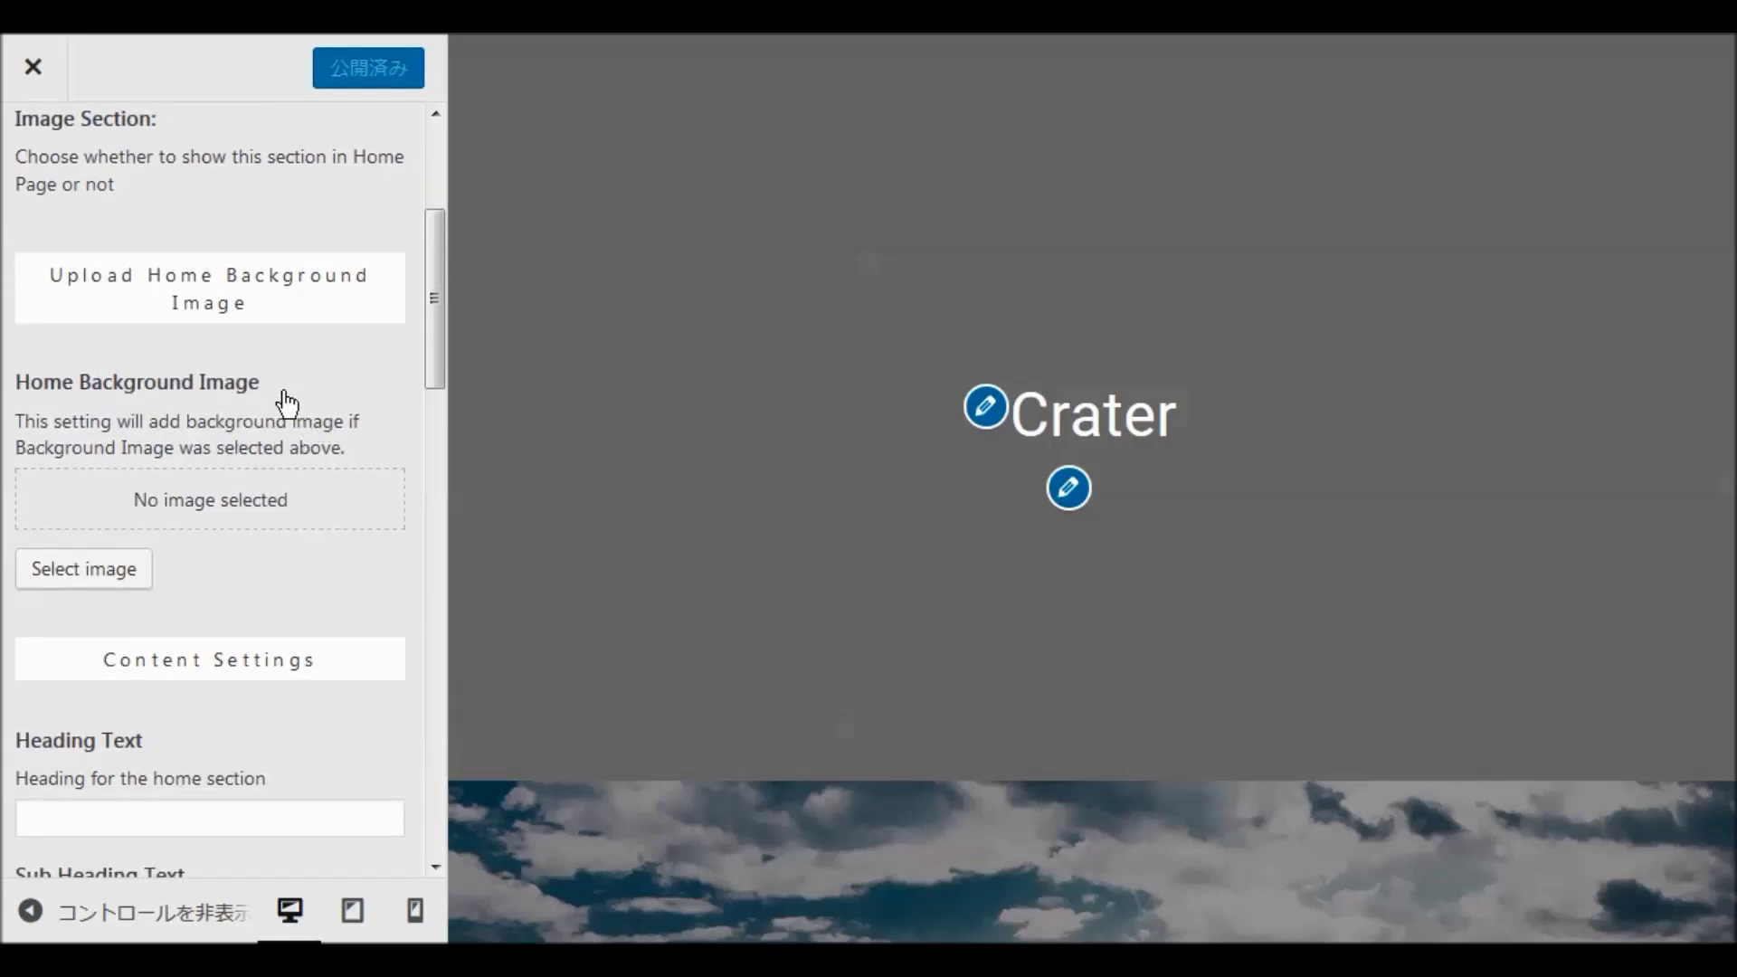
pyautogui.scroll(-4, 280, 399)
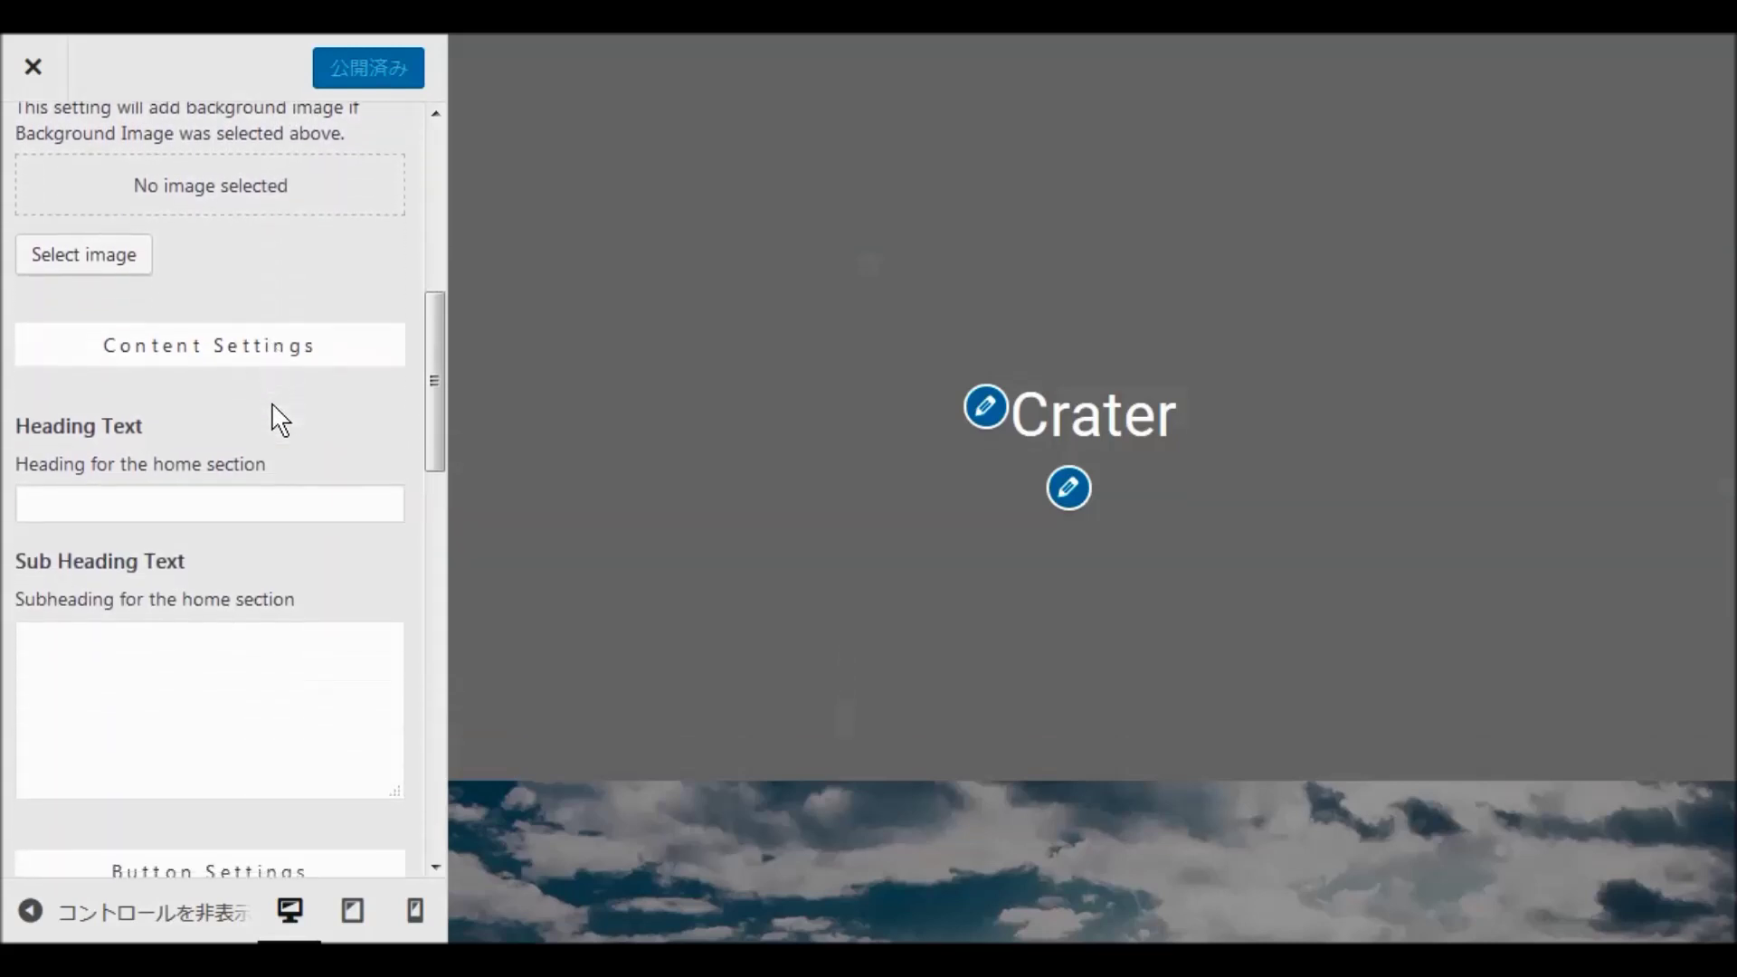
pyautogui.scroll(-2, 288, 426)
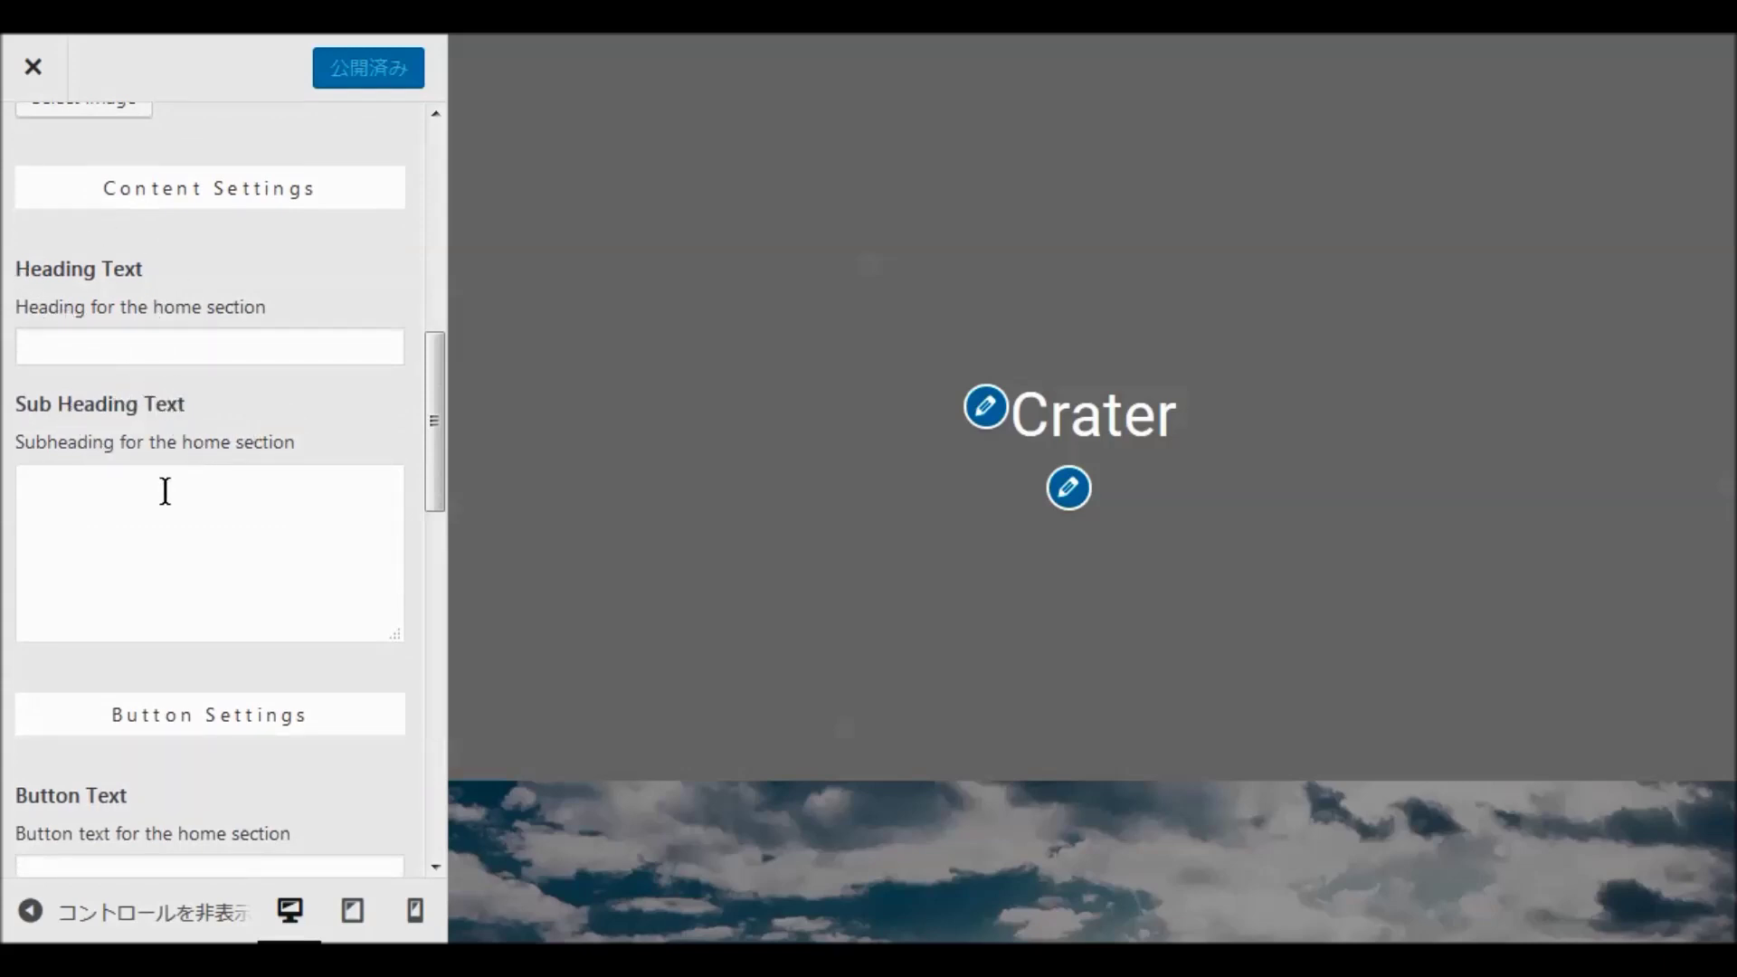
pyautogui.scroll(-10, 762, 458)
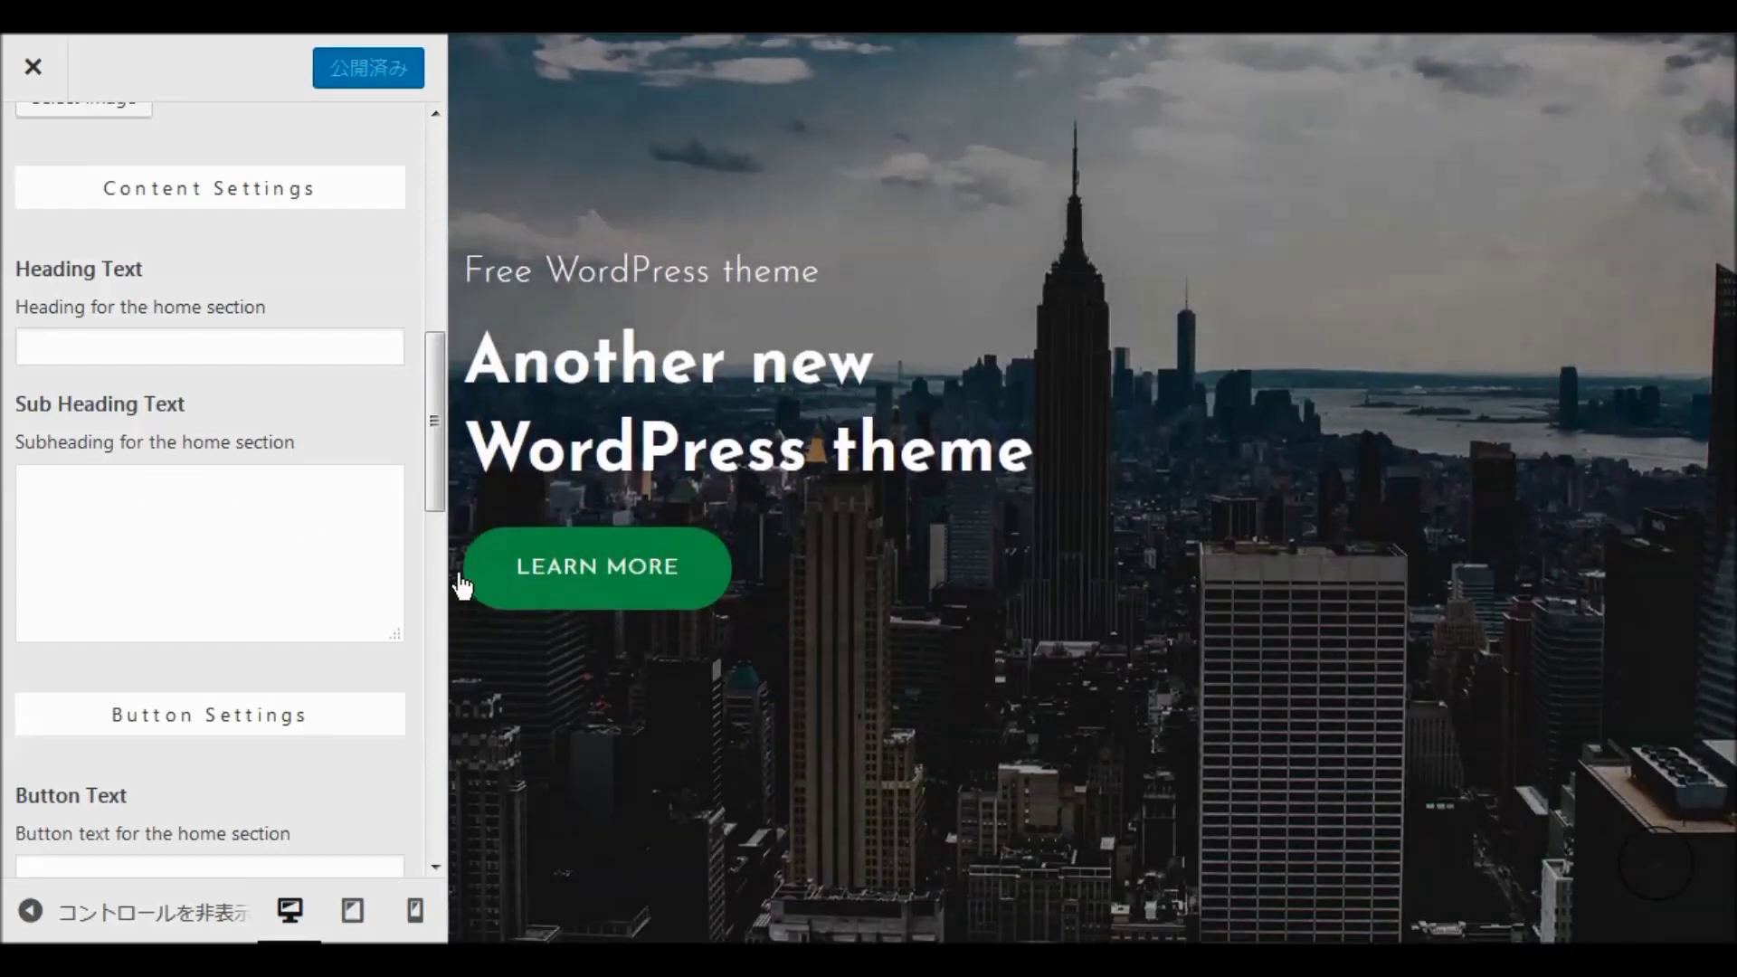
pyautogui.scroll(-5, 359, 542)
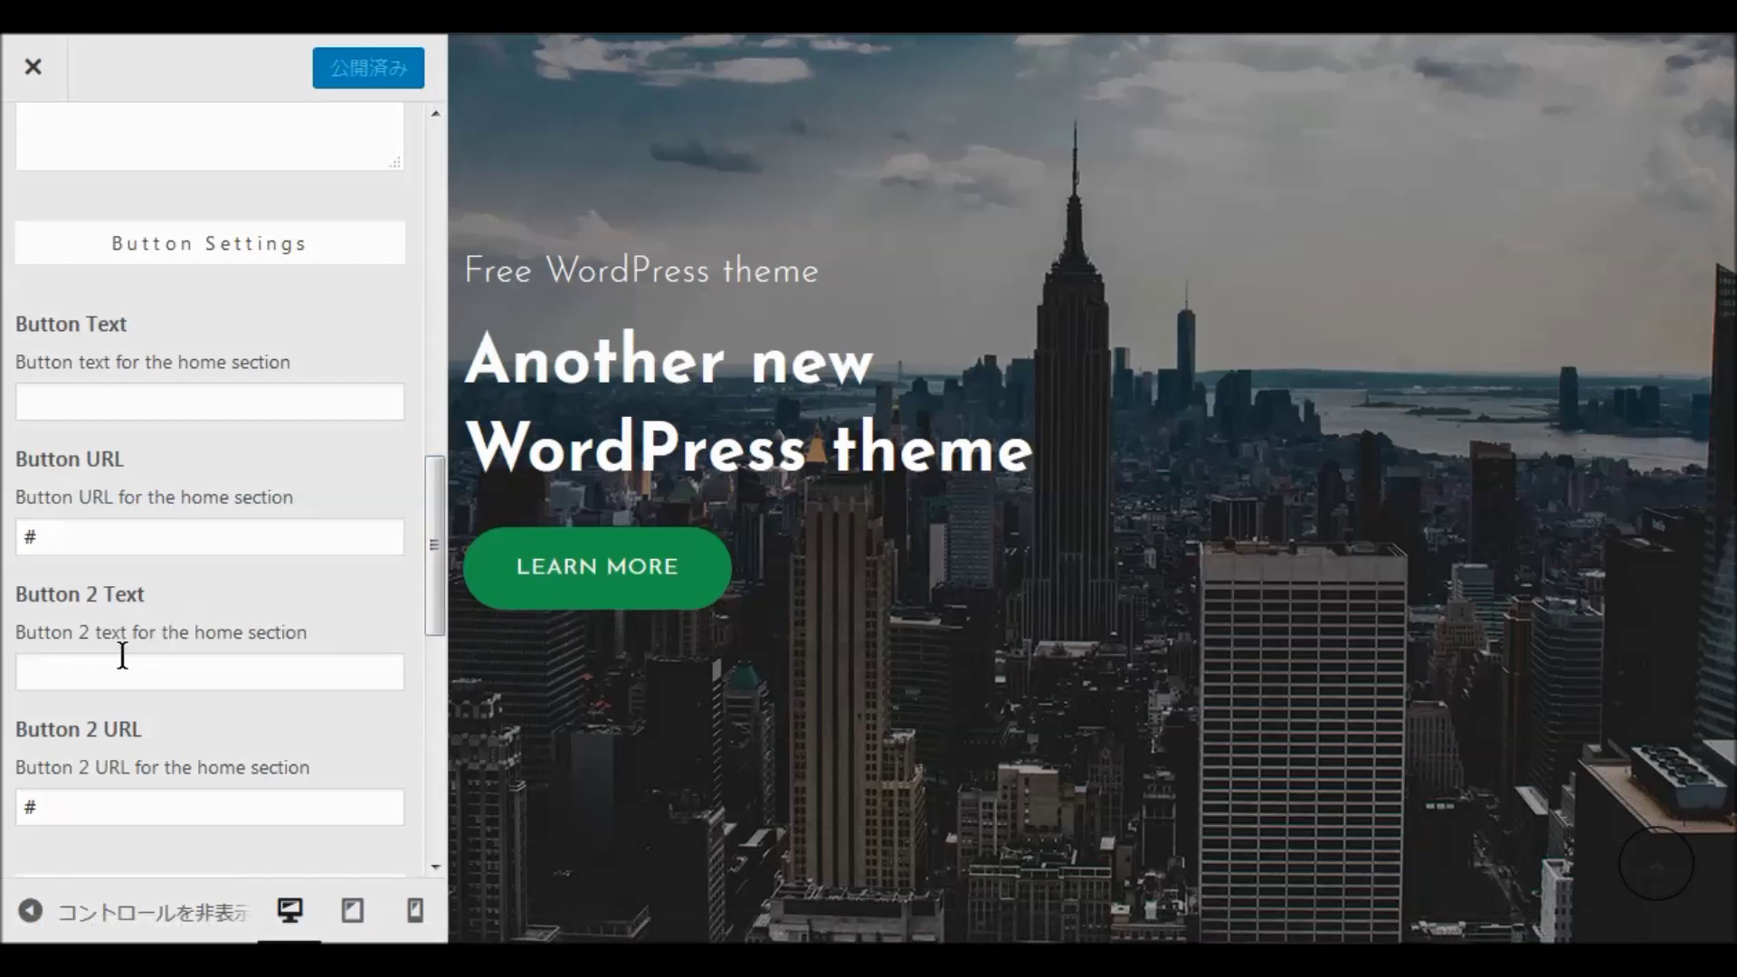
# Set the home section's first button text to "詳 細", with a full-width space between the two characters.
pyautogui.click(113, 399)
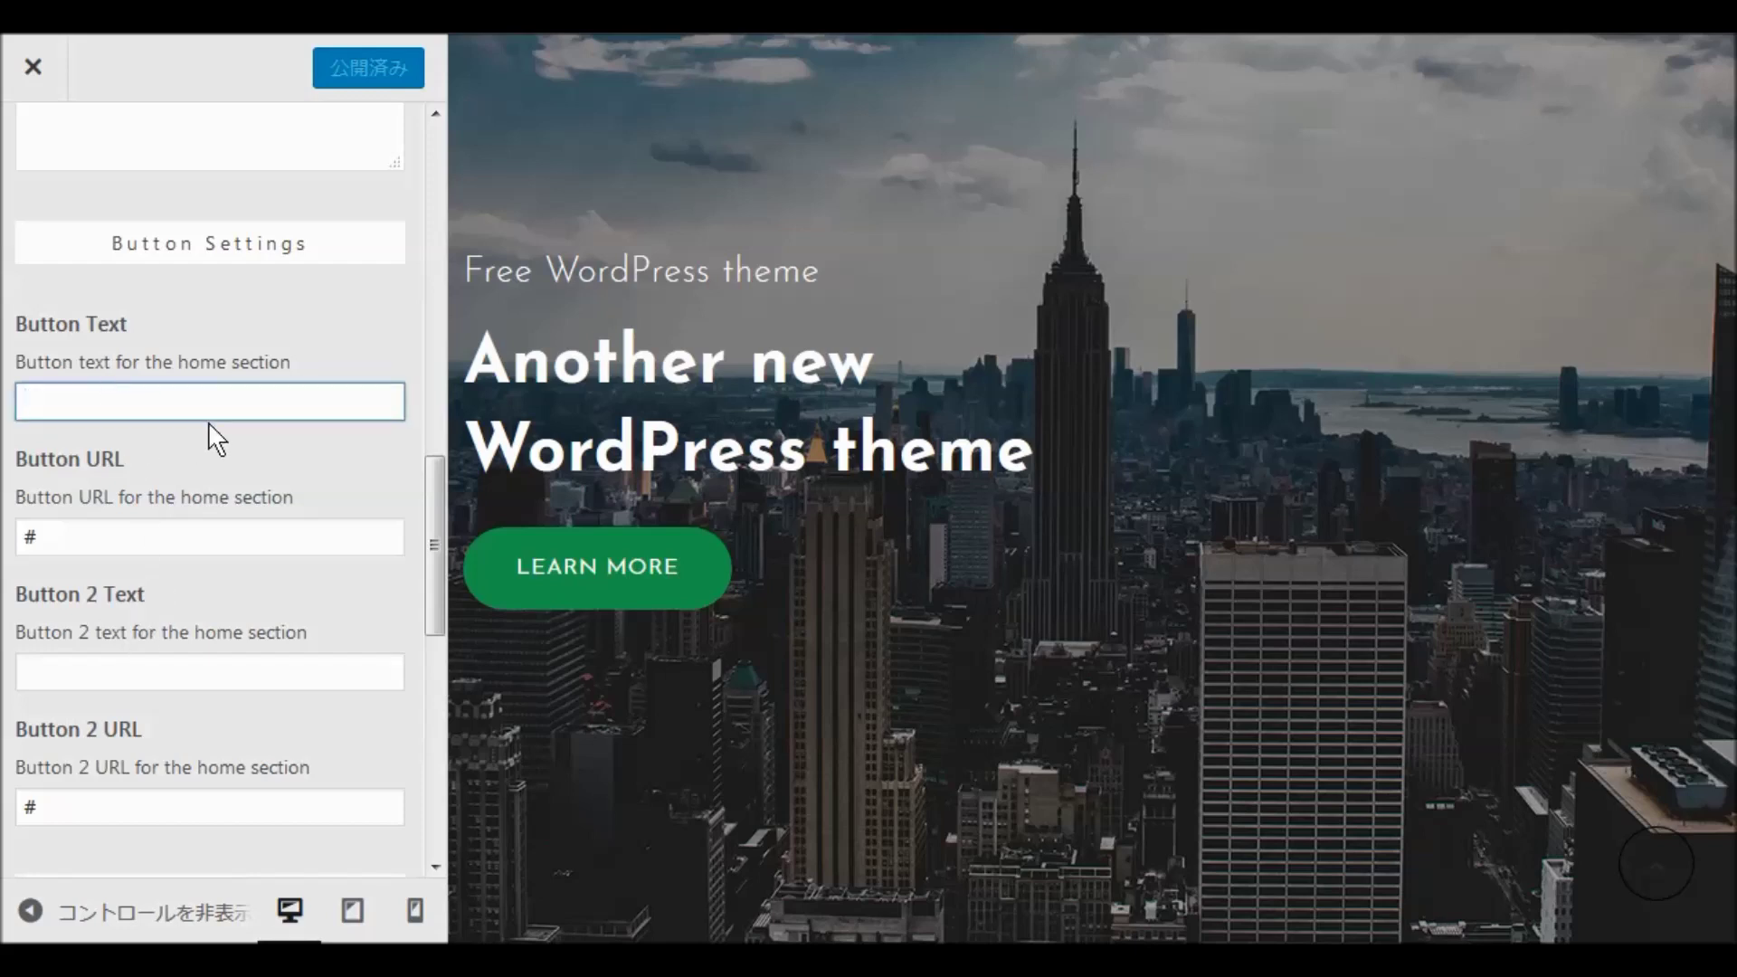
pyautogui.write('shousai')
pyautogui.press('space')
pyautogui.press('Return')
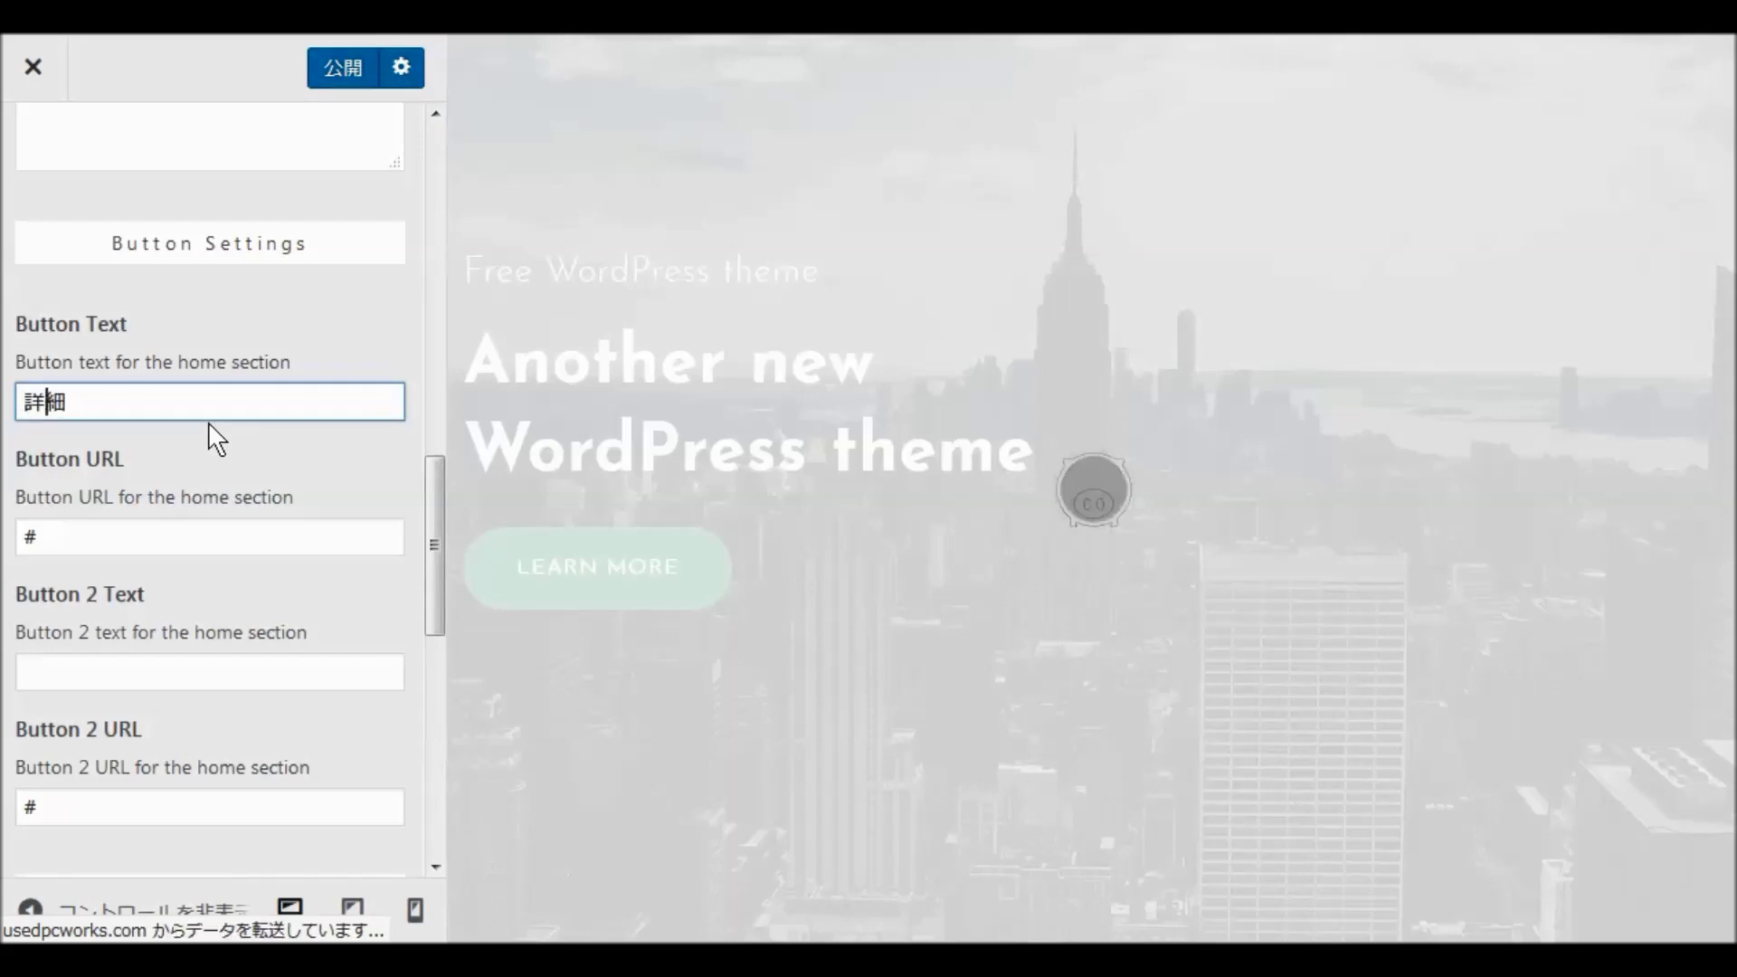
pyautogui.press('Left')
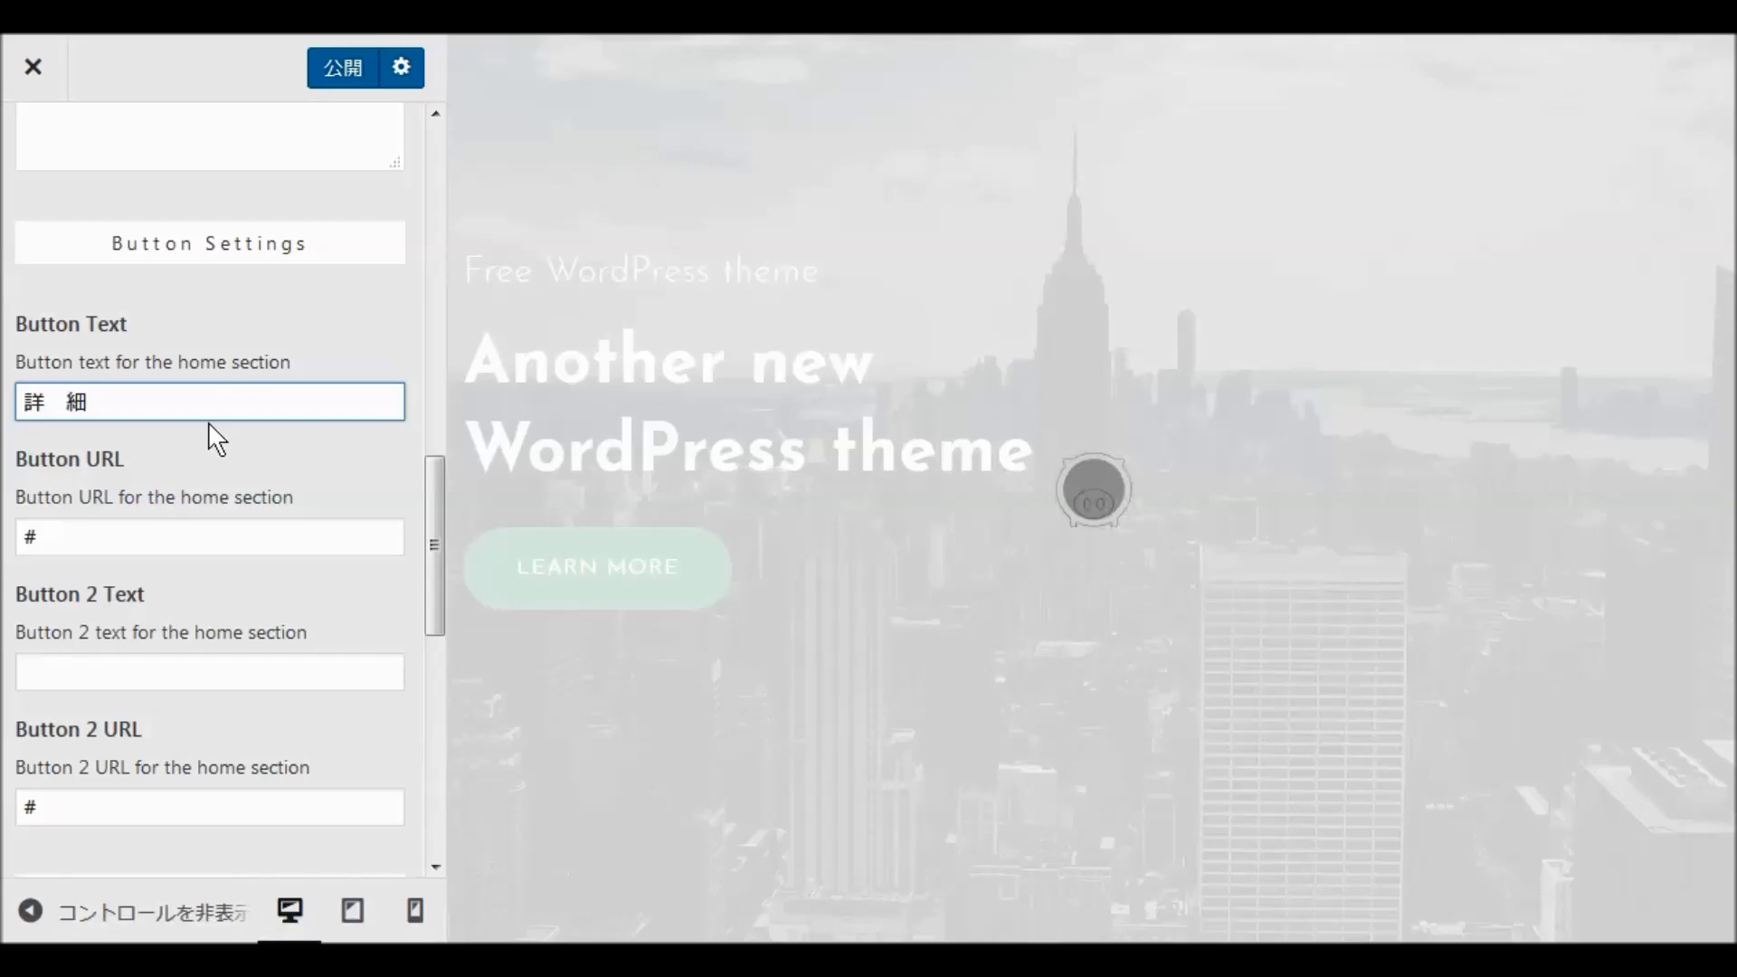
pyautogui.press('Right')
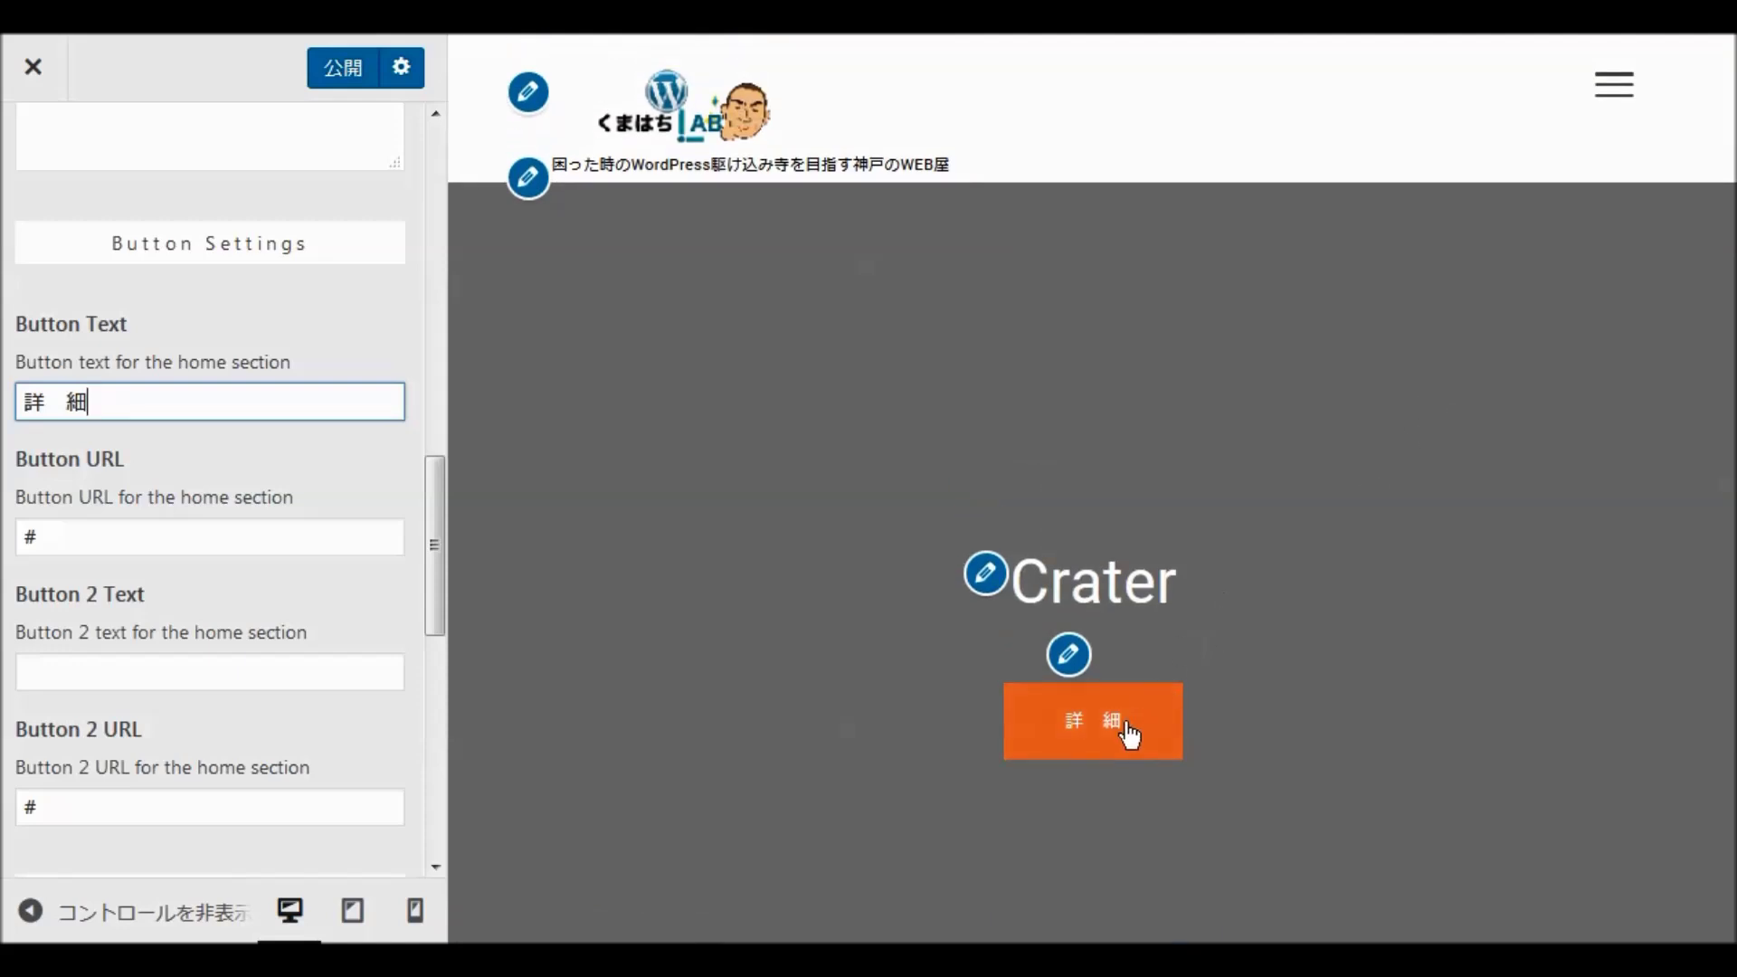
# Review the remaining General Settings and disable the home background image section on the home page.
pyautogui.scroll(-1, 282, 442)
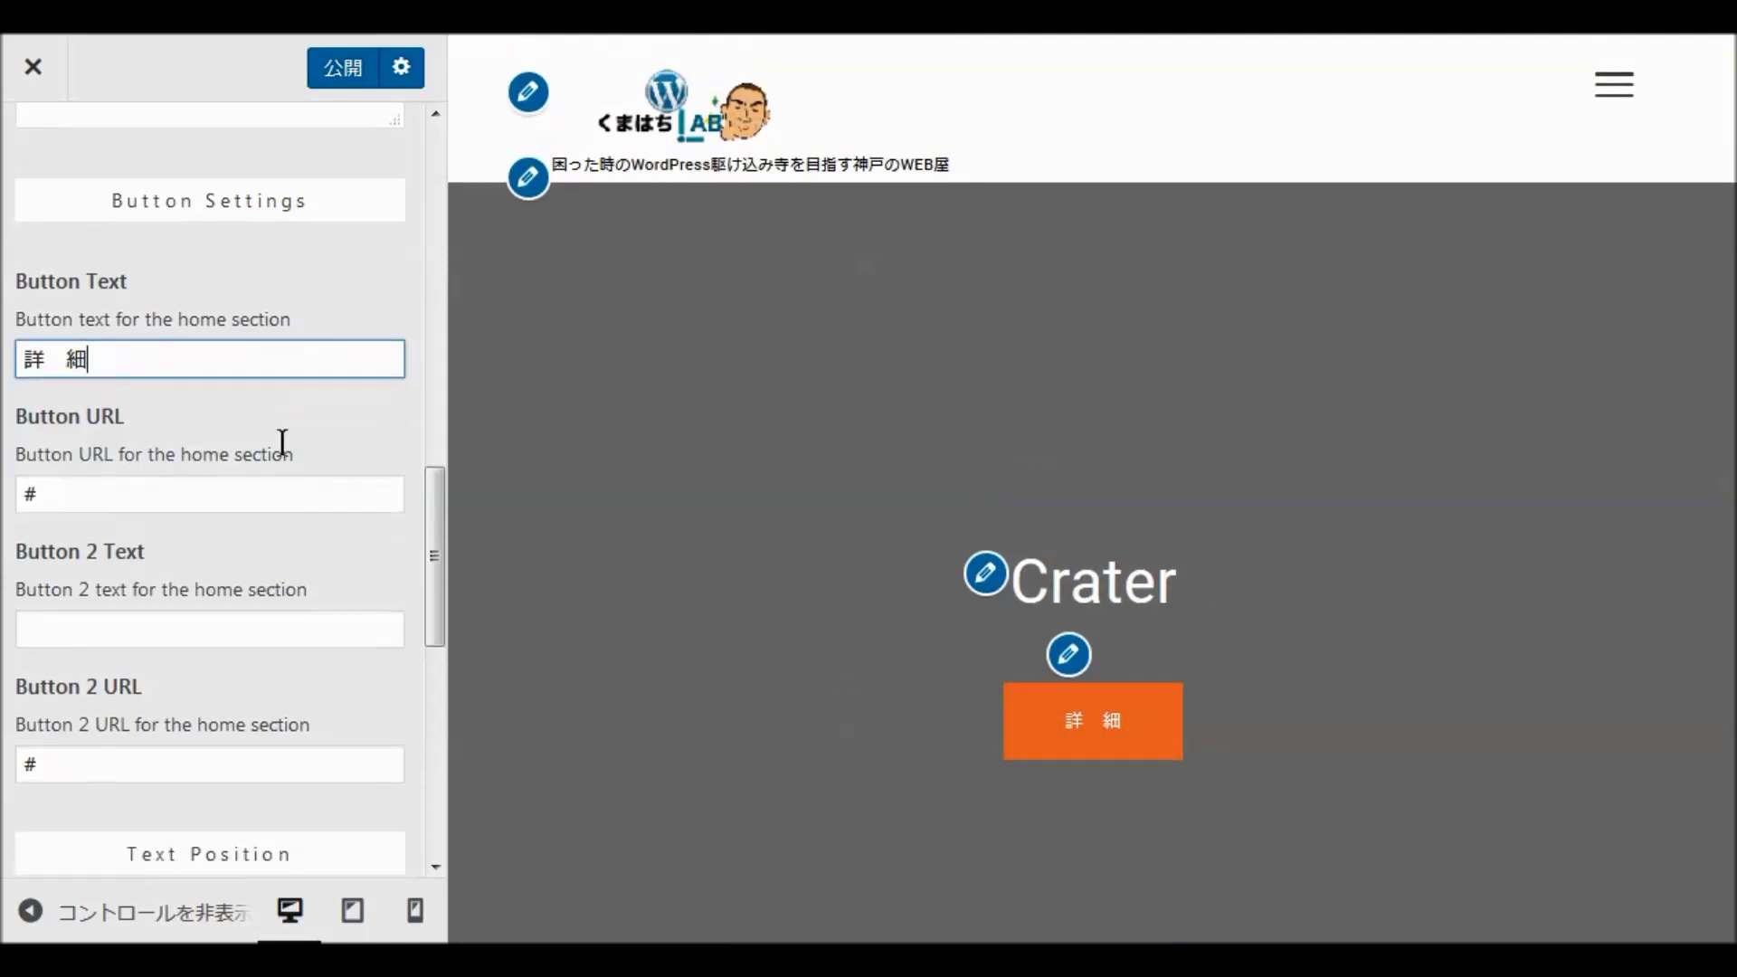
pyautogui.scroll(-9, 283, 452)
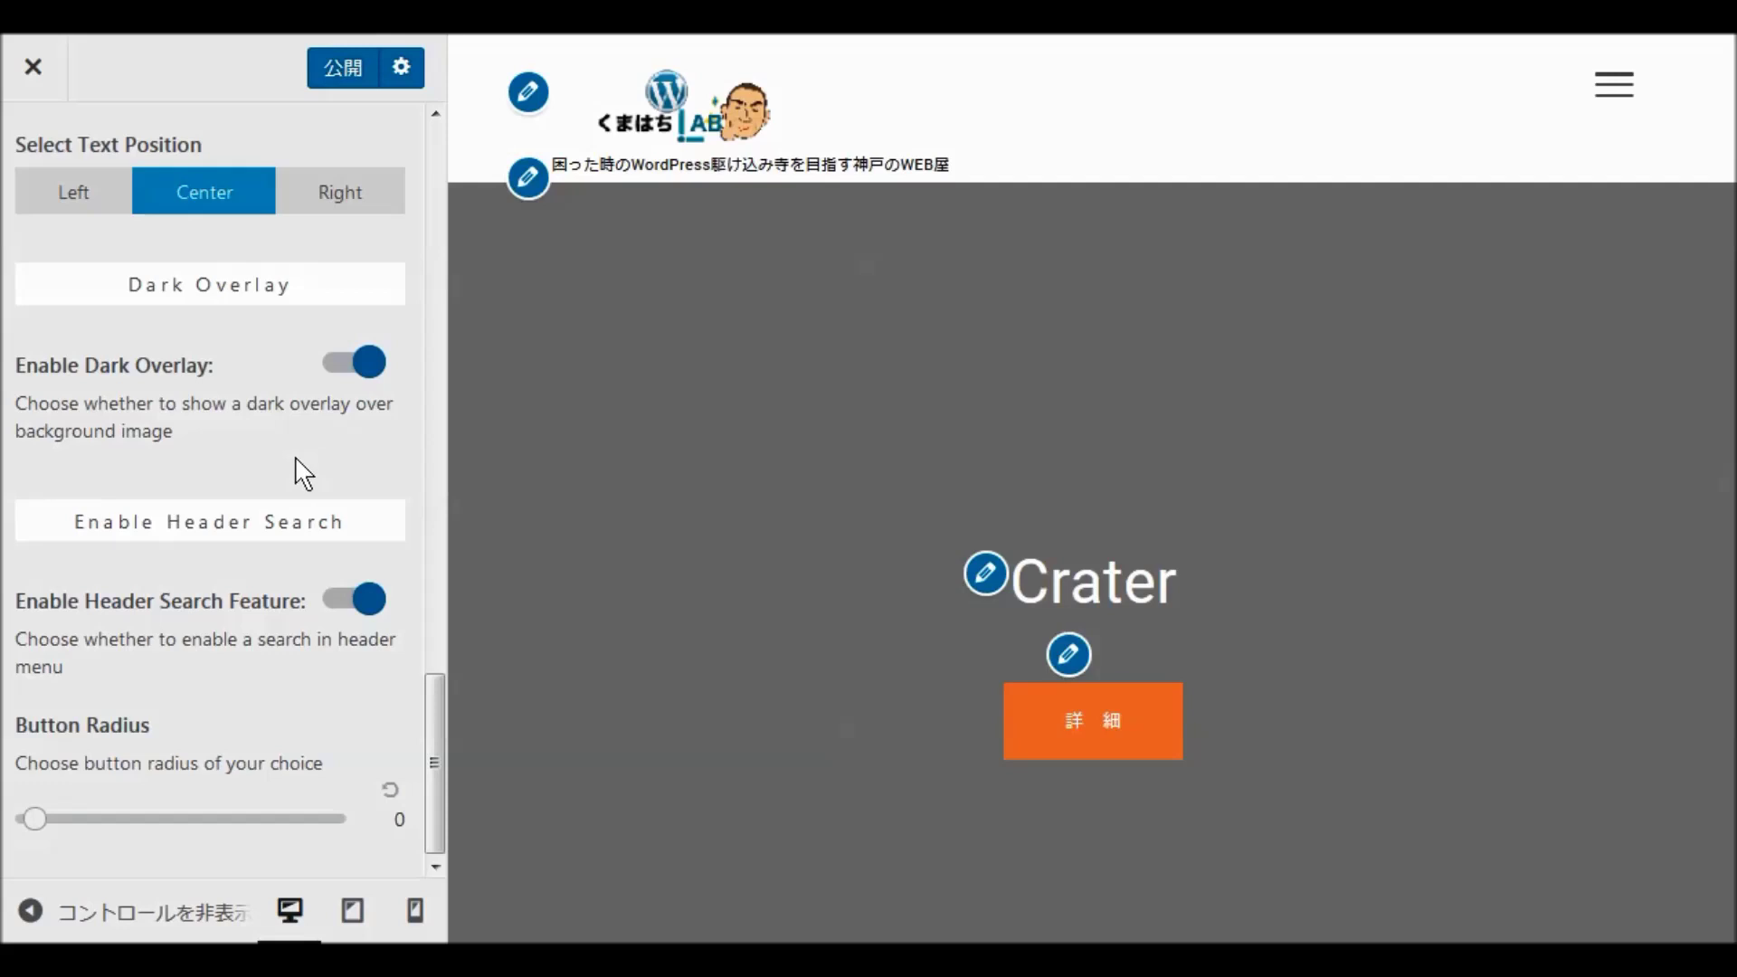
pyautogui.scroll(10, 303, 466)
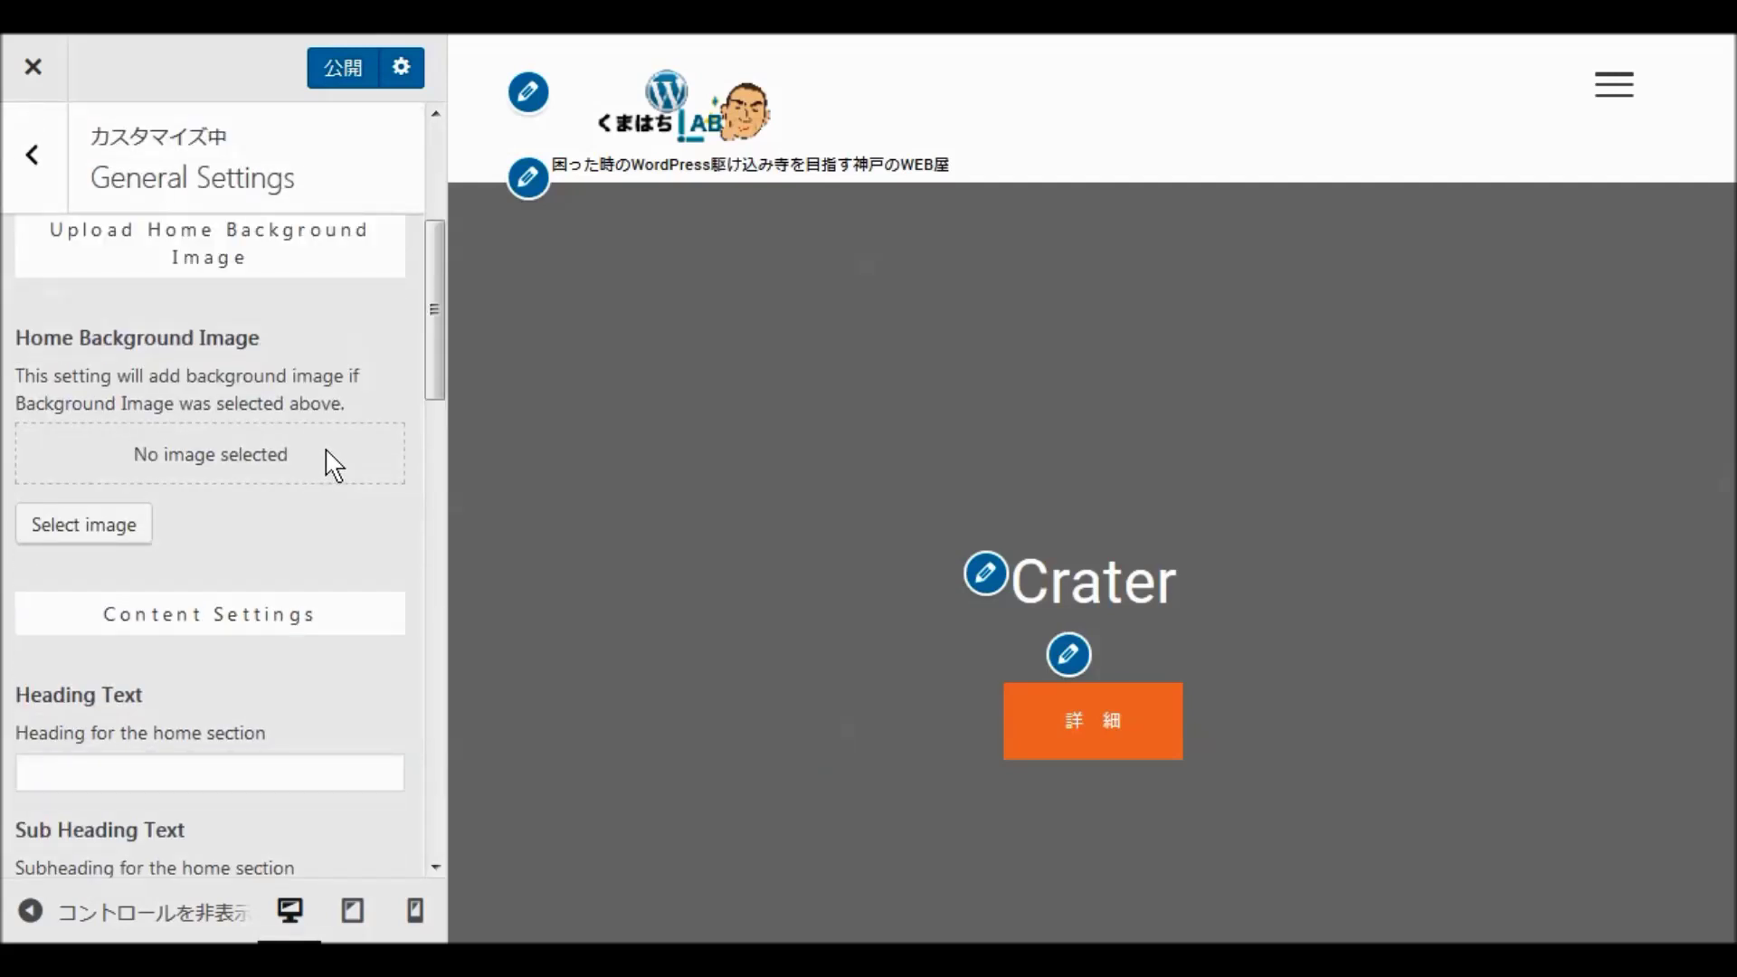
pyautogui.scroll(-3, 331, 462)
pyautogui.scroll(10, 331, 462)
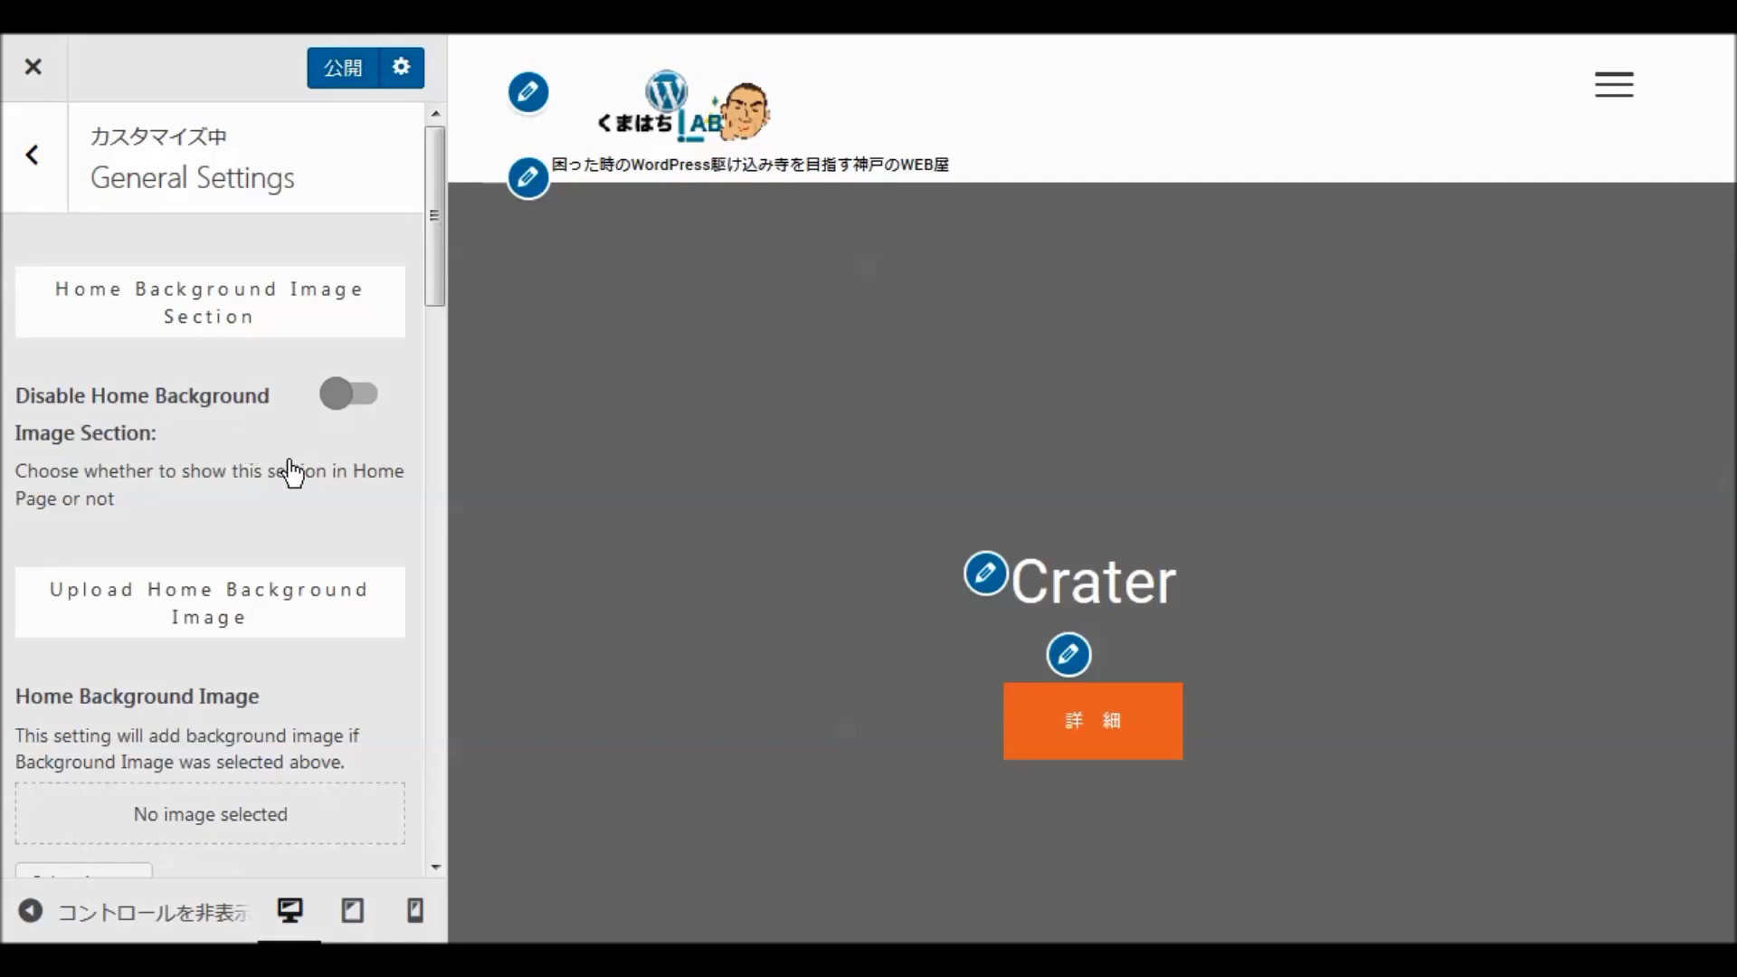
pyautogui.click(342, 392)
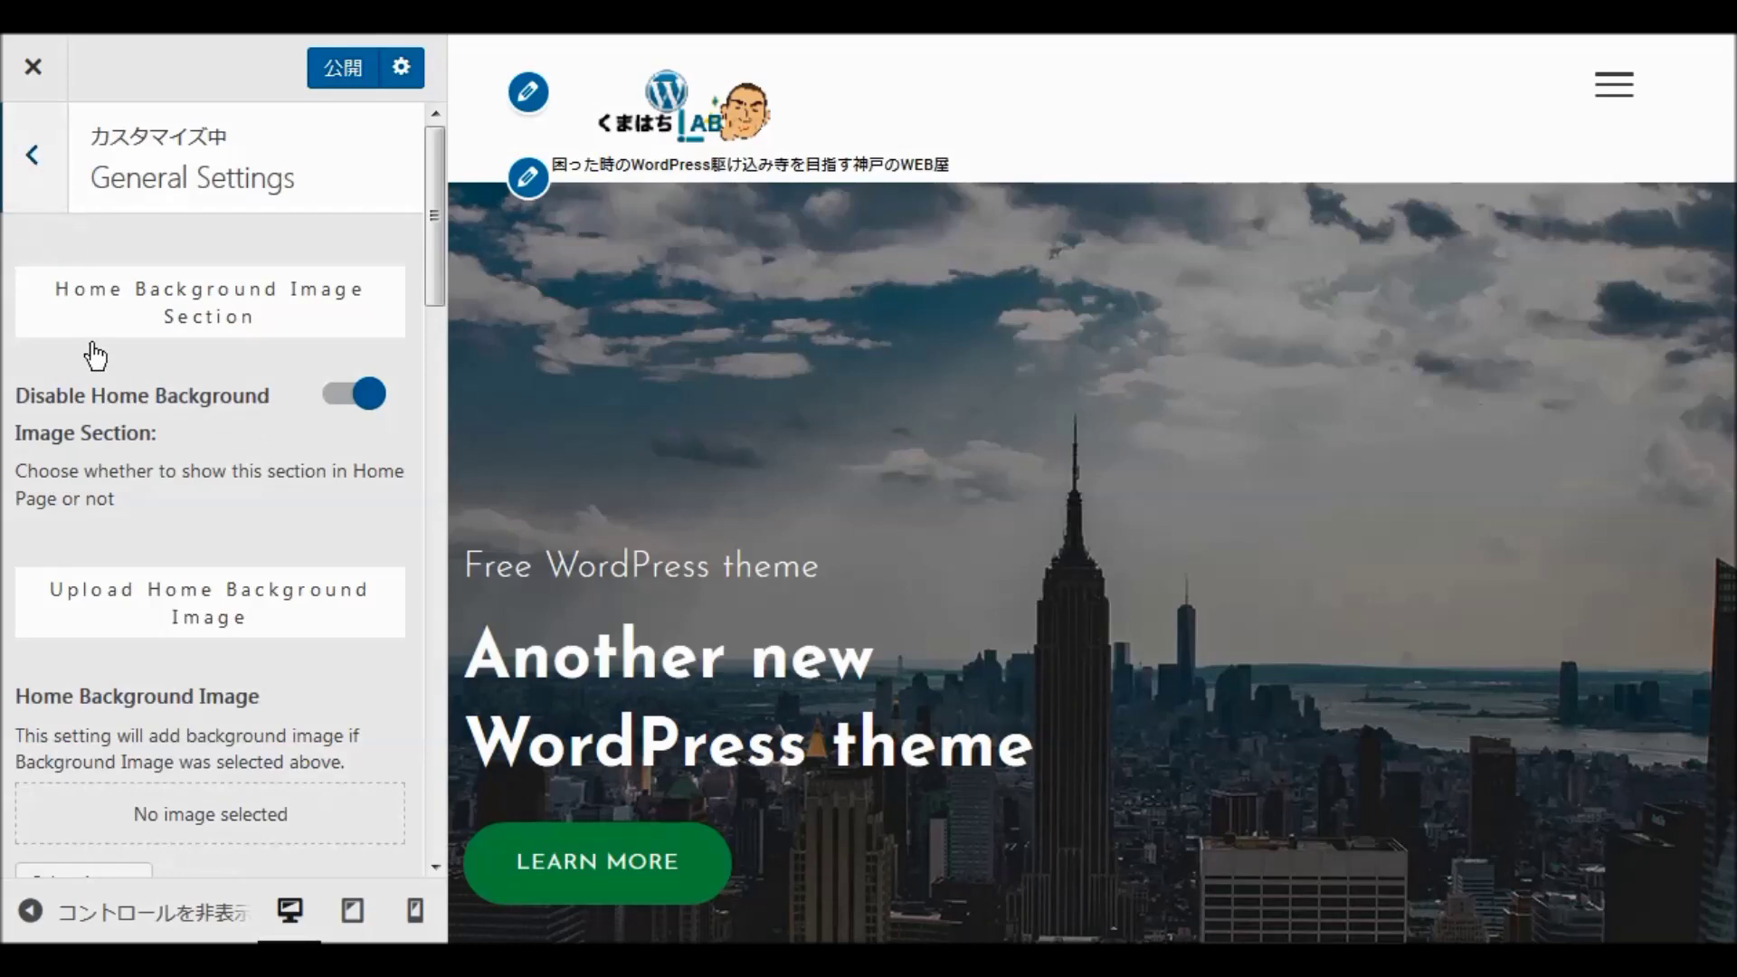
pyautogui.scroll(-12, 109, 371)
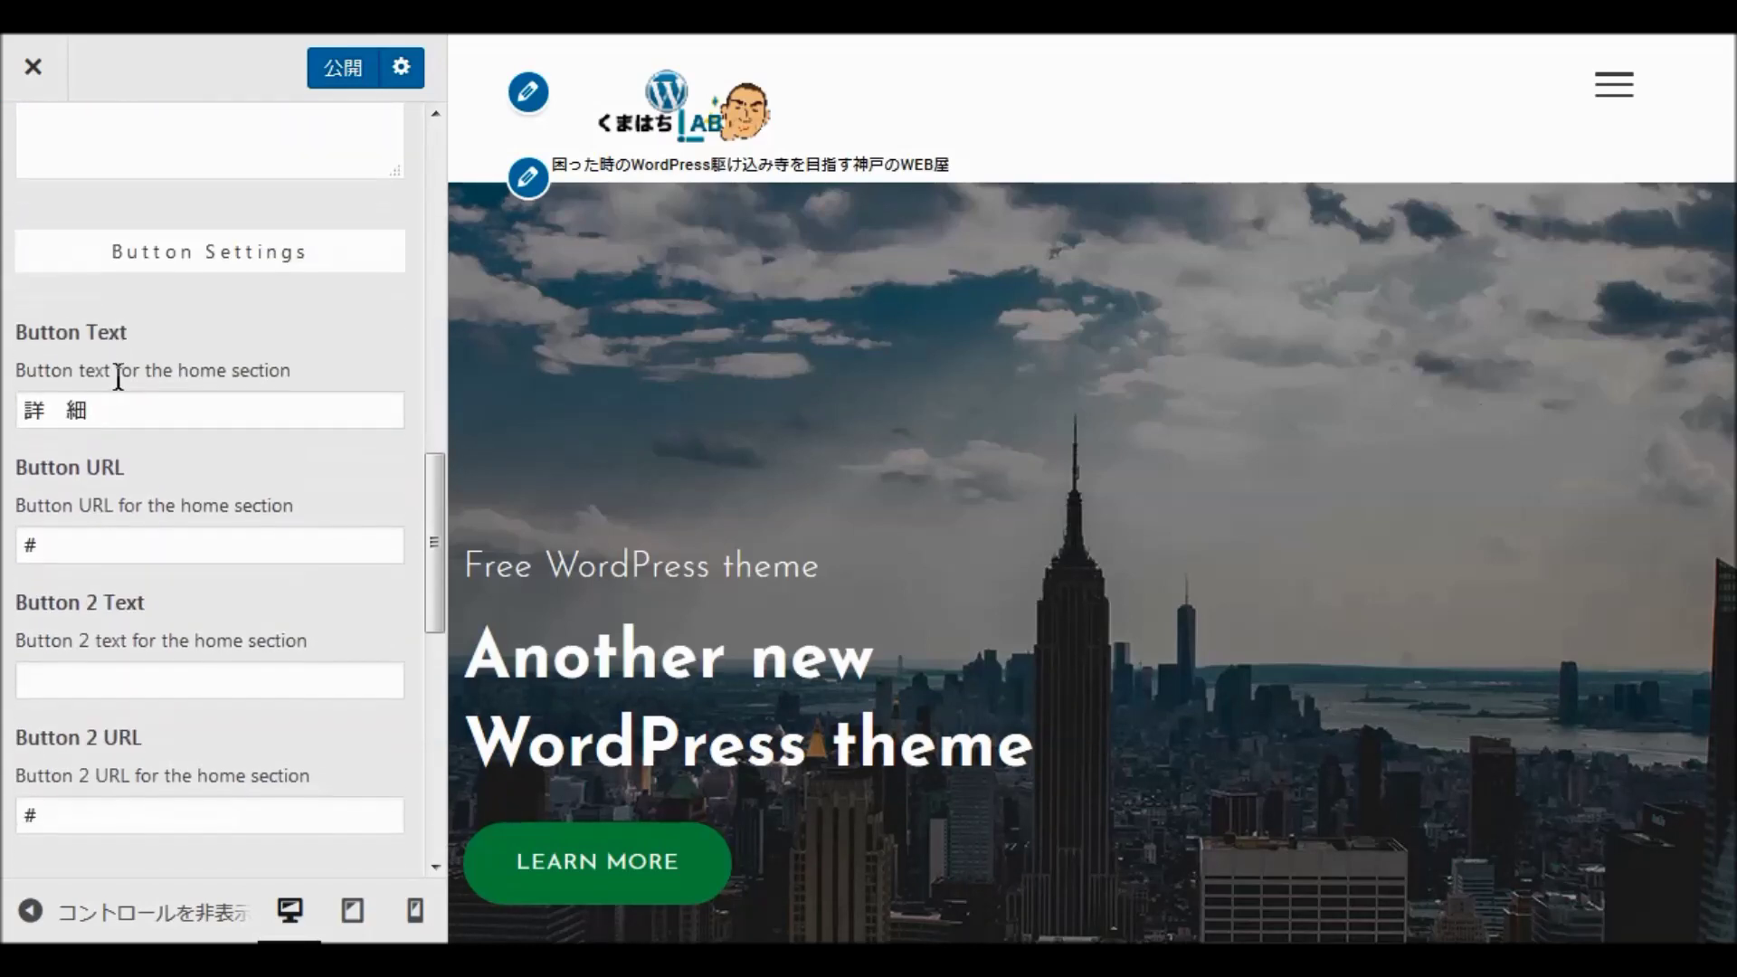
pyautogui.scroll(-7, 117, 380)
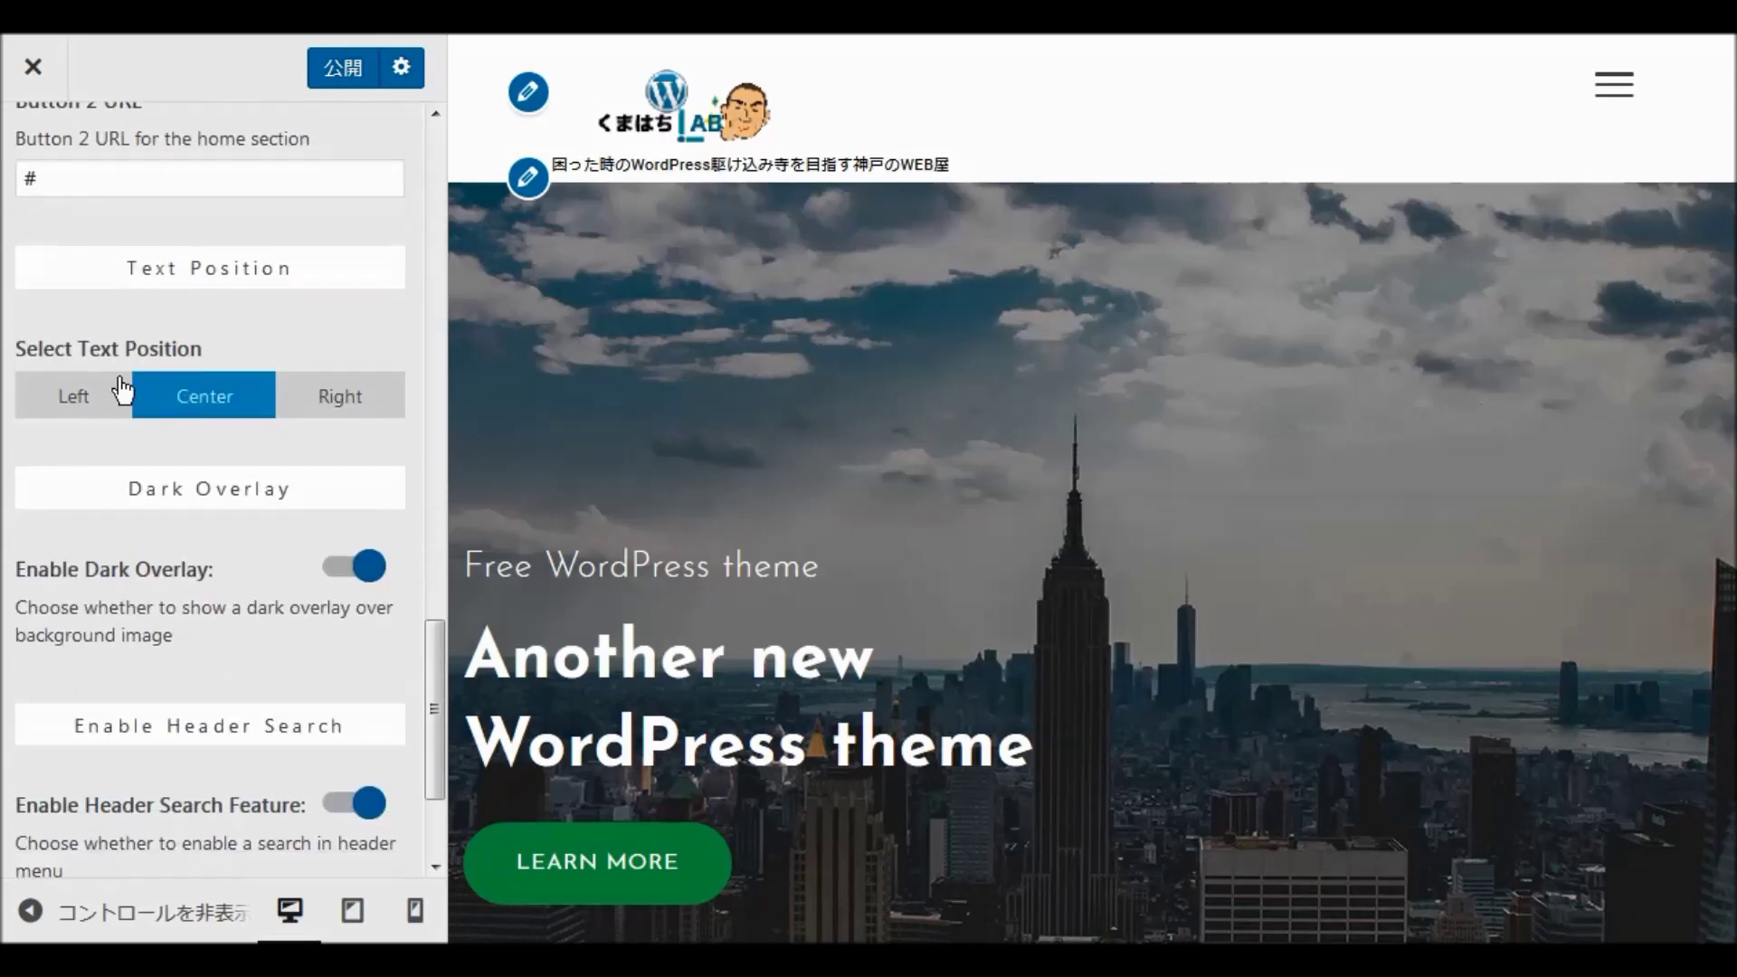
# Review the text position, dark overlay, header search and button radius options at the end of the General Settings.
pyautogui.scroll(-2, 122, 391)
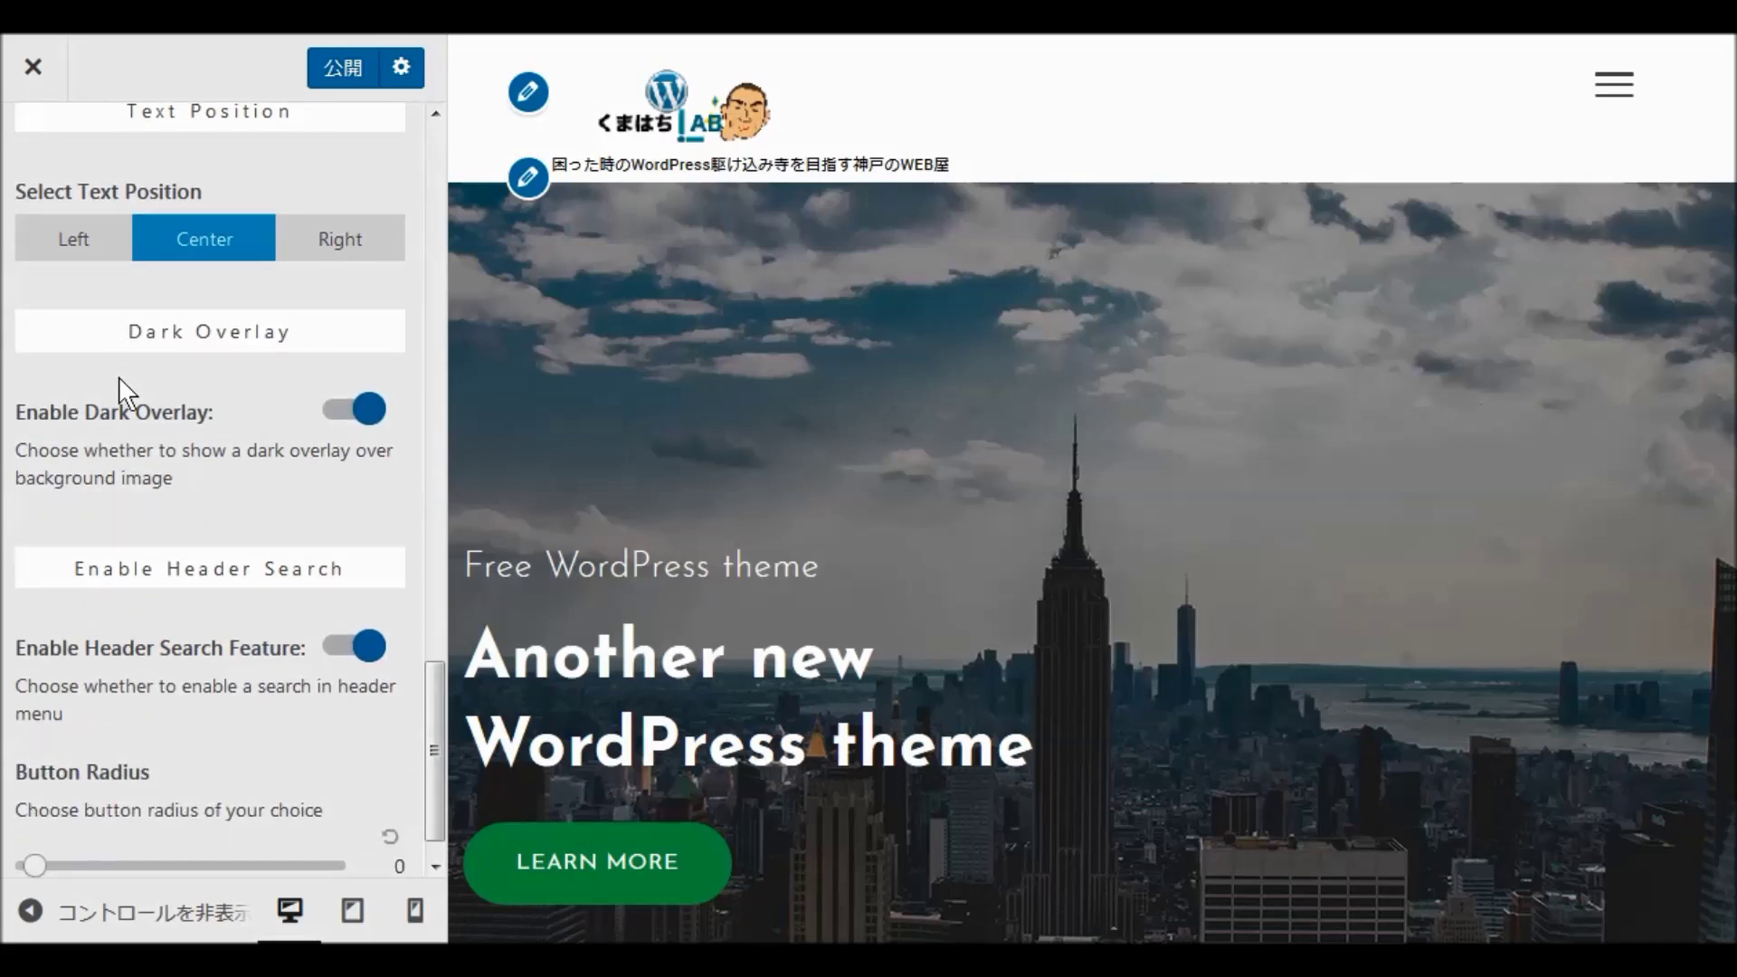
pyautogui.scroll(-1, 122, 390)
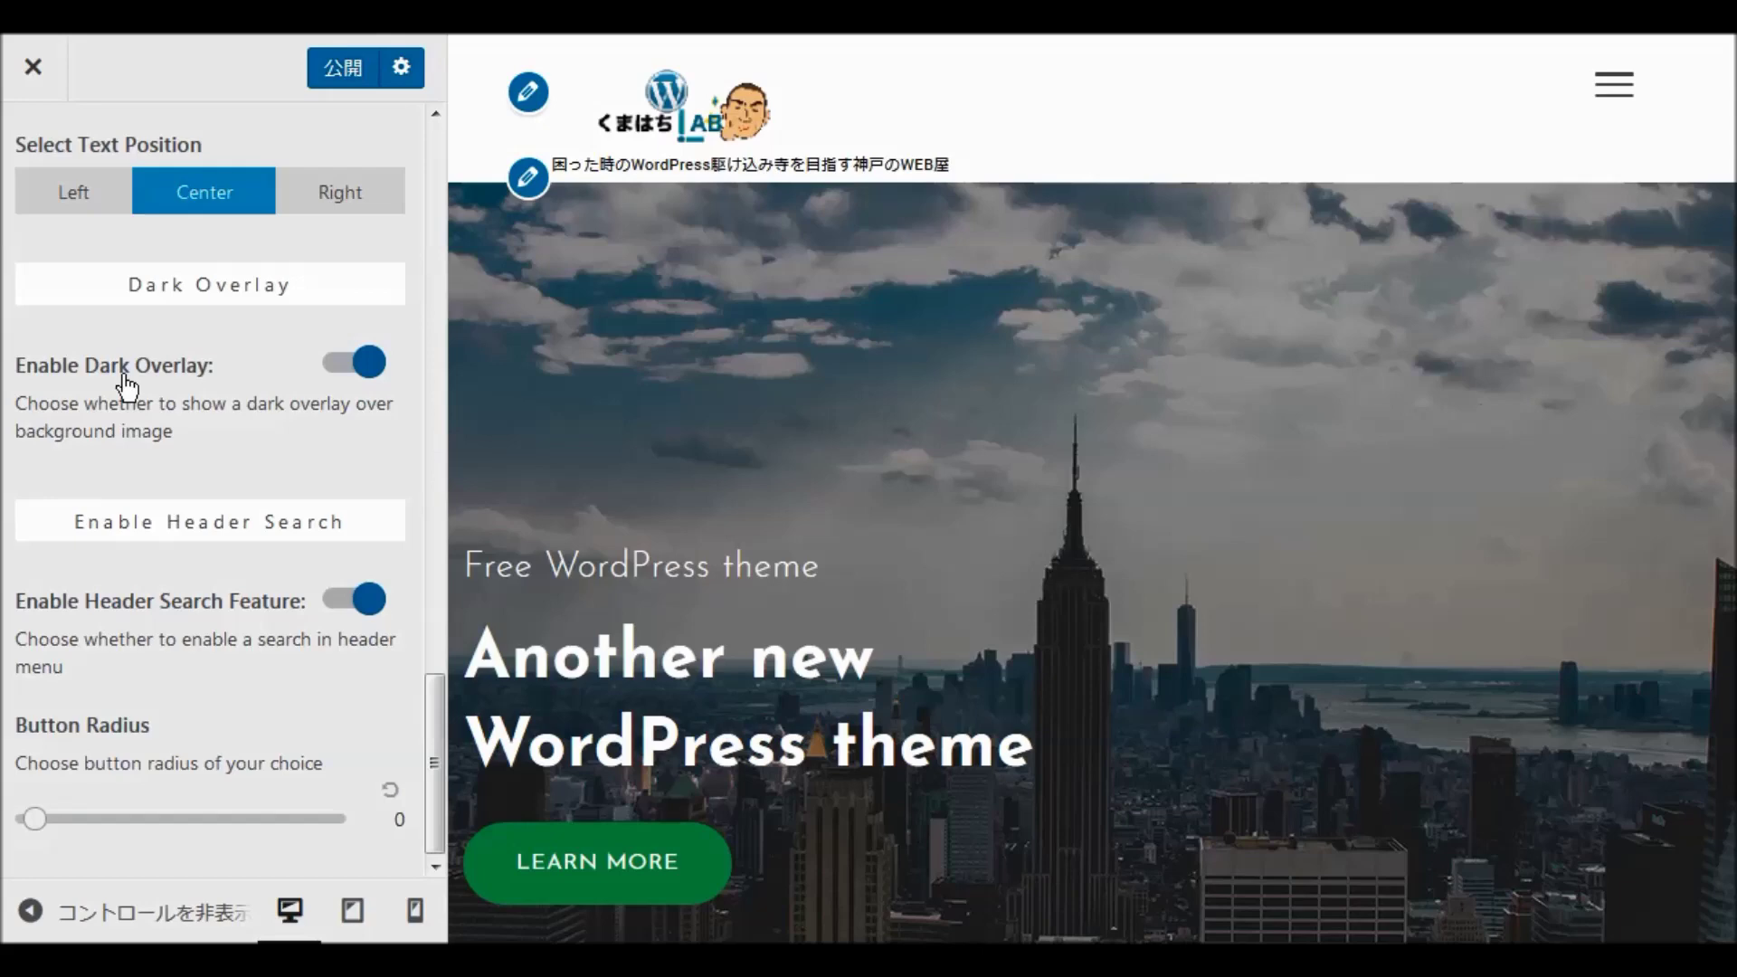
pyautogui.scroll(10, 127, 380)
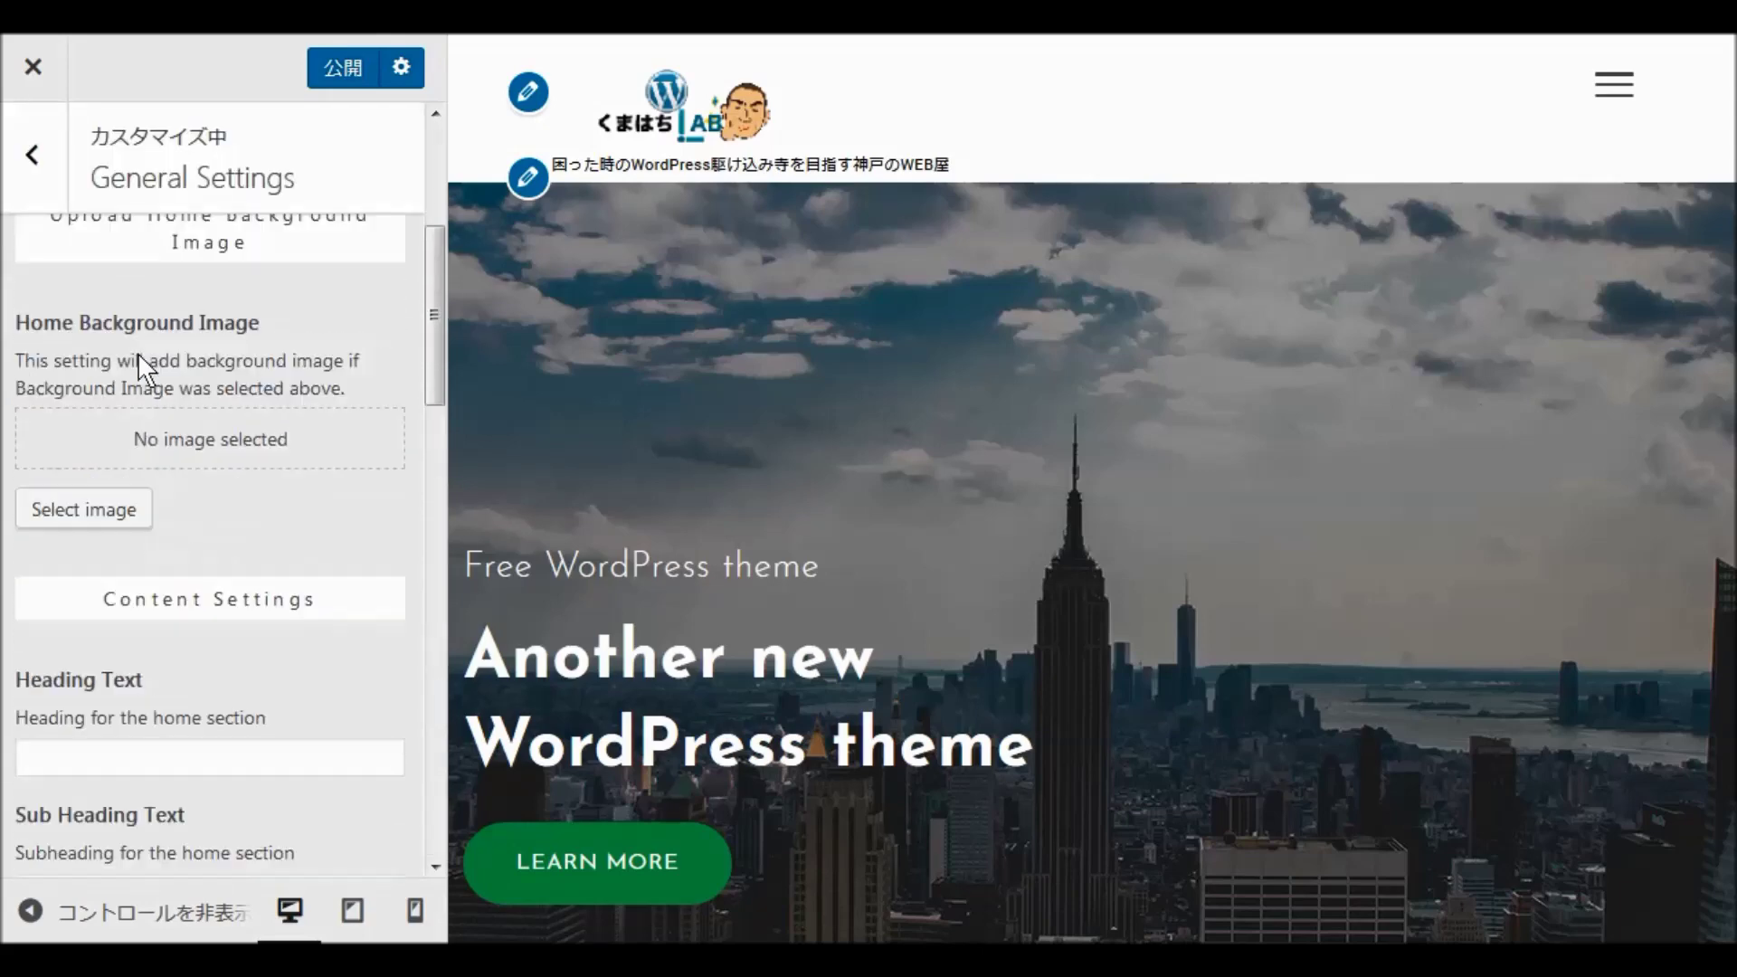
pyautogui.click(32, 154)
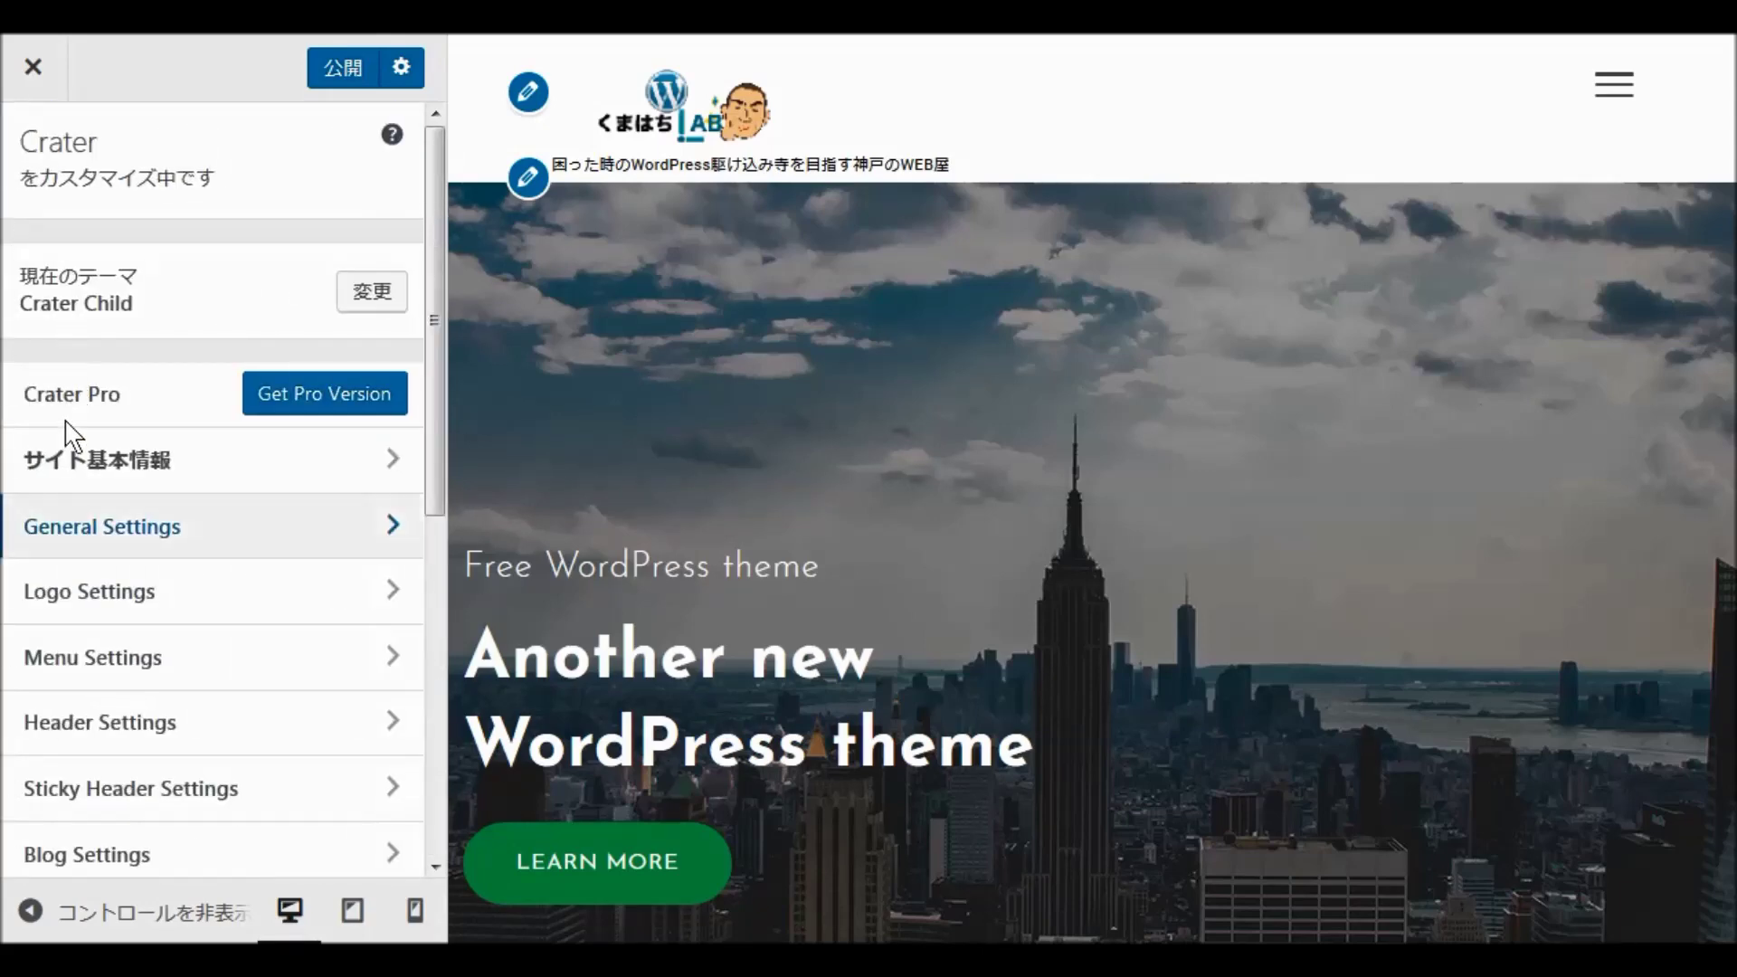
# Review the front-page logo padding and the inner-pages logo options in the Logo Settings.
pyautogui.click(96, 593)
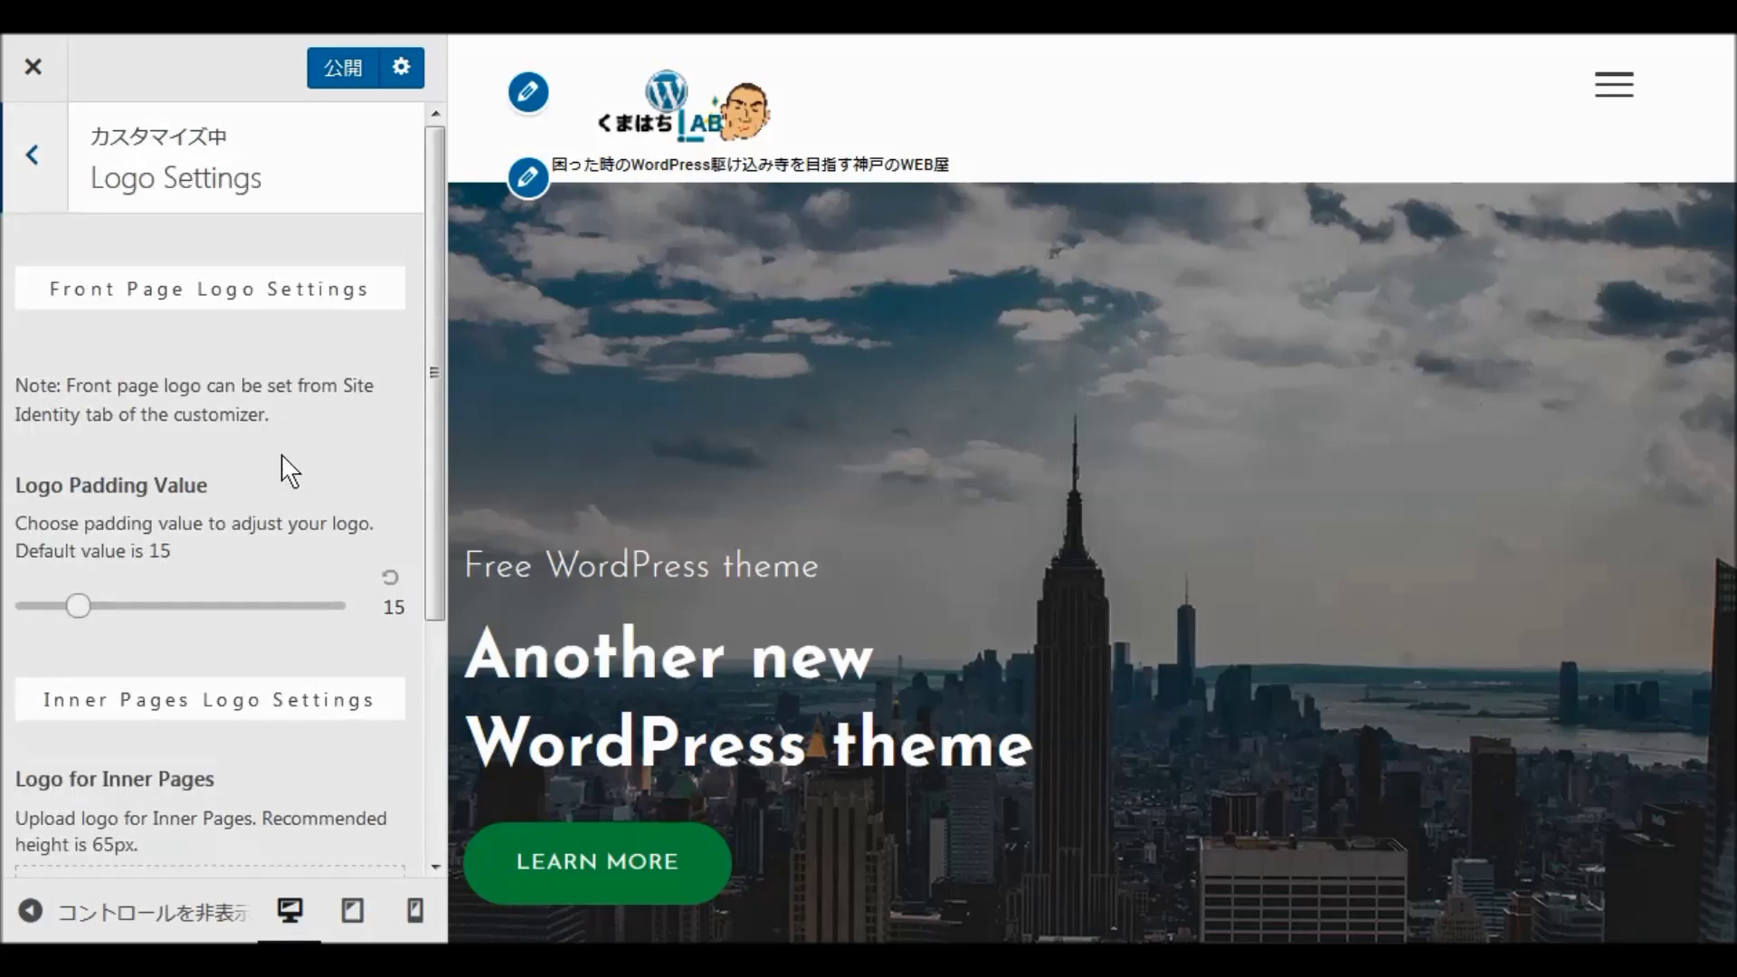
pyautogui.scroll(-4, 290, 470)
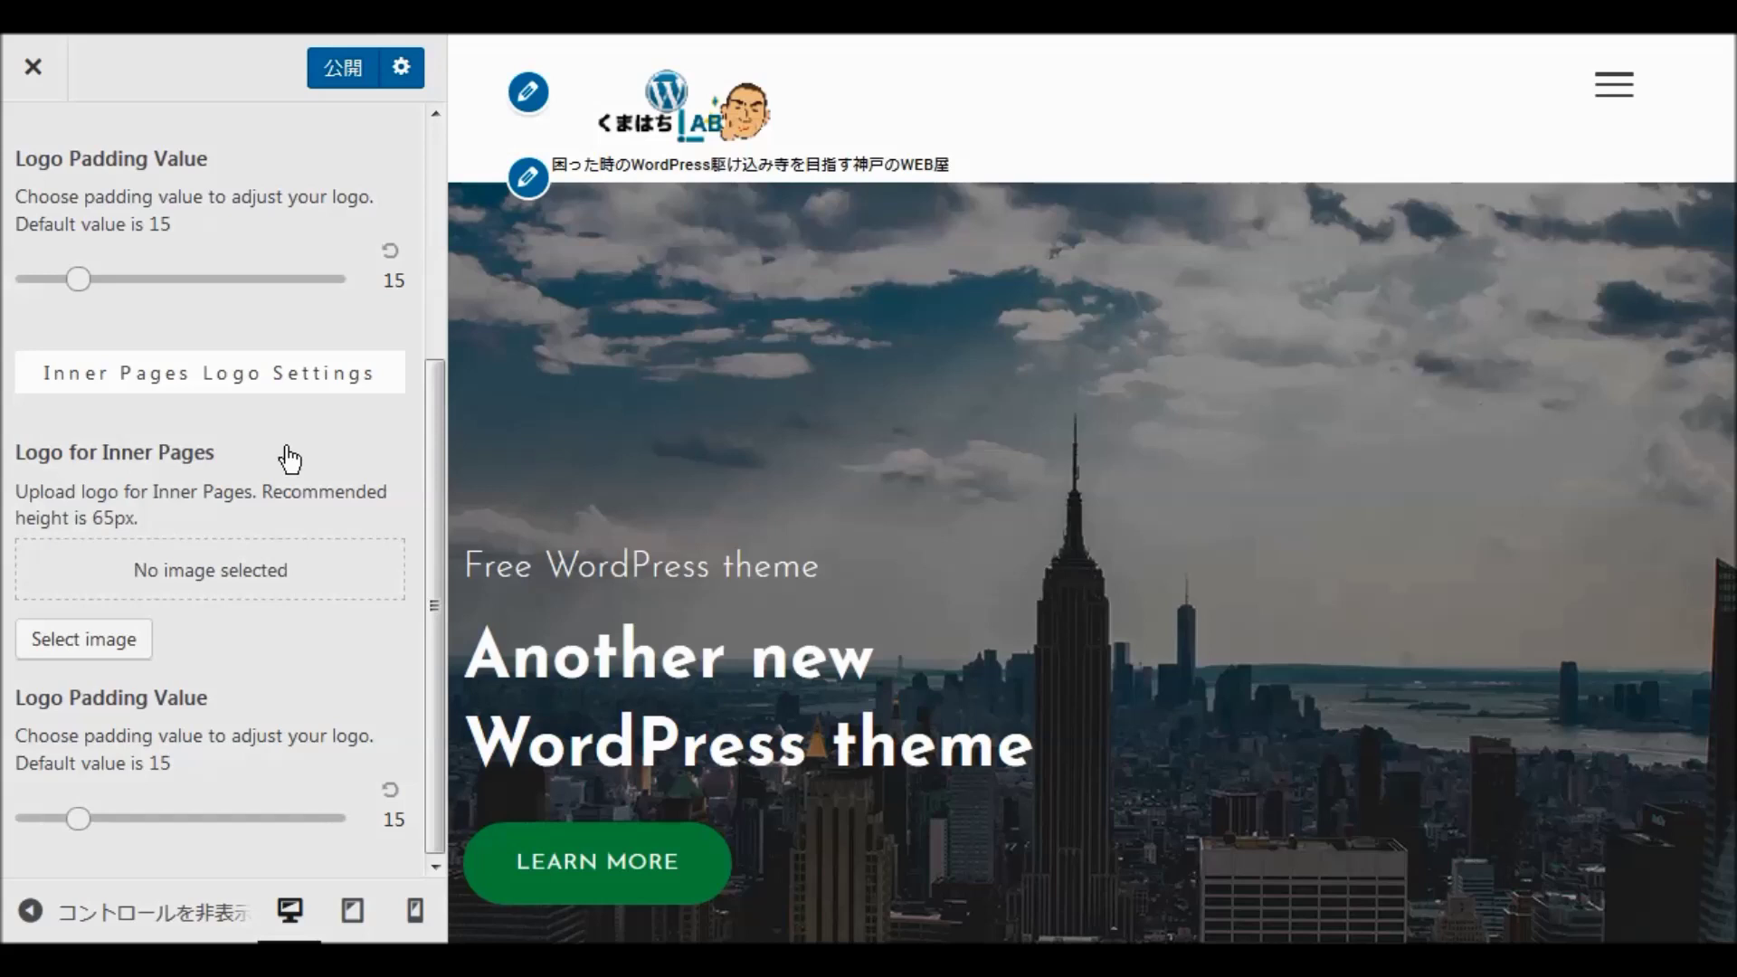
pyautogui.scroll(4, 288, 448)
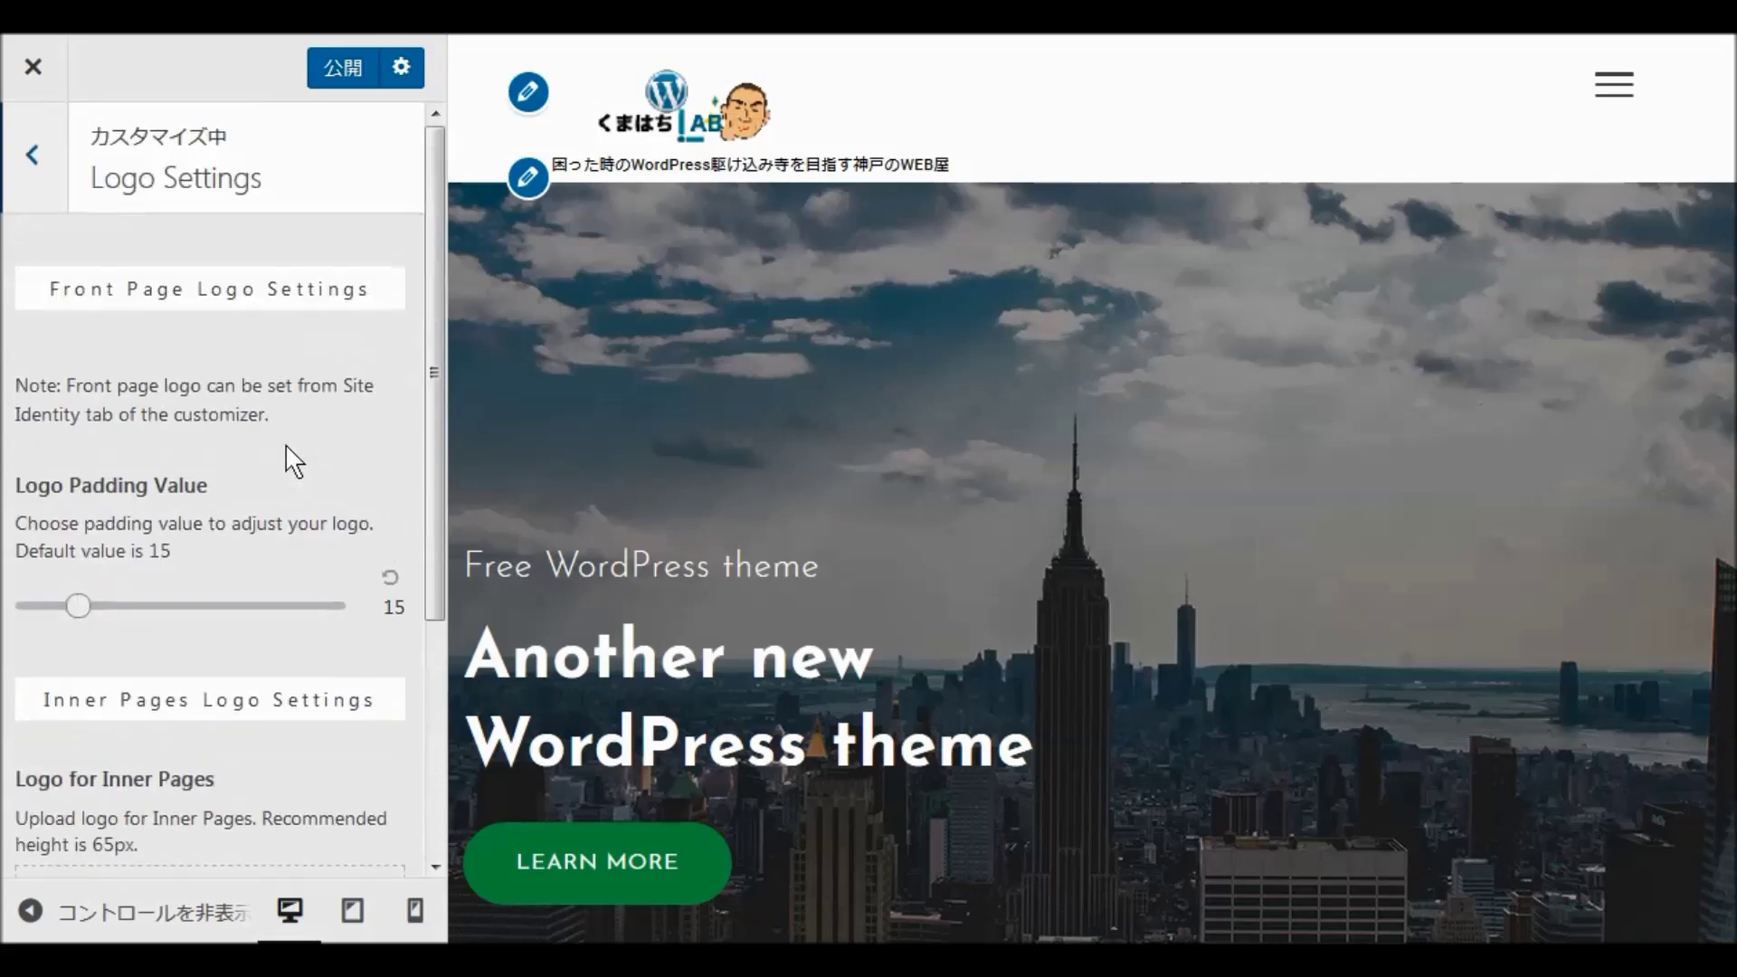
pyautogui.click(31, 158)
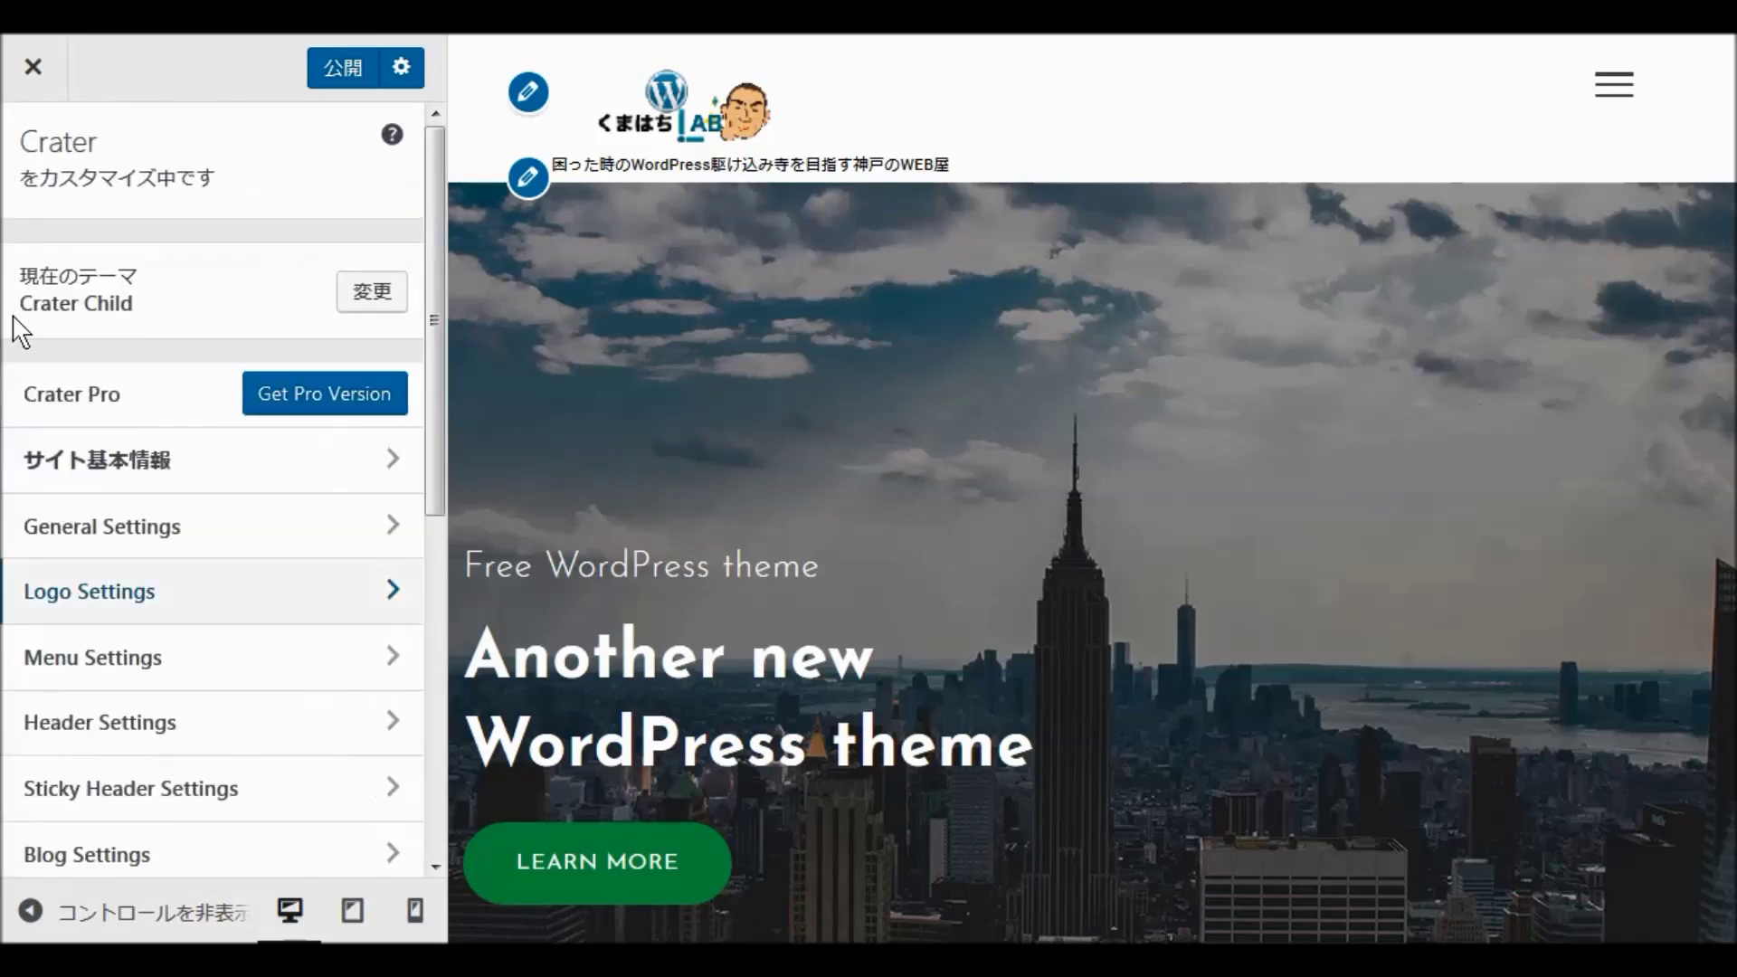
# Examine the padding options in the Menu Settings and the front-page and inner-pages header styles in the Header Settings.
pyautogui.click(86, 669)
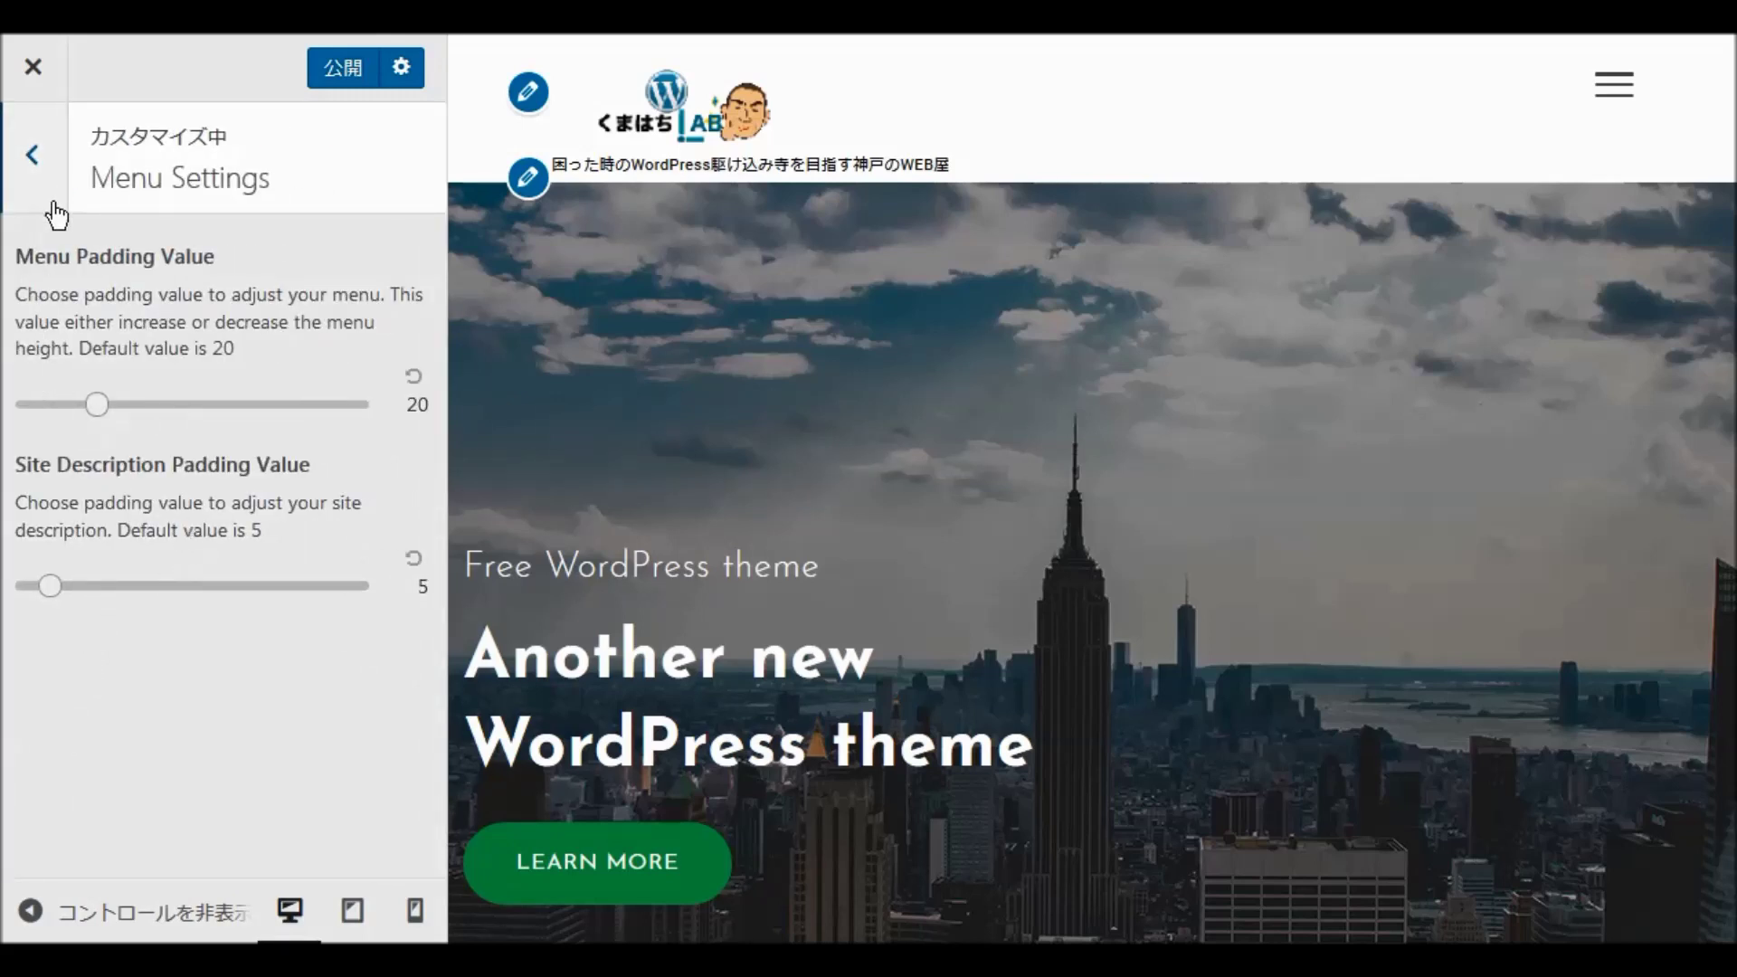
pyautogui.click(32, 152)
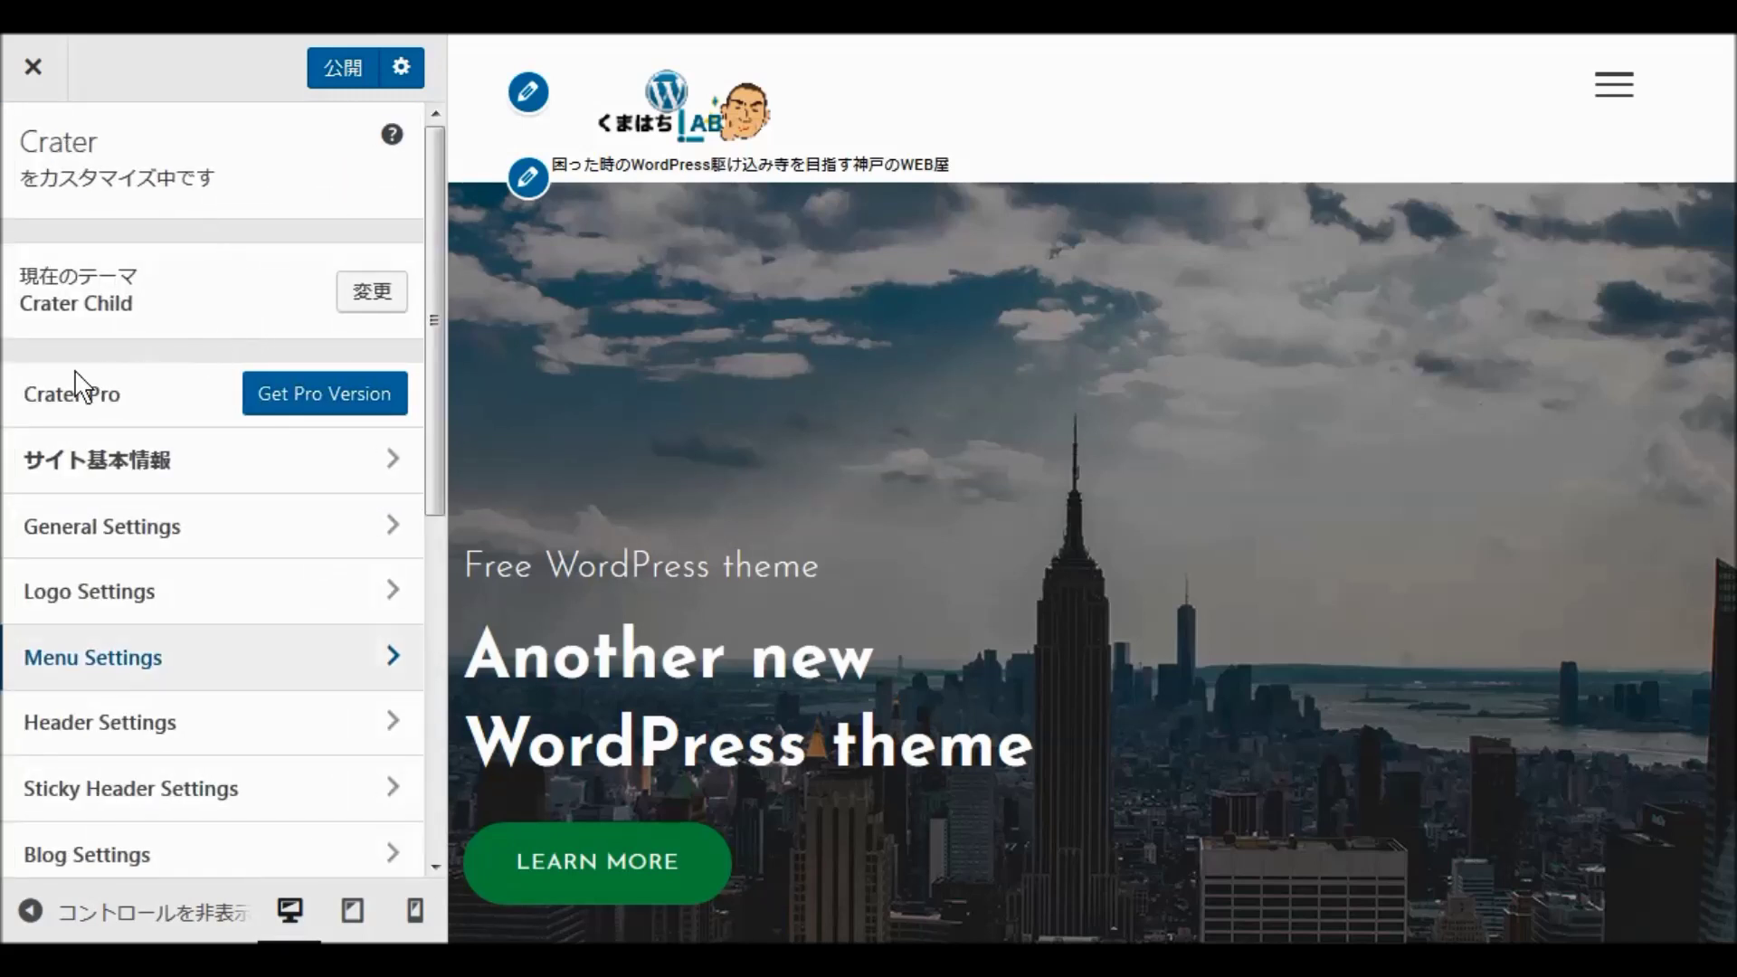
pyautogui.scroll(-4, 88, 425)
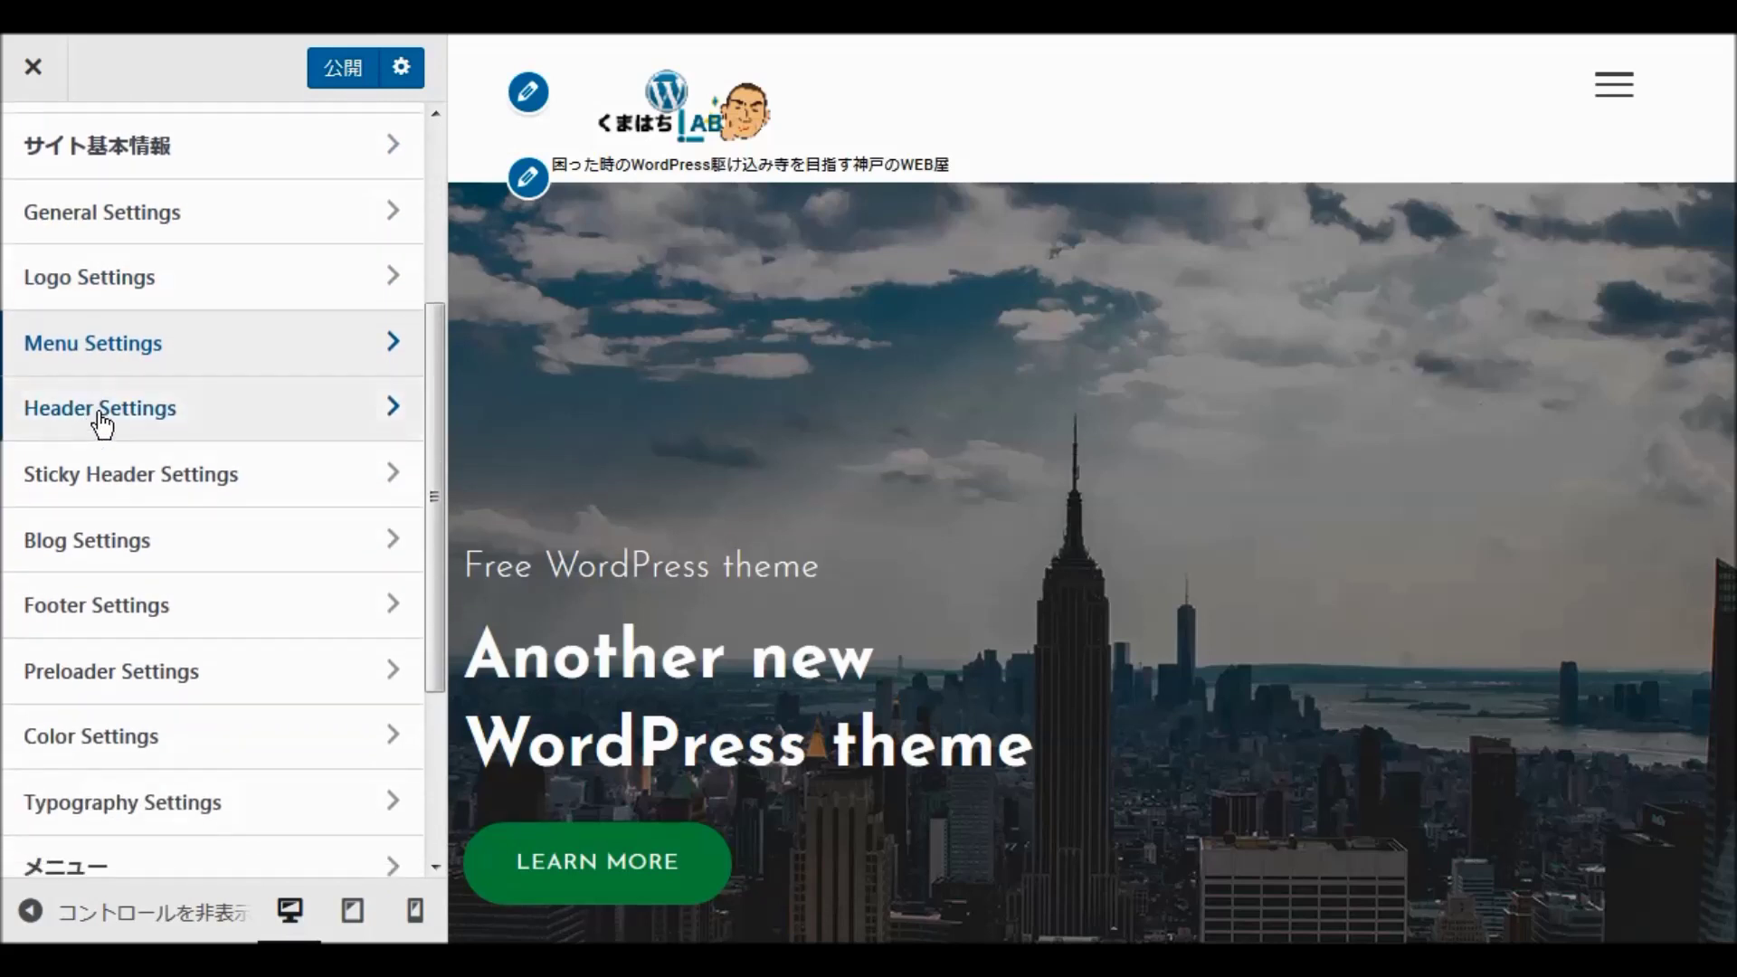
pyautogui.click(102, 412)
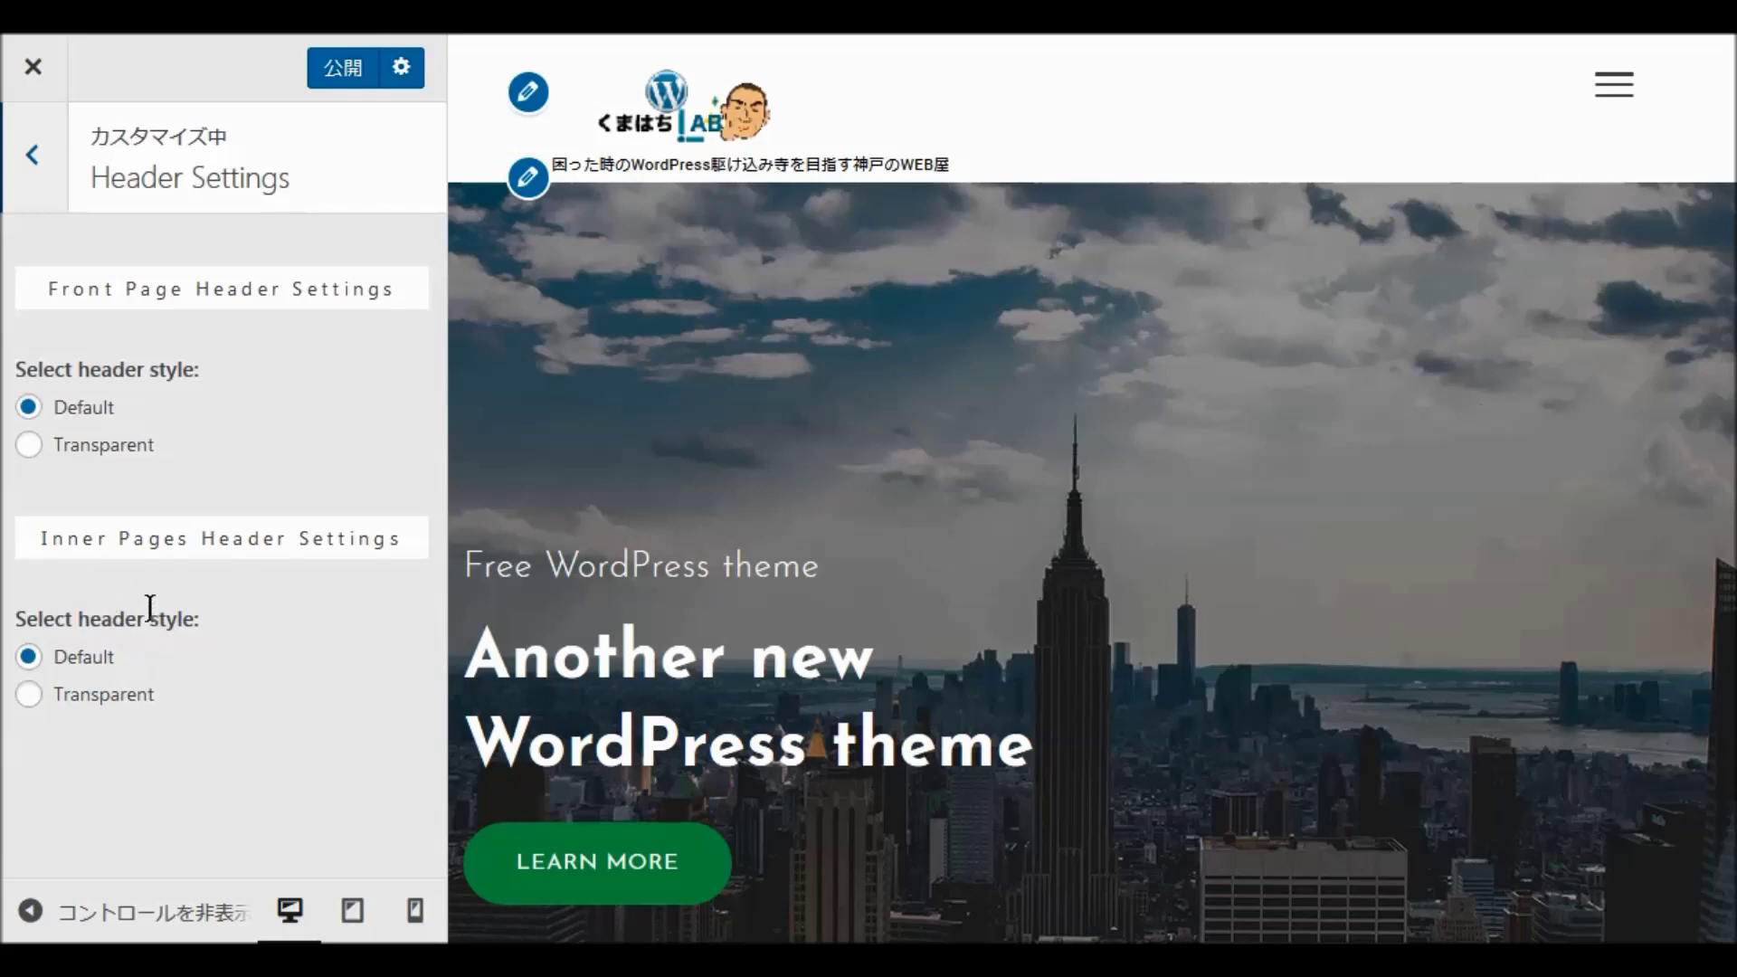
pyautogui.click(38, 155)
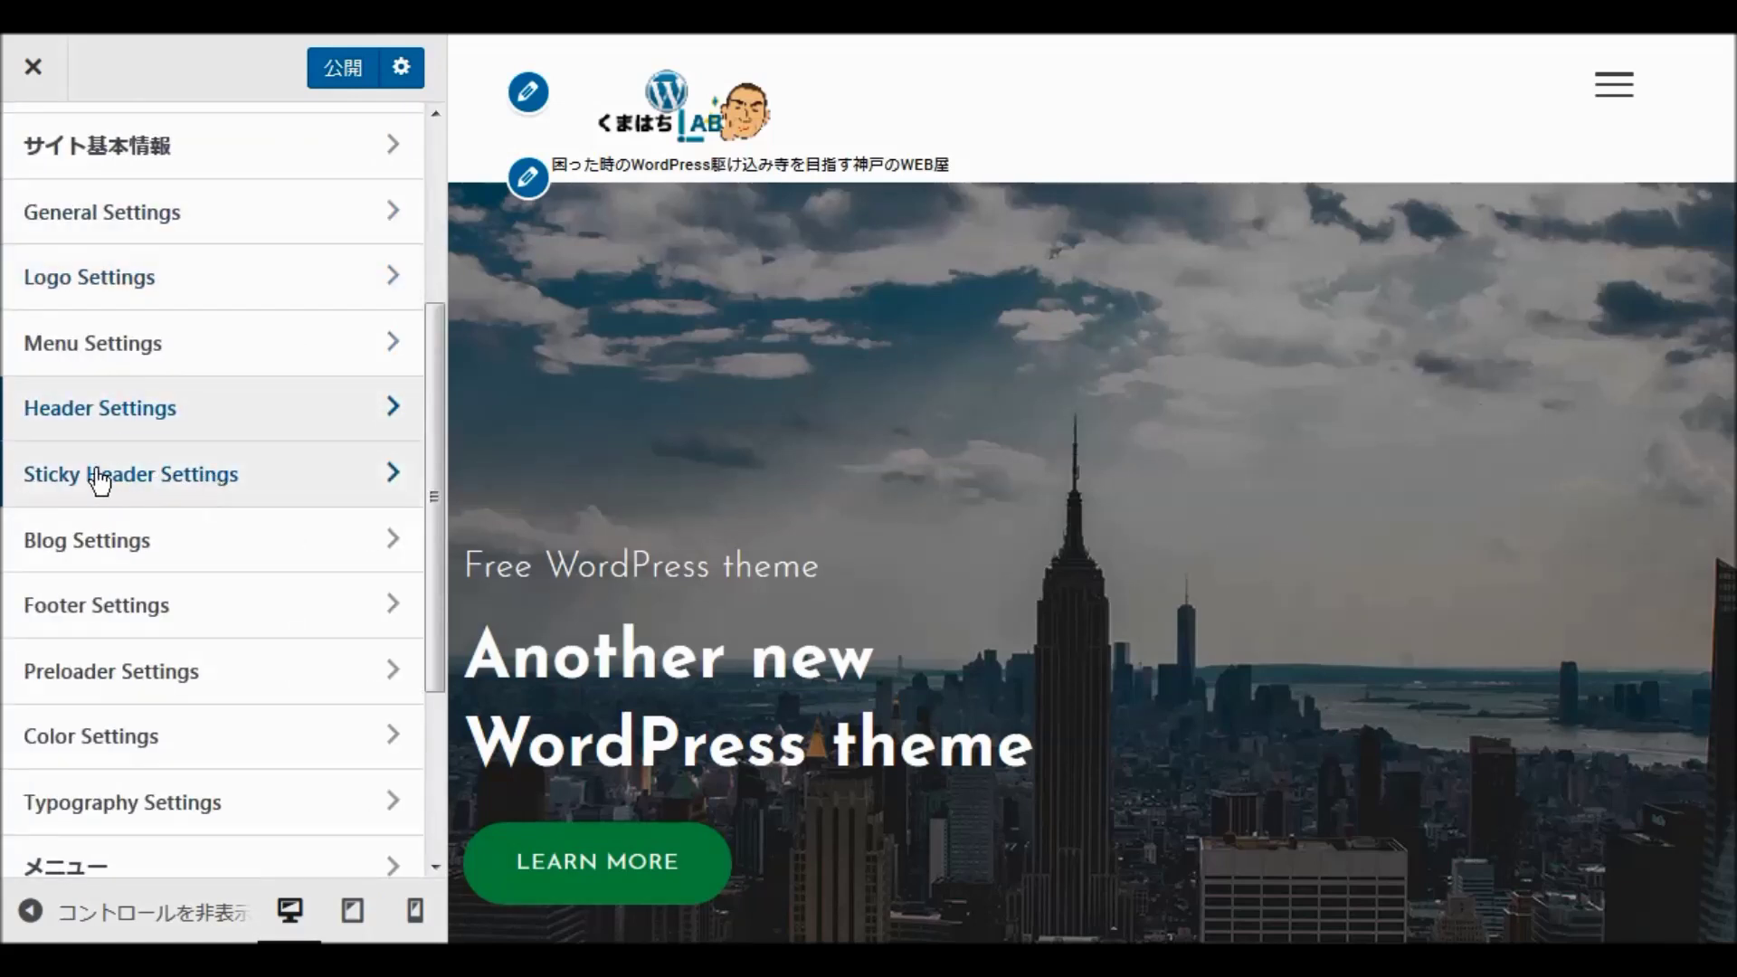
# Enable the sticky header feature and check how the header behaves down the home page preview.
pyautogui.click(162, 497)
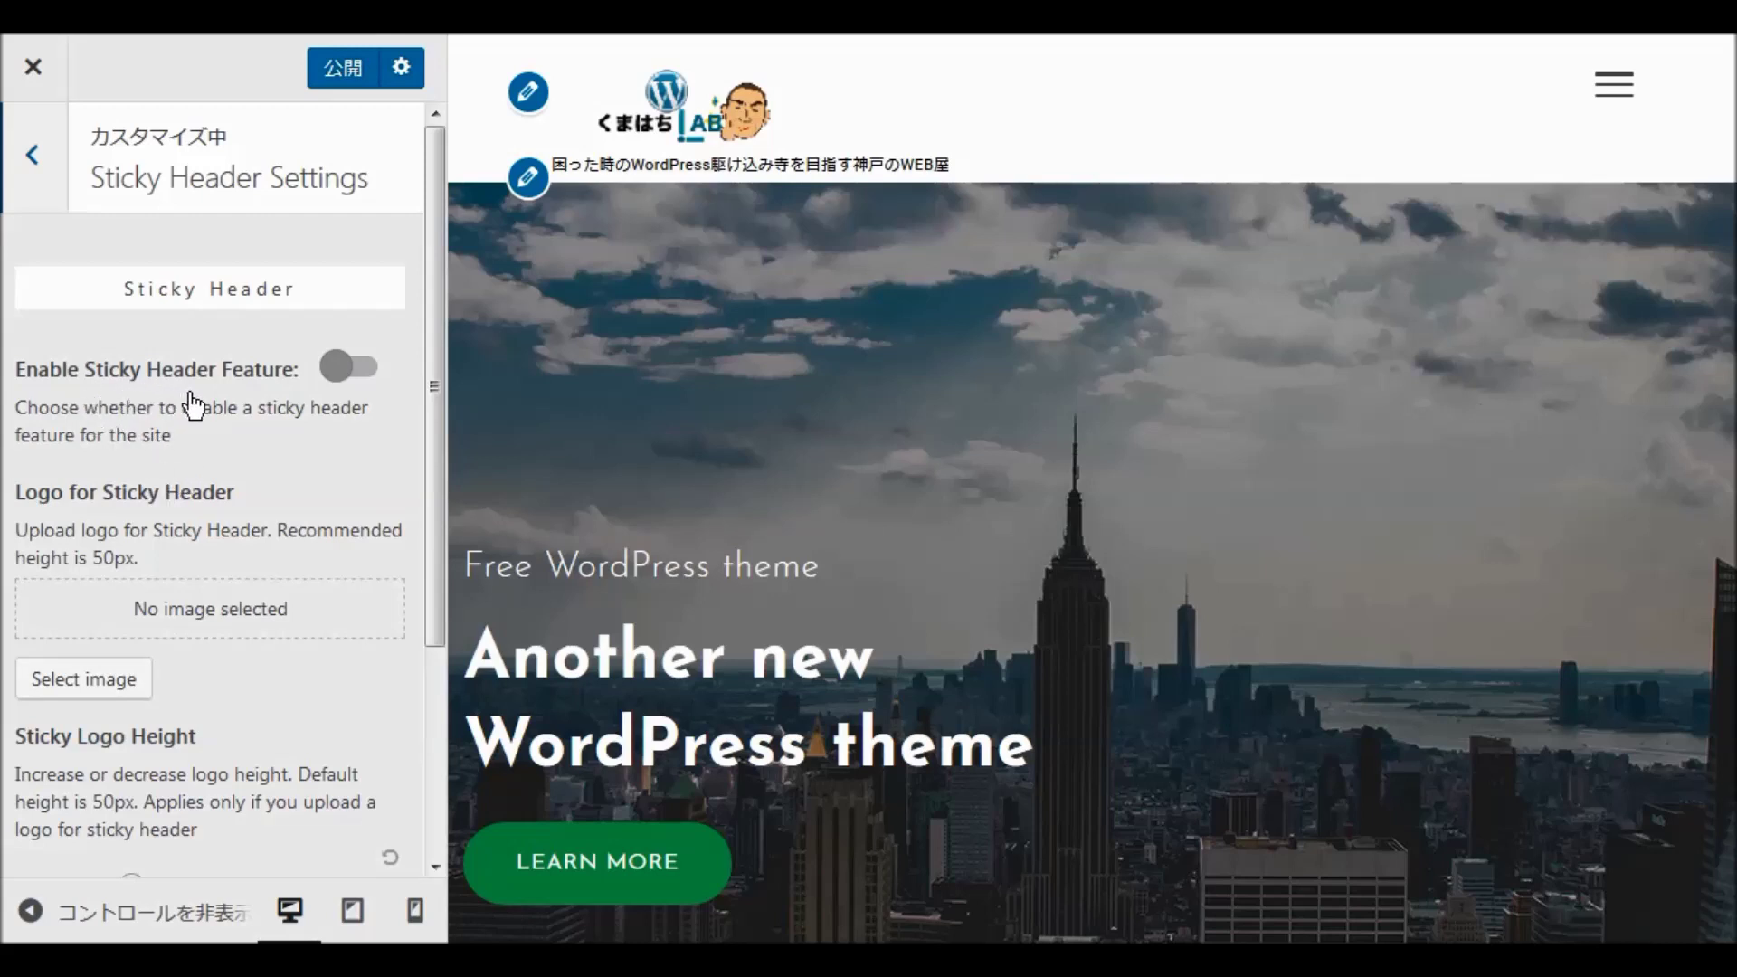
pyautogui.click(340, 369)
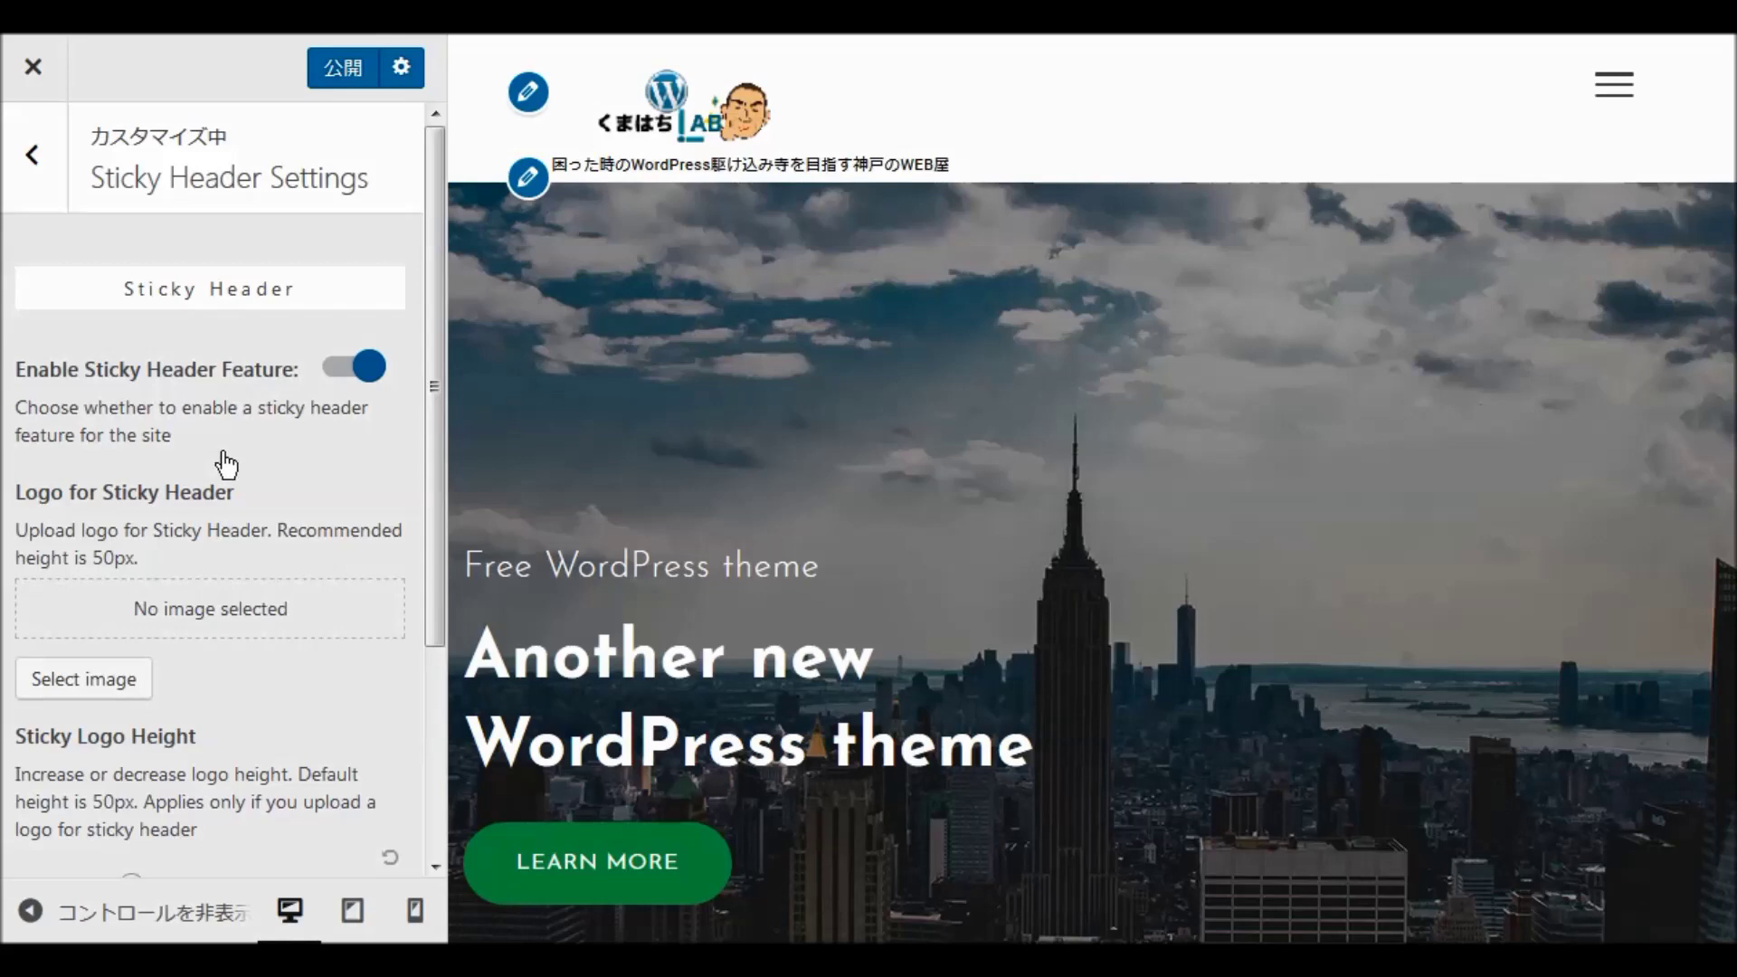
pyautogui.scroll(-10, 701, 465)
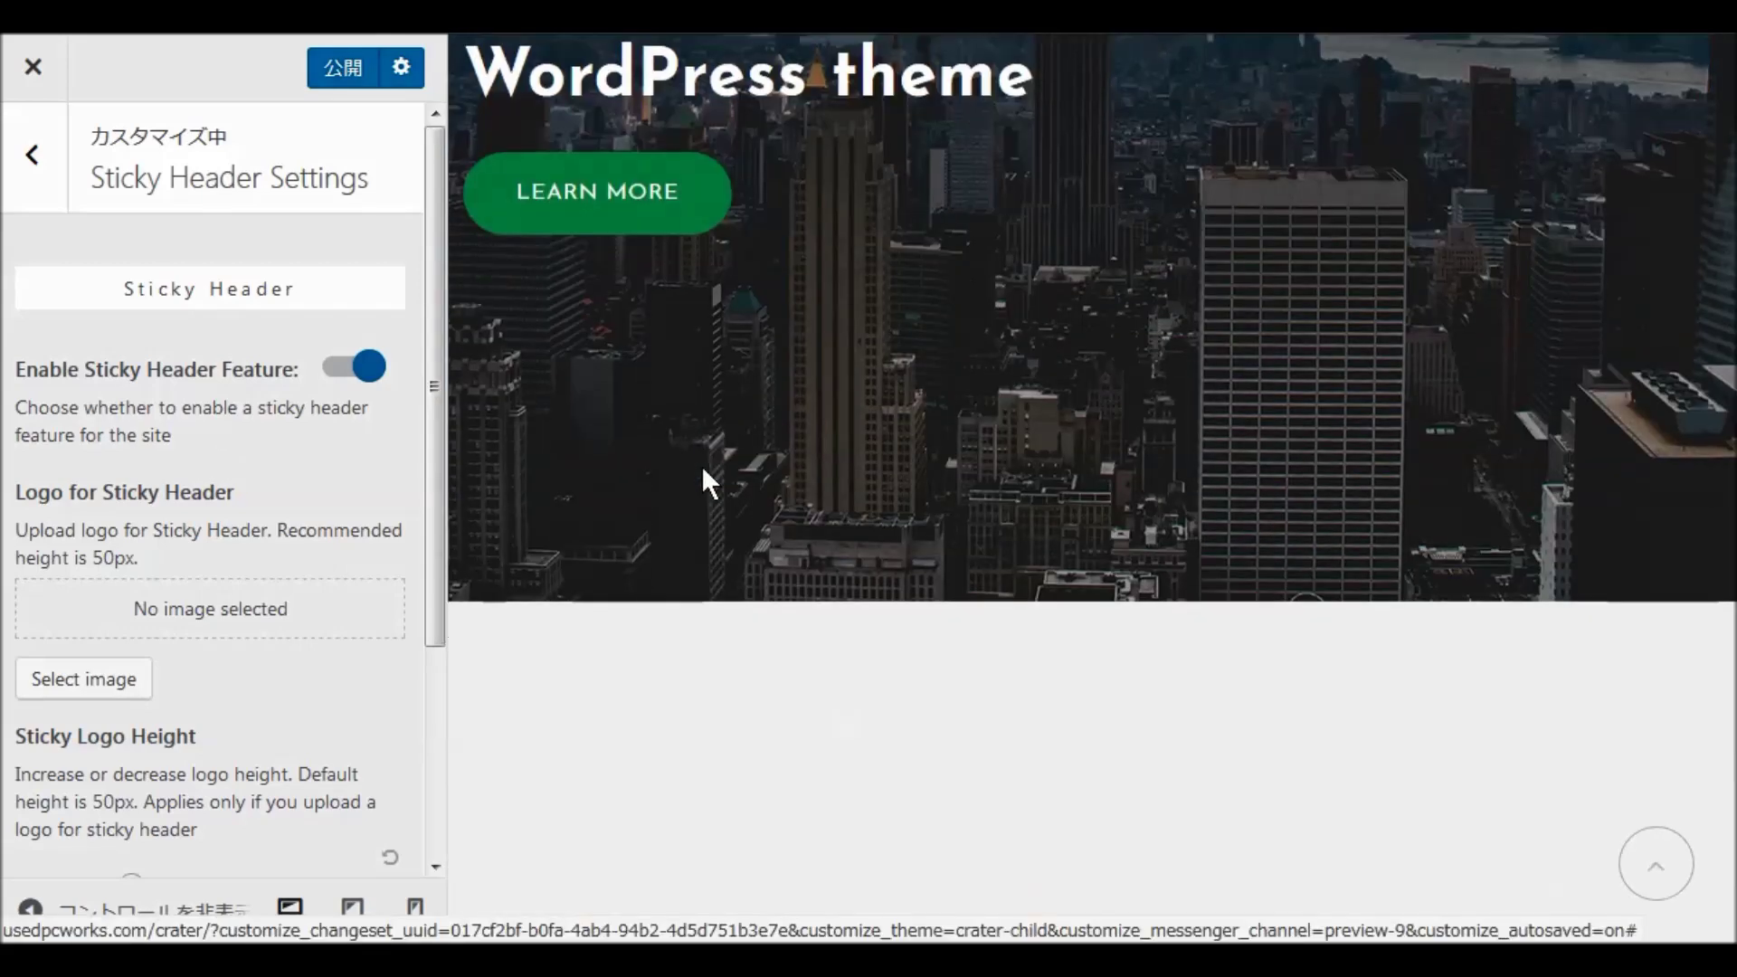
pyautogui.scroll(-5, 703, 469)
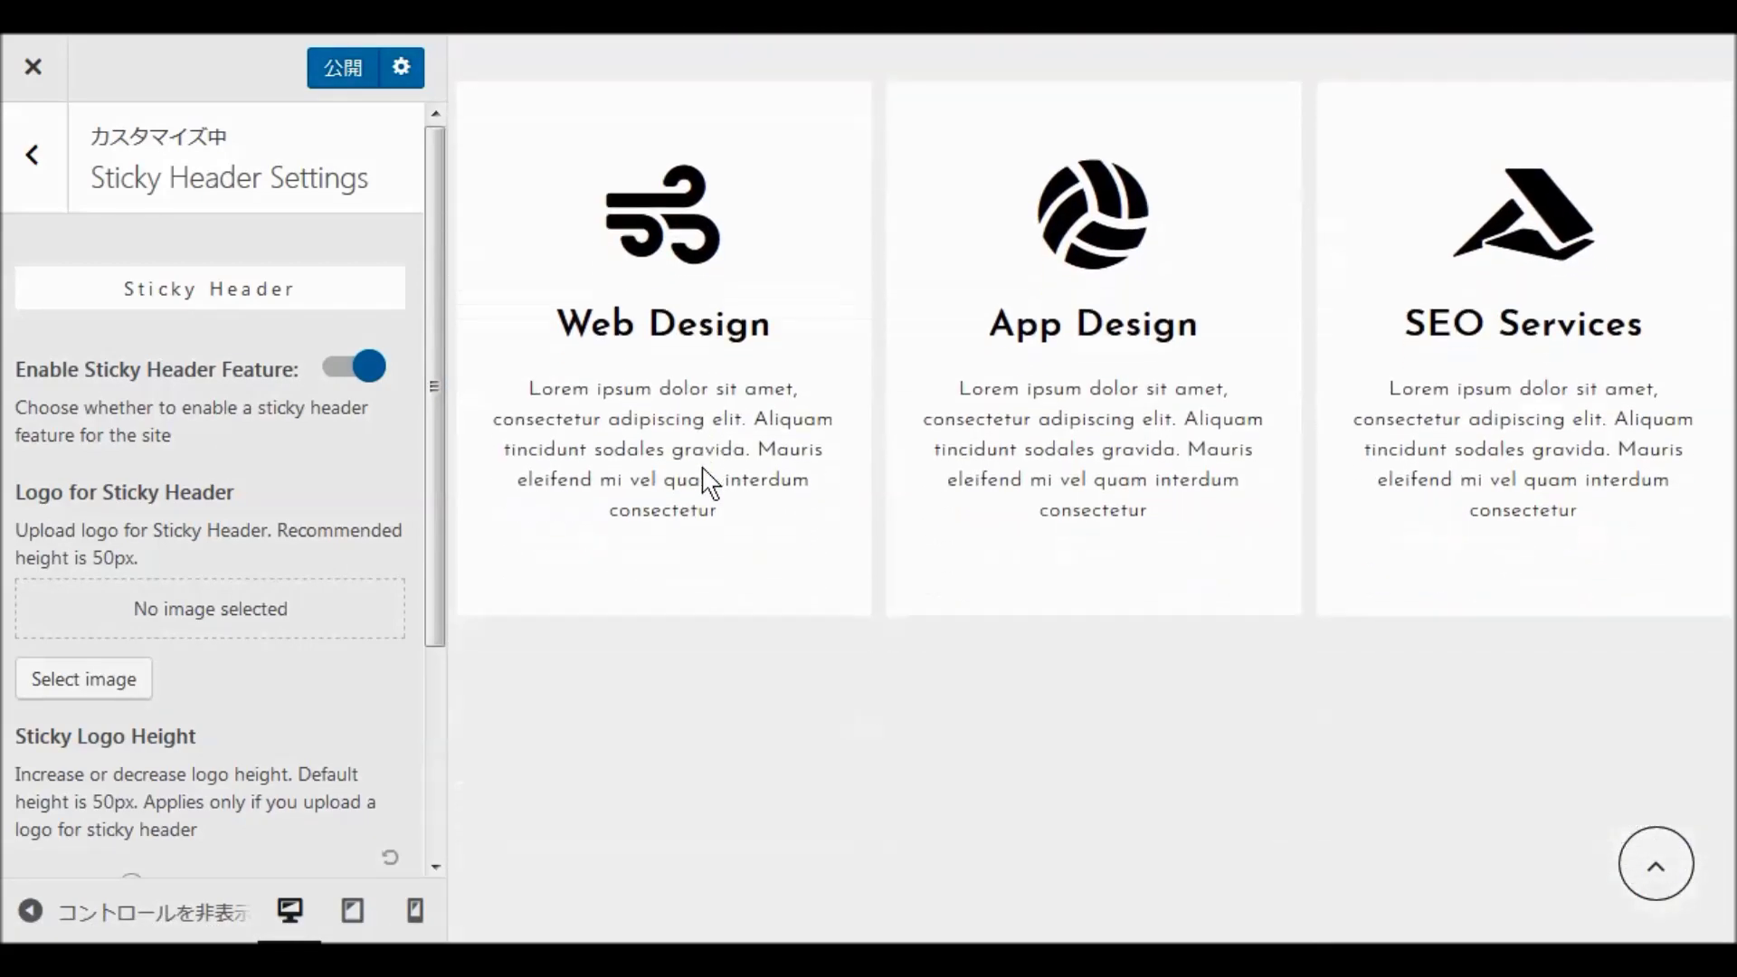
pyautogui.scroll(15, 703, 469)
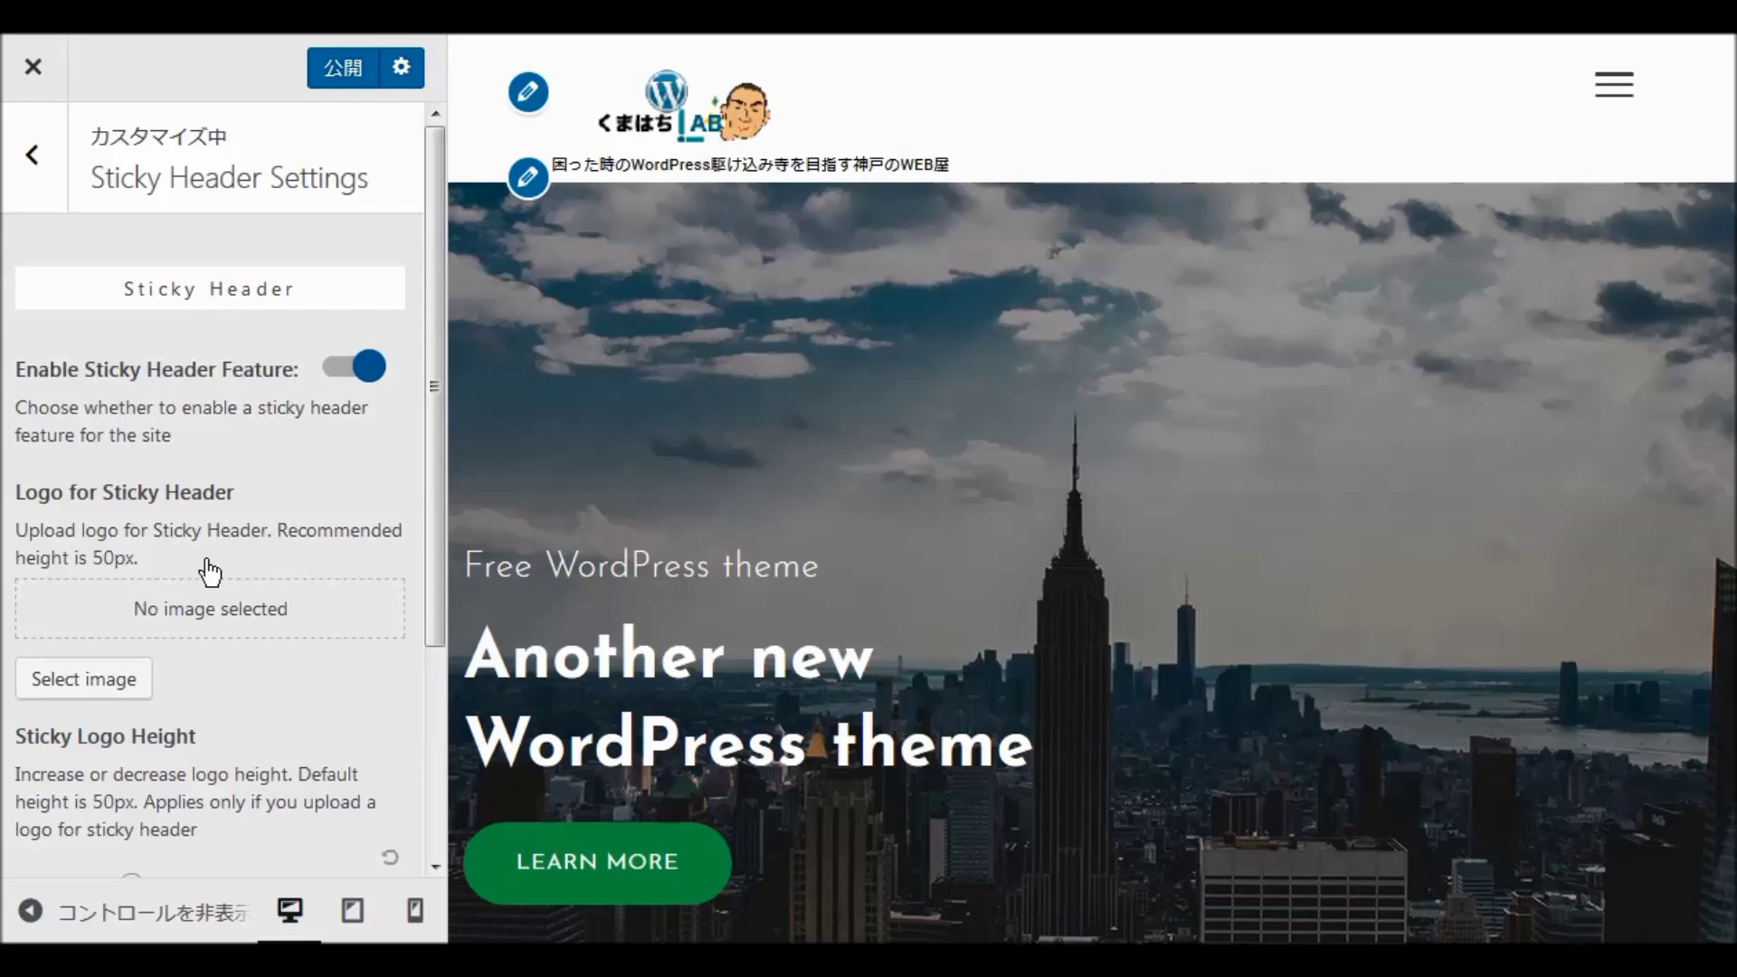
# Review the sticky header's logo, logo height and menu padding options, and disable the sticky header feature.
pyautogui.scroll(-2, 210, 571)
pyautogui.scroll(-1, 210, 574)
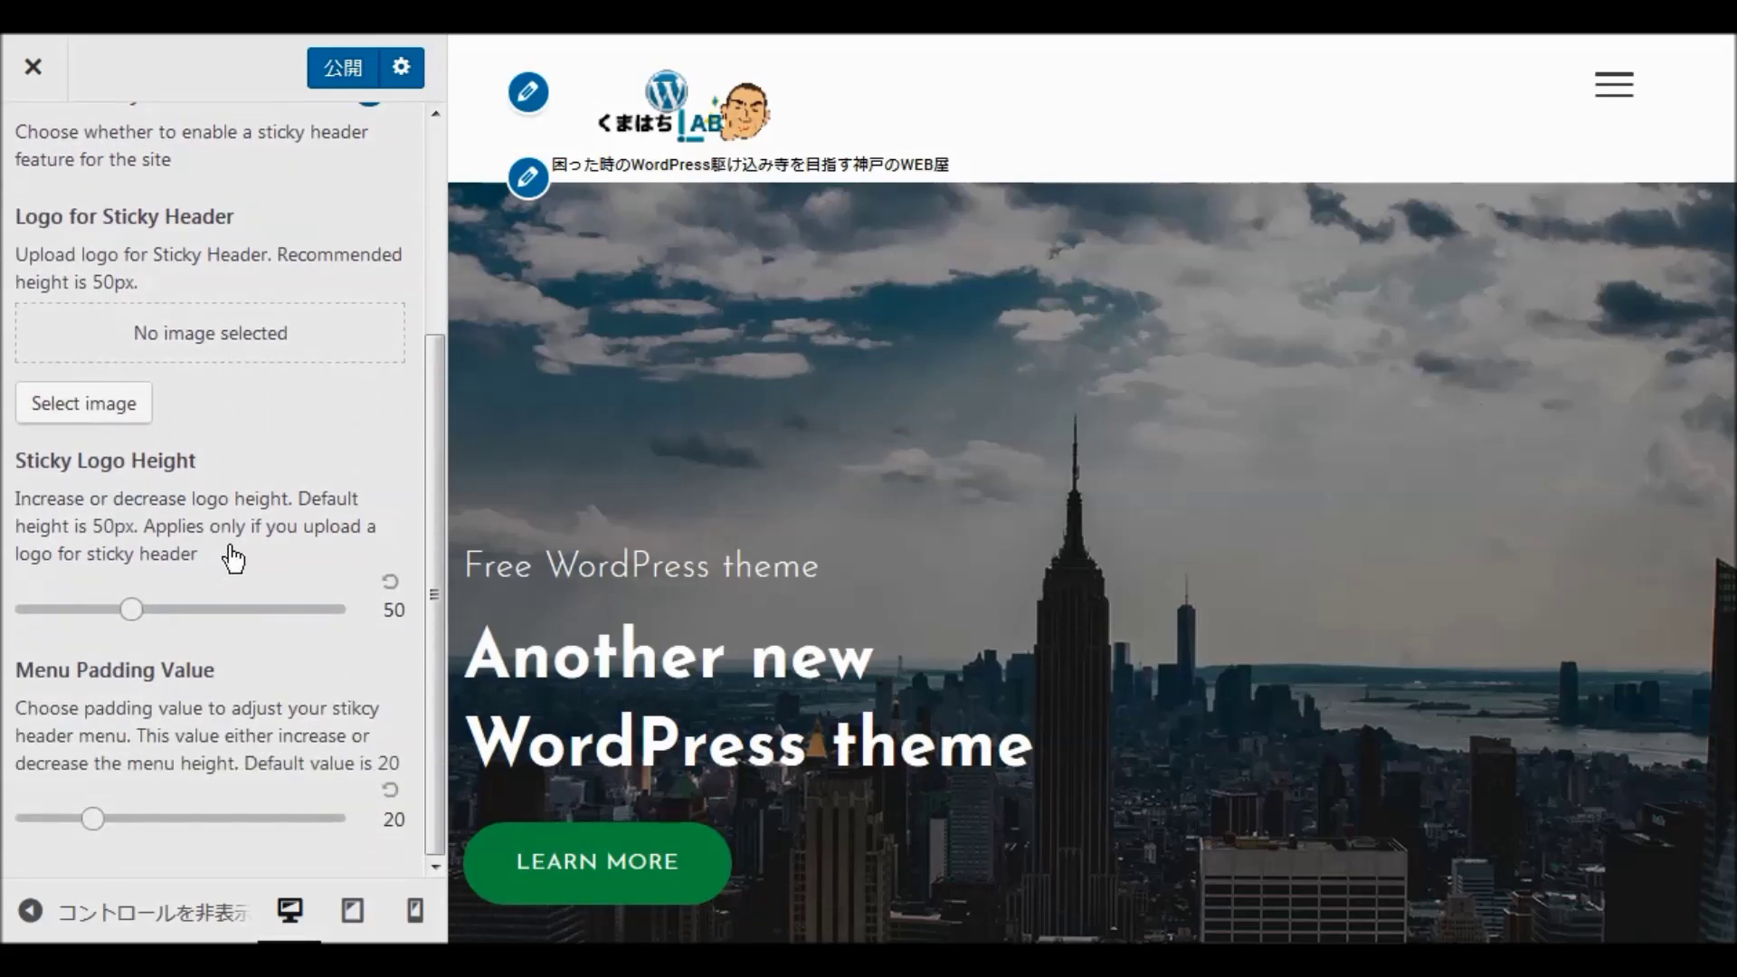
pyautogui.scroll(3, 233, 558)
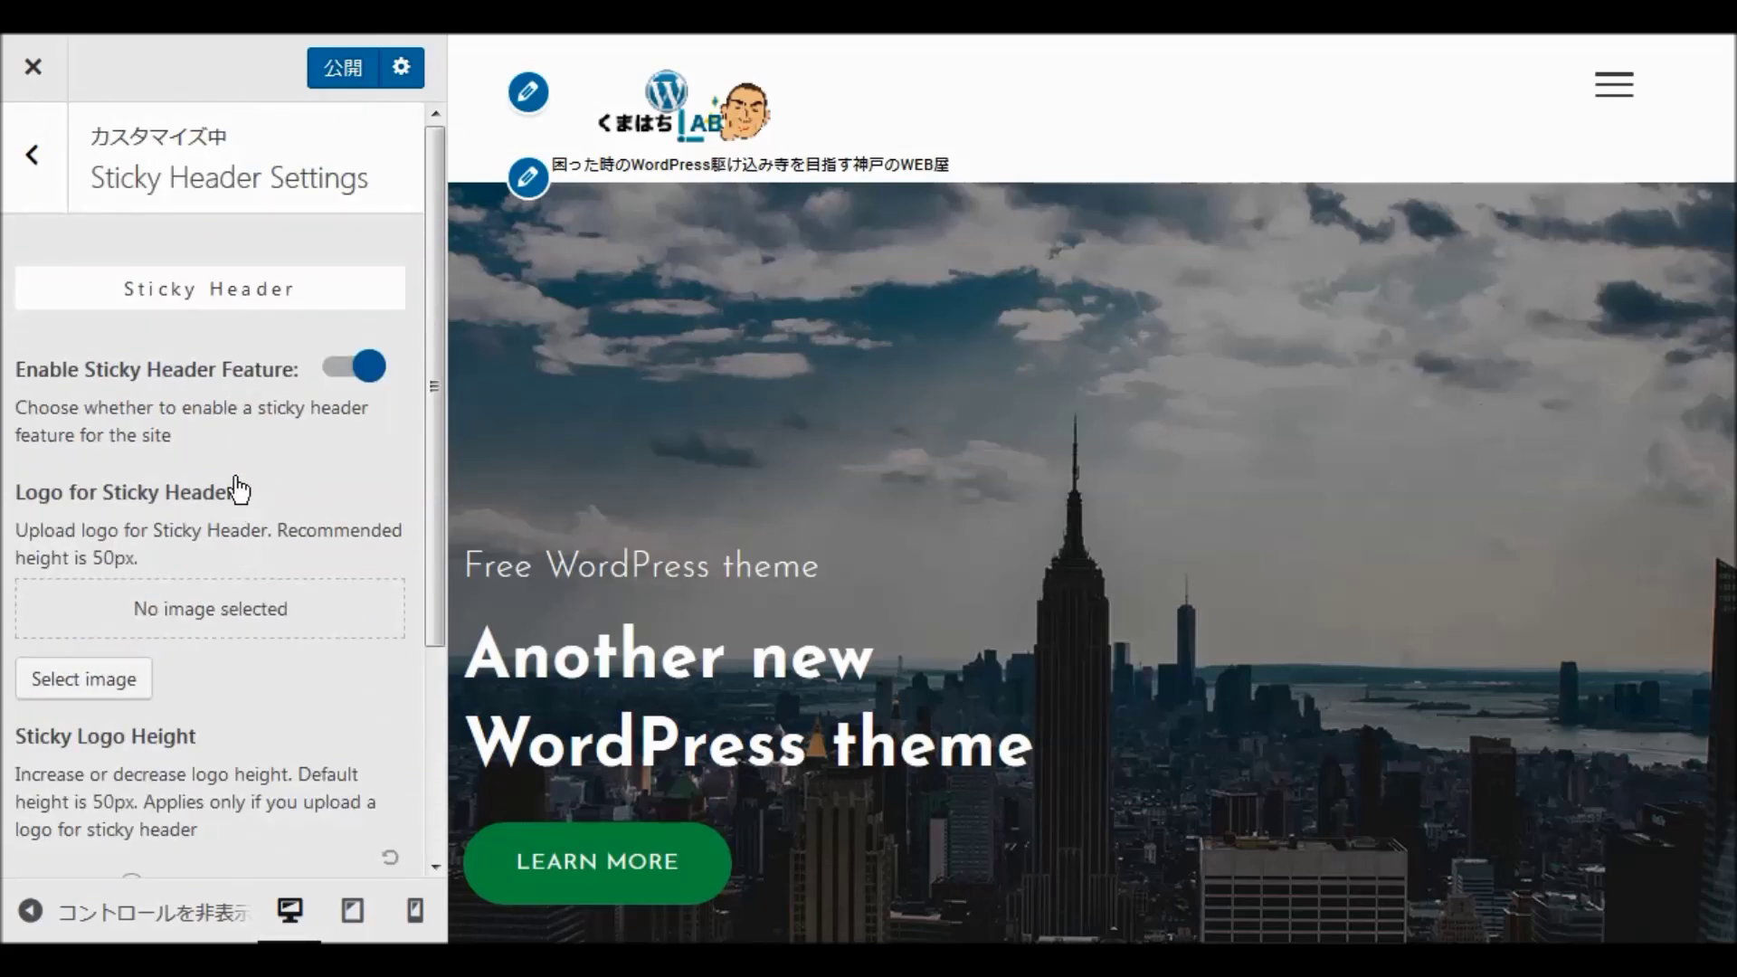
pyautogui.click(365, 375)
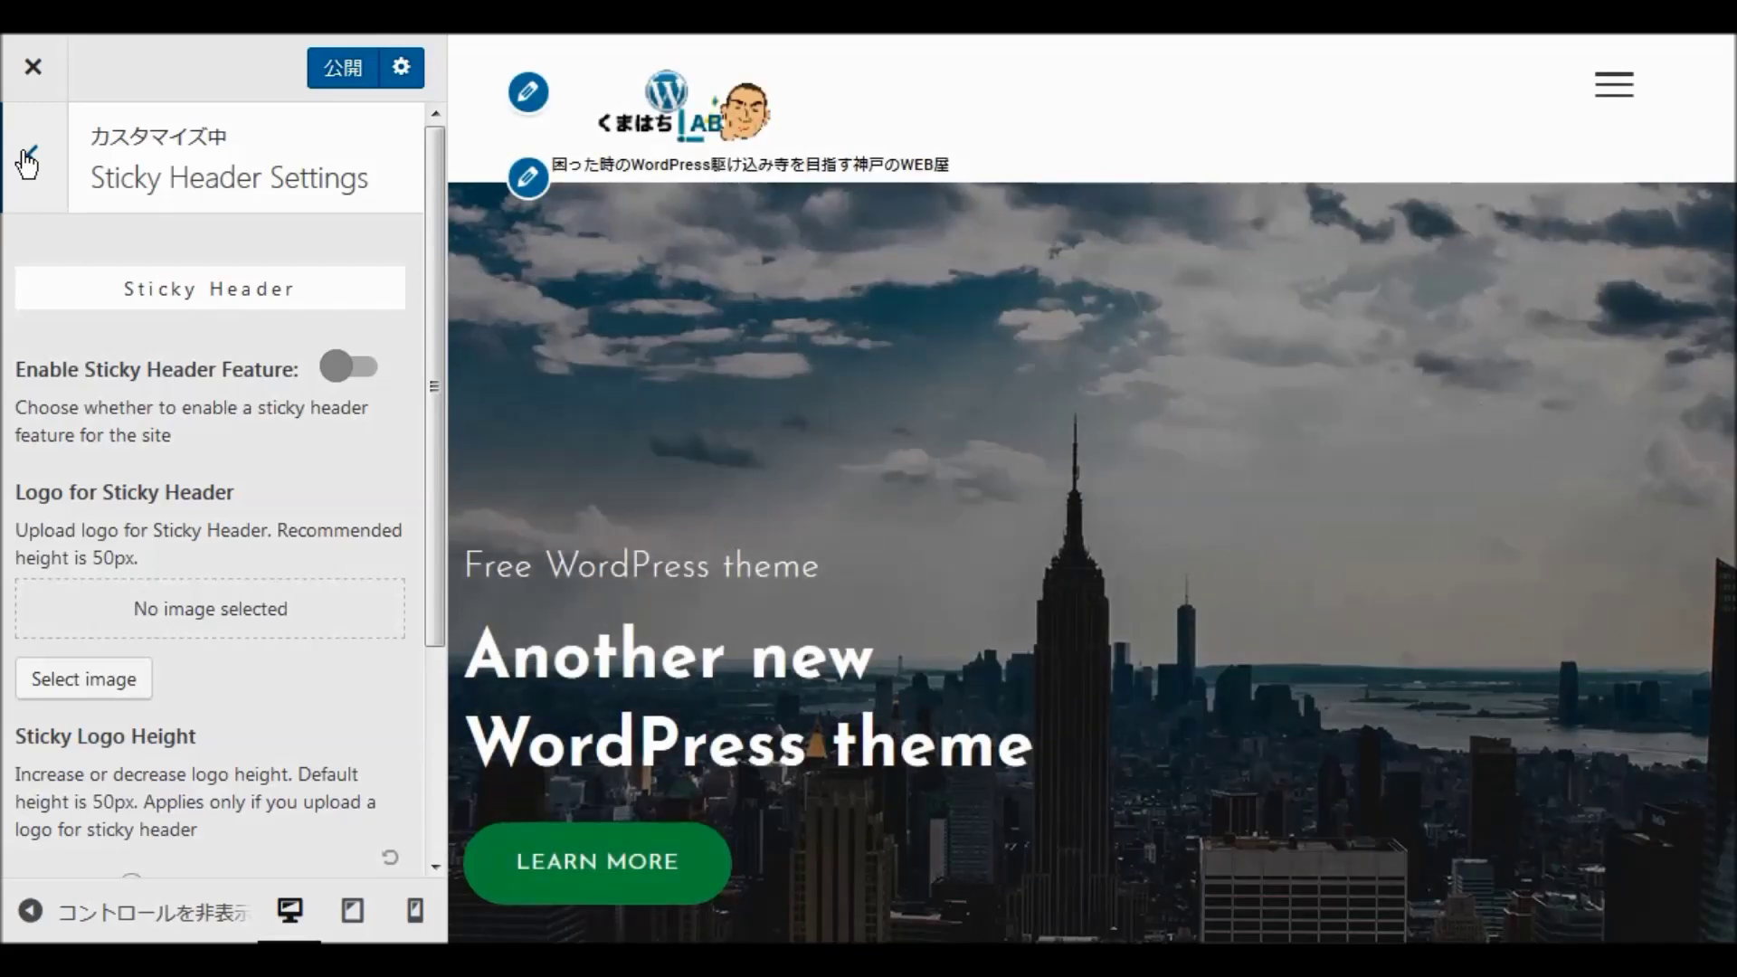
pyautogui.click(27, 163)
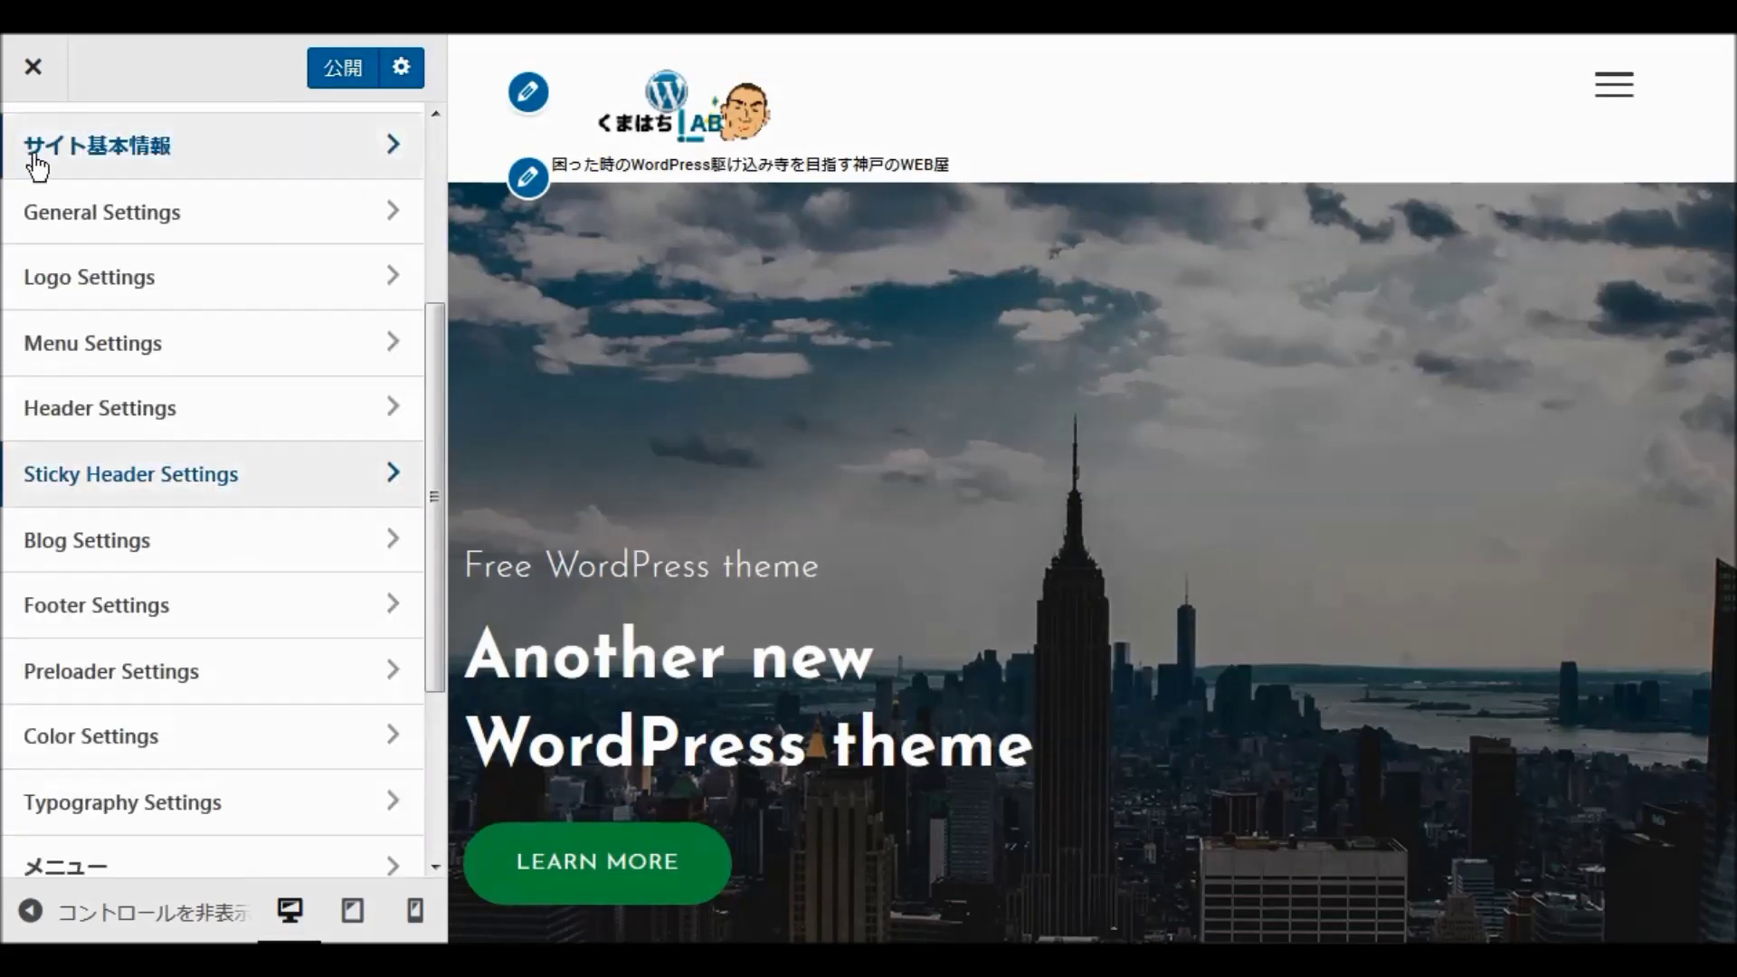
# Check the blog sidebar position options, and publish the footer with the number of footer widgets set to 3.
pyautogui.click(93, 546)
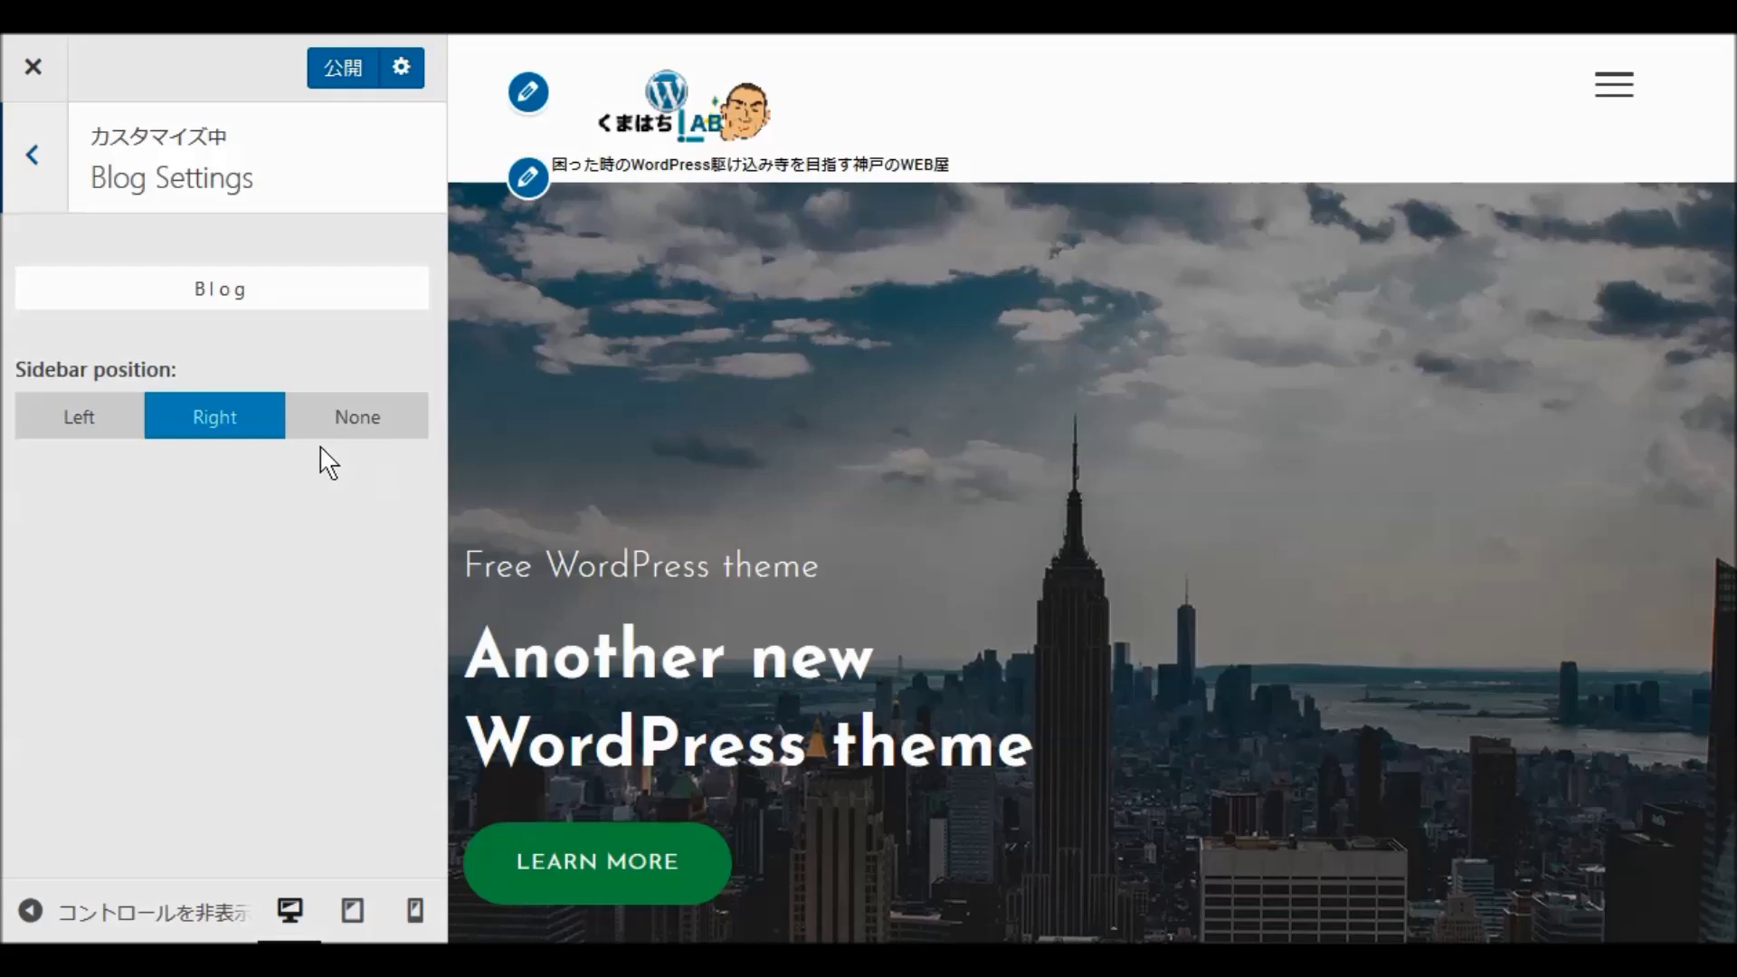
pyautogui.click(36, 160)
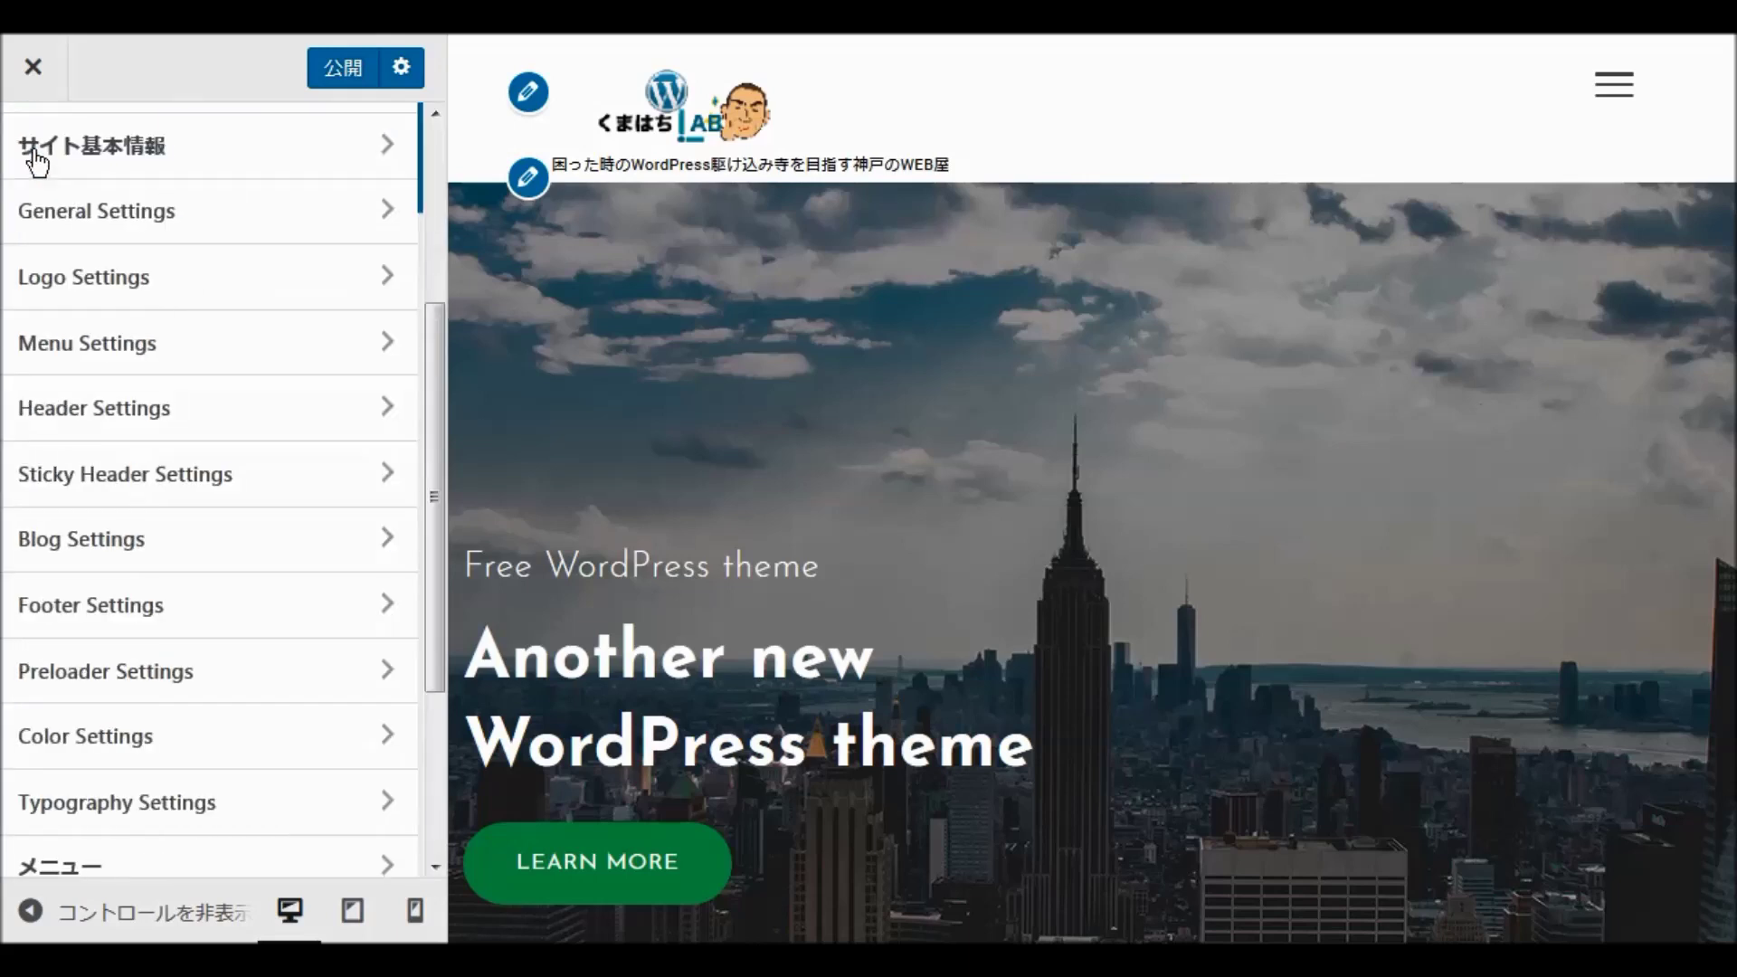
pyautogui.click(116, 609)
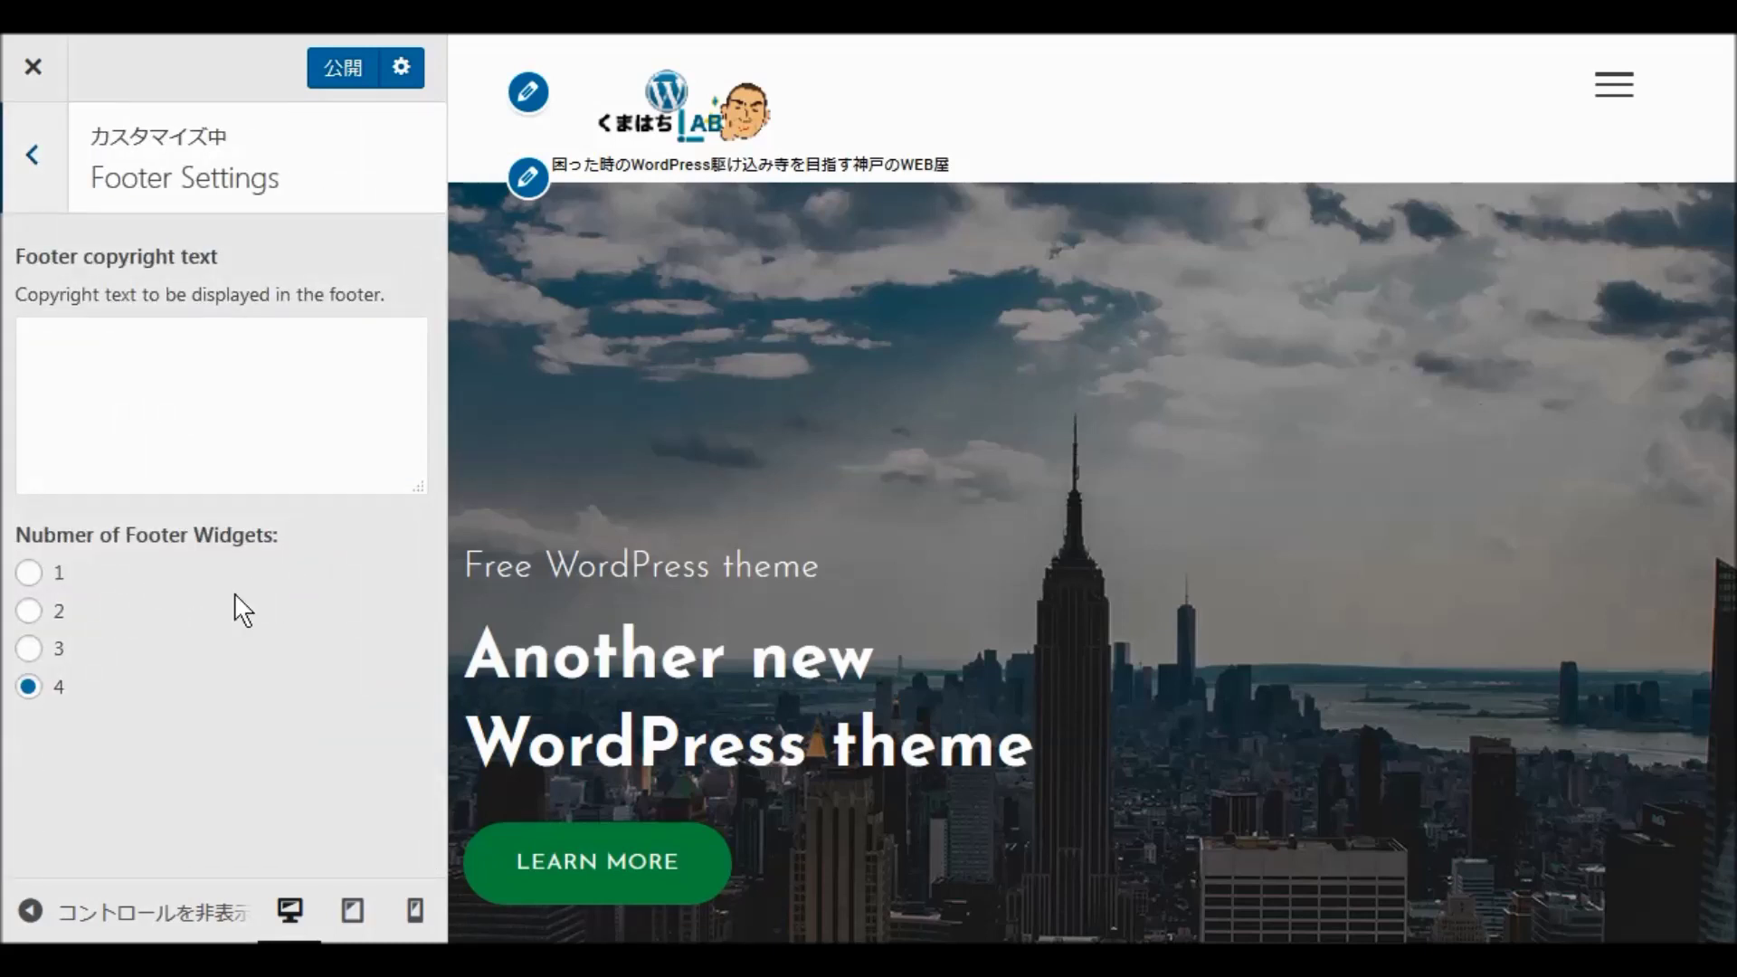
pyautogui.click(35, 656)
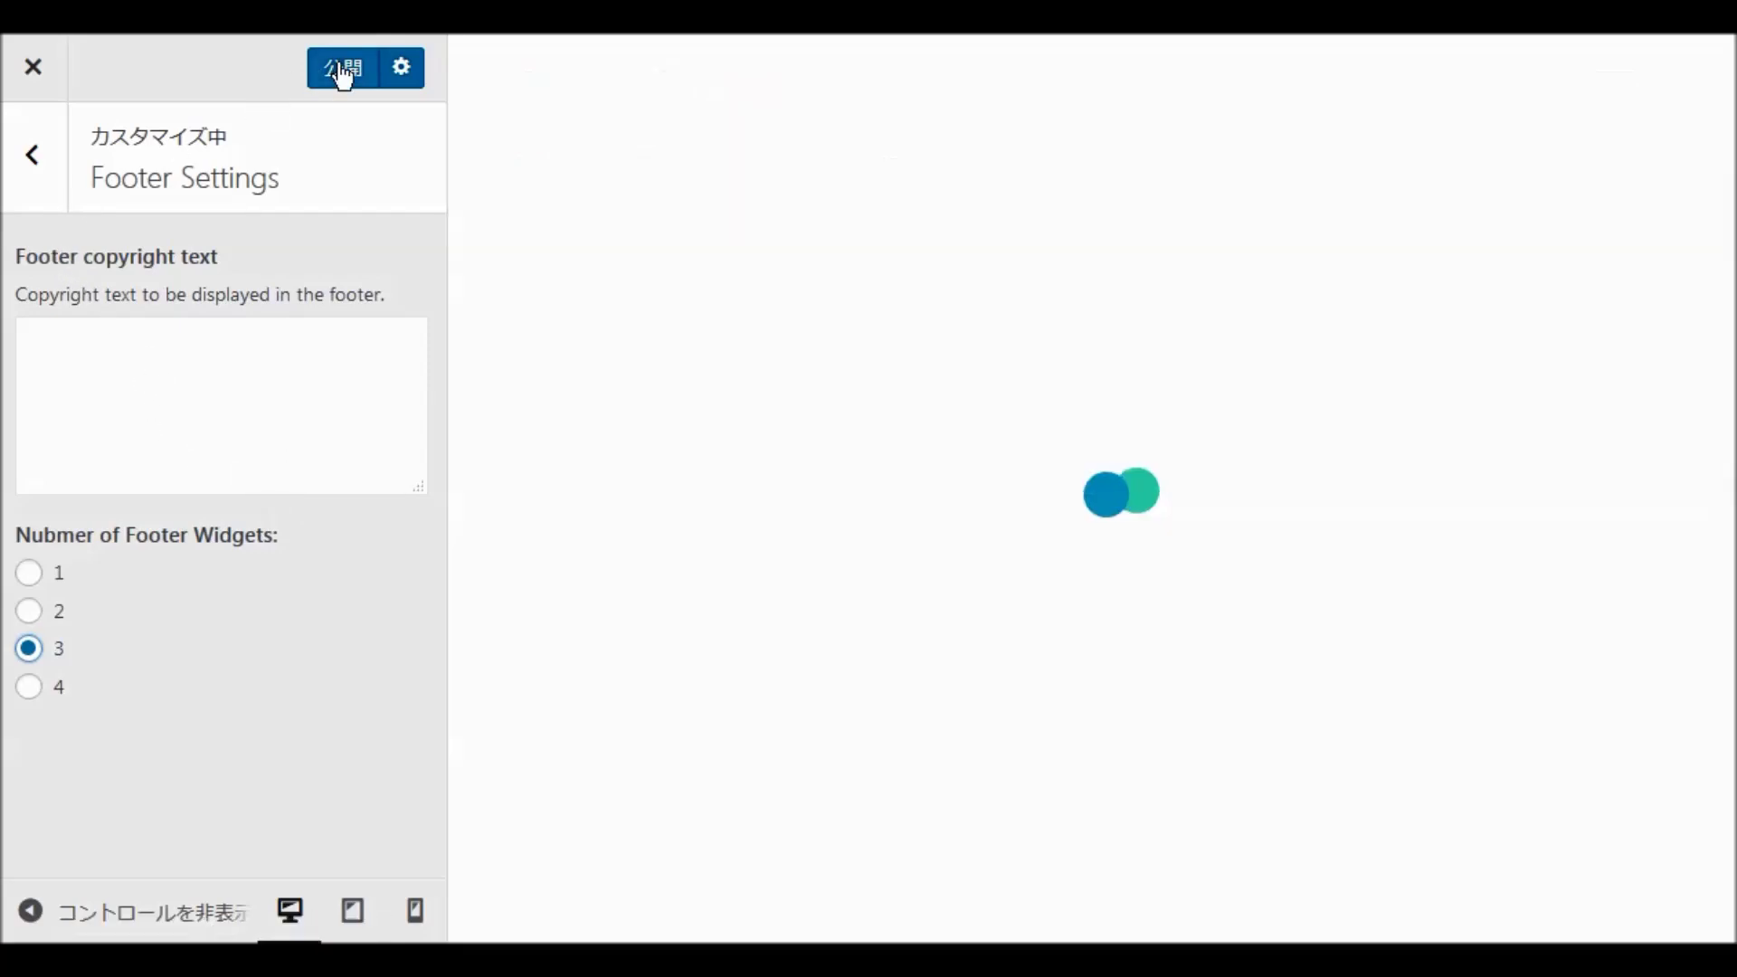
pyautogui.click(341, 70)
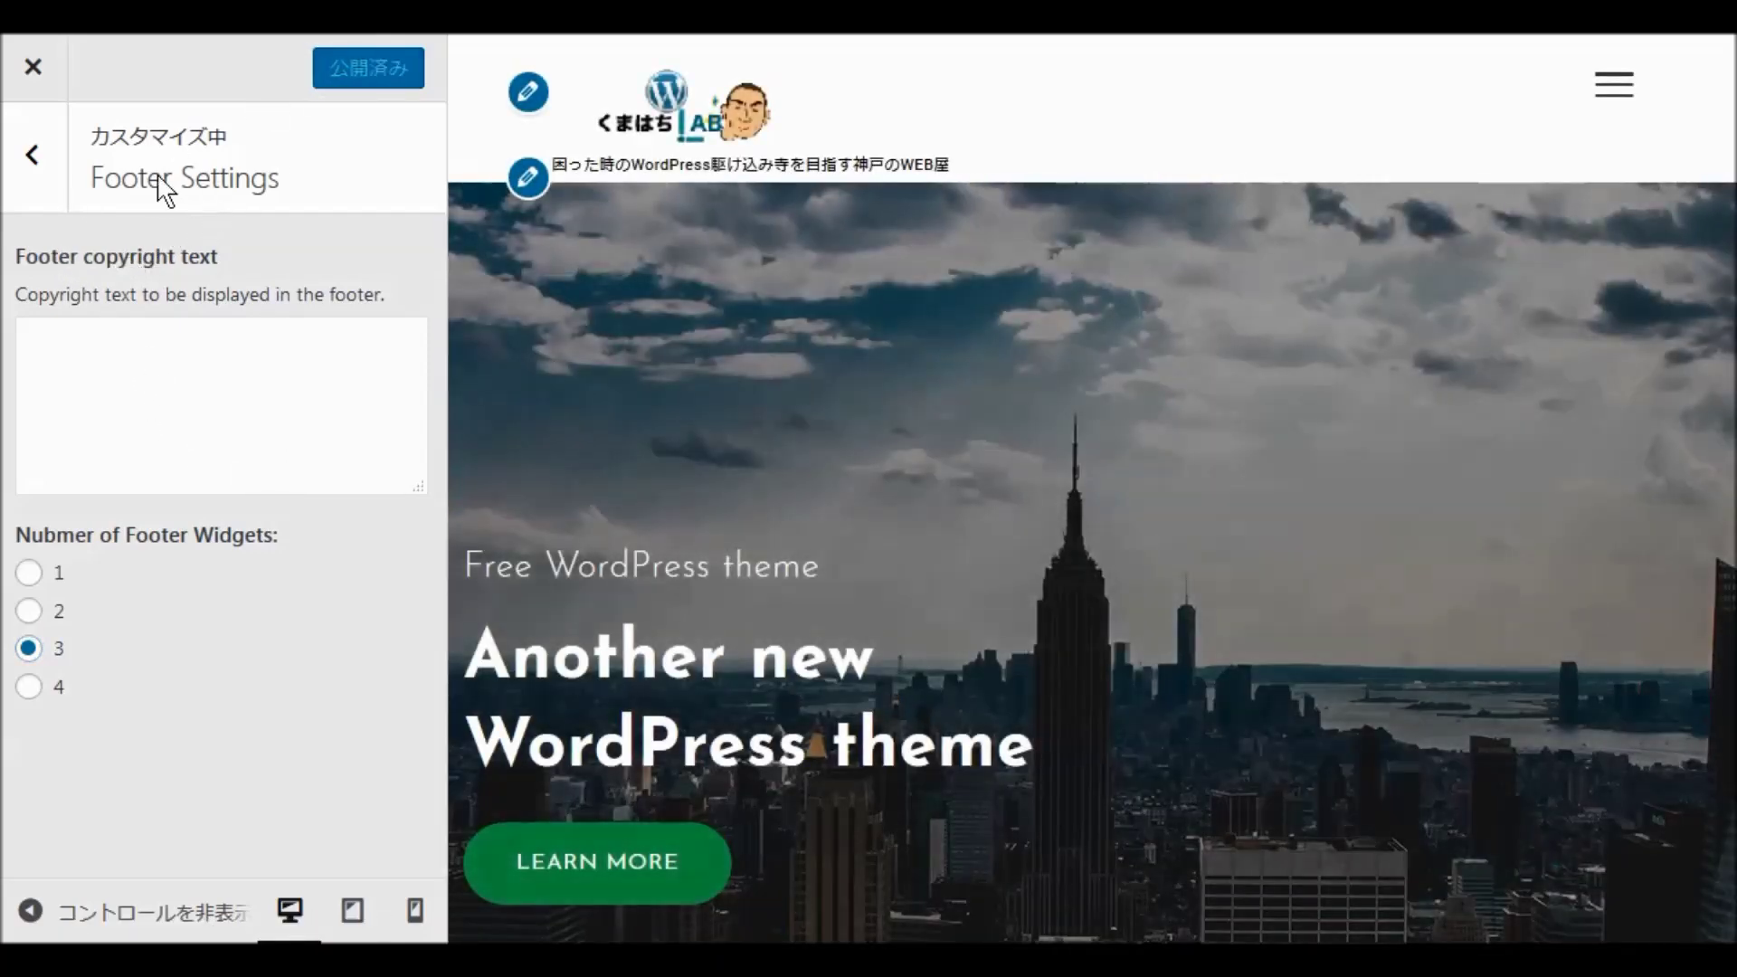
pyautogui.click(33, 153)
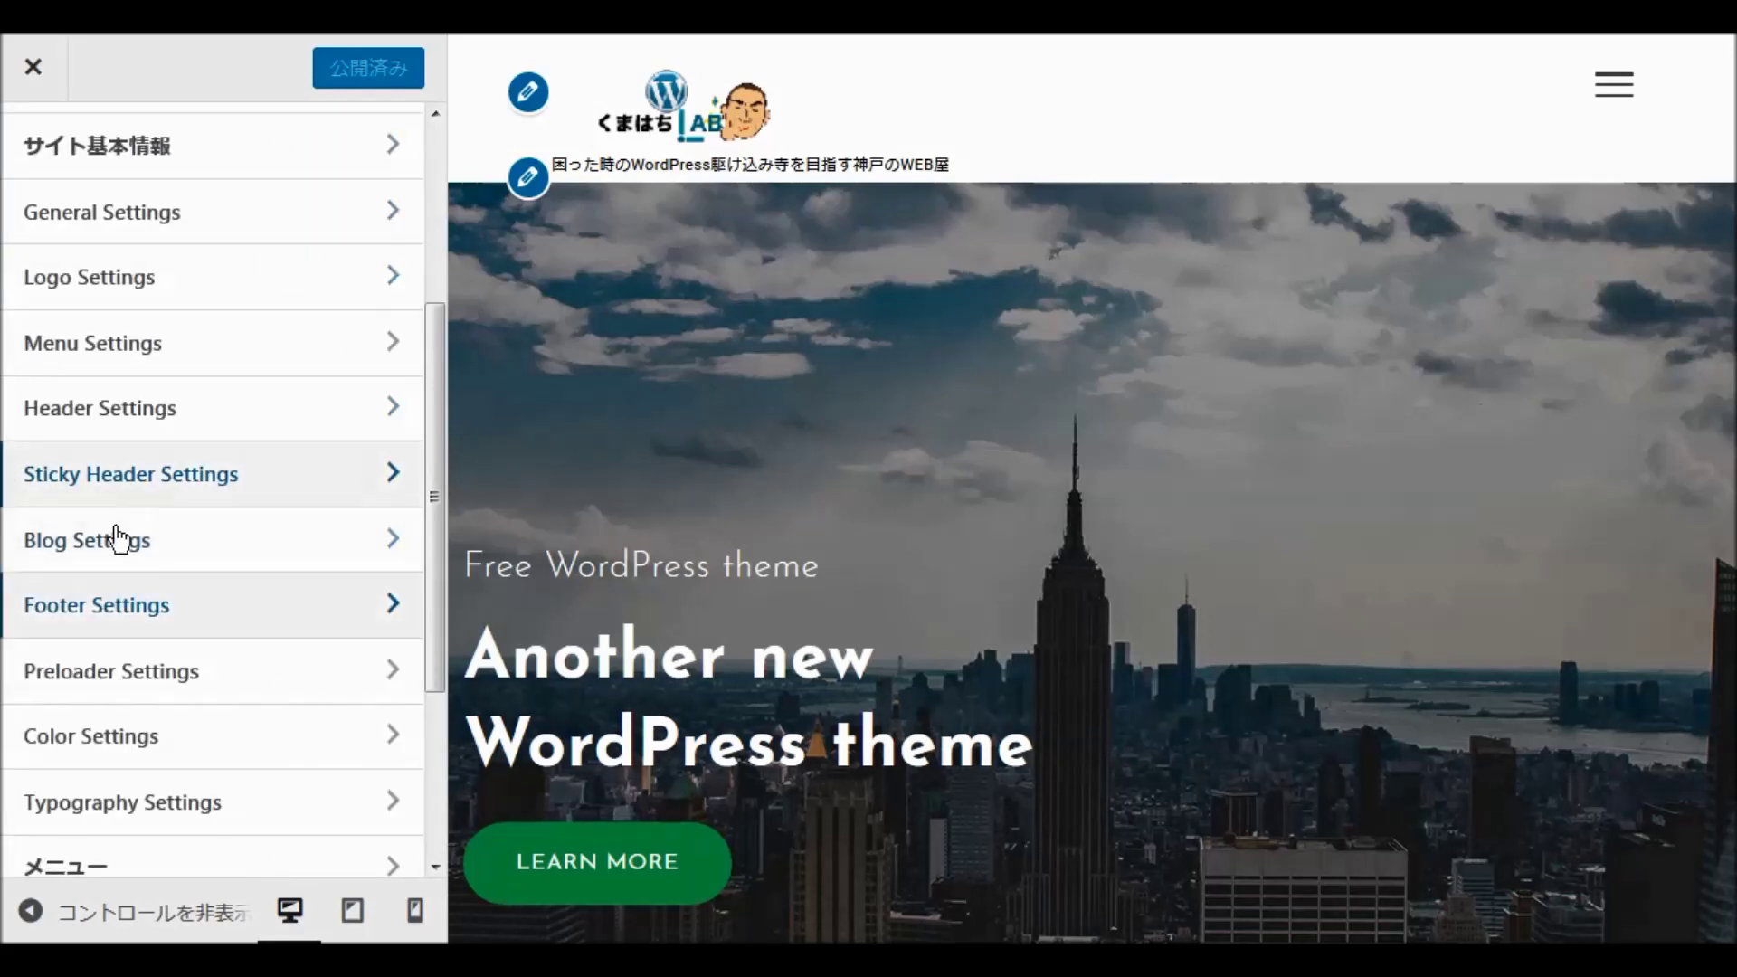
# Check the option that enables the site preloader in the Preloader Settings.
pyautogui.scroll(-3, 204, 553)
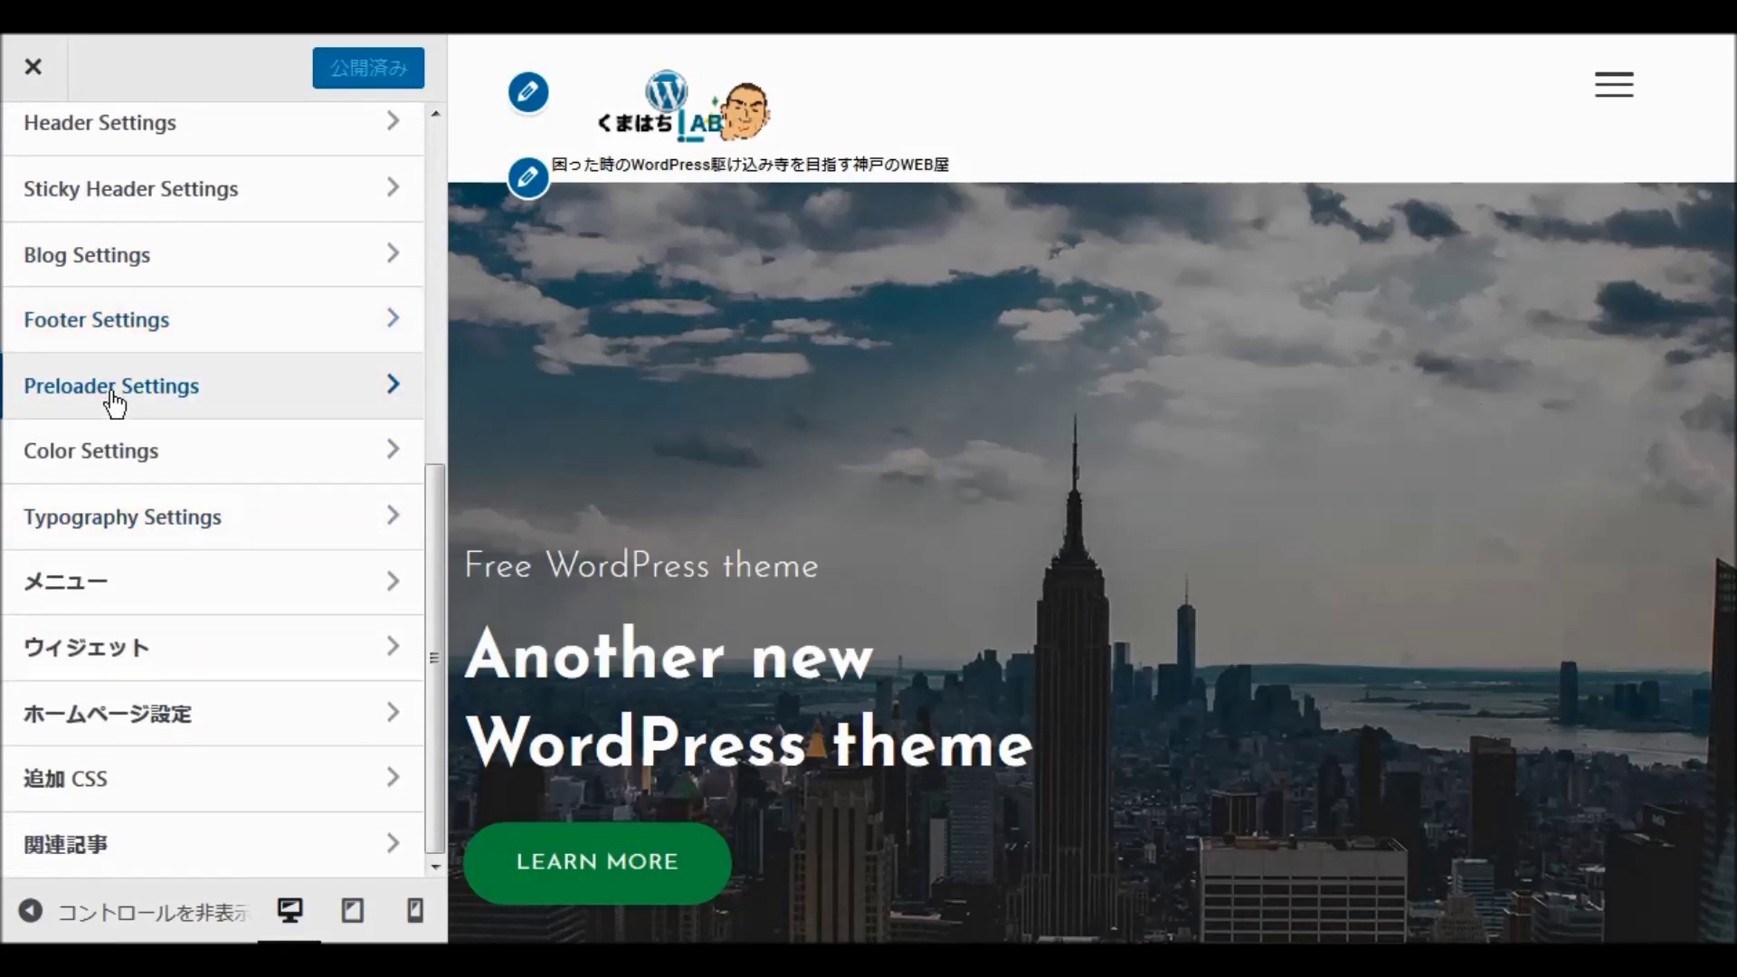
pyautogui.click(114, 398)
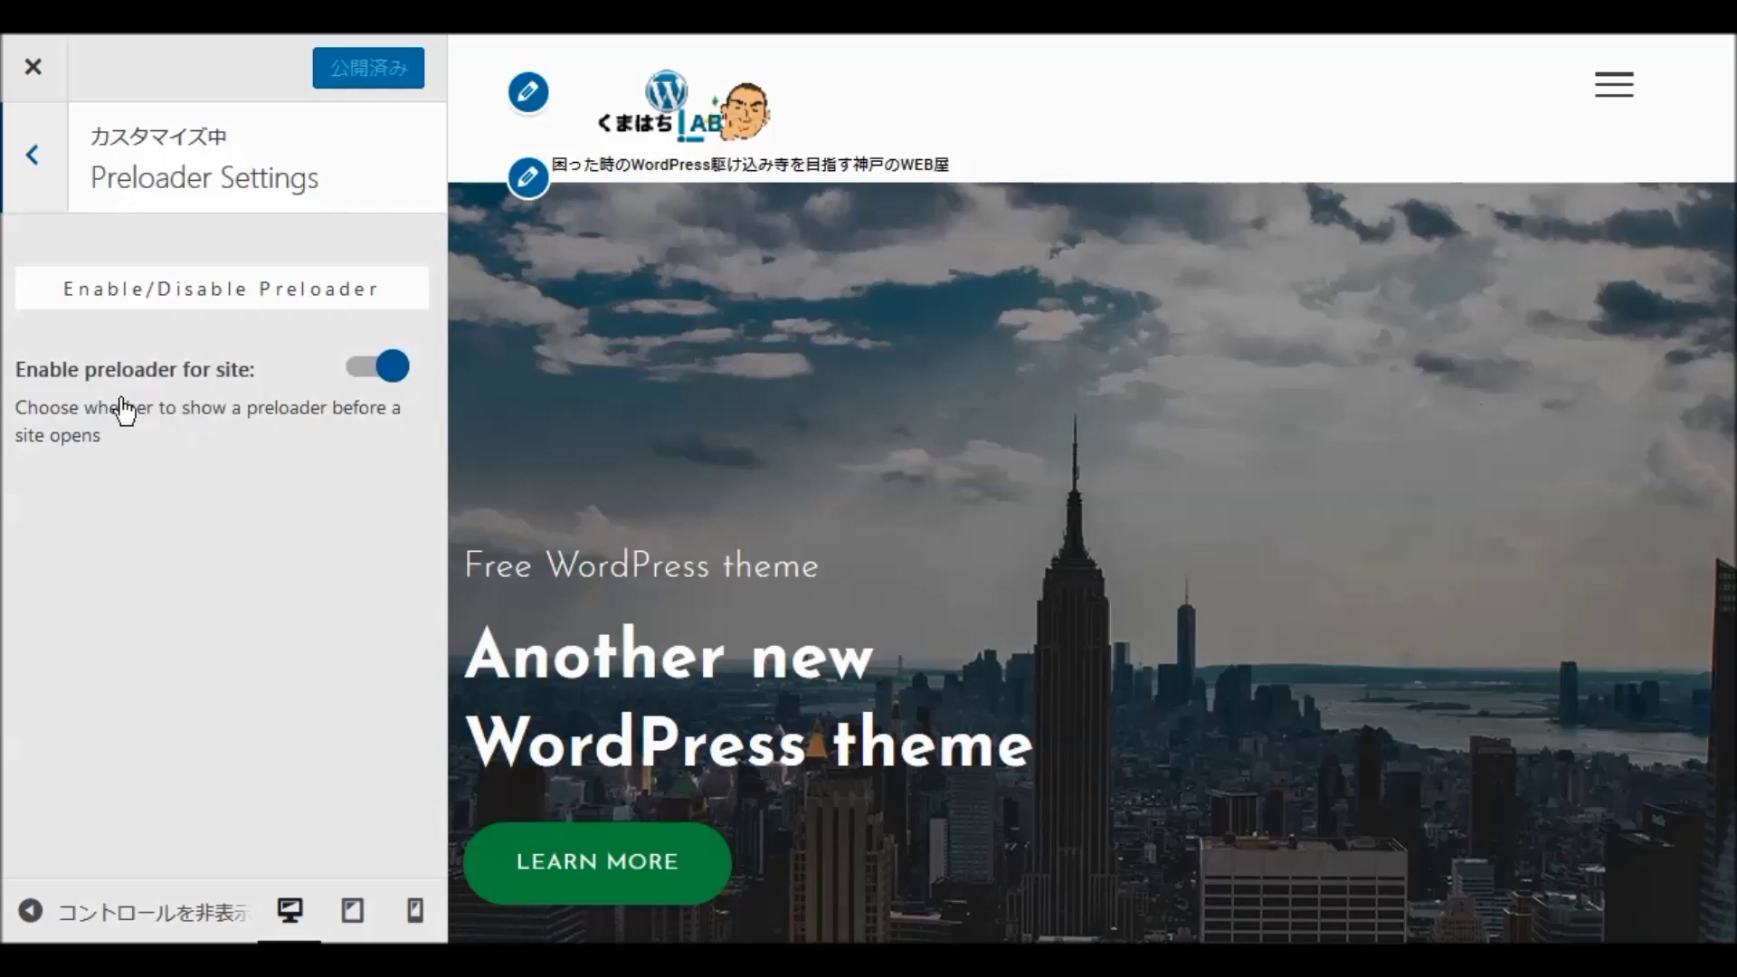
pyautogui.click(23, 161)
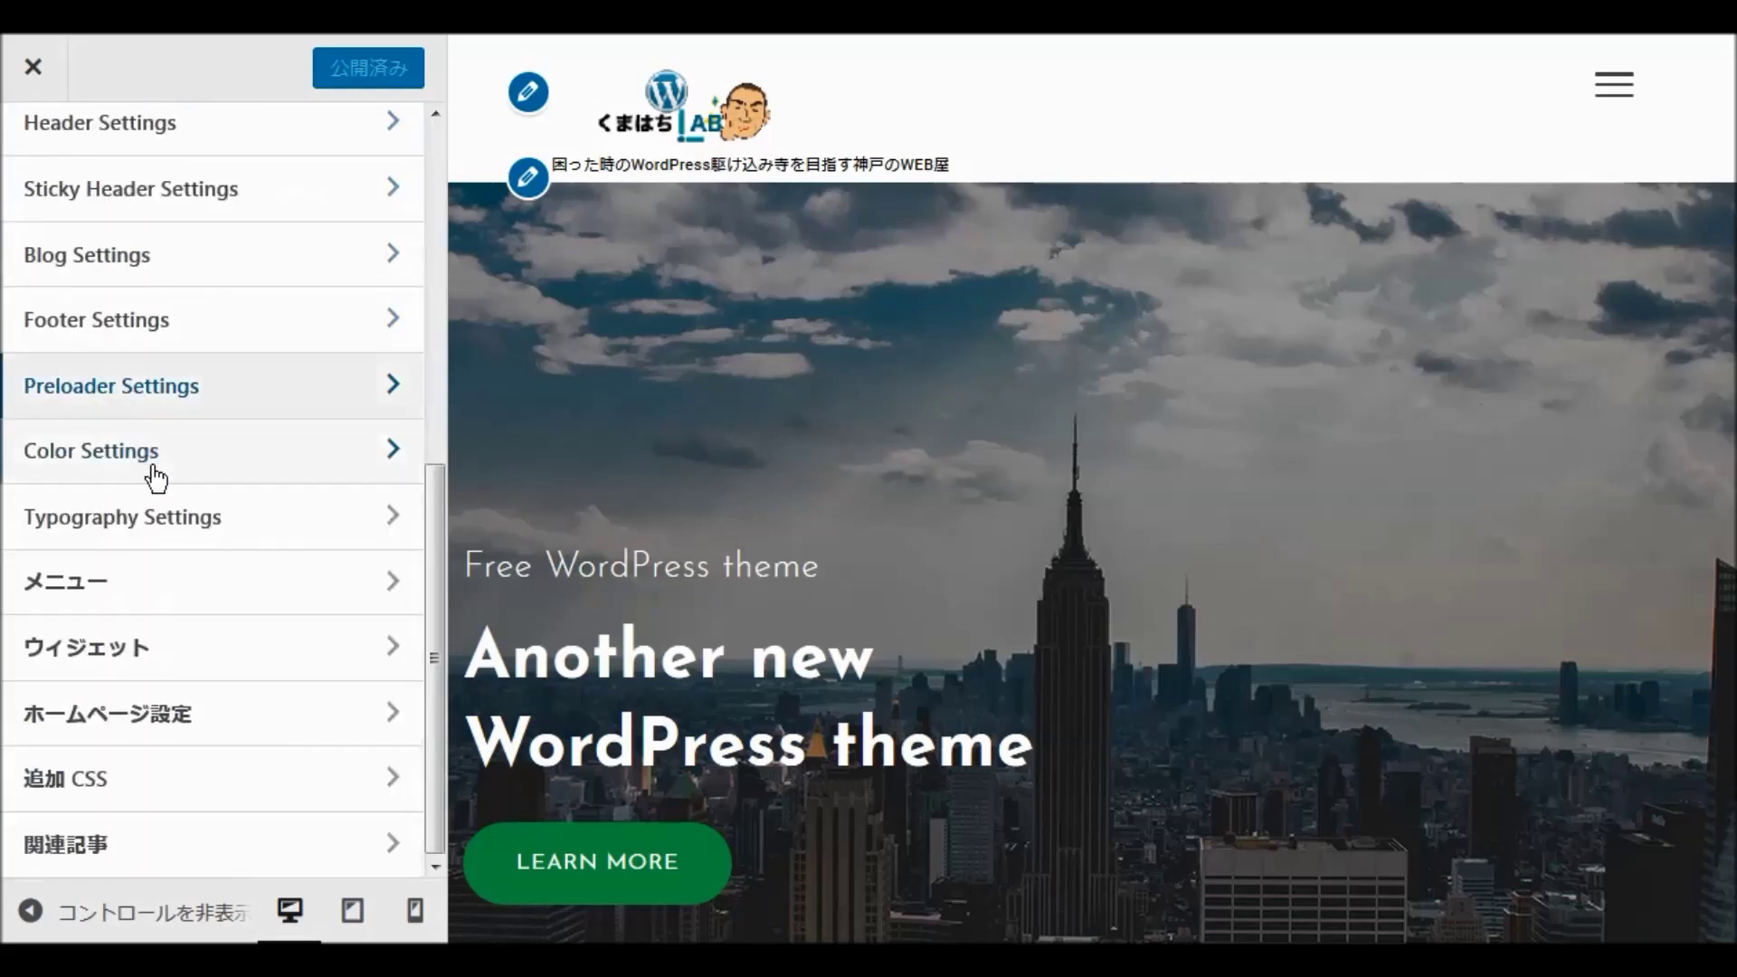
# Review the color options for the Header, Blog and Sticky Header sections in the Color Settings.
pyautogui.click(109, 455)
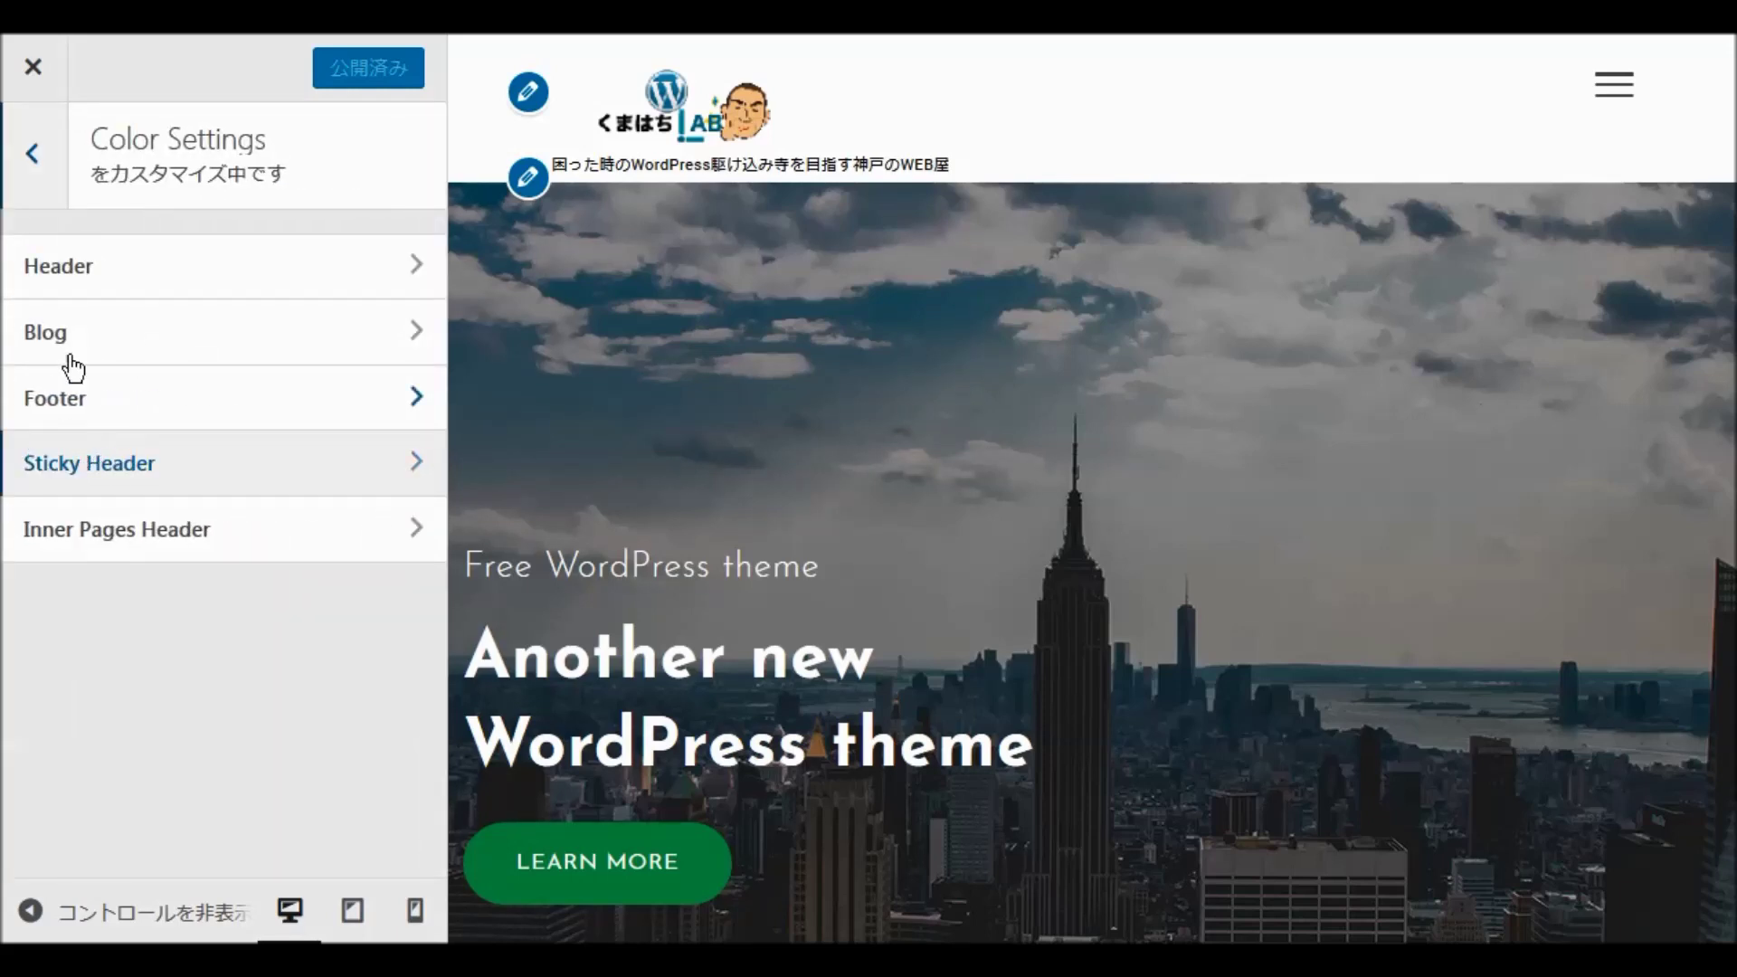
pyautogui.click(91, 284)
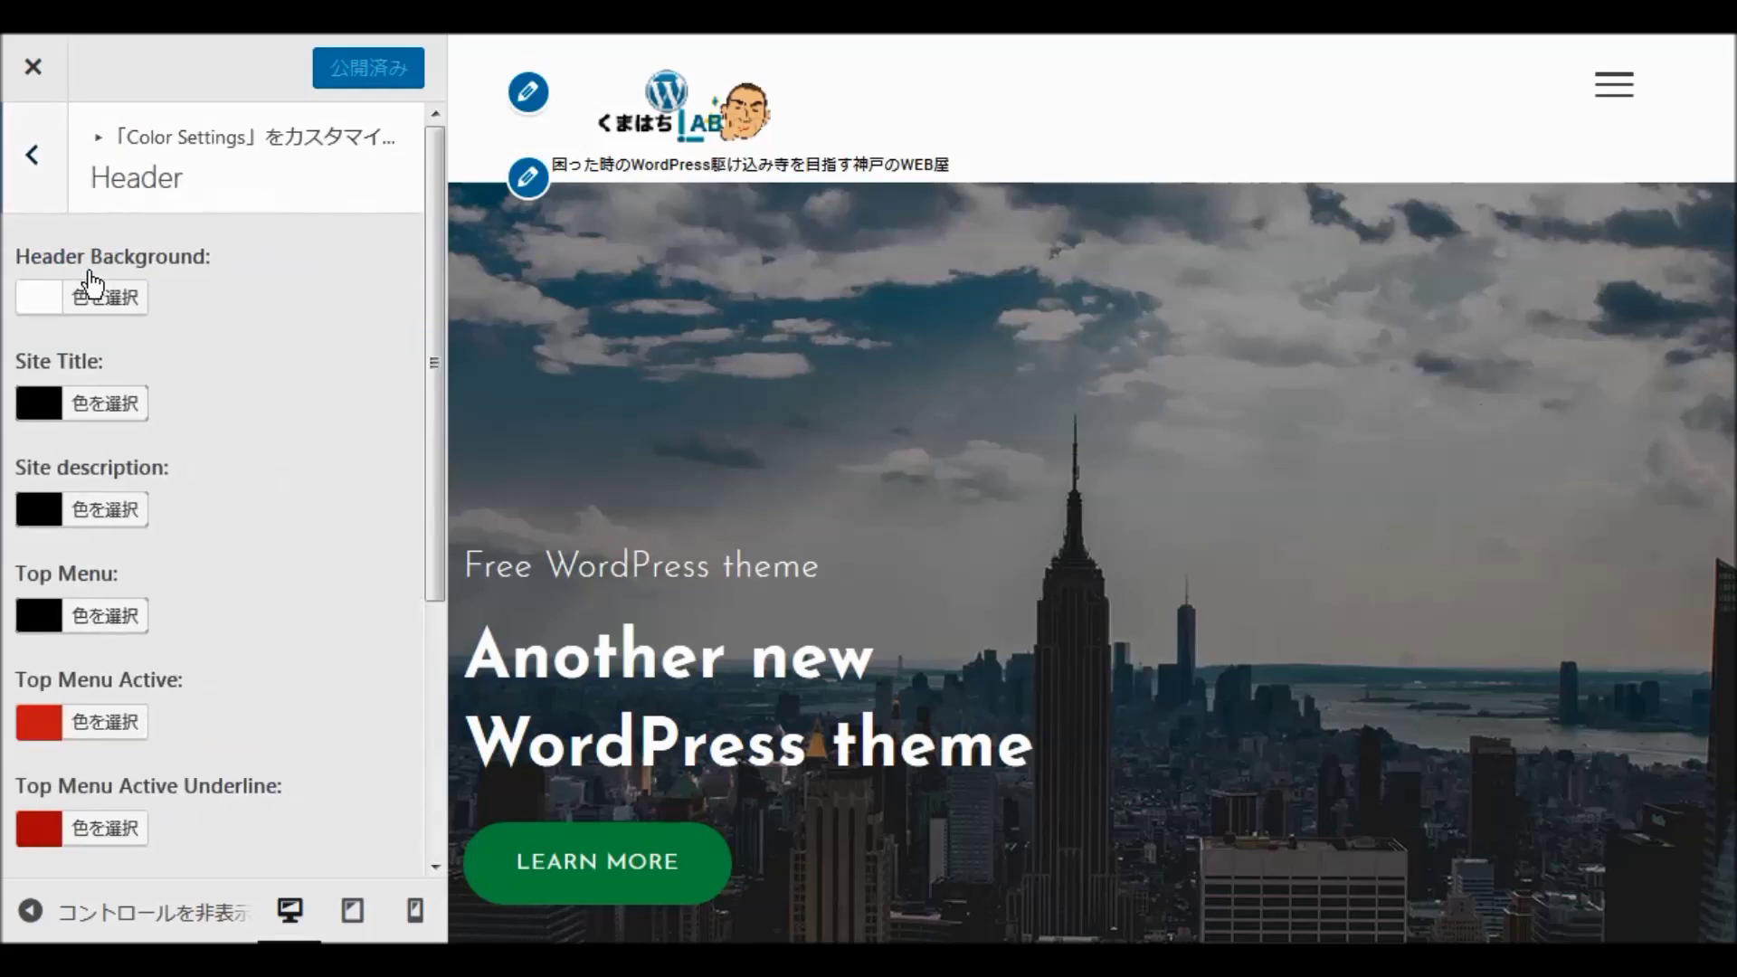
pyautogui.click(42, 157)
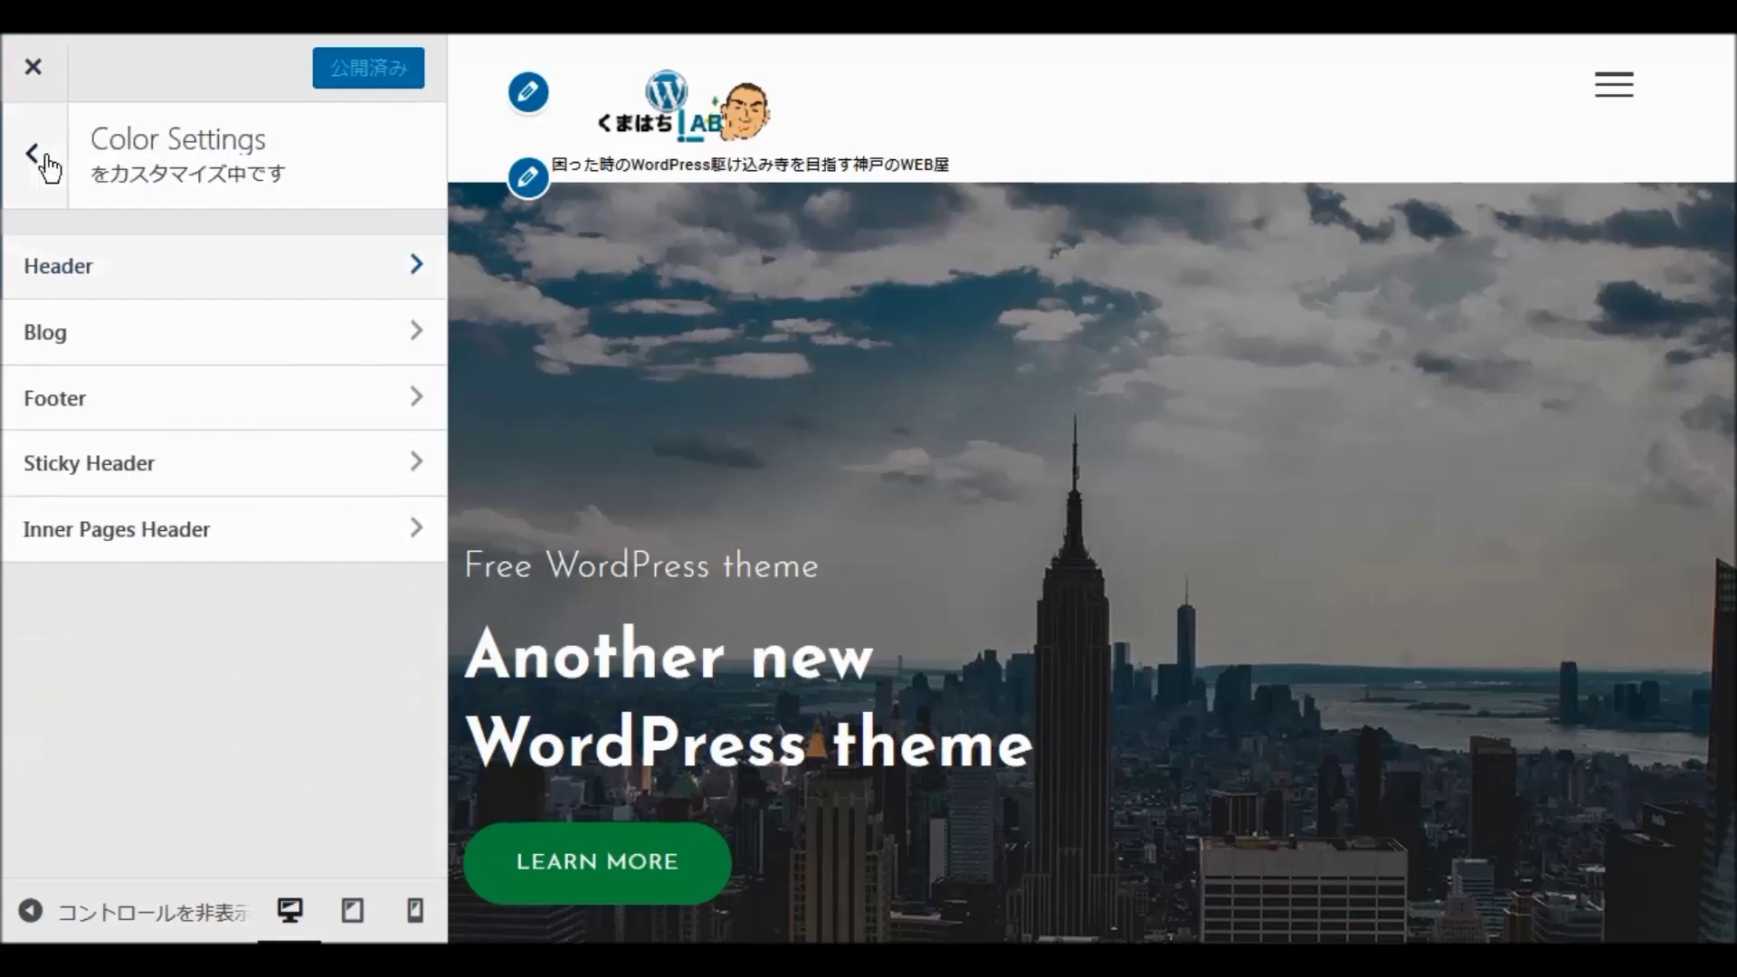
pyautogui.click(71, 352)
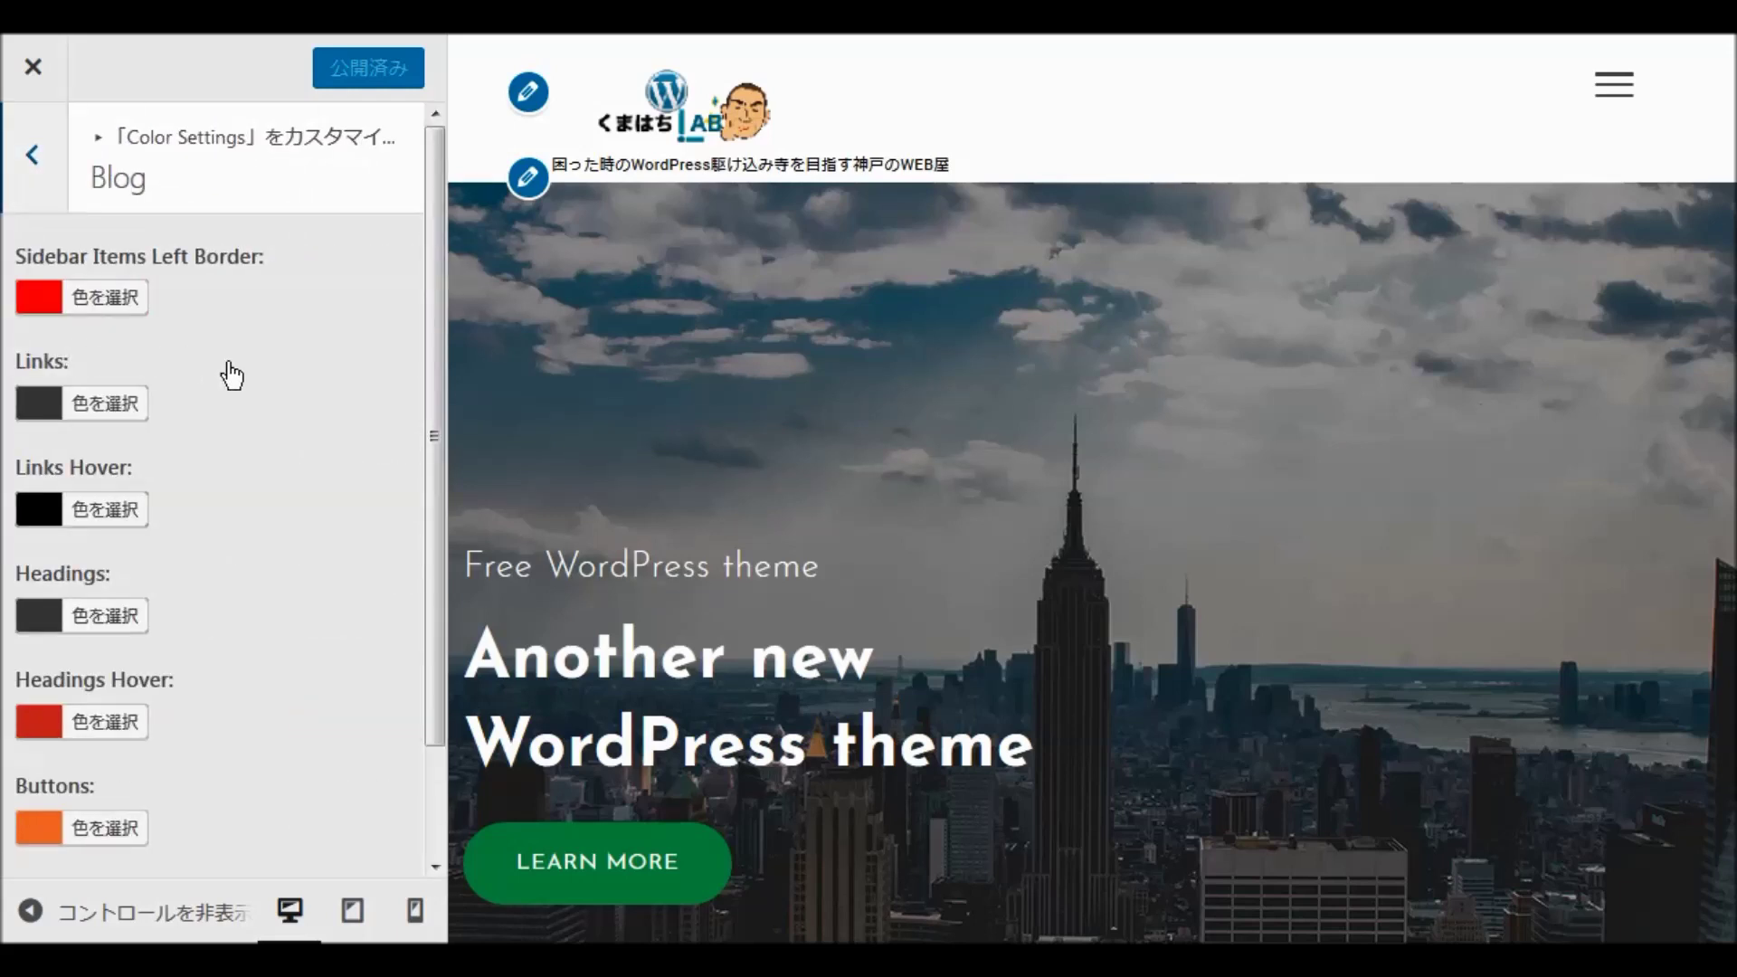
pyautogui.click(33, 144)
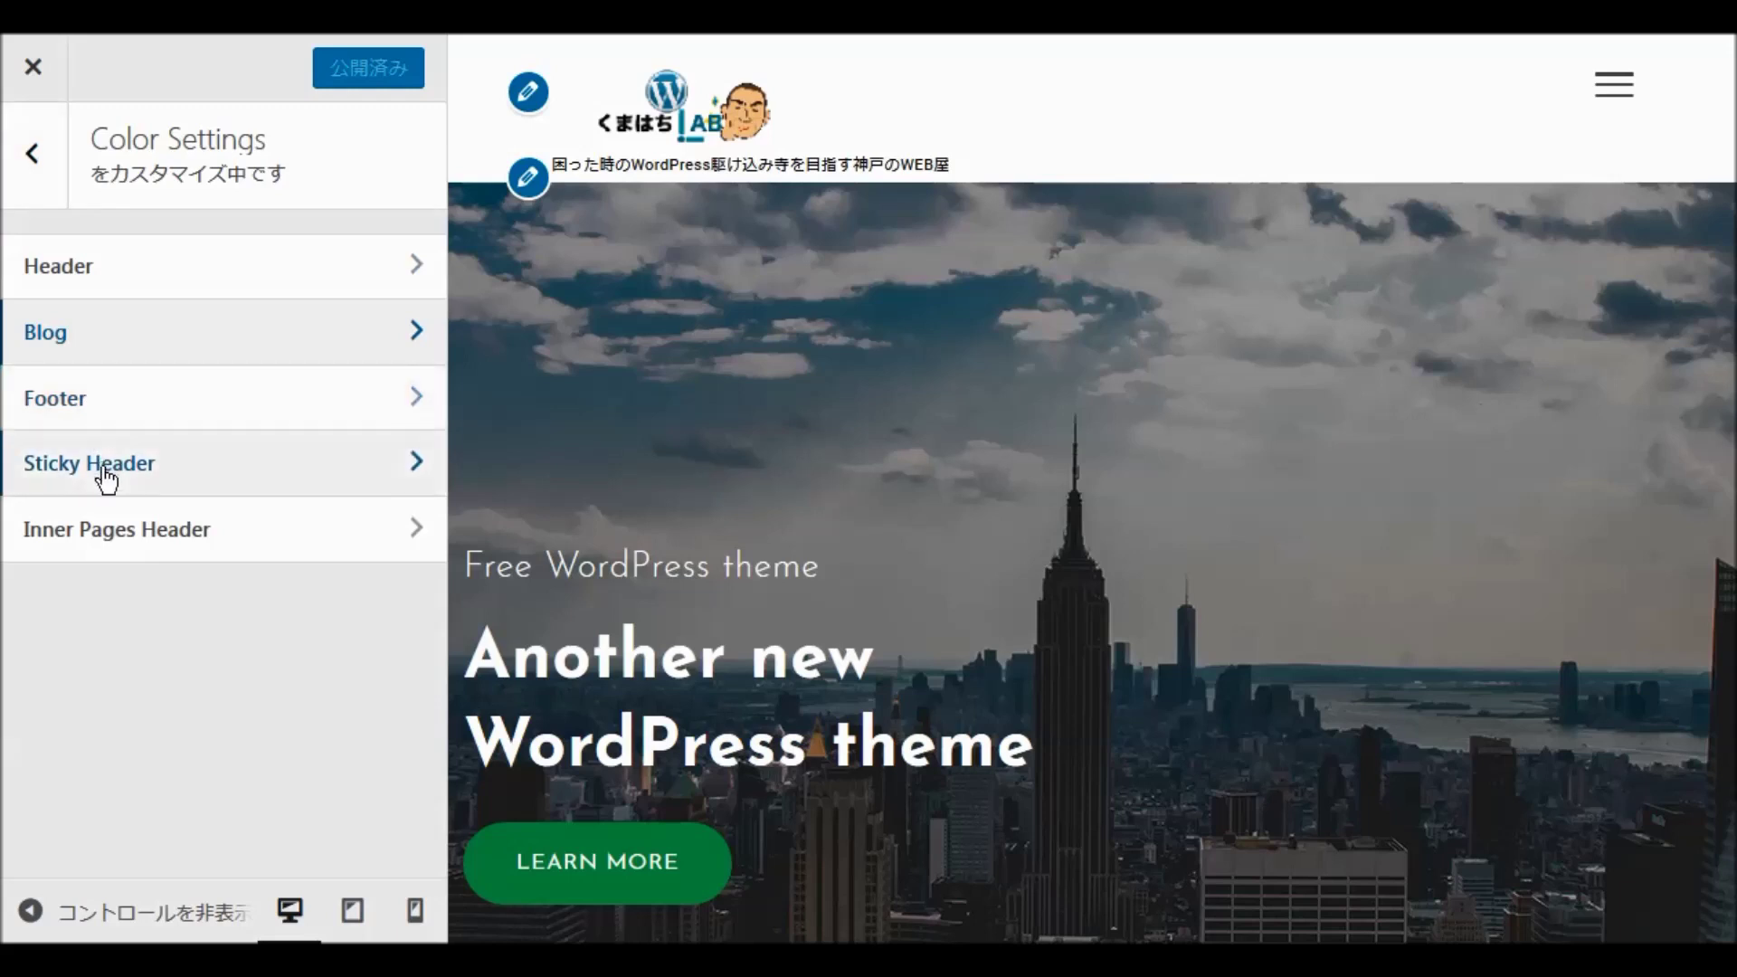
pyautogui.click(106, 463)
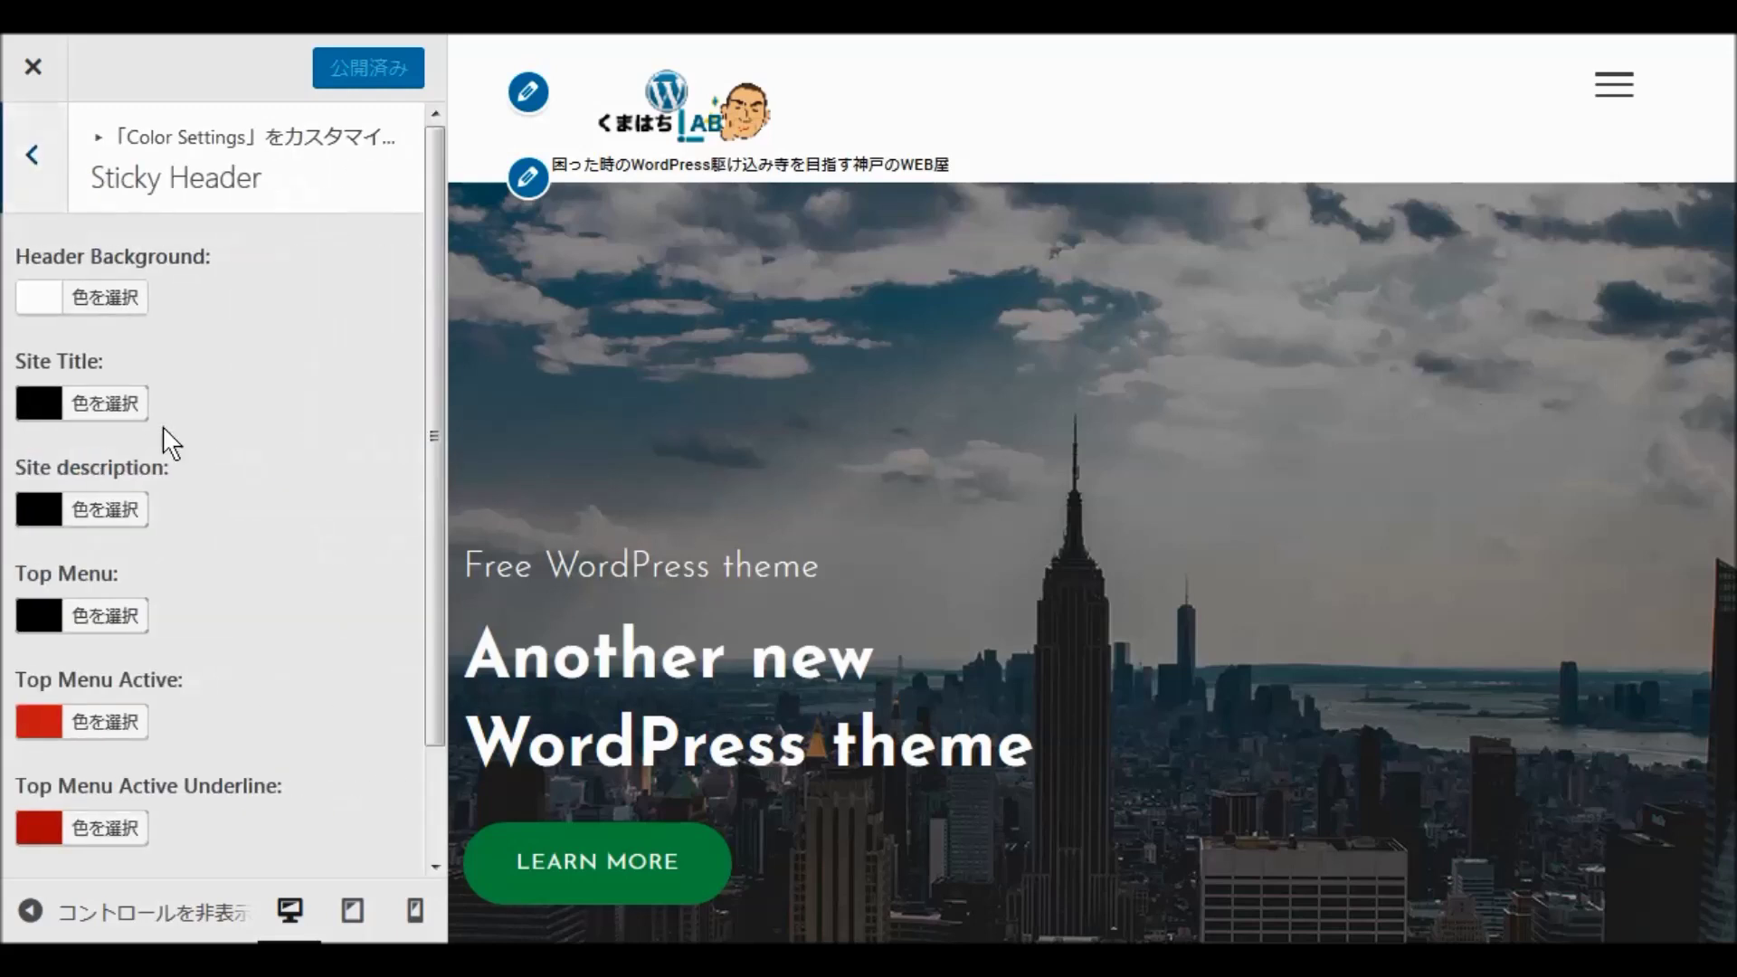
pyautogui.click(36, 155)
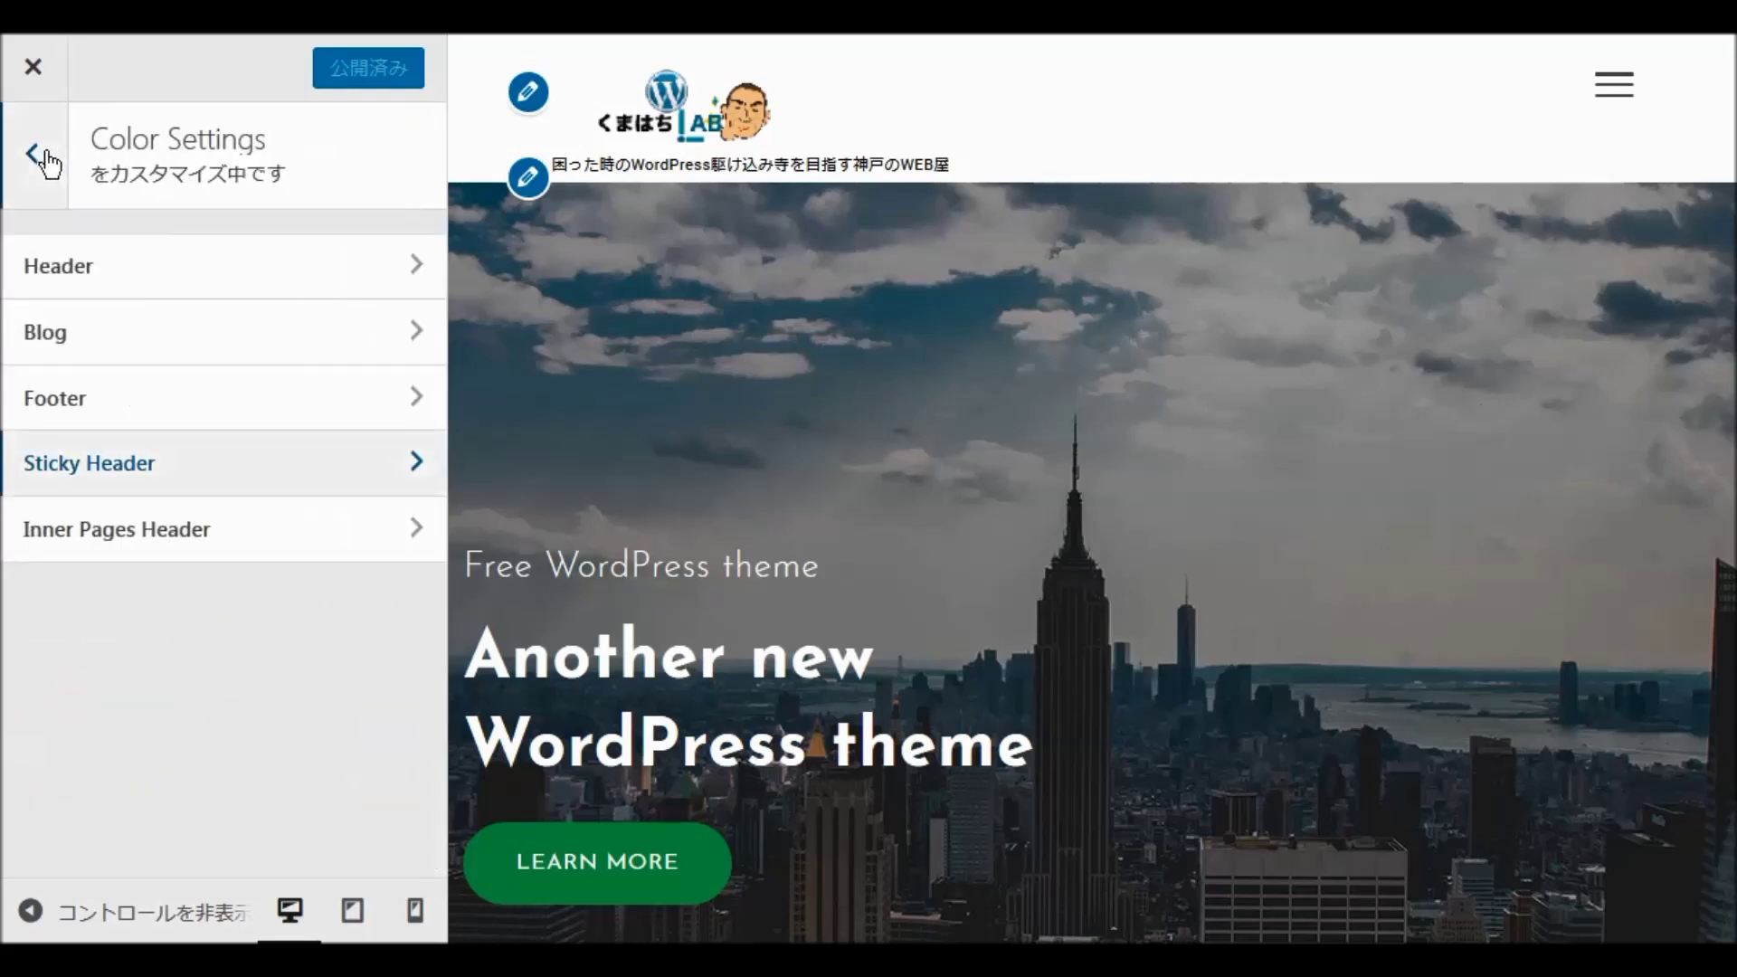
pyautogui.click(33, 155)
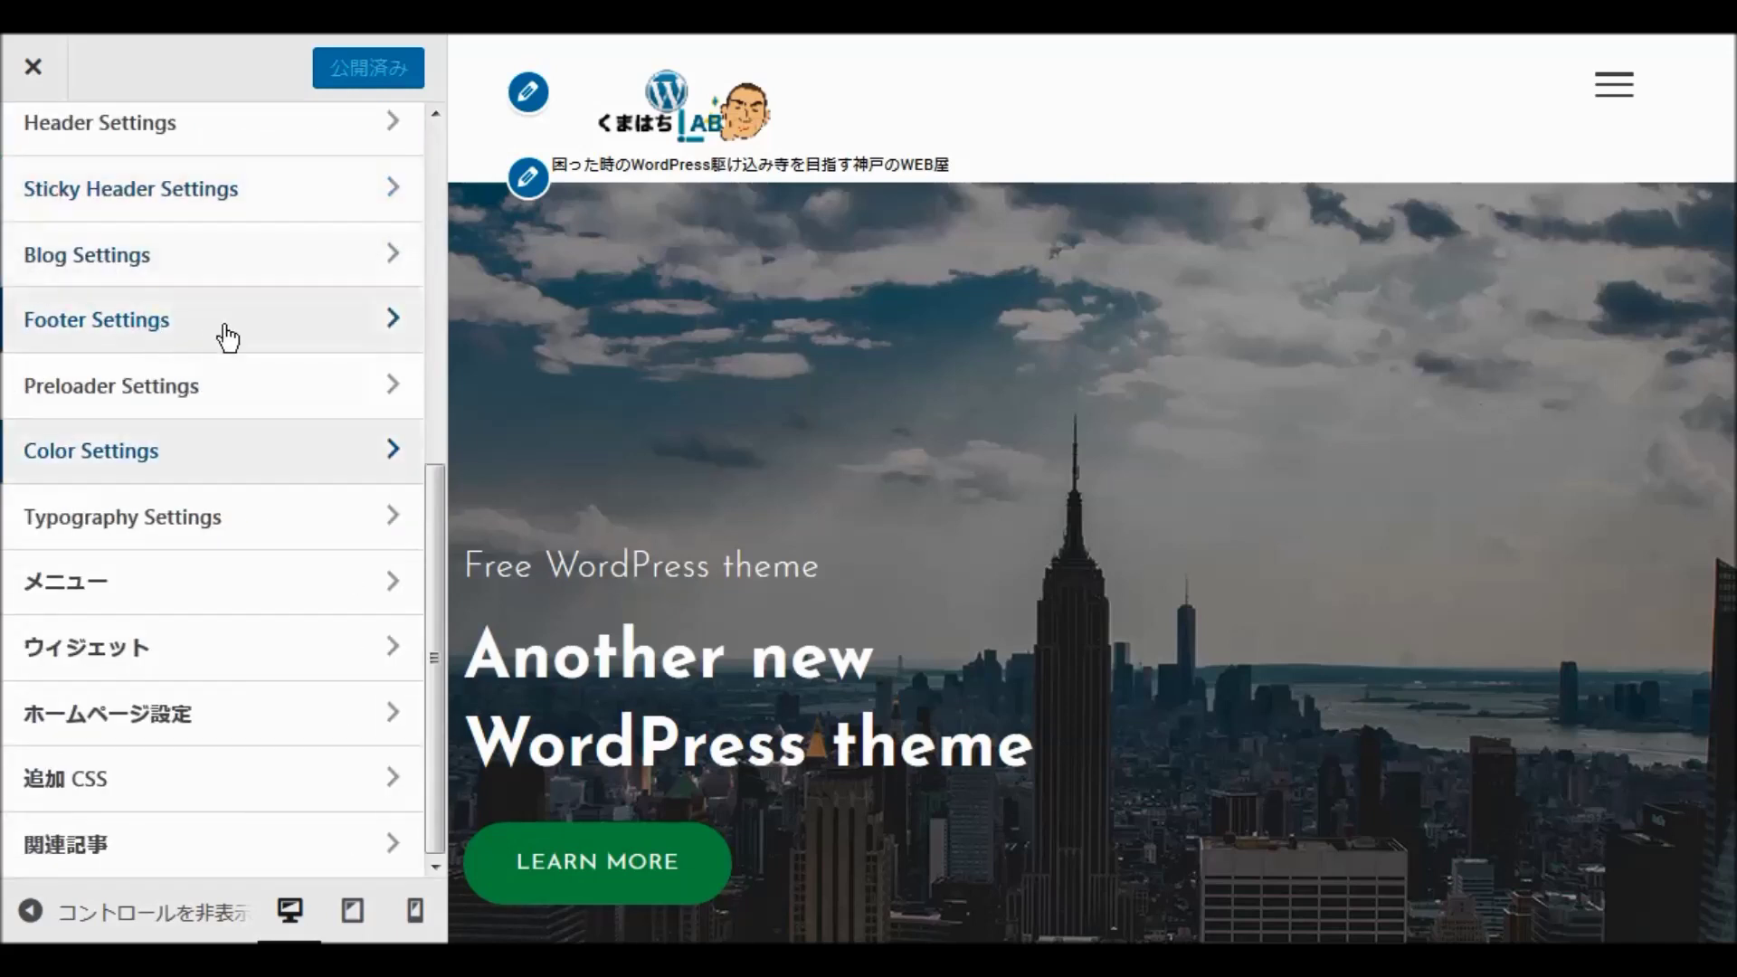
# Review the Fonts Families options for headings, body, sidebar and footer in the Typography Settings.
pyautogui.click(153, 530)
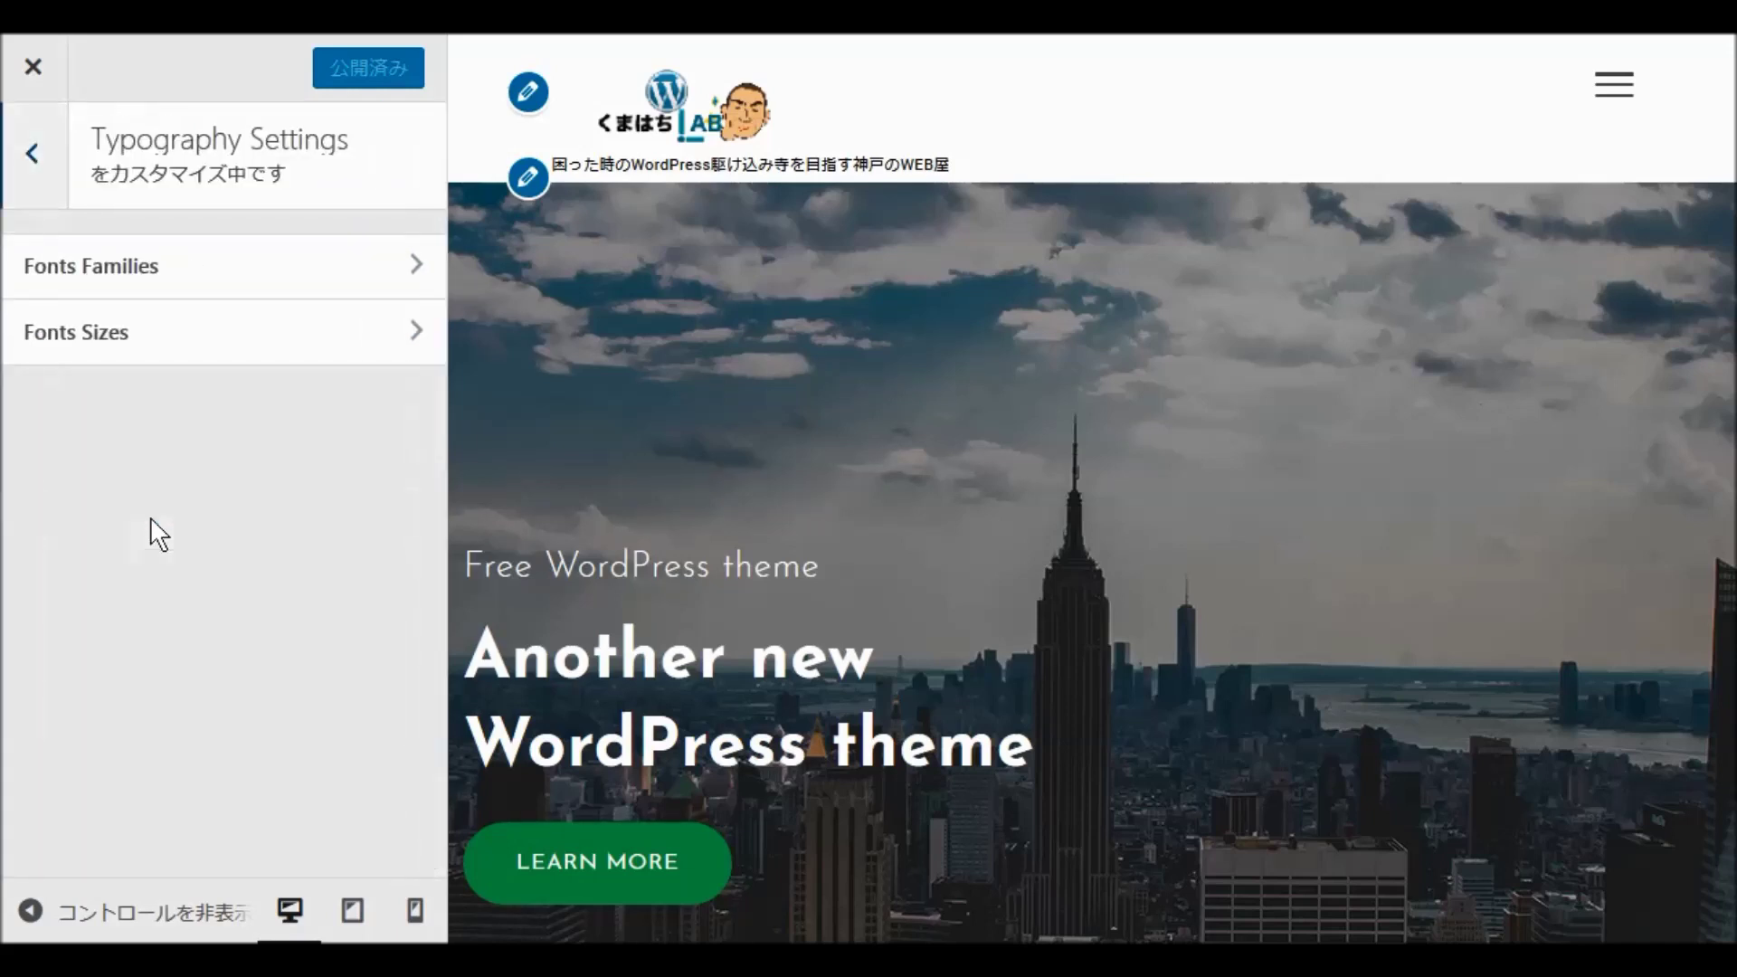
pyautogui.click(112, 282)
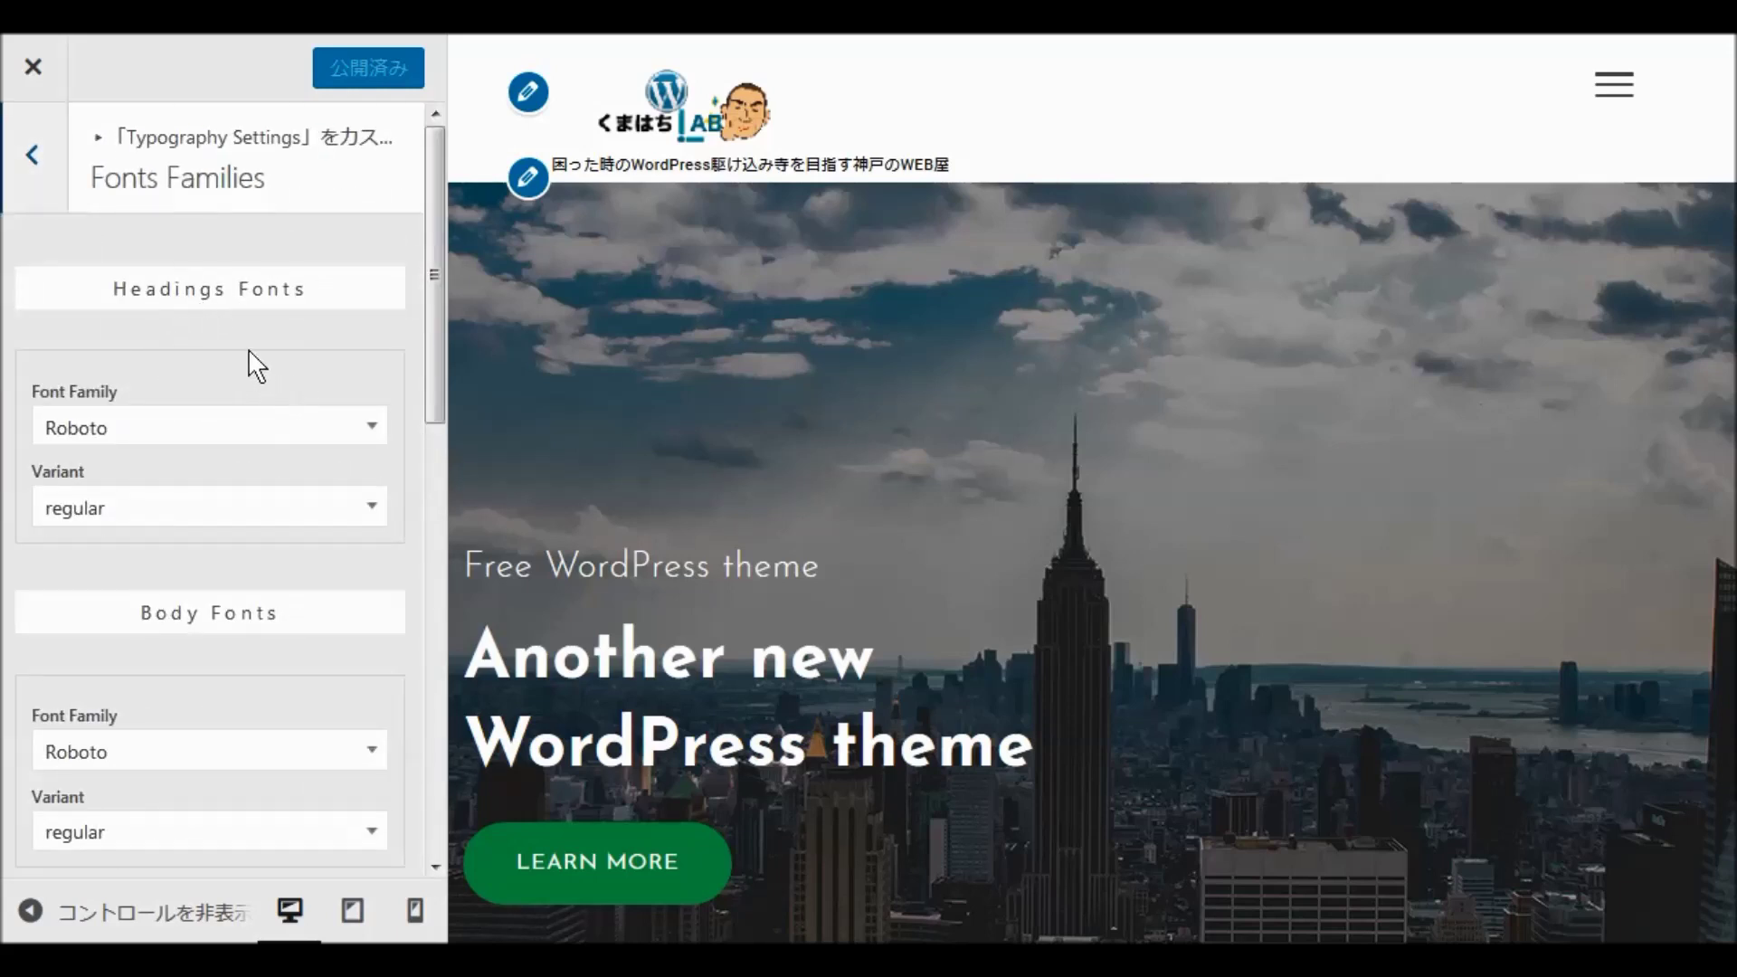
pyautogui.scroll(-7, 213, 402)
pyautogui.scroll(-4, 211, 413)
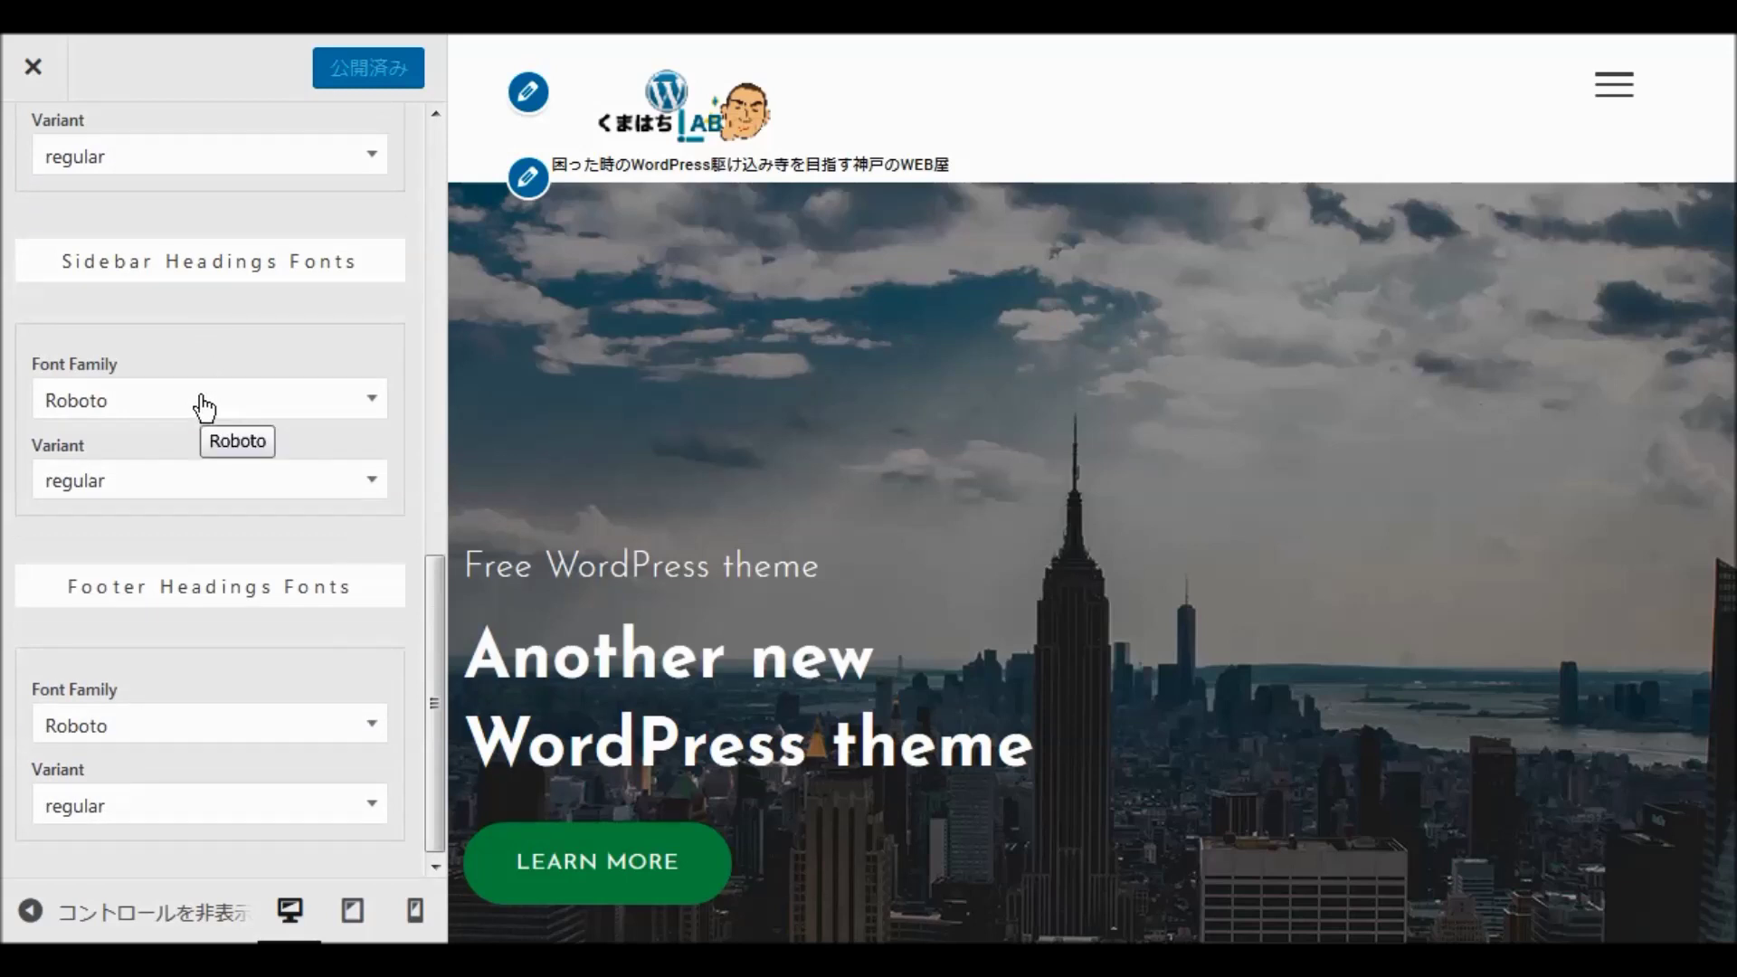
pyautogui.scroll(11, 203, 403)
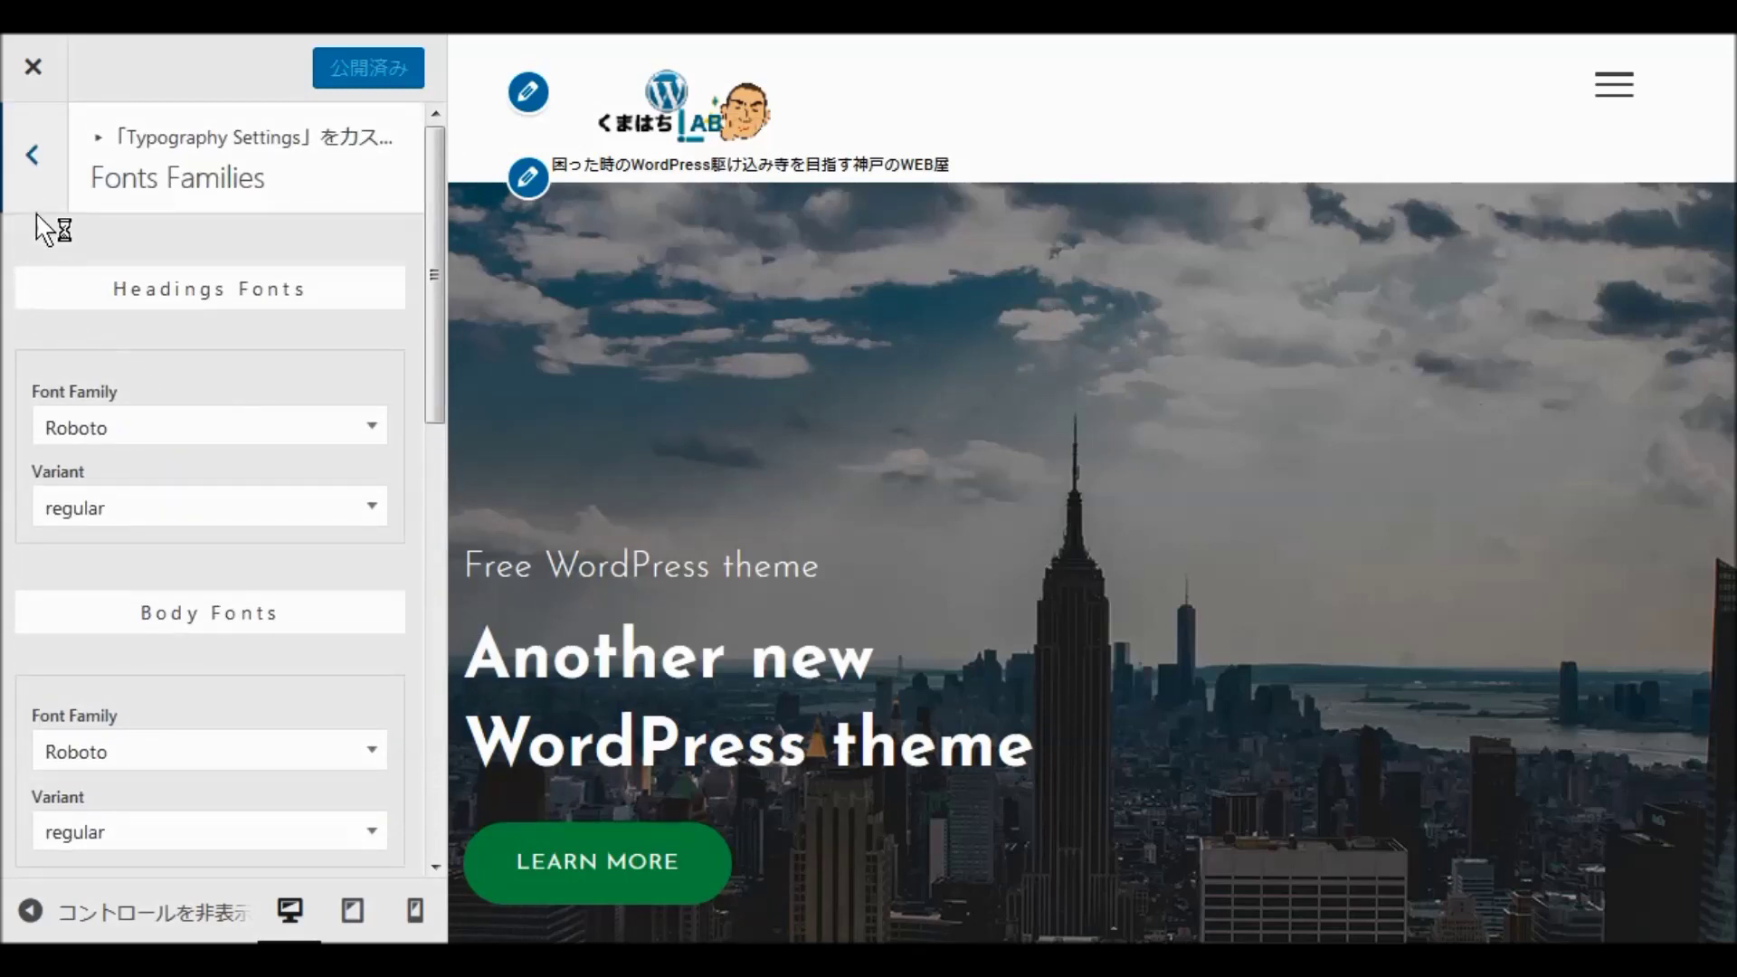
pyautogui.click(32, 163)
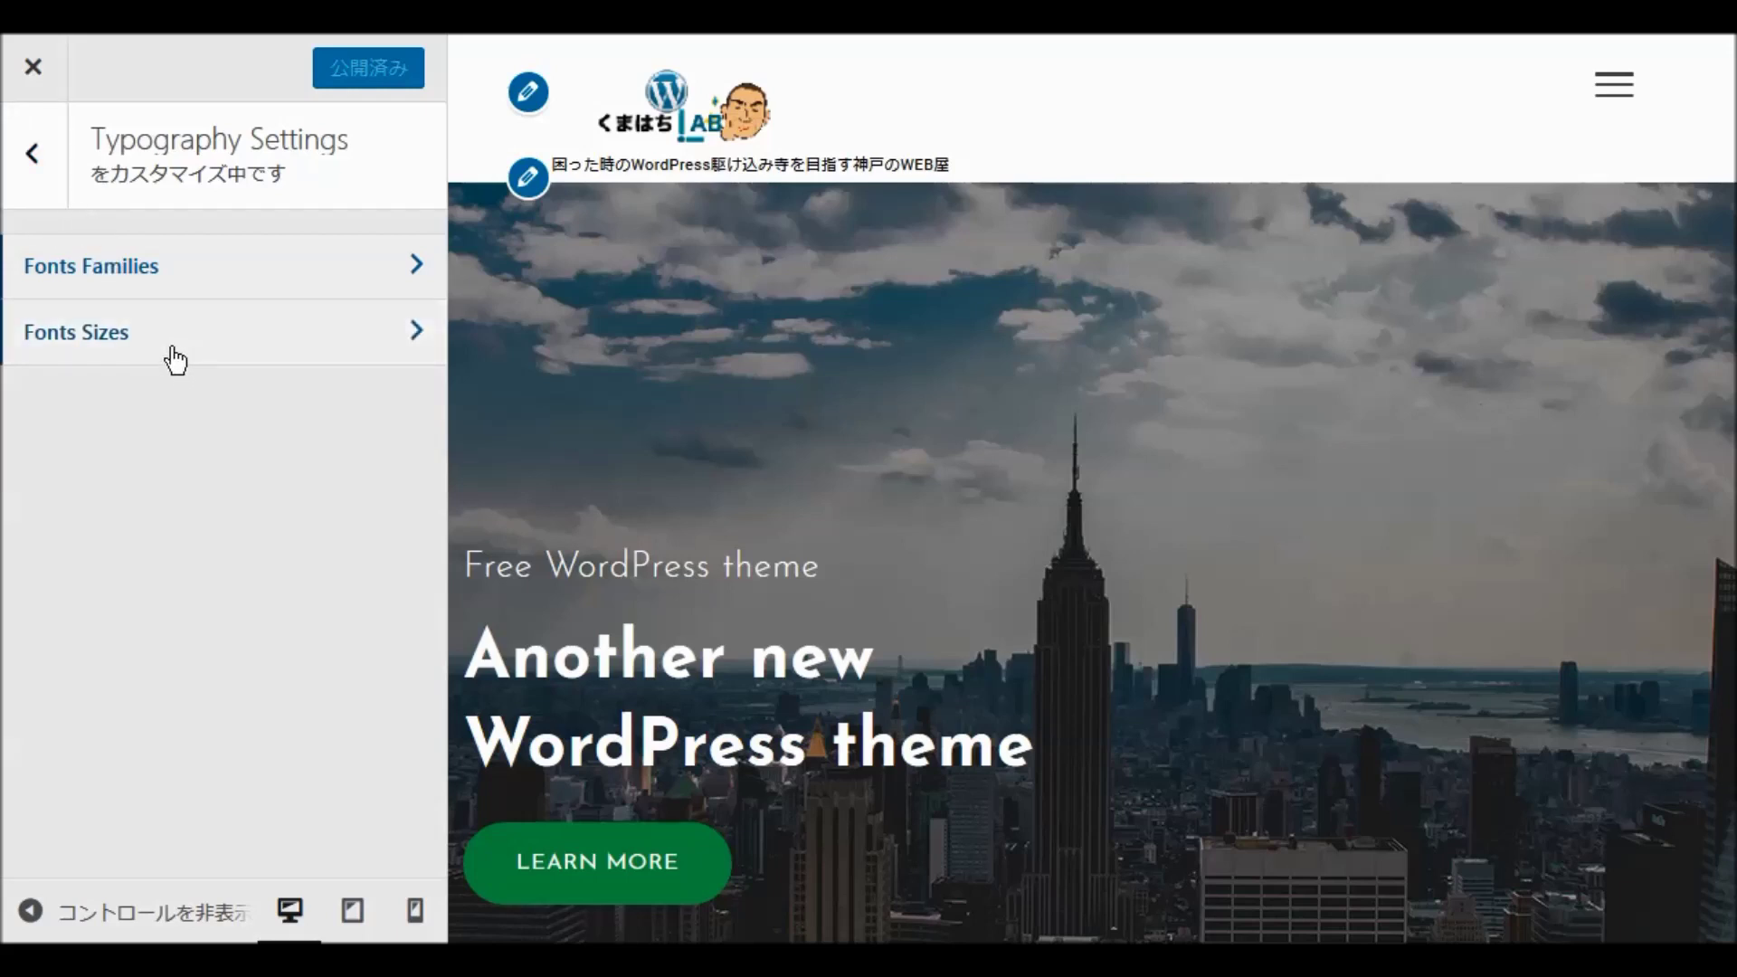
pyautogui.click(36, 161)
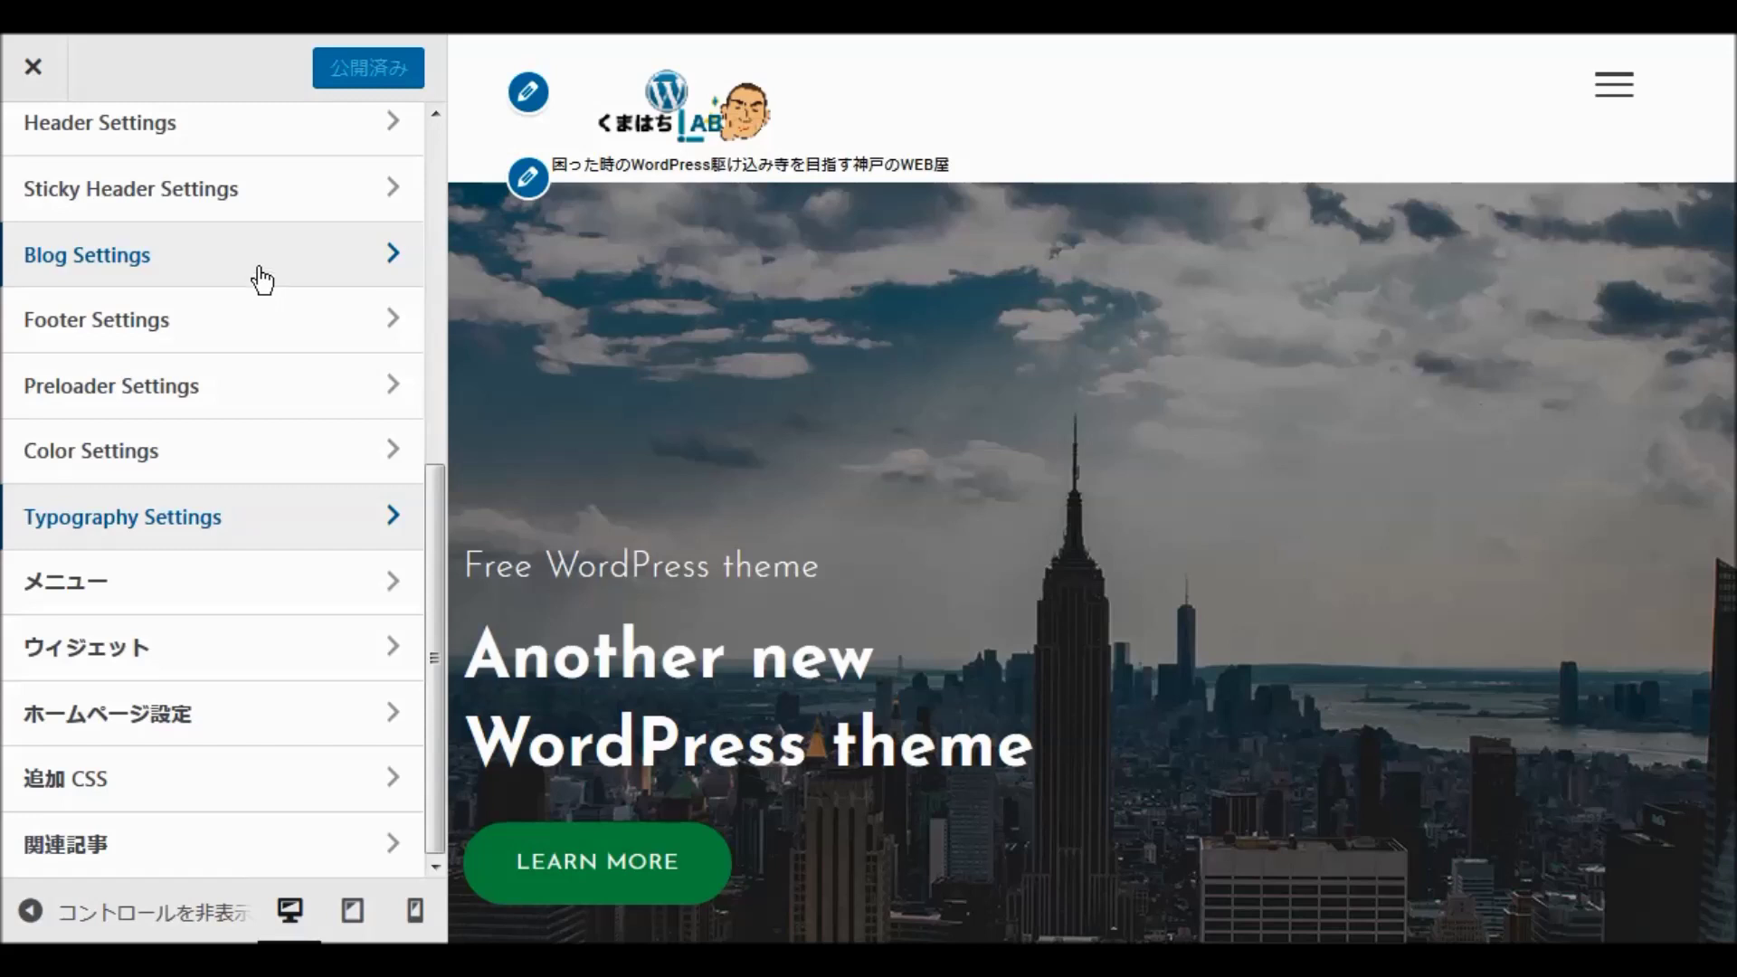
# Check the items, menu location and menu options of the Primary menu in the customizer.
pyautogui.click(119, 598)
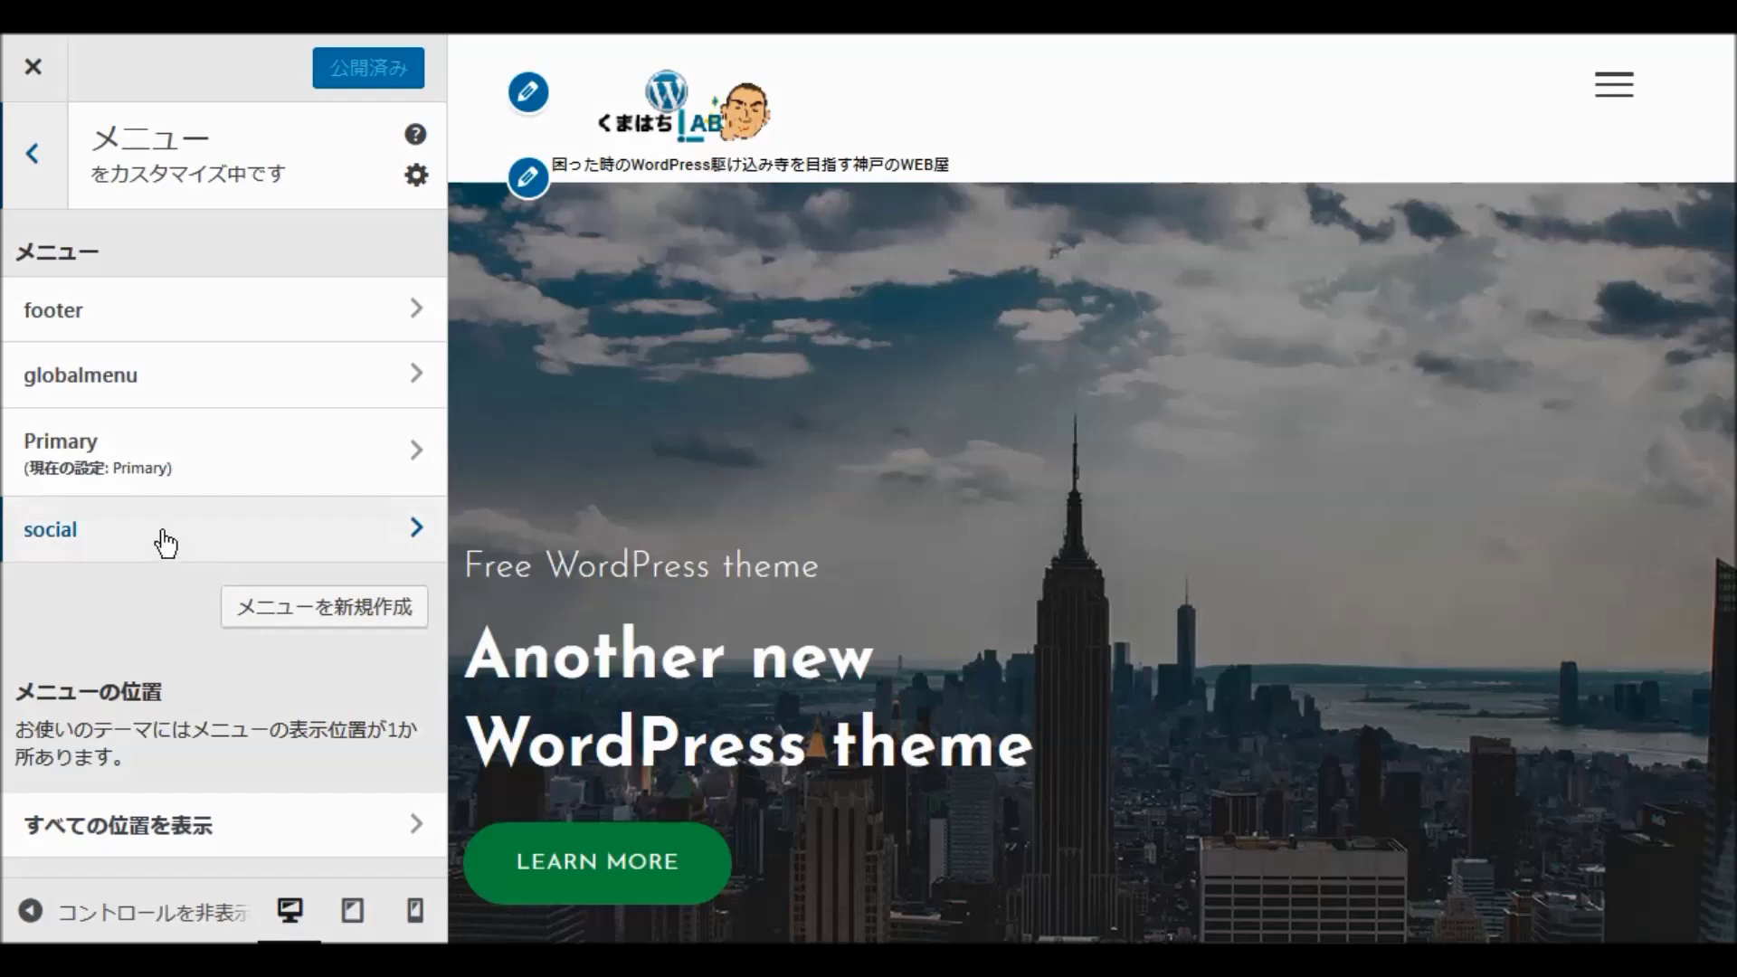
pyautogui.click(98, 444)
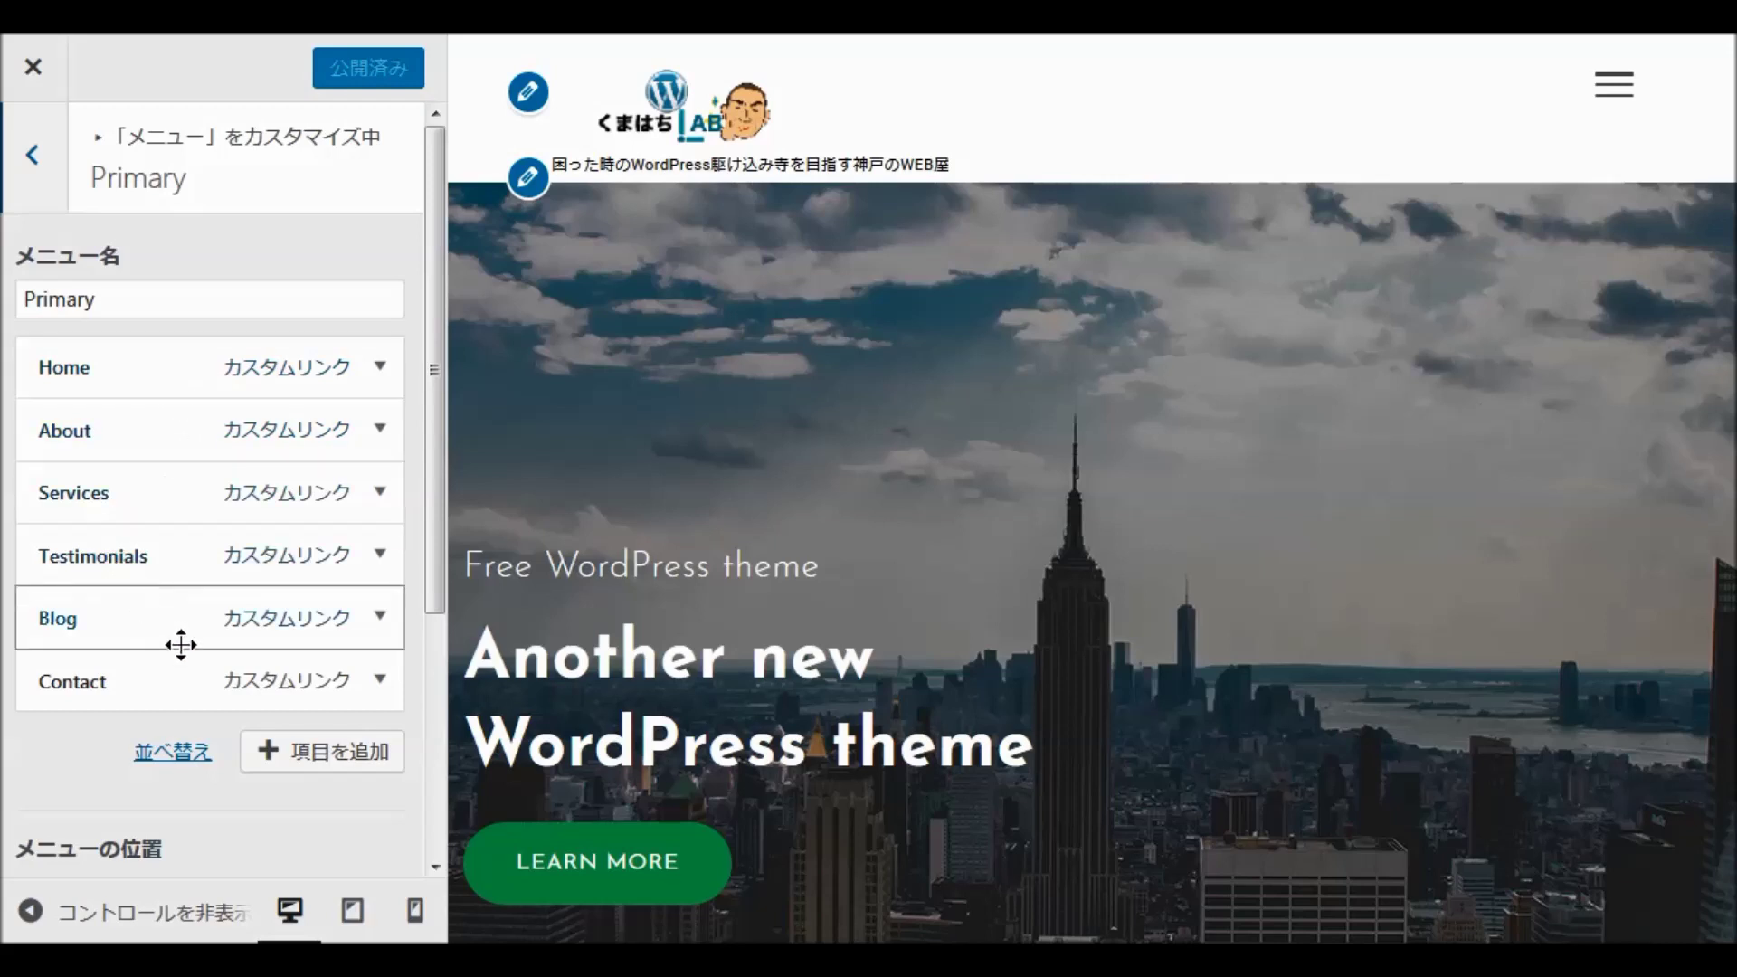
pyautogui.scroll(-4, 133, 591)
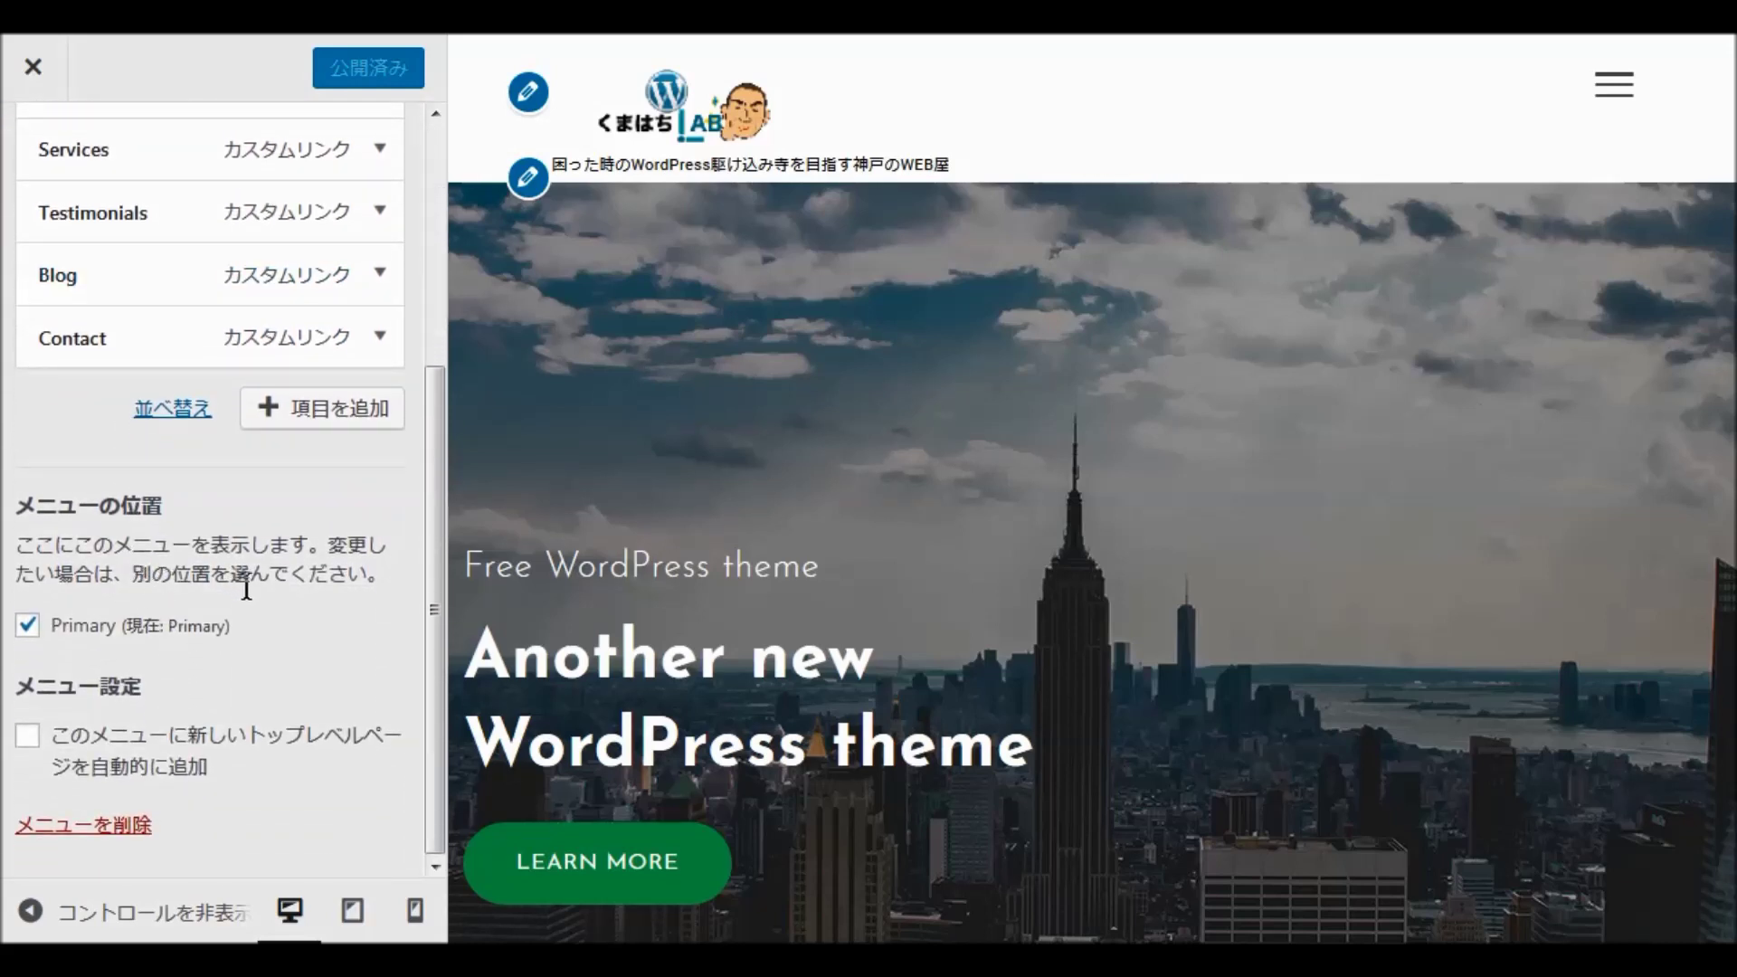
pyautogui.scroll(4, 249, 588)
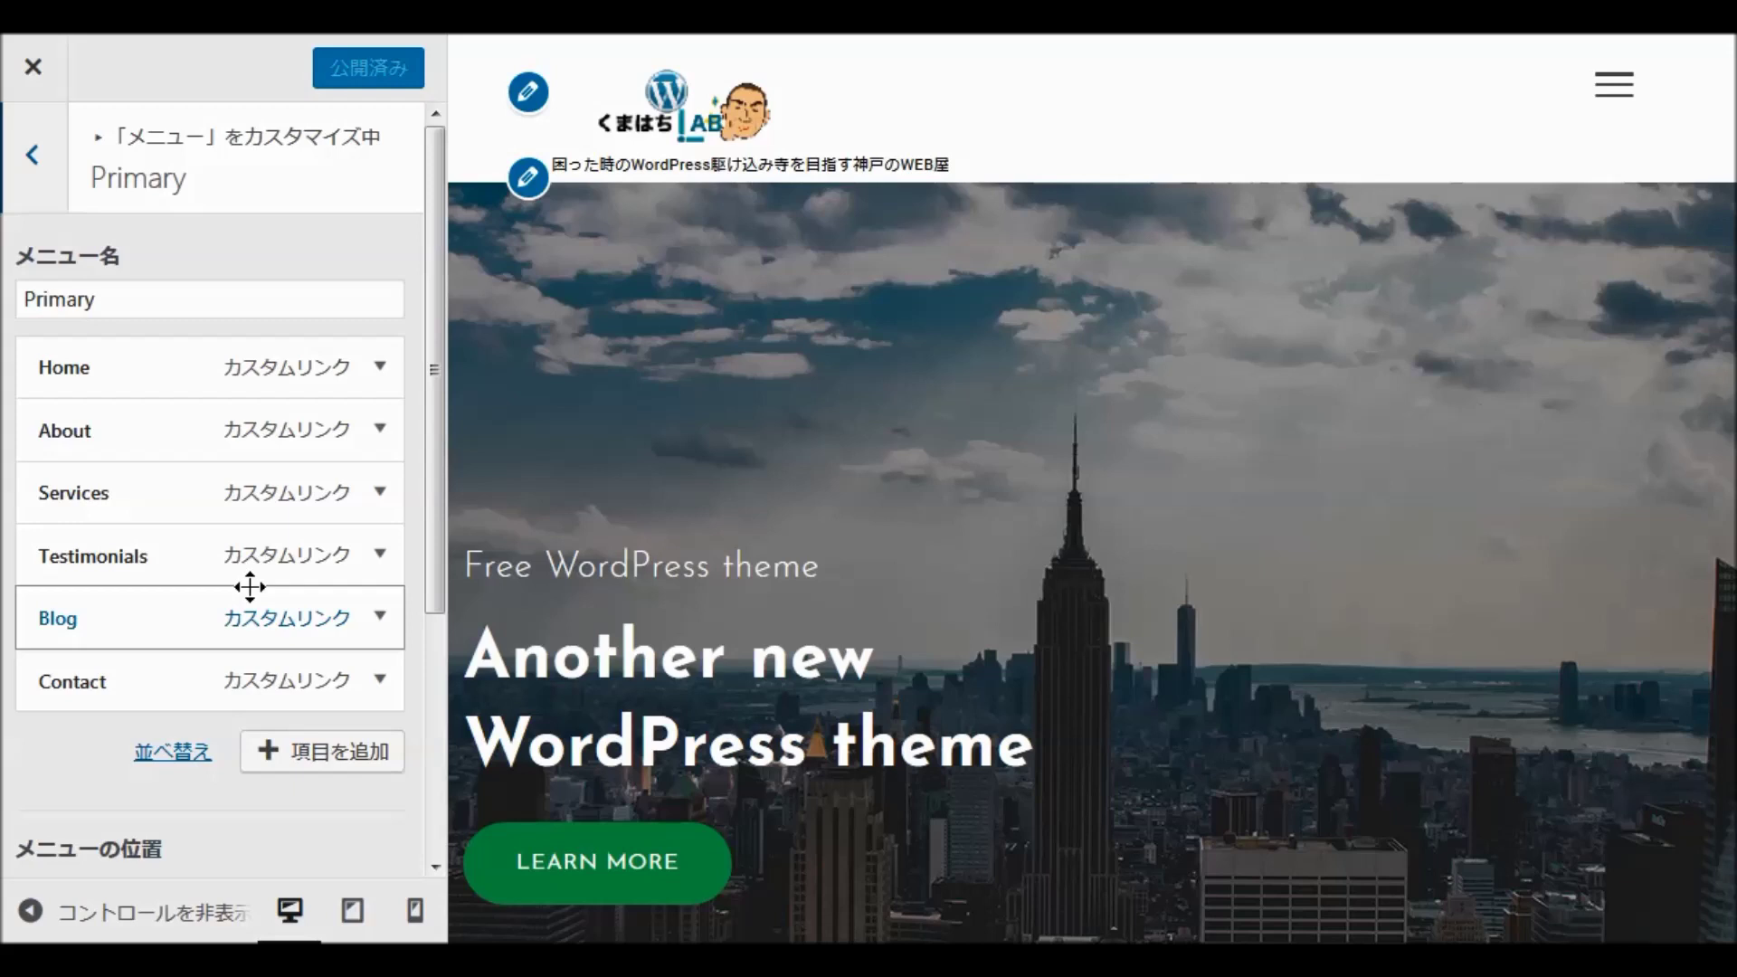
pyautogui.click(34, 163)
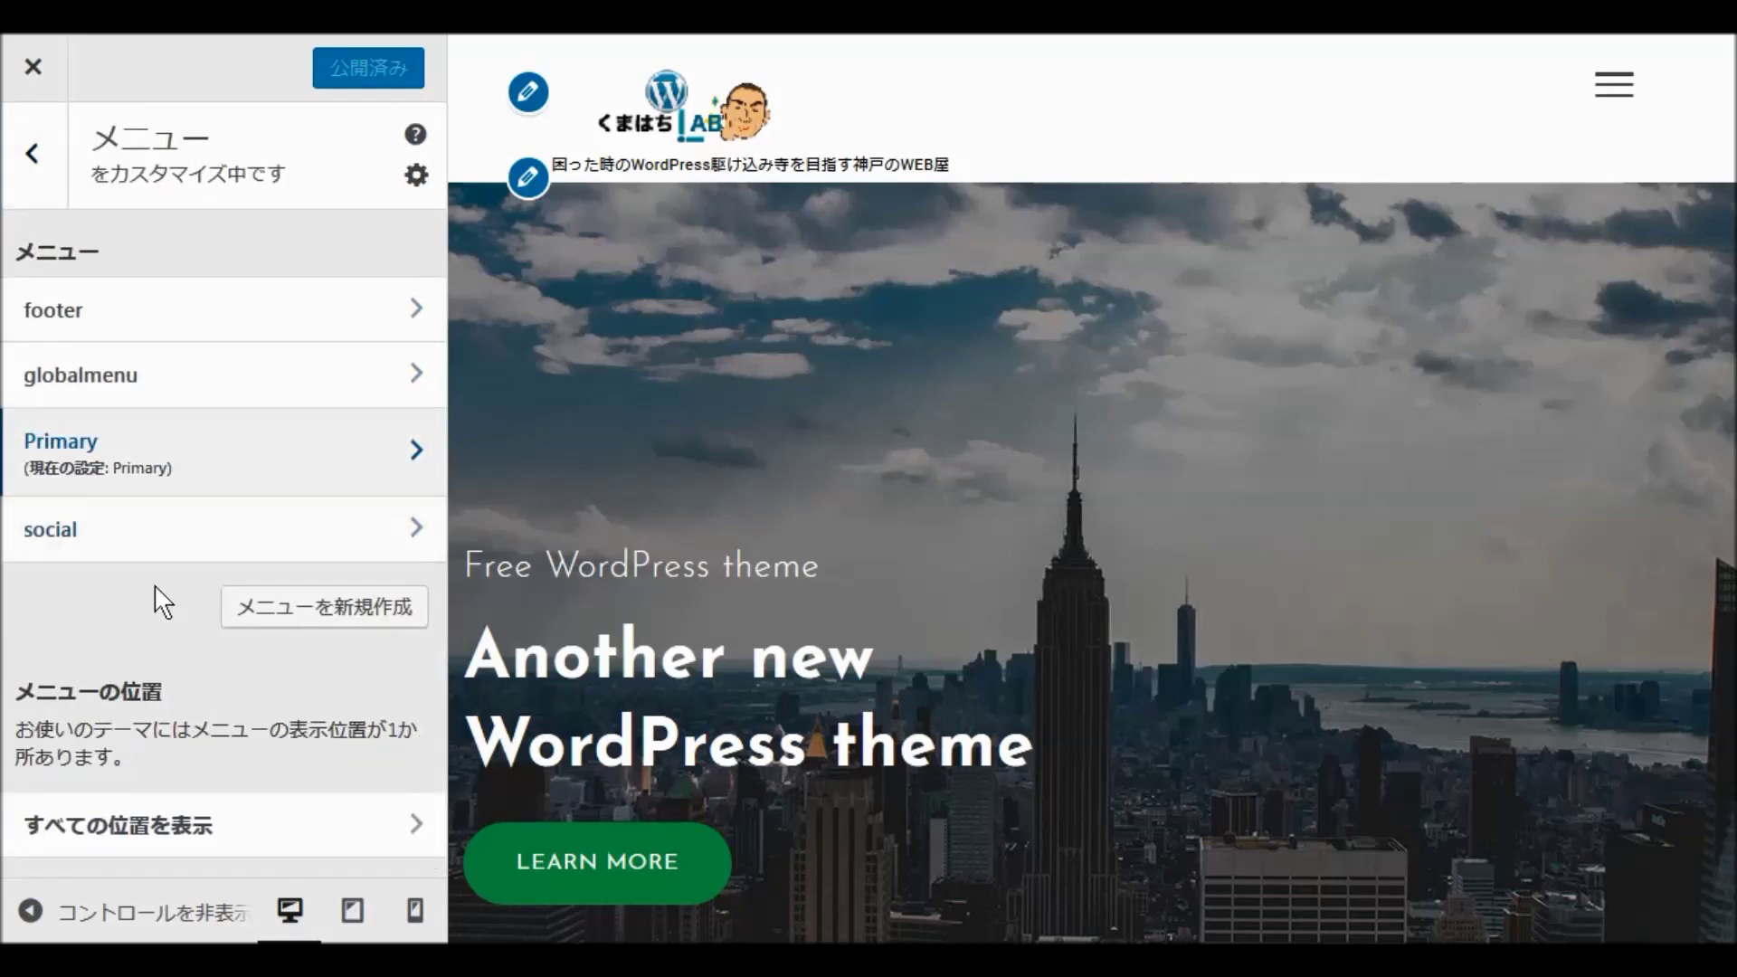
# Assign the globalmenu menu to the Primary location and publish the change.
pyautogui.click(117, 380)
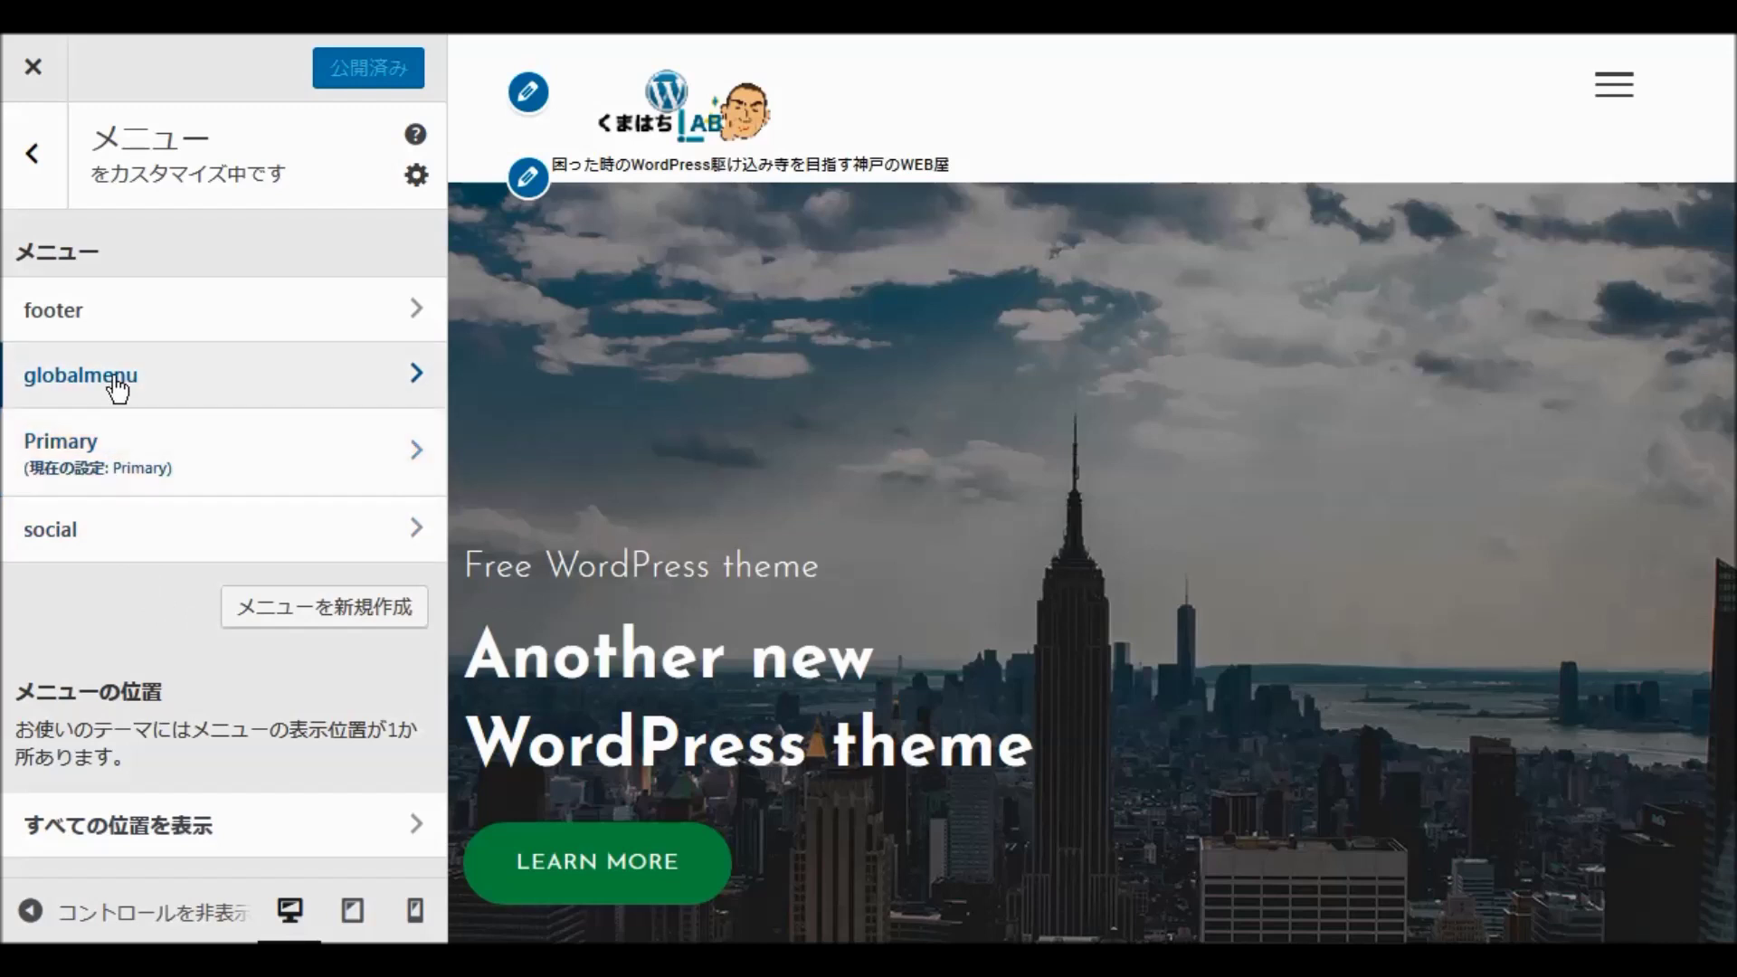
pyautogui.scroll(-7, 262, 484)
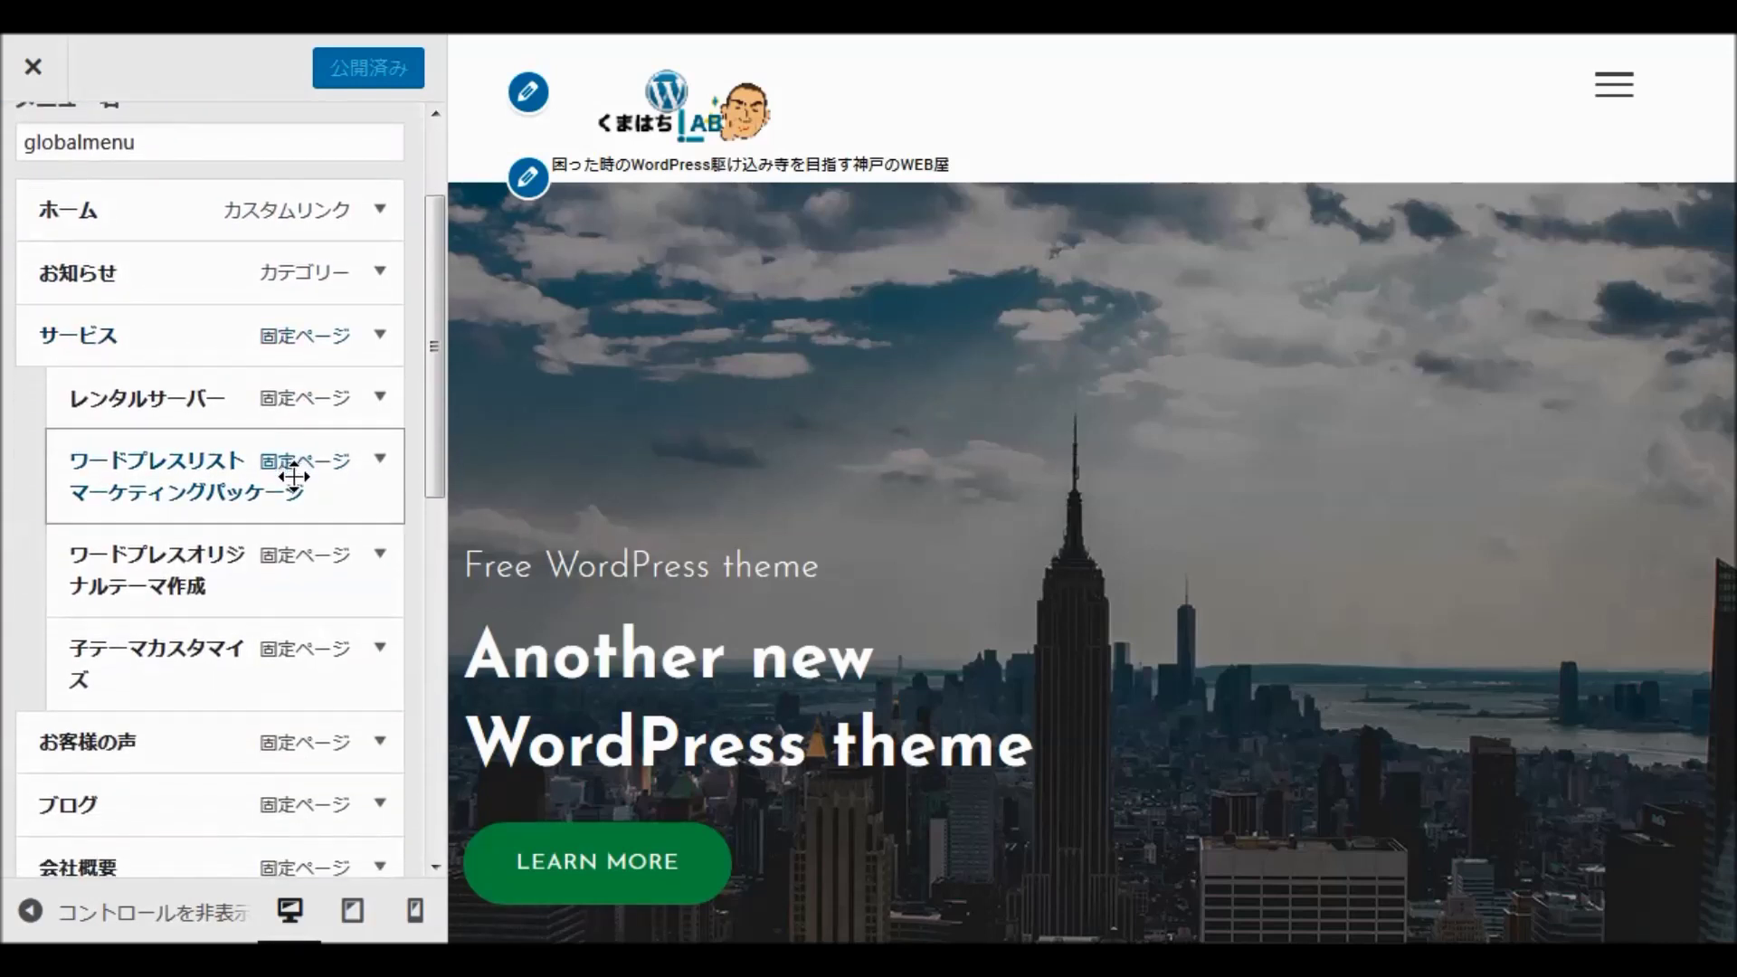
pyautogui.scroll(-3, 269, 488)
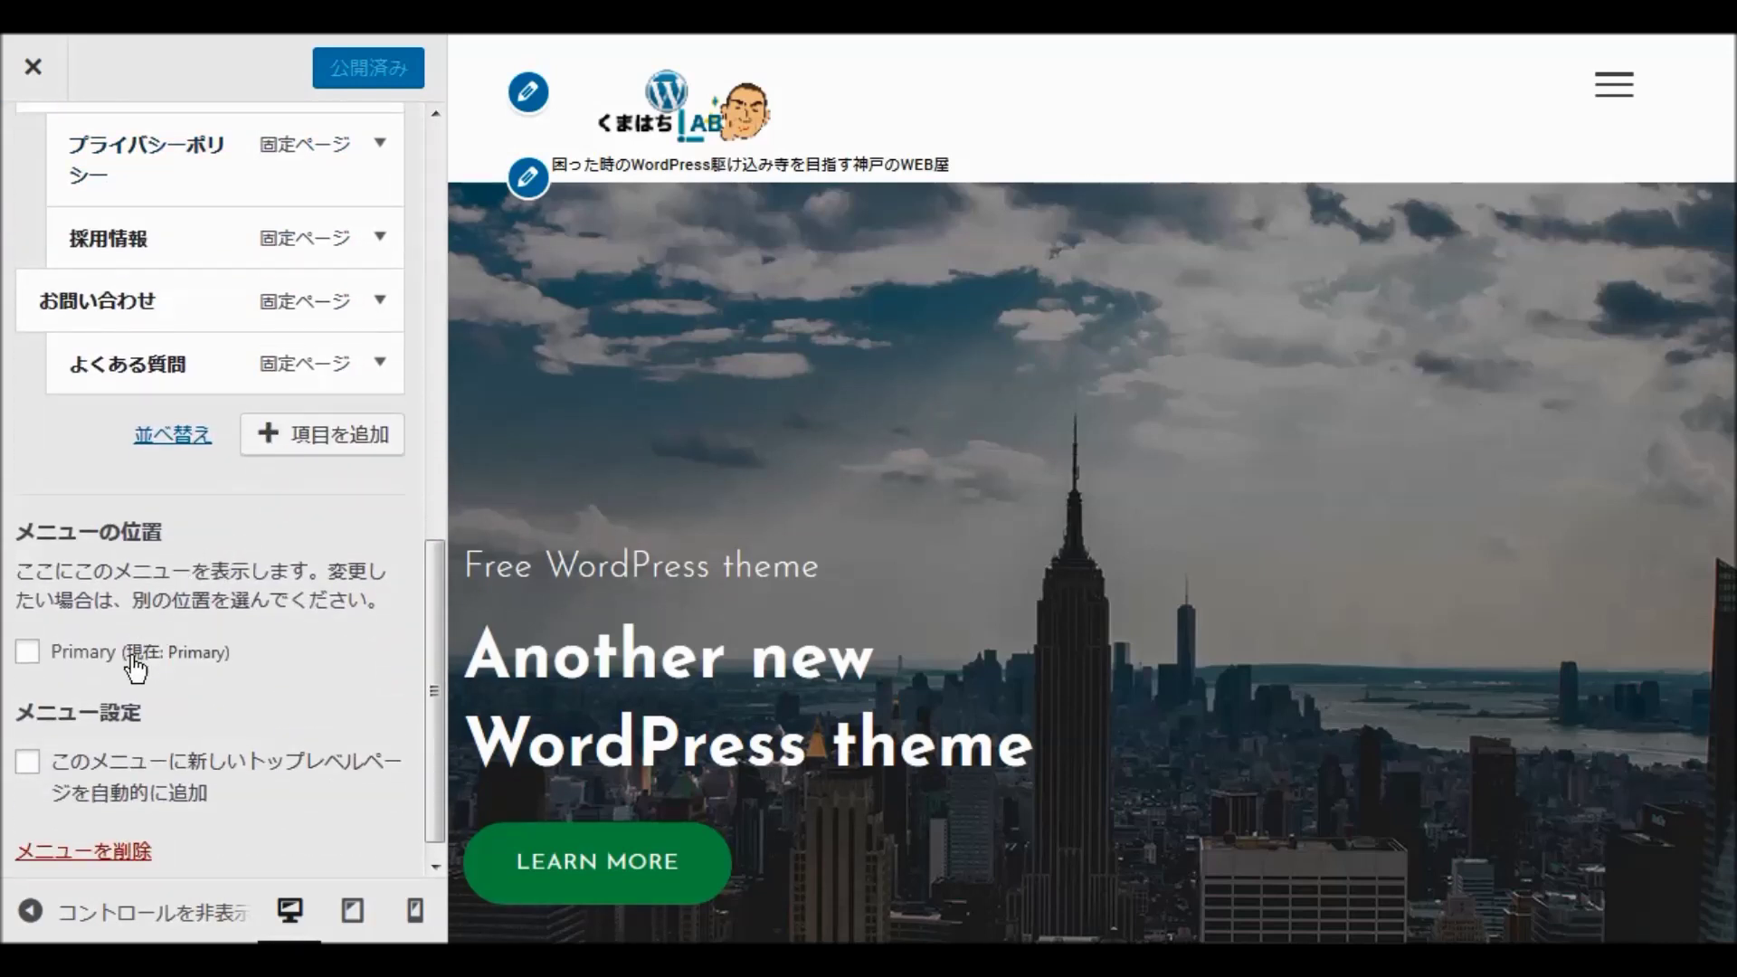
pyautogui.click(22, 653)
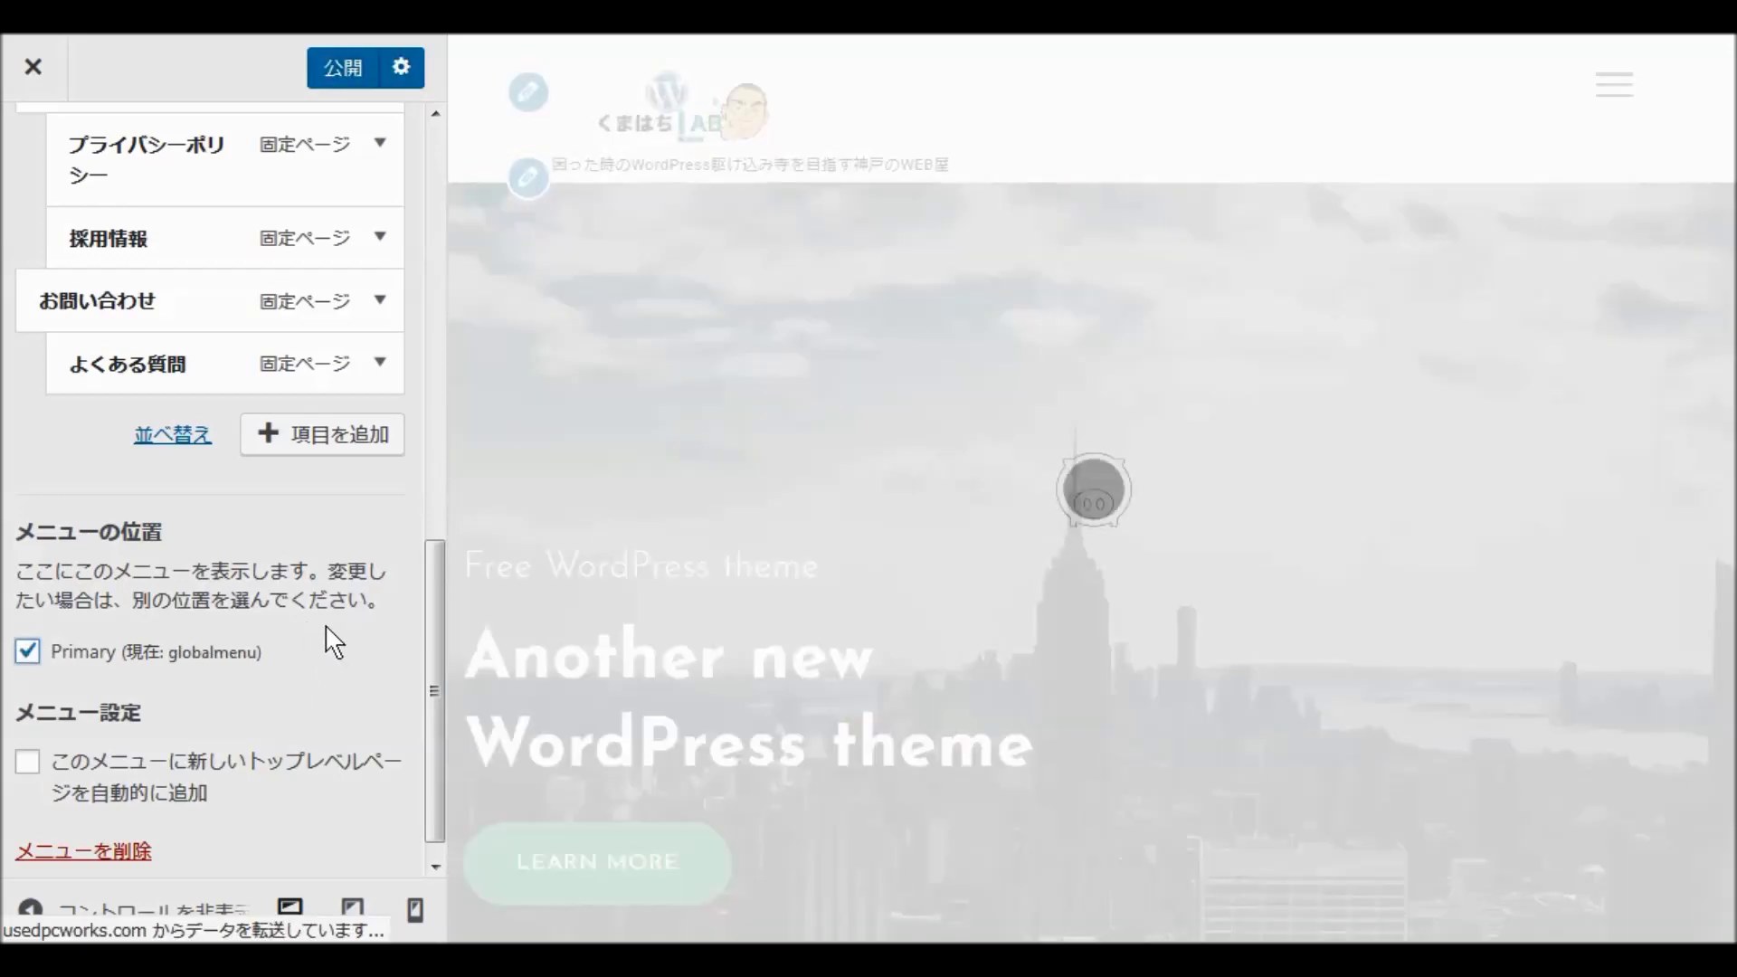
pyautogui.scroll(2, 333, 642)
pyautogui.scroll(10, 331, 639)
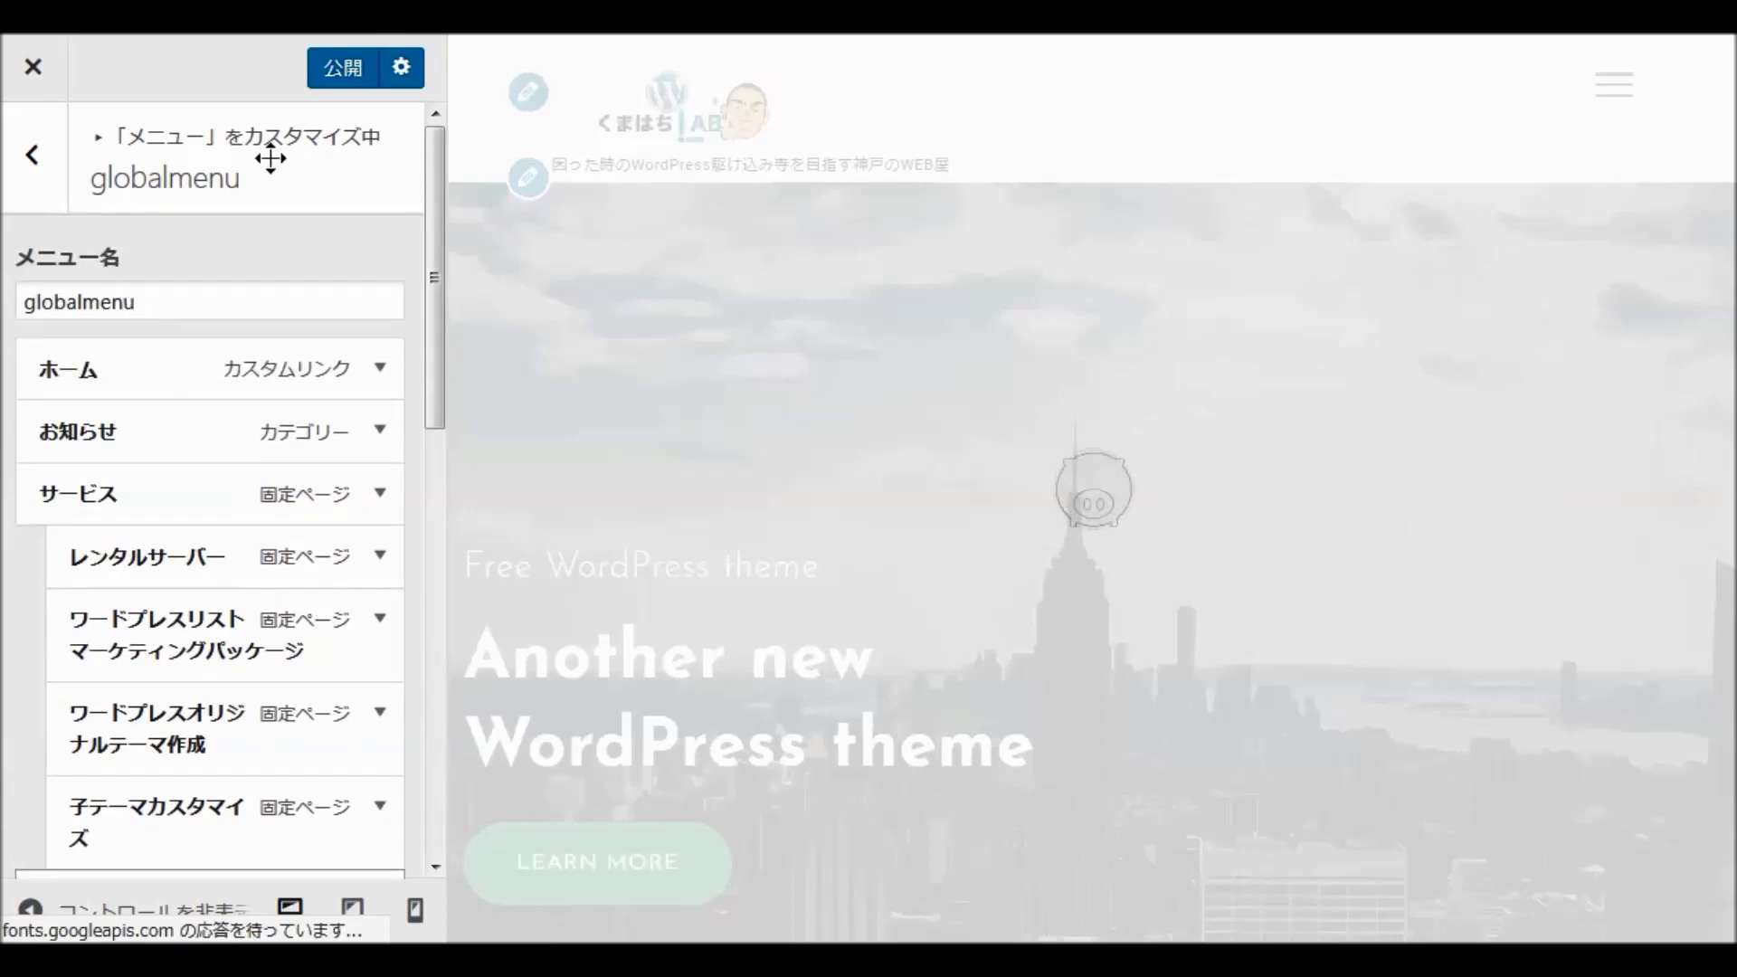
pyautogui.click(338, 79)
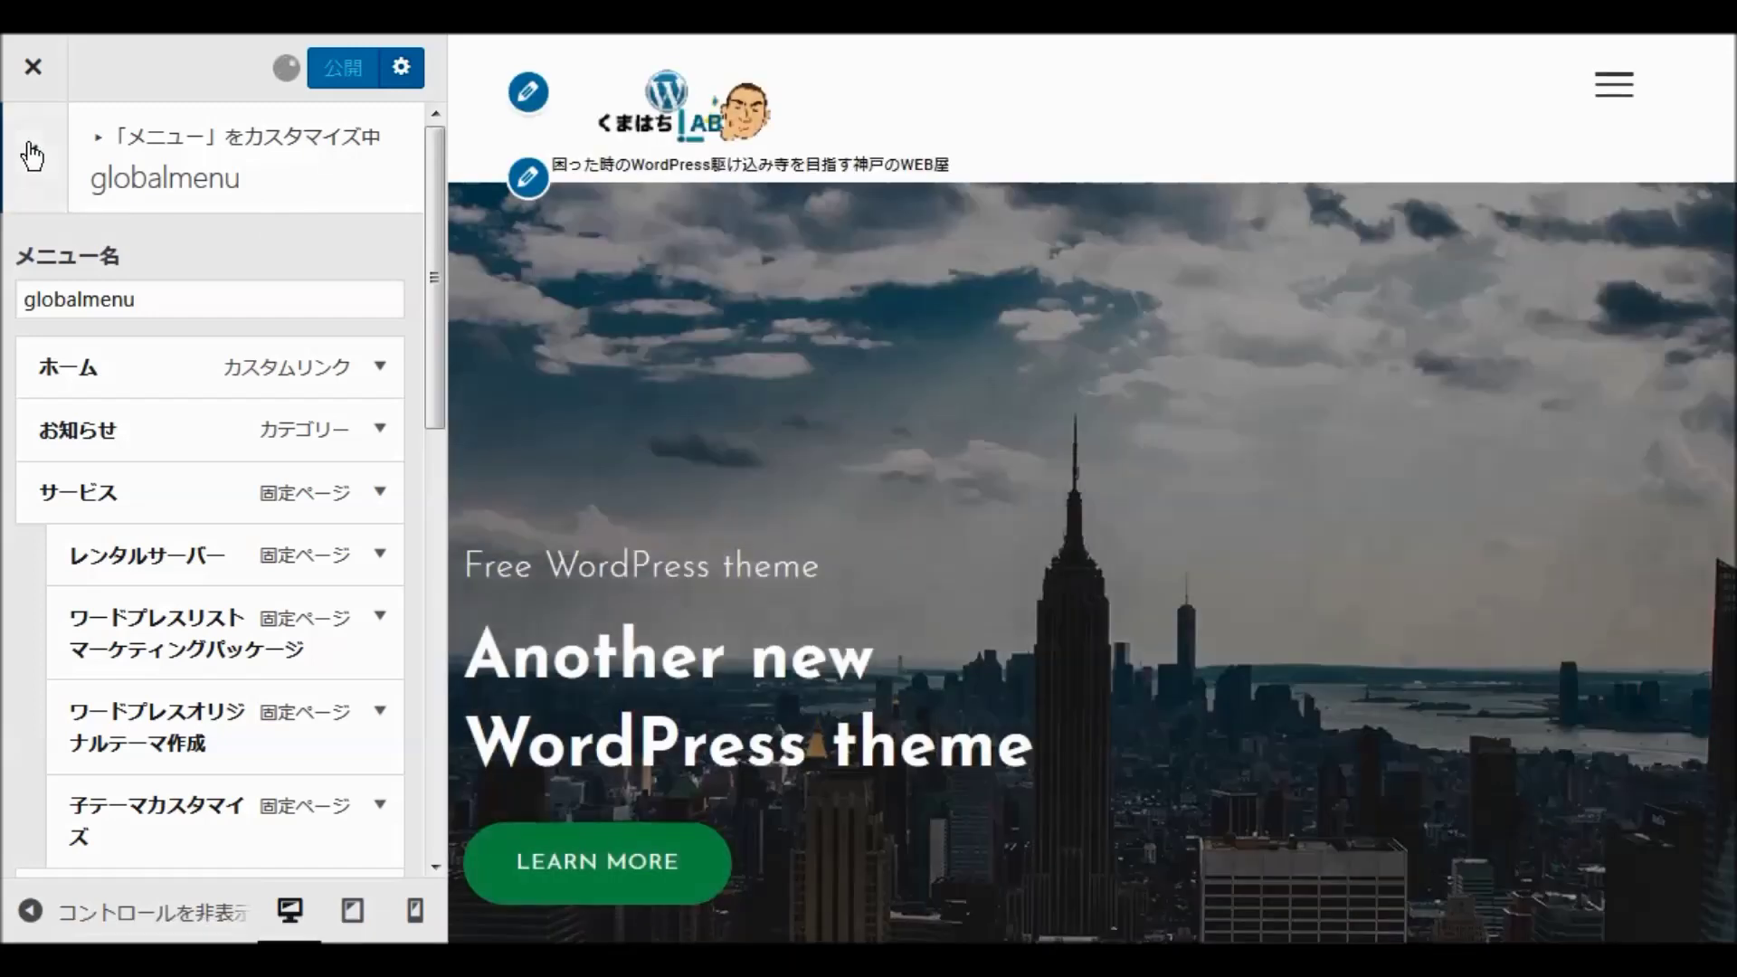
pyautogui.click(32, 156)
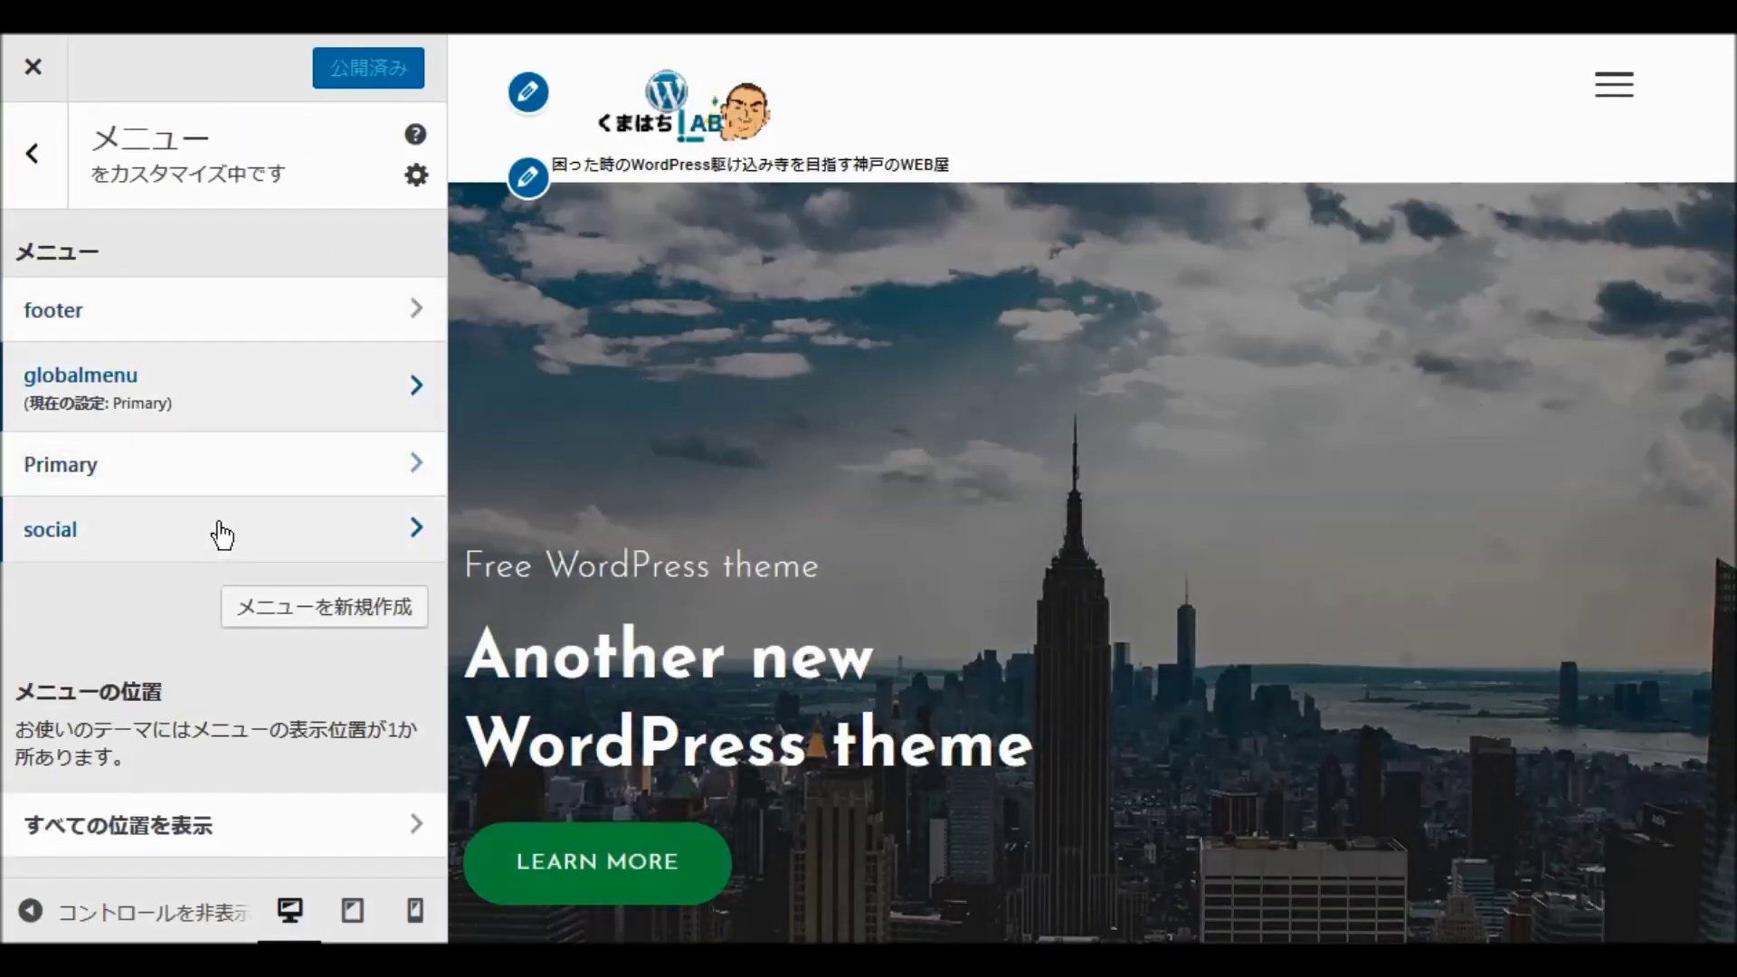
pyautogui.click(34, 170)
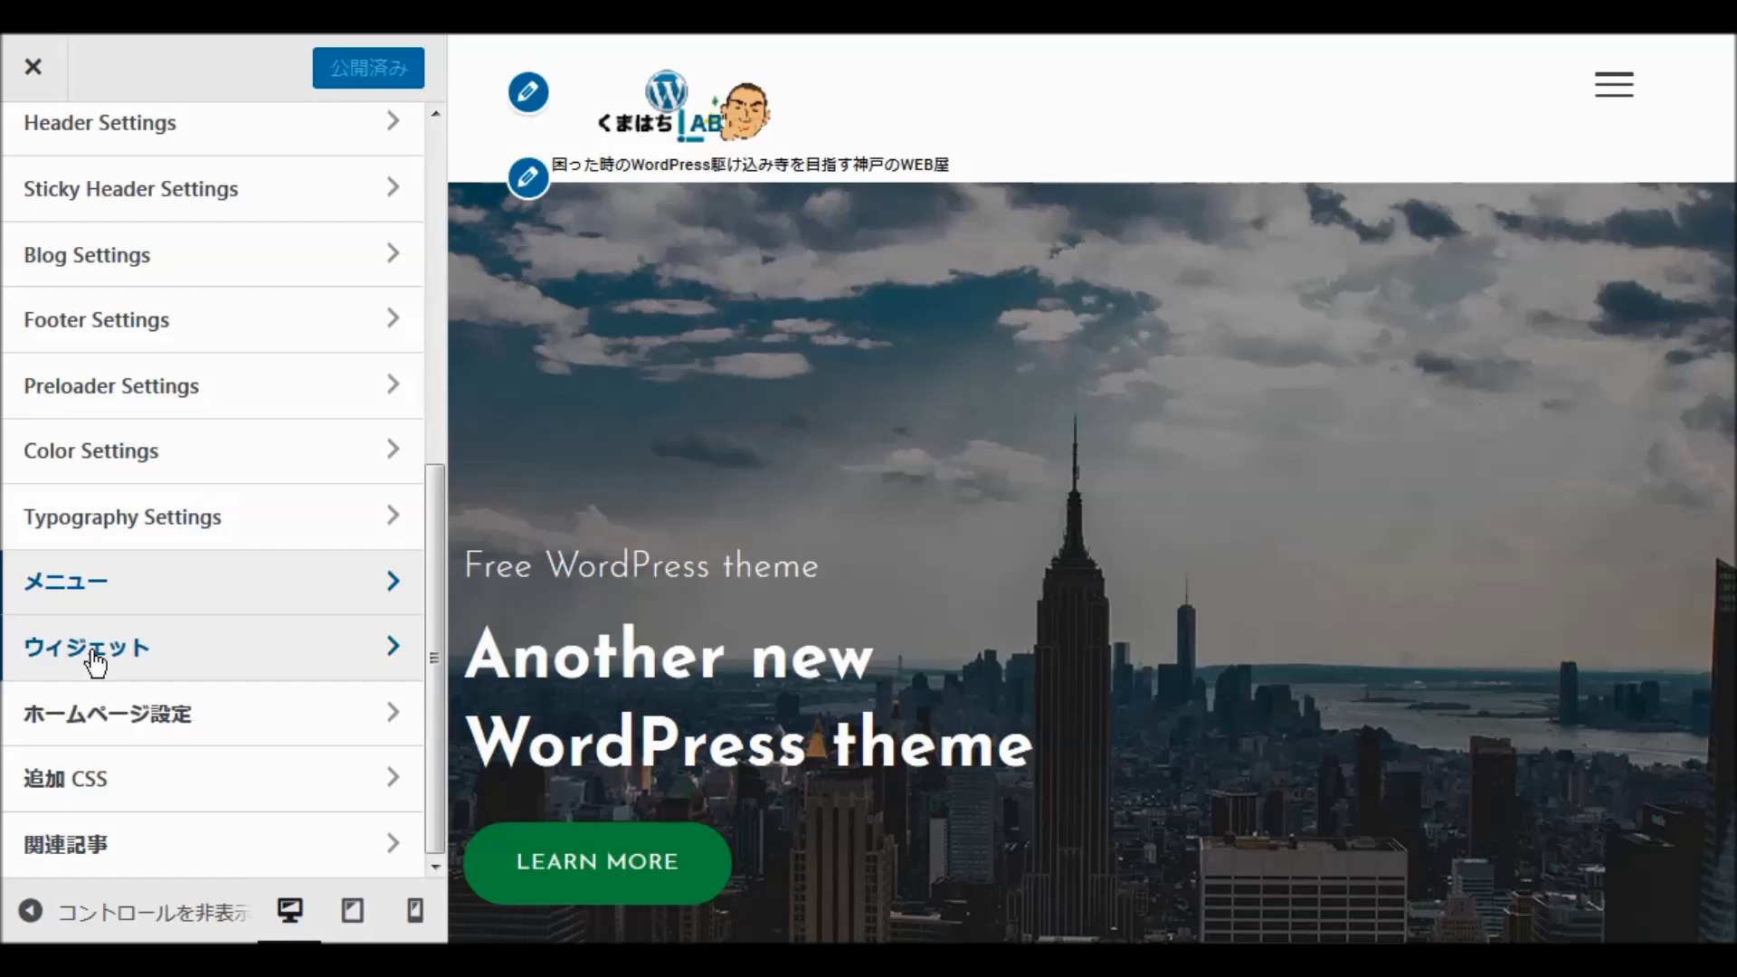
# Leave the theme customizer and open the admin's widget management page.
pyautogui.scroll(6, 240, 652)
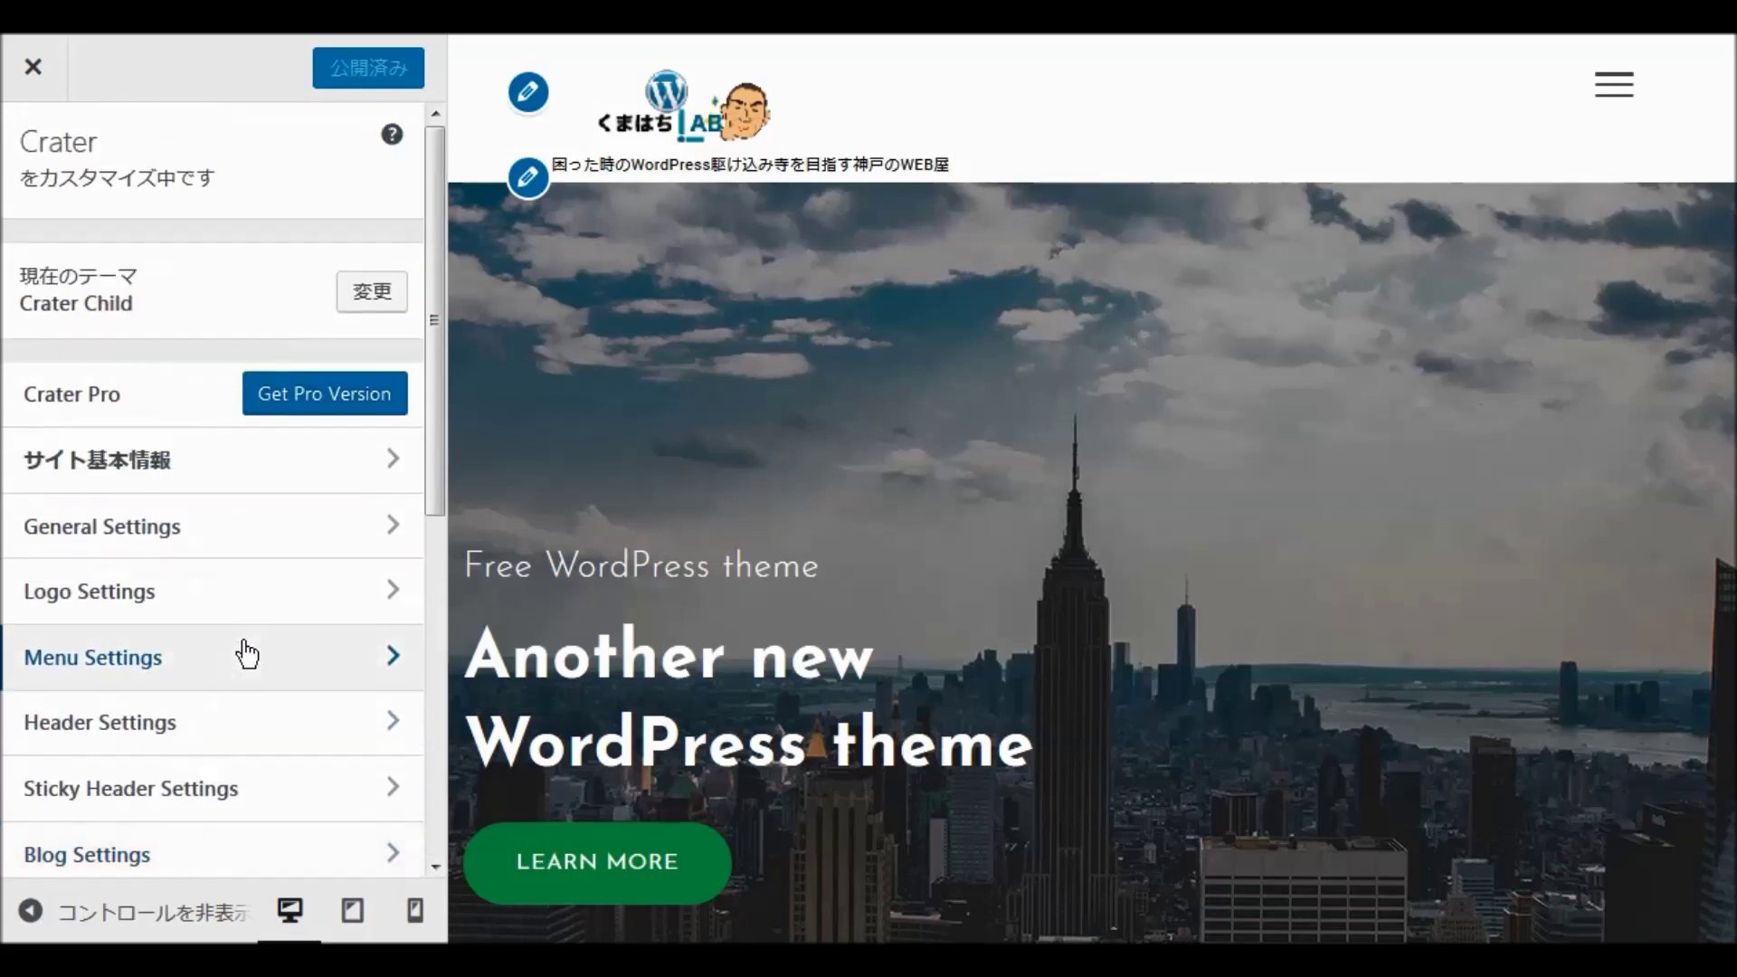
pyautogui.click(33, 71)
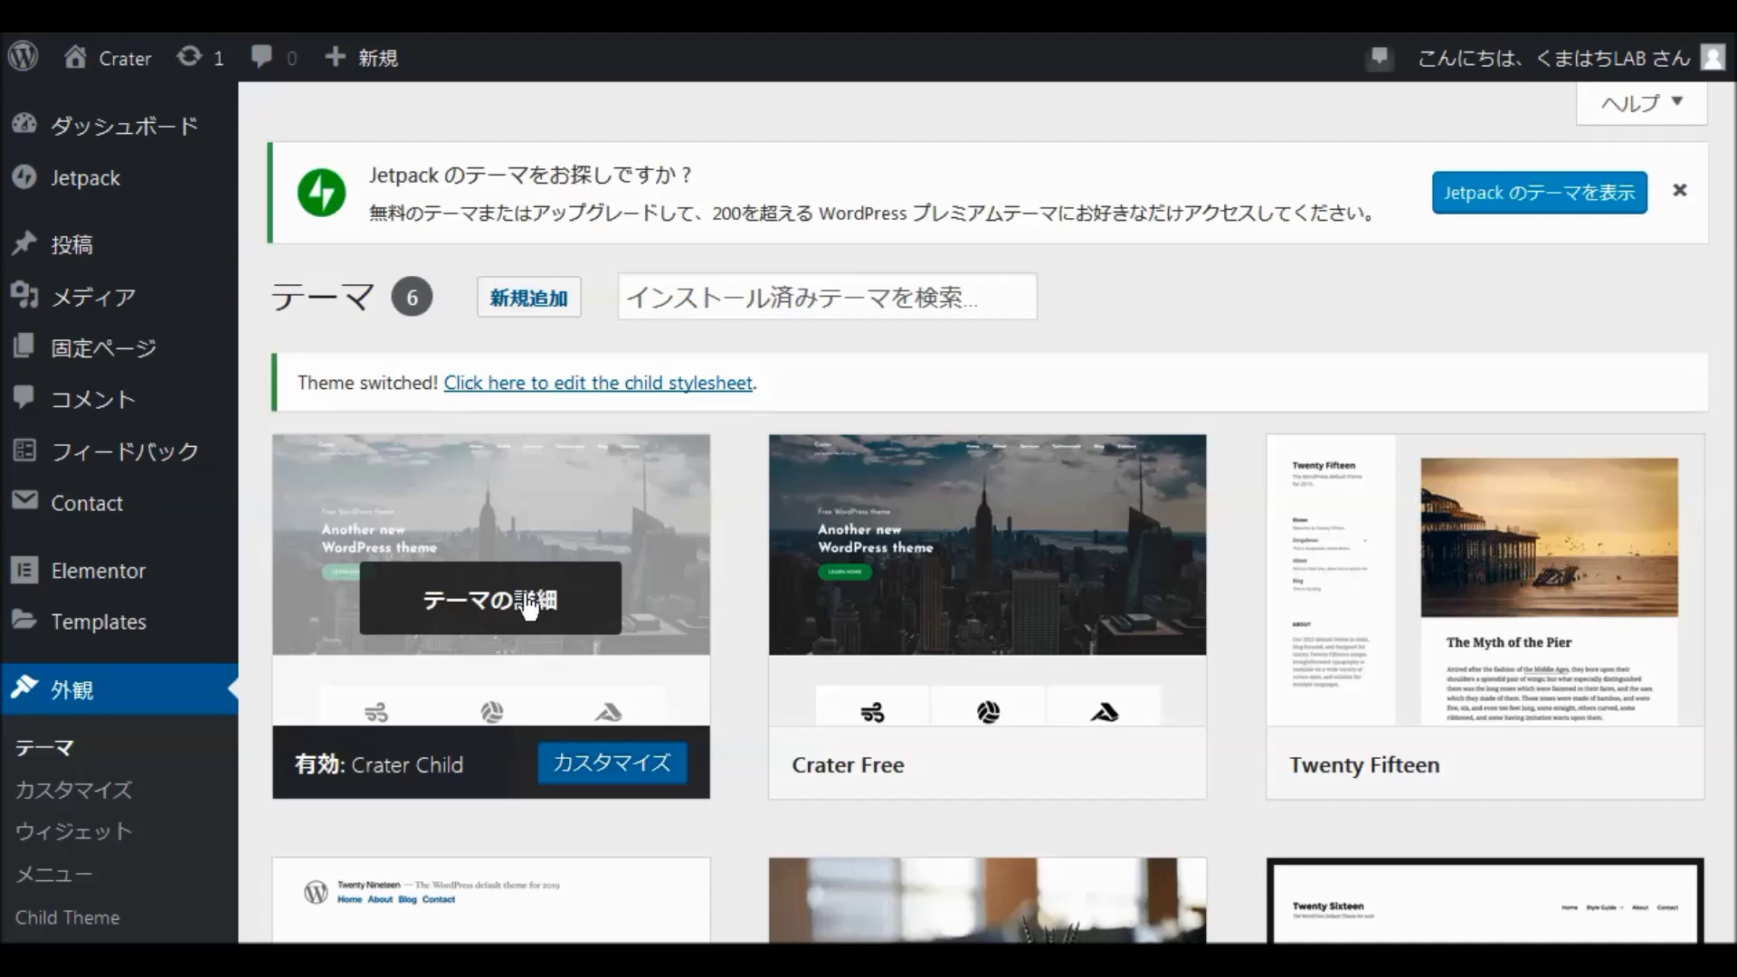
pyautogui.scroll(-5, 237, 557)
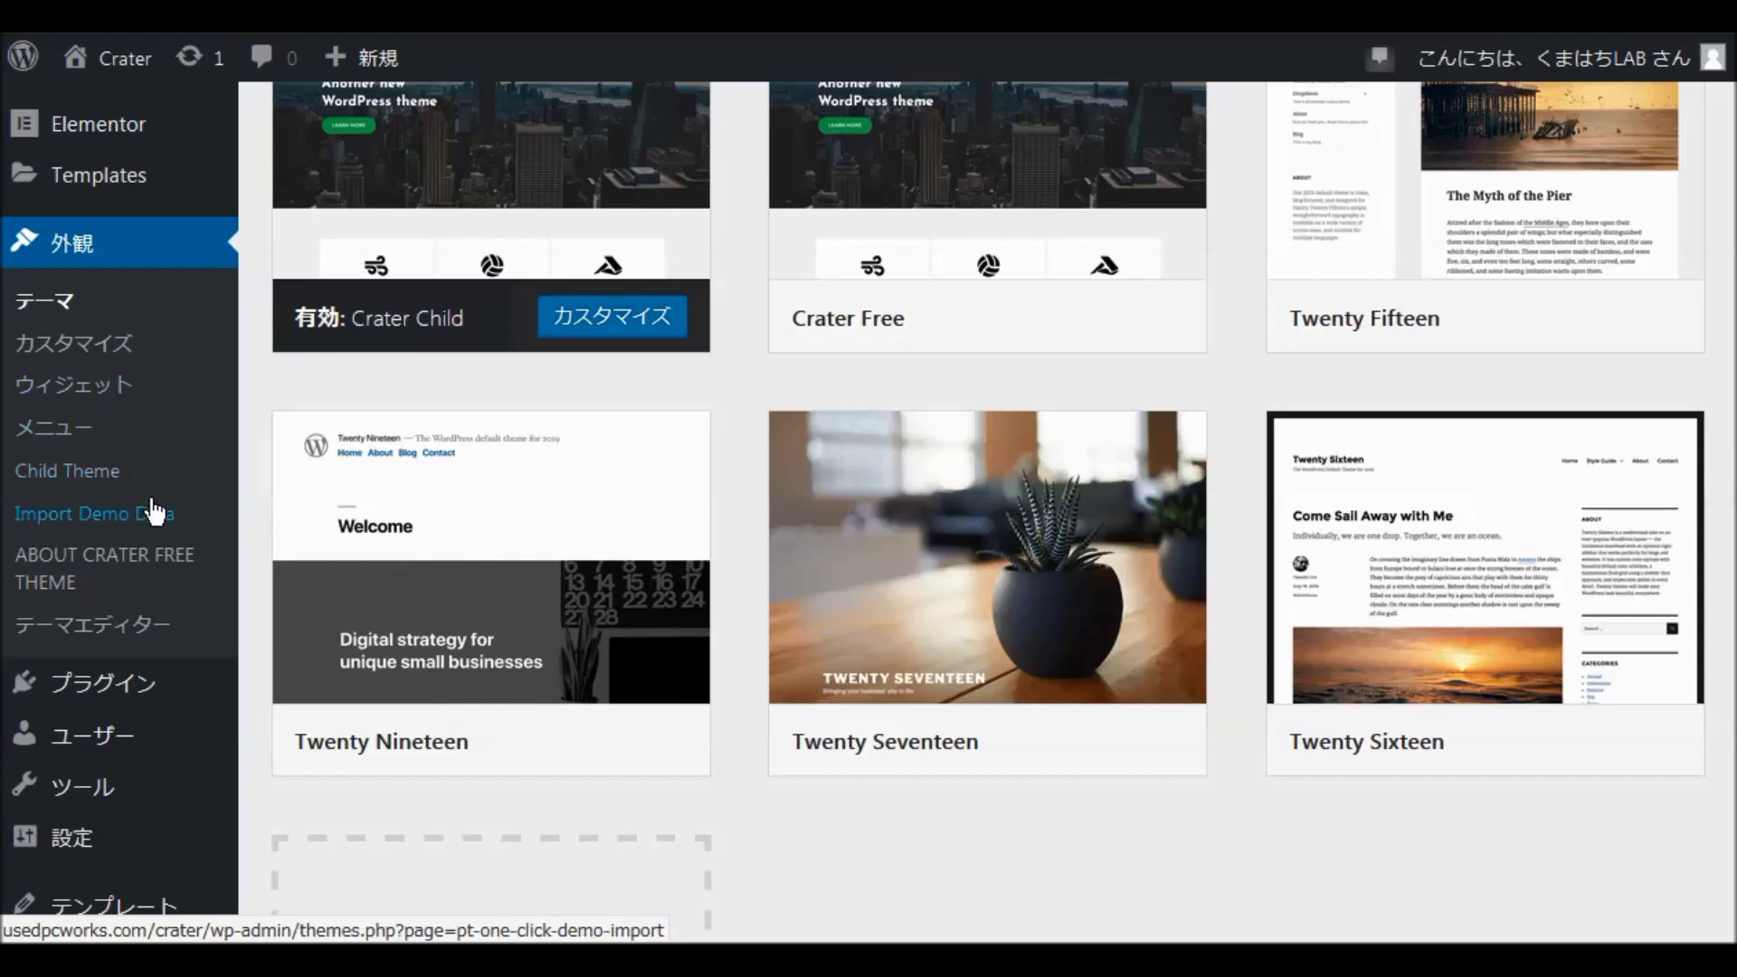
pyautogui.click(91, 387)
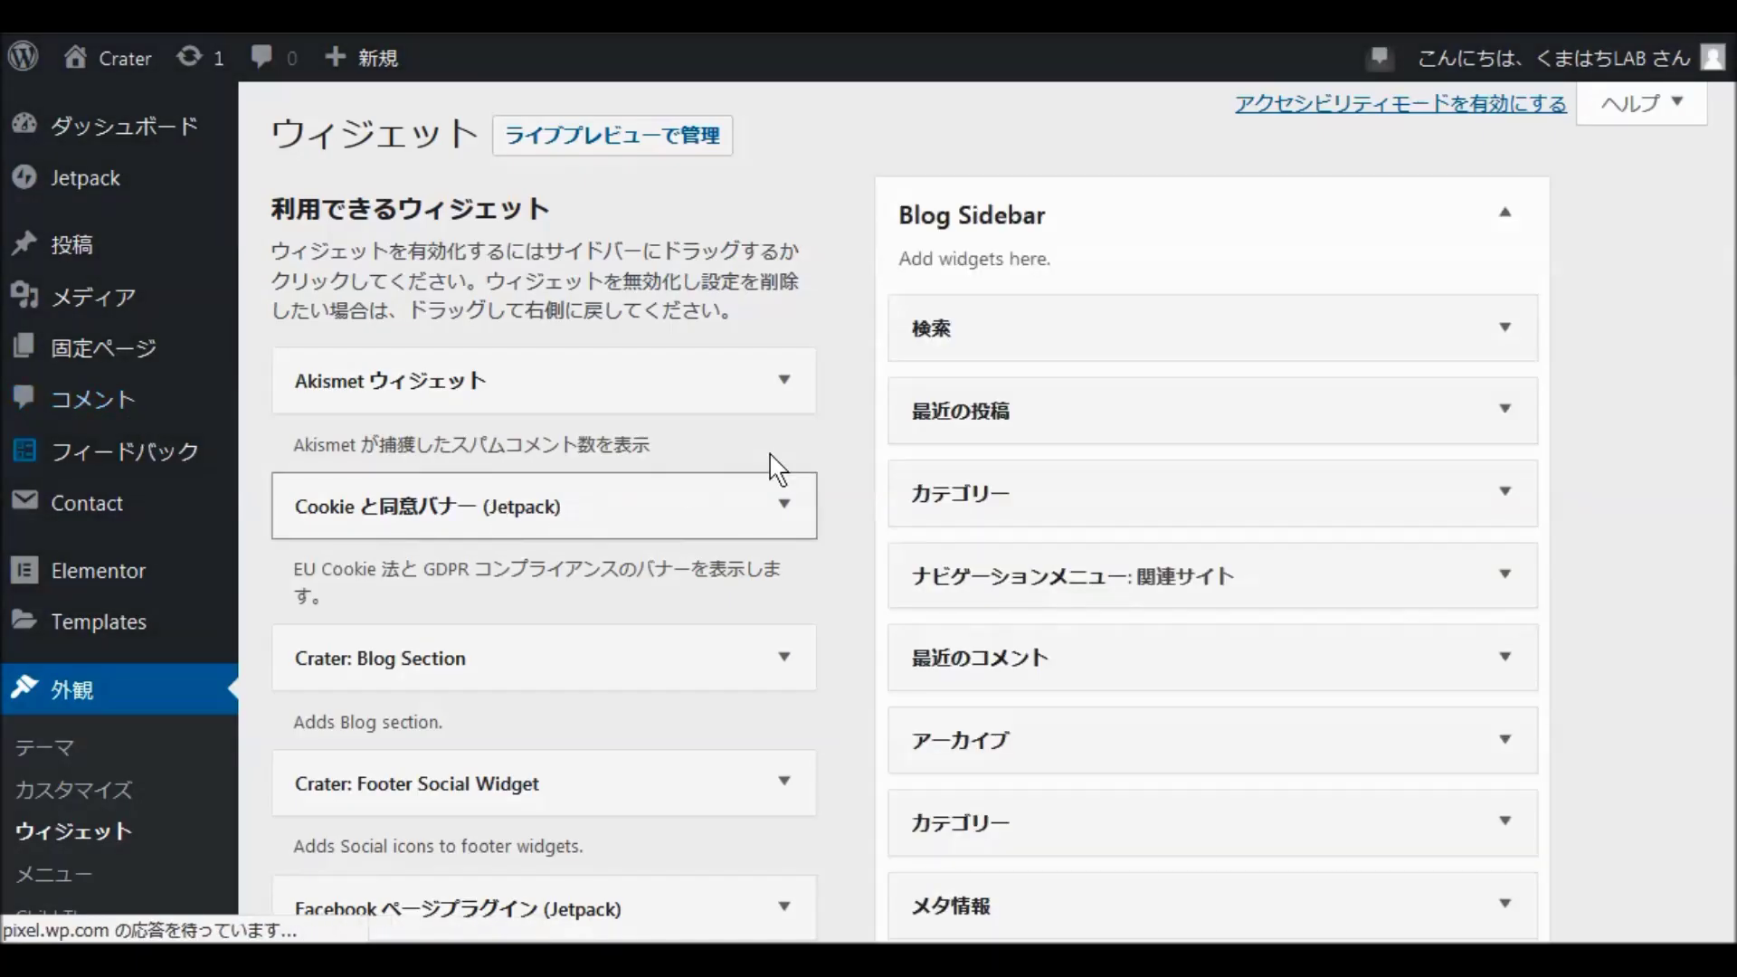
# Expand the Page Sidebar and Footer Column1 widget areas and look over the available widgets.
pyautogui.scroll(-7, 790, 464)
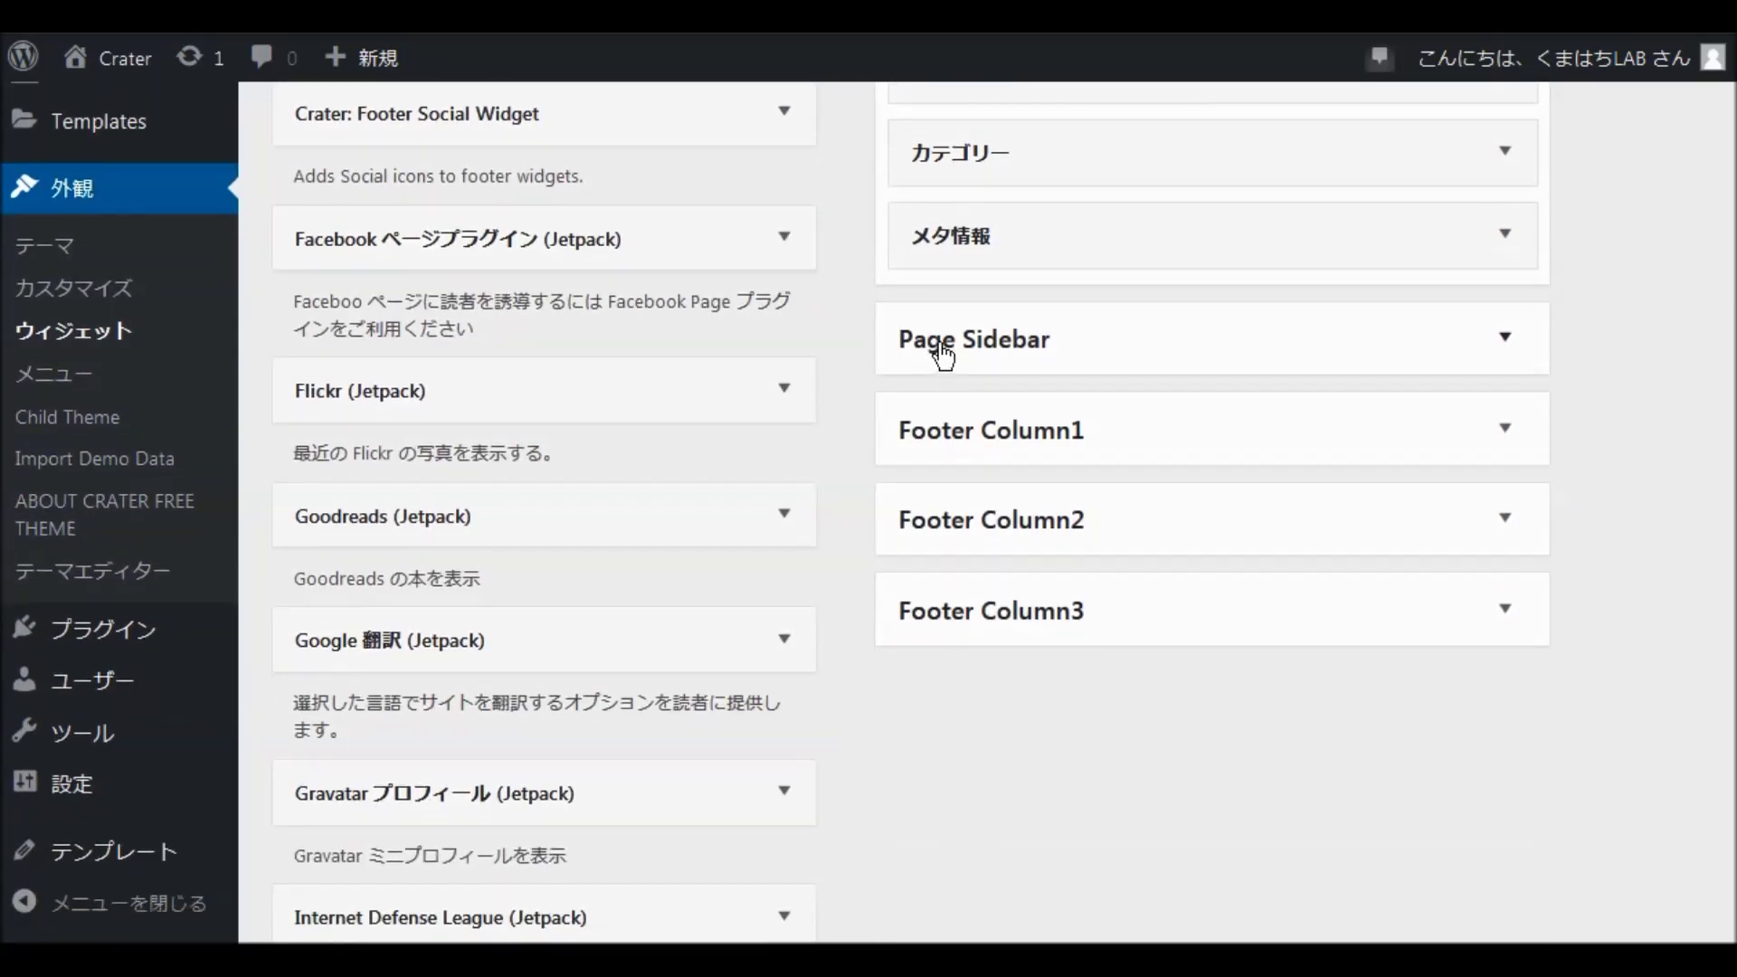
pyautogui.click(941, 356)
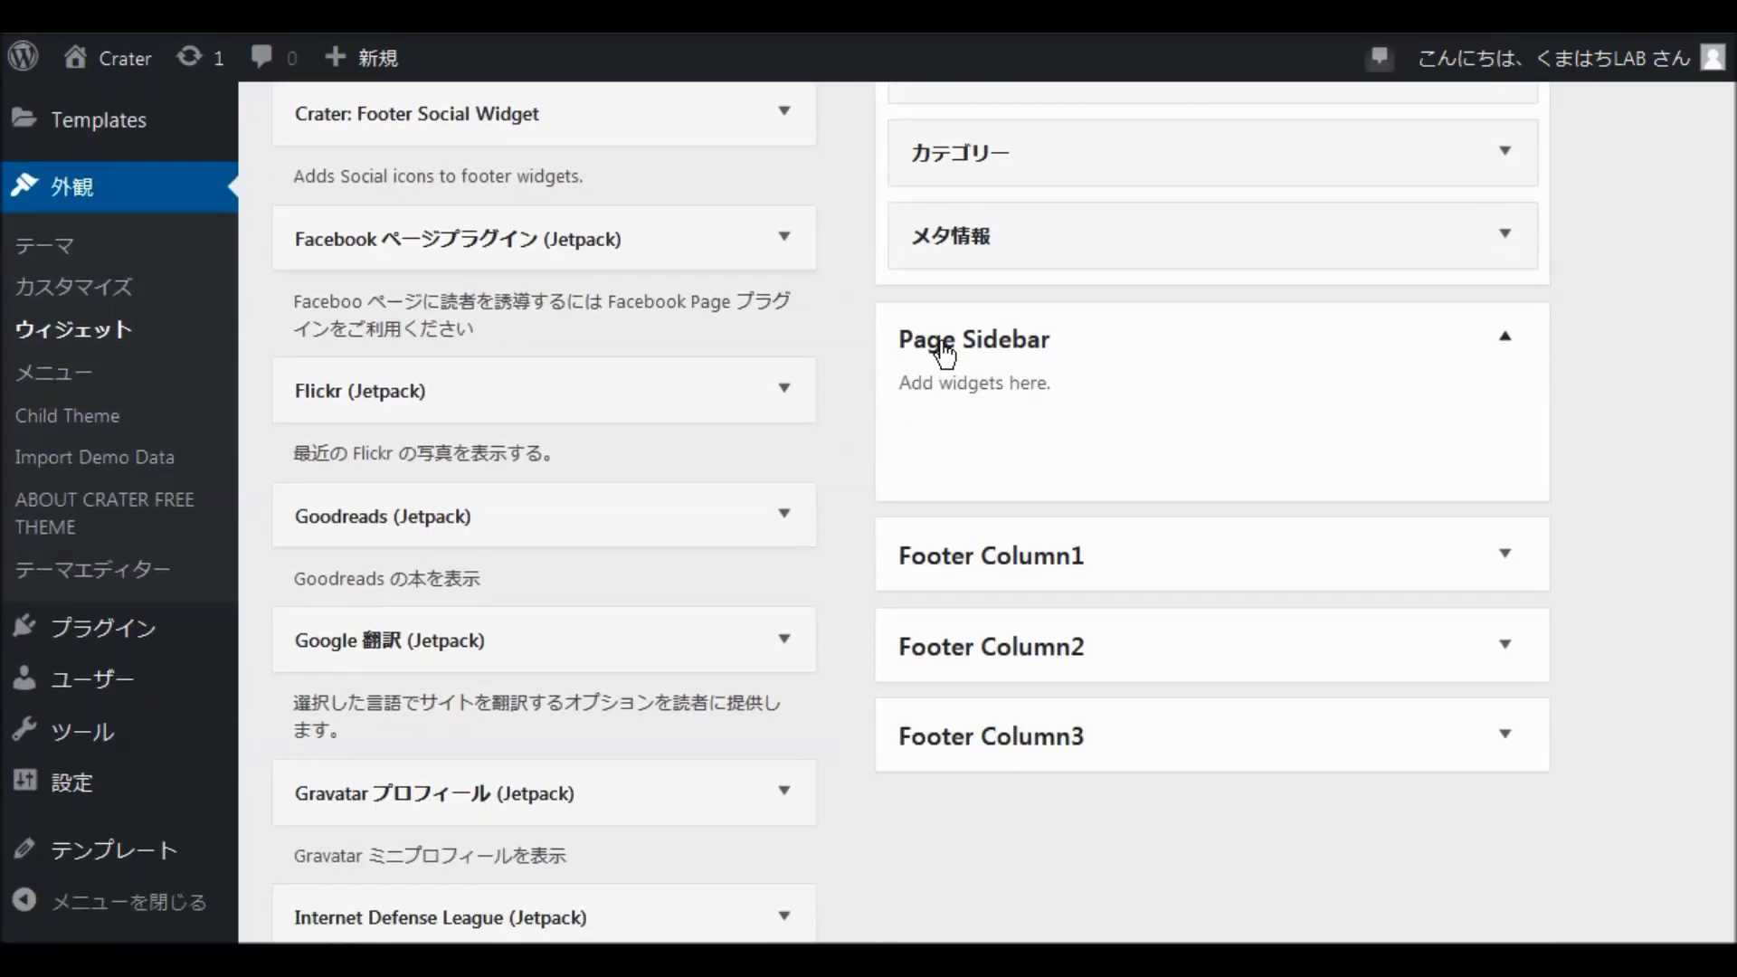
pyautogui.click(1092, 558)
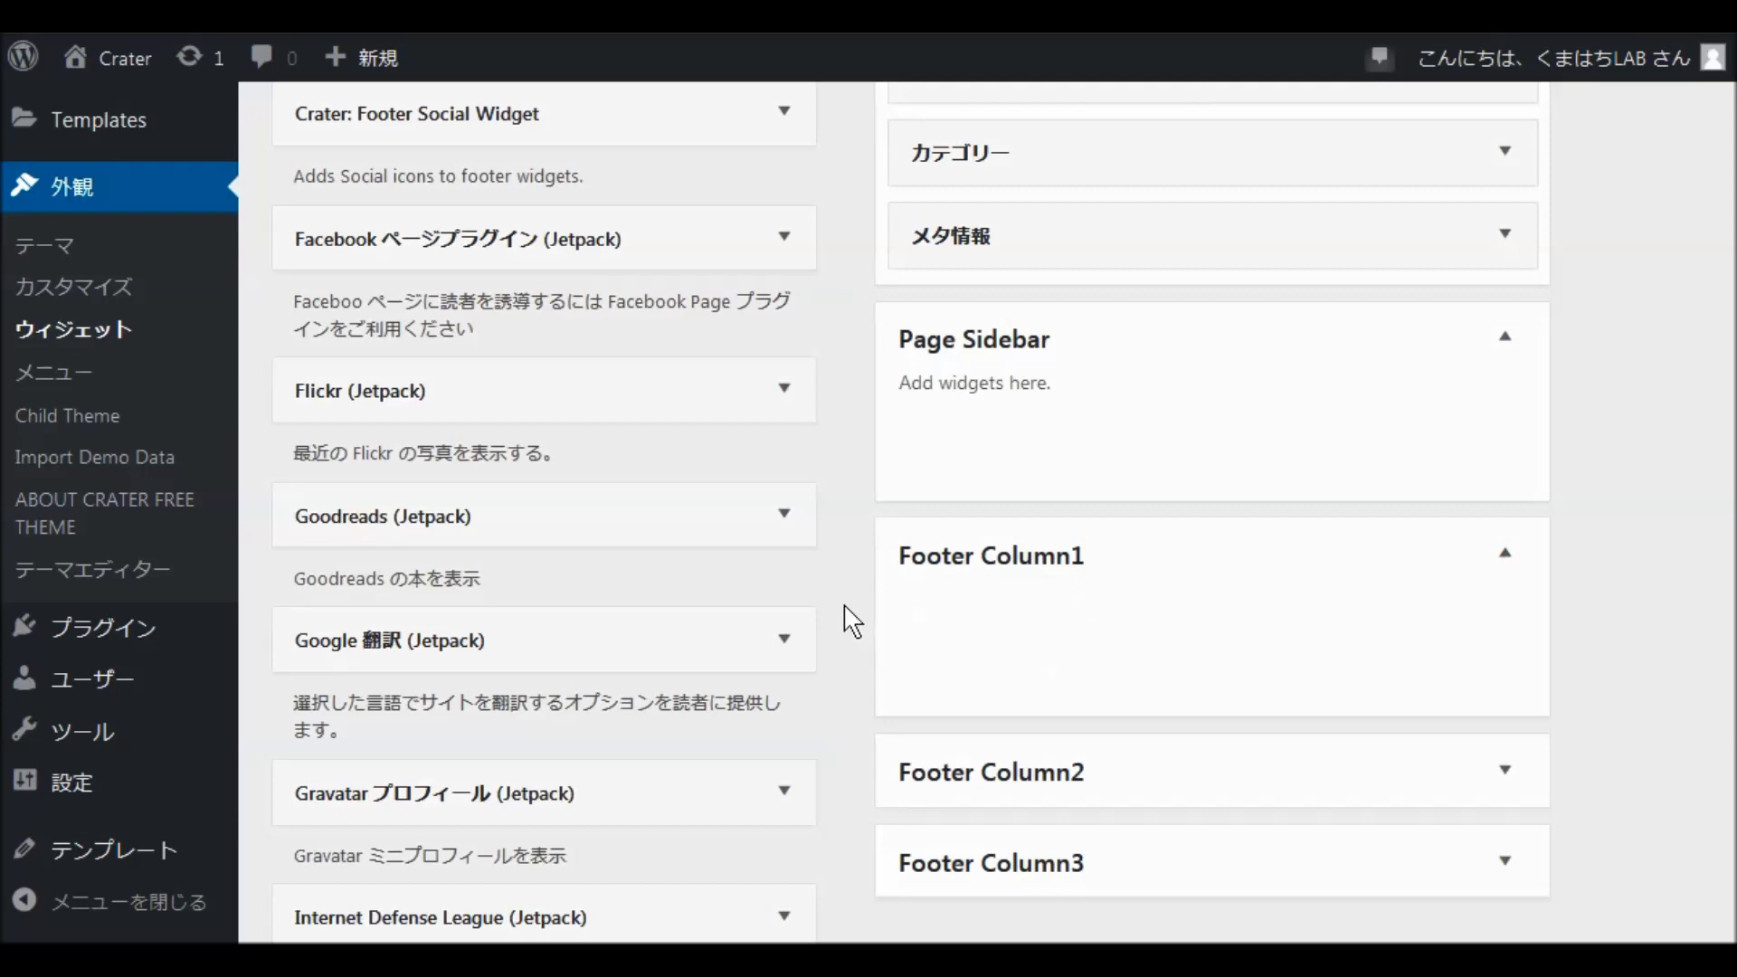
pyautogui.scroll(7, 823, 617)
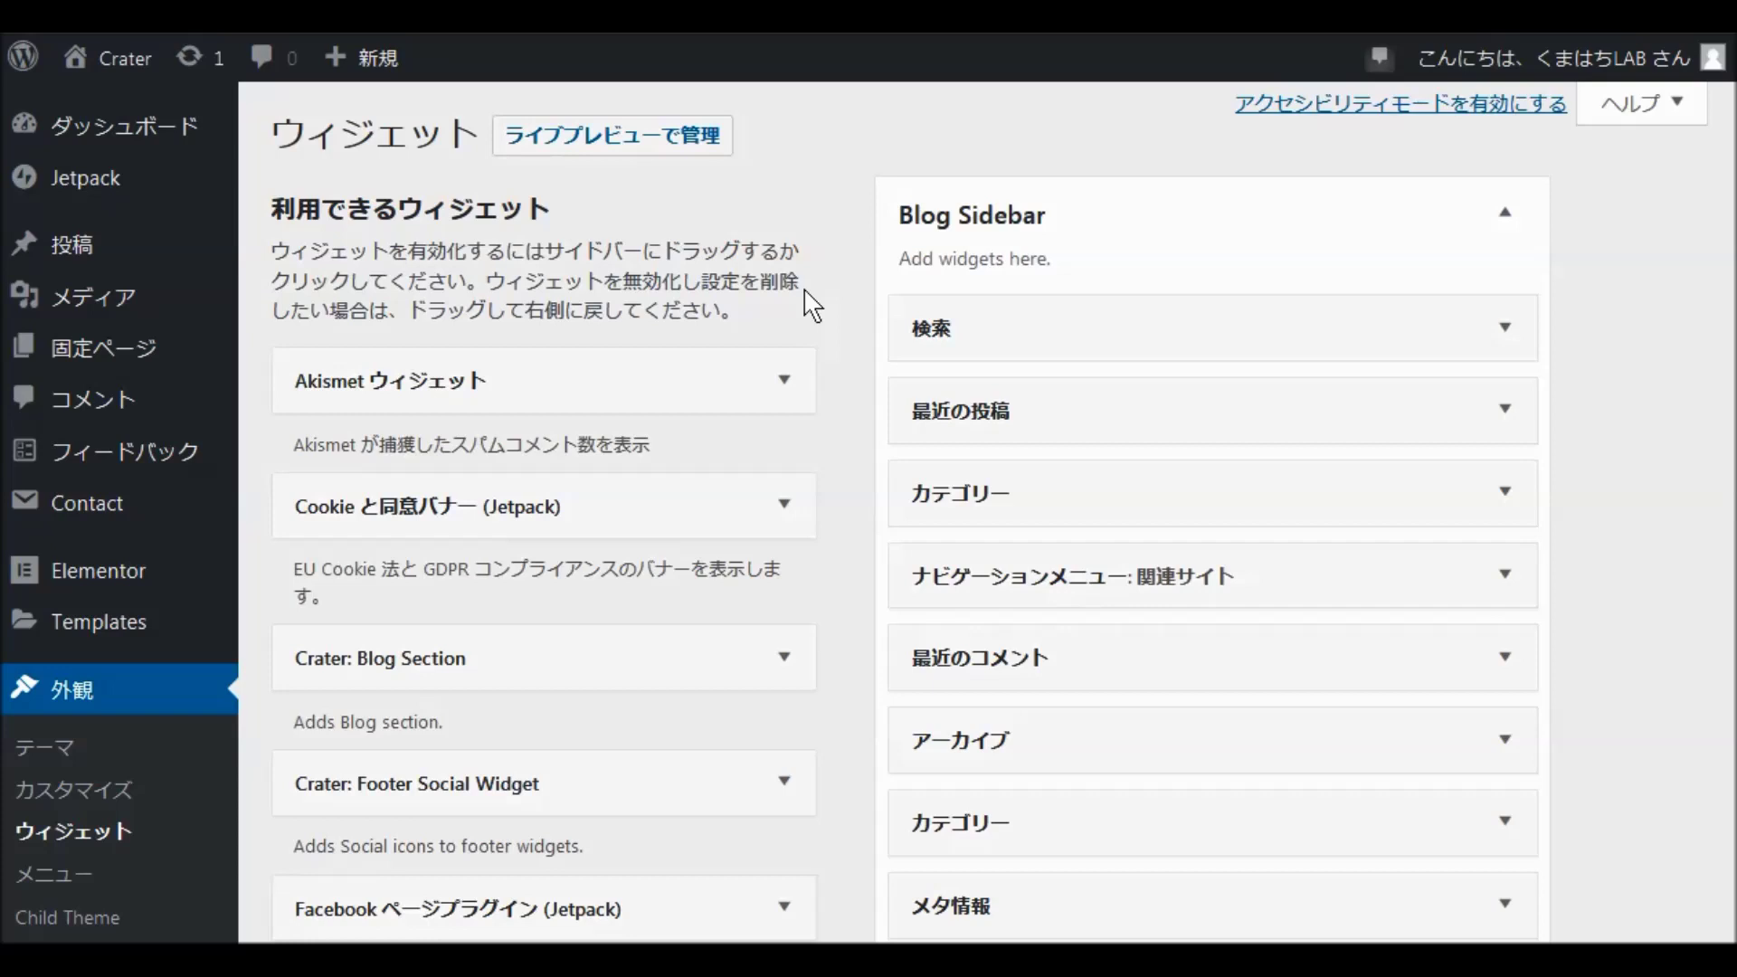
# Open the Home page from the list of fixed pages and load it in the Elementor editor.
pyautogui.moveTo(60, 355)
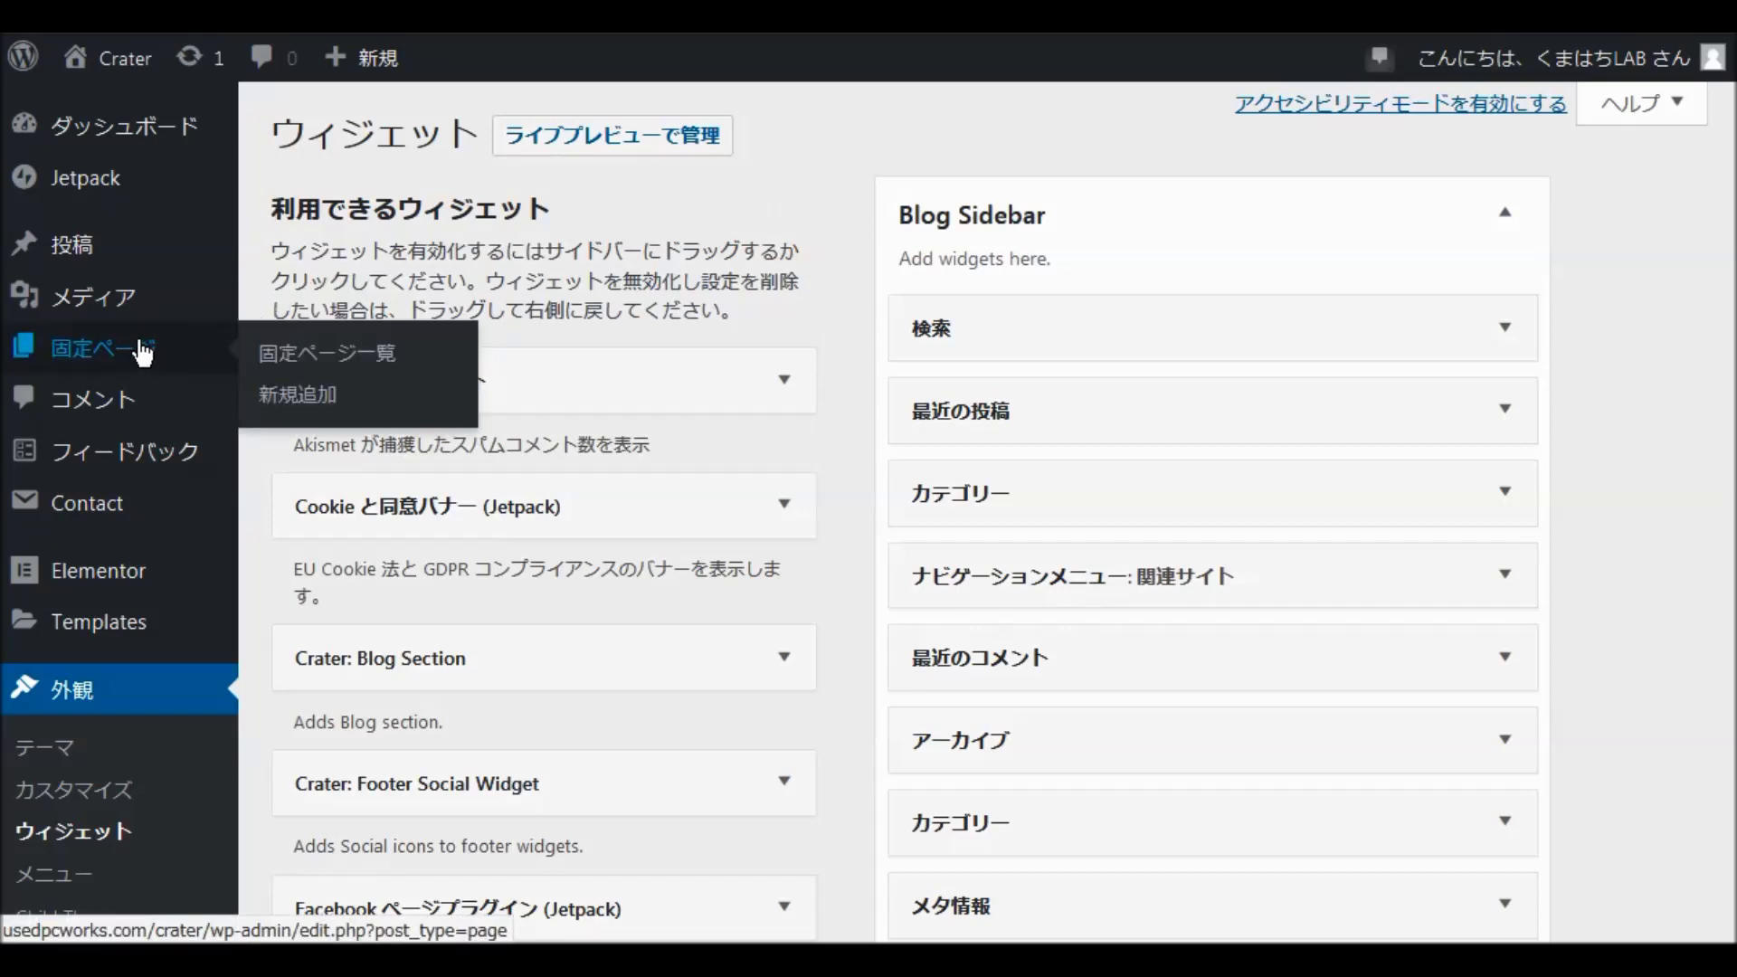
pyautogui.click(143, 353)
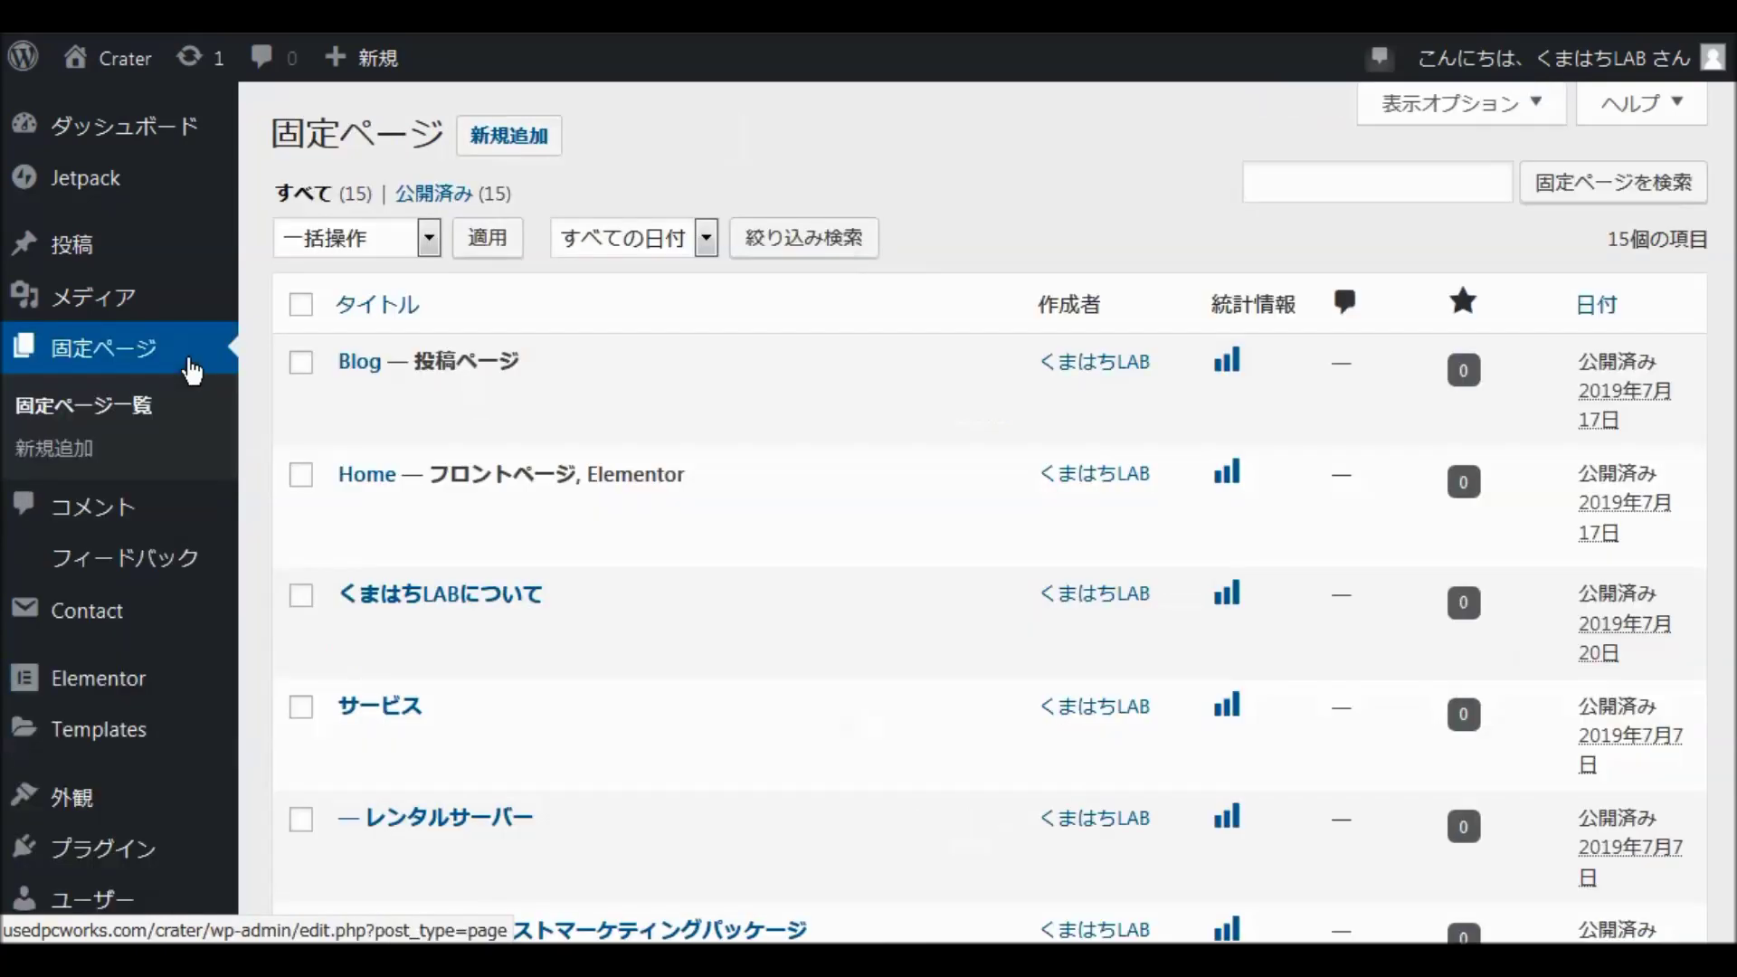
pyautogui.moveTo(312, 493)
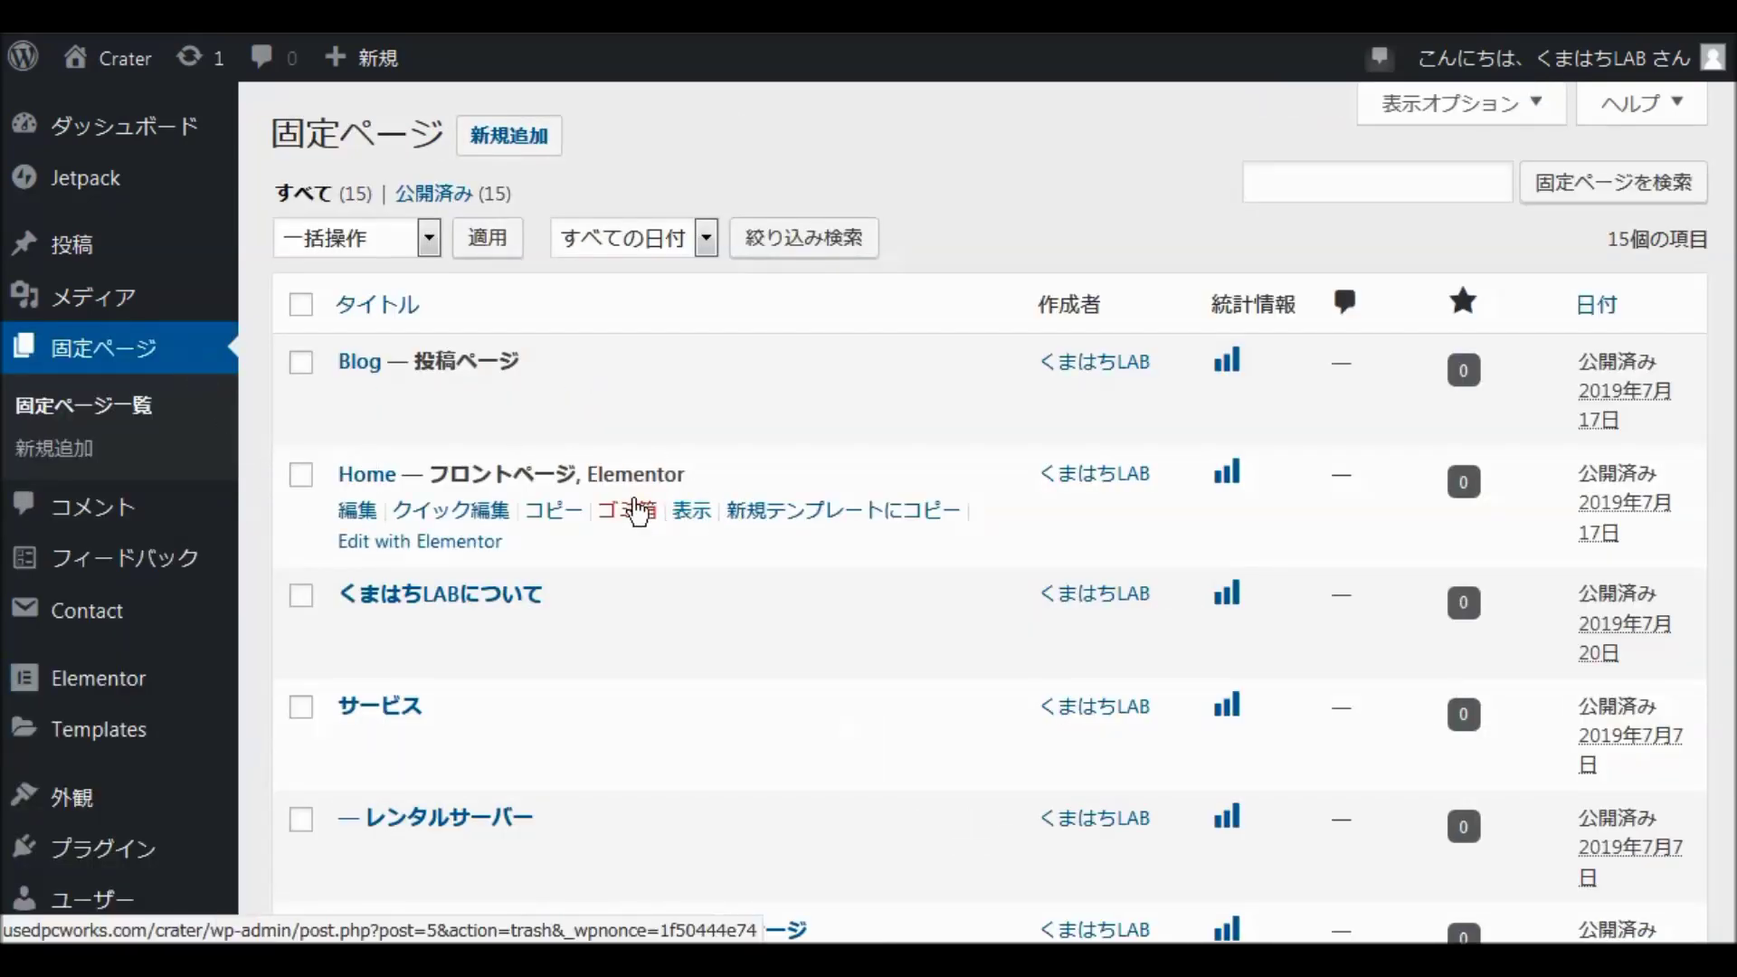
pyautogui.click(365, 489)
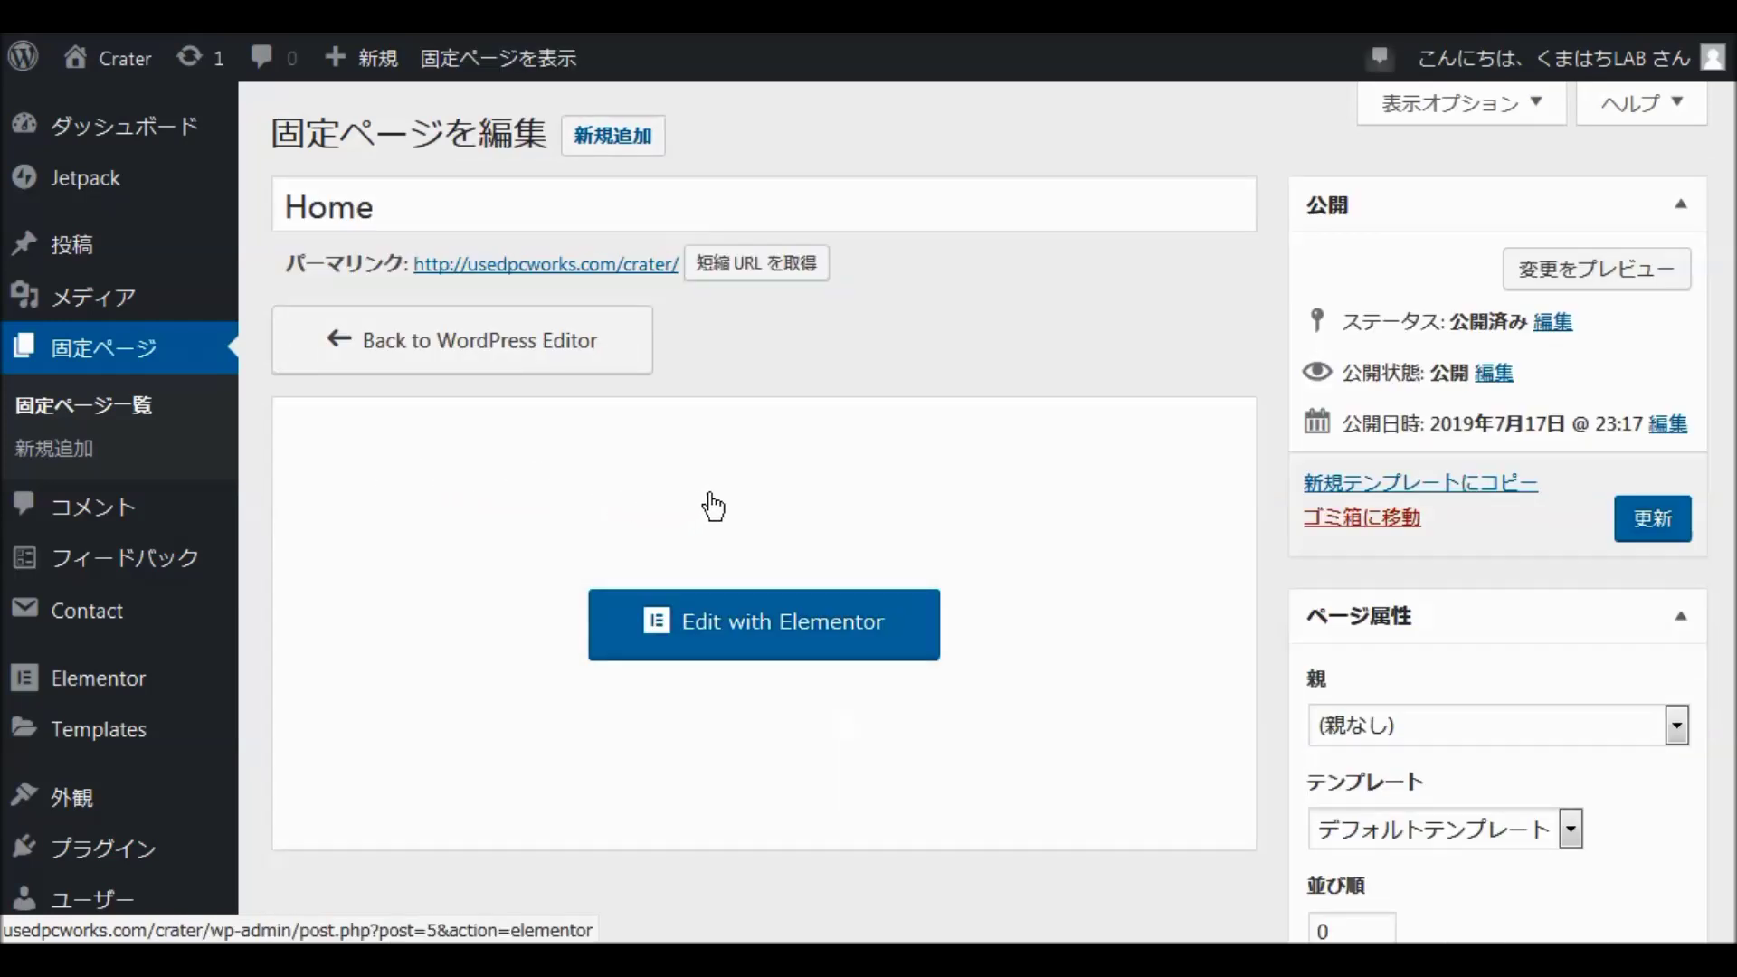
pyautogui.click(764, 641)
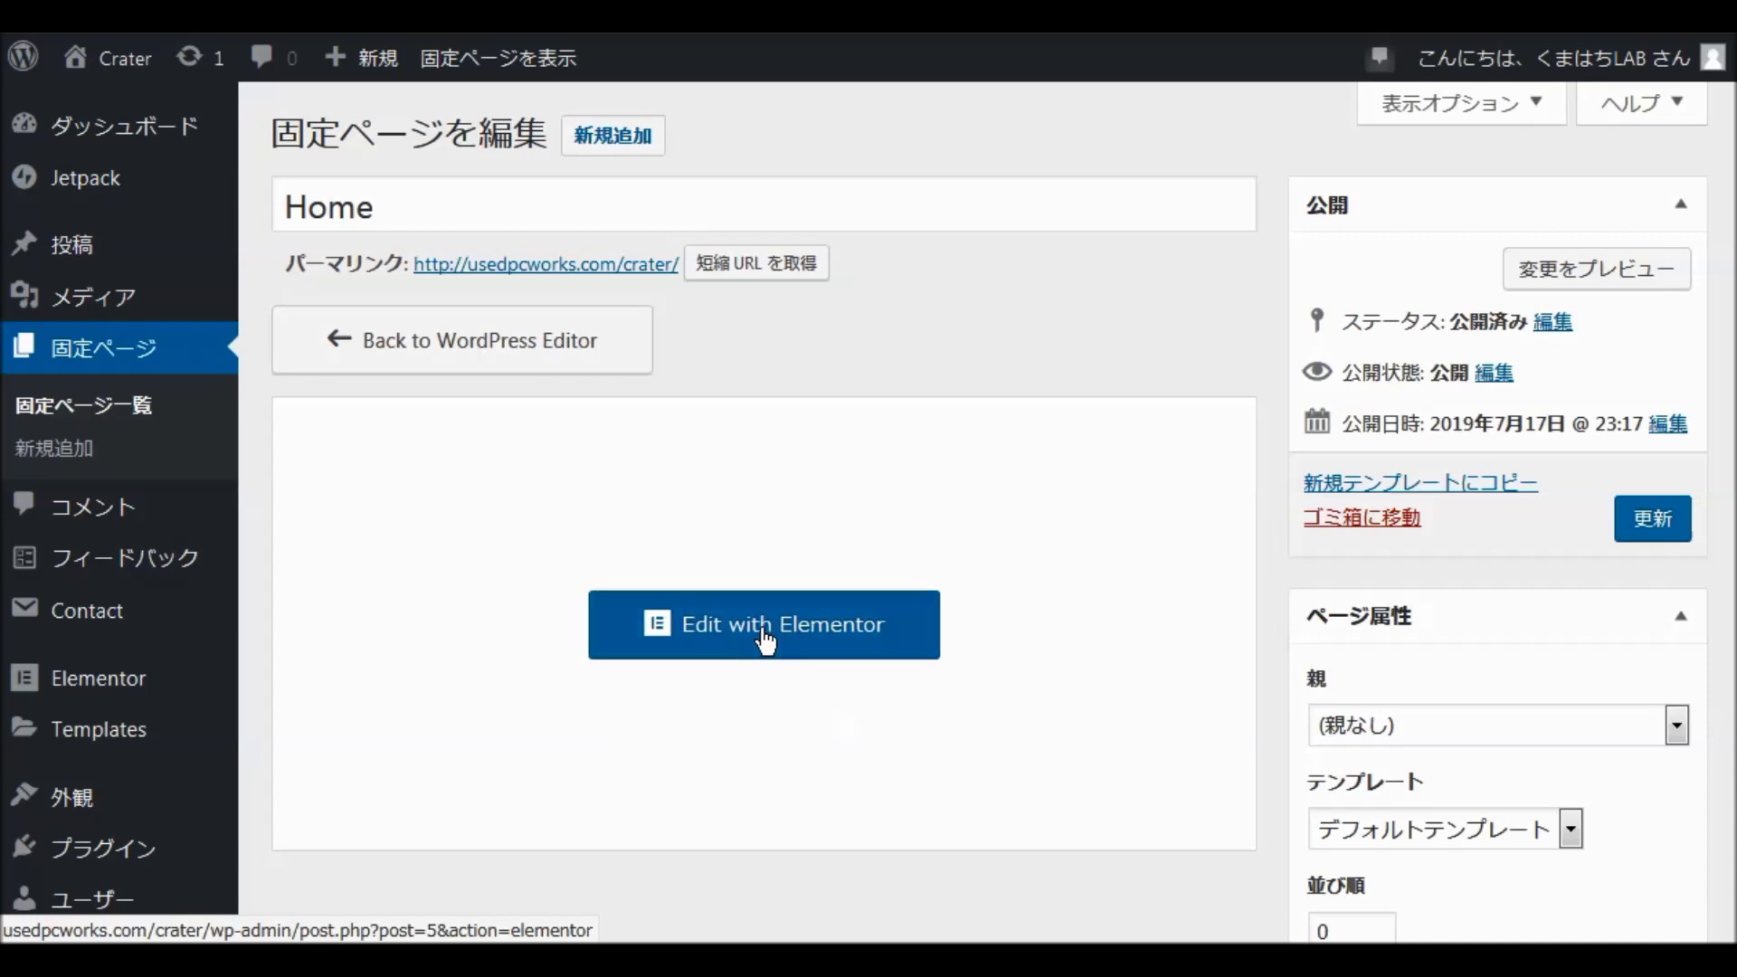
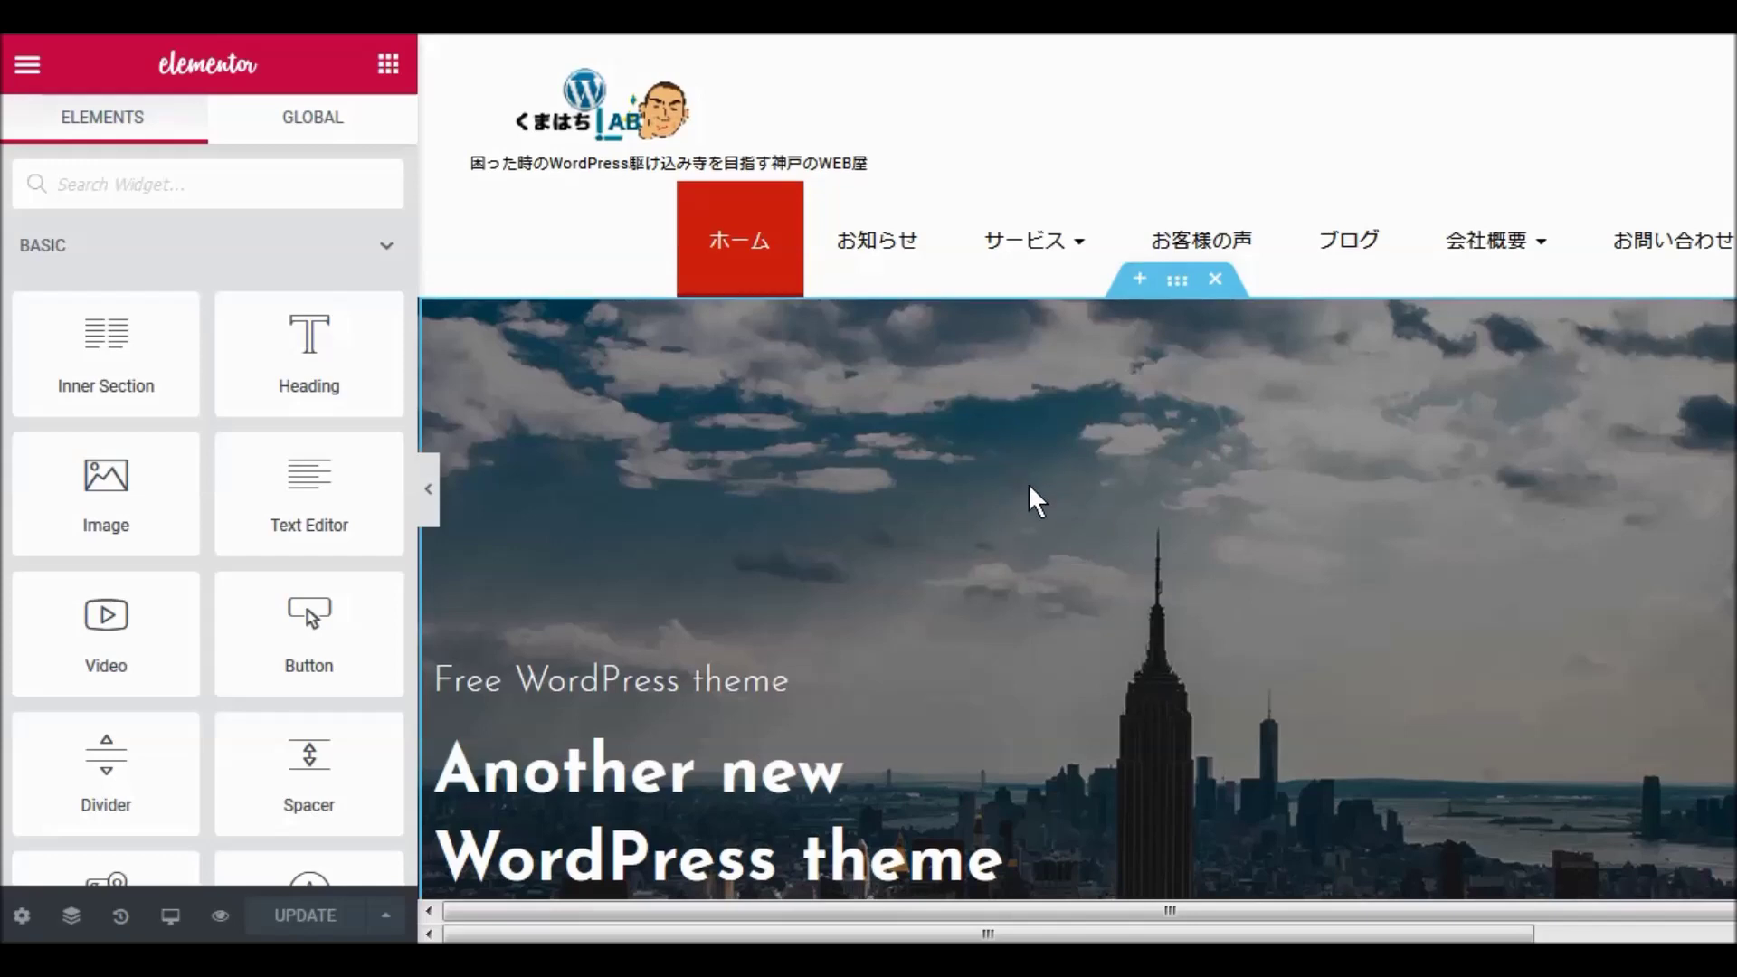
# Replace the LEARN MORE text of the hero section's button with 詳 細.
pyautogui.scroll(-5, 1029, 491)
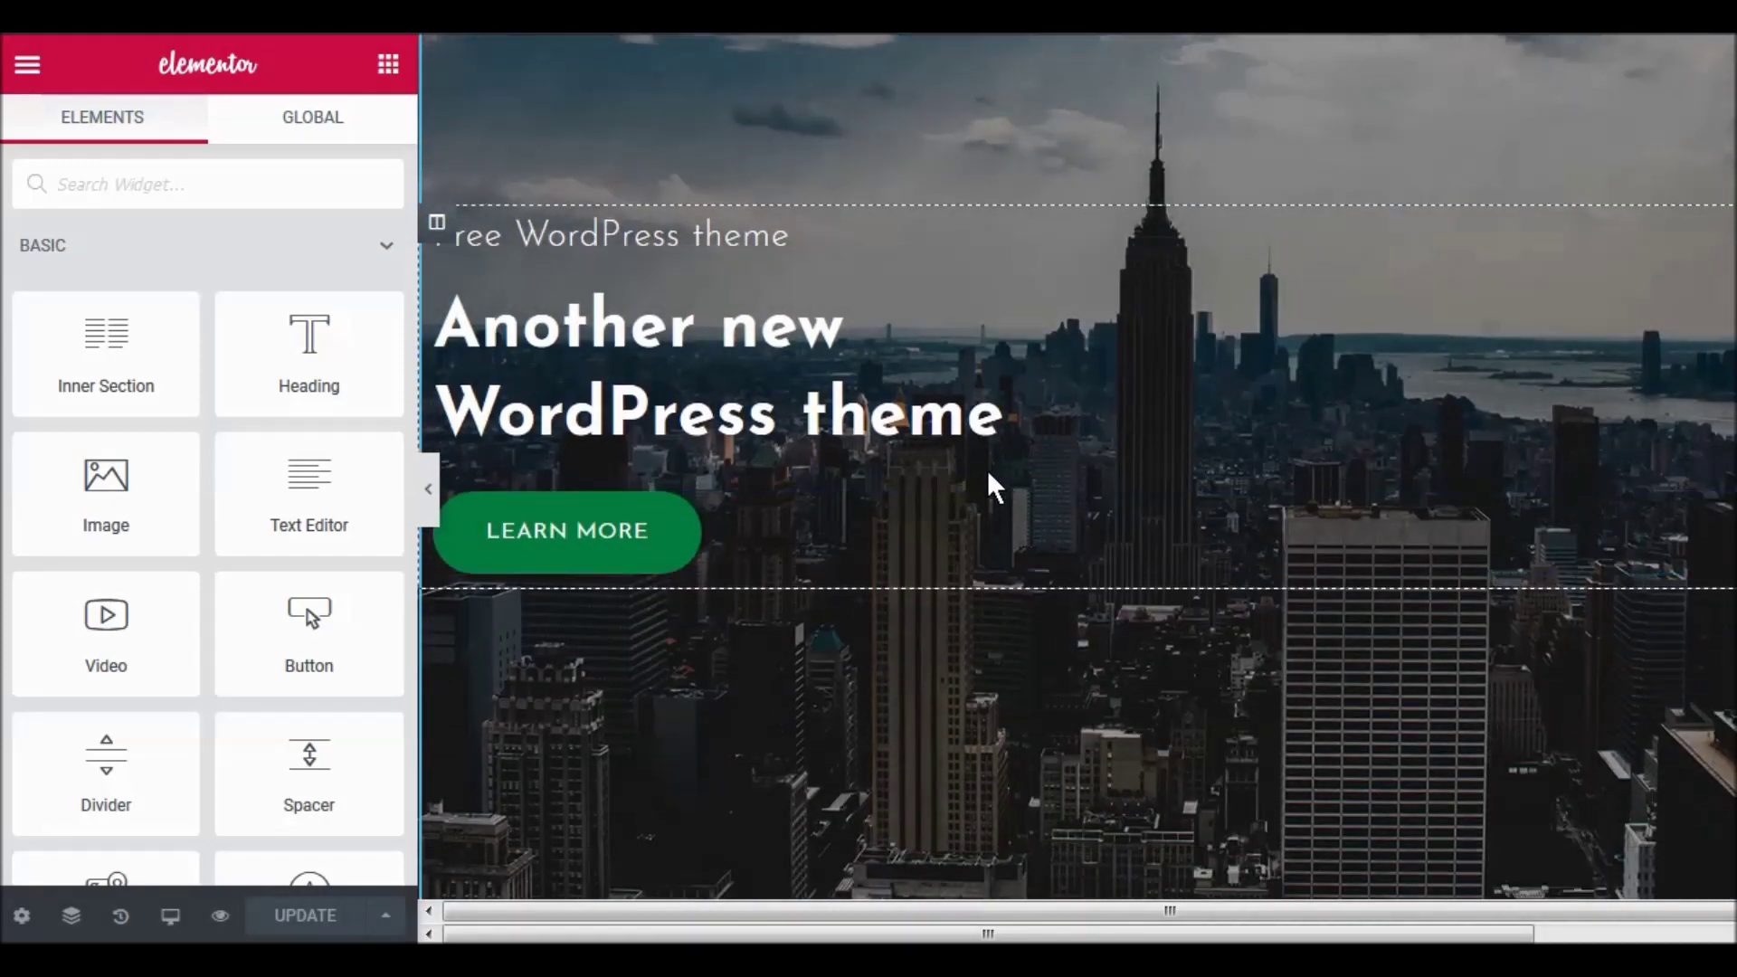
pyautogui.click(600, 537)
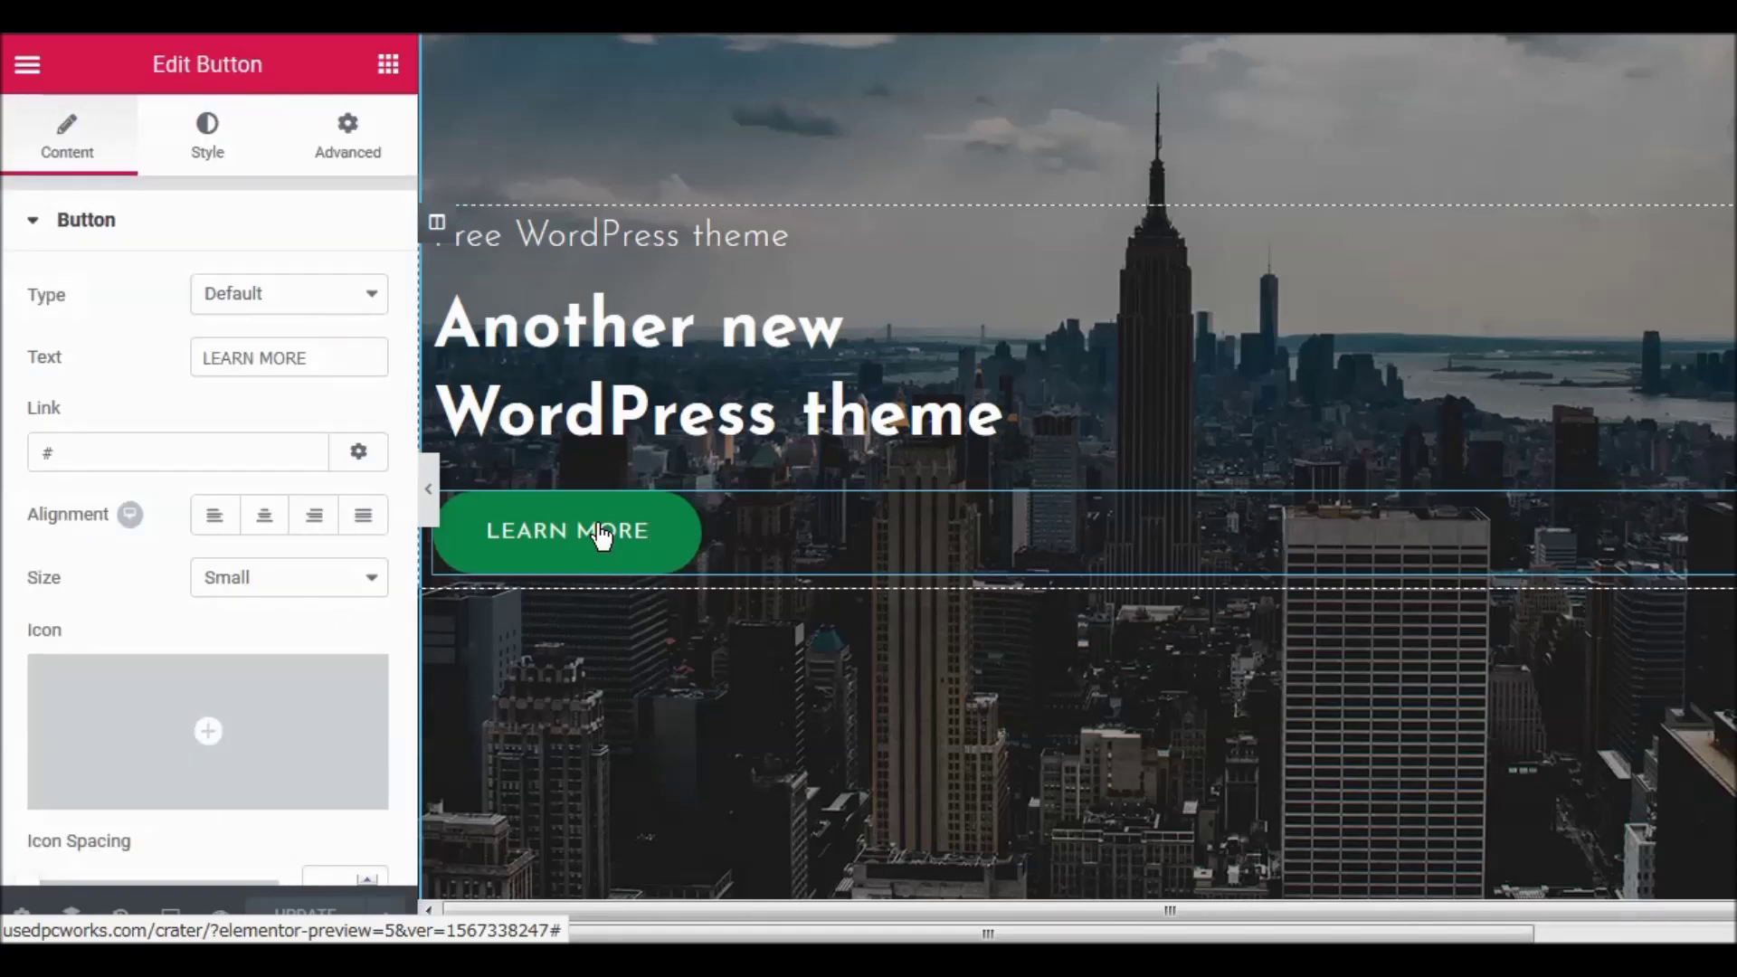
pyautogui.click(311, 357)
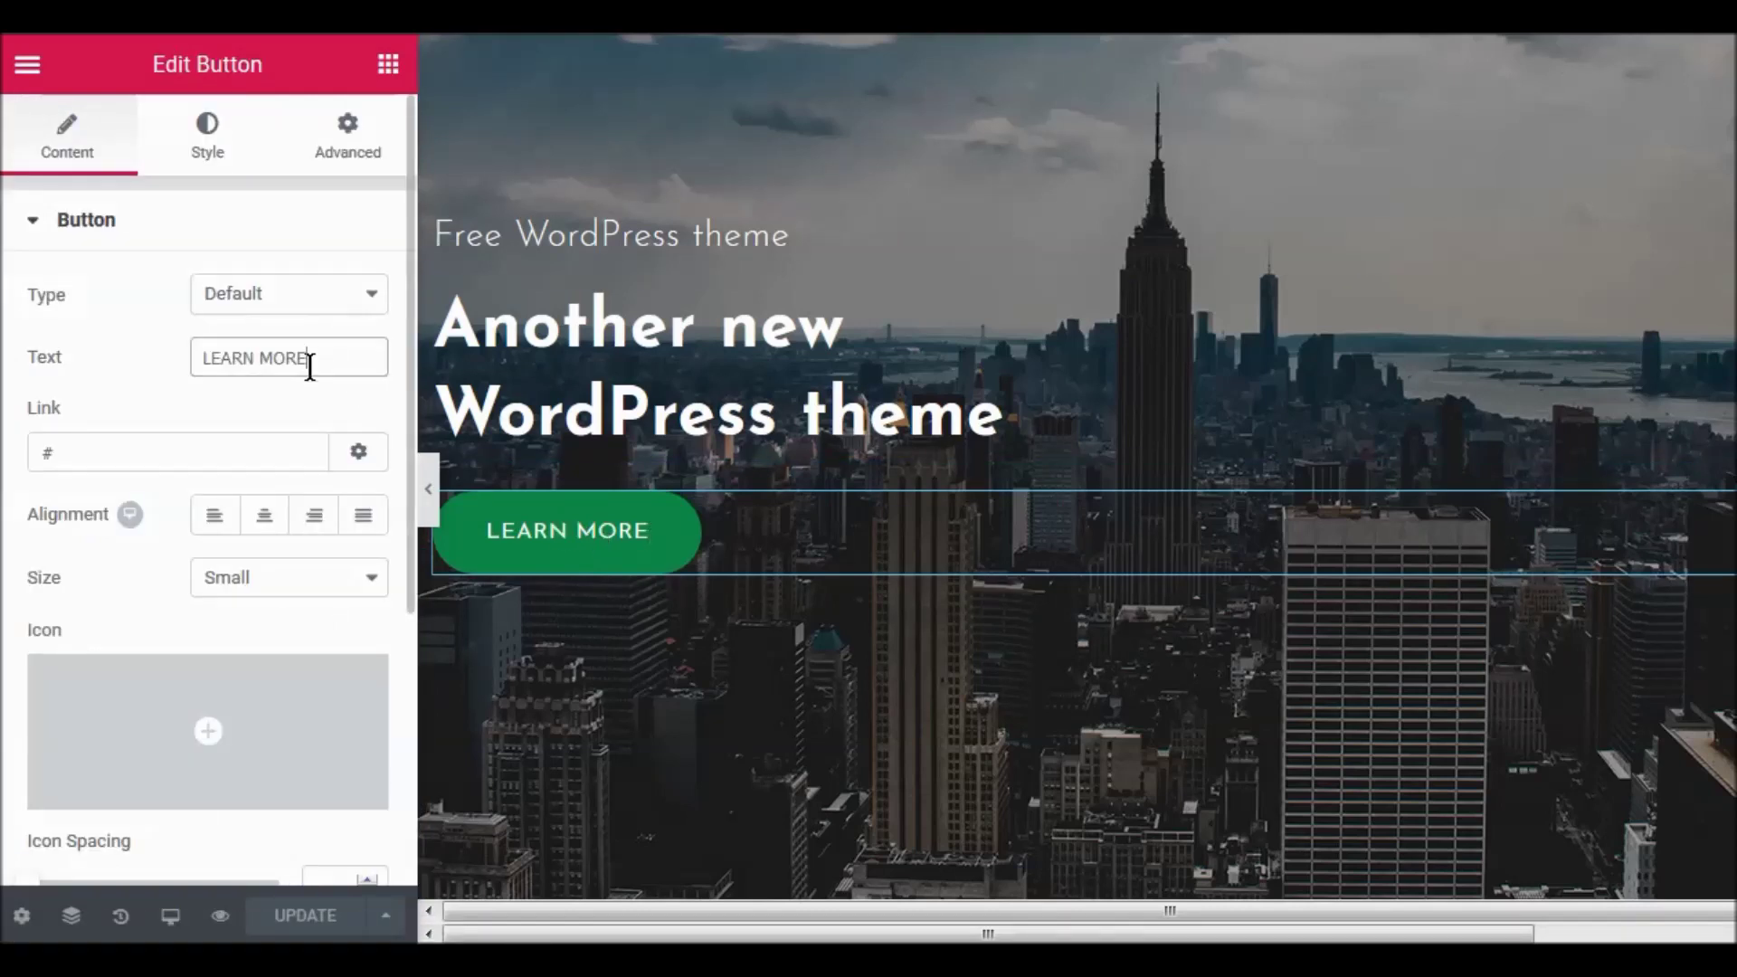
pyautogui.press('BackSpace')
pyautogui.press('BackSpace')
pyautogui.press('BackSpace')
pyautogui.press('BackSpace')
pyautogui.press('BackSpace')
pyautogui.press('BackSpace')
pyautogui.press('BackSpace')
pyautogui.press('BackSpace')
pyautogui.press('BackSpace')
pyautogui.press('BackSpace')
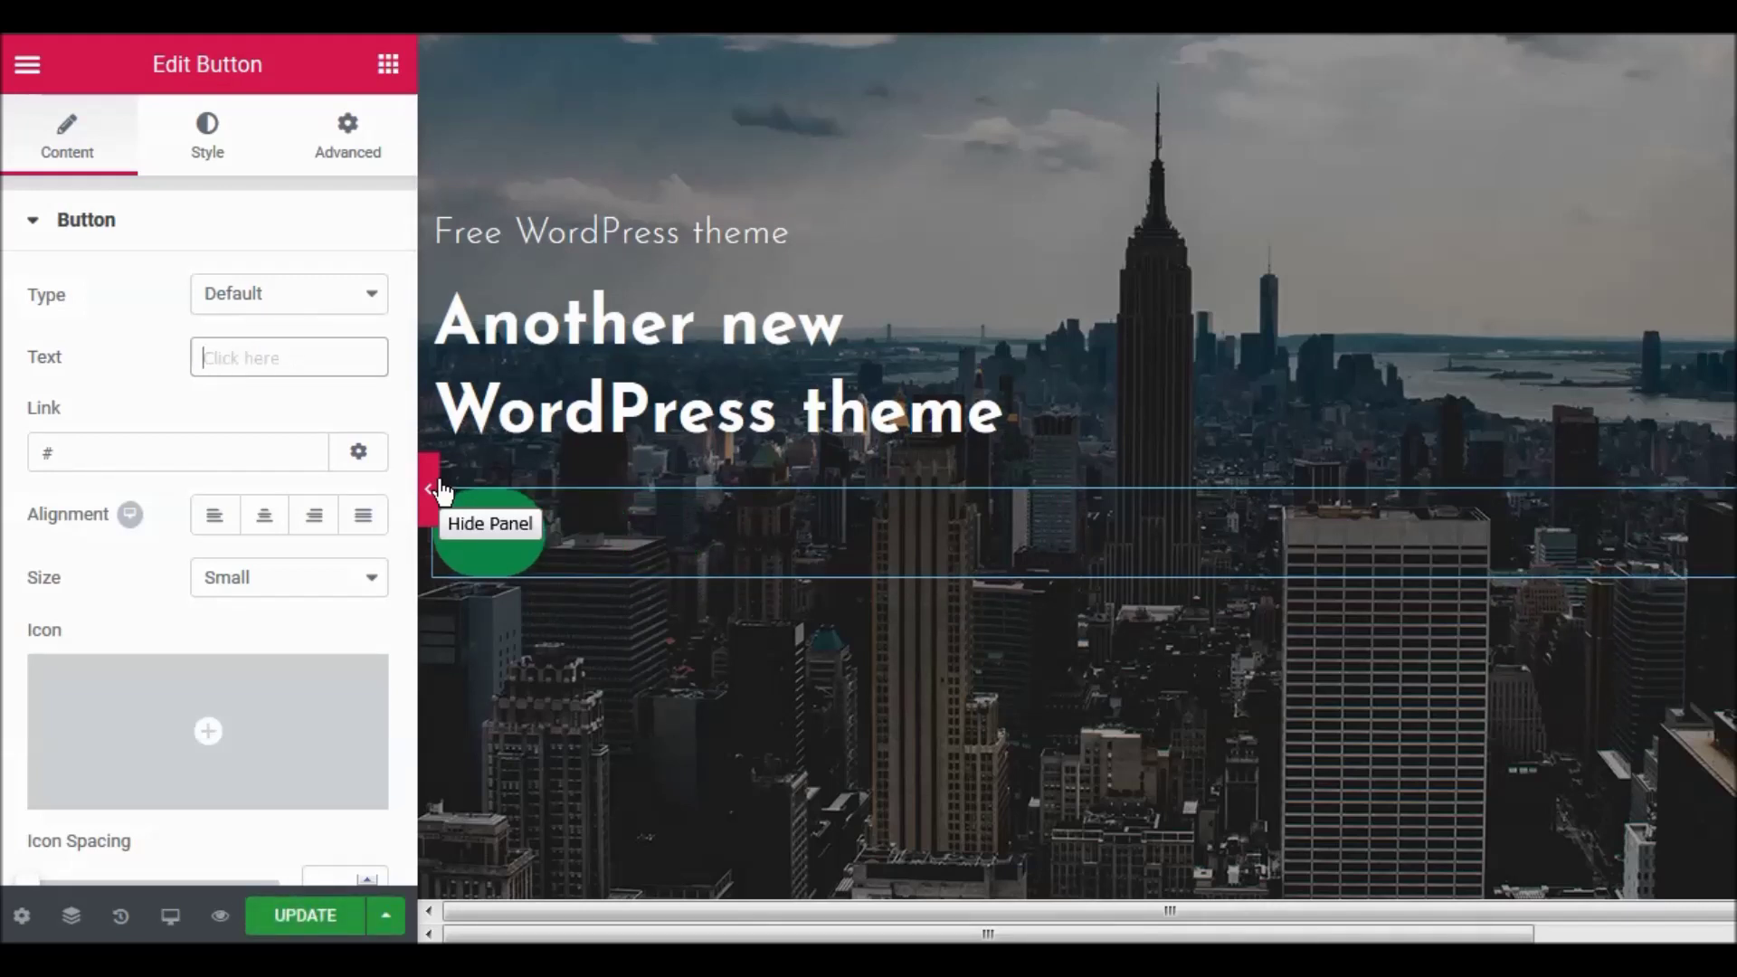
pyautogui.write('sho')
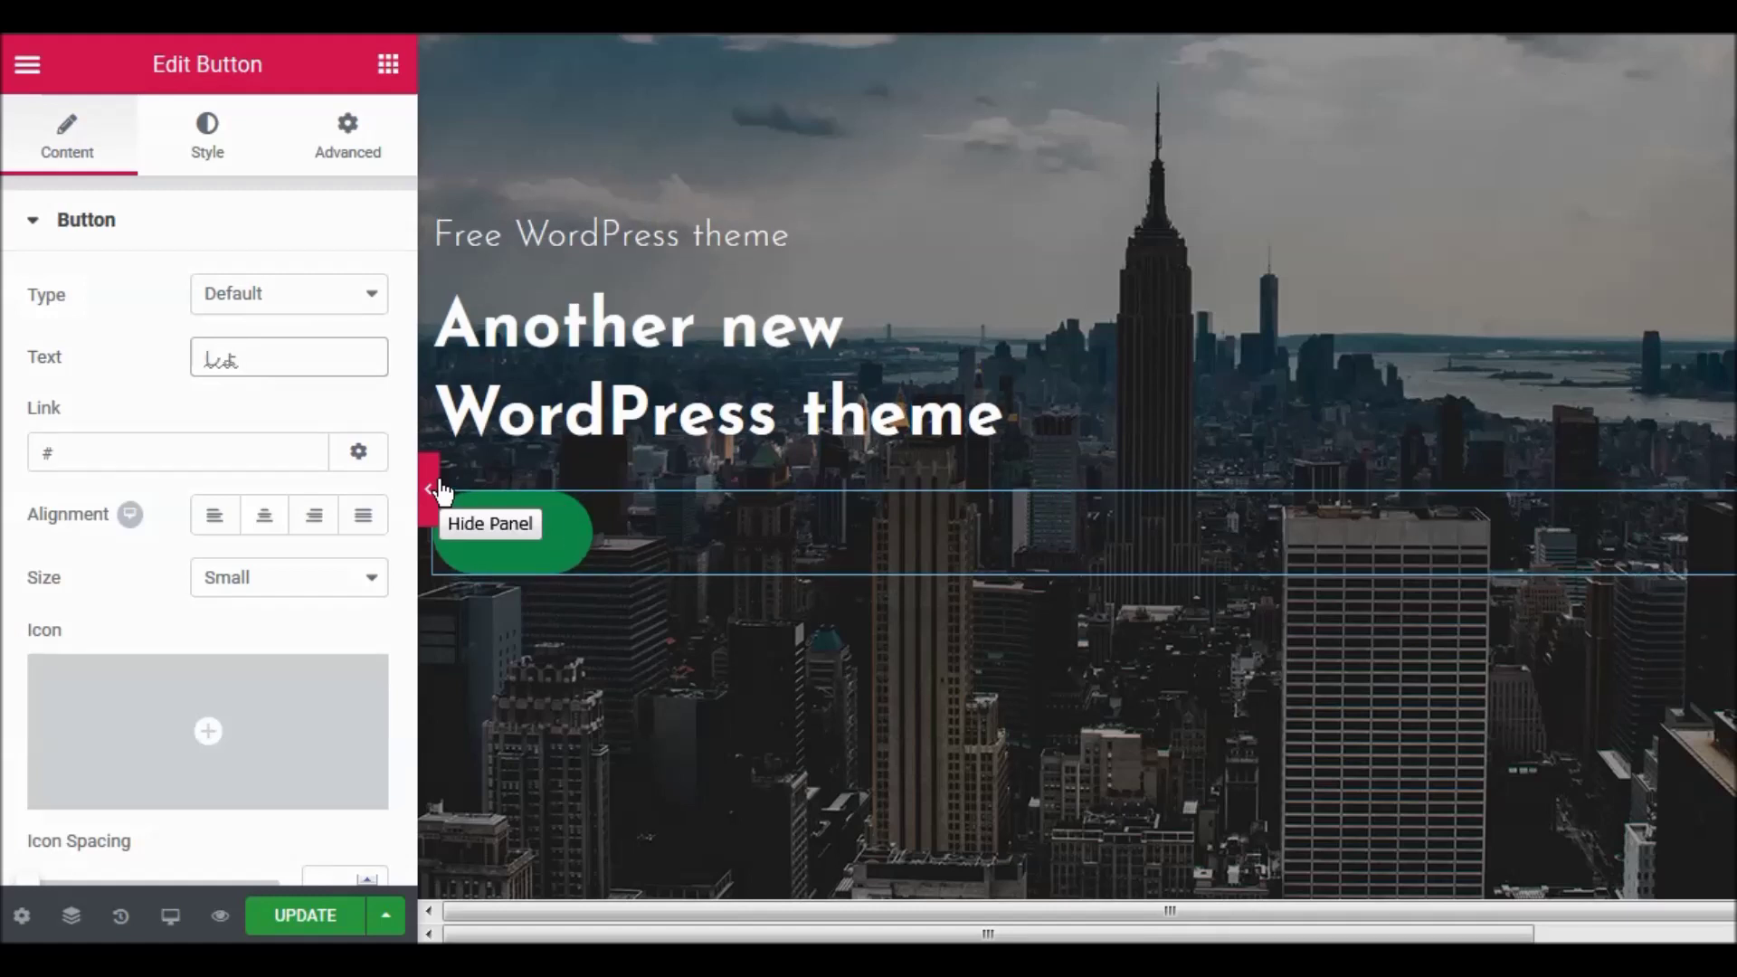
pyautogui.write('usai')
pyautogui.press('space')
pyautogui.press('Return')
pyautogui.press('Left')
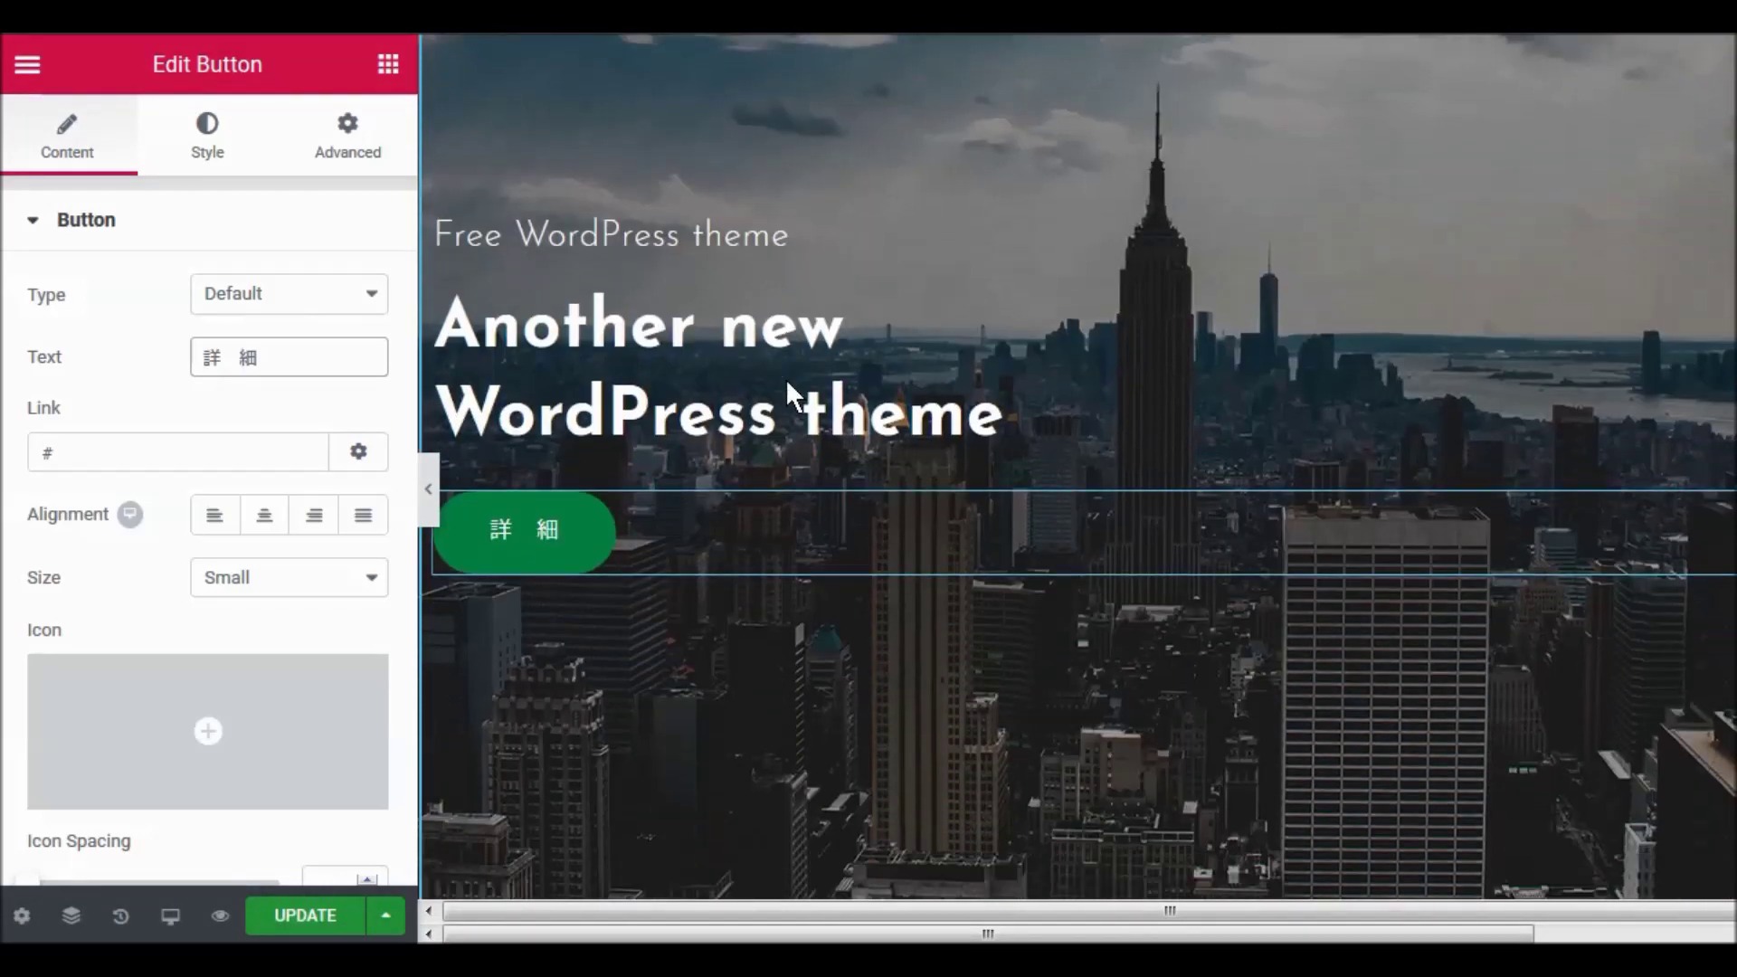
# Replace "Another new" in the main hero heading with "Crater Free", keeping the second line "WordPress theme".
pyautogui.click(844, 318)
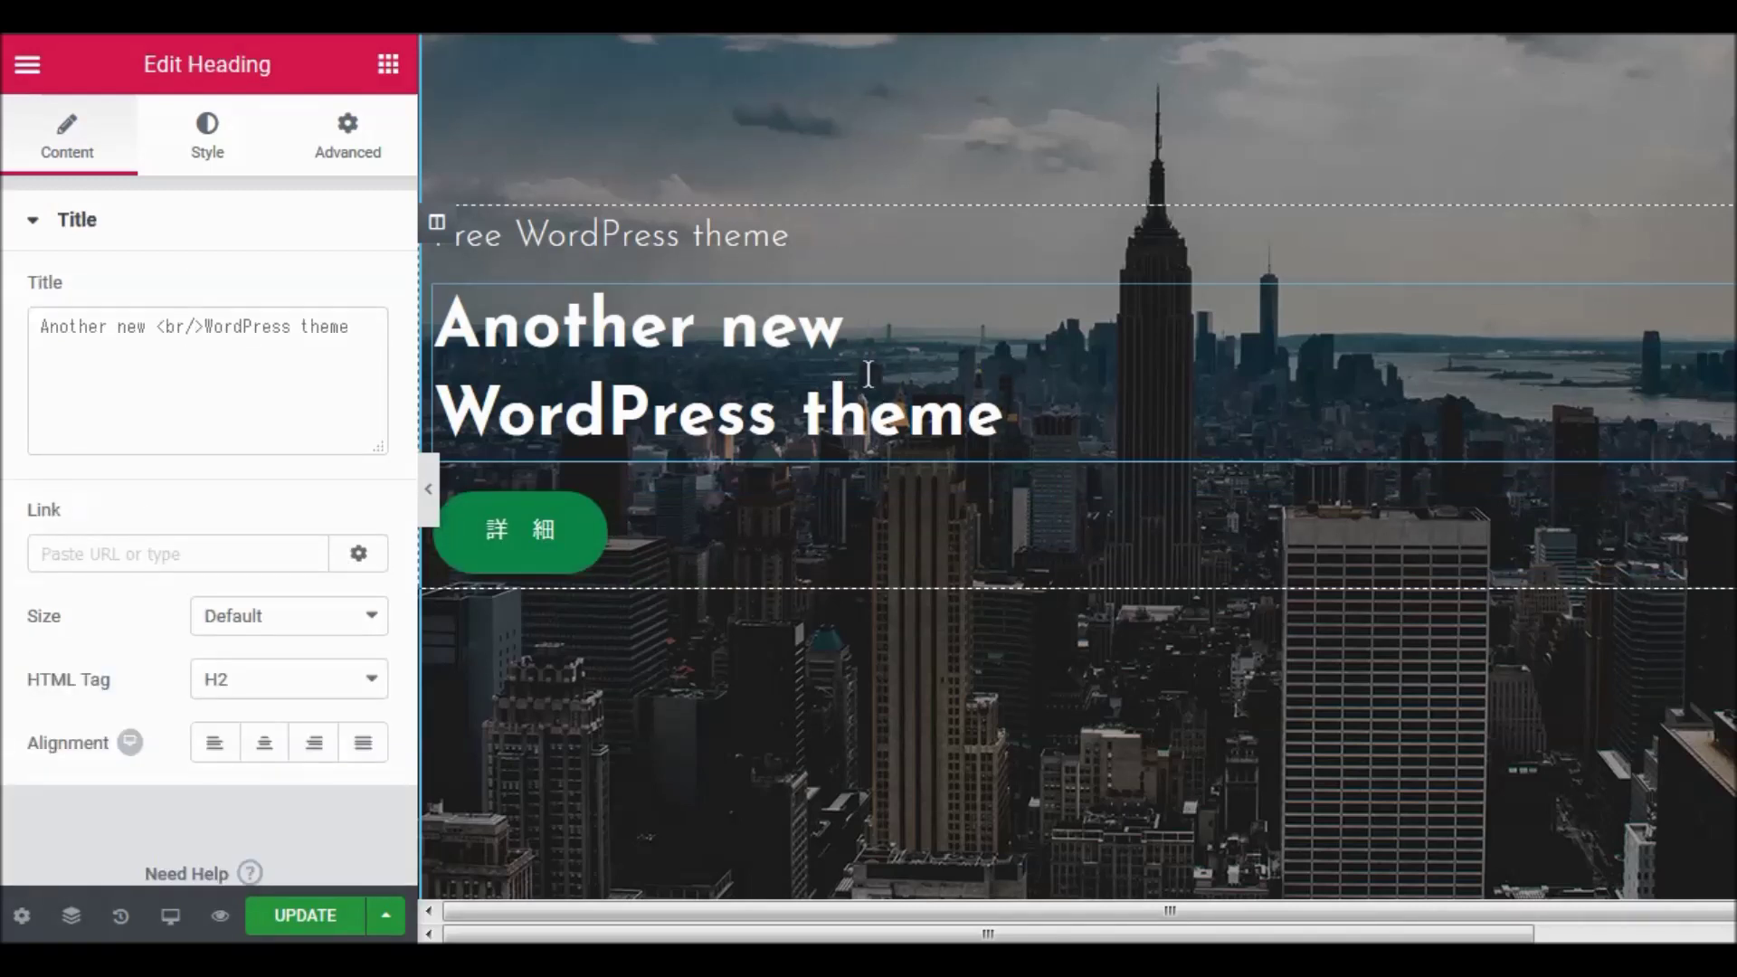
pyautogui.press('BackSpace')
pyautogui.press('BackSpace')
pyautogui.press('BackSpace')
pyautogui.press('BackSpace')
pyautogui.press('BackSpace')
pyautogui.press('BackSpace')
pyautogui.press('BackSpace')
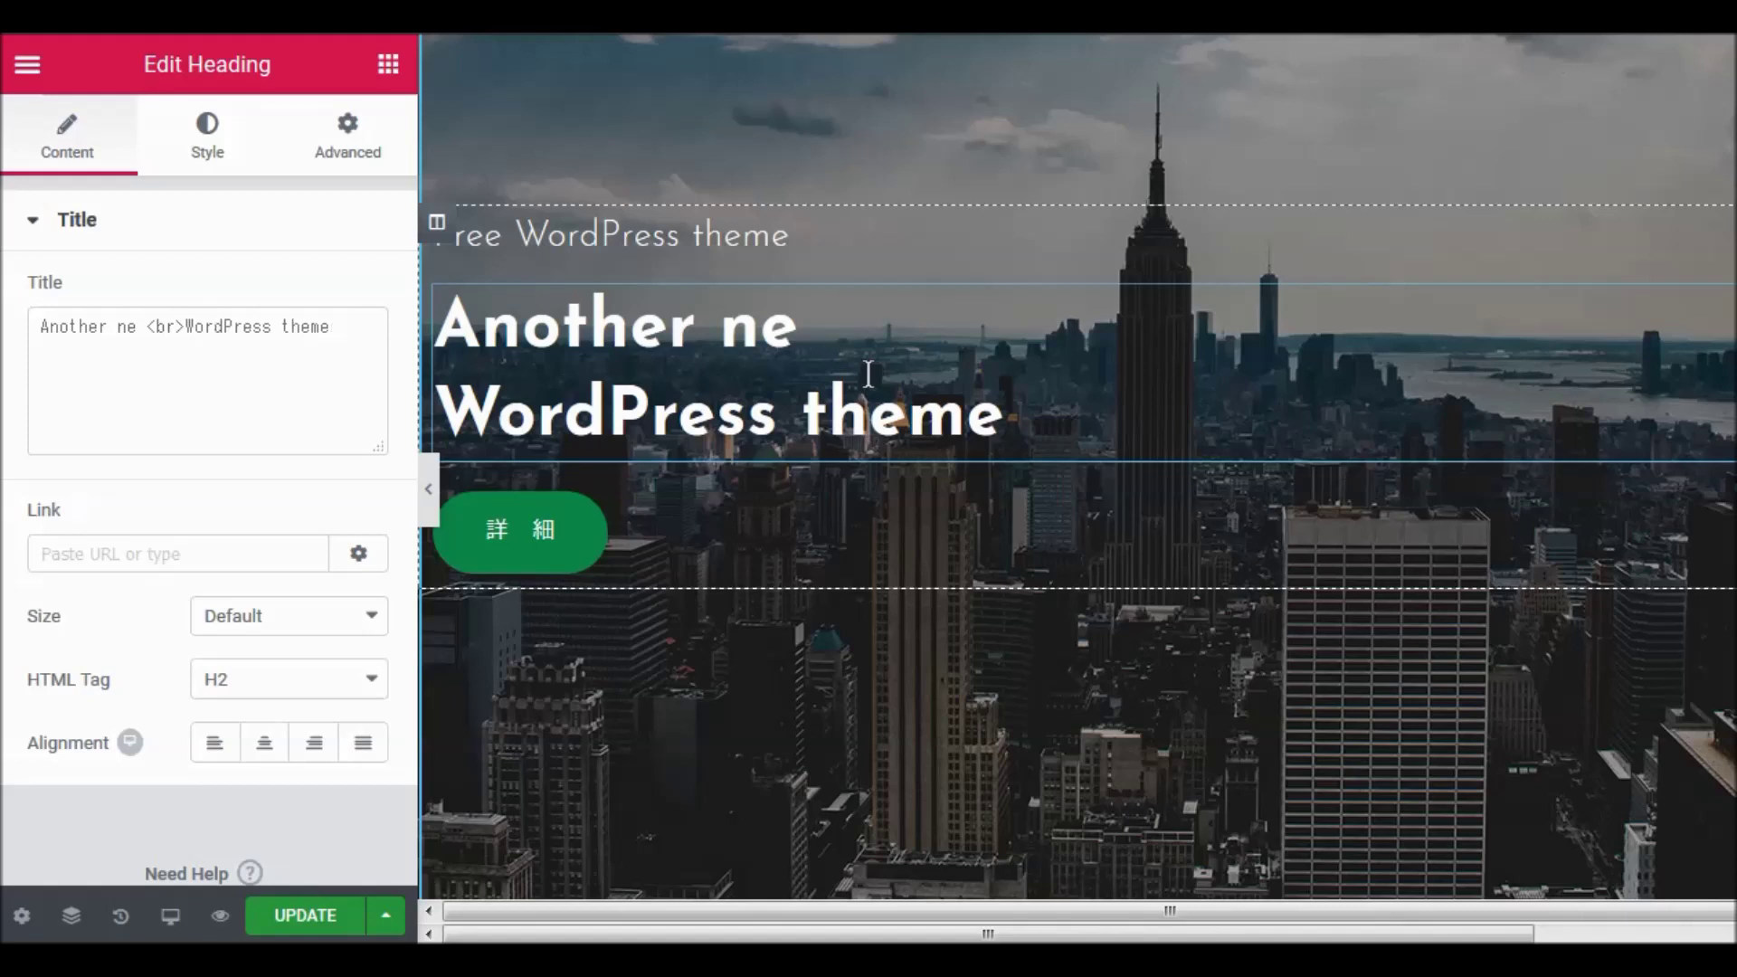
pyautogui.press('BackSpace')
pyautogui.press('BackSpace')
pyautogui.press('BackSpace')
pyautogui.press('BackSpace')
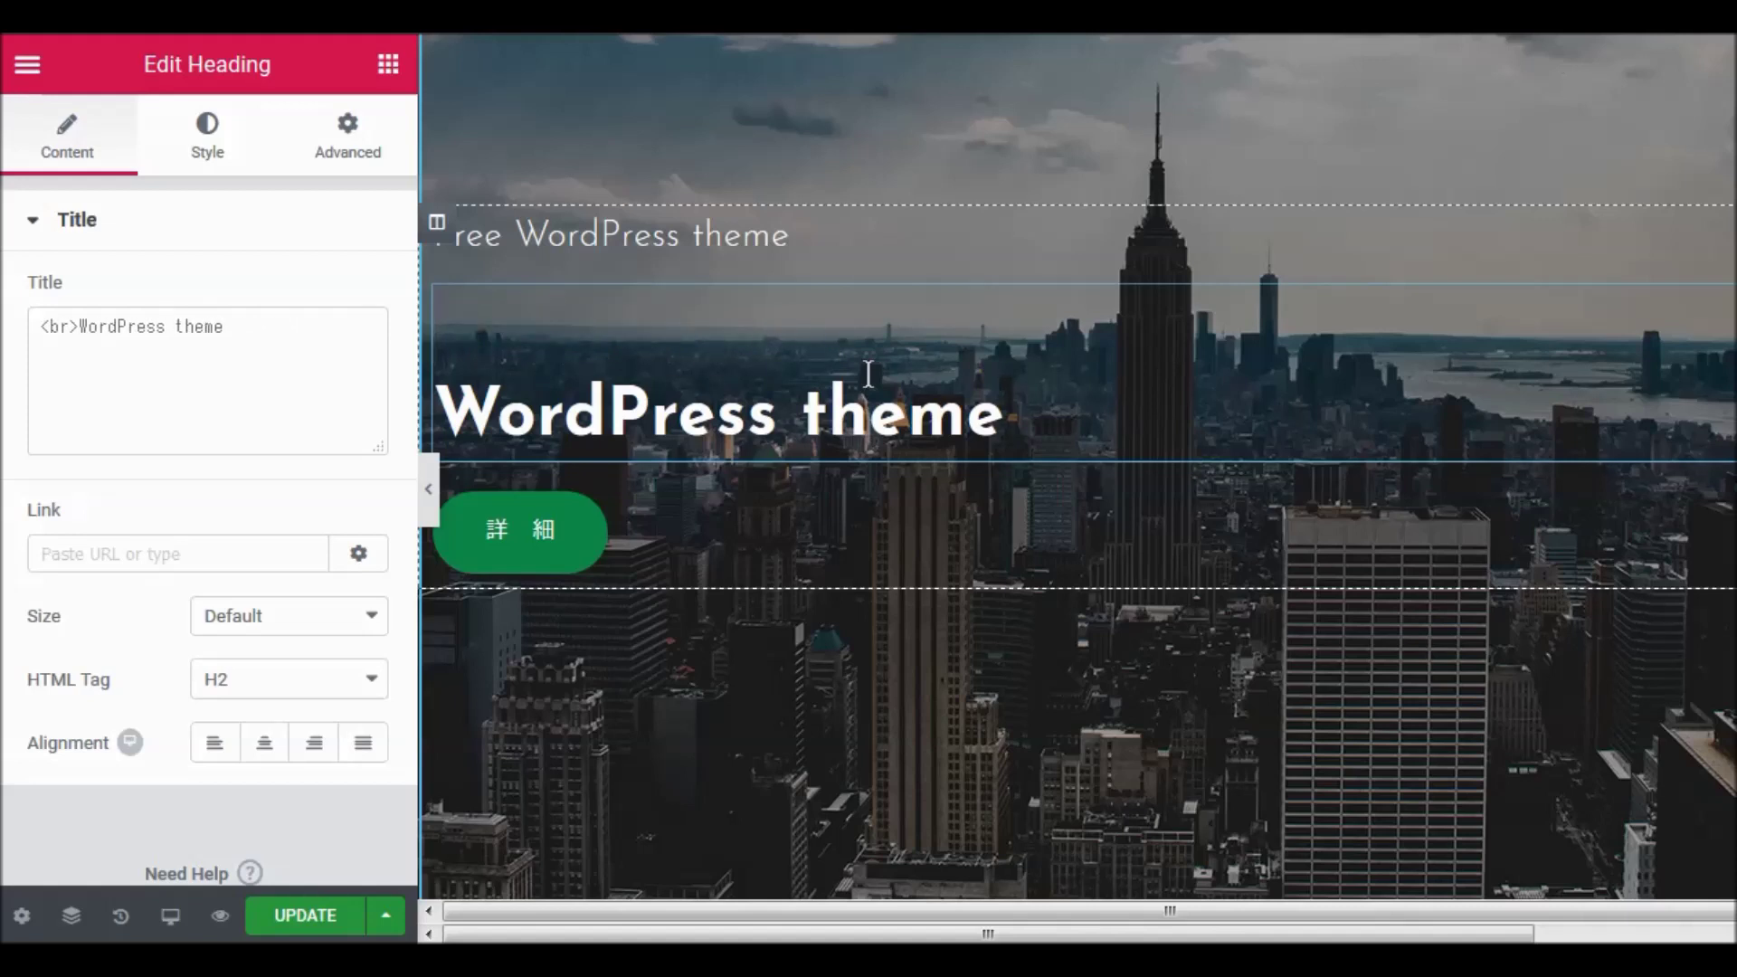
pyautogui.write('Crate')
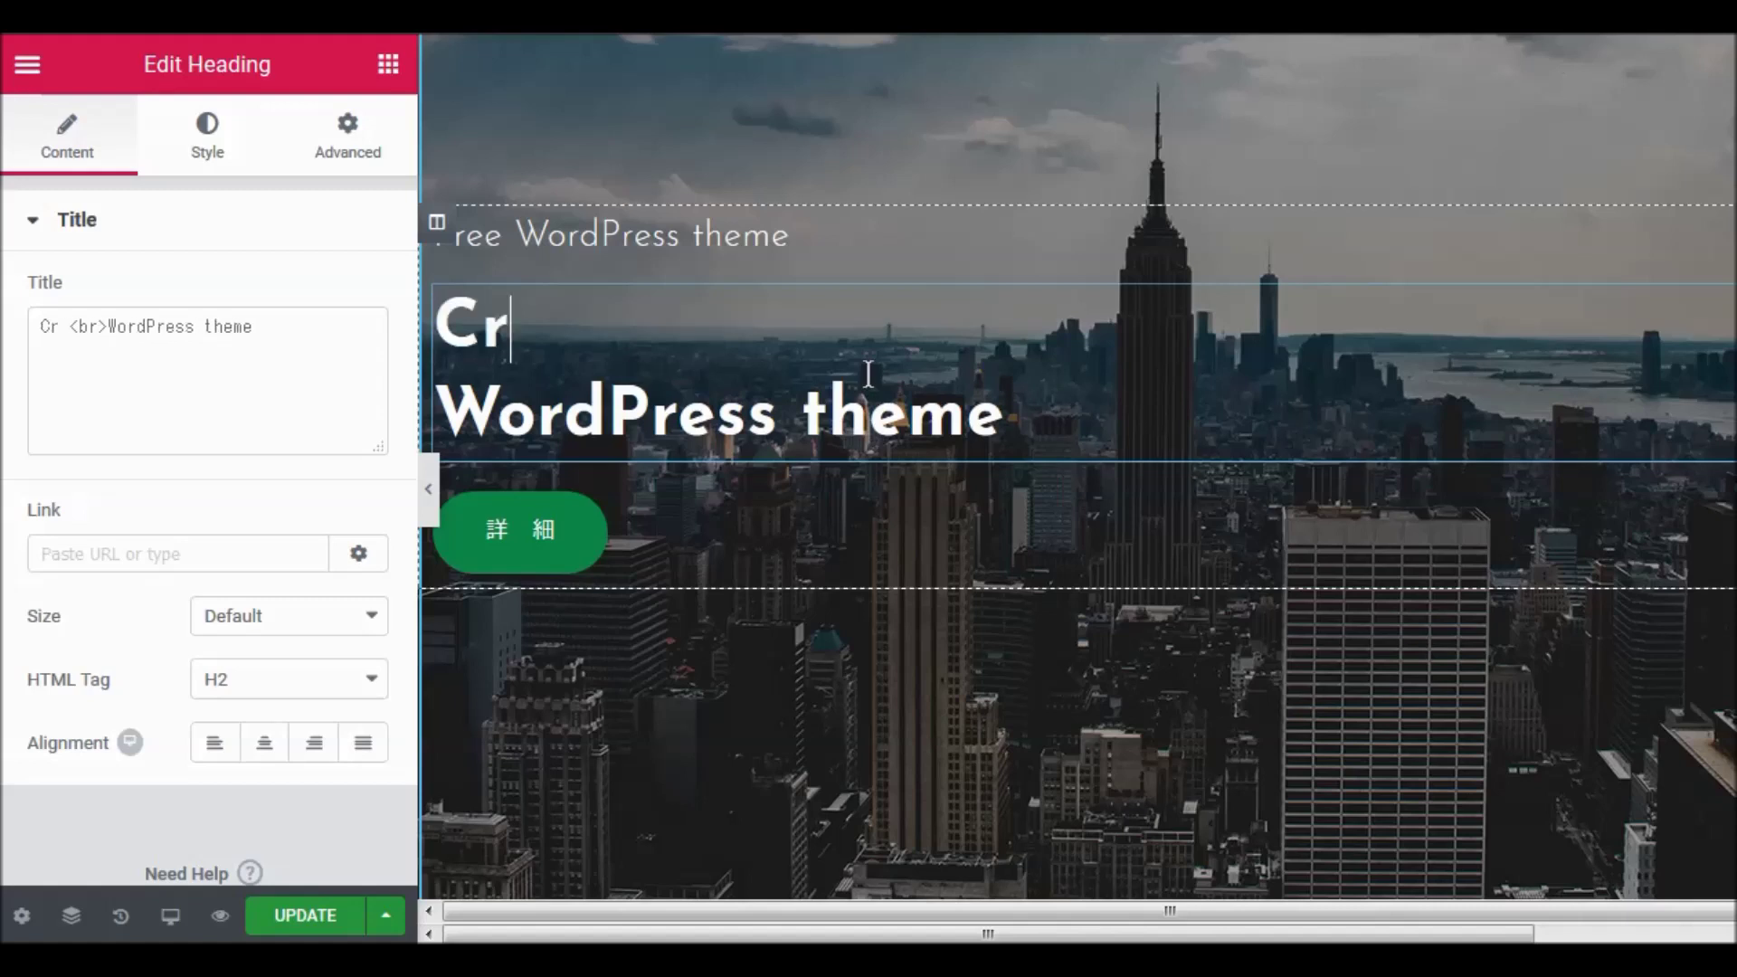
pyautogui.write('r ')
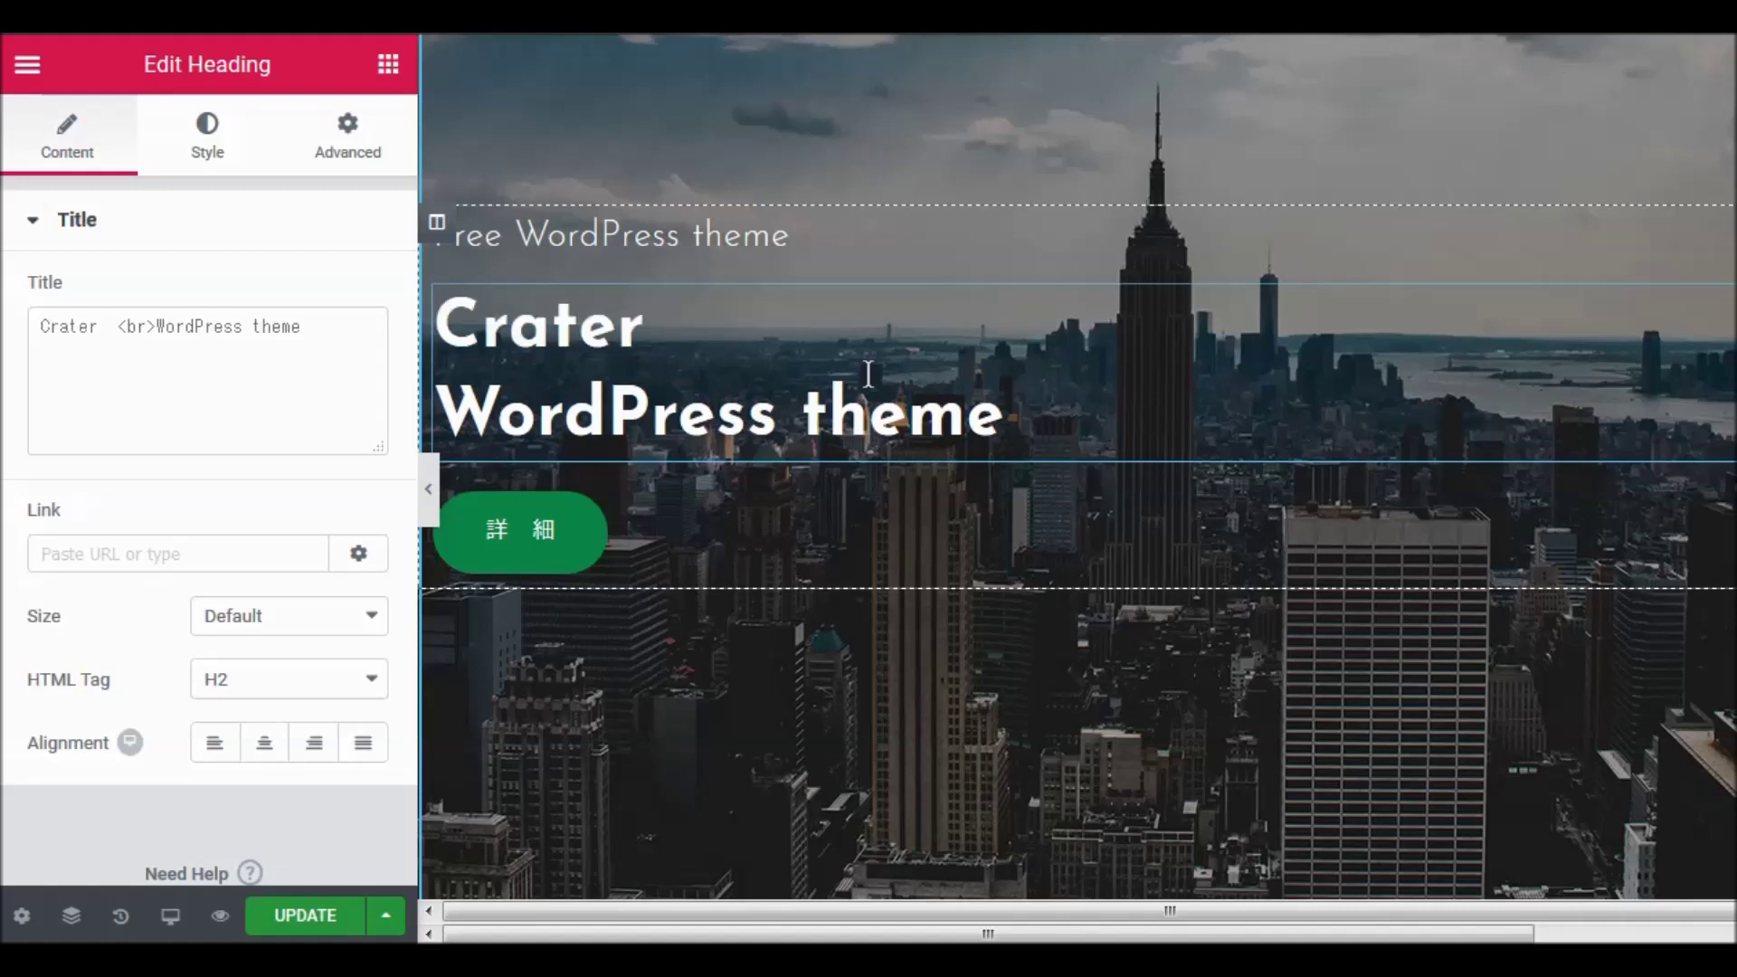
pyautogui.write('Free')
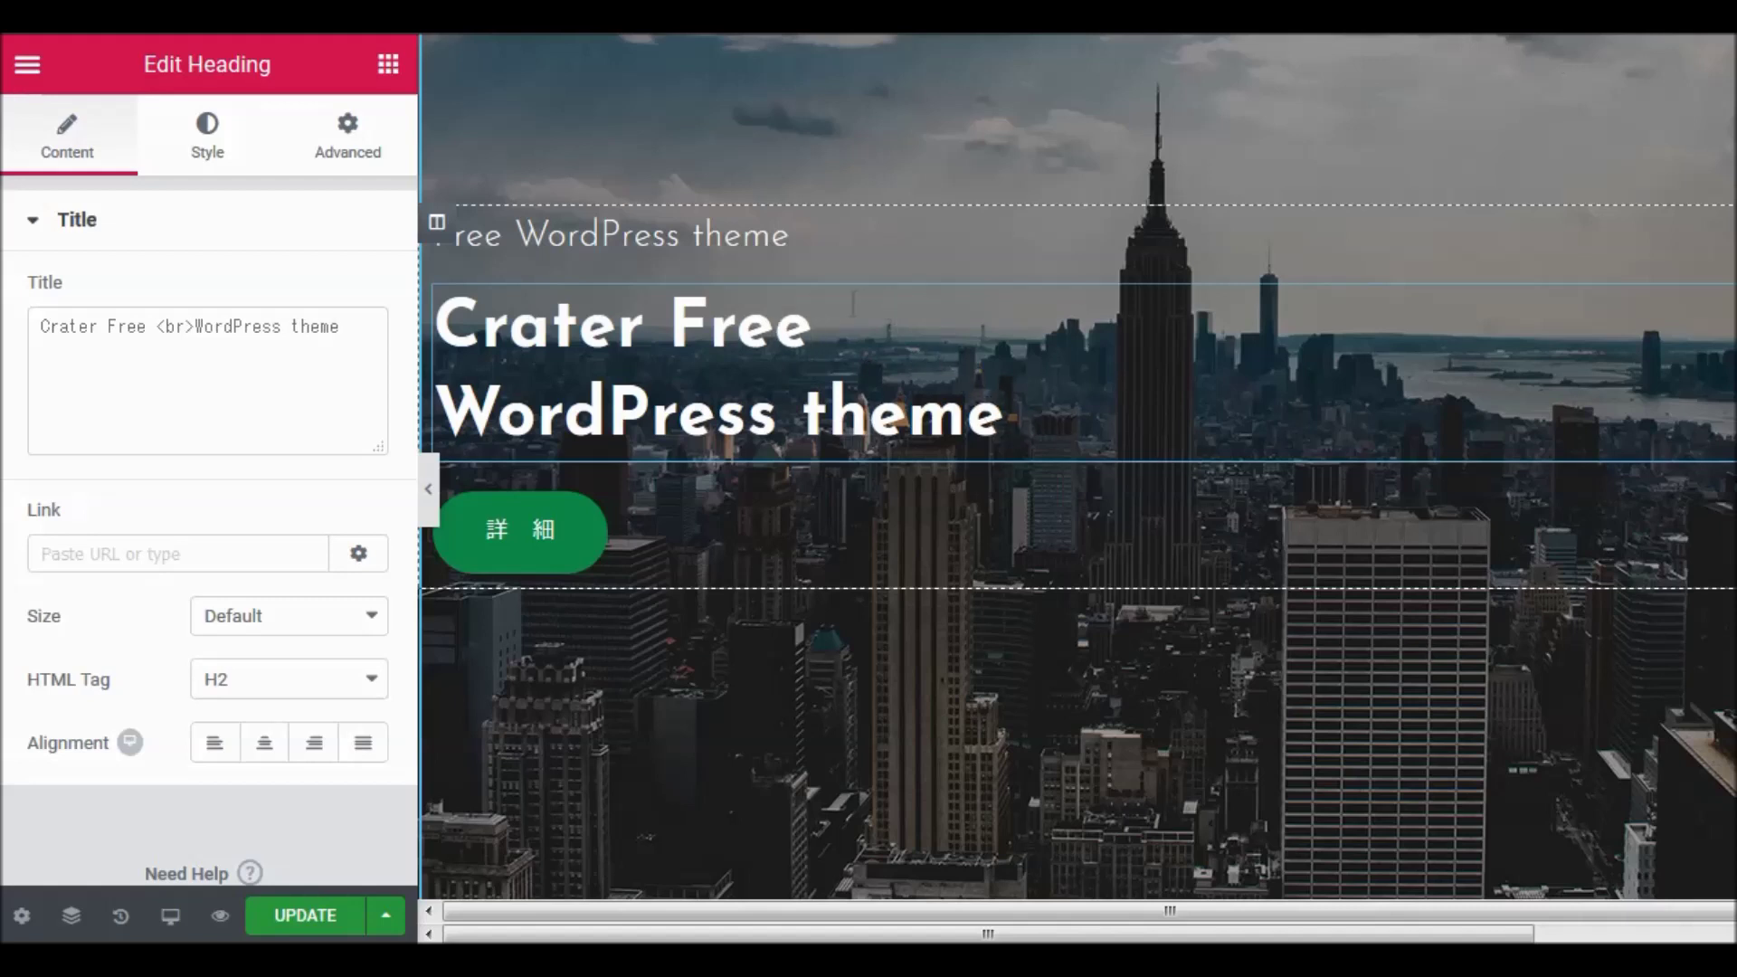
# Replace the small heading above the main hero title with "demo site".
pyautogui.click(795, 240)
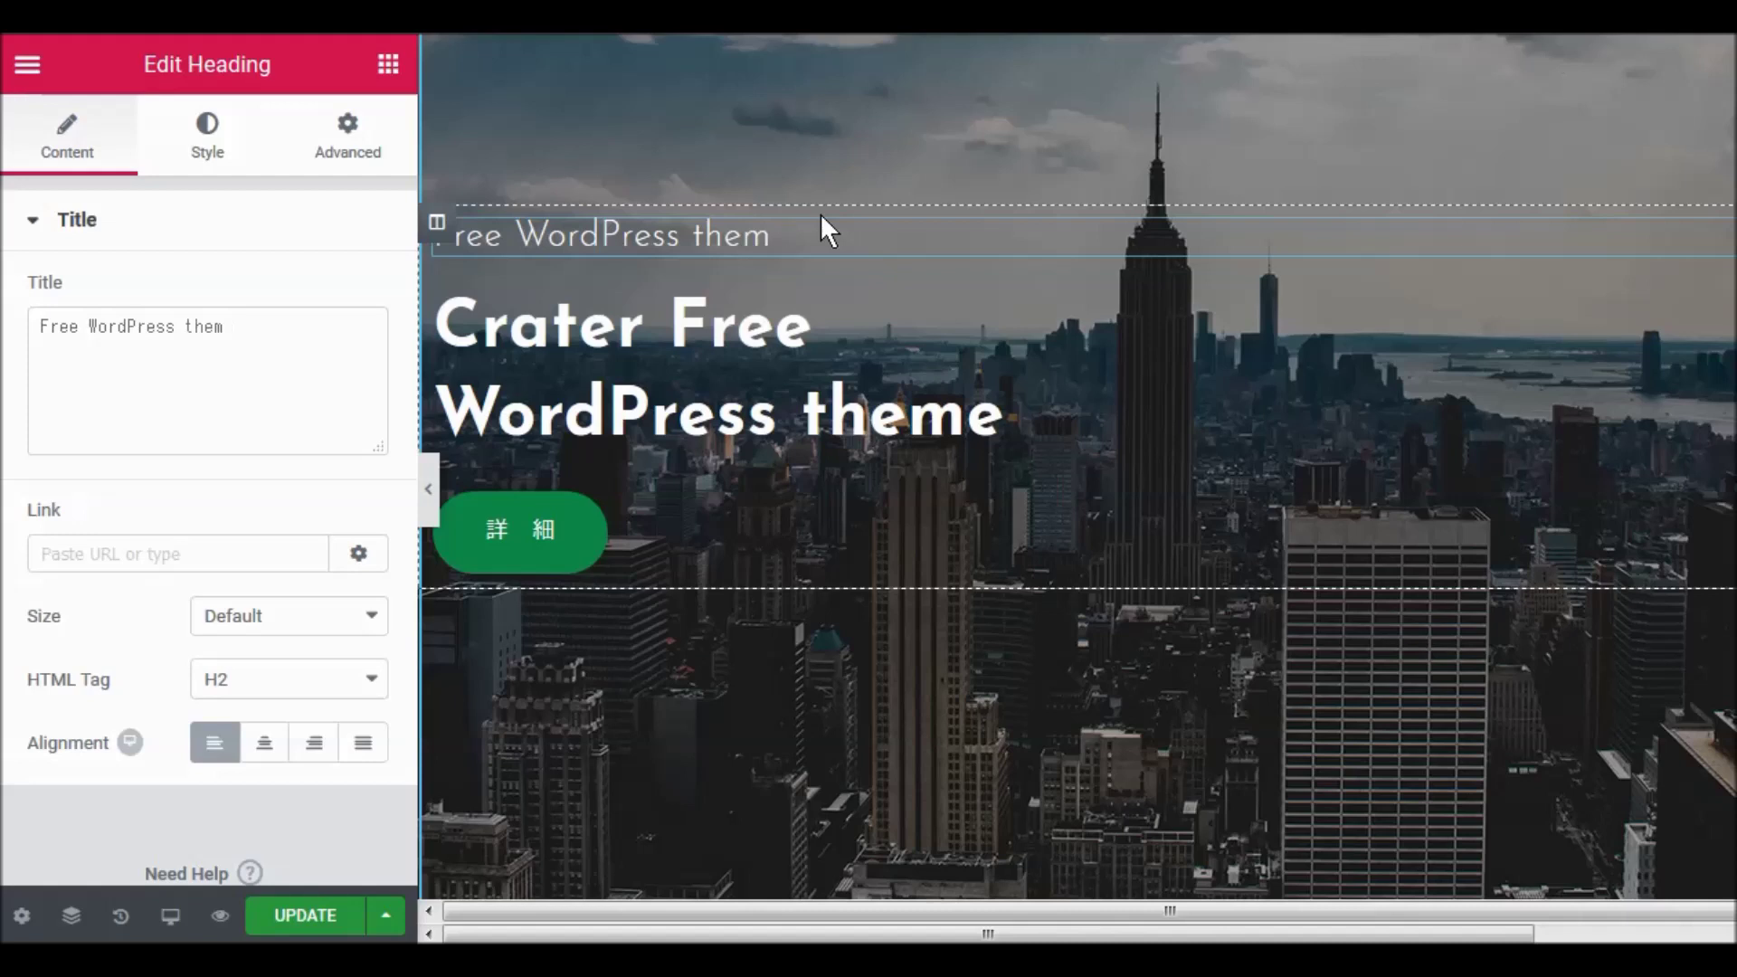
pyautogui.press('BackSpace')
pyautogui.press('BackSpace')
pyautogui.press('BackSpace')
pyautogui.press('BackSpace')
pyautogui.press('BackSpace')
pyautogui.press('BackSpace')
pyautogui.press('BackSpace')
pyautogui.press('BackSpace')
pyautogui.press('BackSpace')
pyautogui.press('BackSpace')
pyautogui.press('BackSpace')
pyautogui.press('BackSpace')
pyautogui.press('BackSpace')
pyautogui.press('BackSpace')
pyautogui.press('BackSpace')
pyautogui.press('BackSpace')
pyautogui.press('BackSpace')
pyautogui.press('BackSpace')
pyautogui.write('demo site')
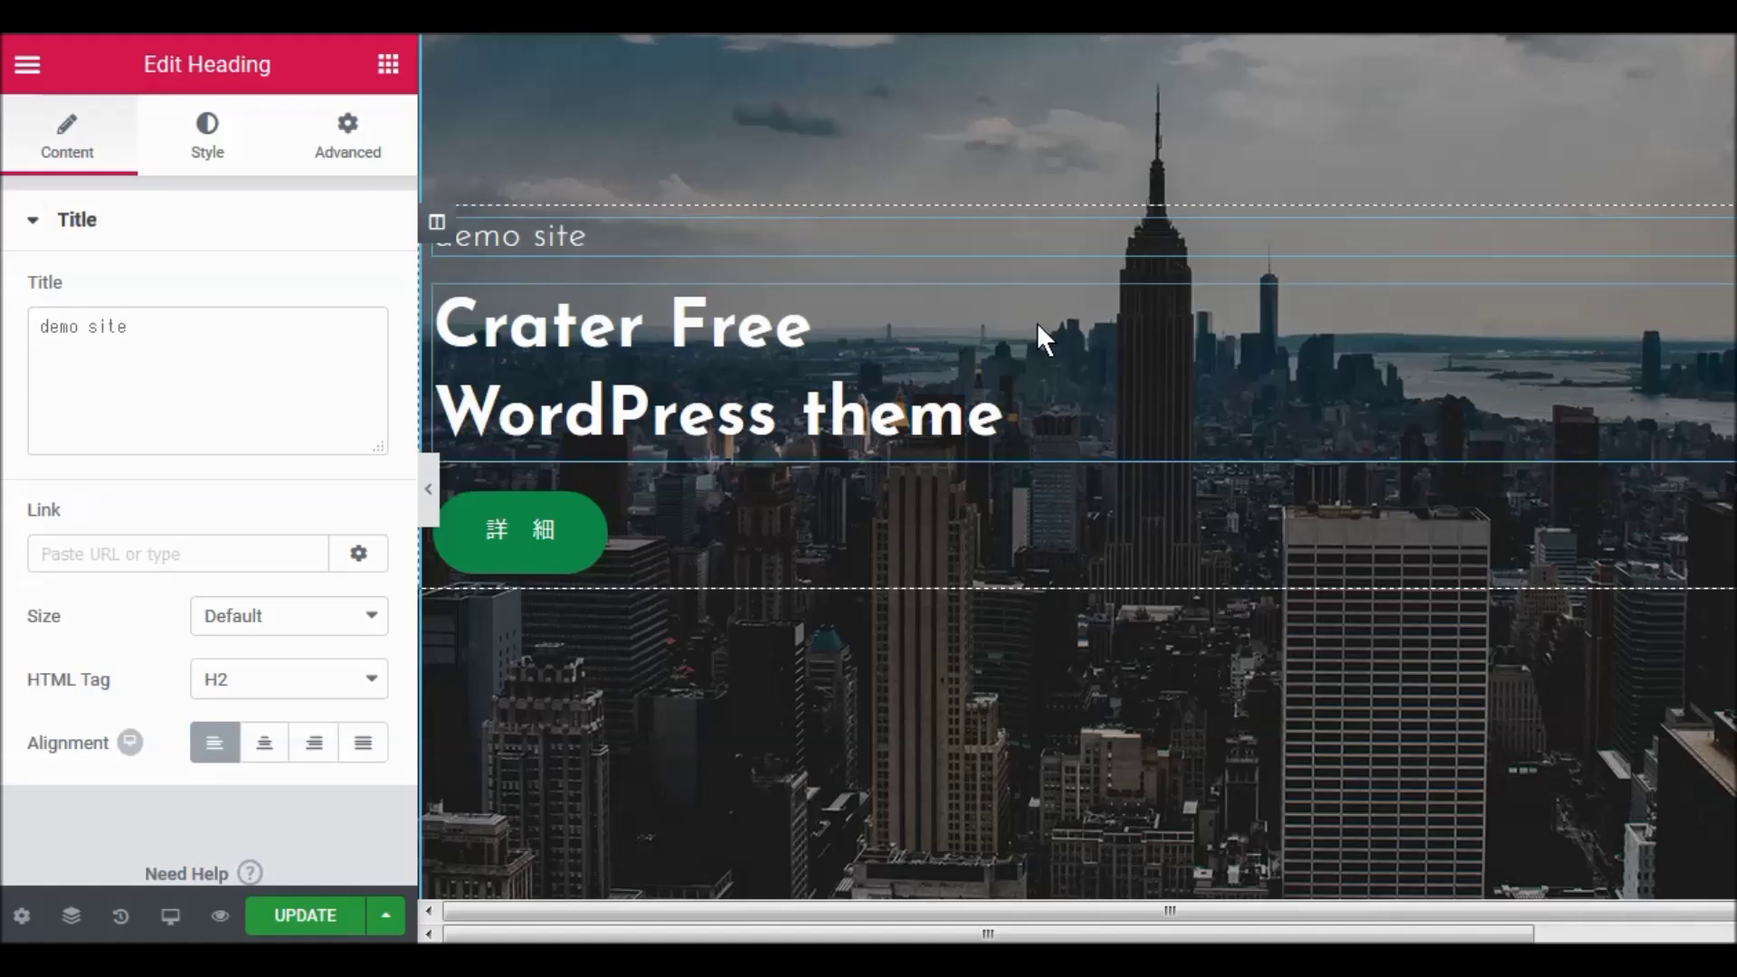
# Try the Stacked and Framed views on the Web Design icon, then set its view back to Default.
pyautogui.scroll(-10, 1067, 539)
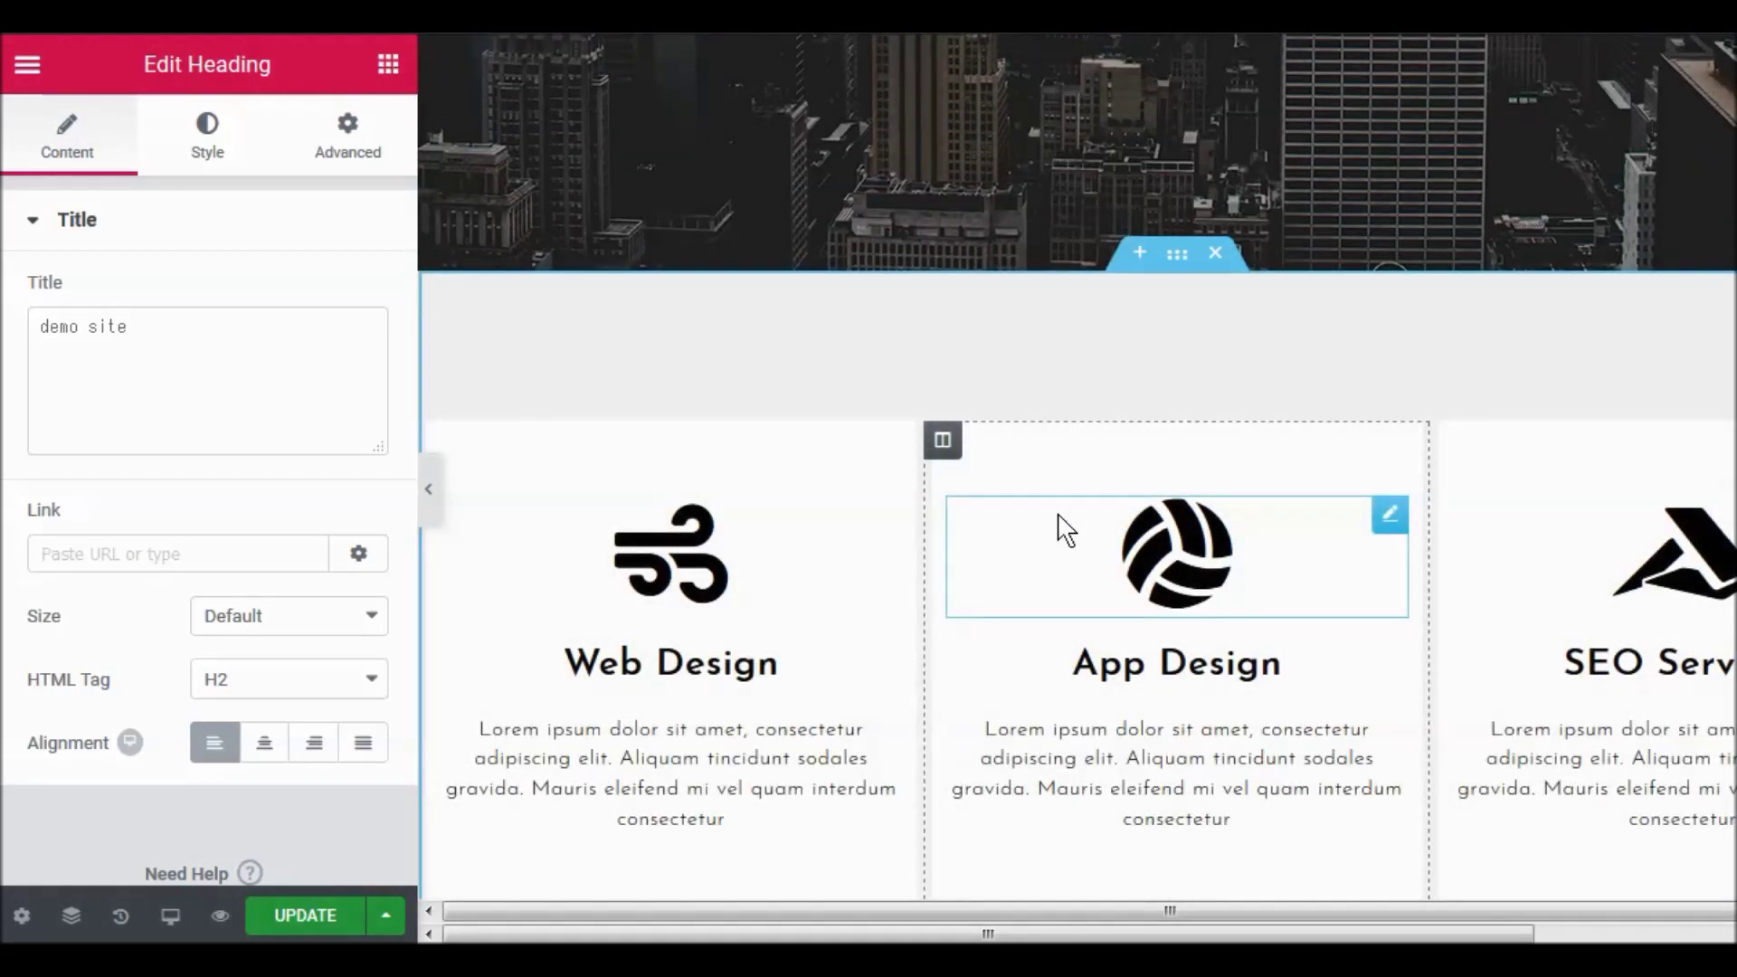
pyautogui.scroll(-2, 1077, 523)
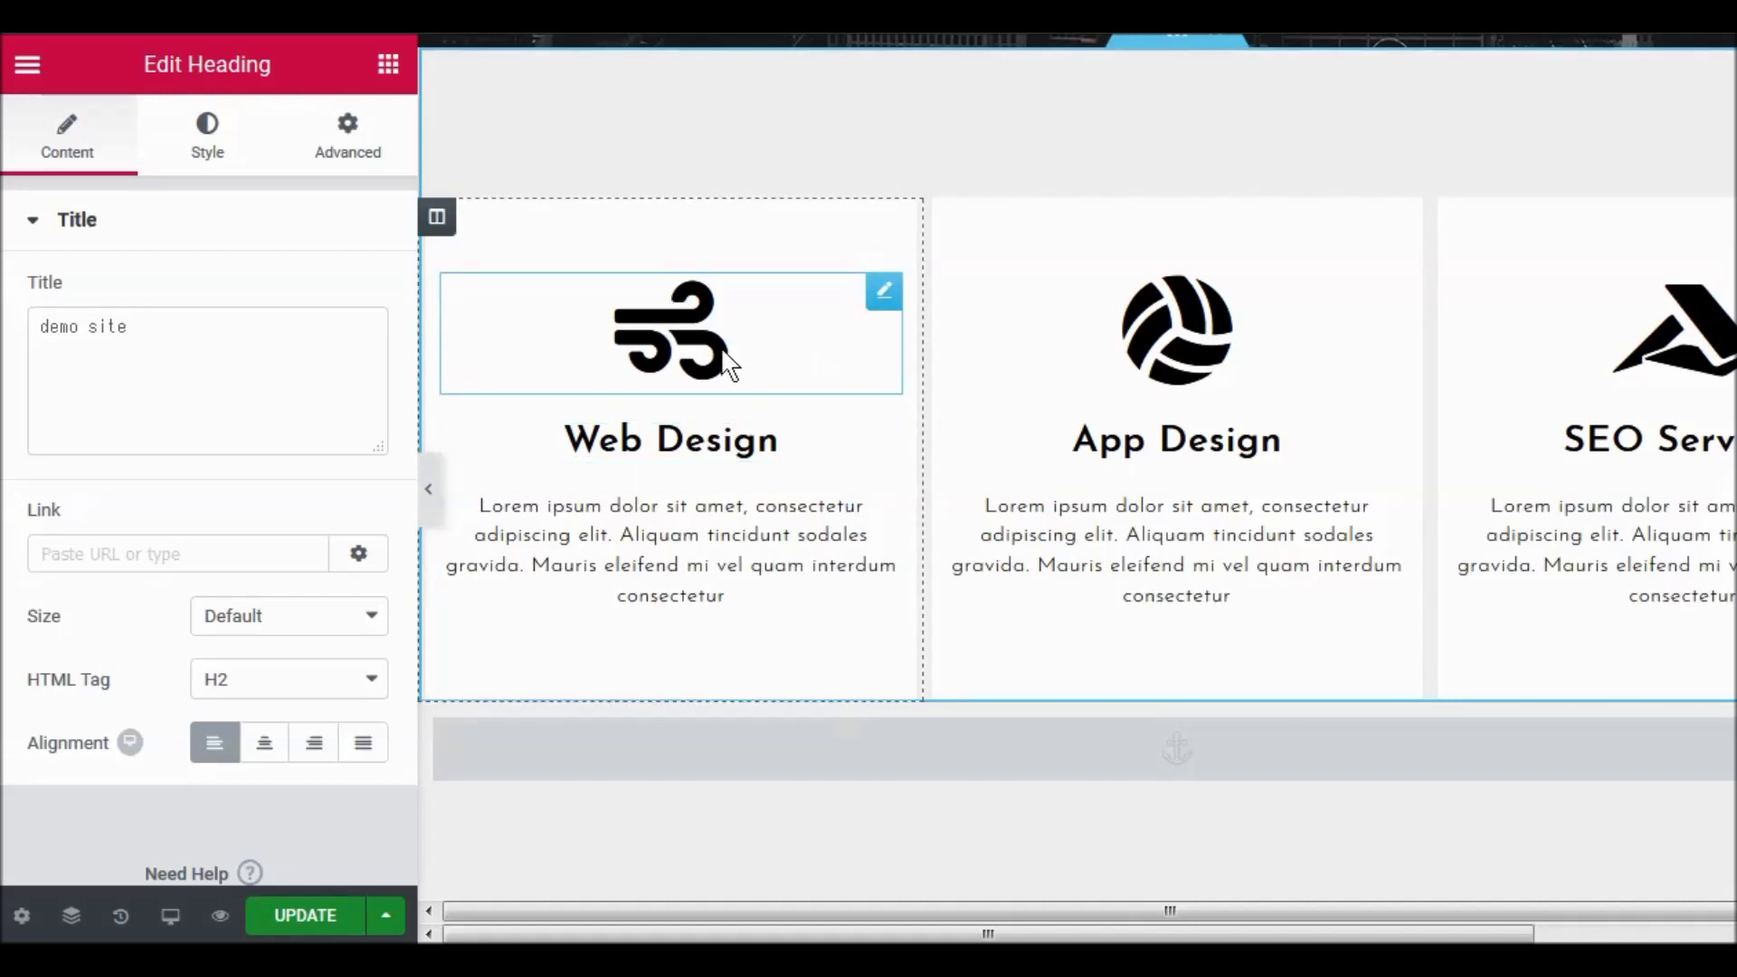
pyautogui.click(706, 351)
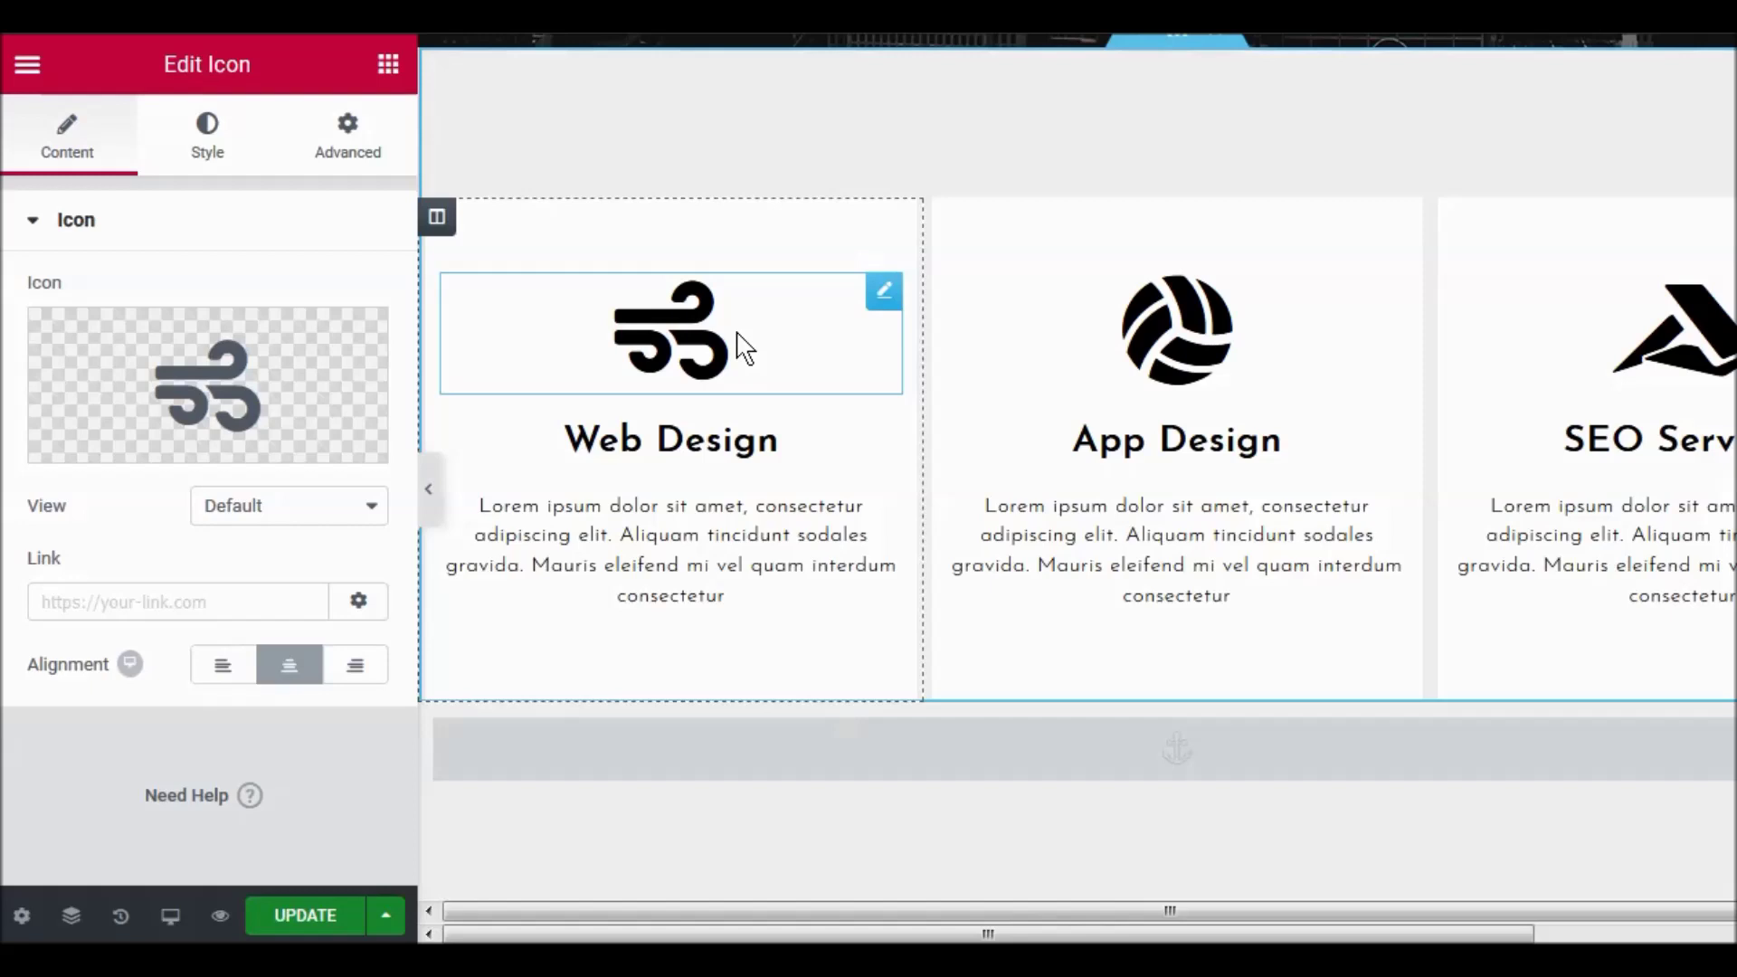
pyautogui.click(378, 511)
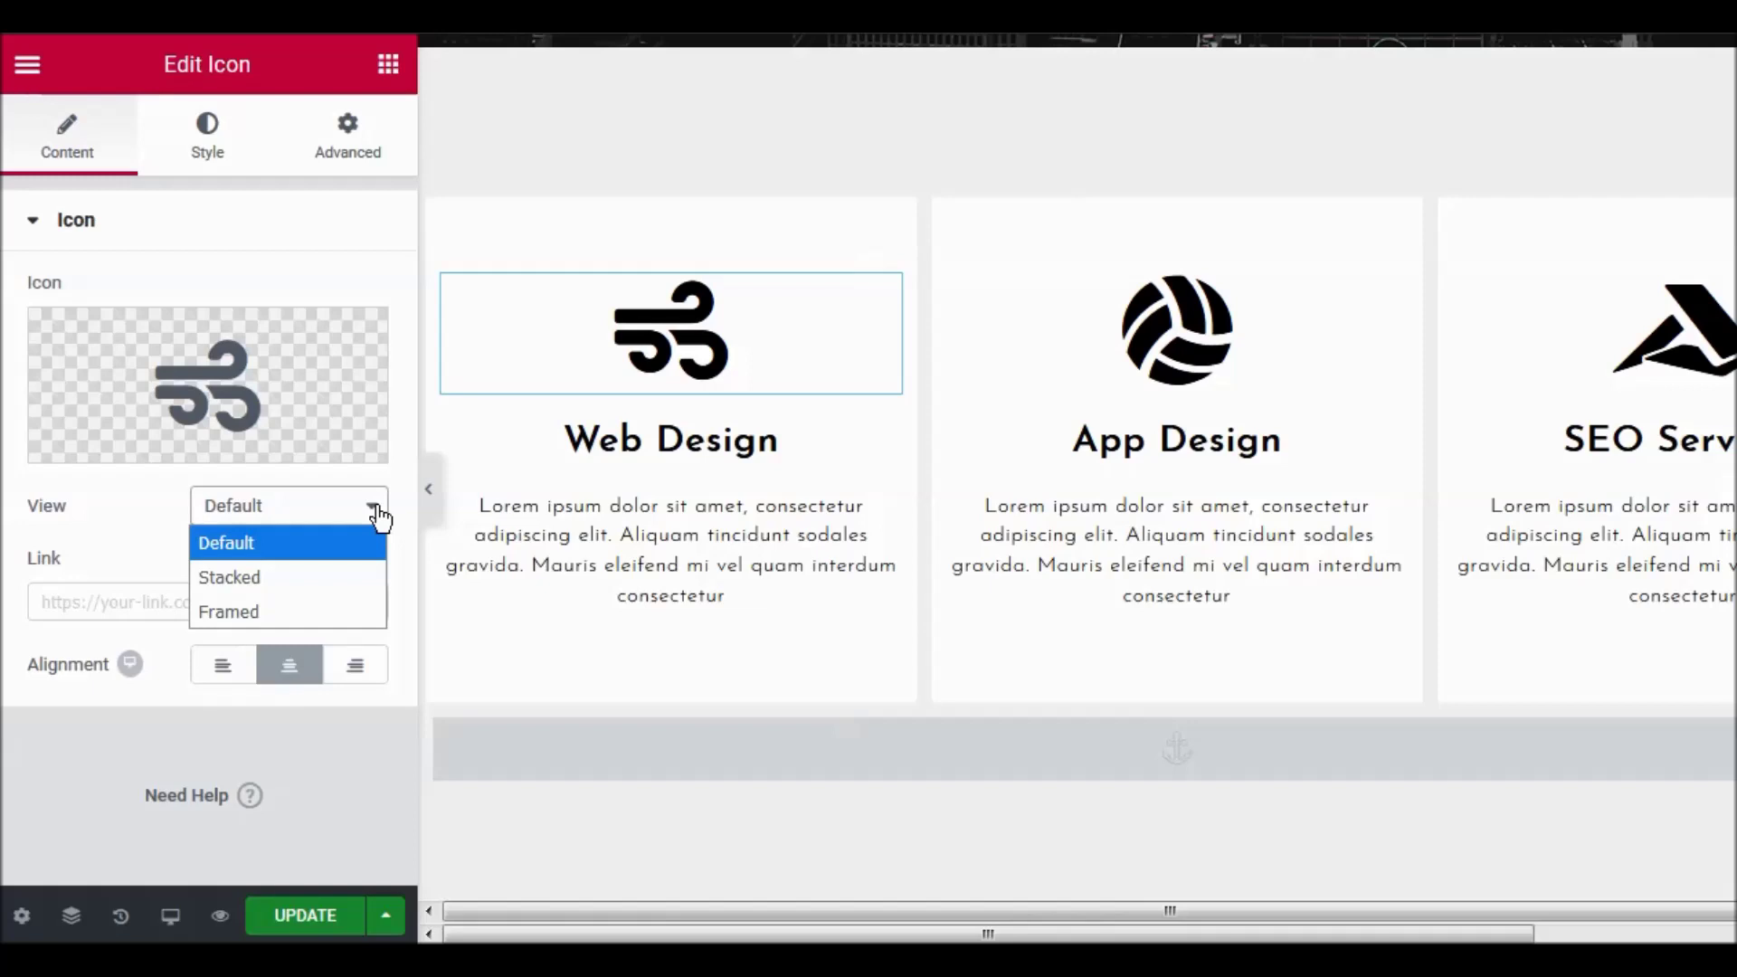
pyautogui.click(312, 565)
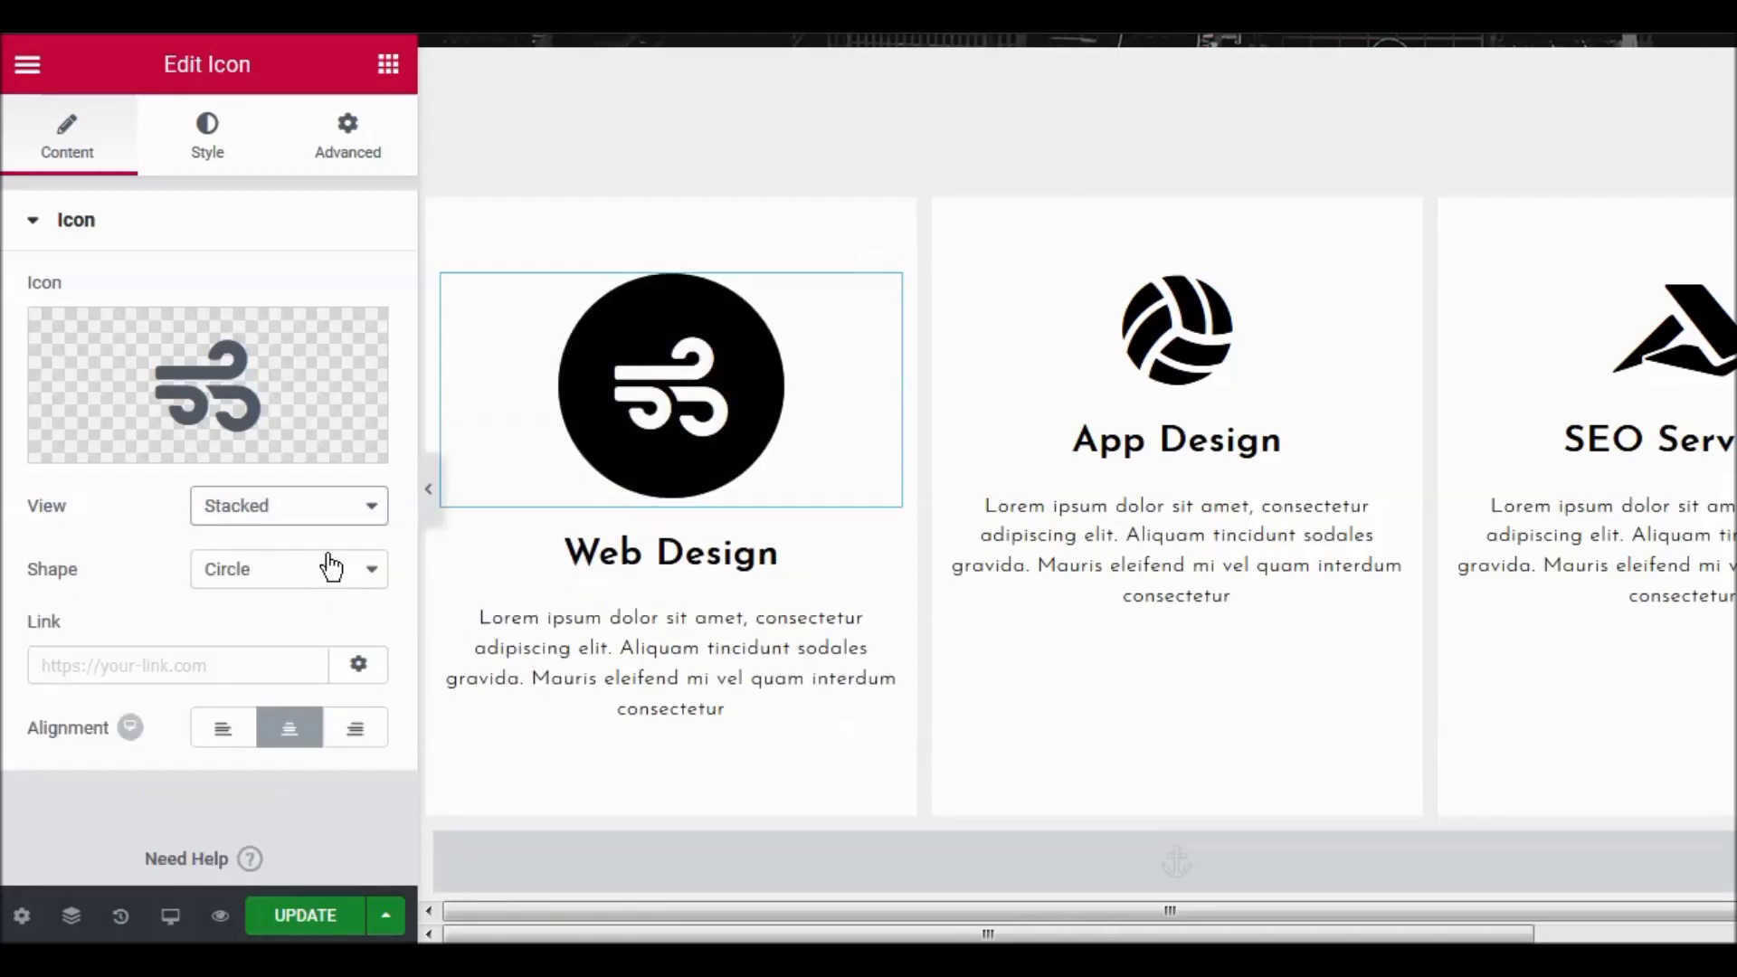
pyautogui.click(374, 511)
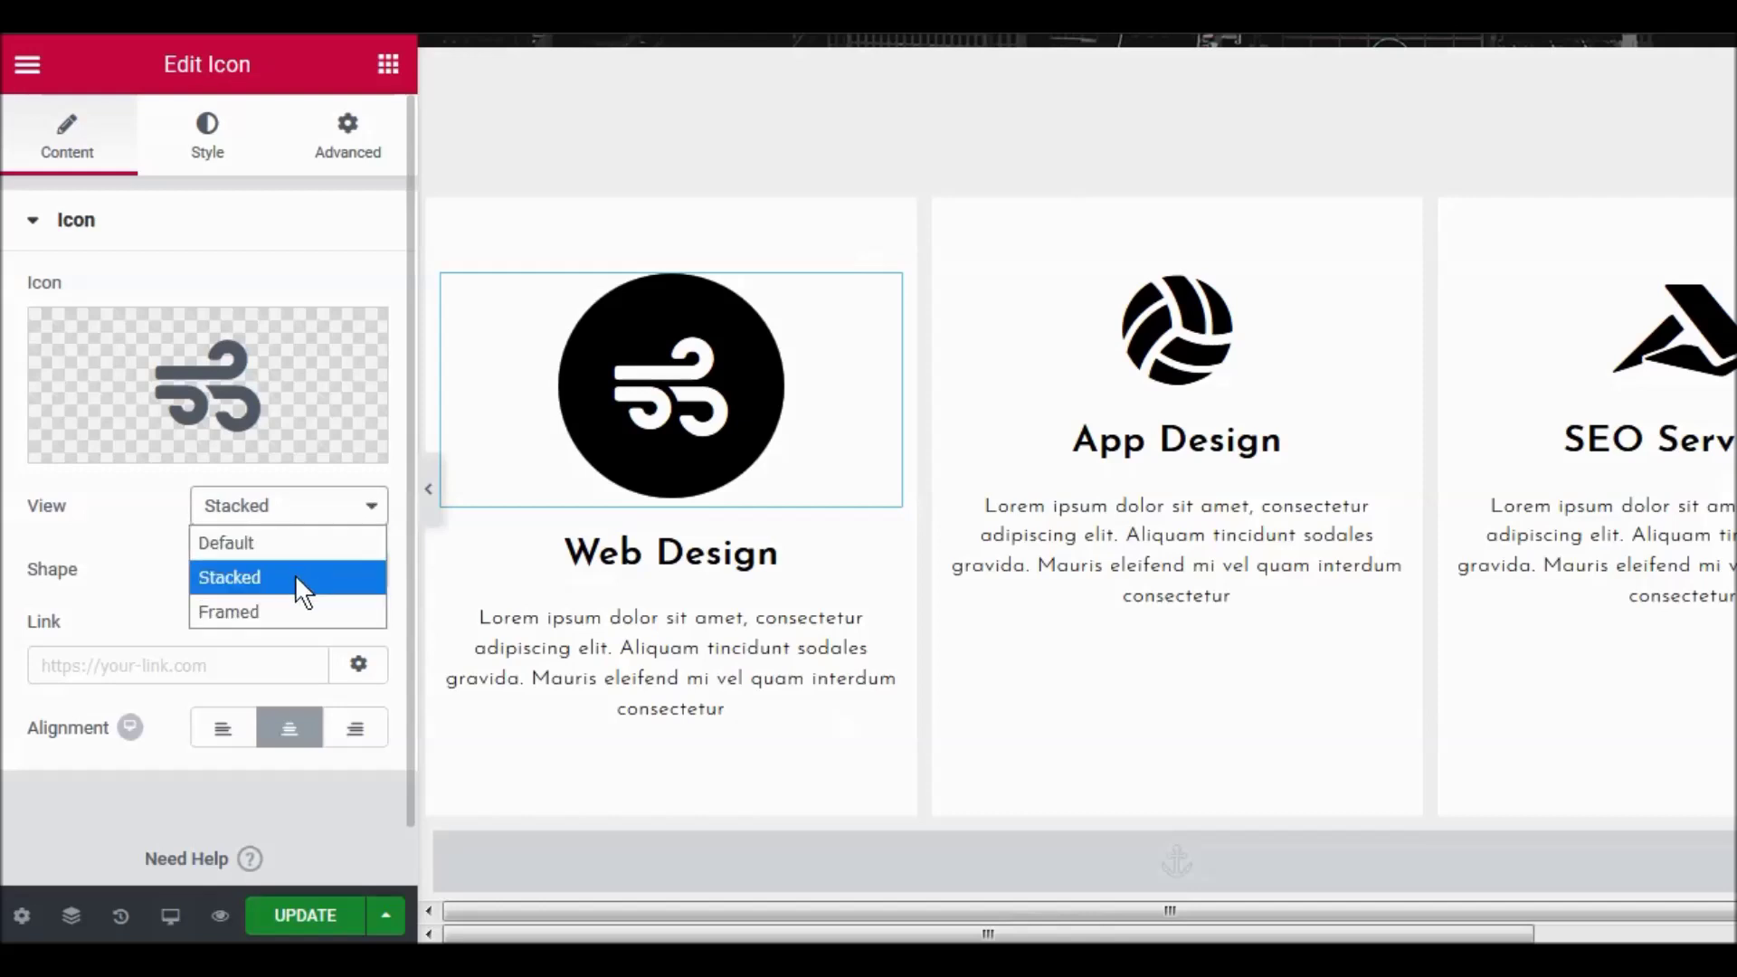
pyautogui.press('Escape')
pyautogui.click(265, 621)
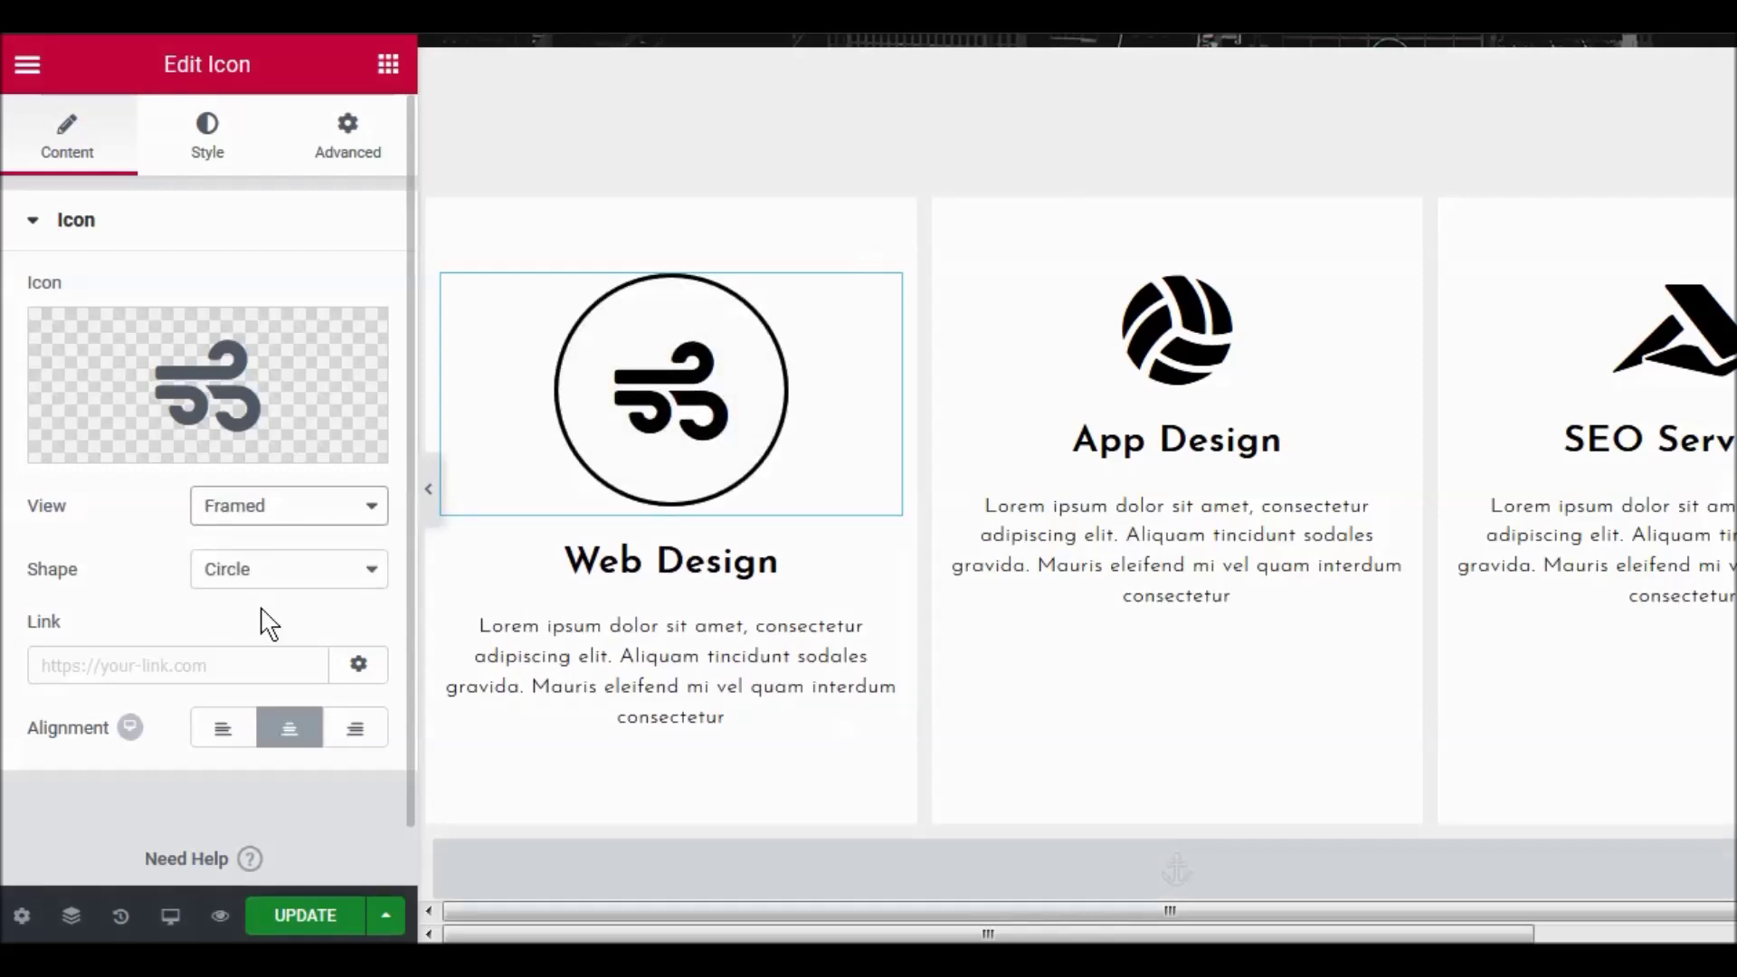
pyautogui.click(378, 512)
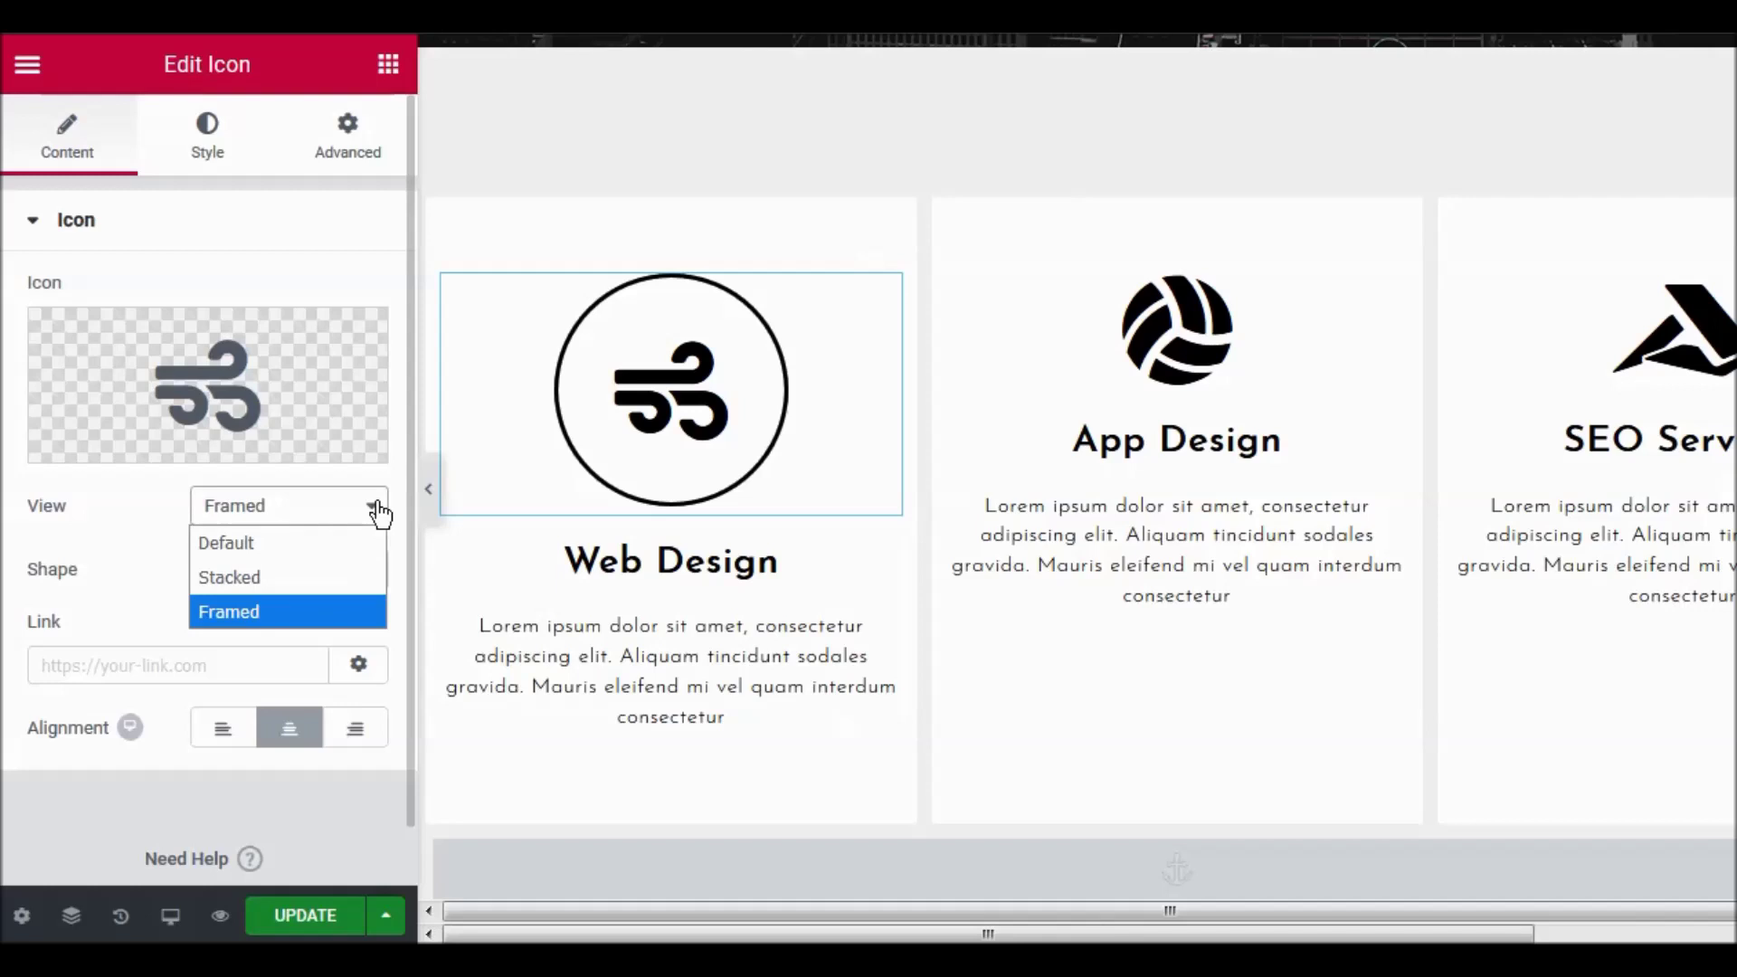
pyautogui.click(324, 540)
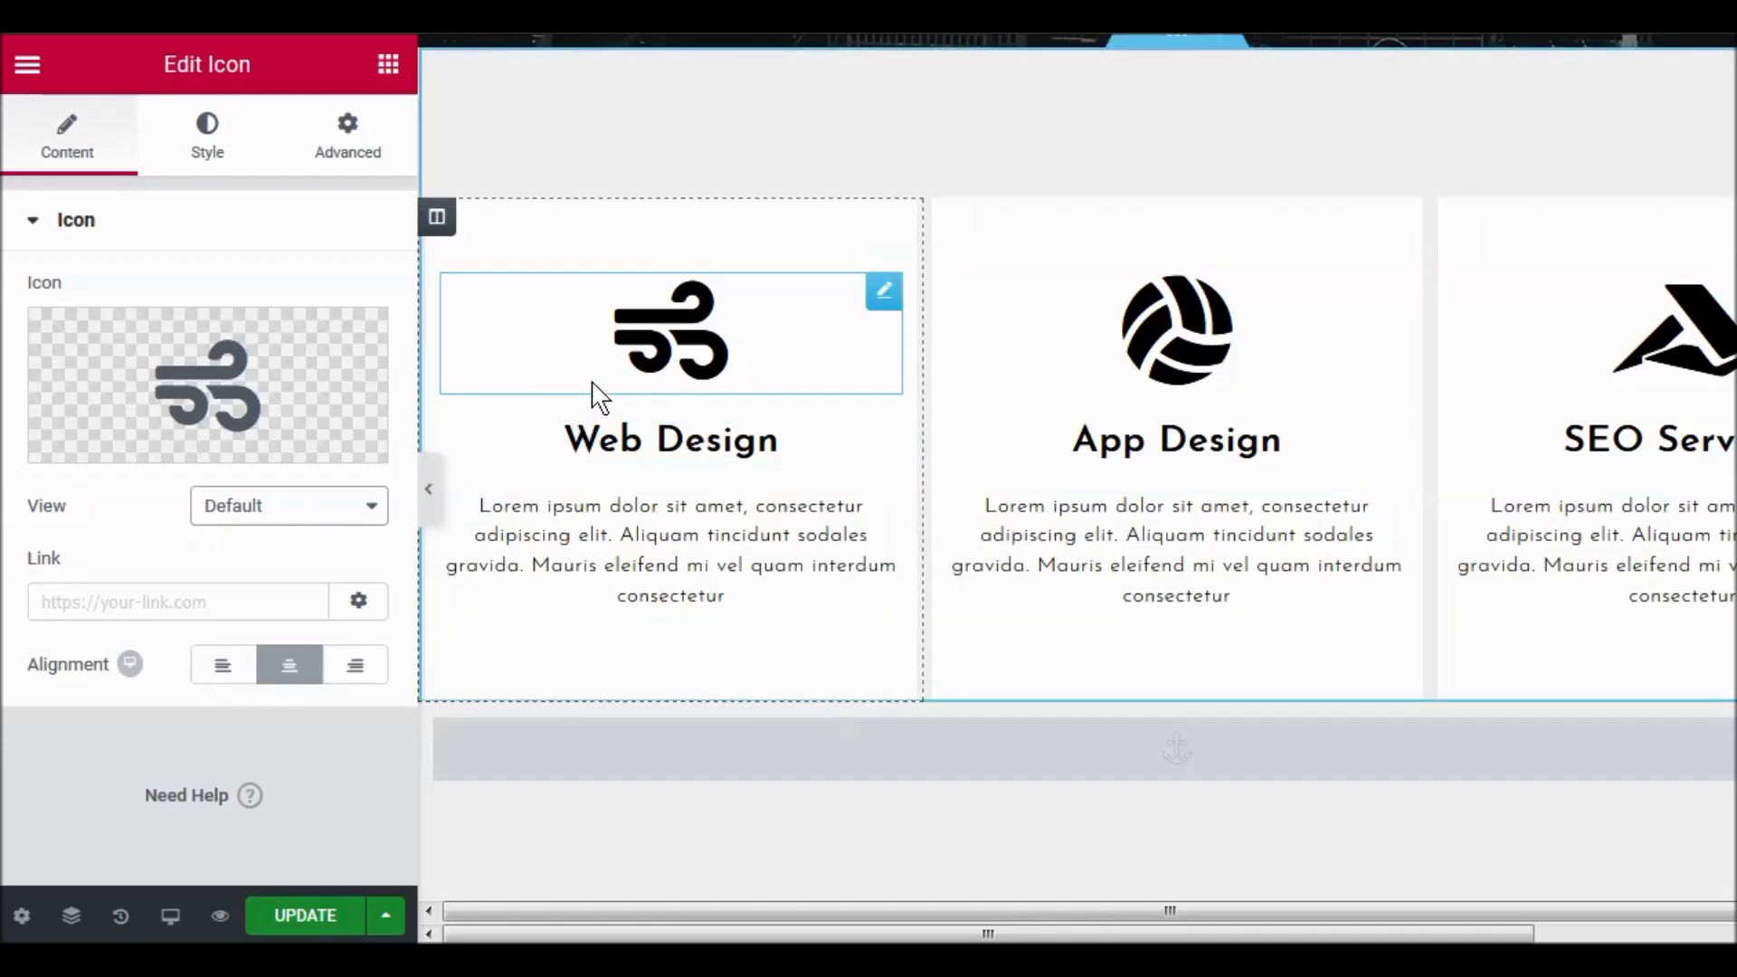
# Look at the image settings and media library choices for the picture beside ABOUT US without replacing it.
pyautogui.scroll(-4, 592, 398)
pyautogui.scroll(-4, 603, 392)
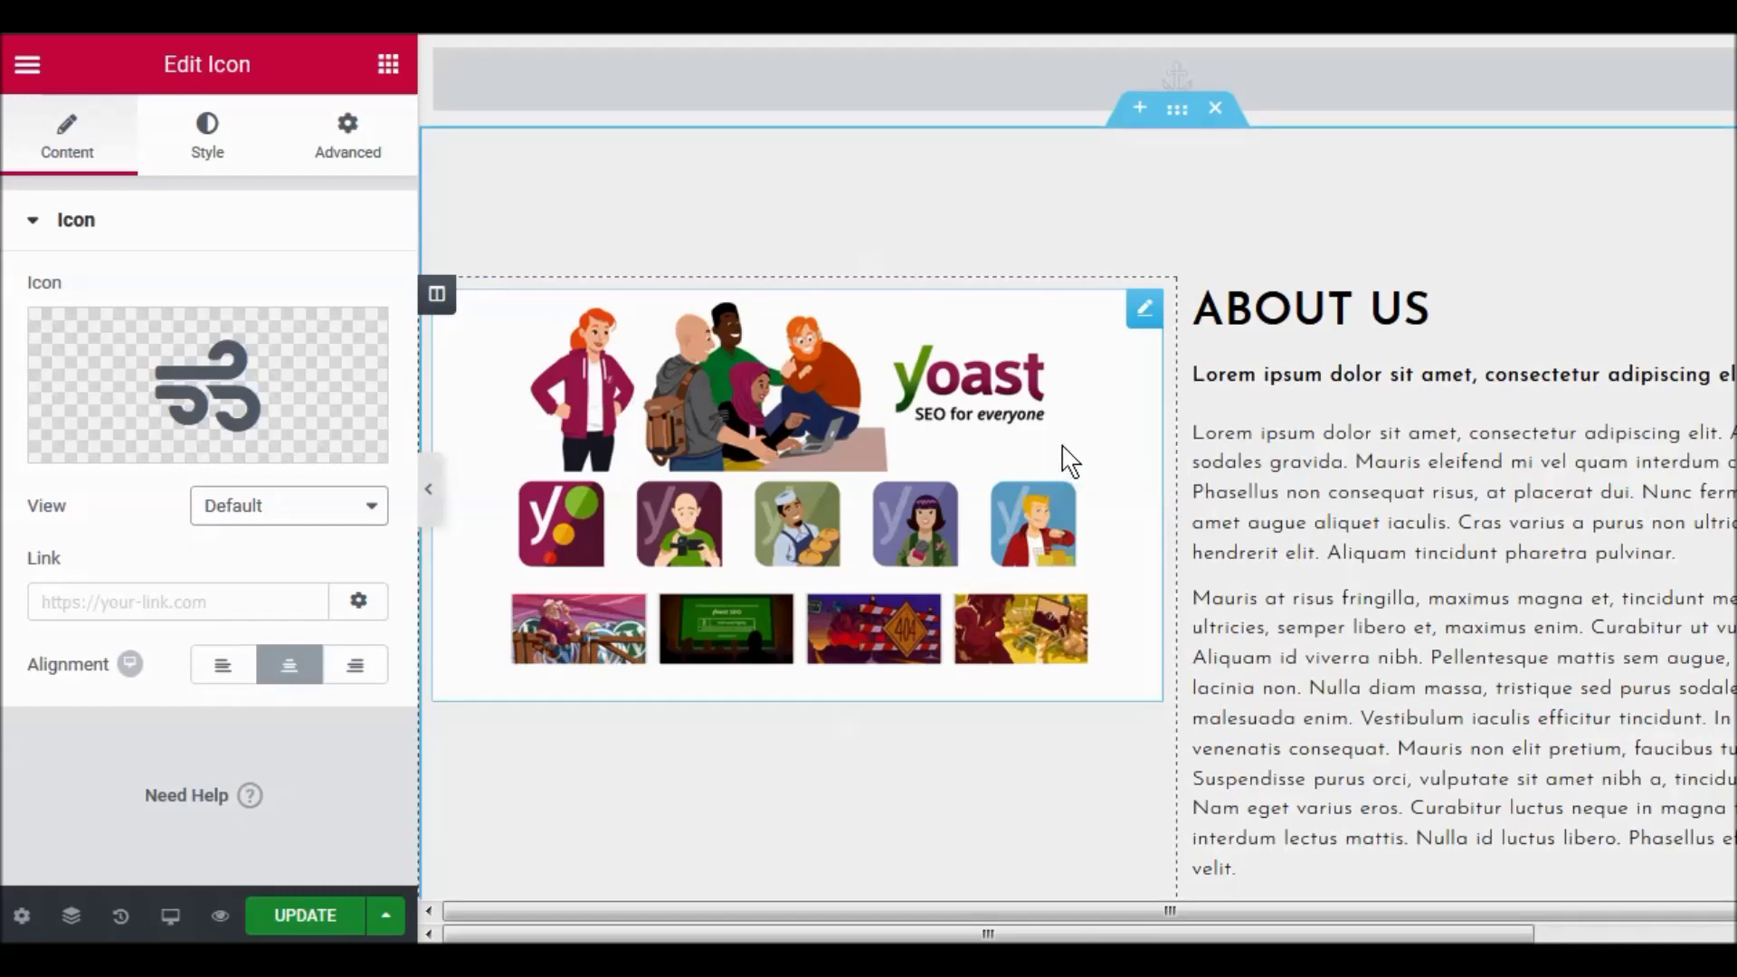
pyautogui.scroll(-3, 1070, 461)
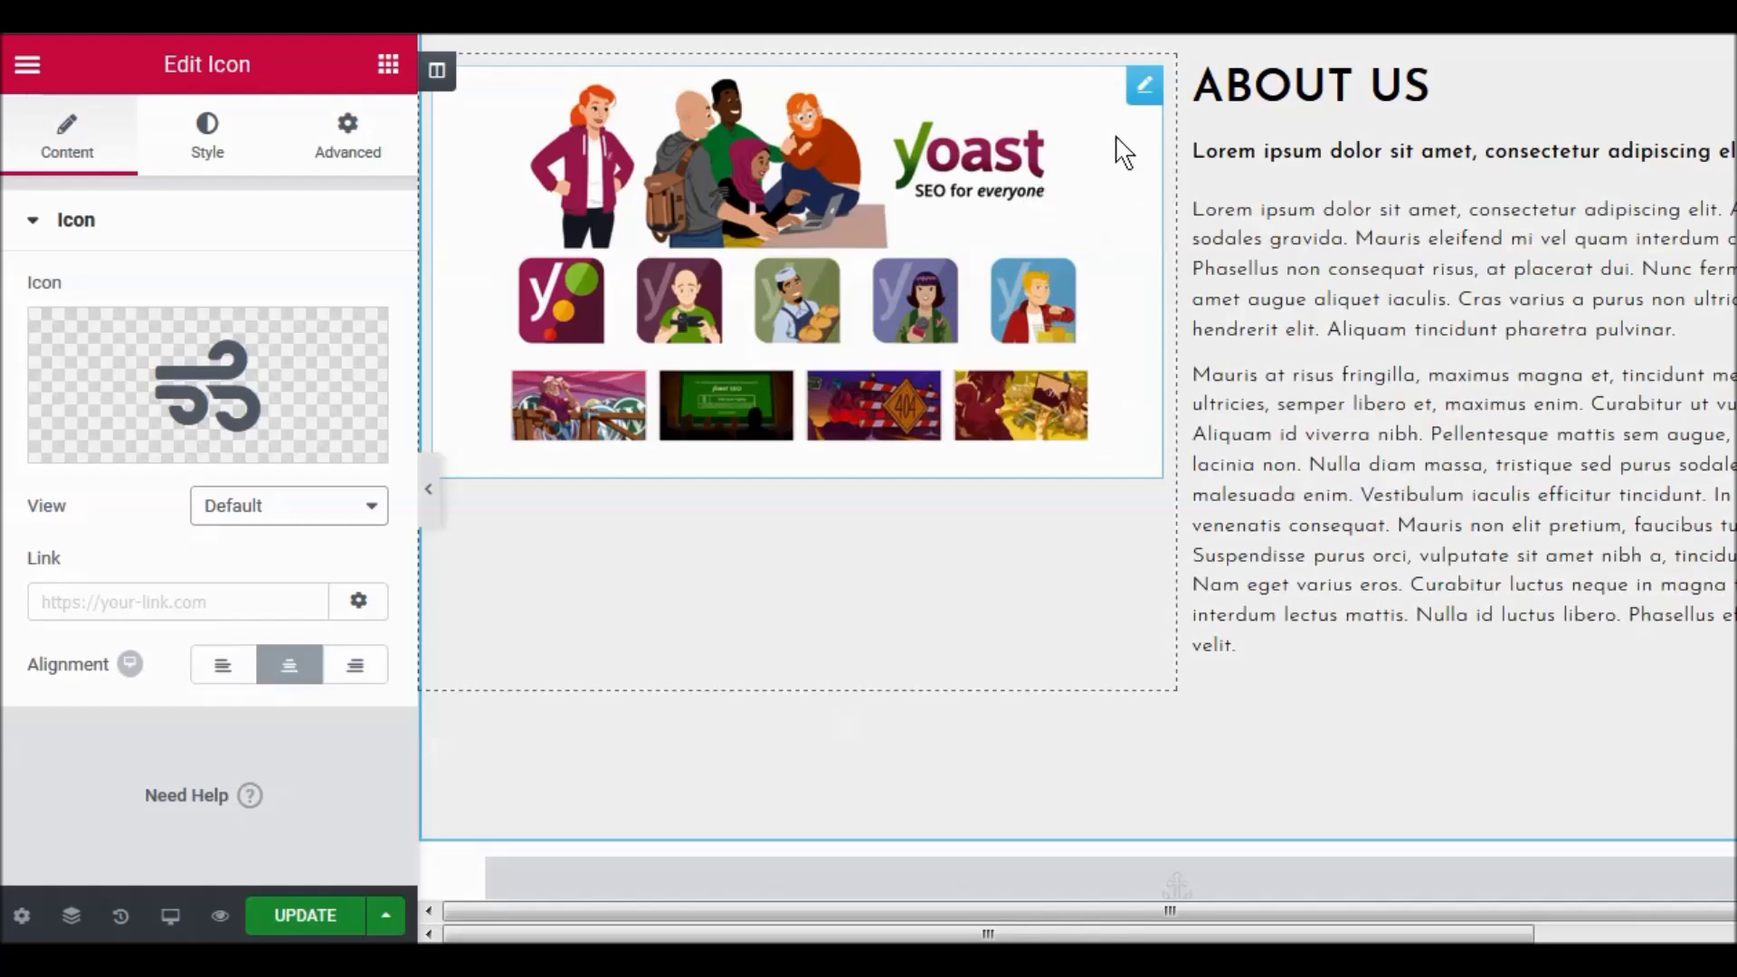
pyautogui.click(1144, 90)
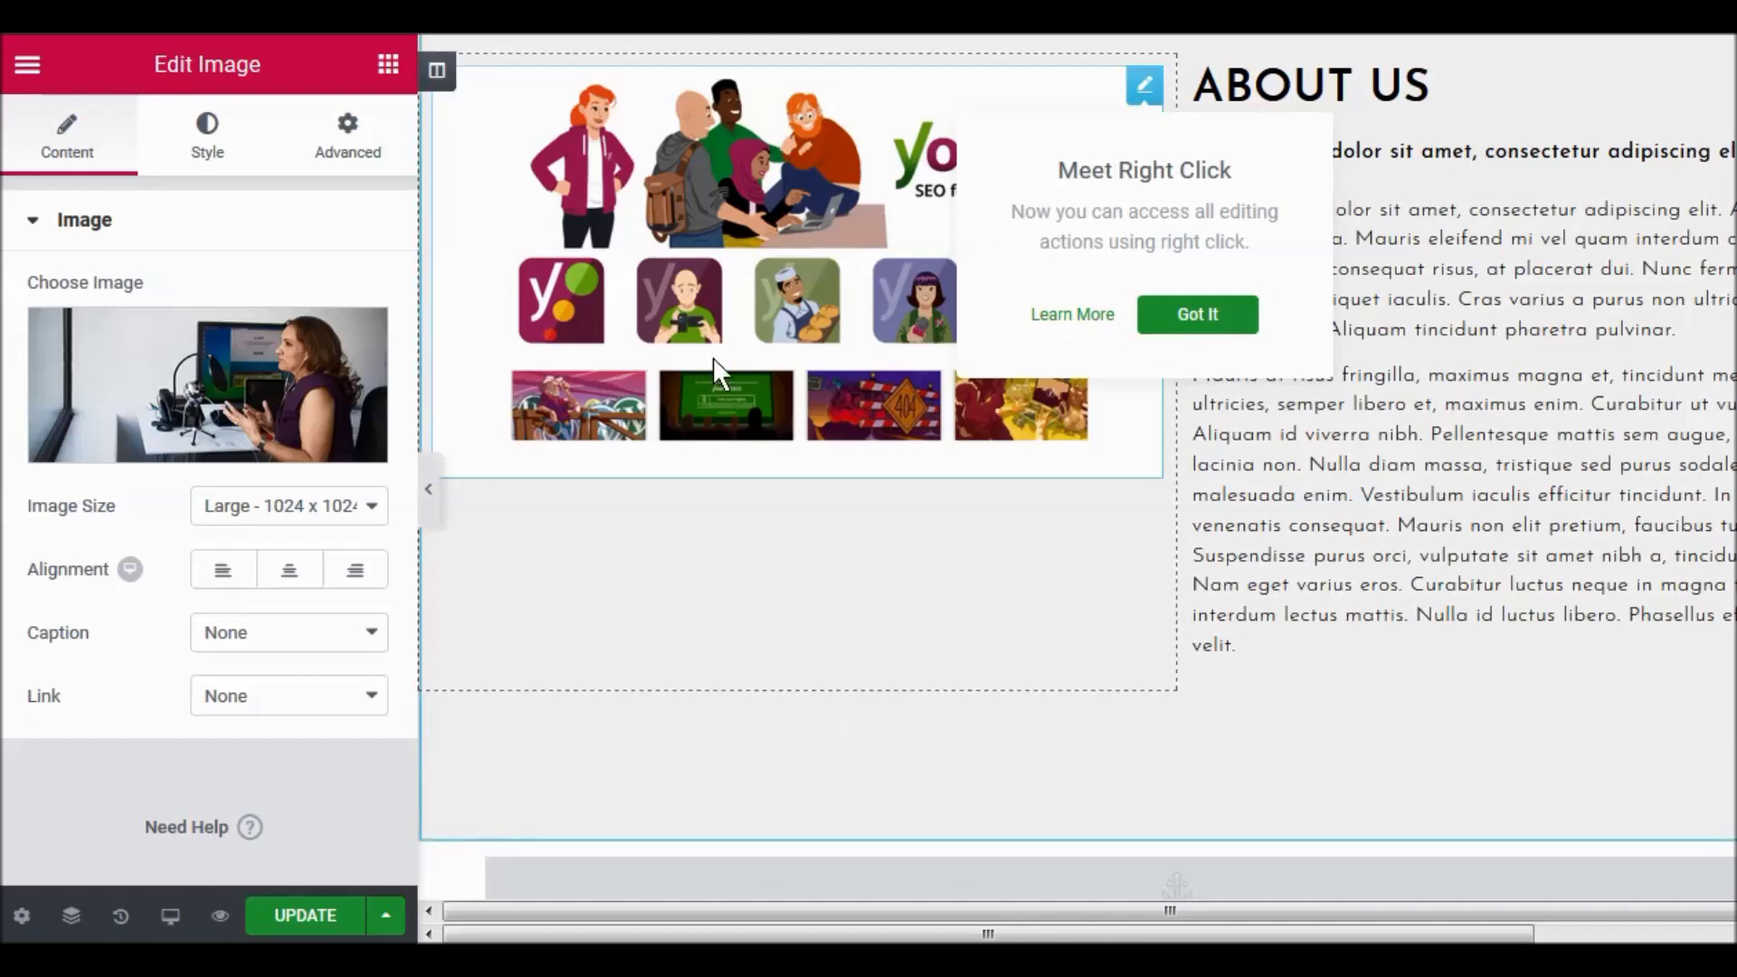
pyautogui.moveTo(233, 378)
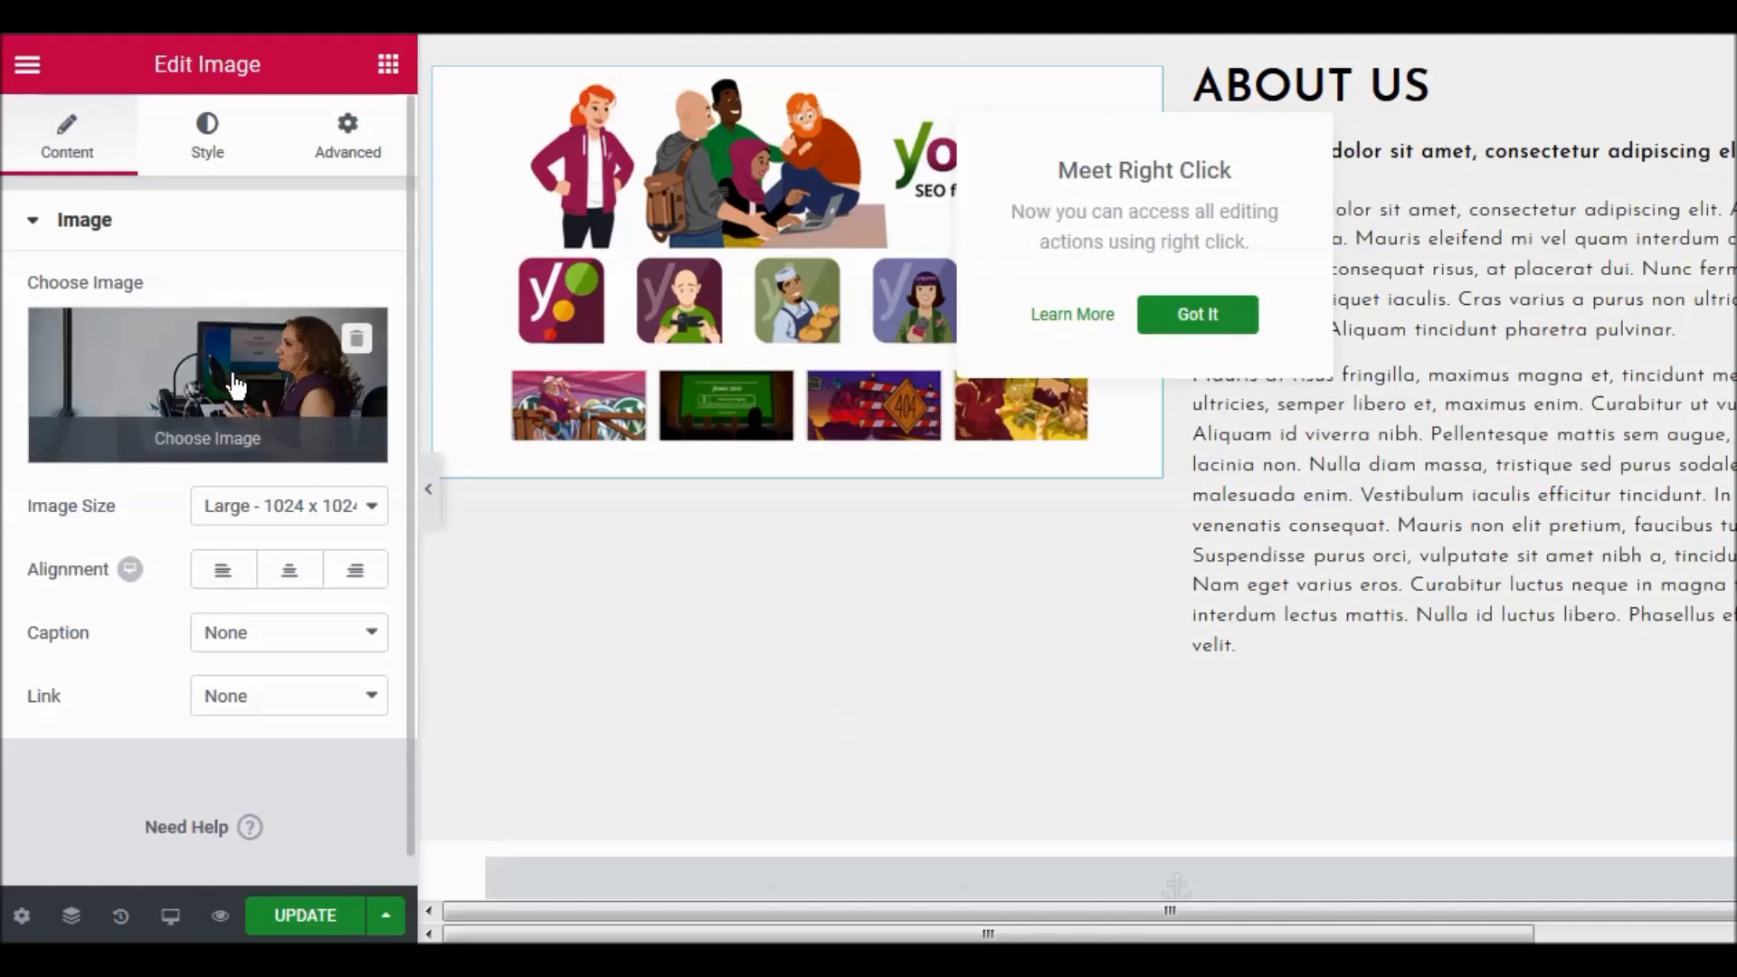
pyautogui.click(233, 384)
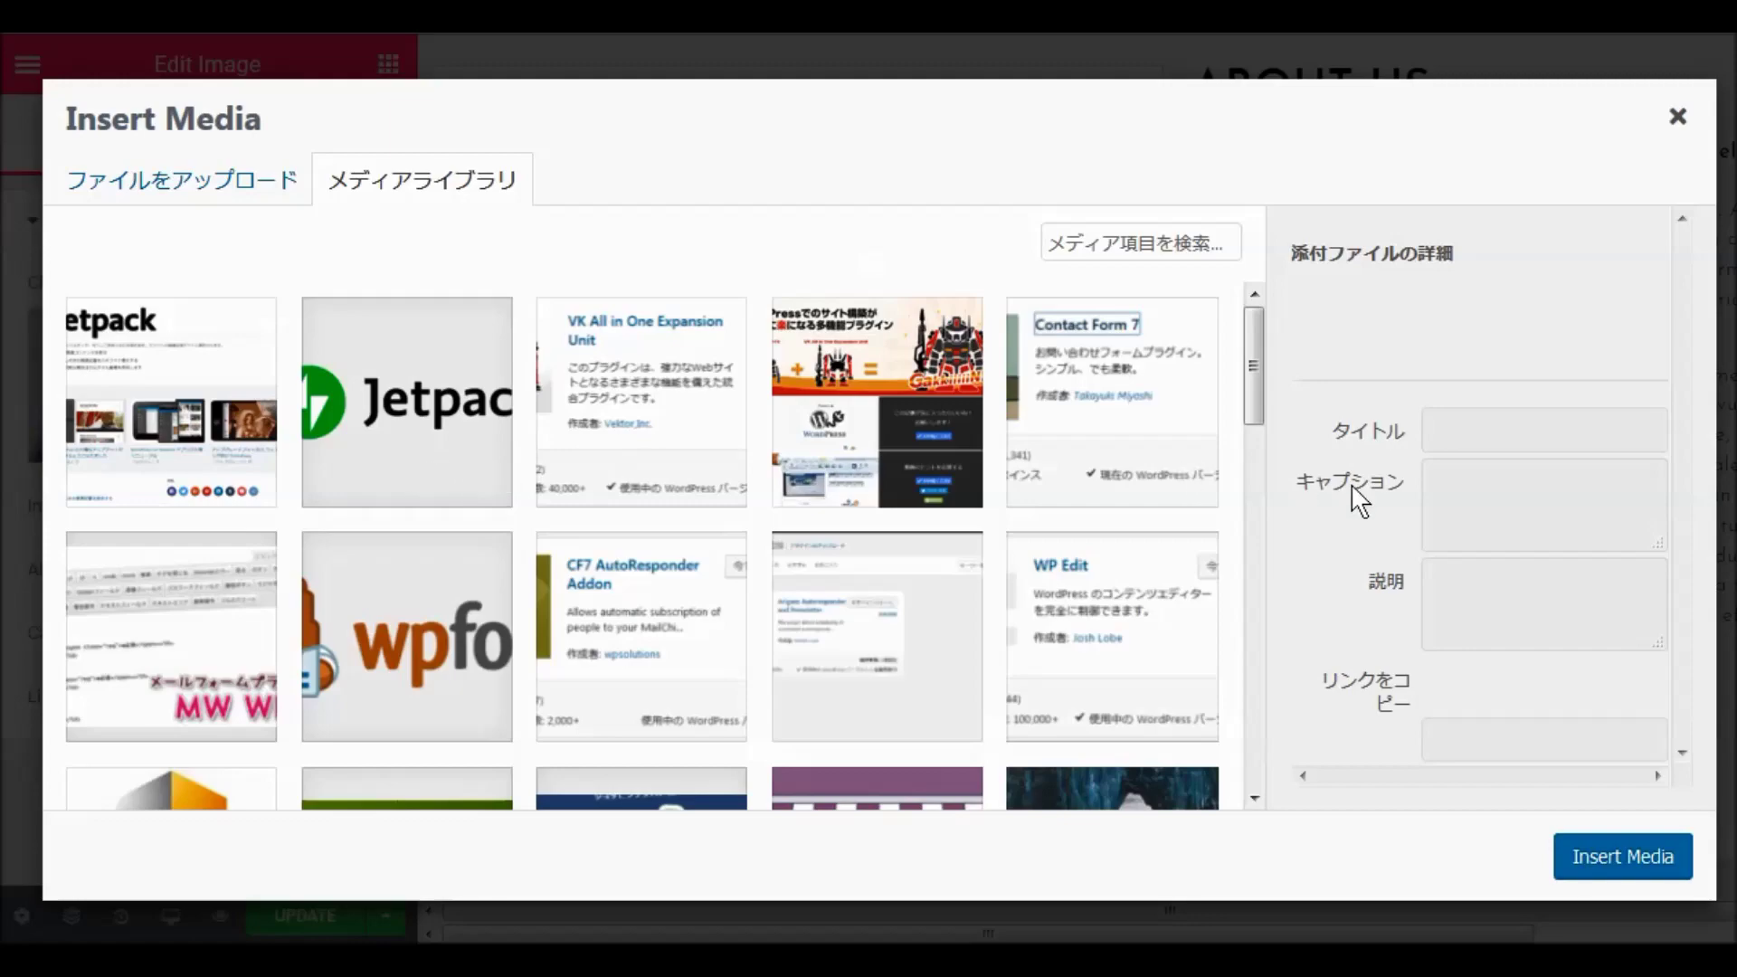
pyautogui.click(1676, 117)
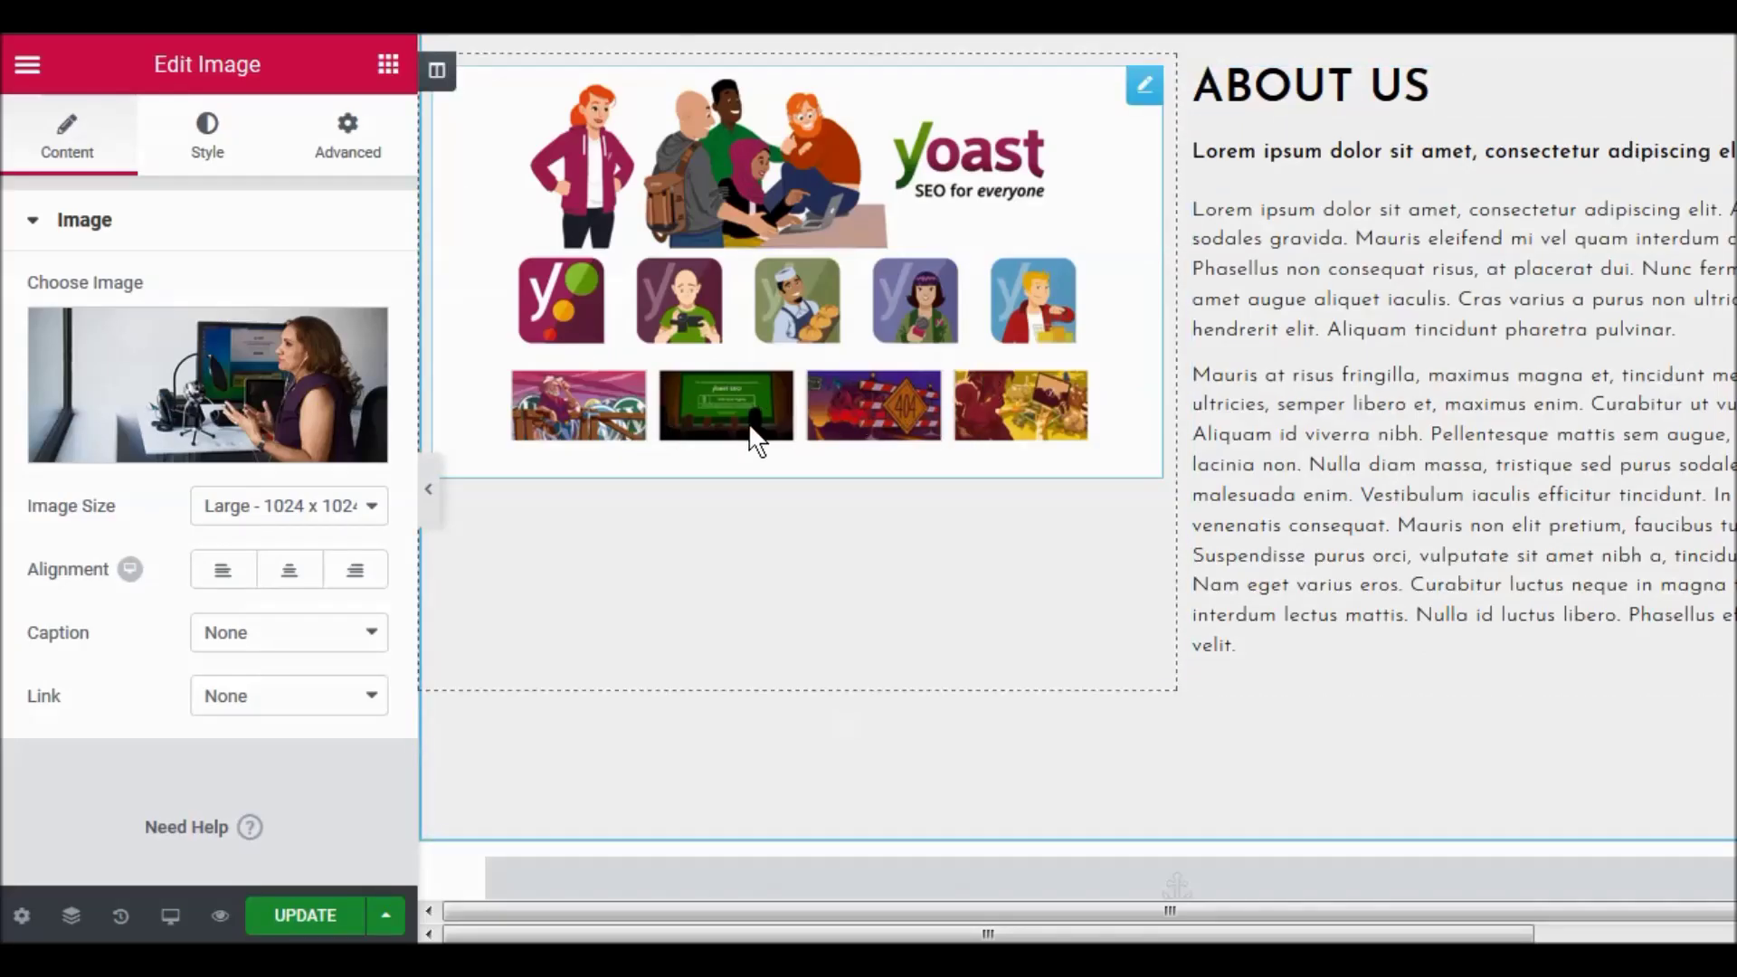
# Try moving the picture beside ABOUT US into the text column above the heading.
pyautogui.scroll(3, 966, 402)
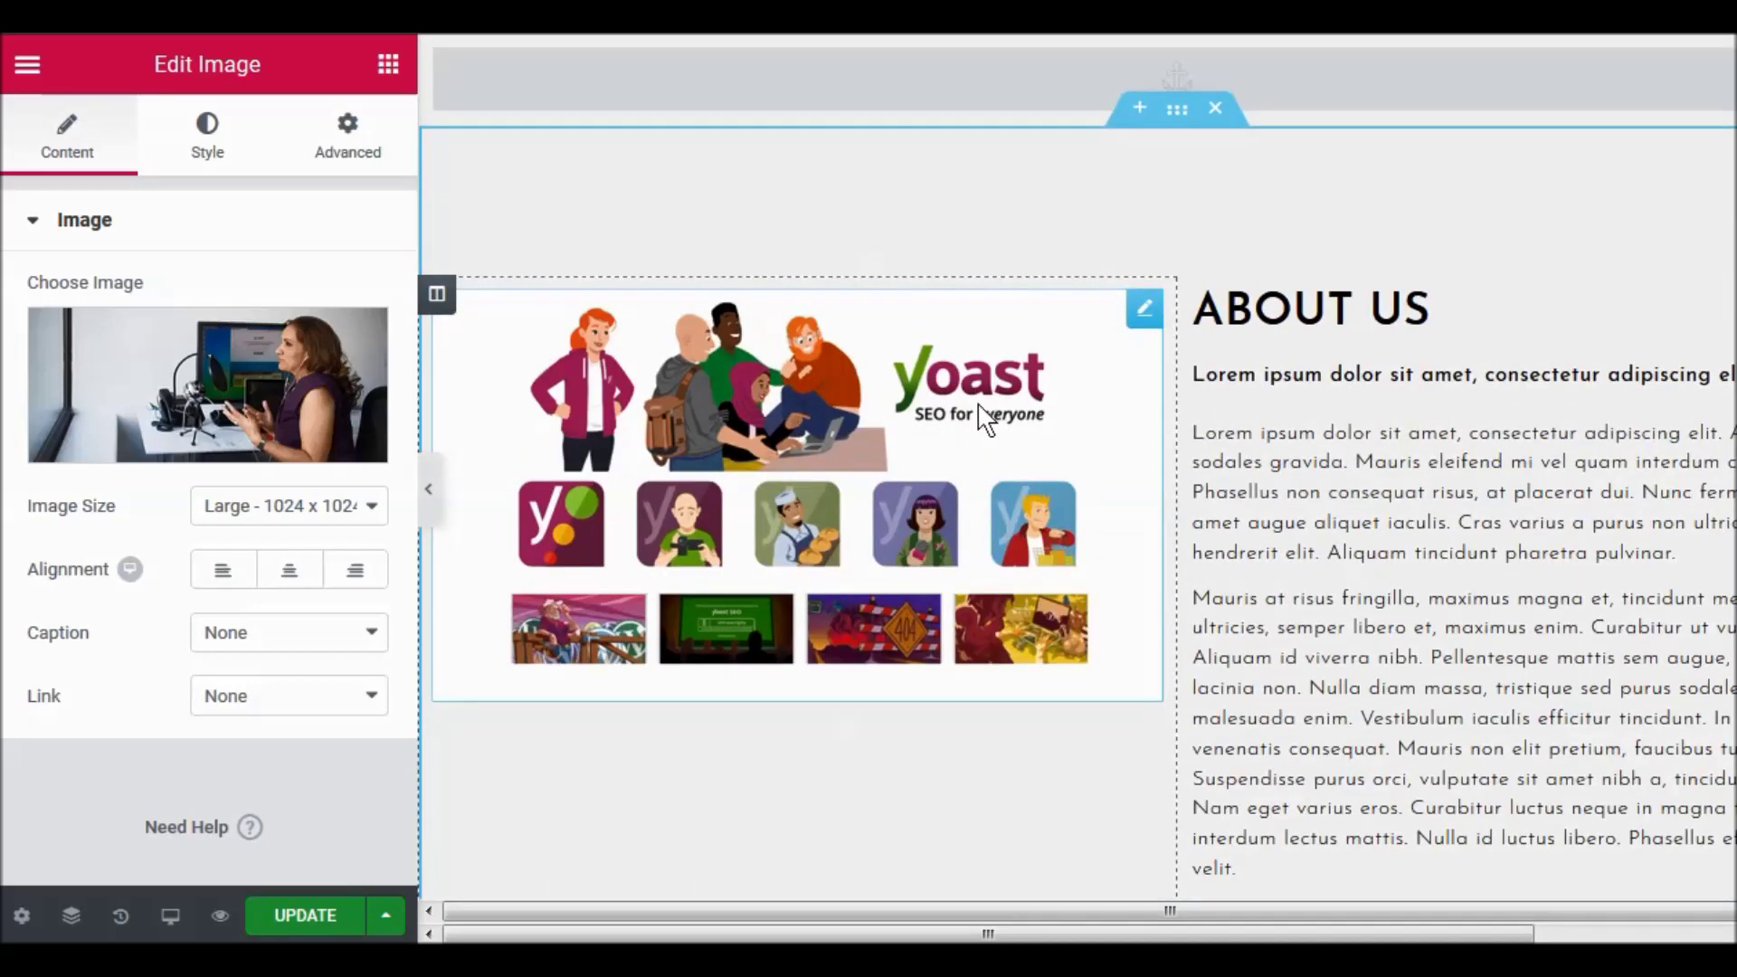
pyautogui.moveTo(1144, 312)
pyautogui.mouseDown()
pyautogui.moveTo(1144, 297)
pyautogui.moveTo(1167, 314)
pyautogui.mouseUp()
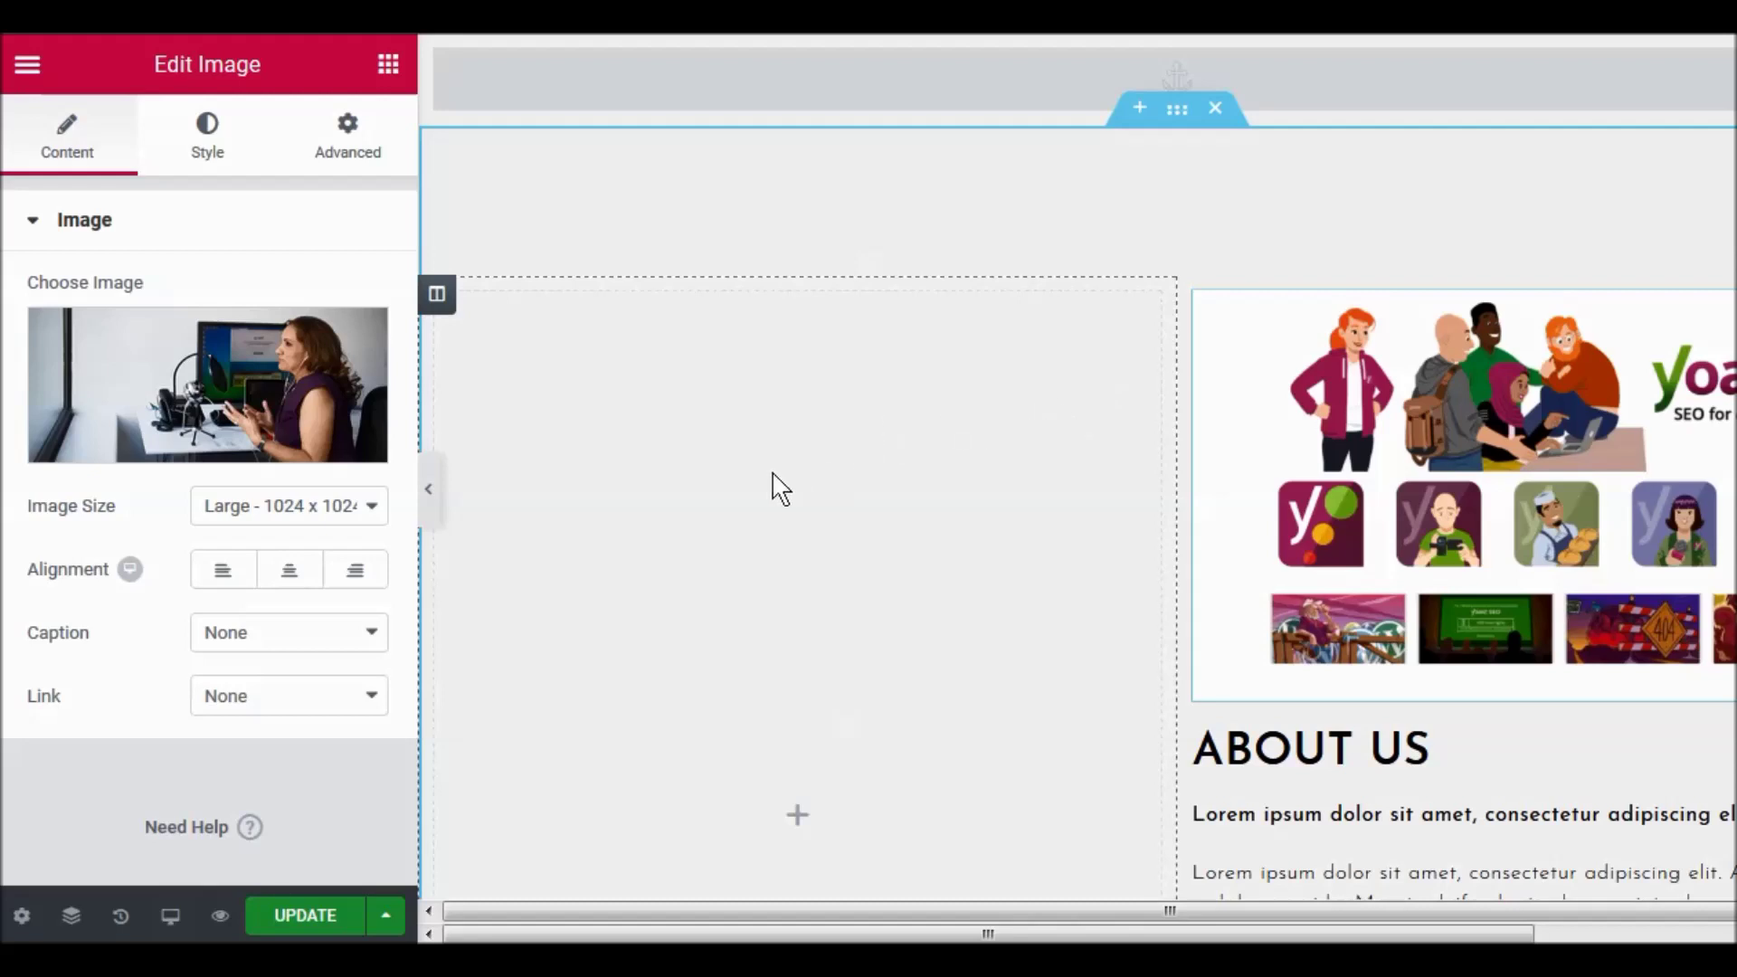
pyautogui.click(256, 399)
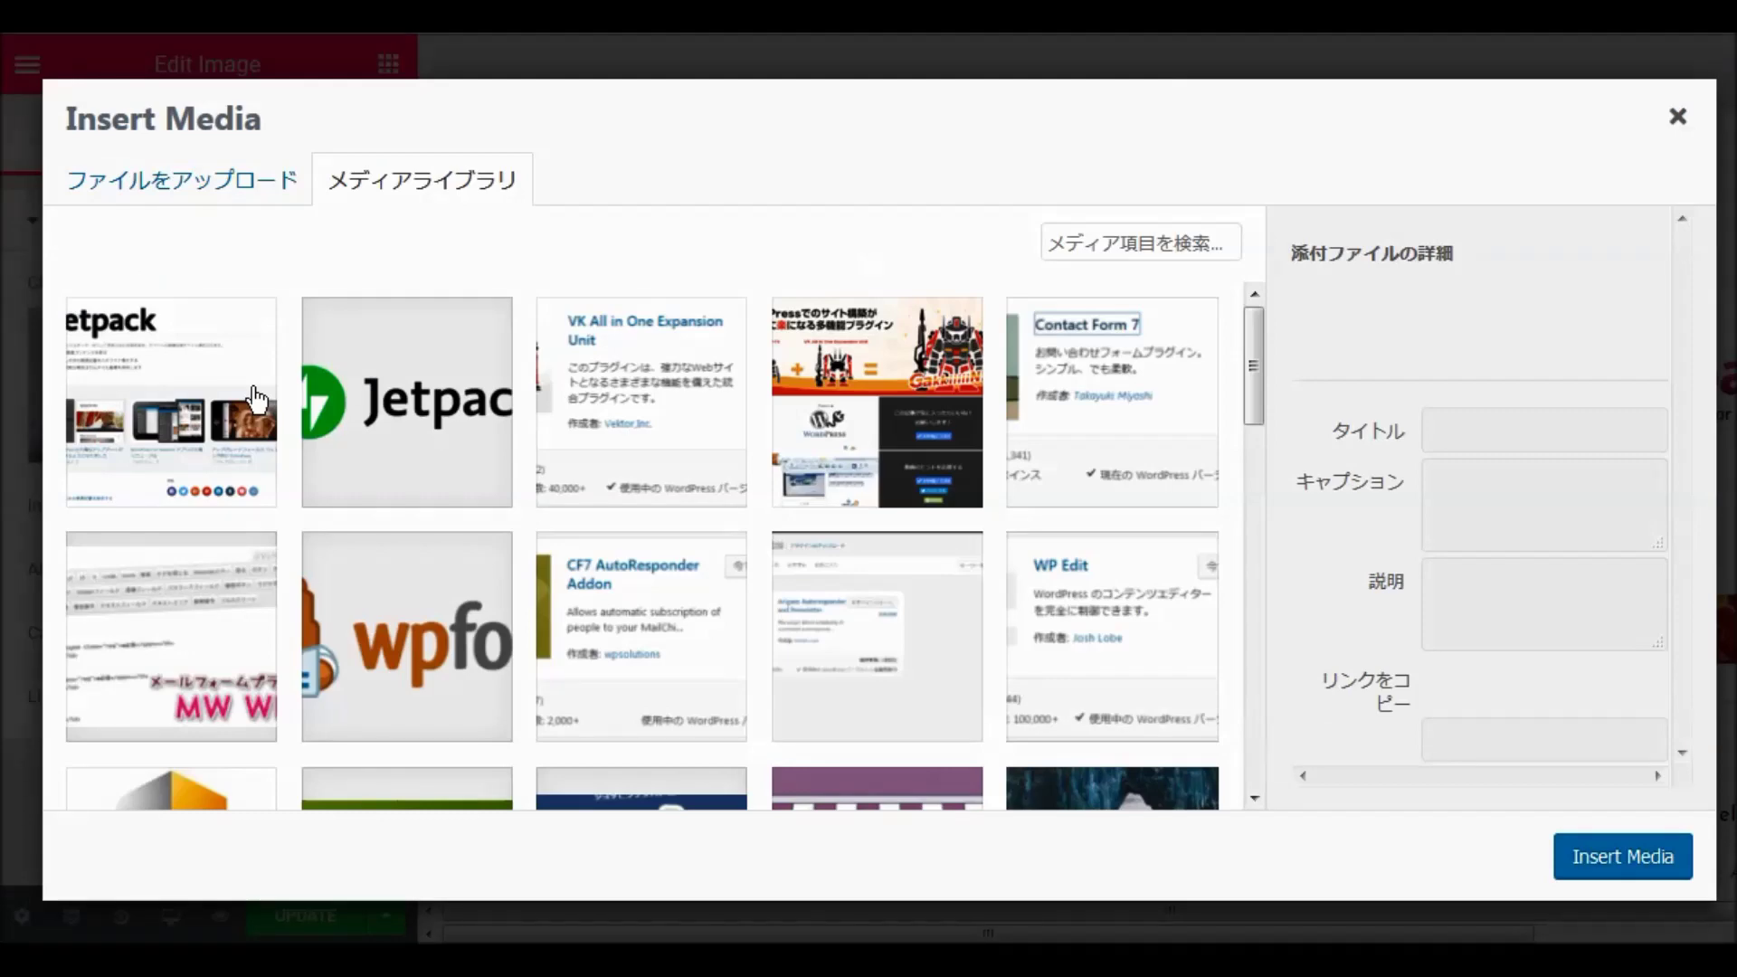
pyautogui.click(1678, 120)
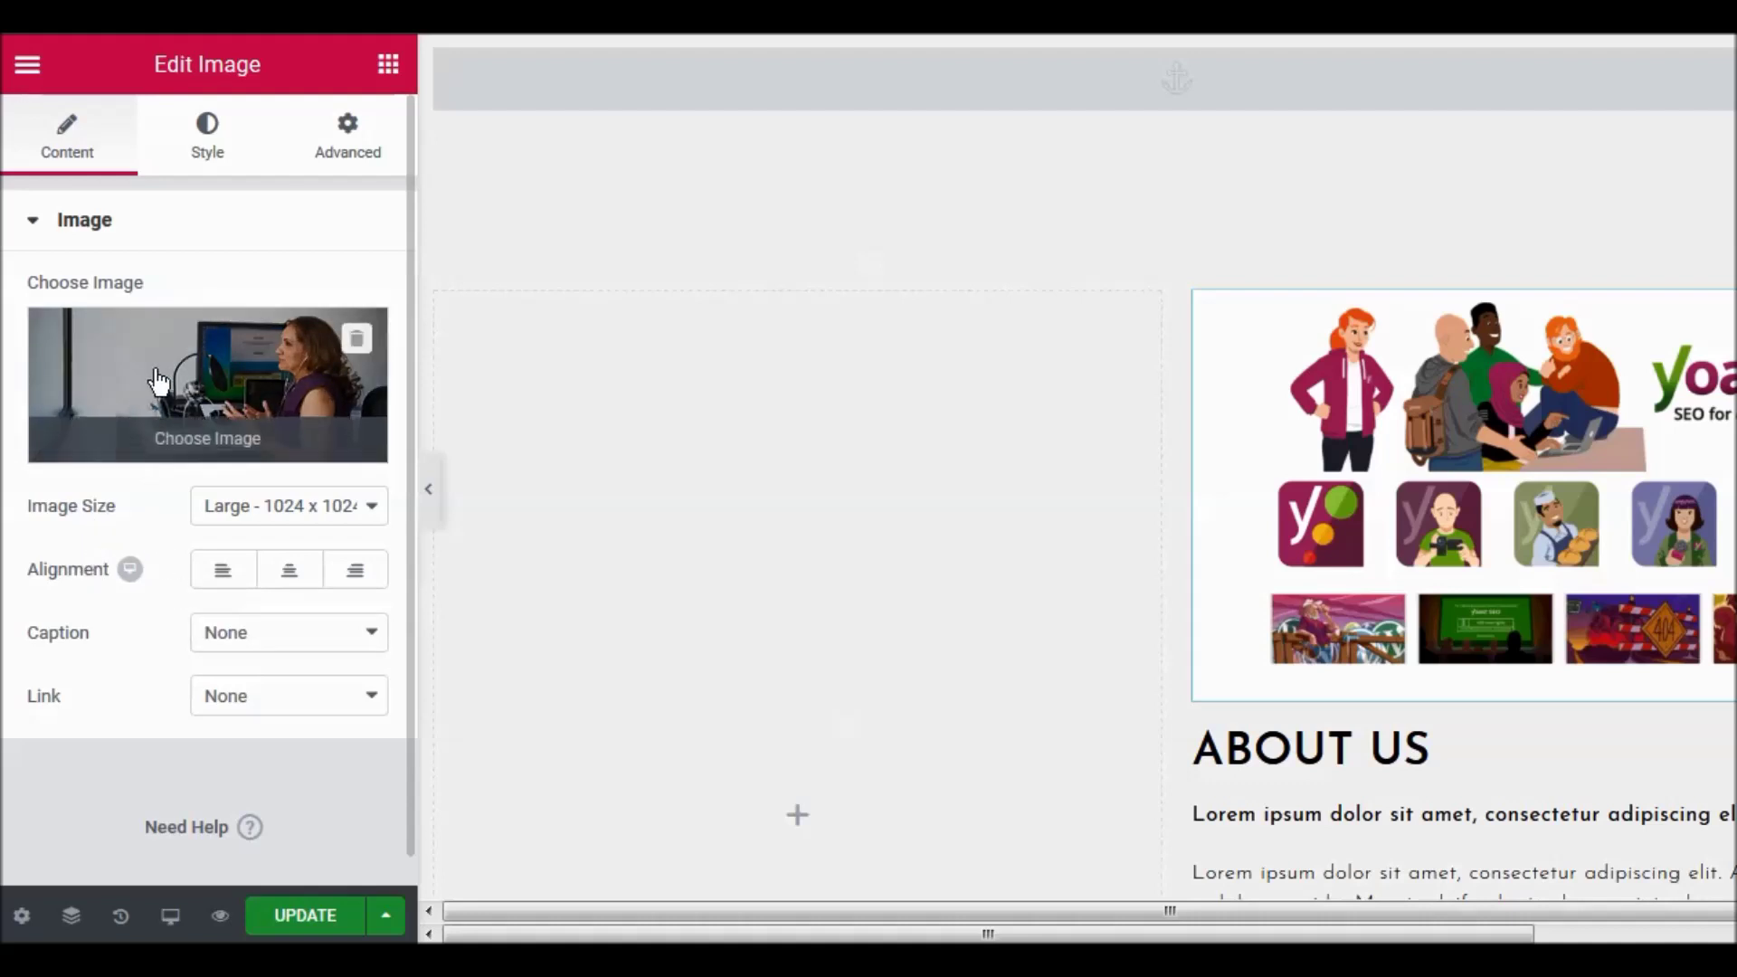
# Replace the About Us picture with the purple-lit desktop monitor photo from the media library and place it in the empty column beside the text.
pyautogui.moveTo(161, 375); pyautogui.dragTo(702, 514)
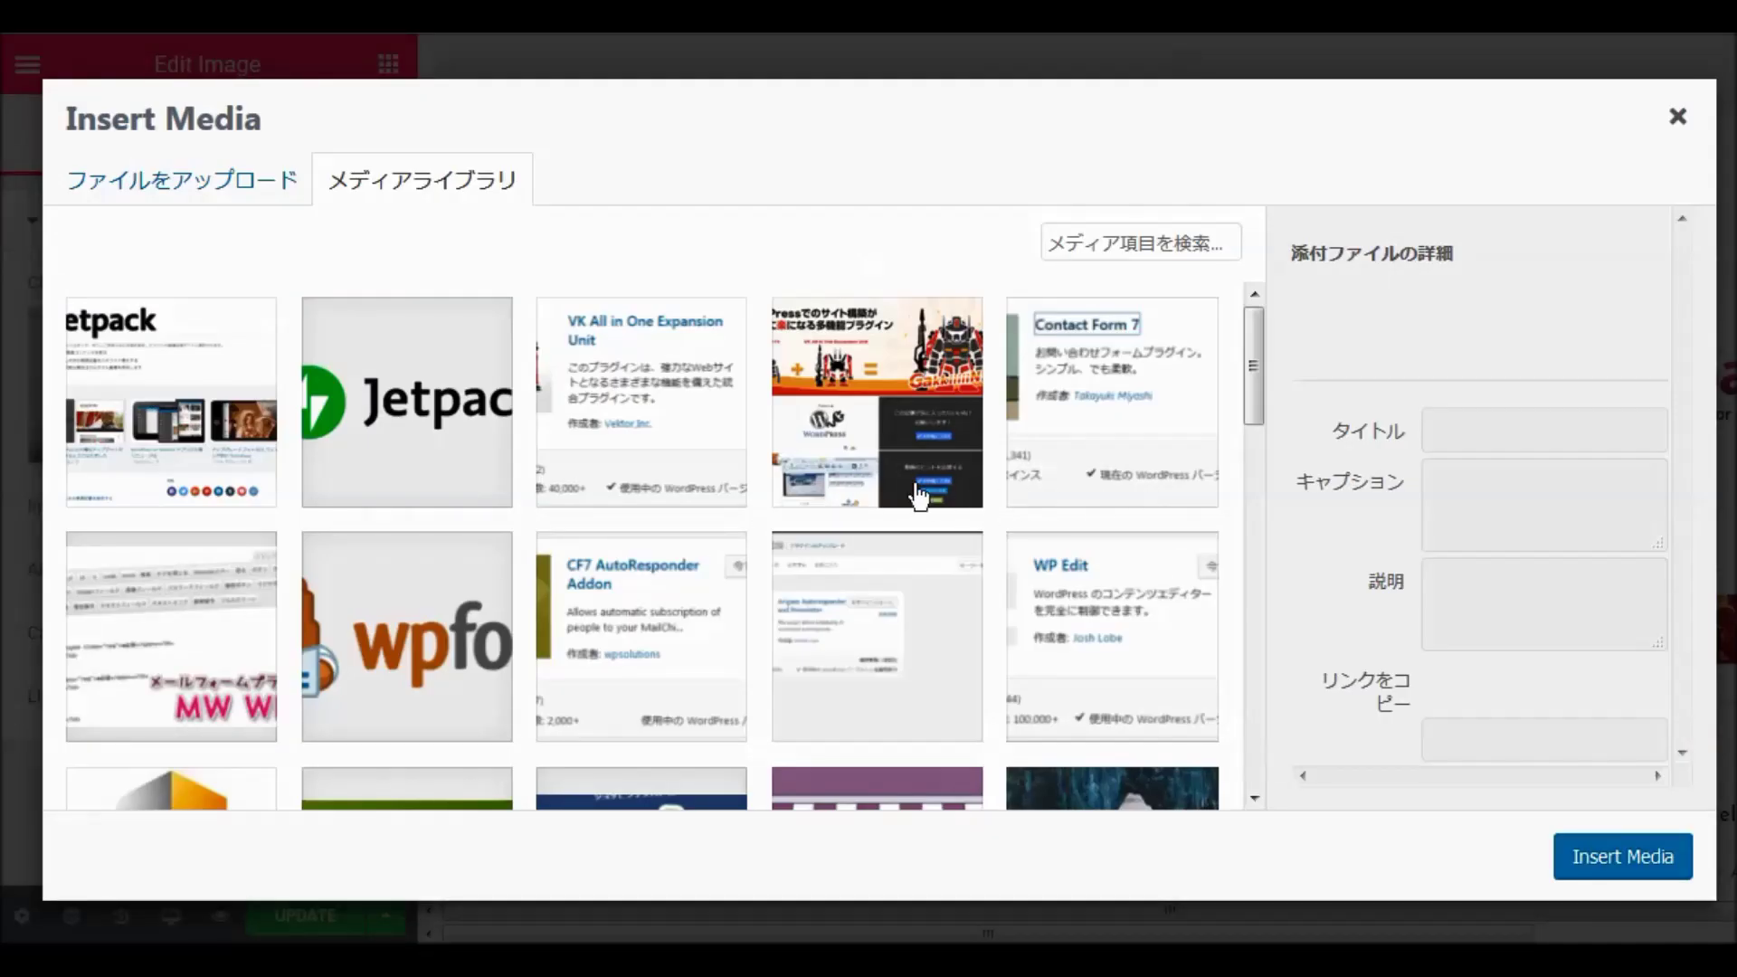
pyautogui.scroll(-5, 954, 534)
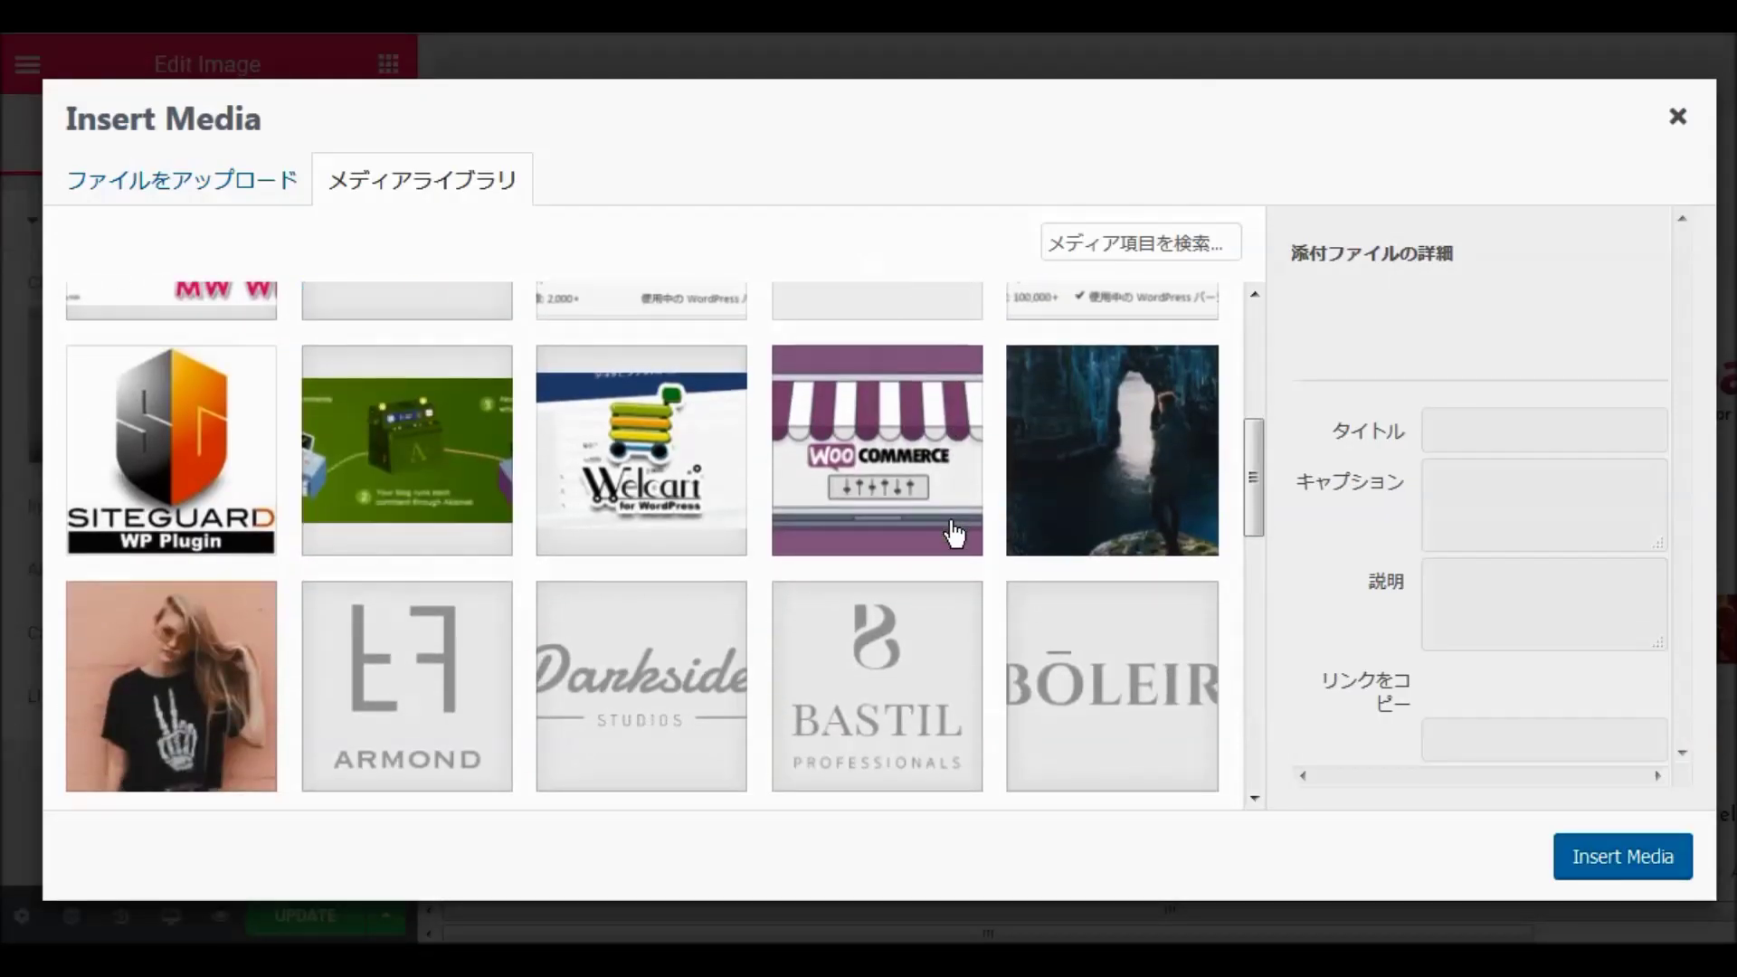
pyautogui.scroll(-5, 954, 534)
pyautogui.scroll(-3, 957, 538)
pyautogui.scroll(-2, 957, 543)
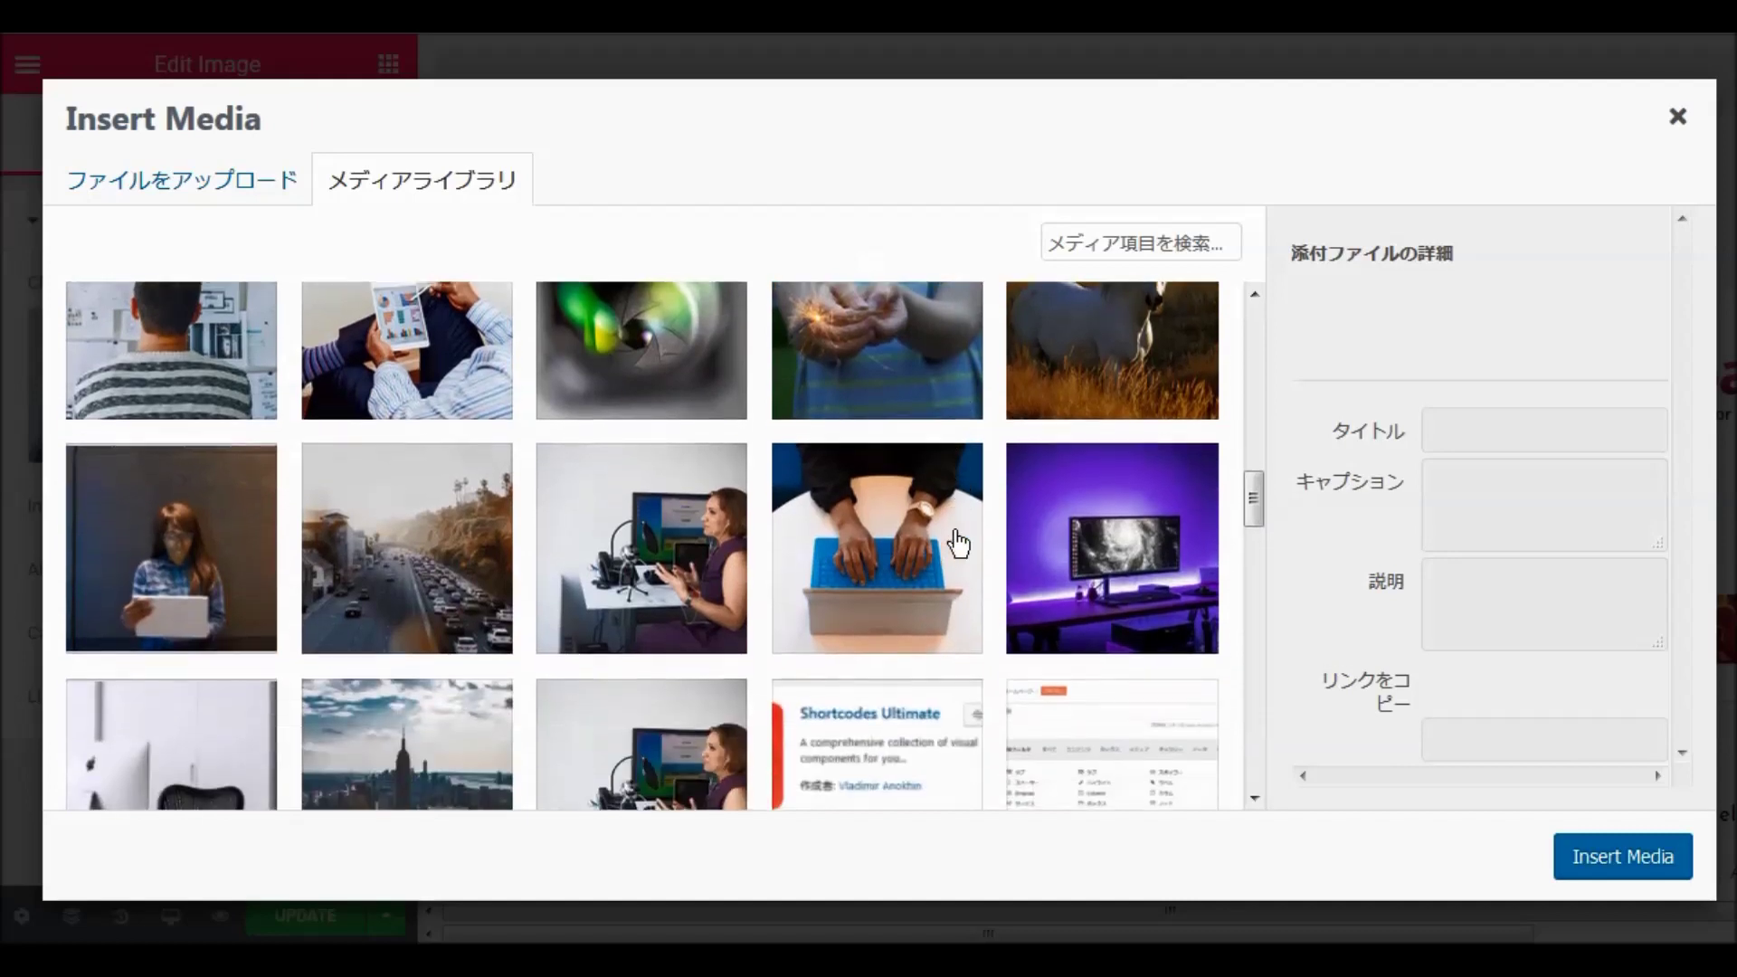
pyautogui.click(1169, 556)
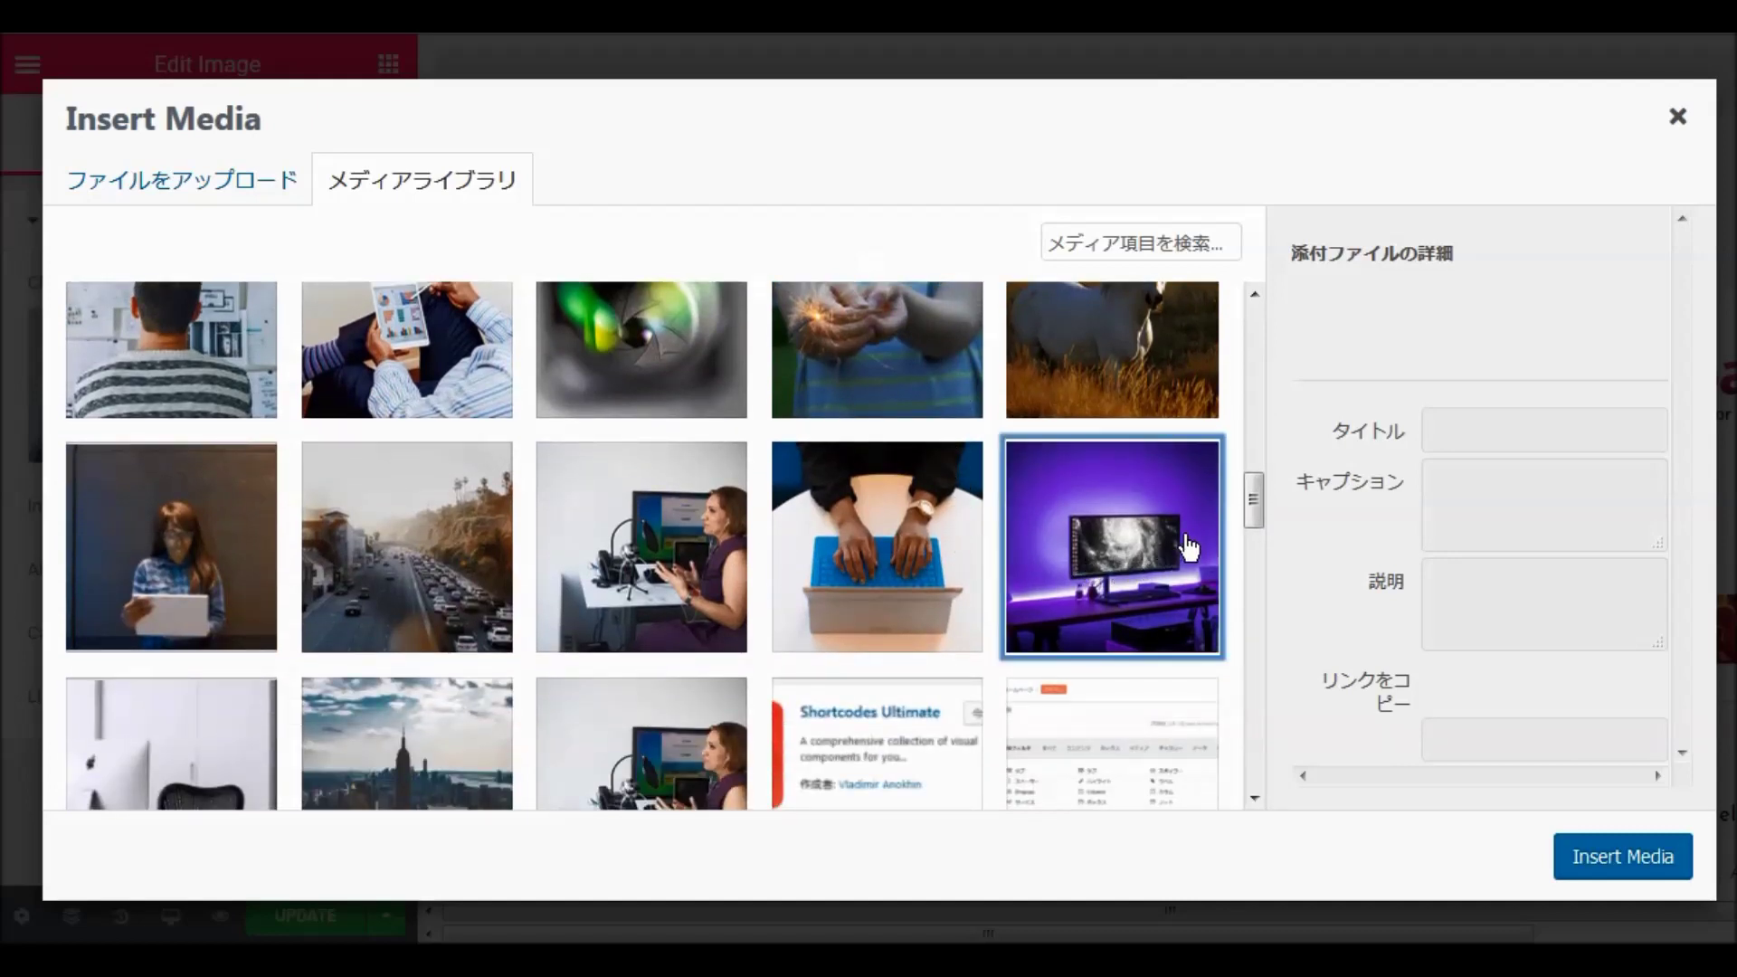
pyautogui.click(1592, 855)
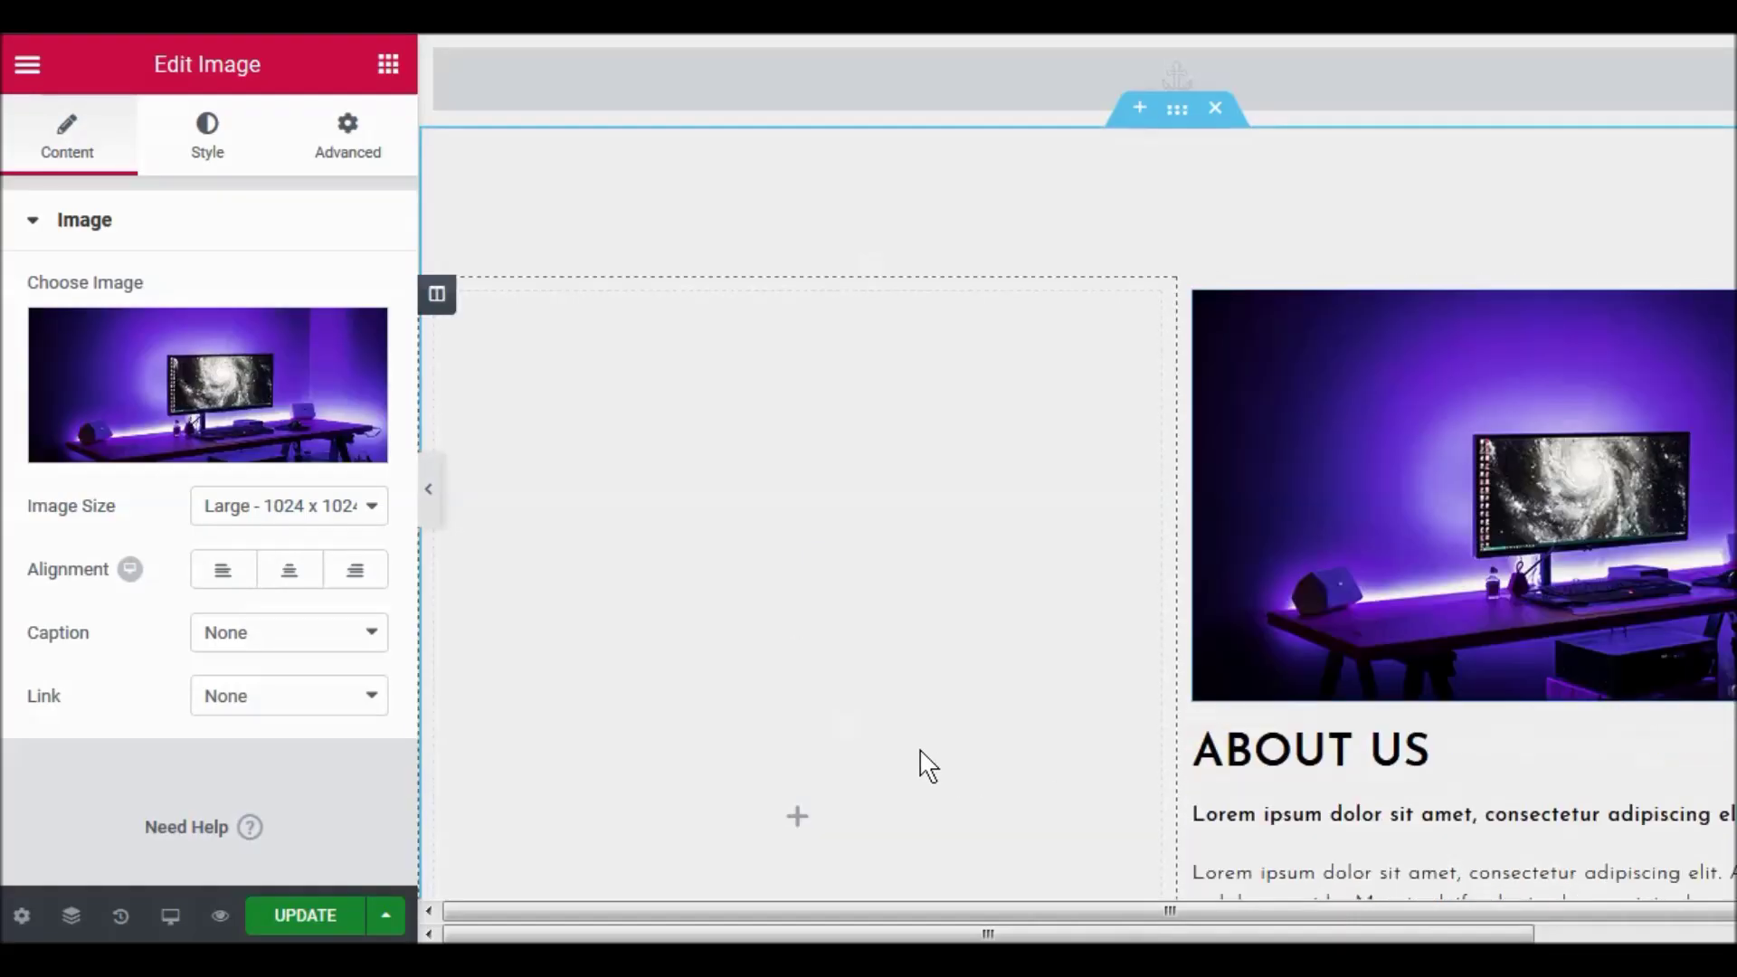
pyautogui.moveTo(1354, 561); pyautogui.dragTo(951, 542)
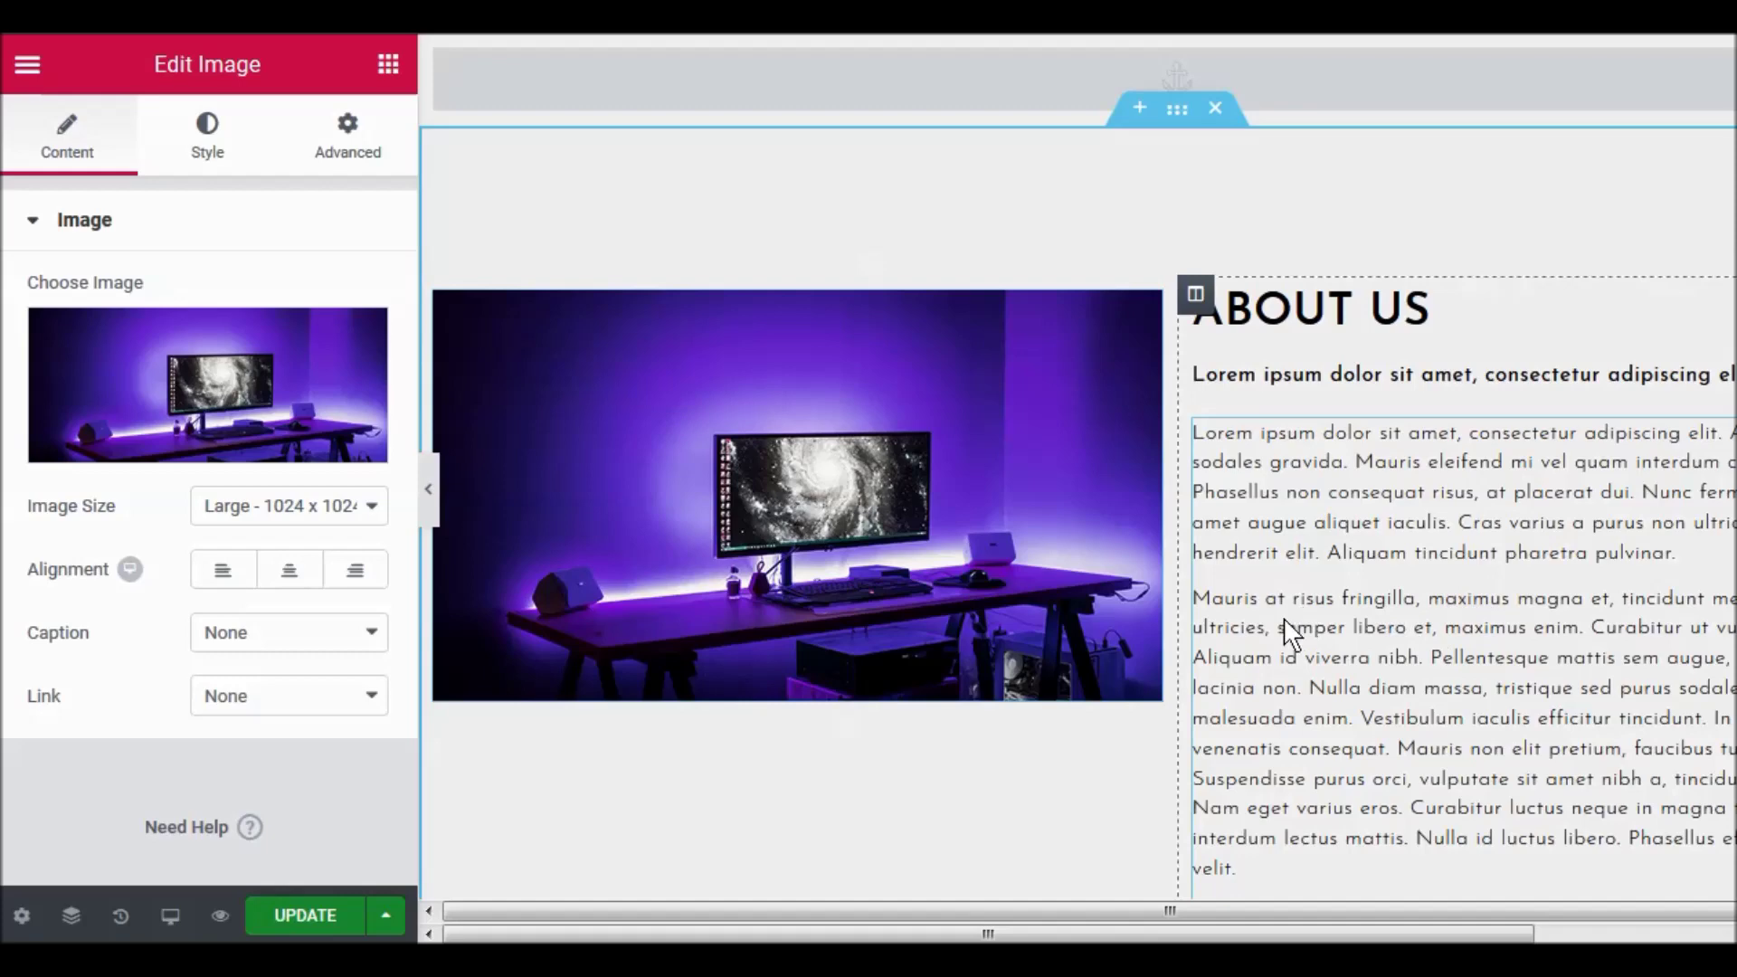
# Delete the "Why you'll love our theme ?" heading section and the section of number counters beneath it.
pyautogui.scroll(-5, 1287, 604)
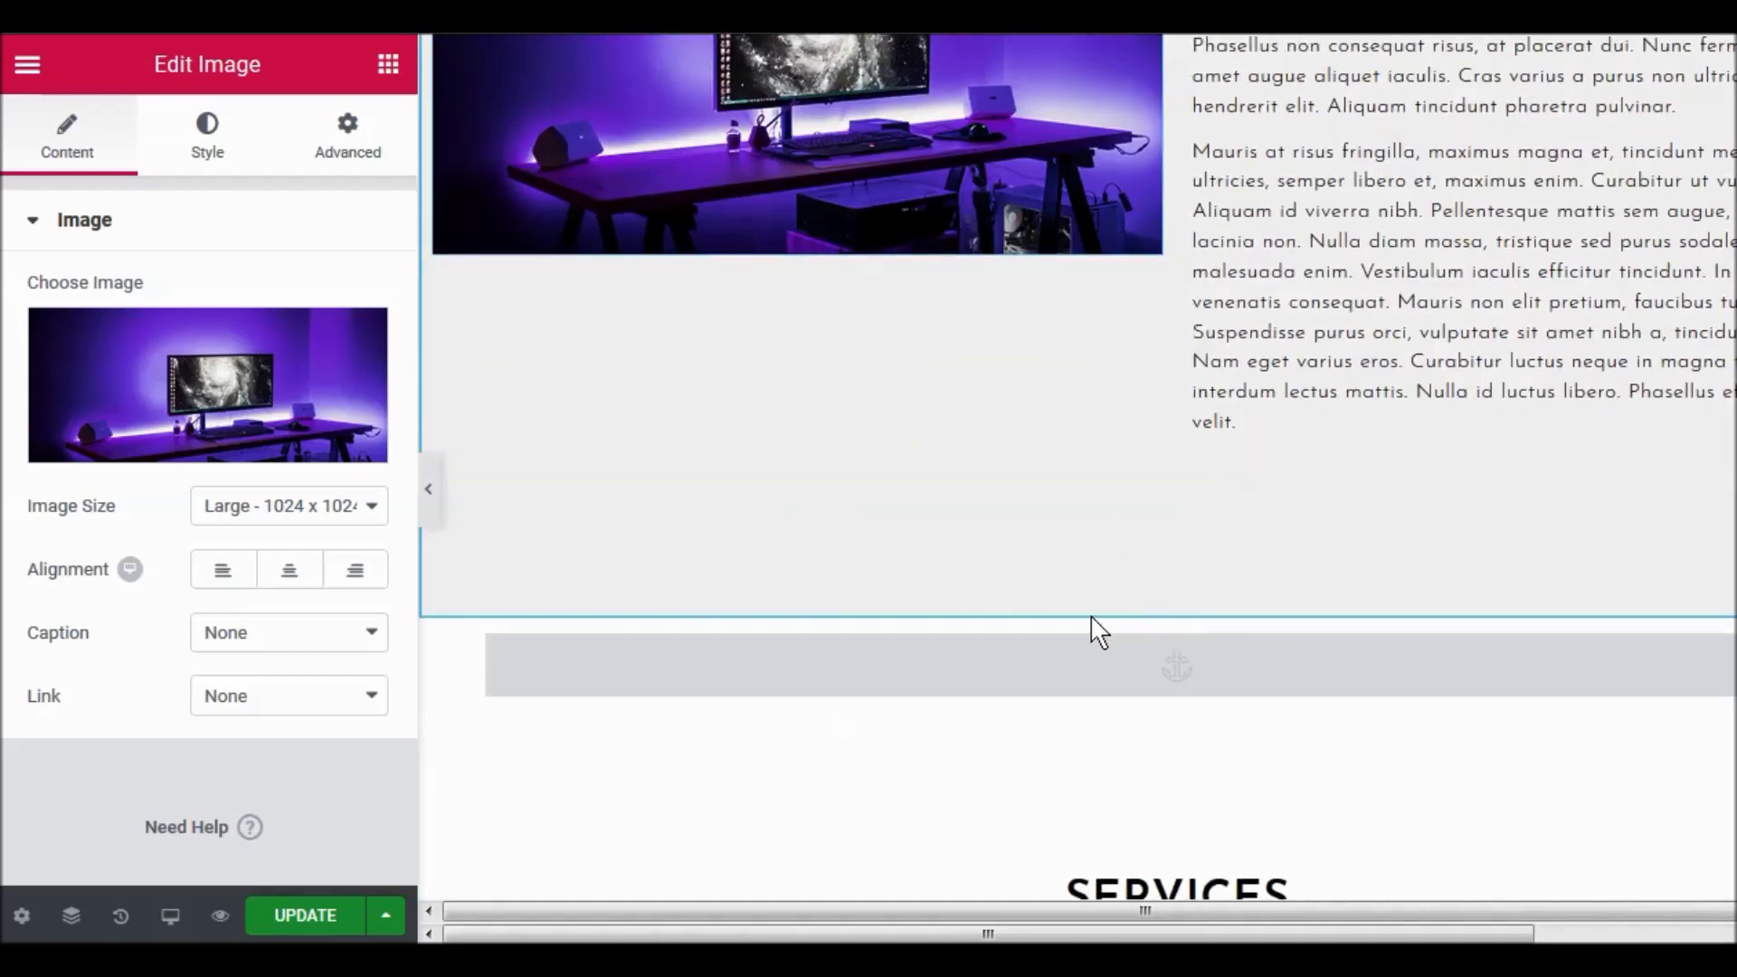
pyautogui.scroll(-5, 1108, 631)
pyautogui.scroll(-5, 1034, 640)
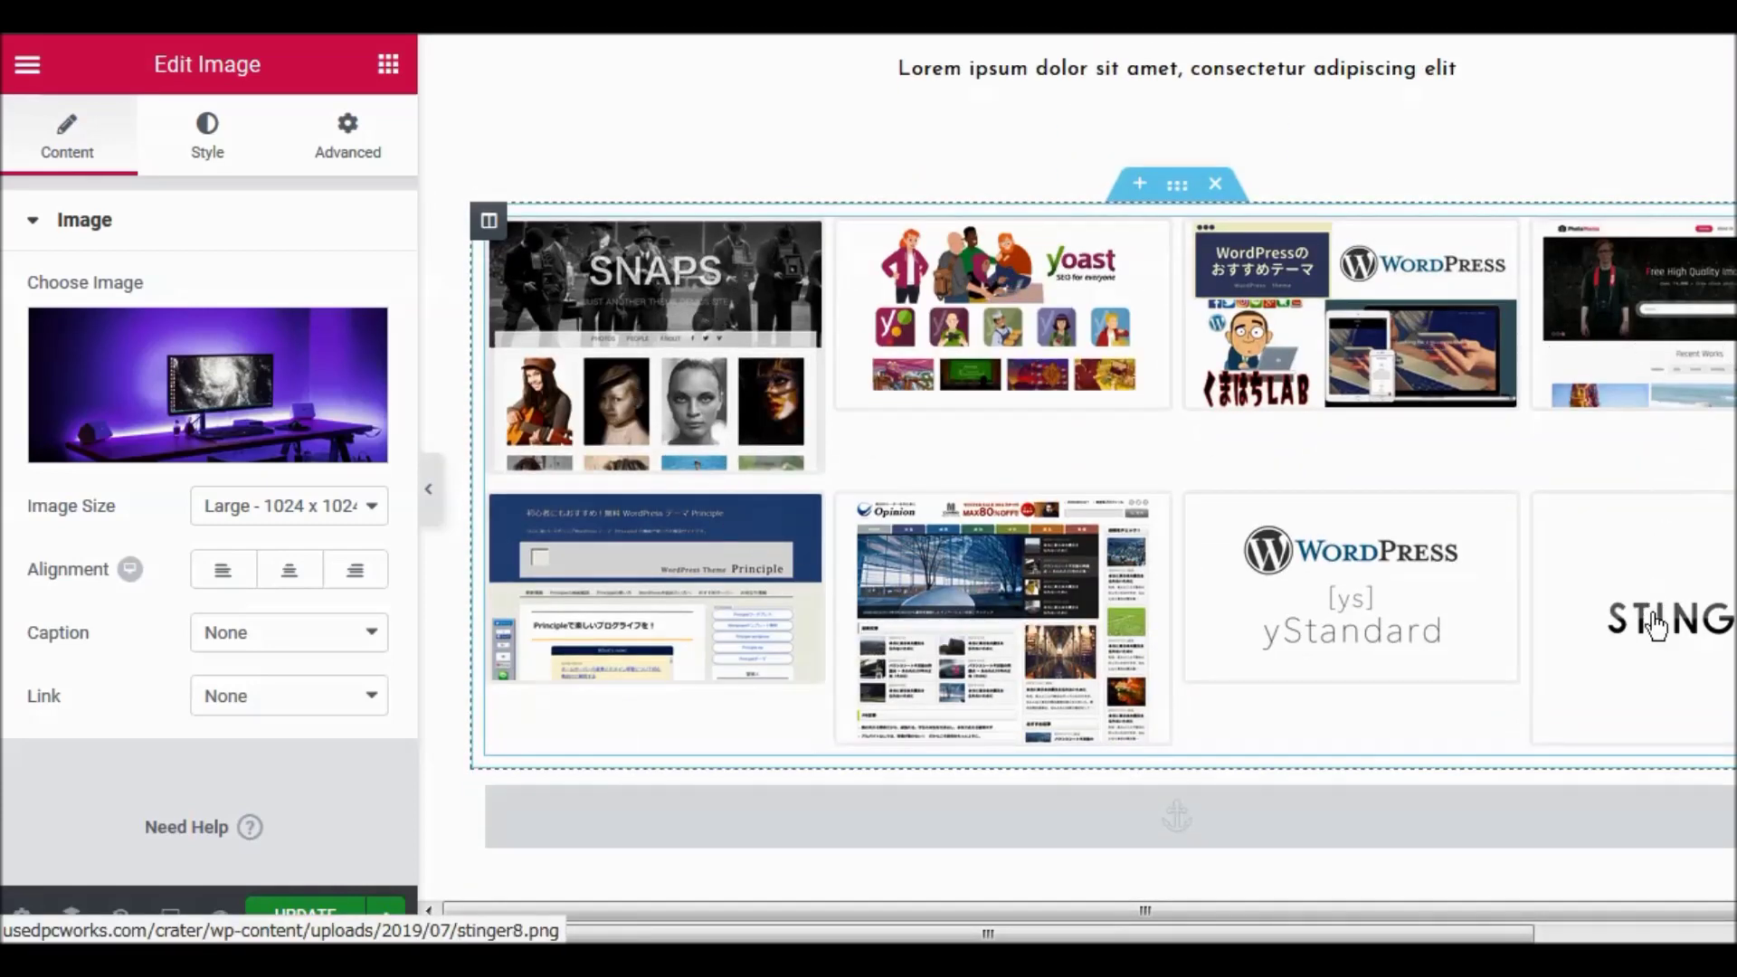
pyautogui.scroll(-1, 879, 586)
pyautogui.scroll(-10, 879, 579)
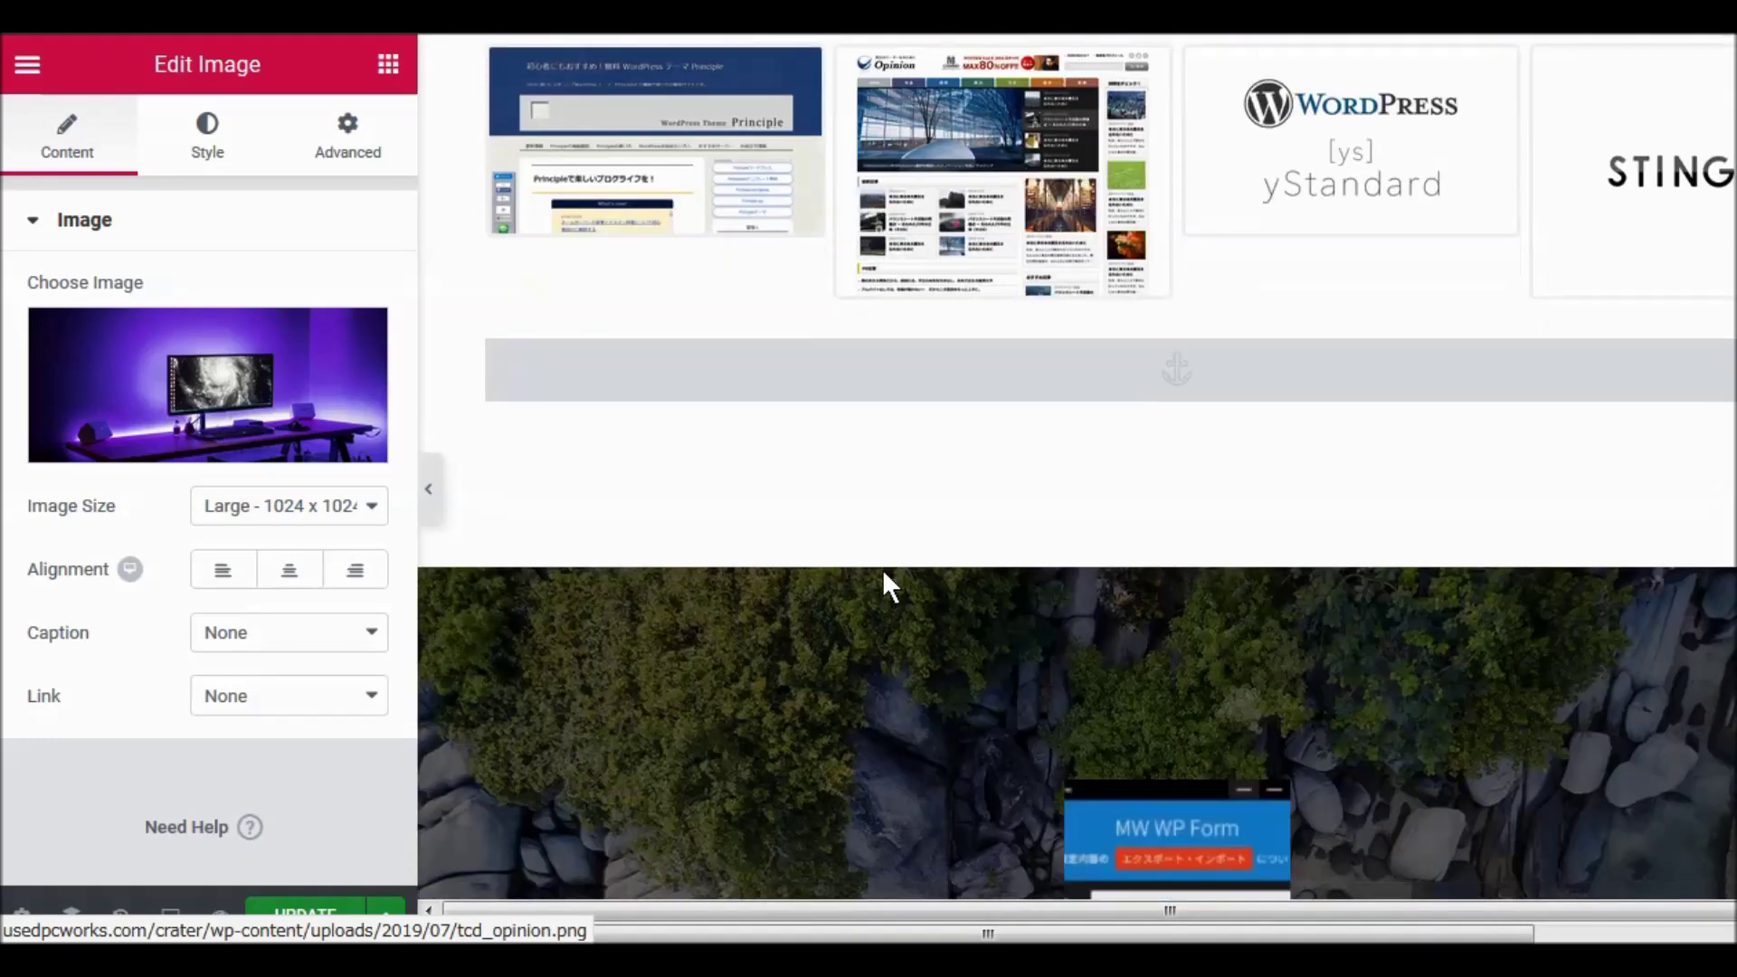
pyautogui.scroll(-10, 893, 567)
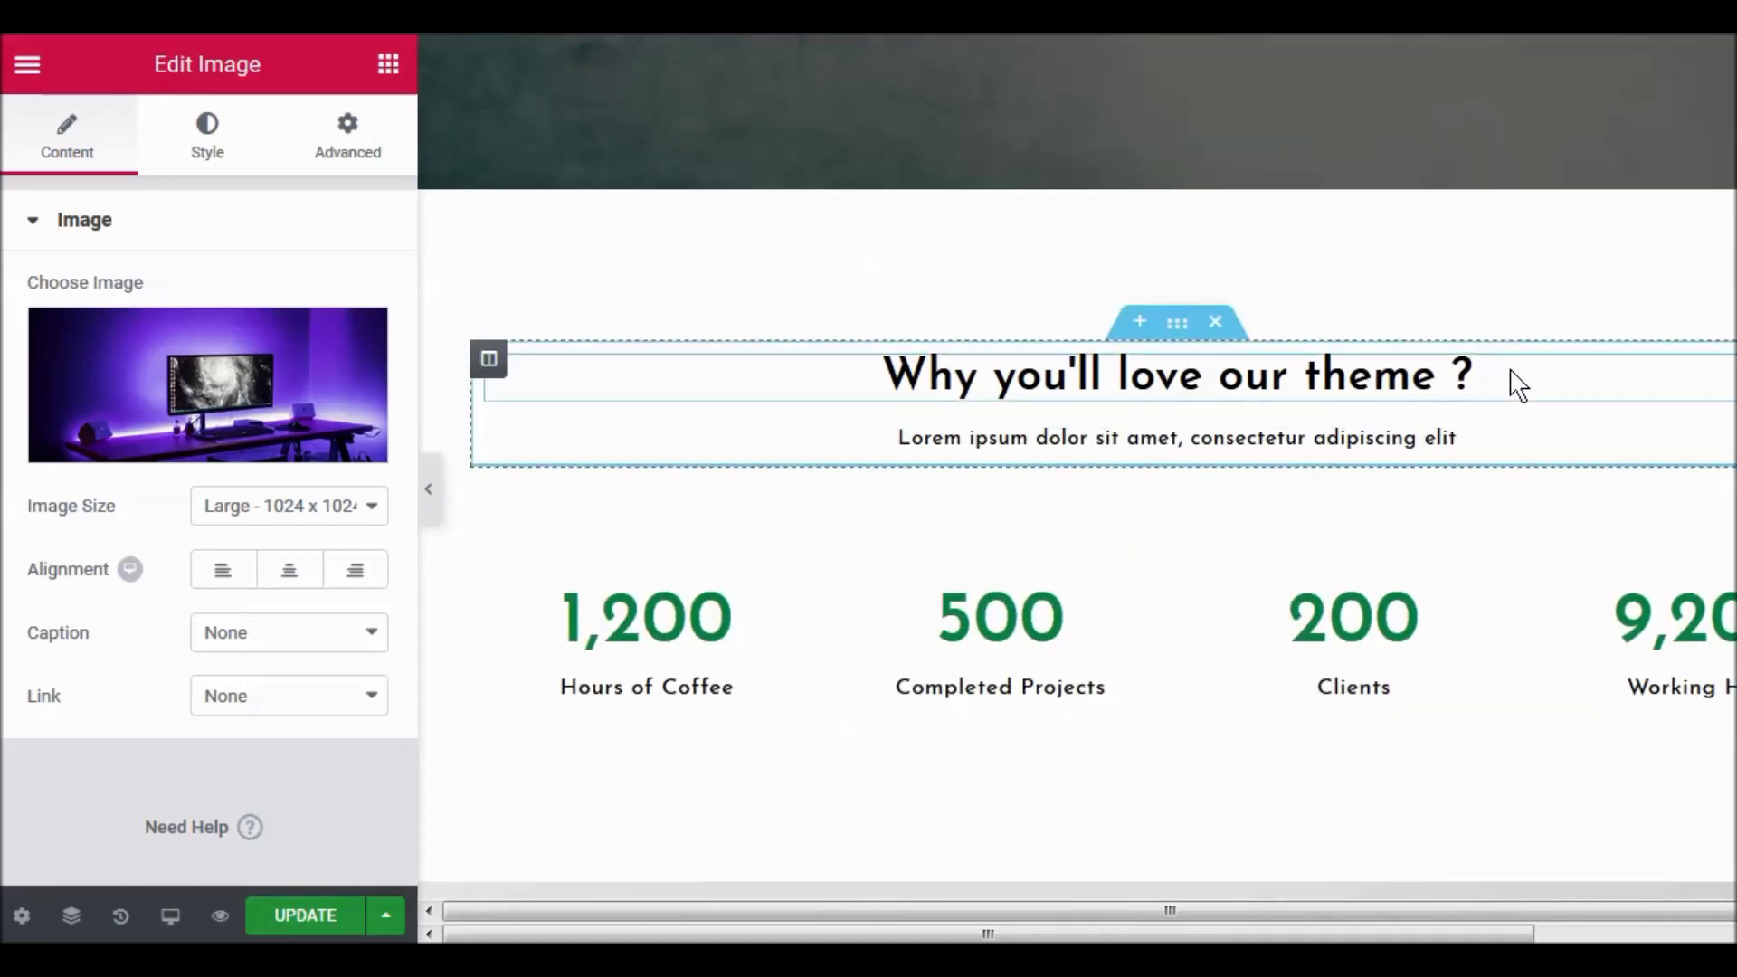
pyautogui.scroll(-3, 1430, 437)
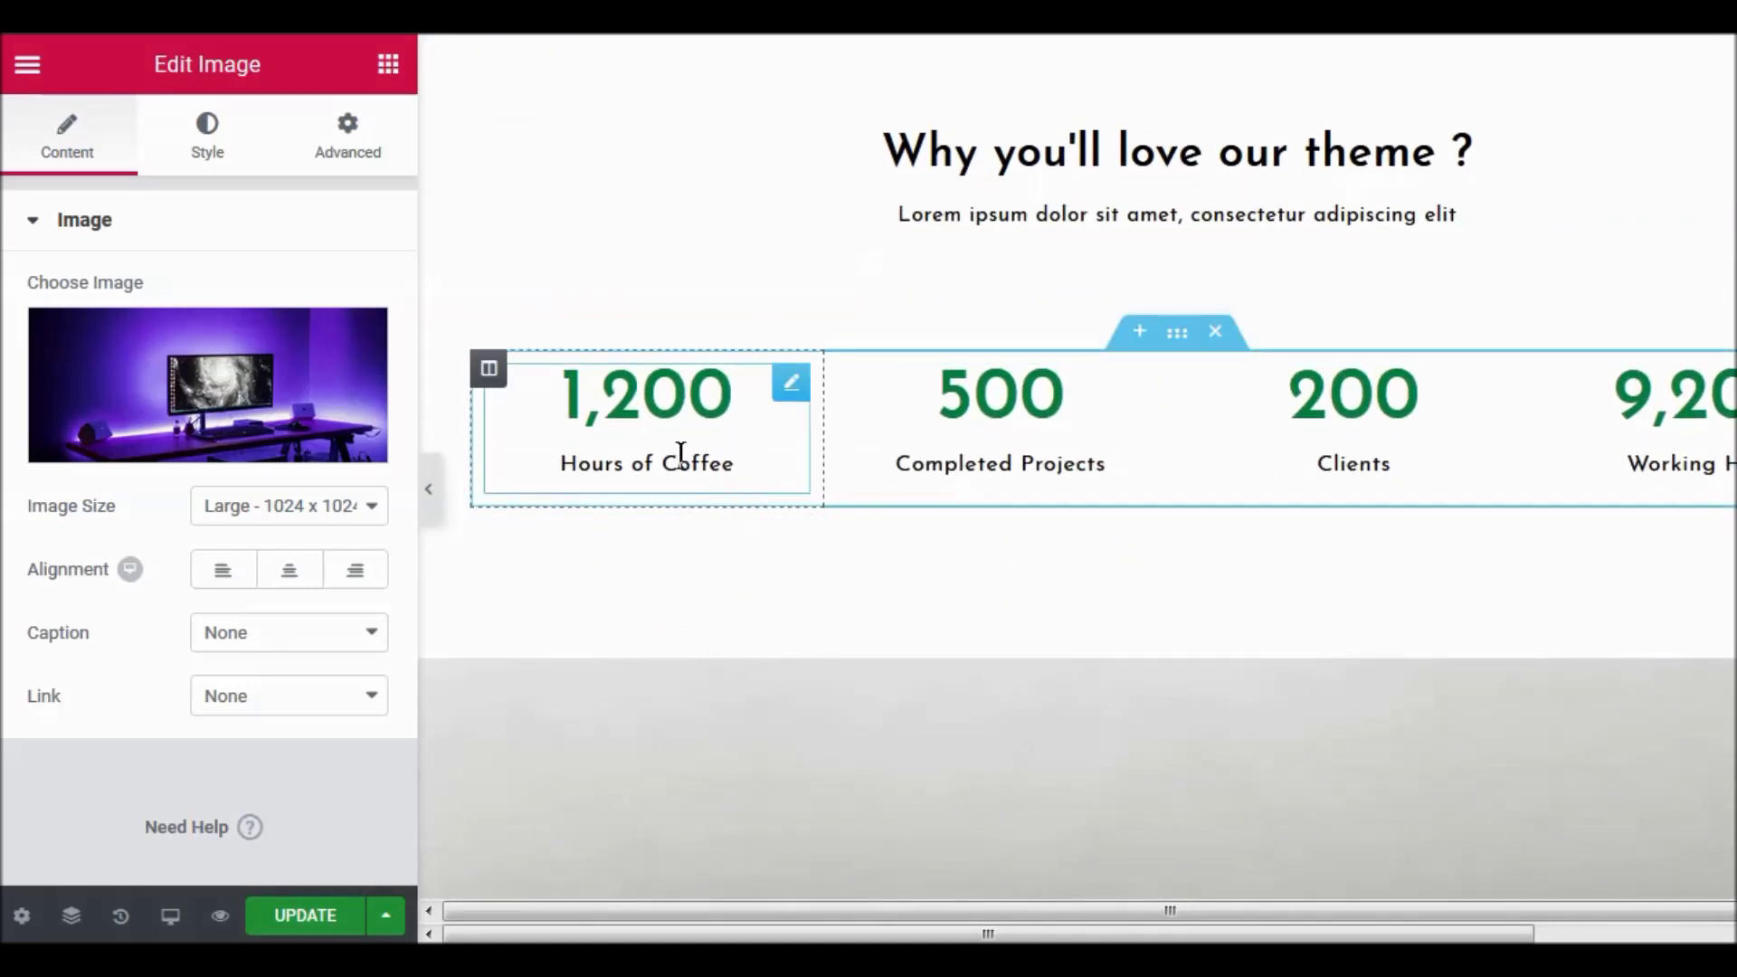
pyautogui.scroll(5, 1244, 331)
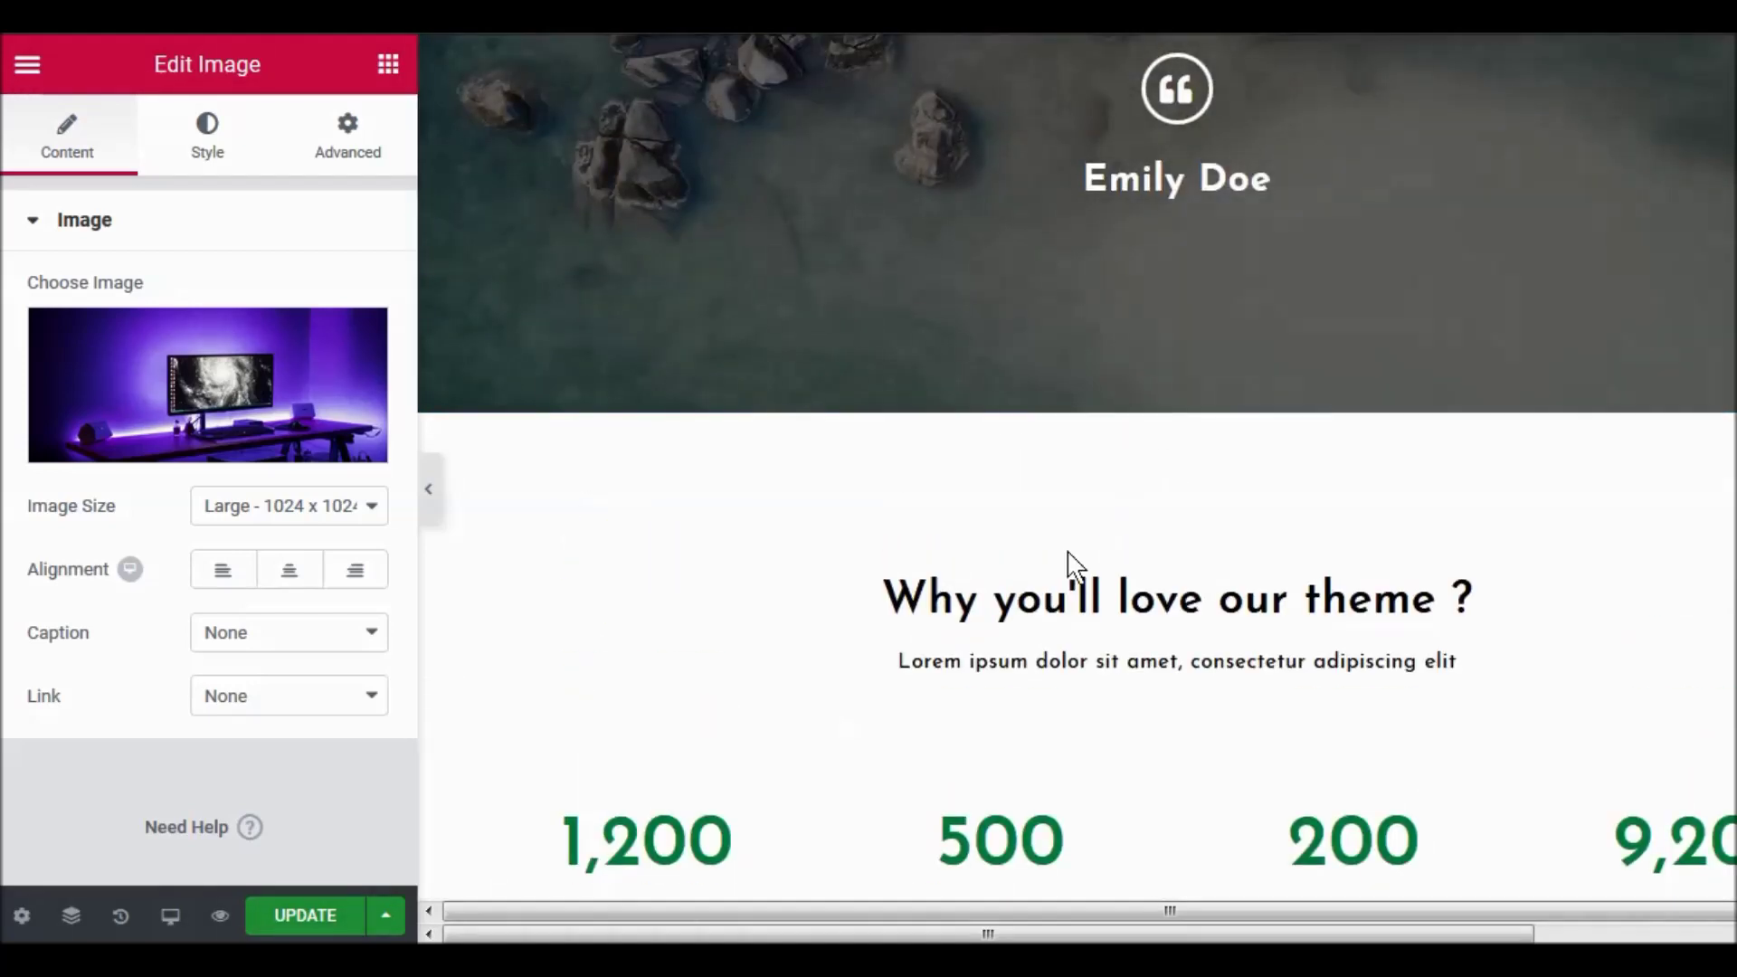
pyautogui.moveTo(1140, 643)
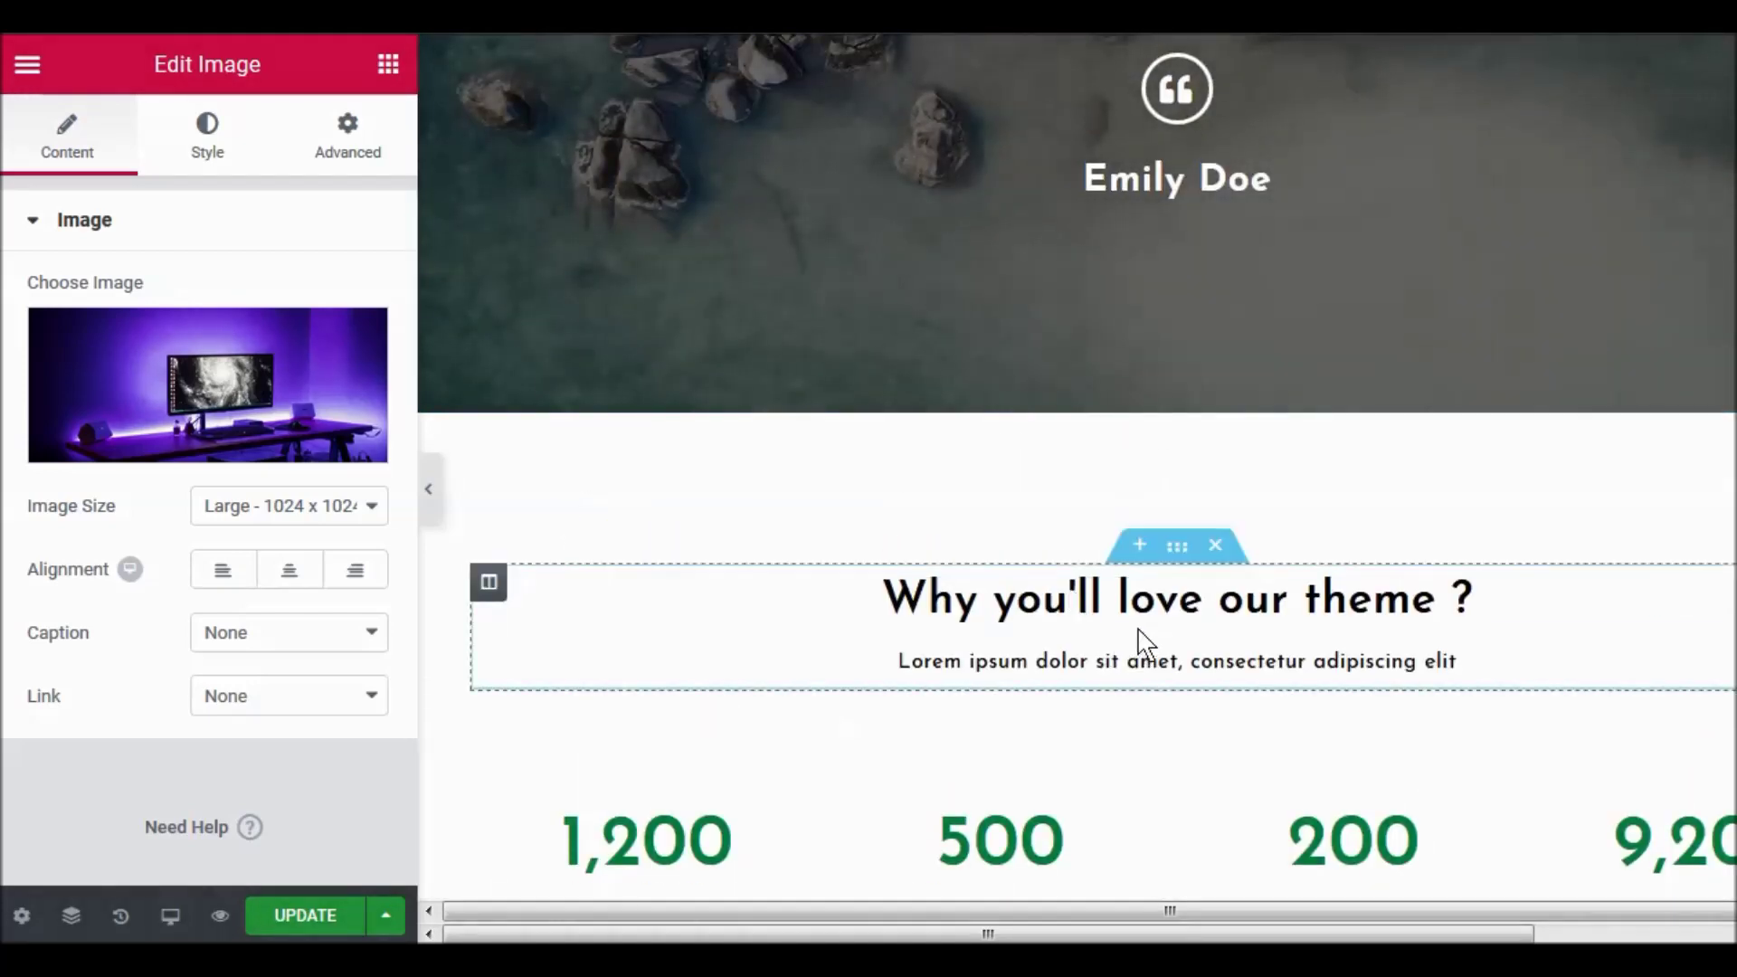
pyautogui.click(1215, 548)
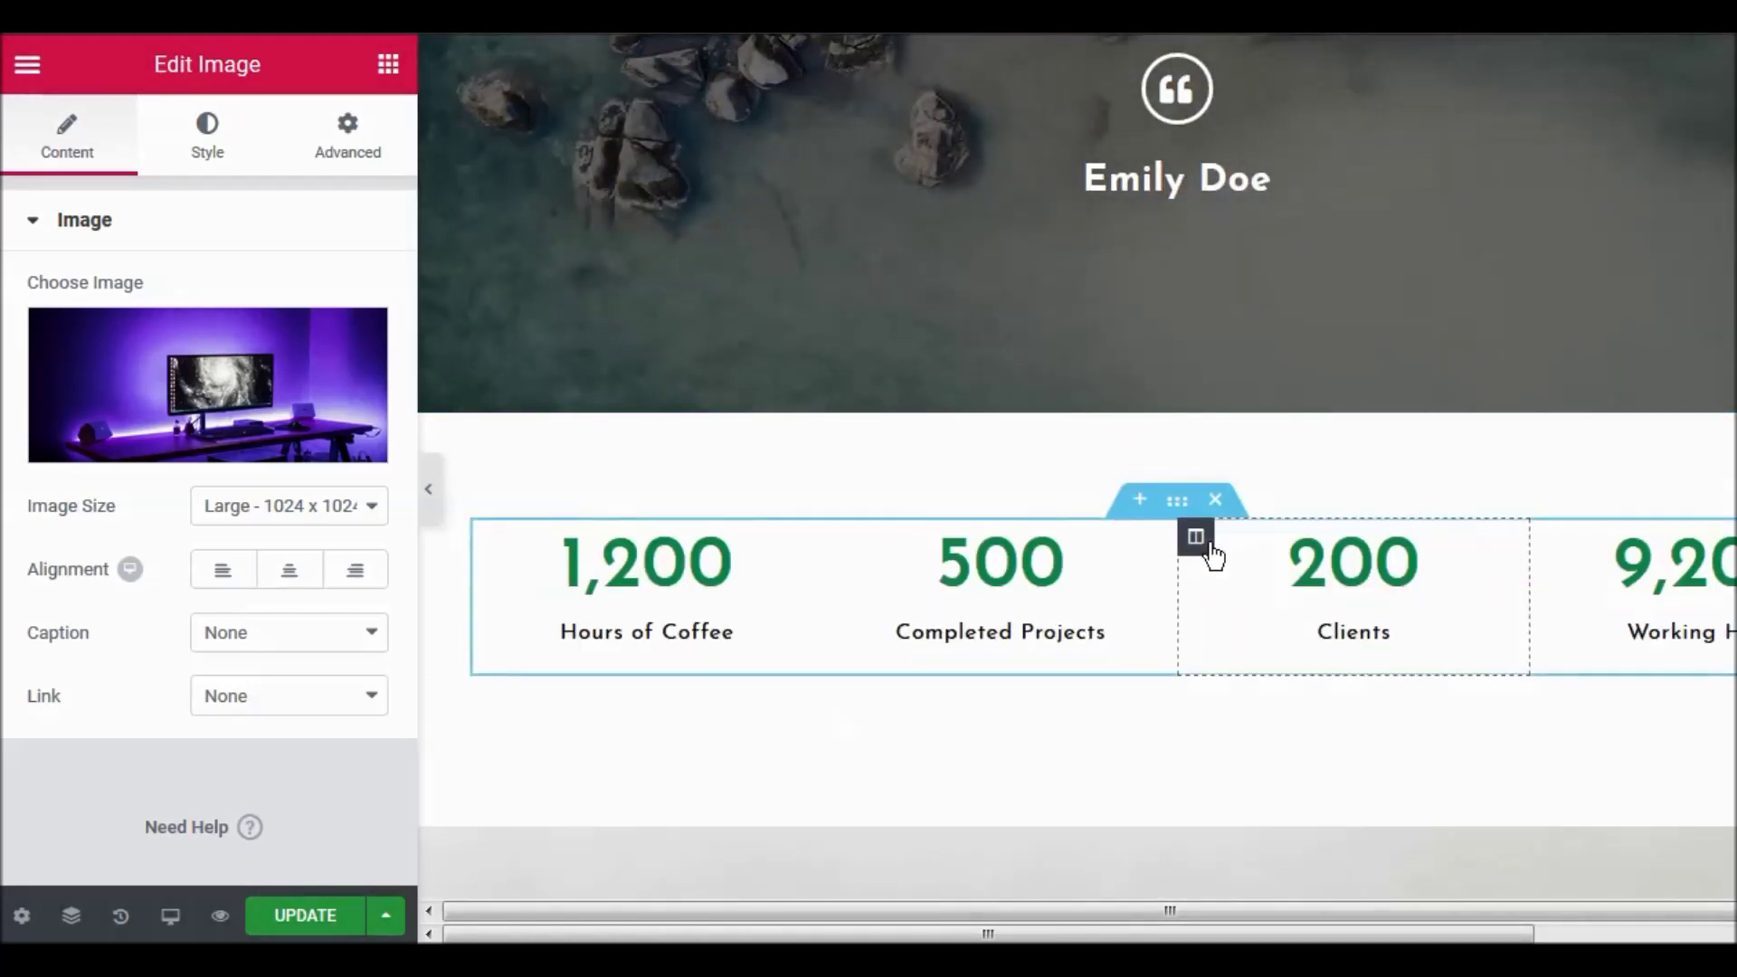
pyautogui.click(1215, 499)
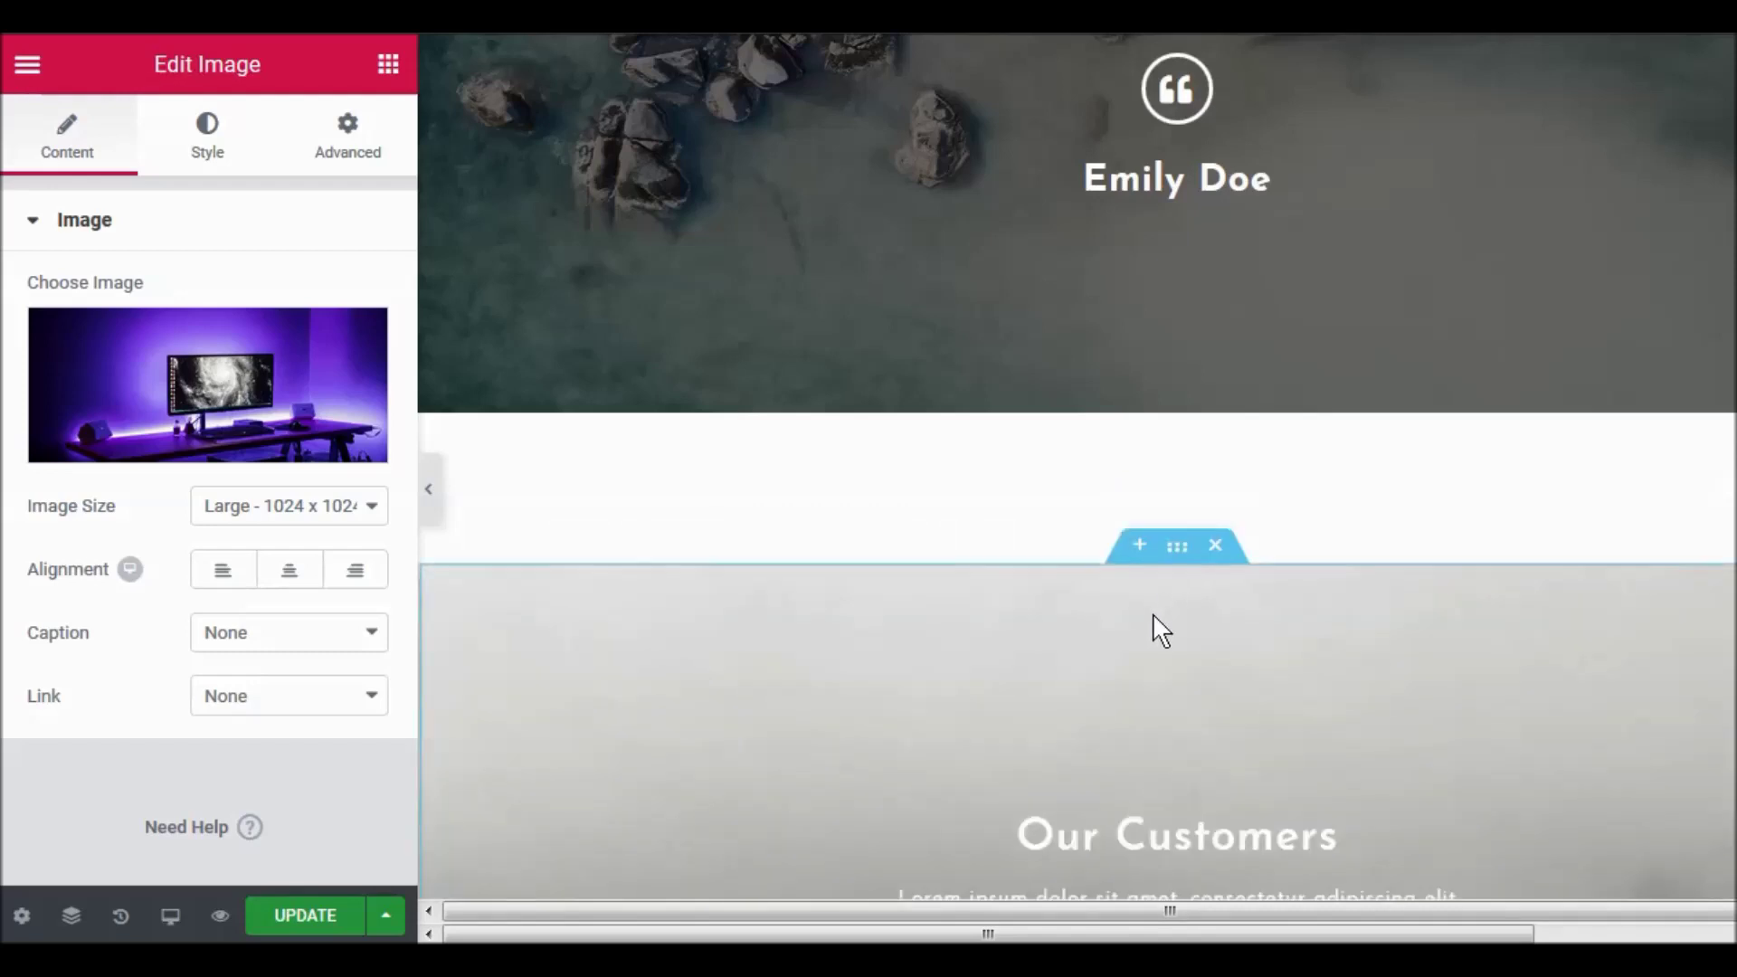
# Look through the remaining page sections from Our Customers down to Follow Us, and return to the main hero.
pyautogui.scroll(-3, 1016, 597)
pyautogui.scroll(-12, 1015, 590)
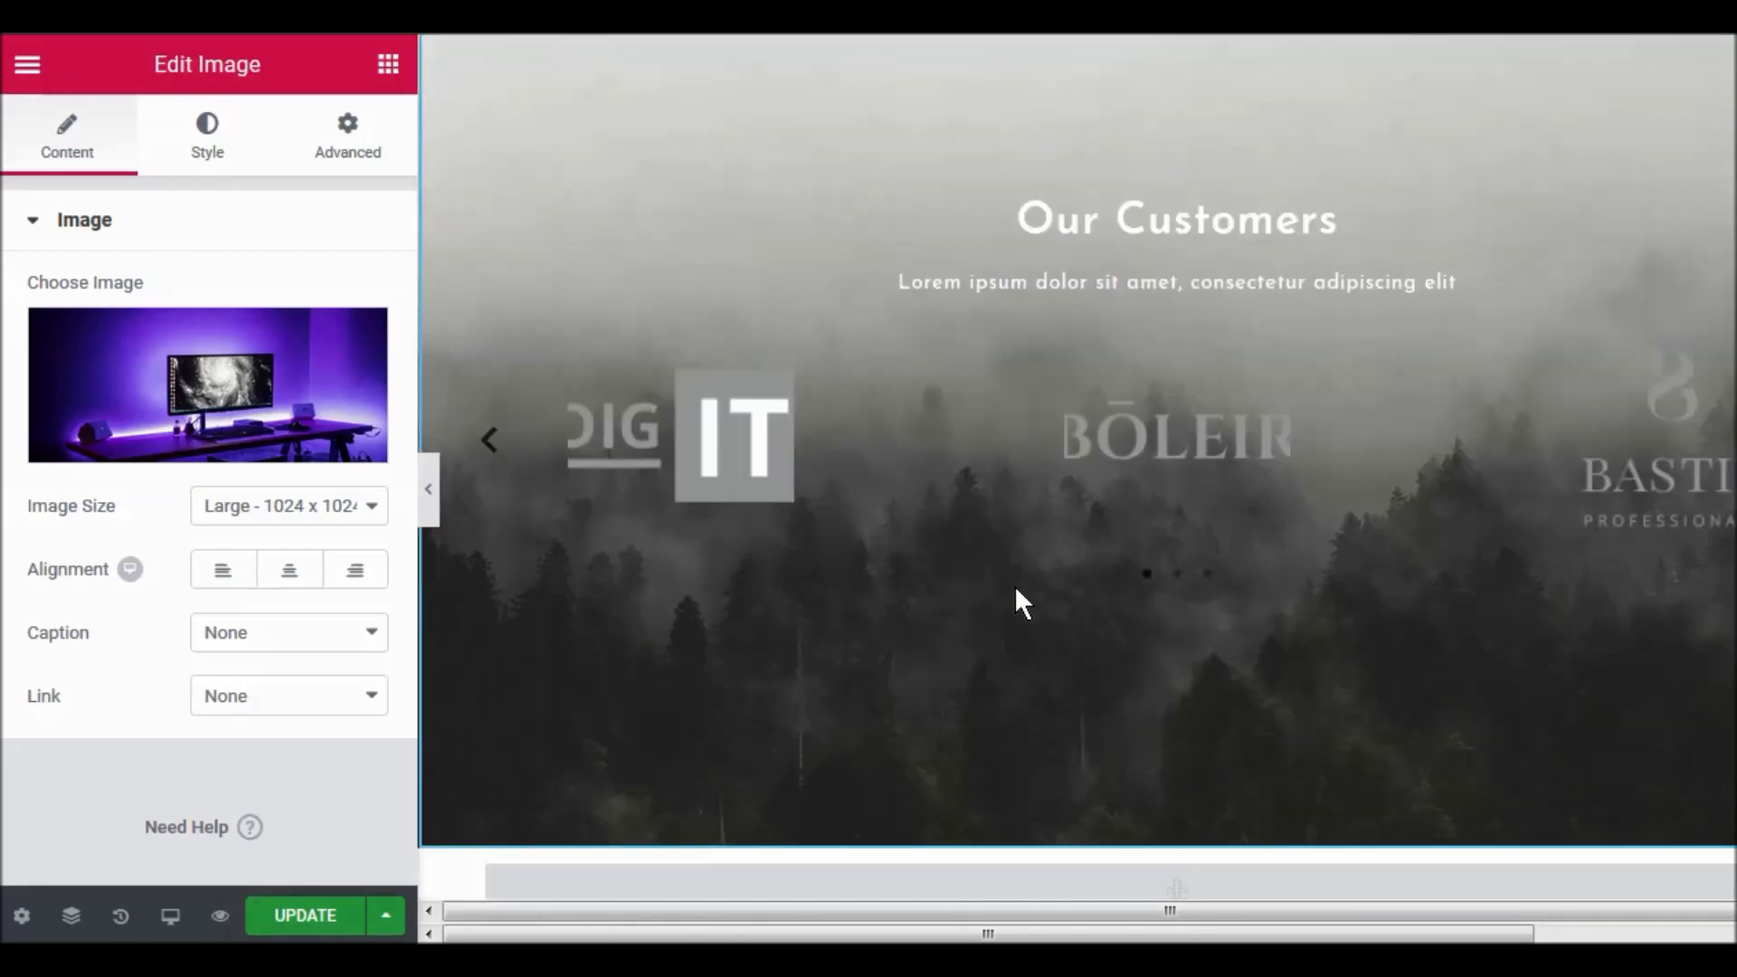
pyautogui.scroll(-7, 1044, 585)
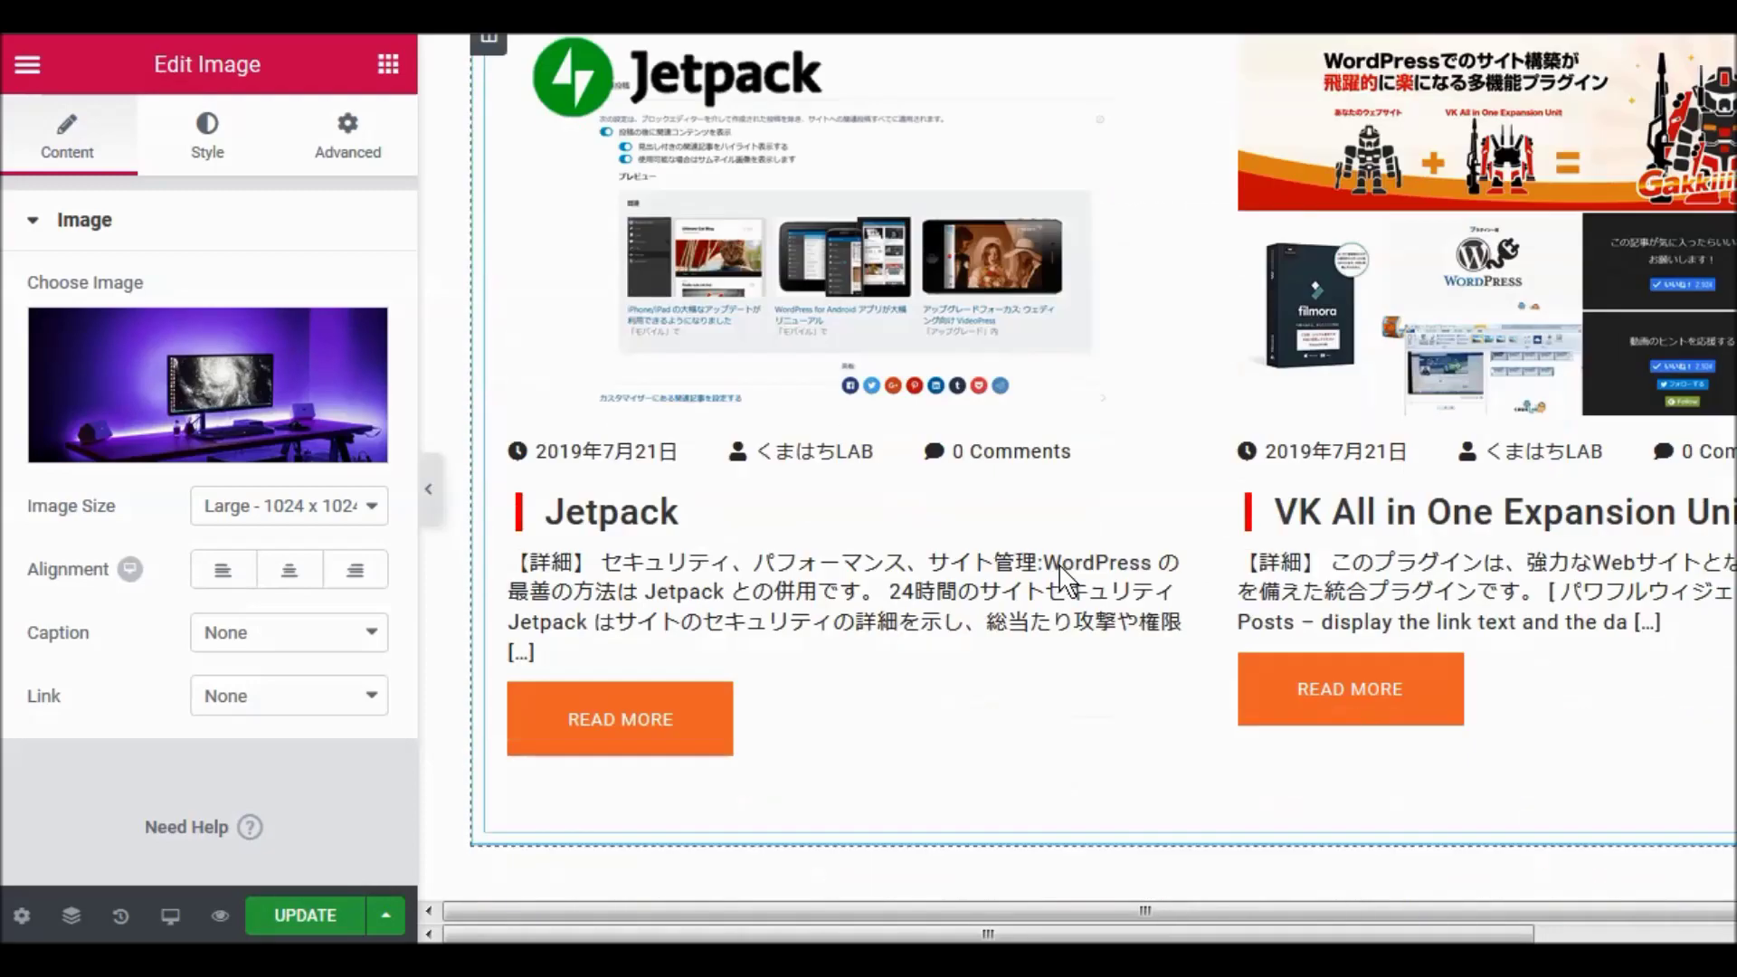
pyautogui.scroll(-10, 1072, 585)
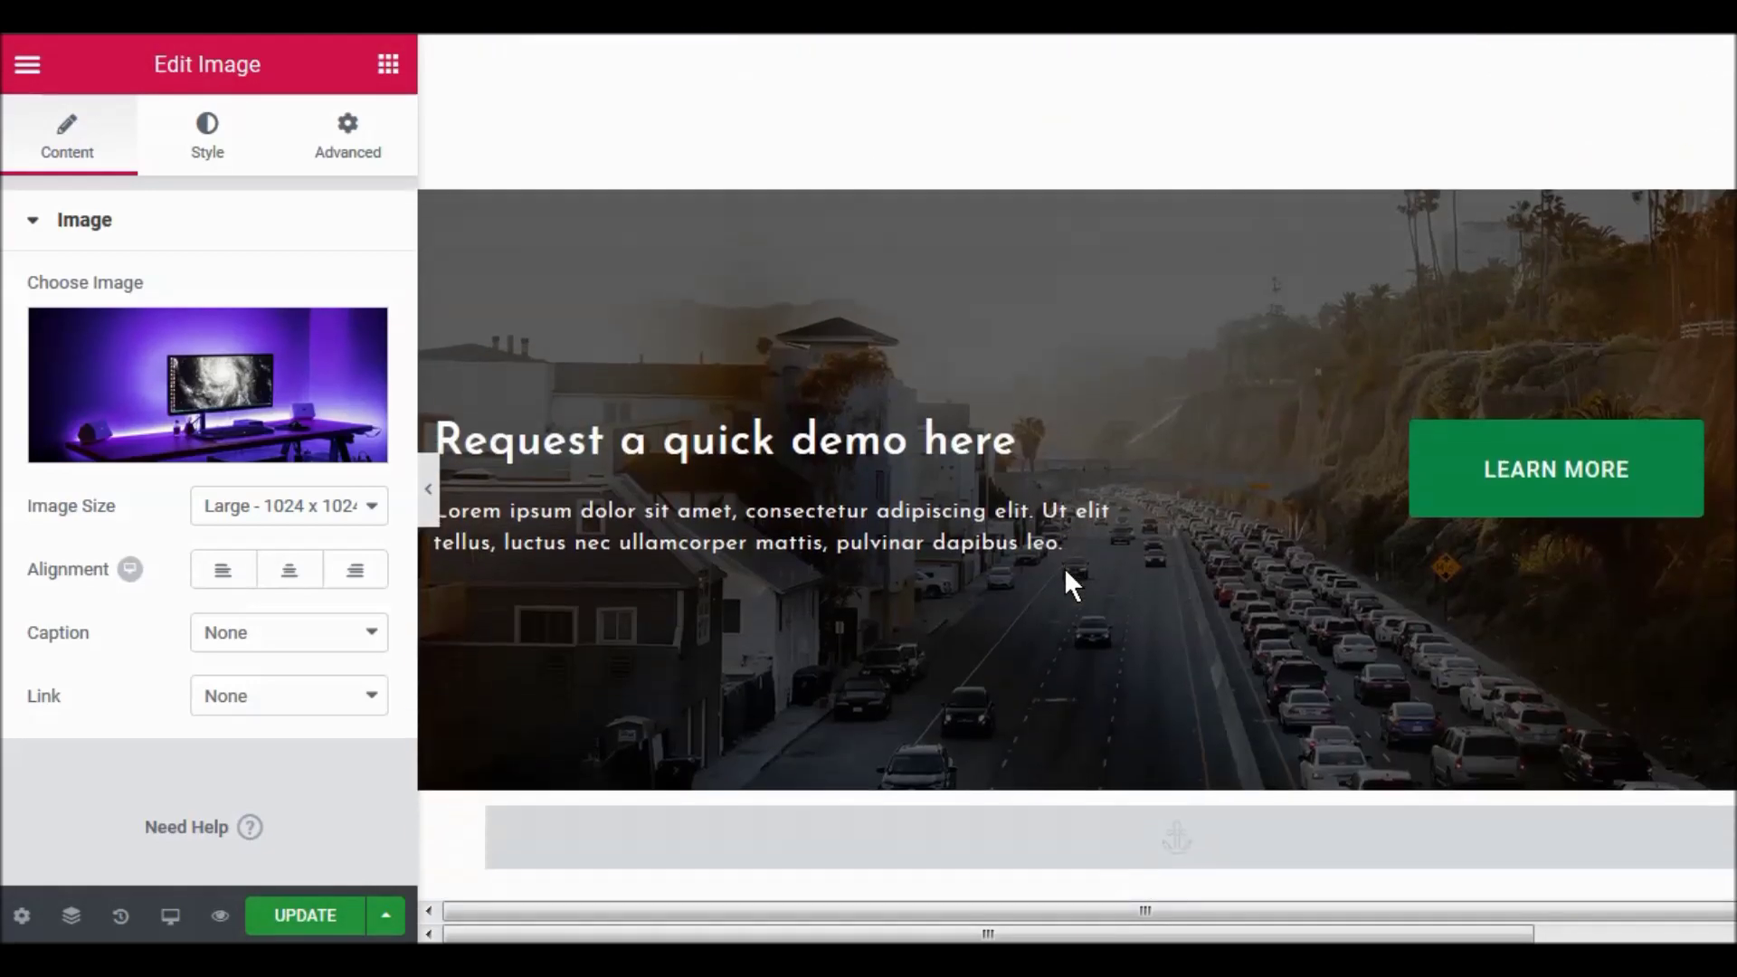
pyautogui.scroll(-12, 1072, 585)
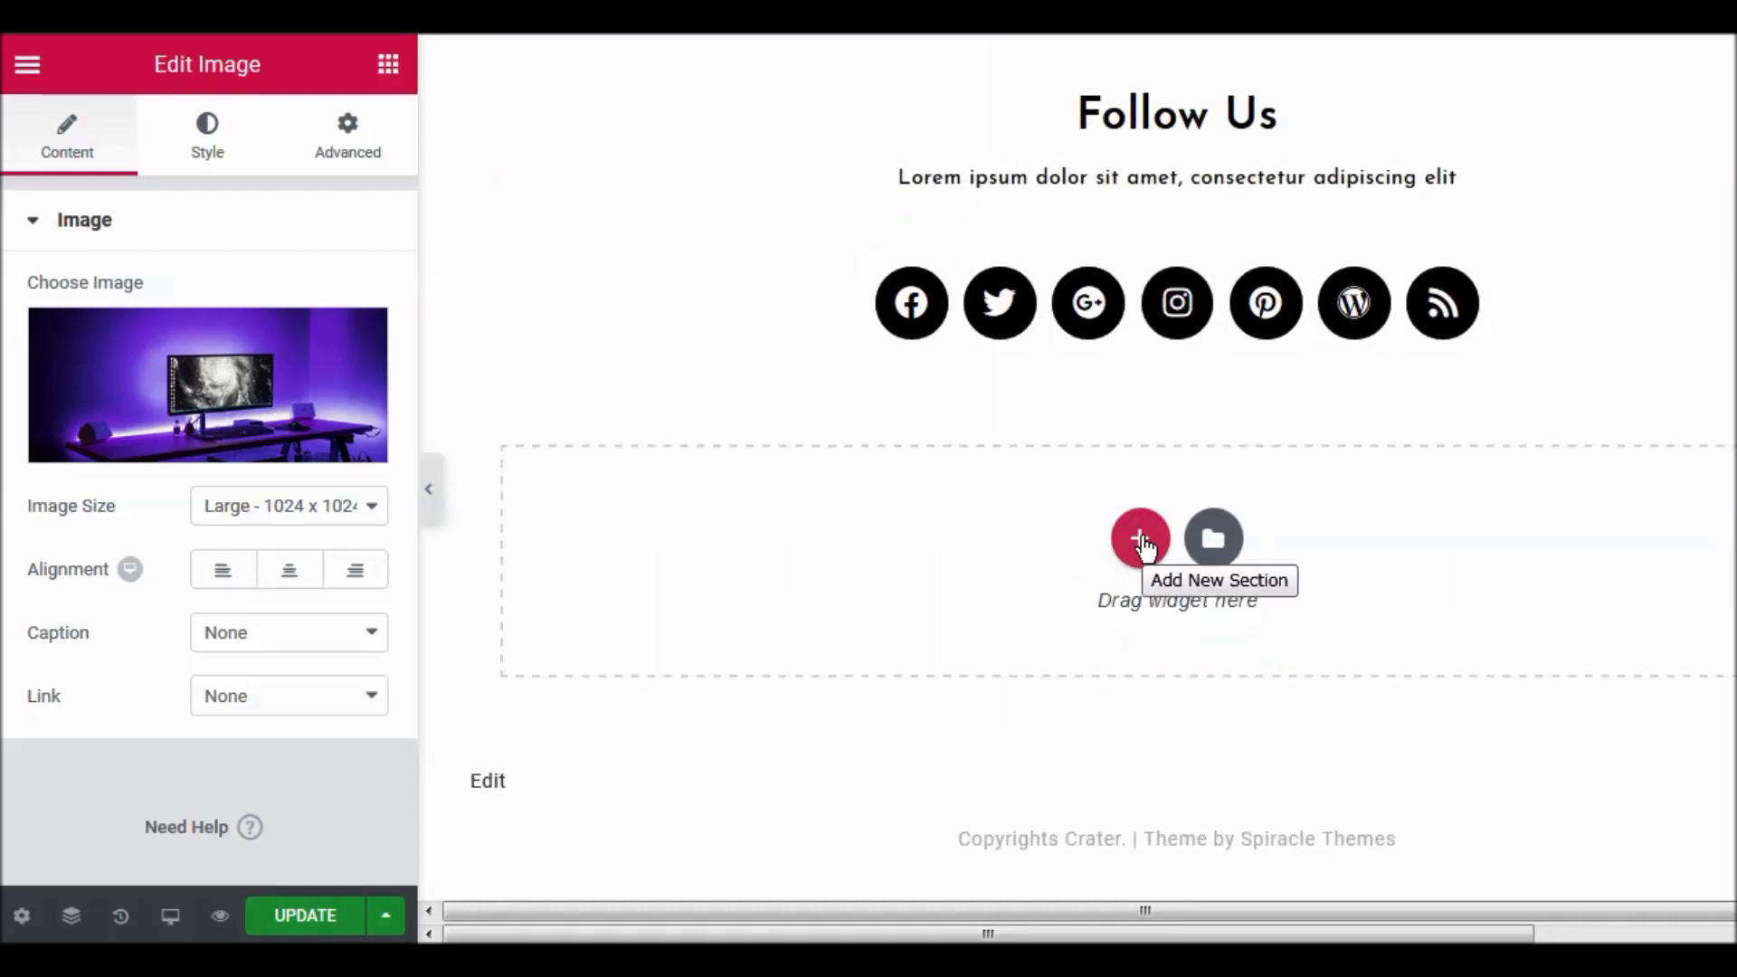
pyautogui.scroll(20, 896, 631)
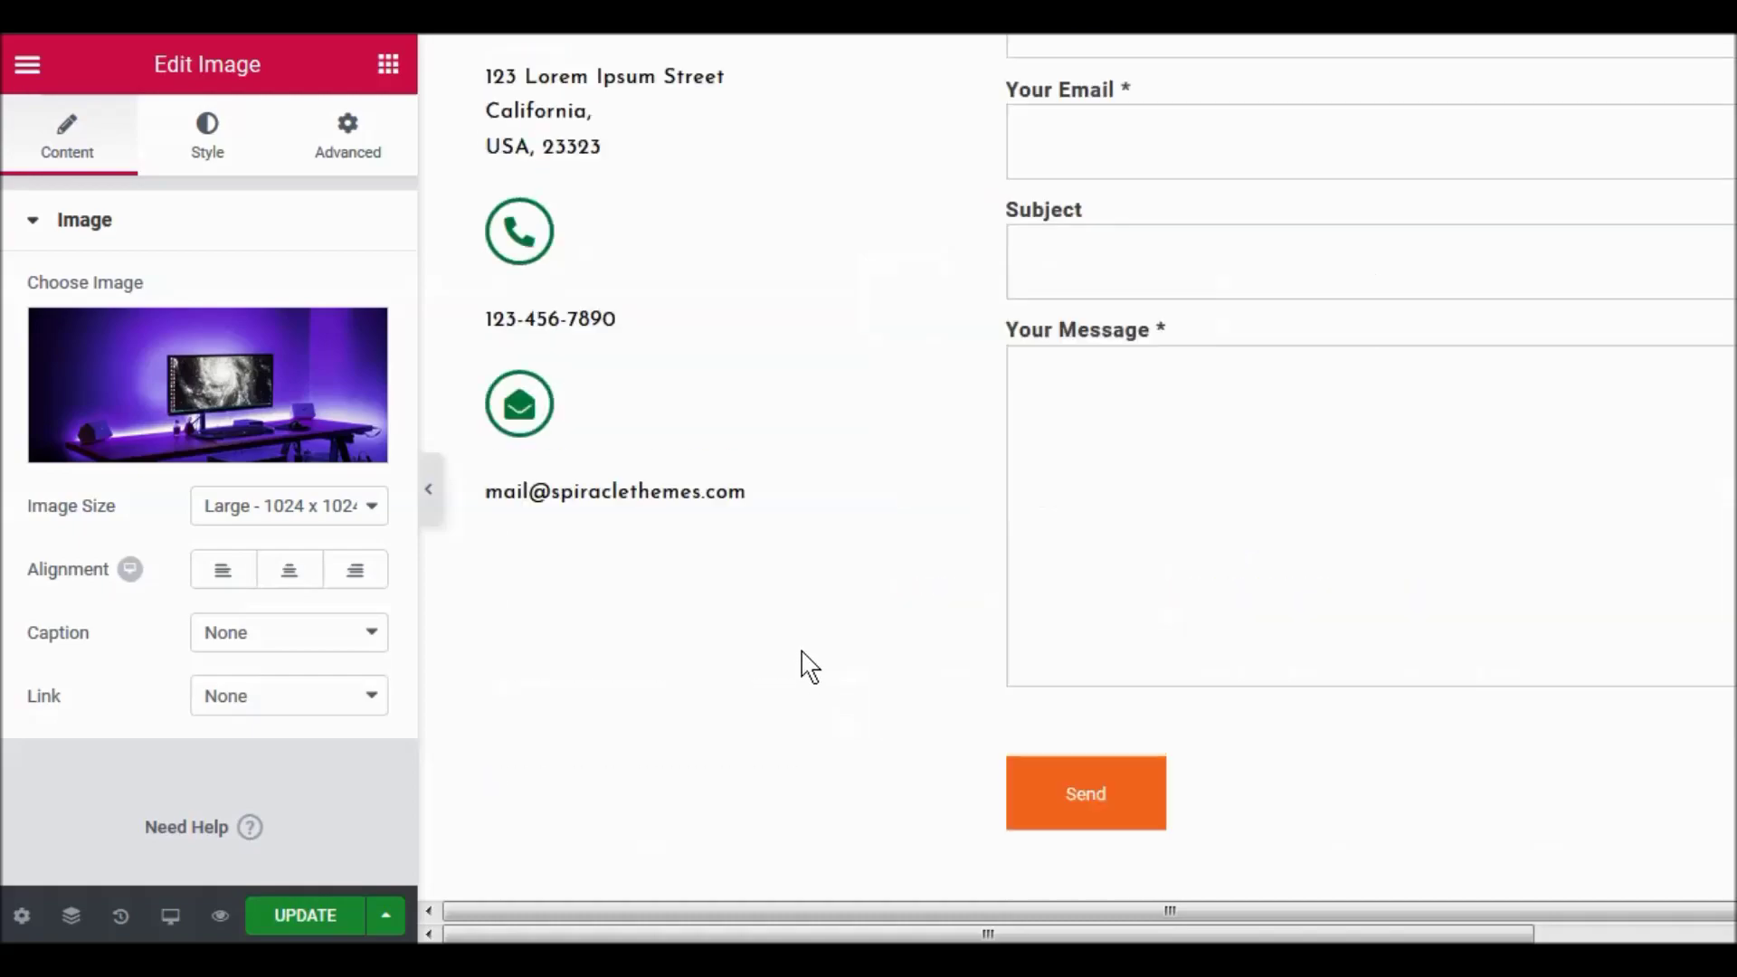
pyautogui.scroll(20, 823, 637)
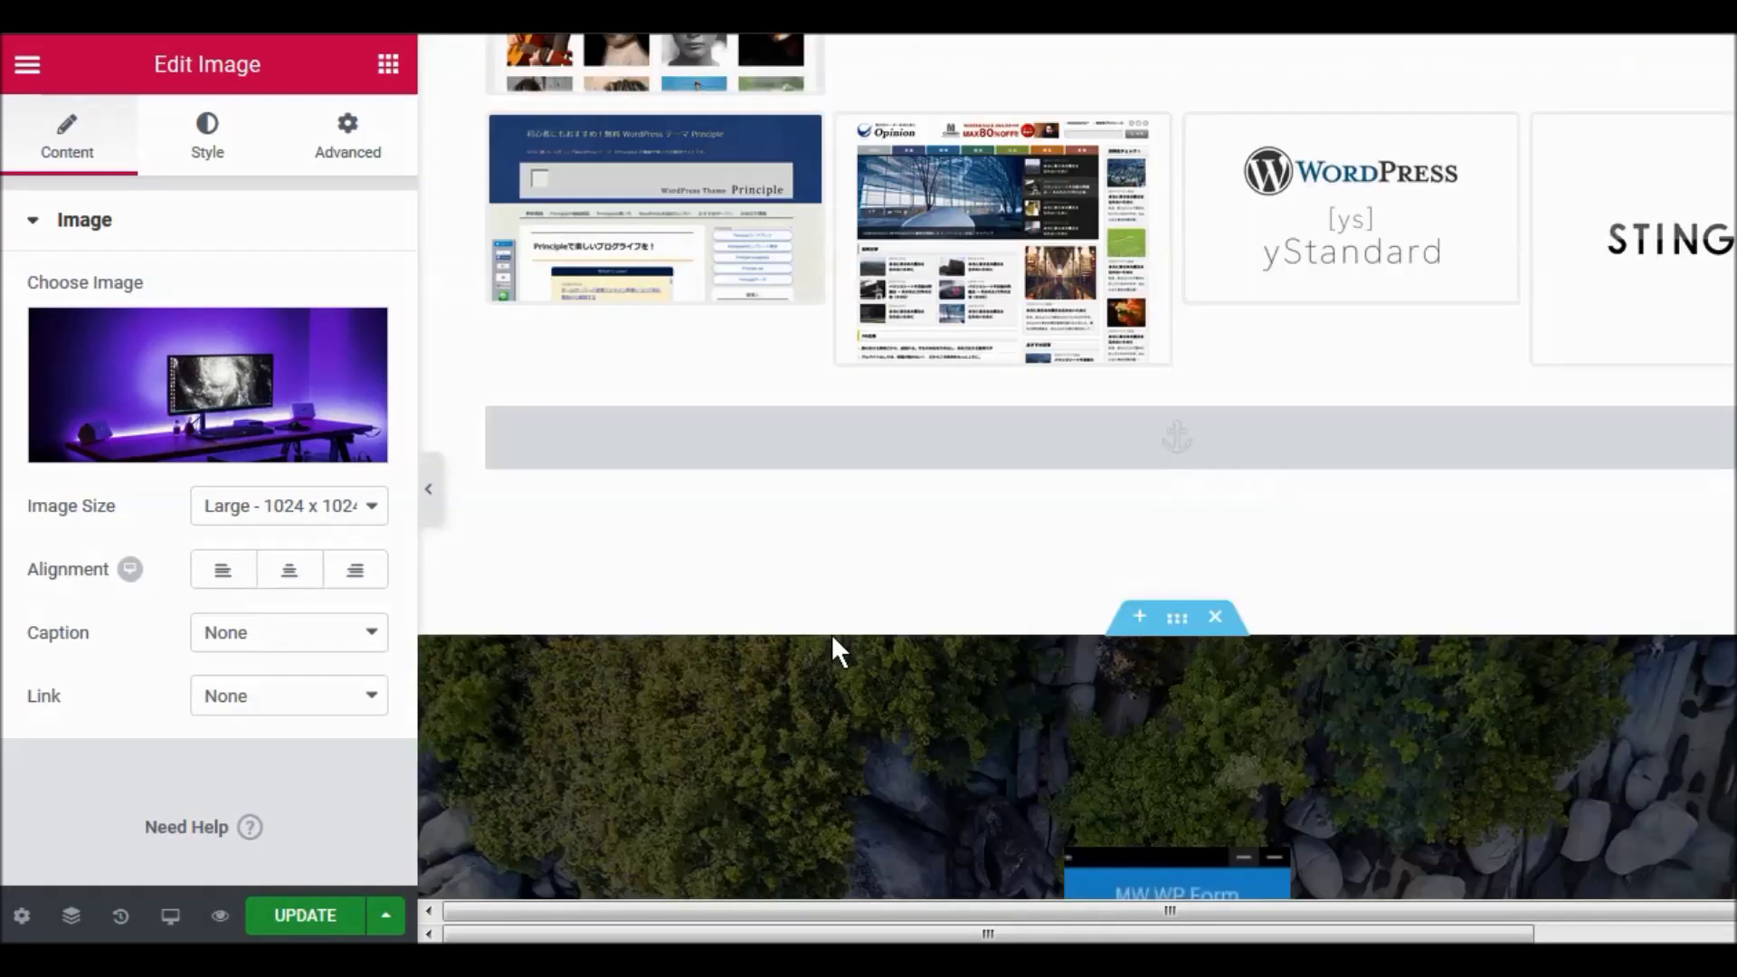
pyautogui.scroll(5, 865, 625)
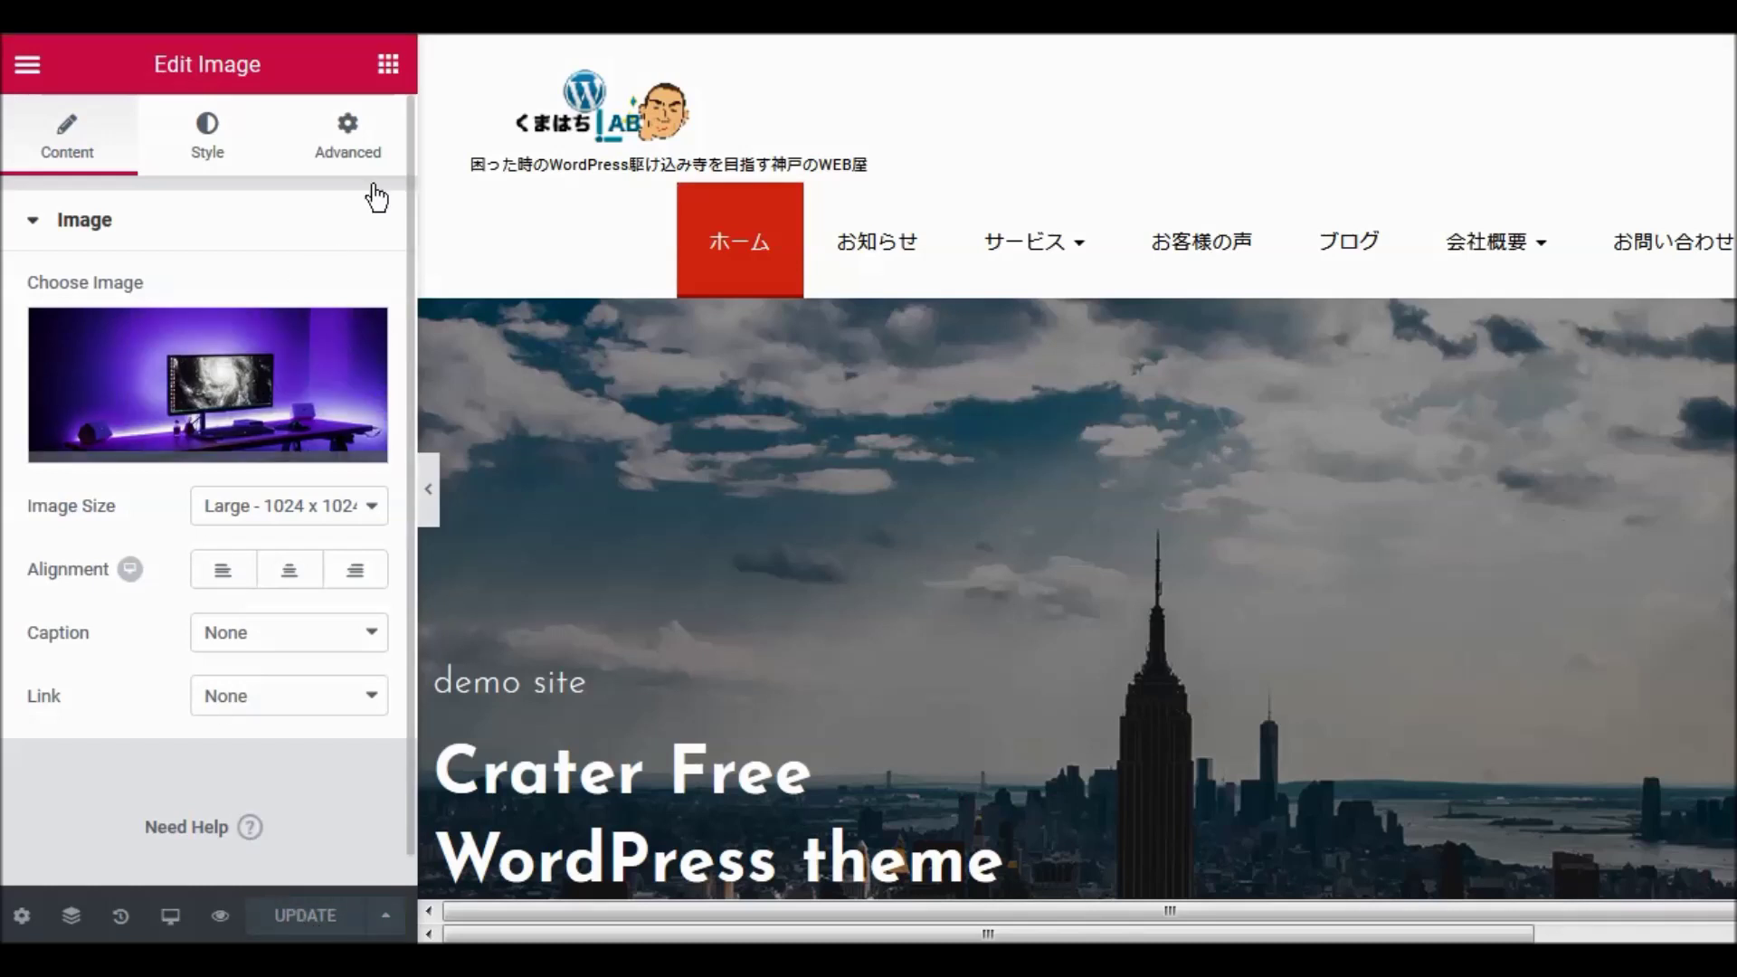
# Exit the Elementor editor to the WordPress dashboard.
pyautogui.click(387, 65)
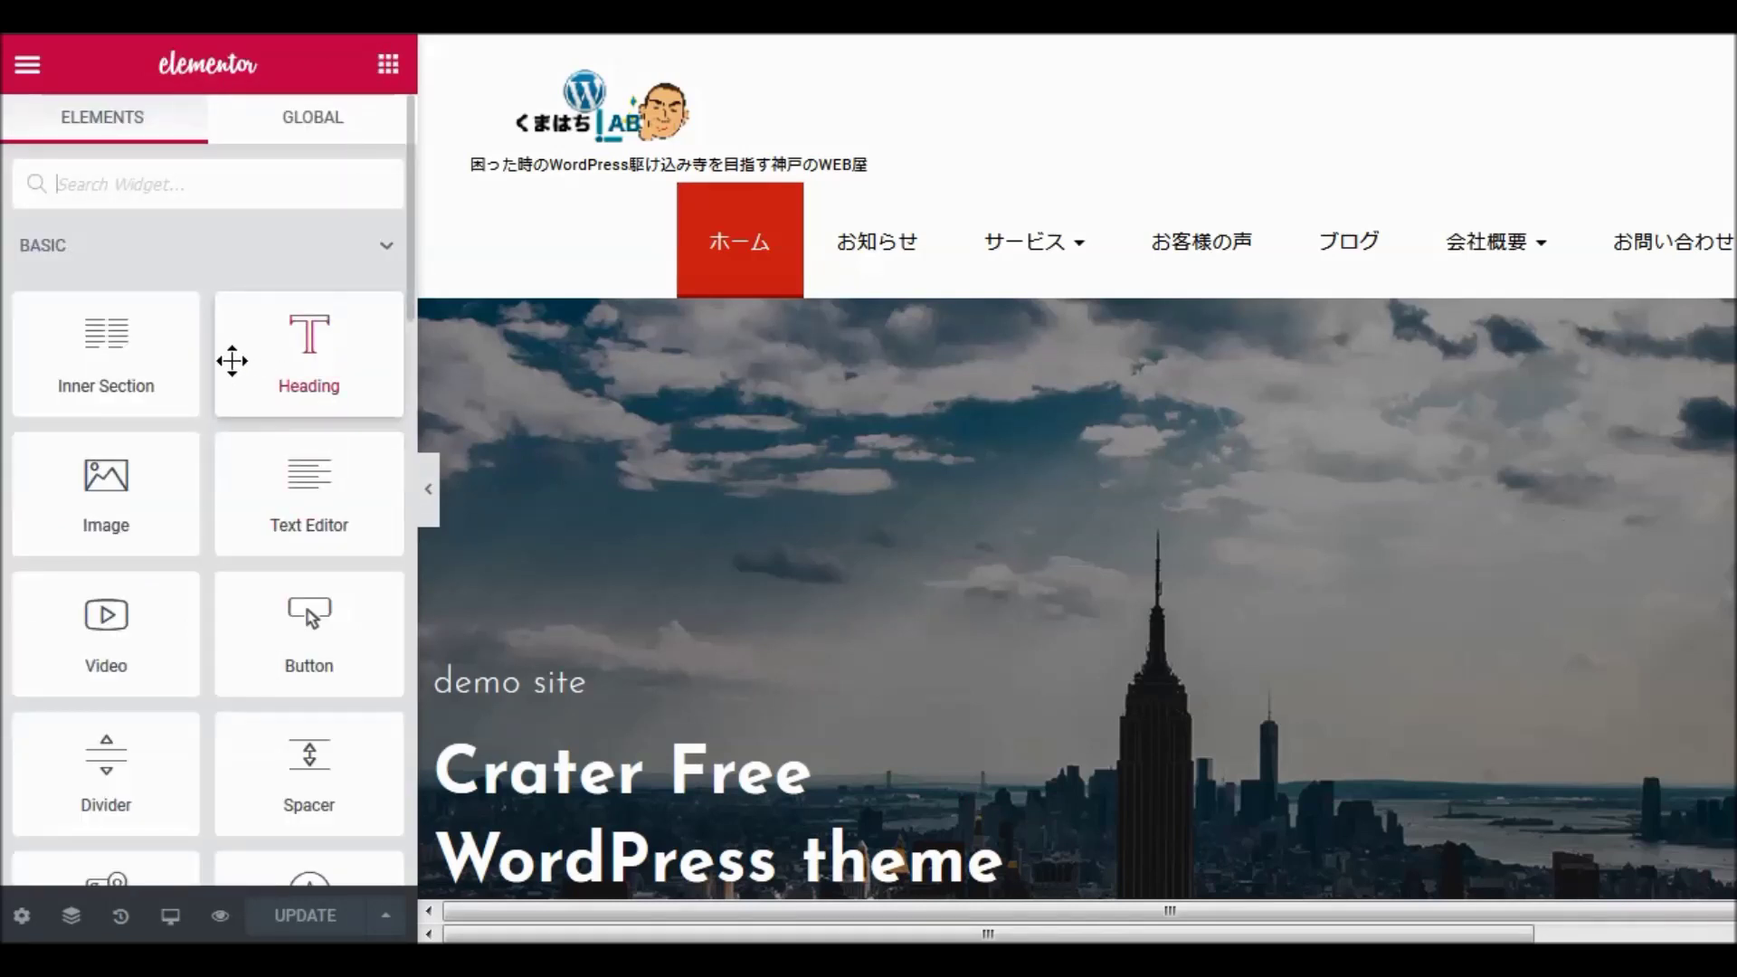
pyautogui.click(29, 66)
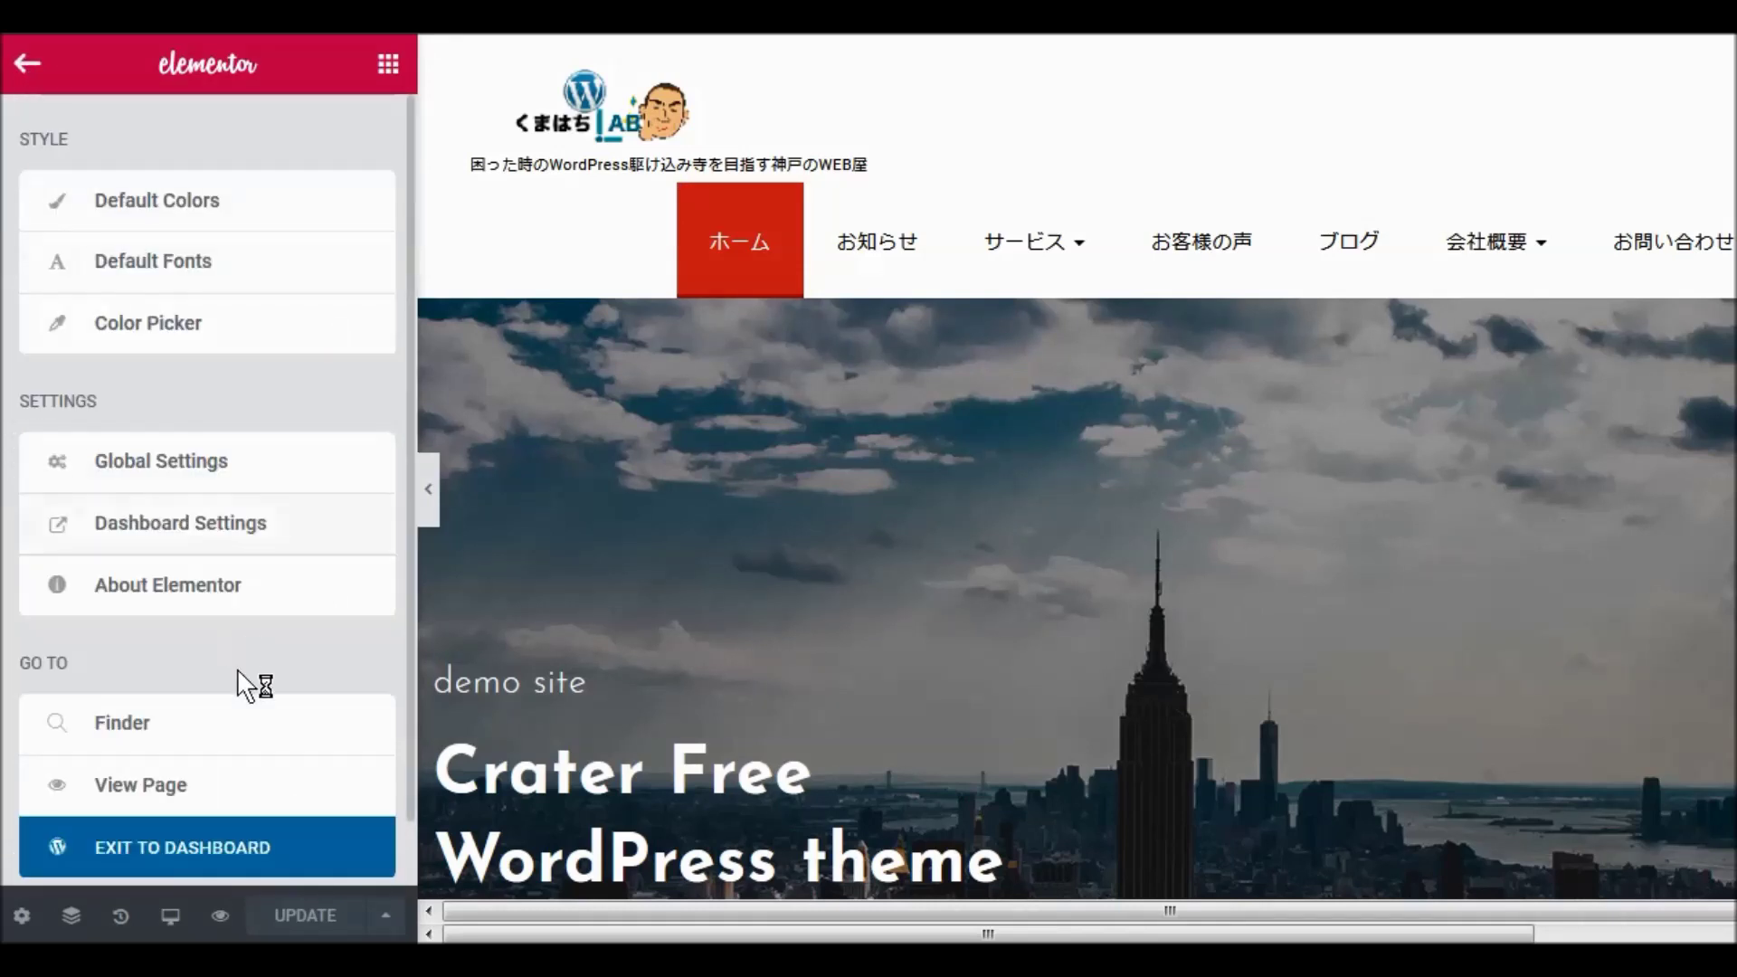
pyautogui.click(226, 861)
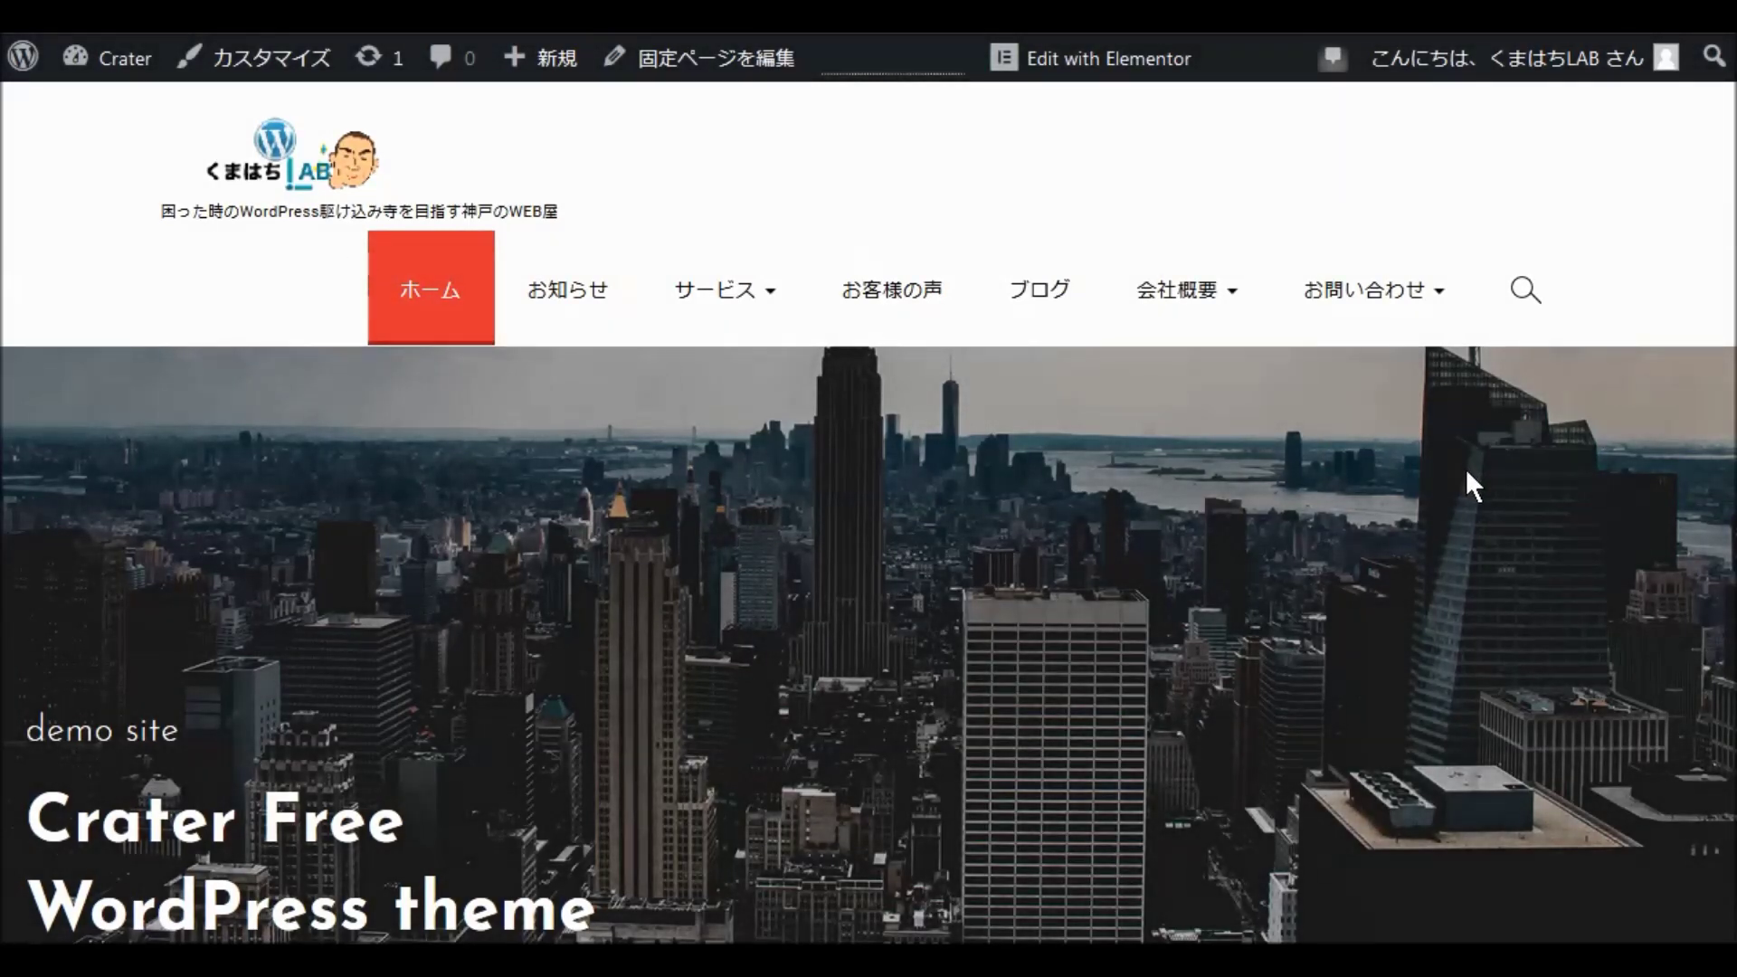
# Look through the live Home page from the hero down to the Follow Us section and footer.
pyautogui.scroll(-5, 1467, 472)
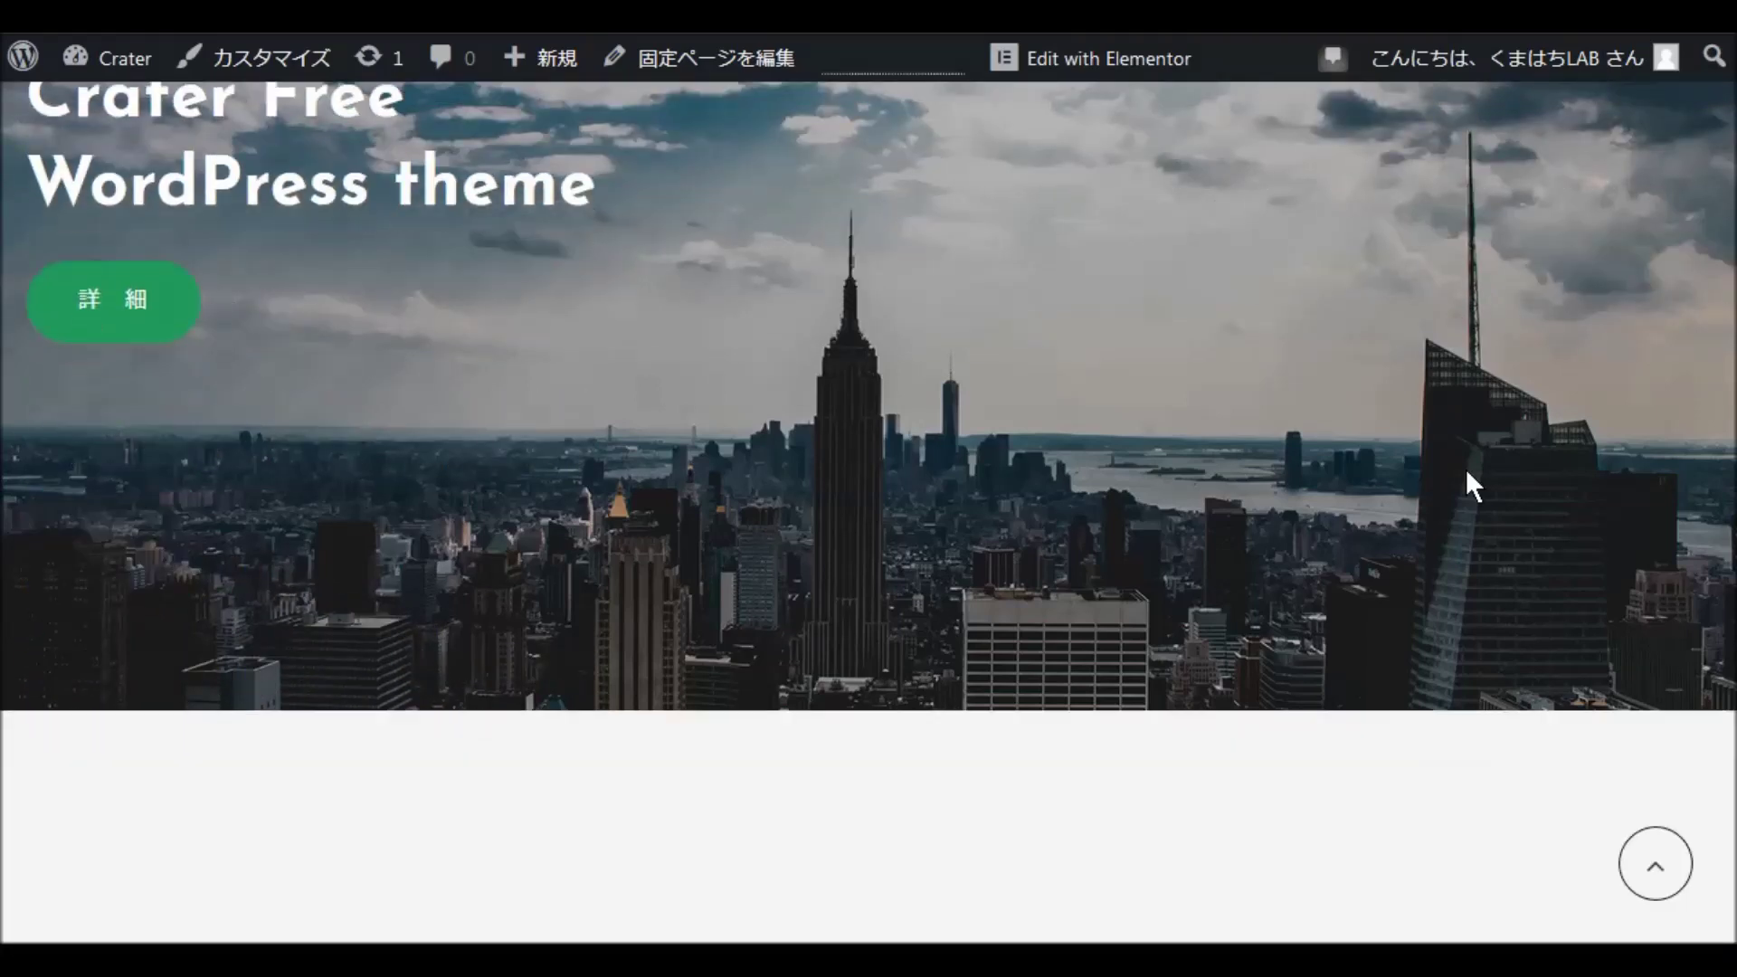
pyautogui.scroll(-5, 1483, 480)
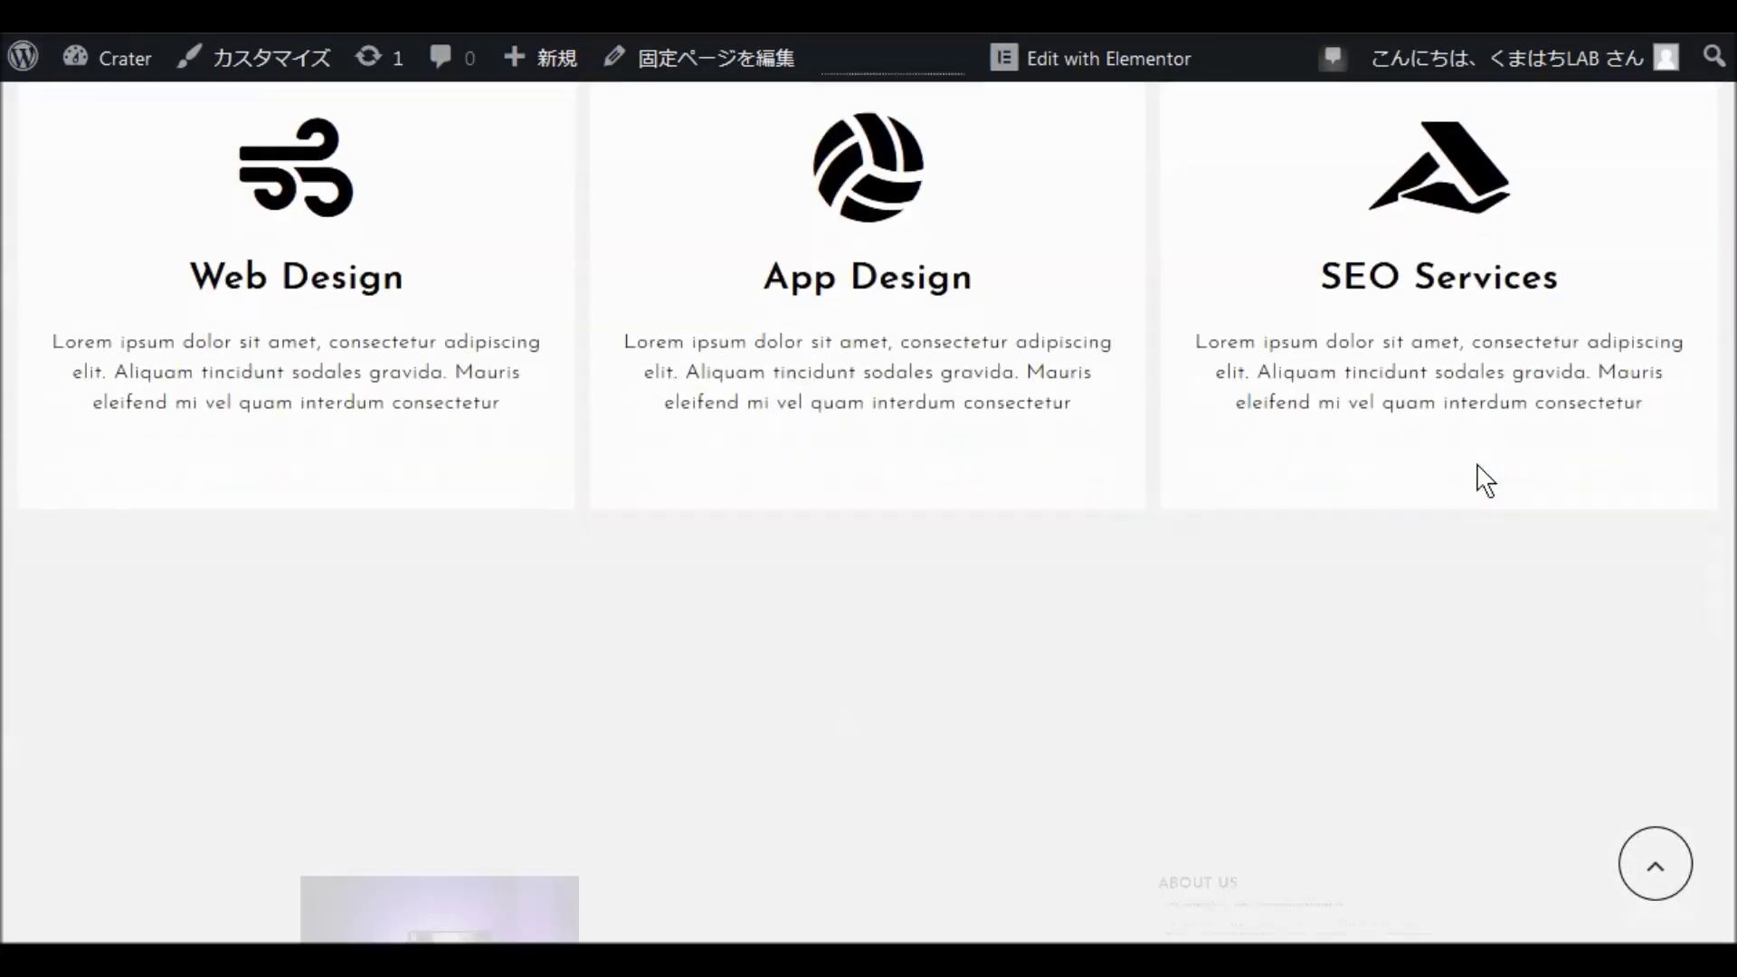
pyautogui.scroll(-5, 1476, 463)
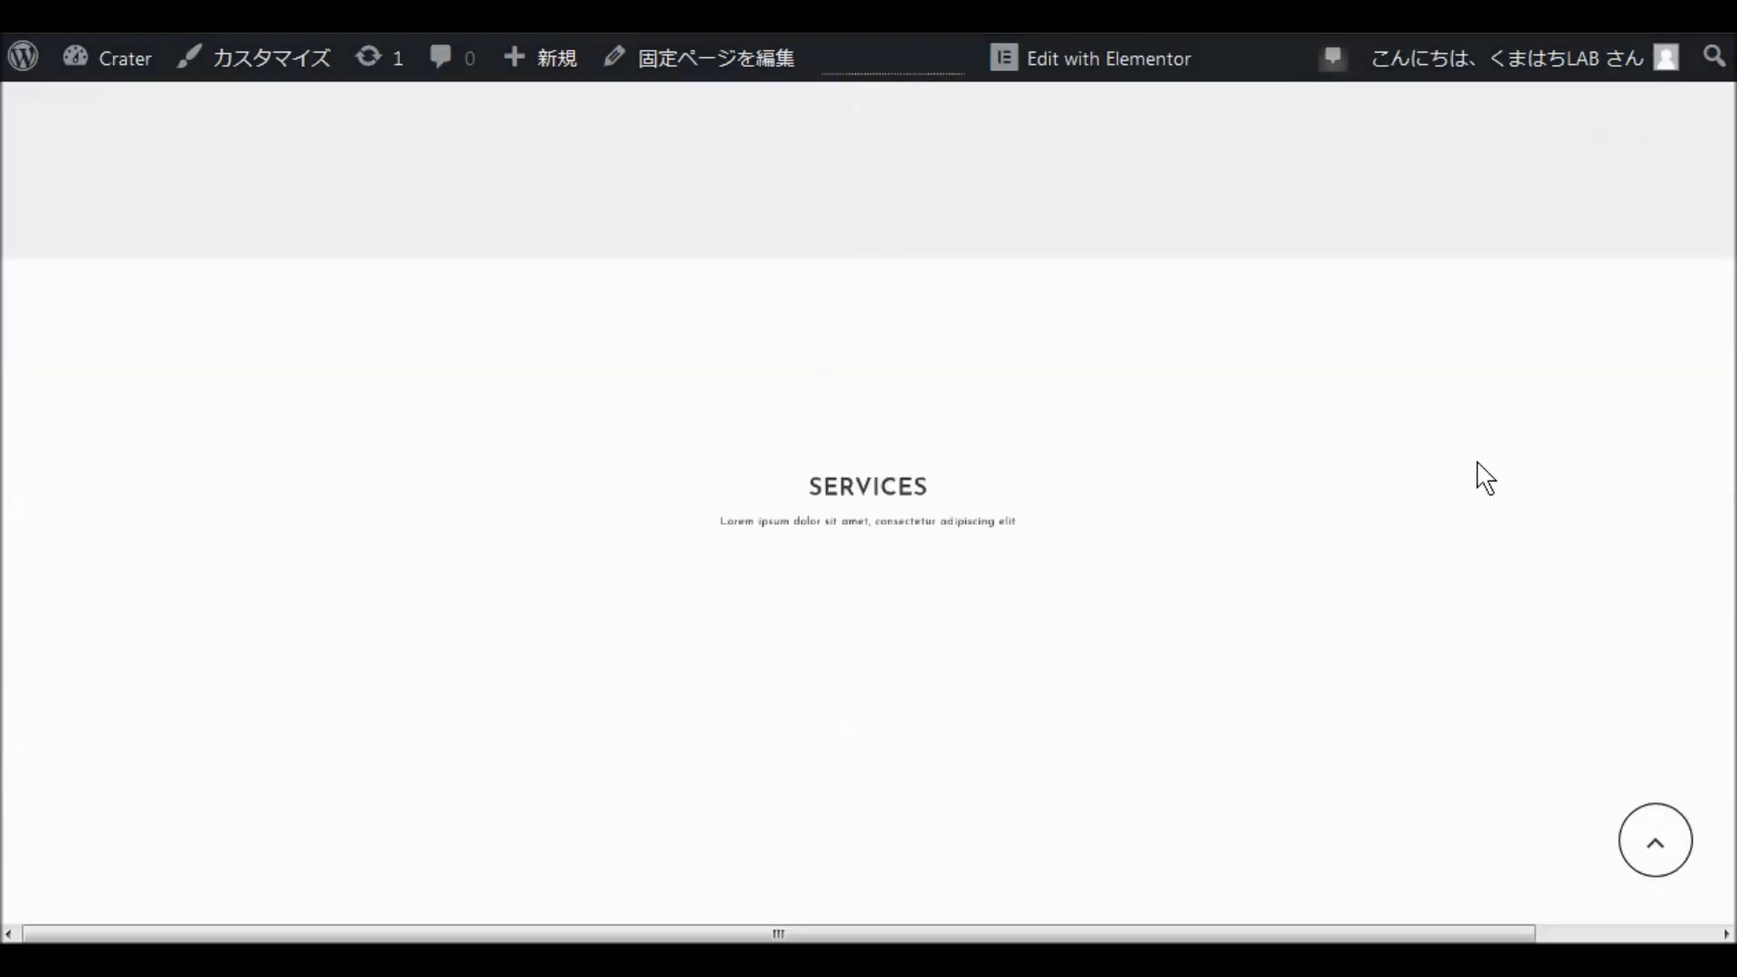
pyautogui.scroll(-5, 1484, 472)
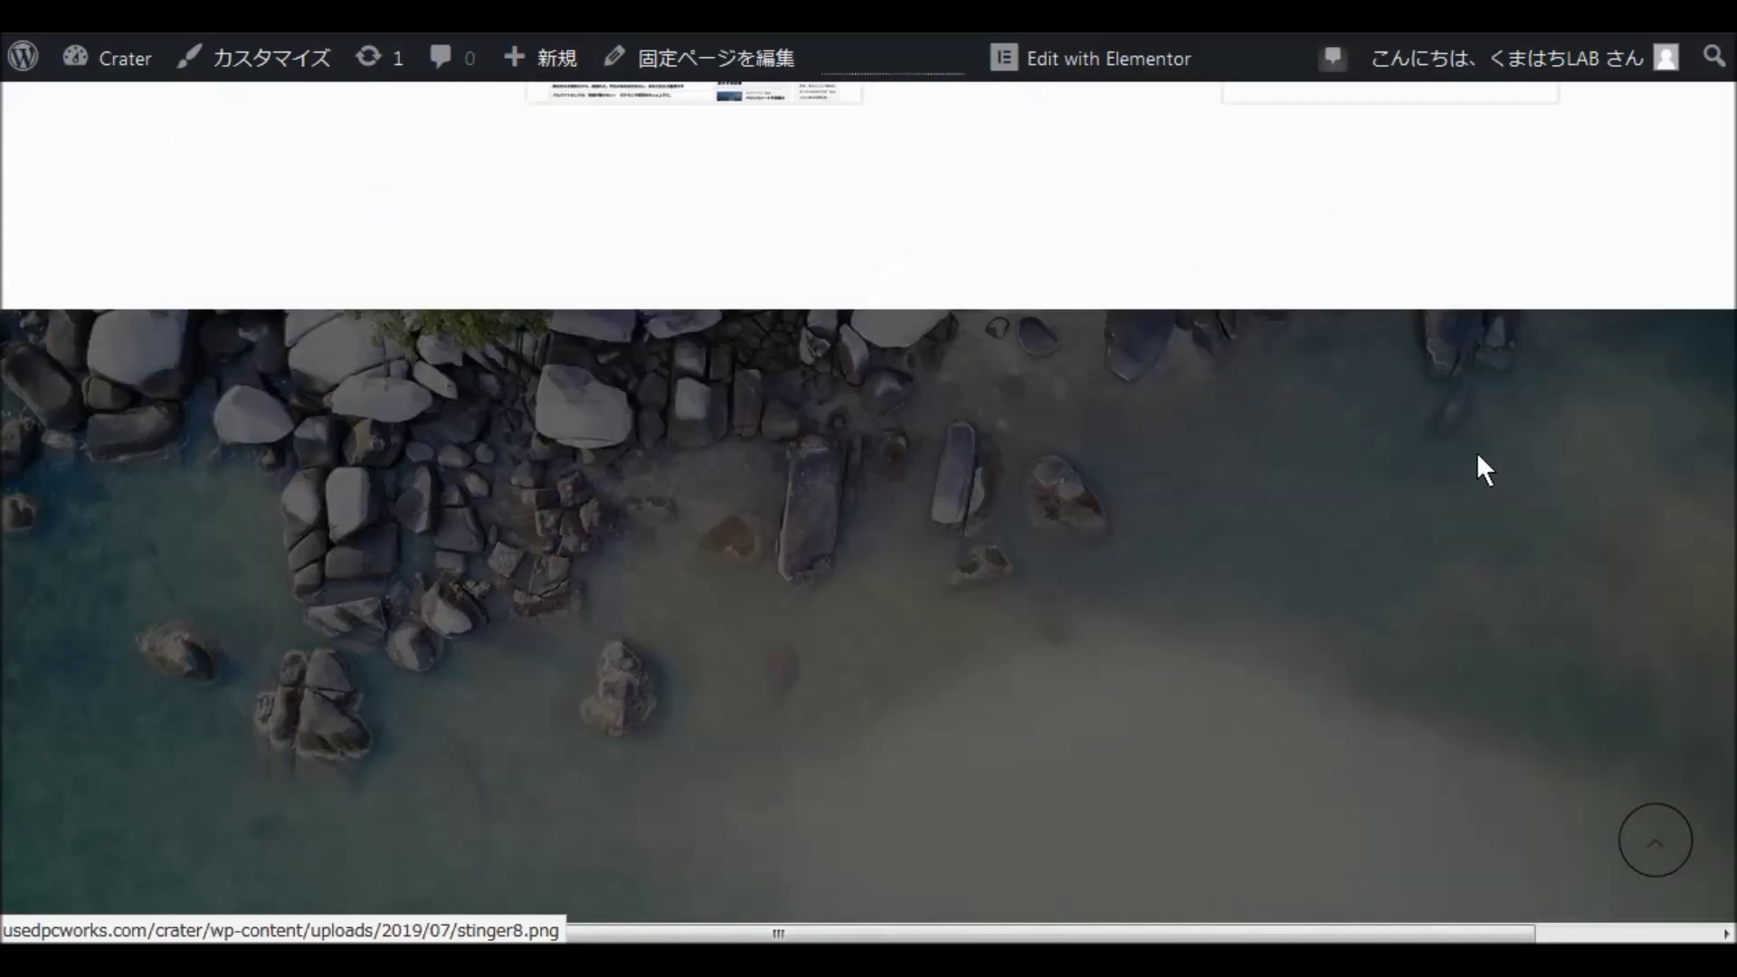
pyautogui.scroll(-5, 1475, 453)
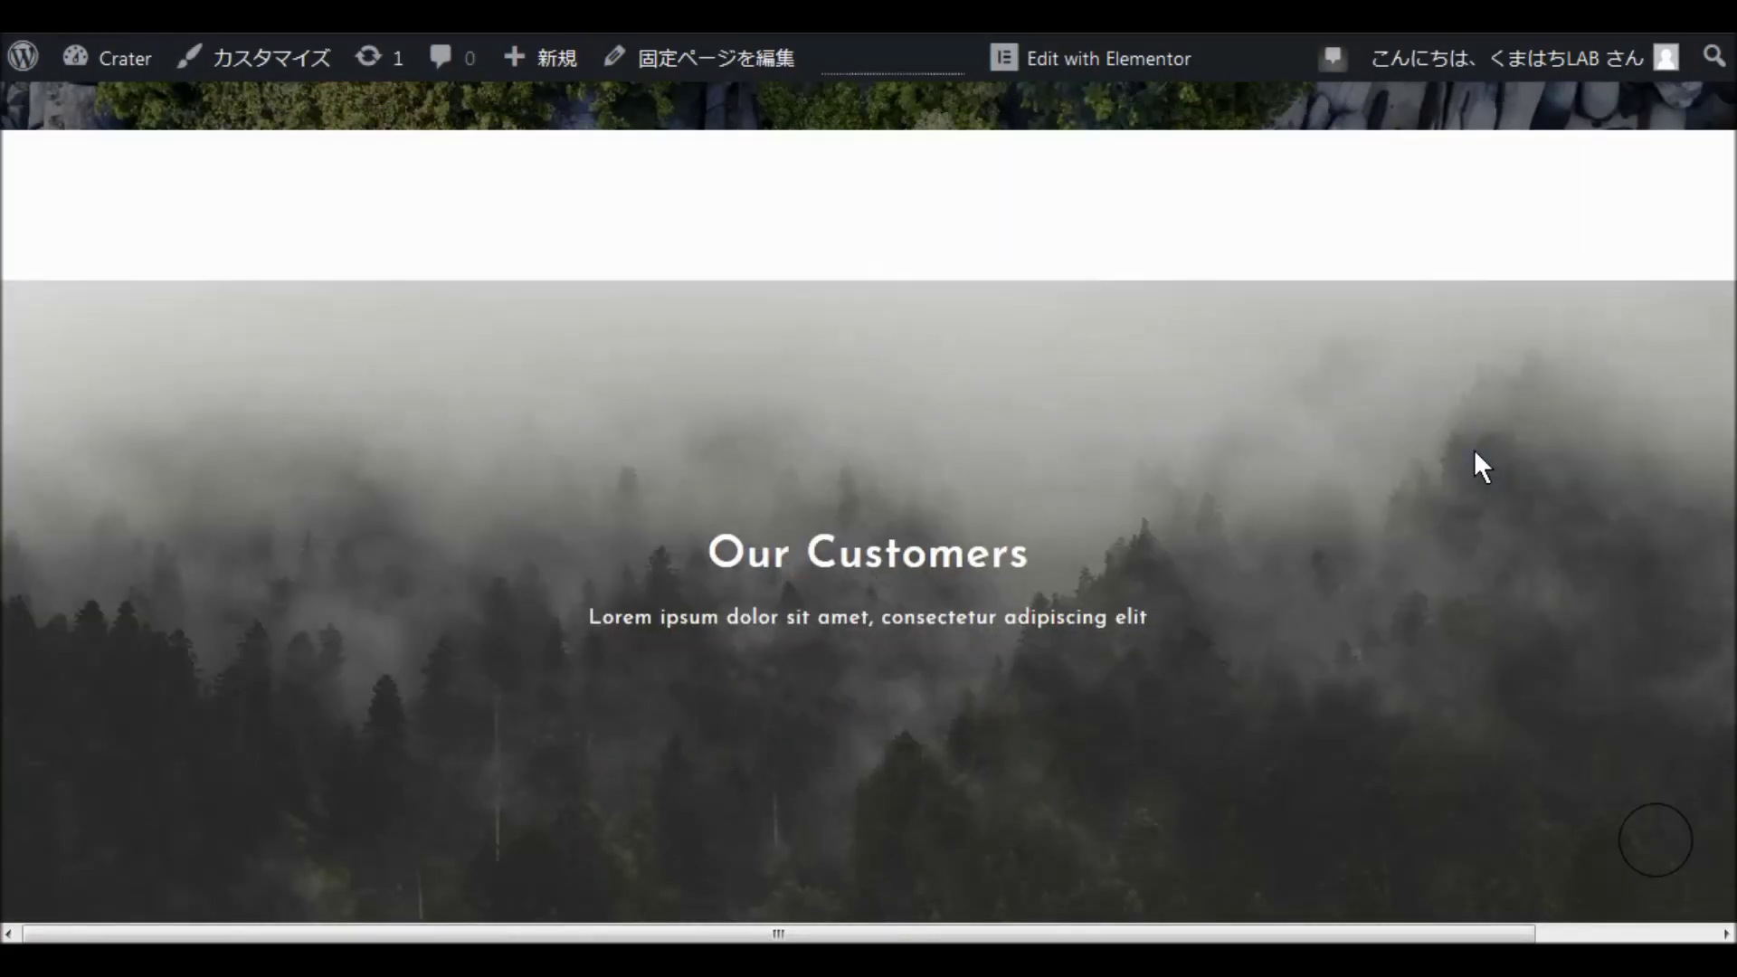
pyautogui.scroll(-5, 1480, 466)
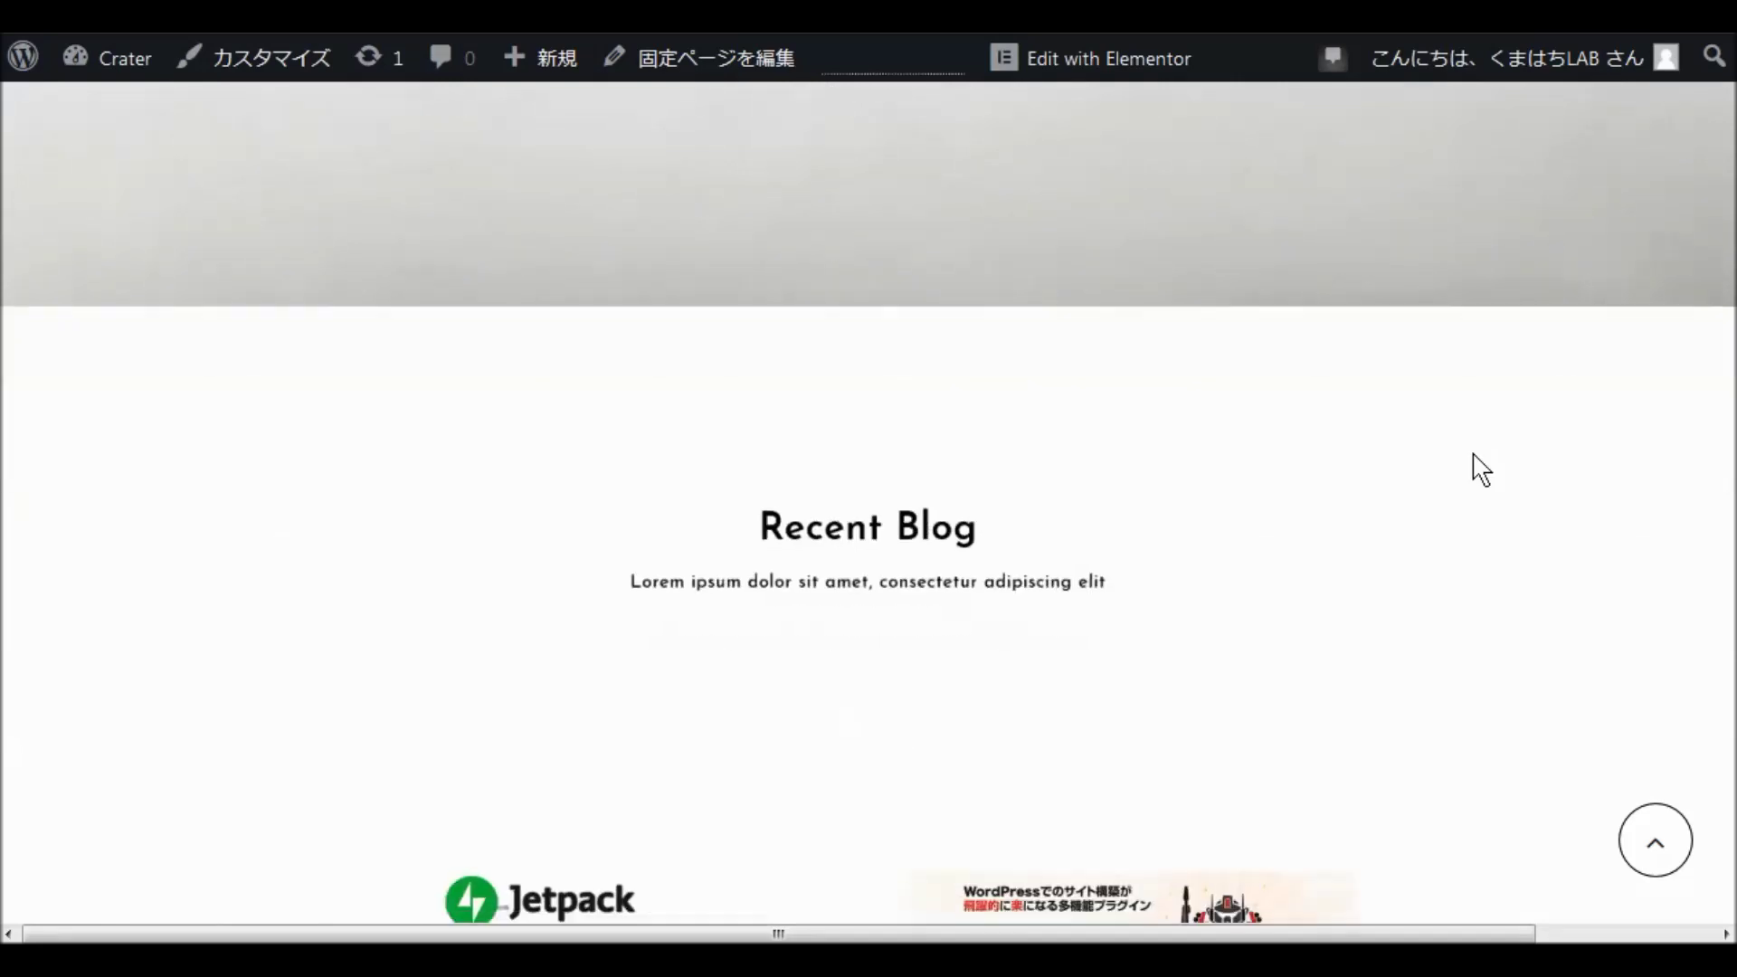
pyautogui.scroll(-5, 1465, 459)
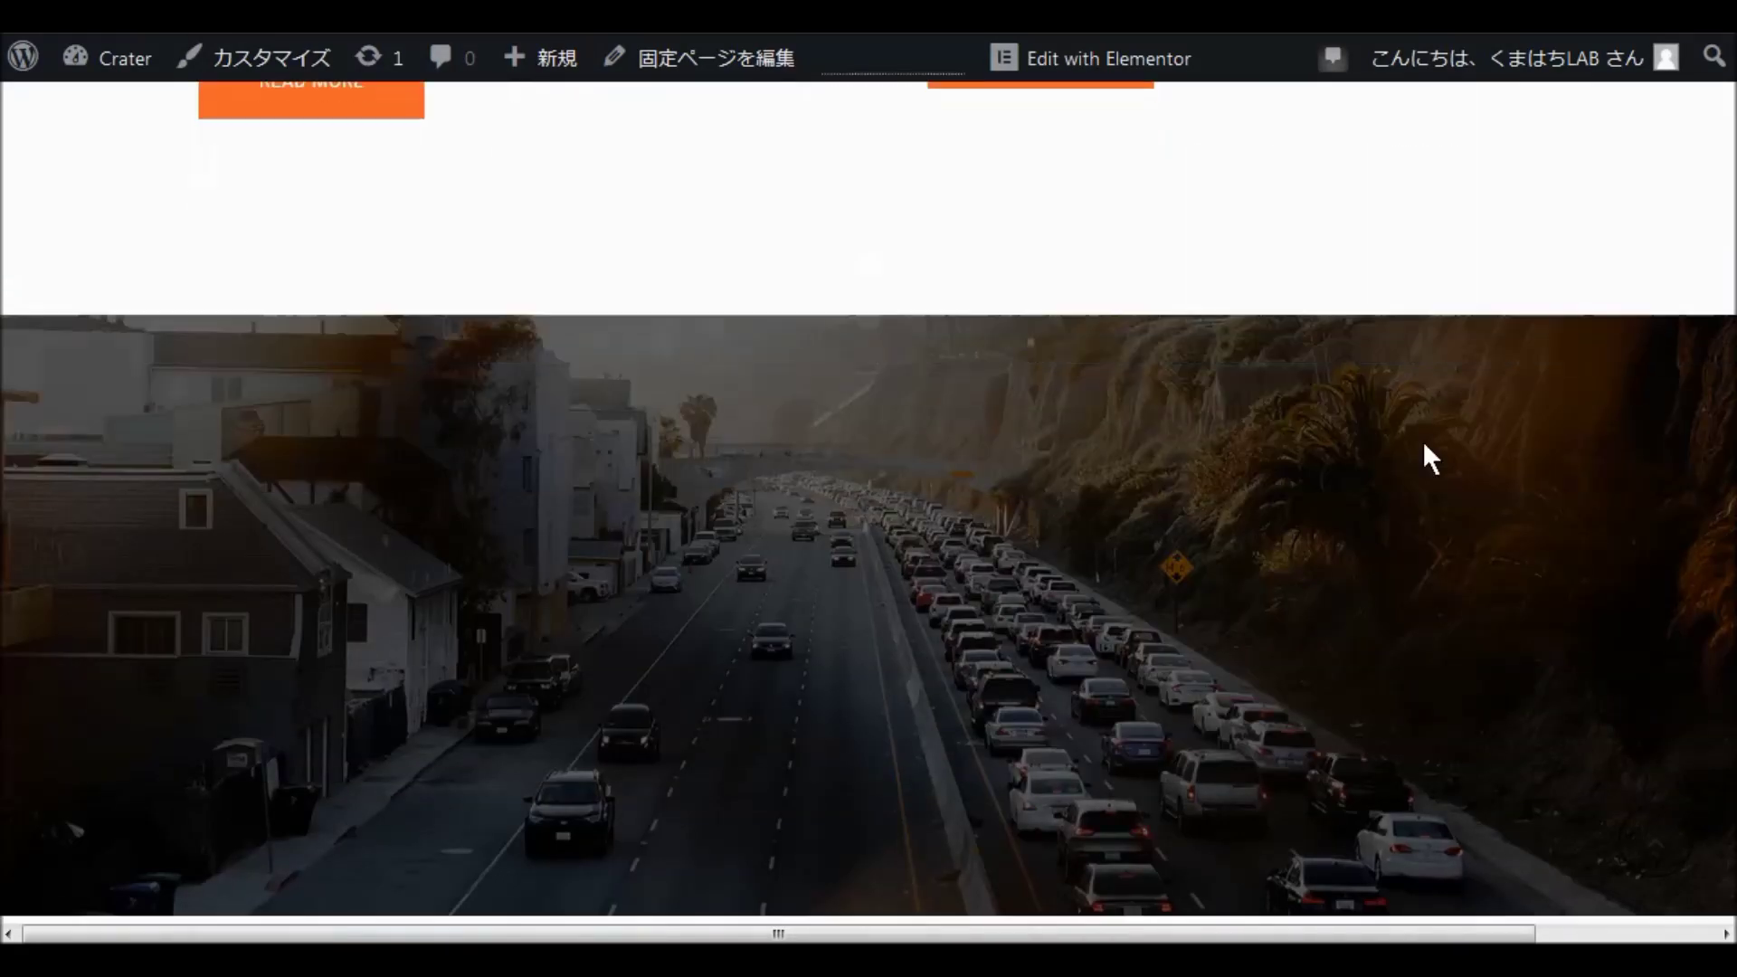
pyautogui.scroll(-5, 1423, 445)
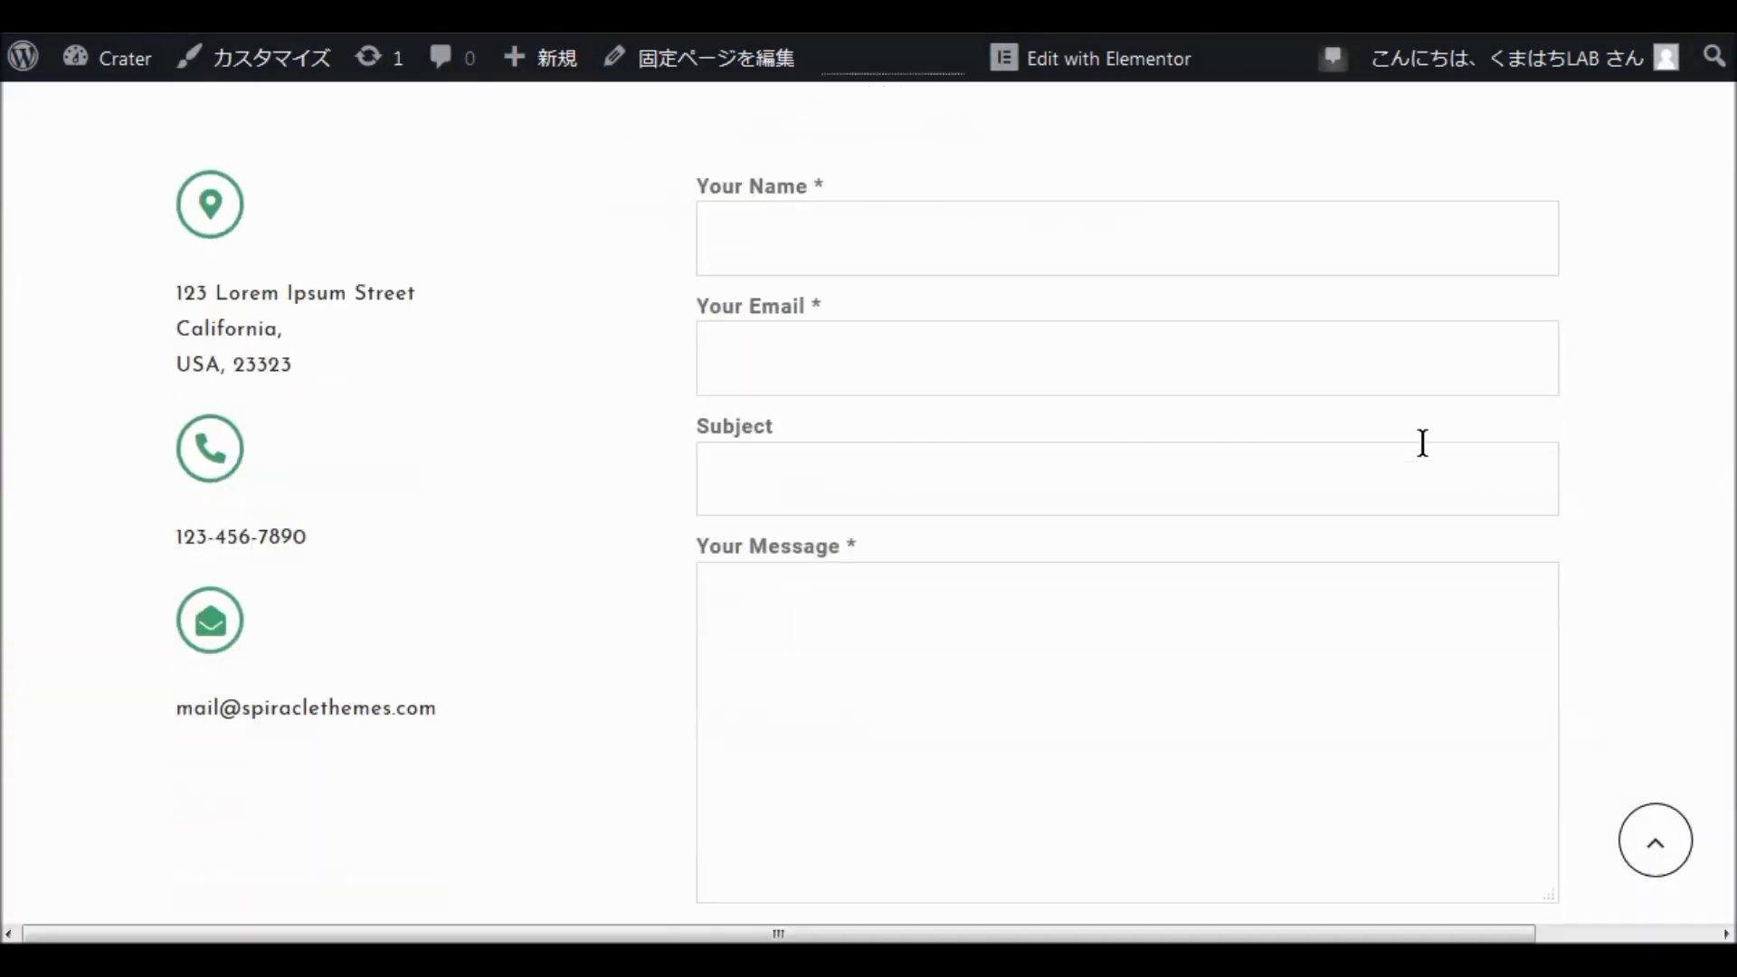
pyautogui.scroll(-5, 1422, 443)
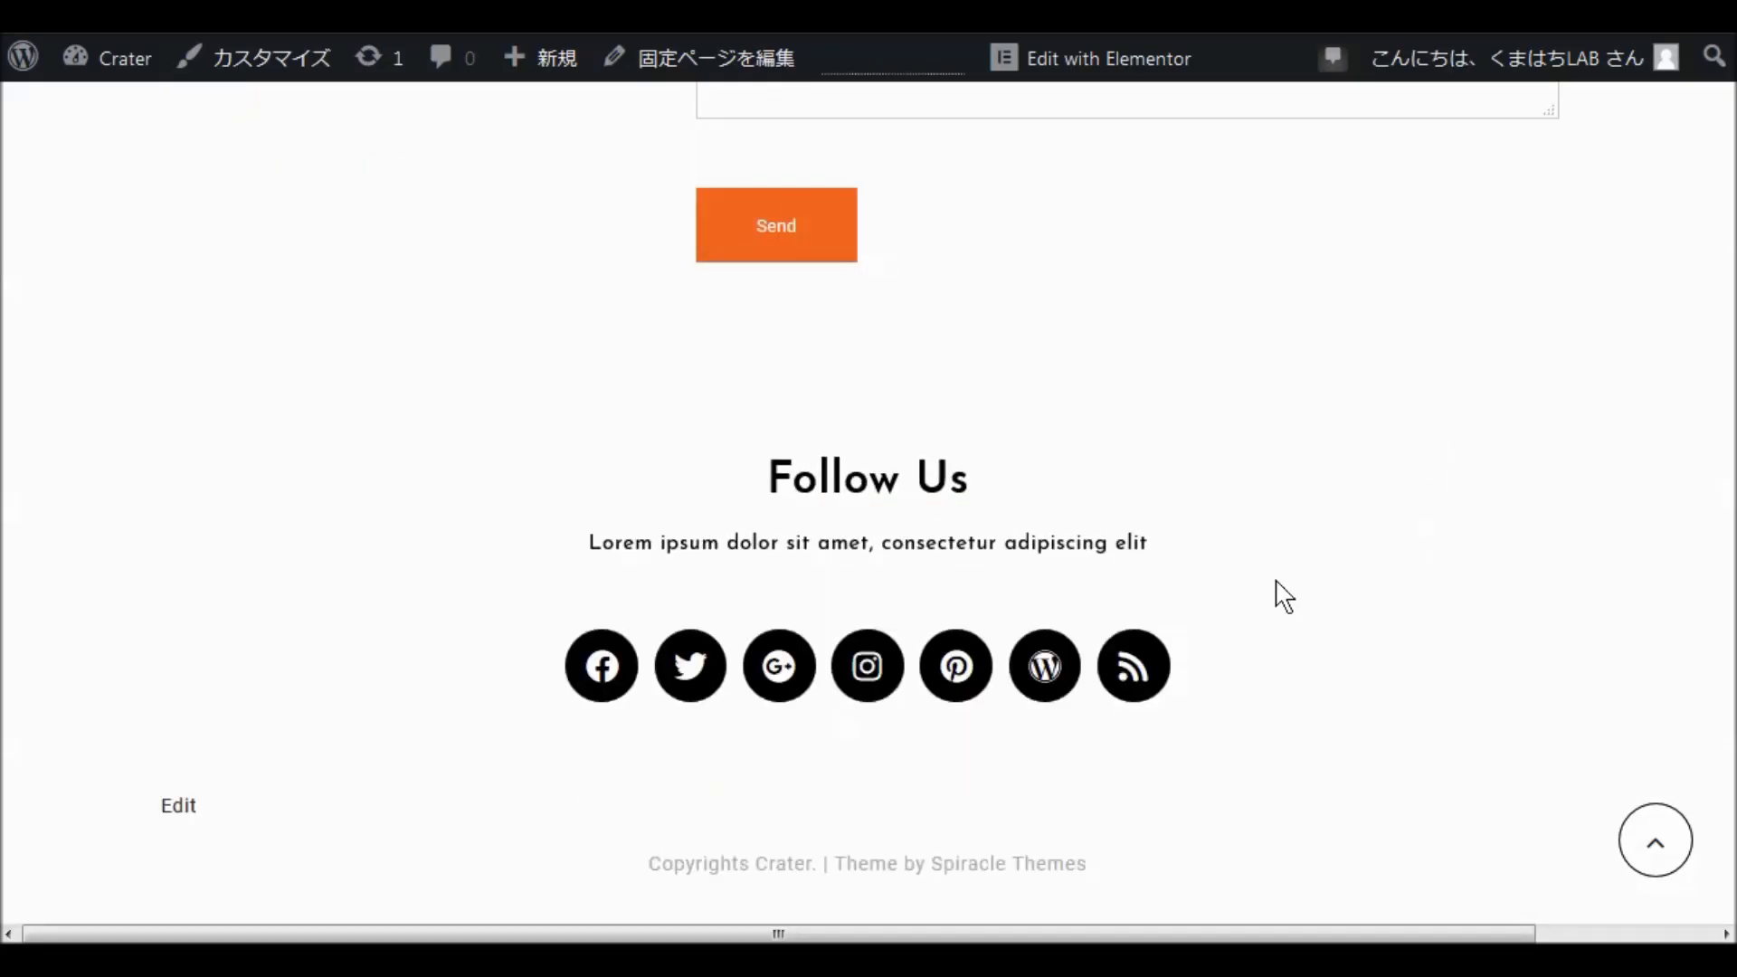
# Review the live page back up through Recent Blog and the testimonial, and check the header navigation's submenus.
pyautogui.scroll(6, 620, 426)
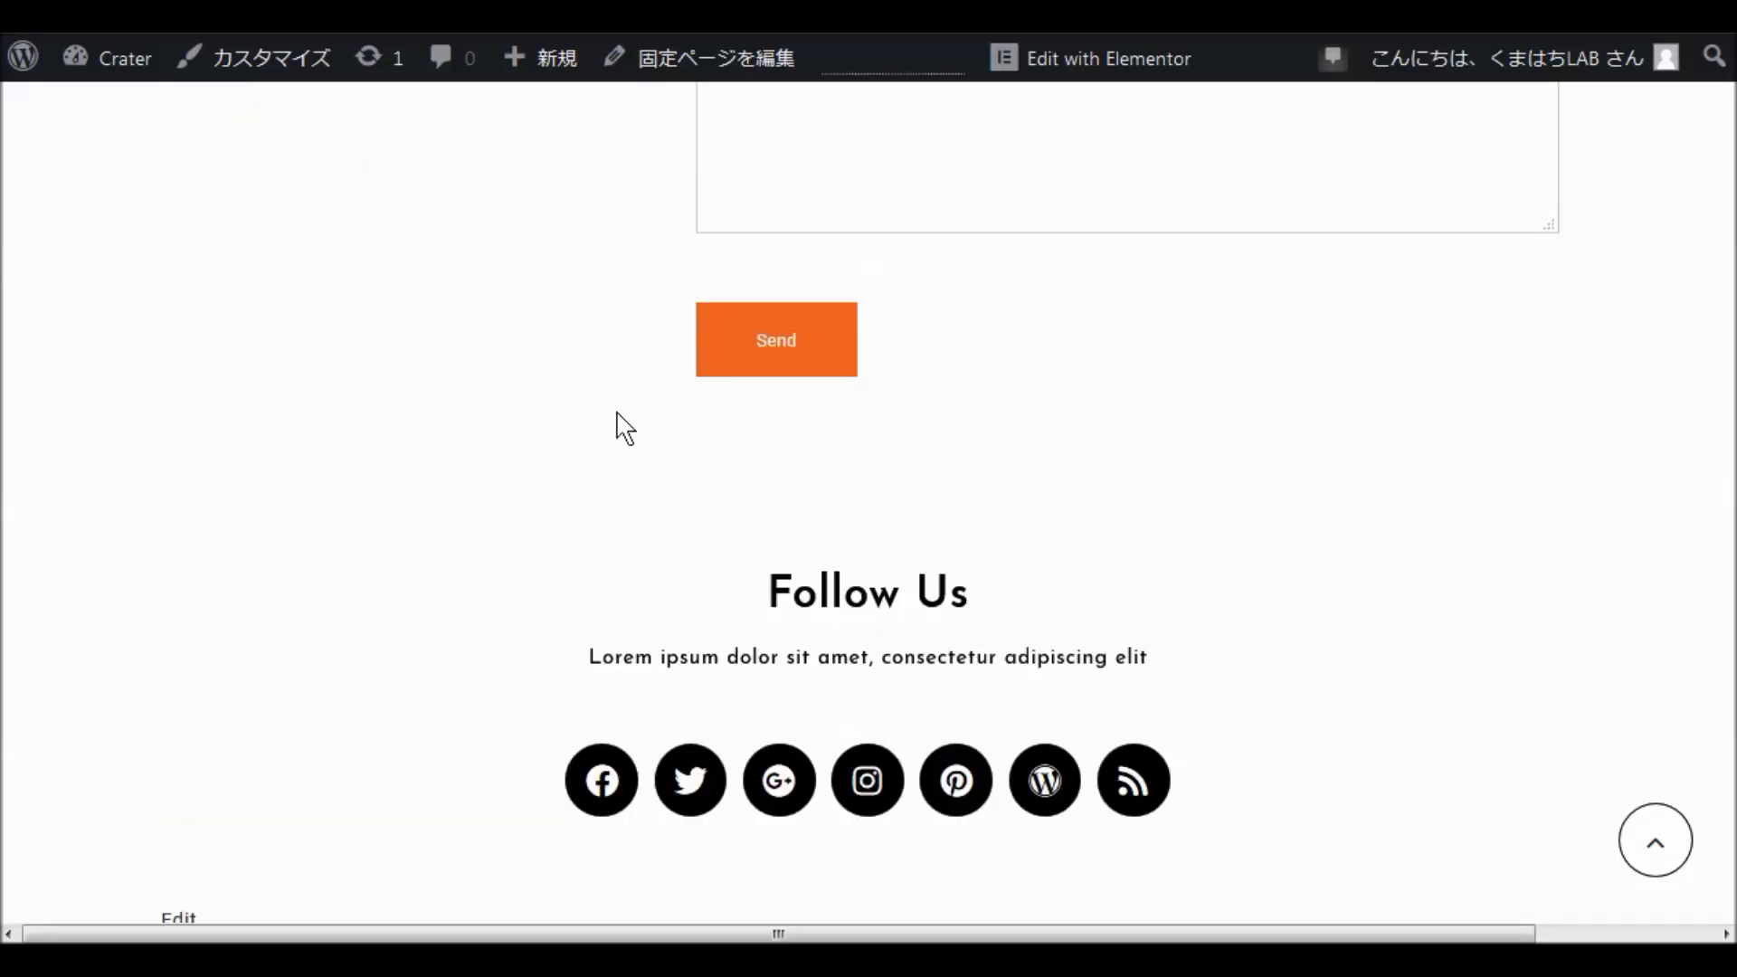
pyautogui.scroll(15, 694, 373)
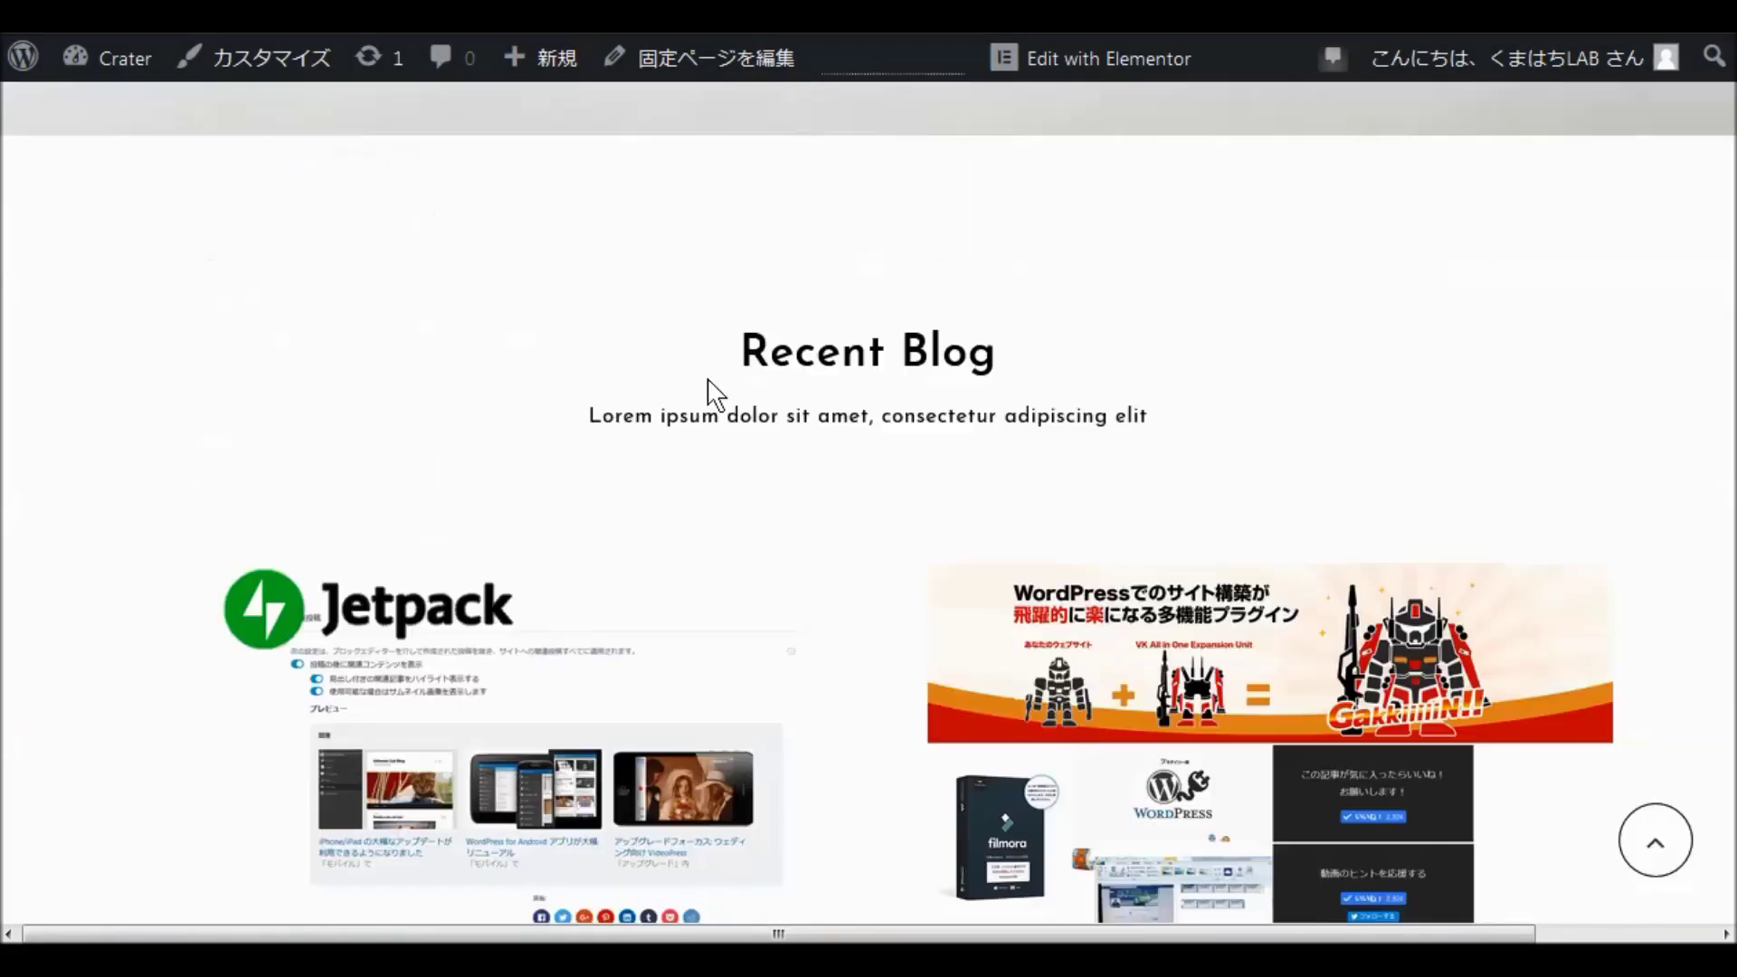
pyautogui.scroll(3, 724, 384)
pyautogui.scroll(-12, 729, 392)
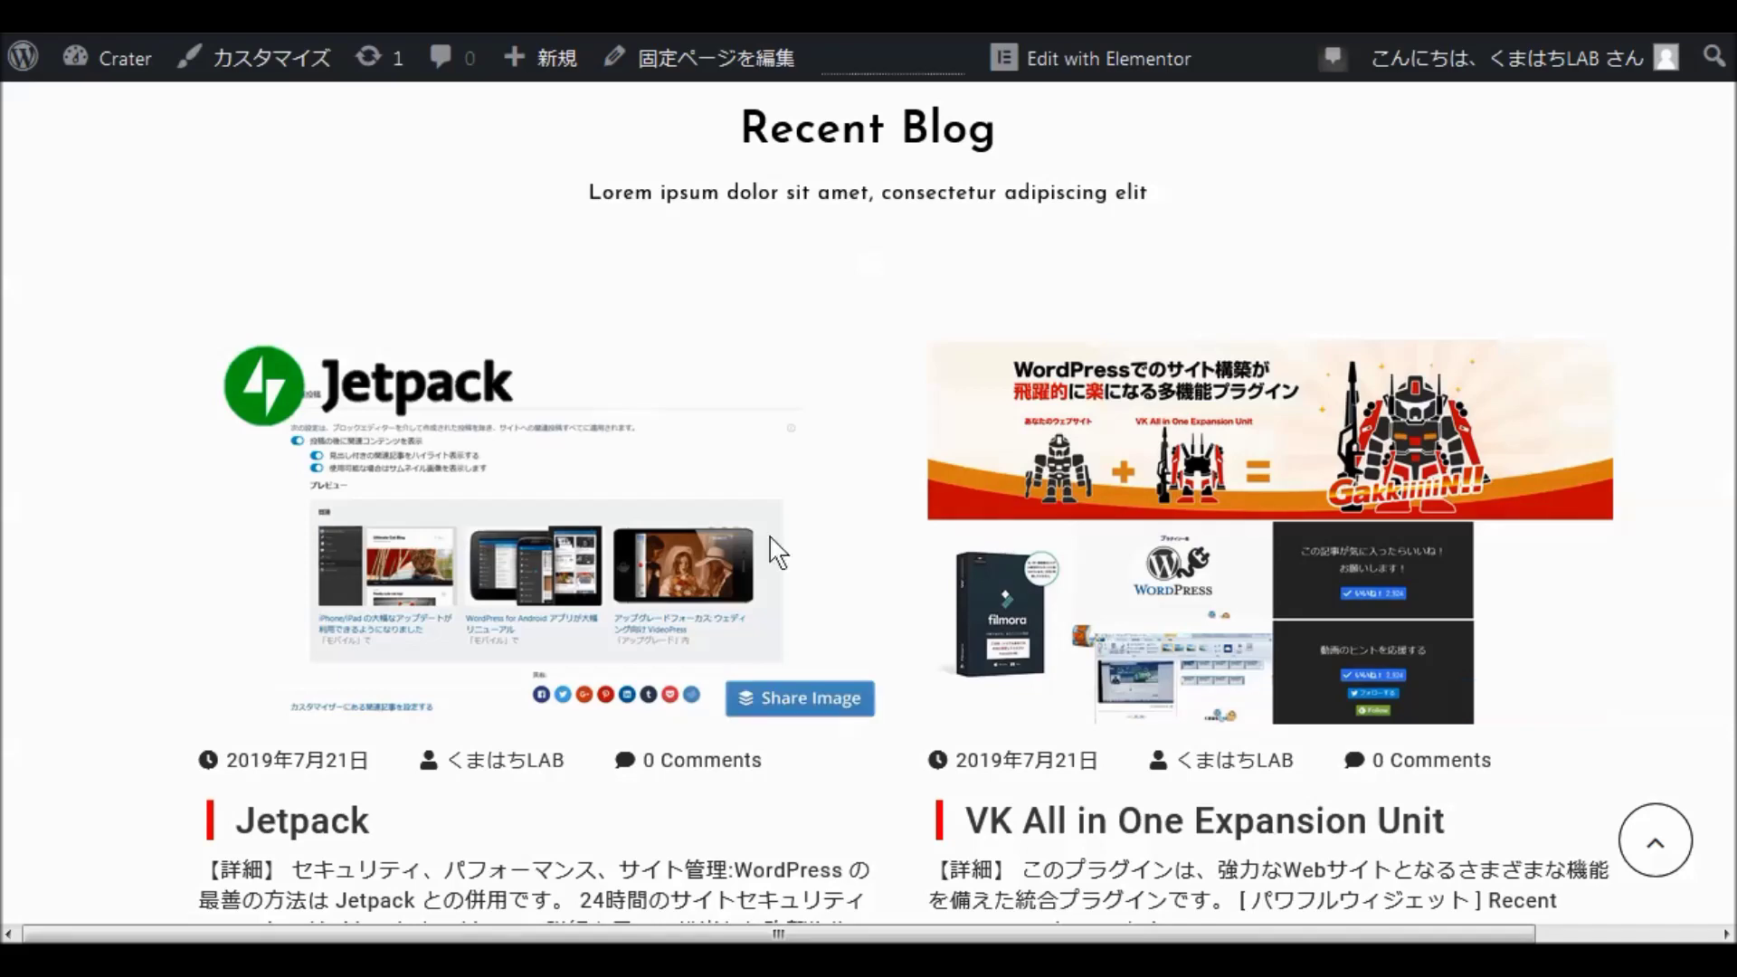
pyautogui.scroll(15, 713, 512)
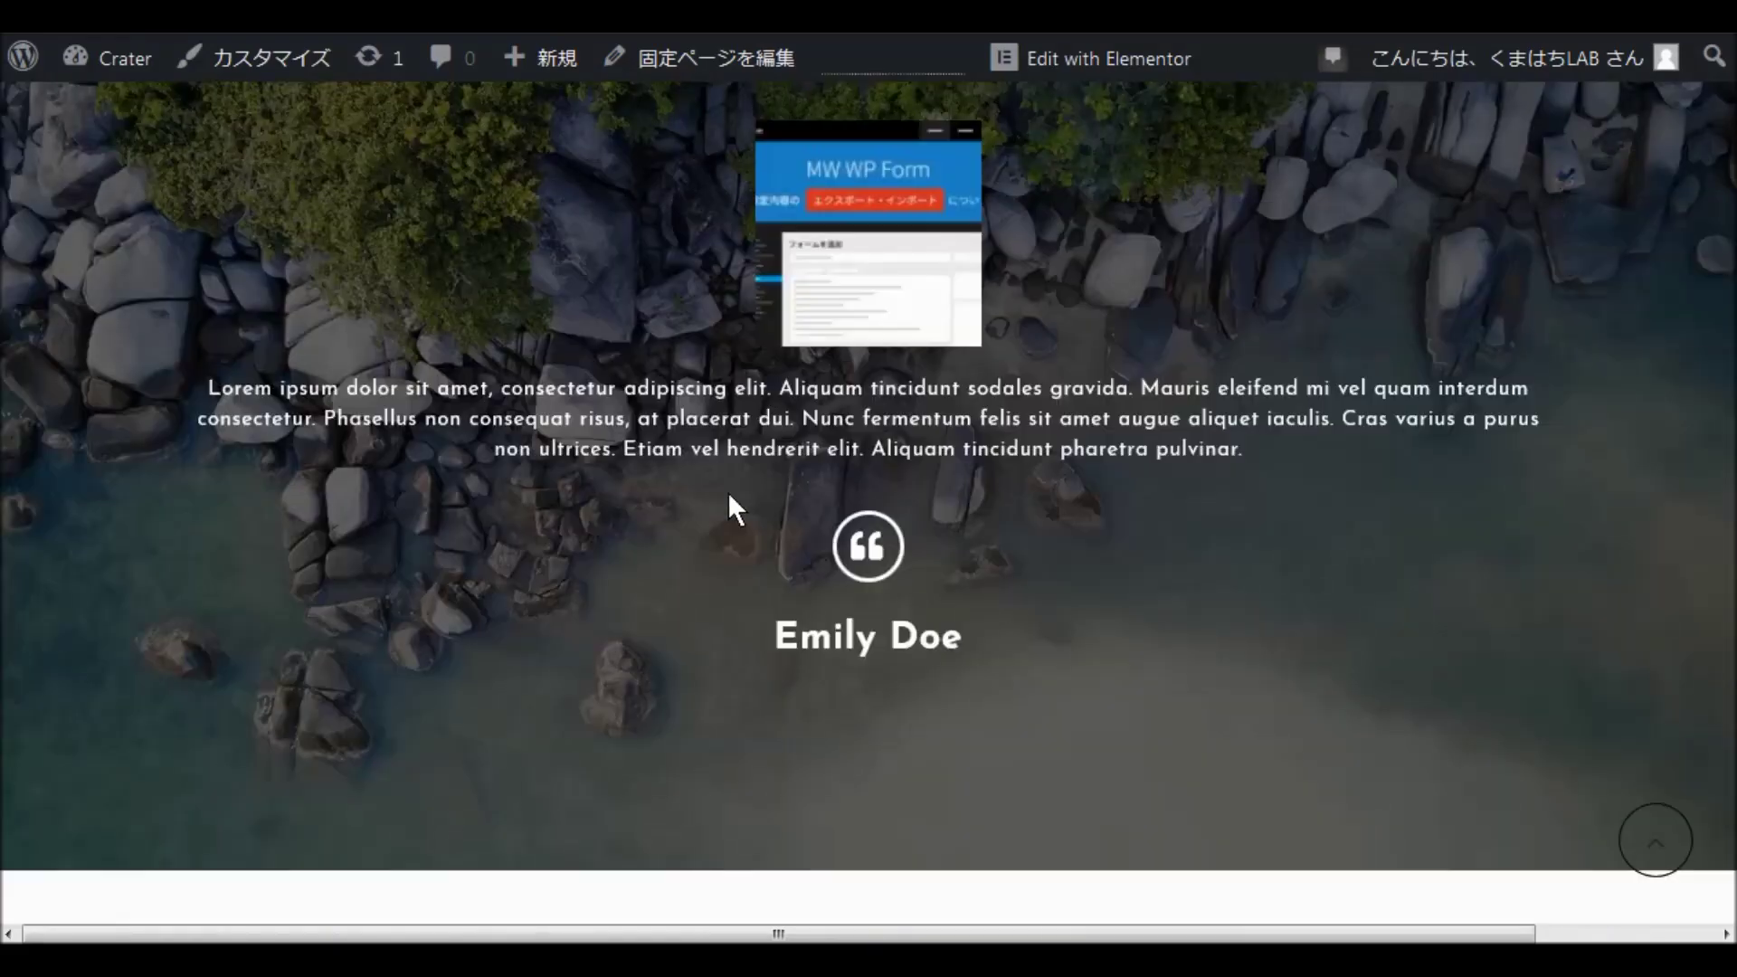
pyautogui.scroll(20, 737, 508)
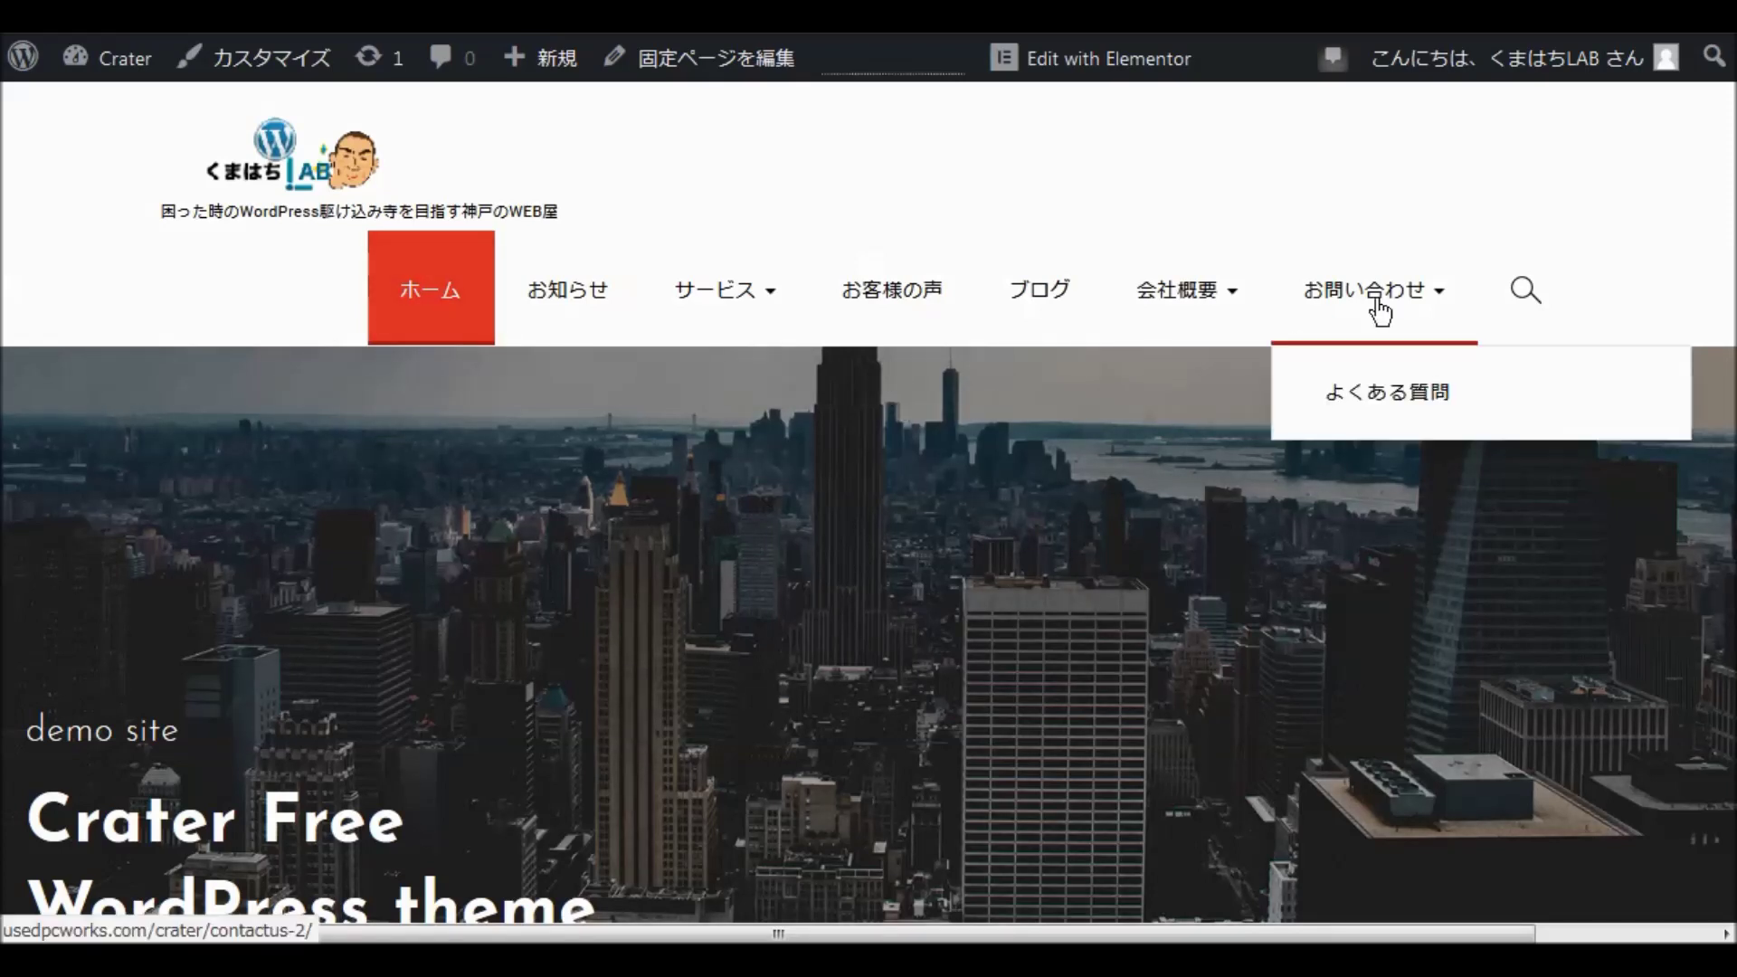
pyautogui.moveTo(1203, 317)
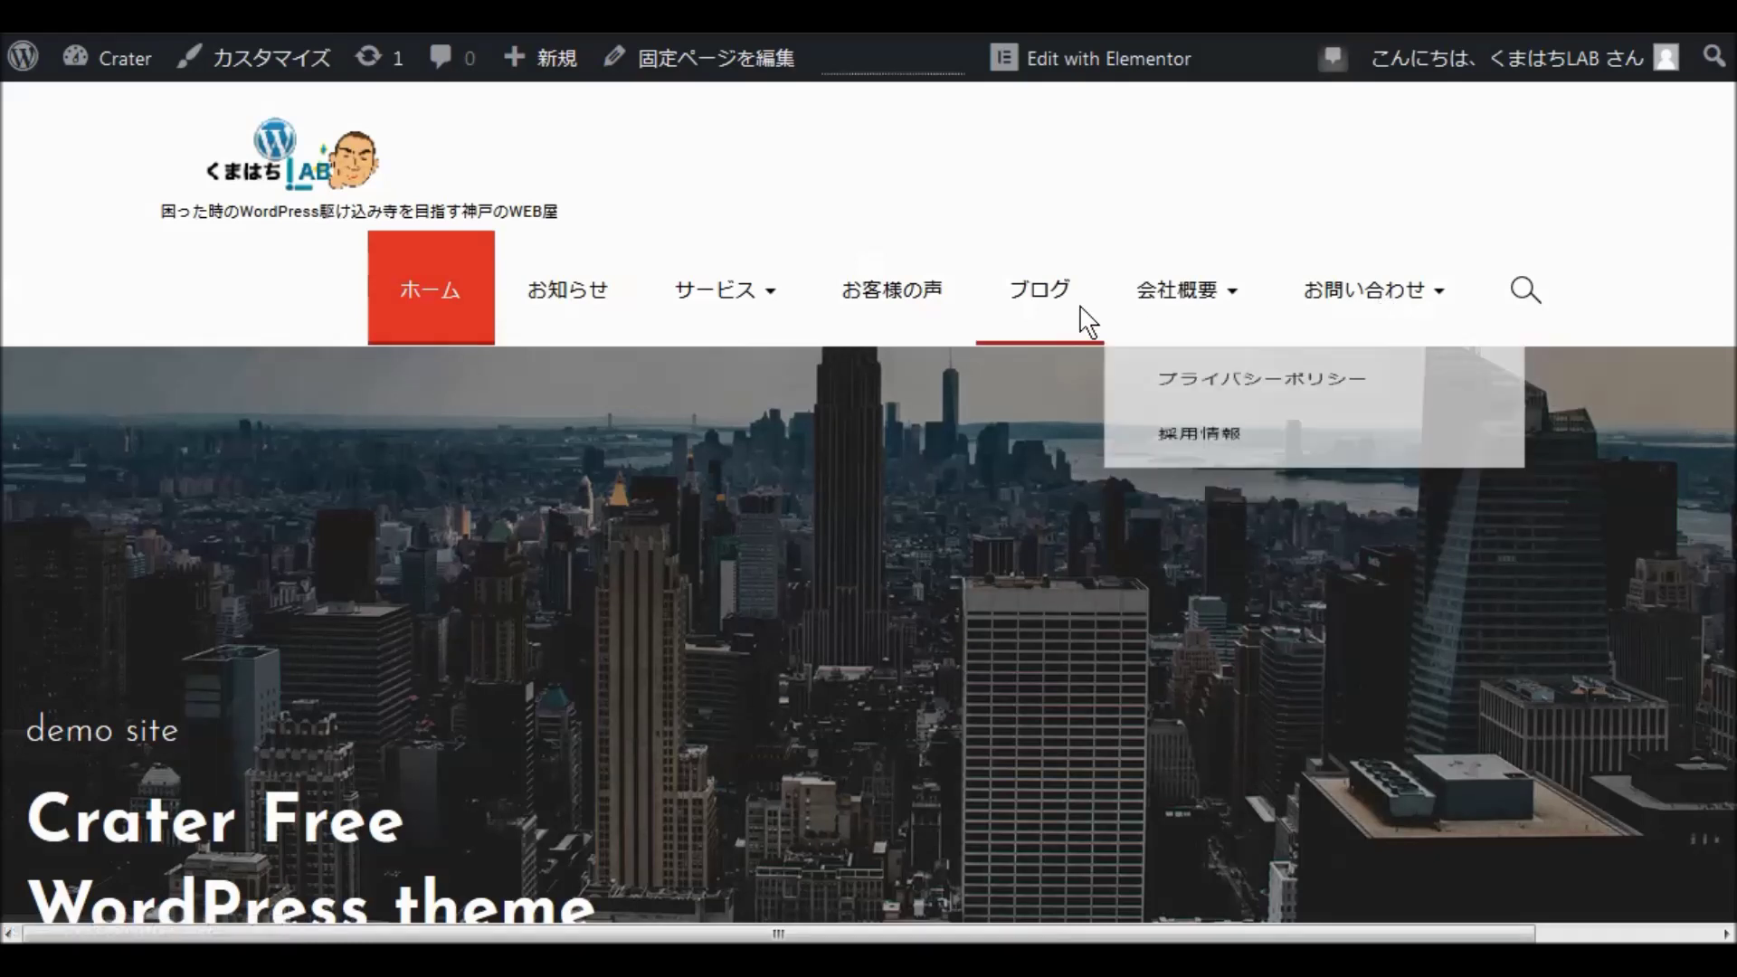
pyautogui.moveTo(710, 288)
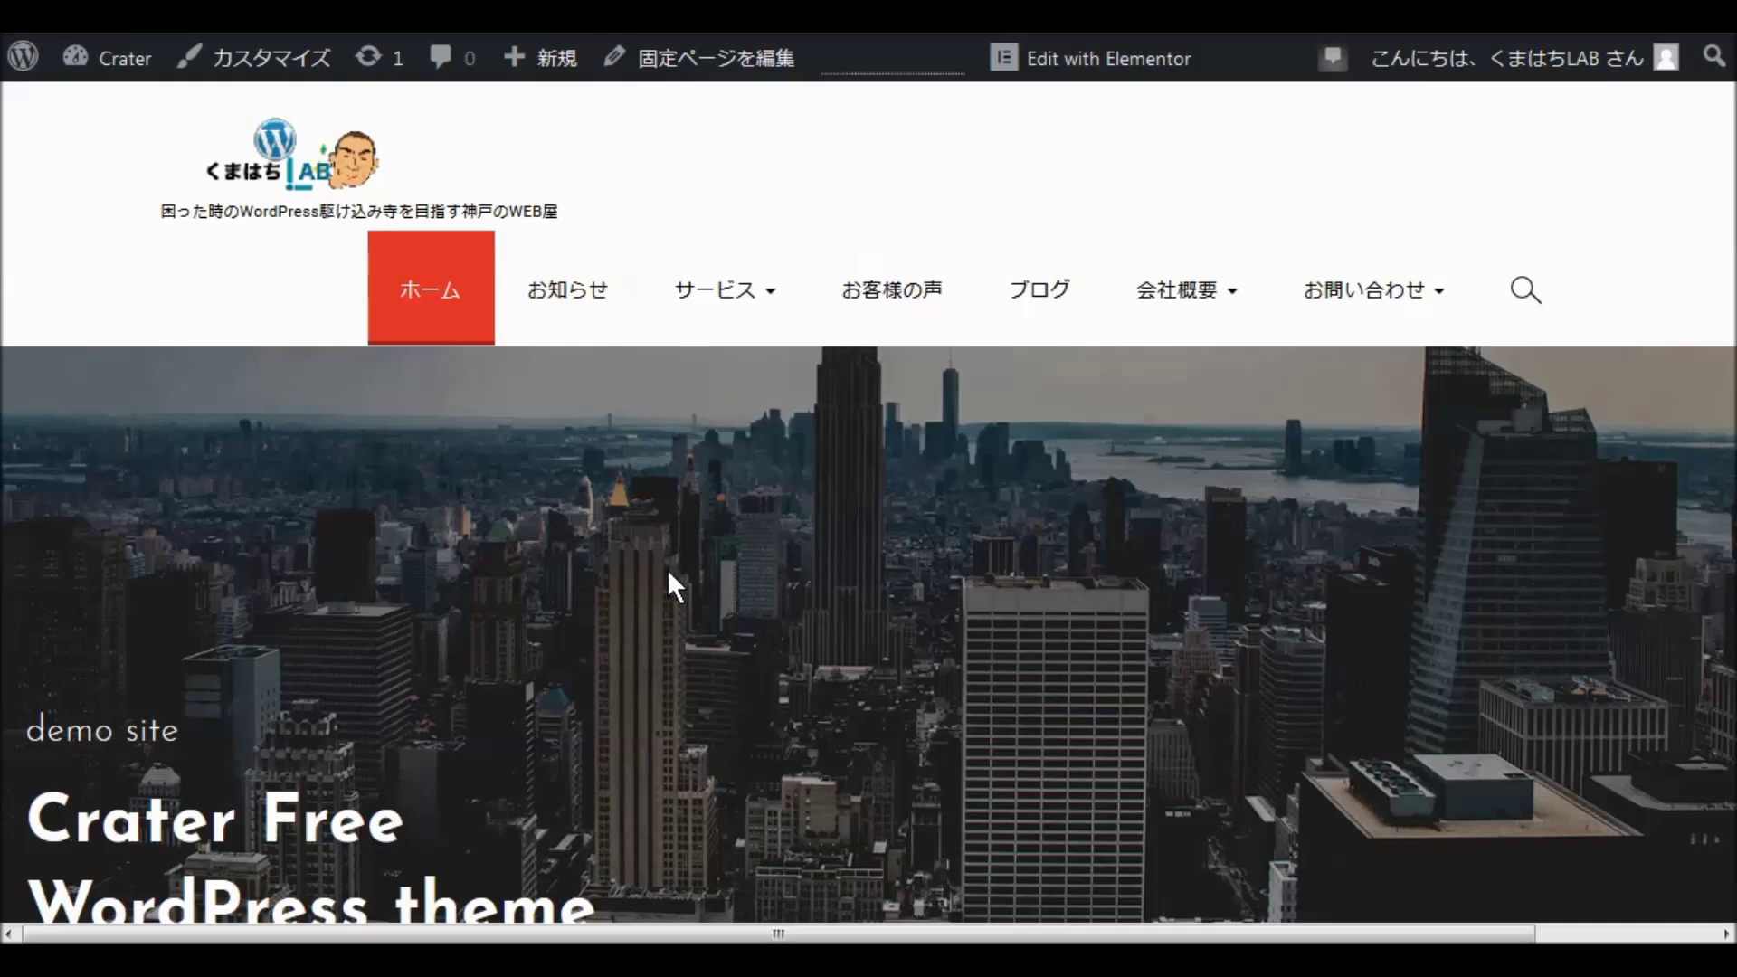
# Examine the hero, the Web Design, App Design and SEO Services boxes, and the About Us section on the live page.
pyautogui.scroll(-5, 807, 547)
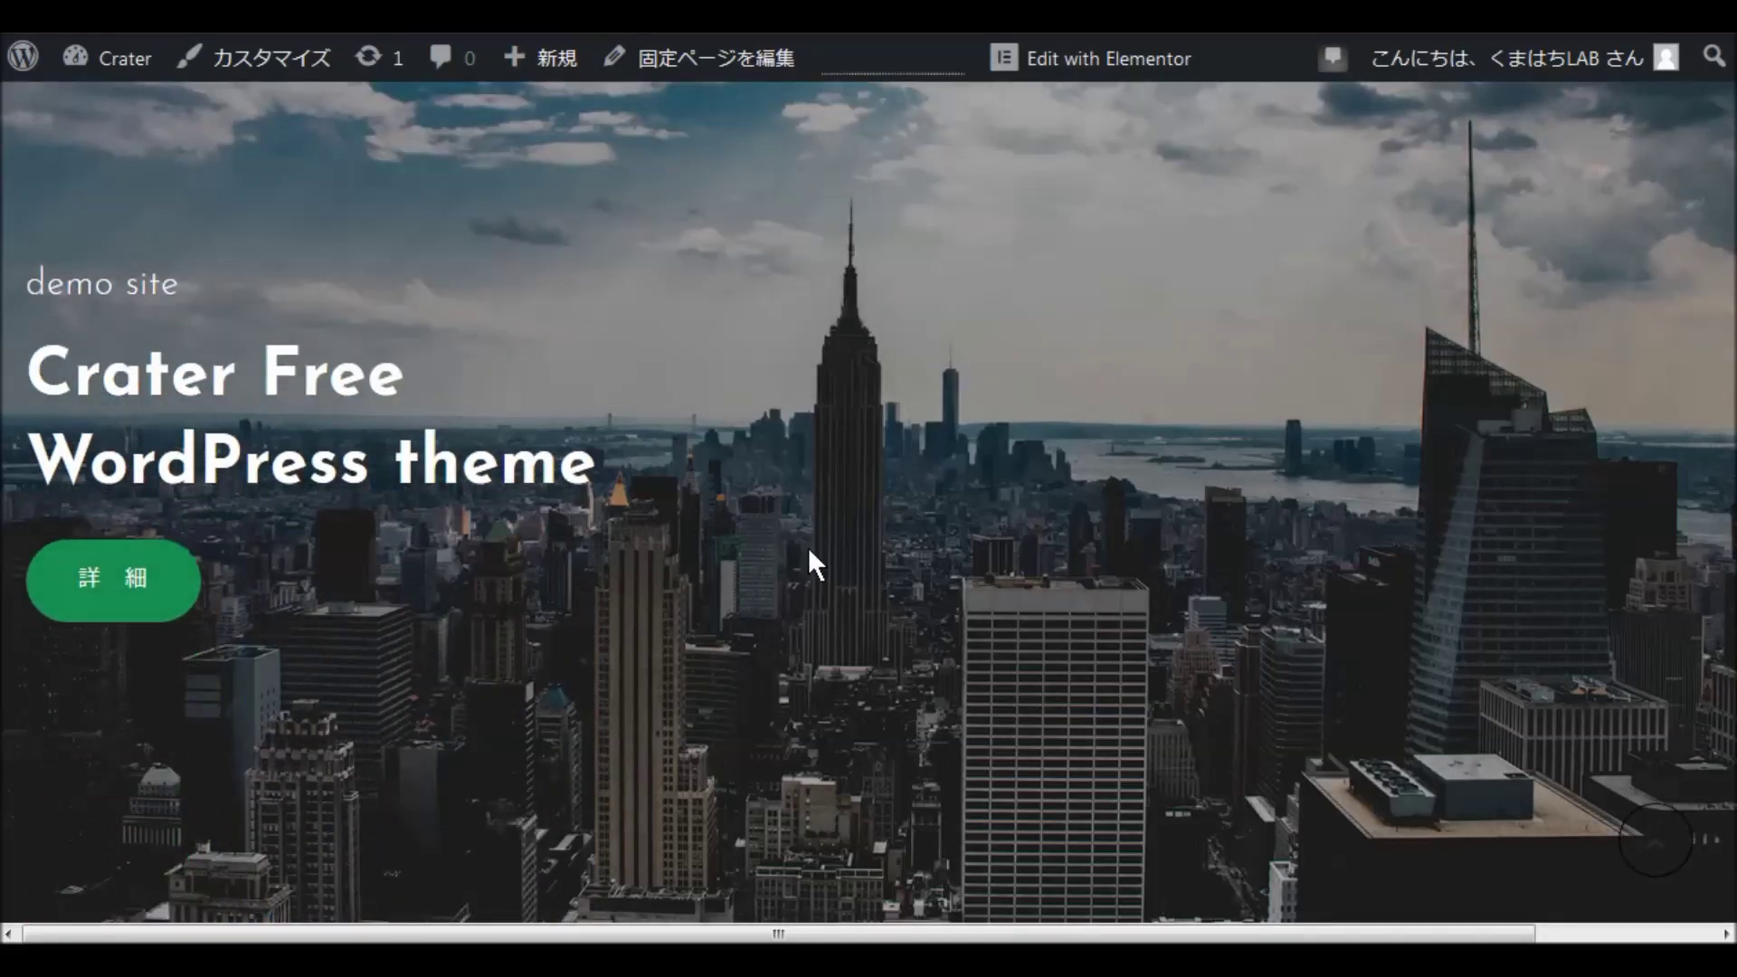
pyautogui.scroll(-9, 806, 546)
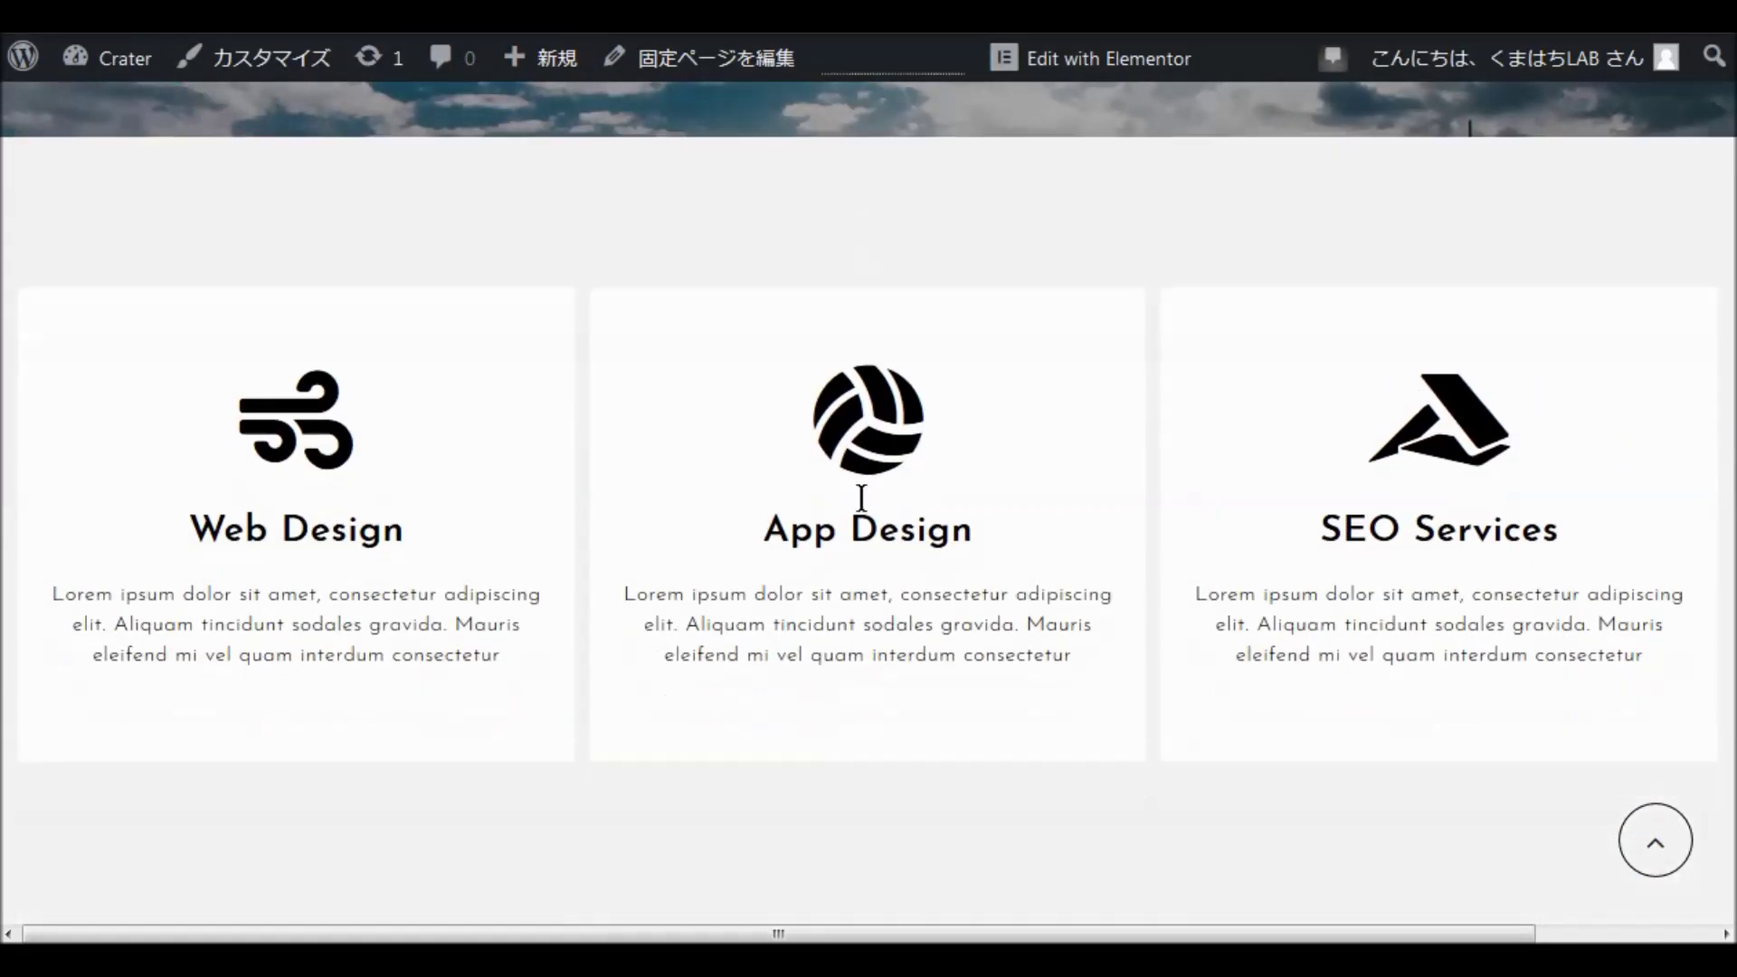
pyautogui.scroll(-10, 861, 496)
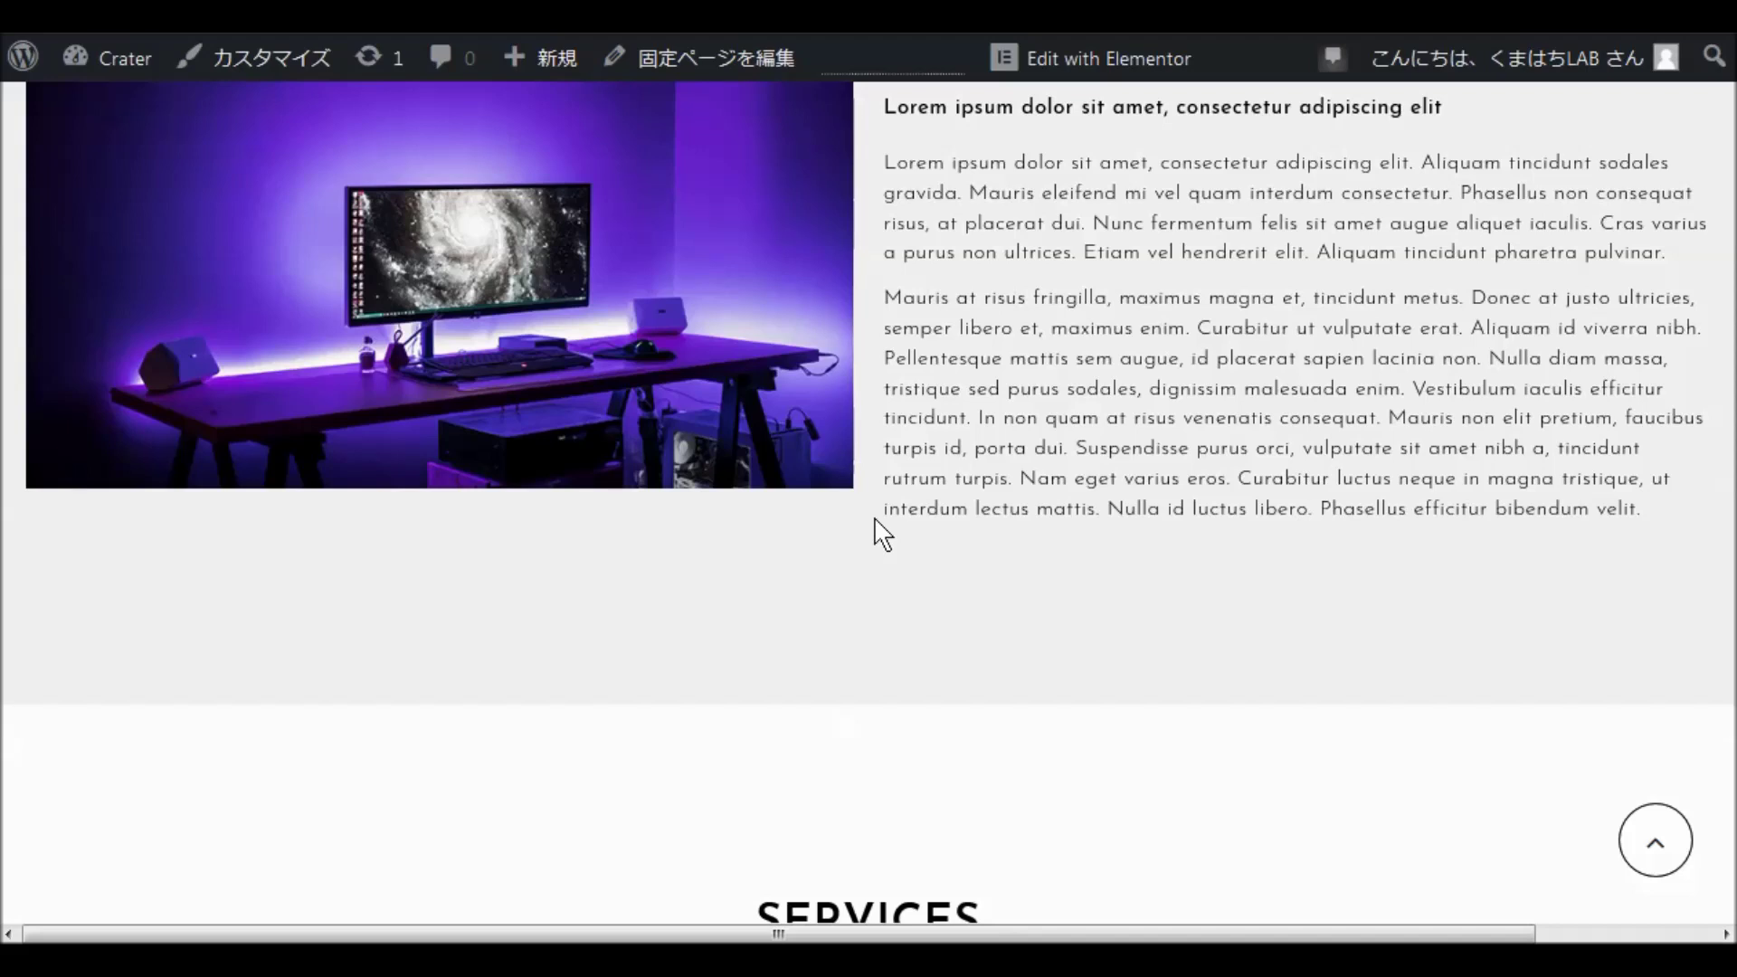
pyautogui.scroll(5, 877, 526)
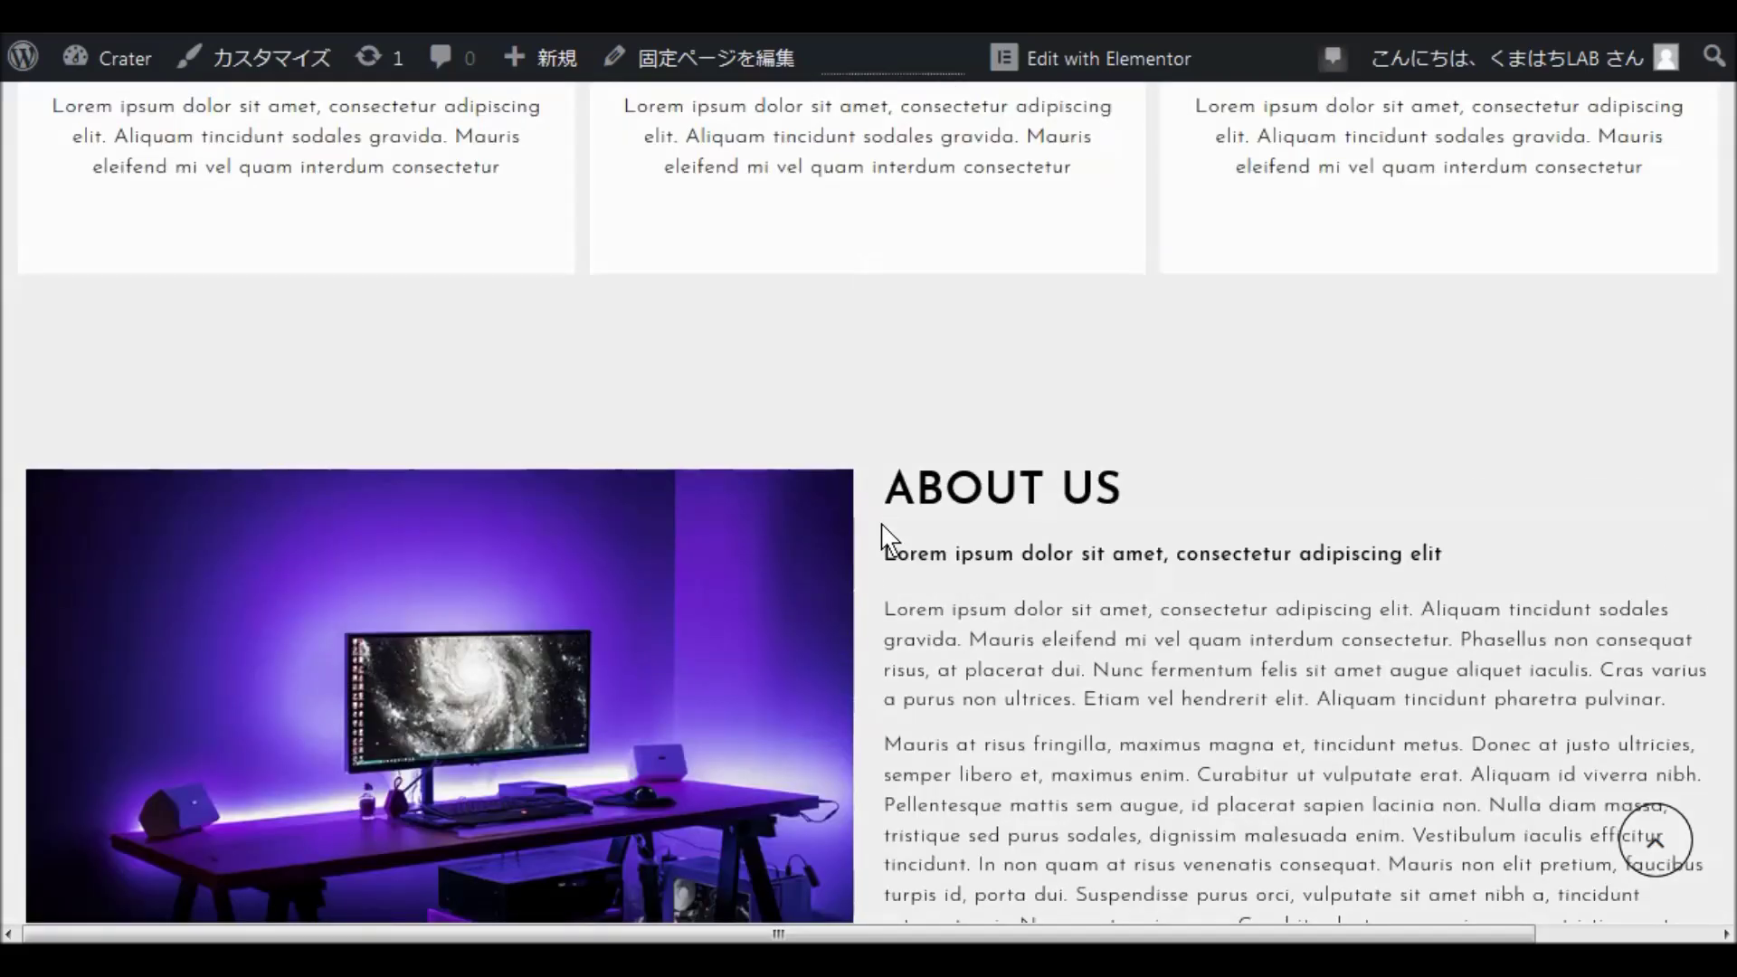
pyautogui.scroll(7, 884, 529)
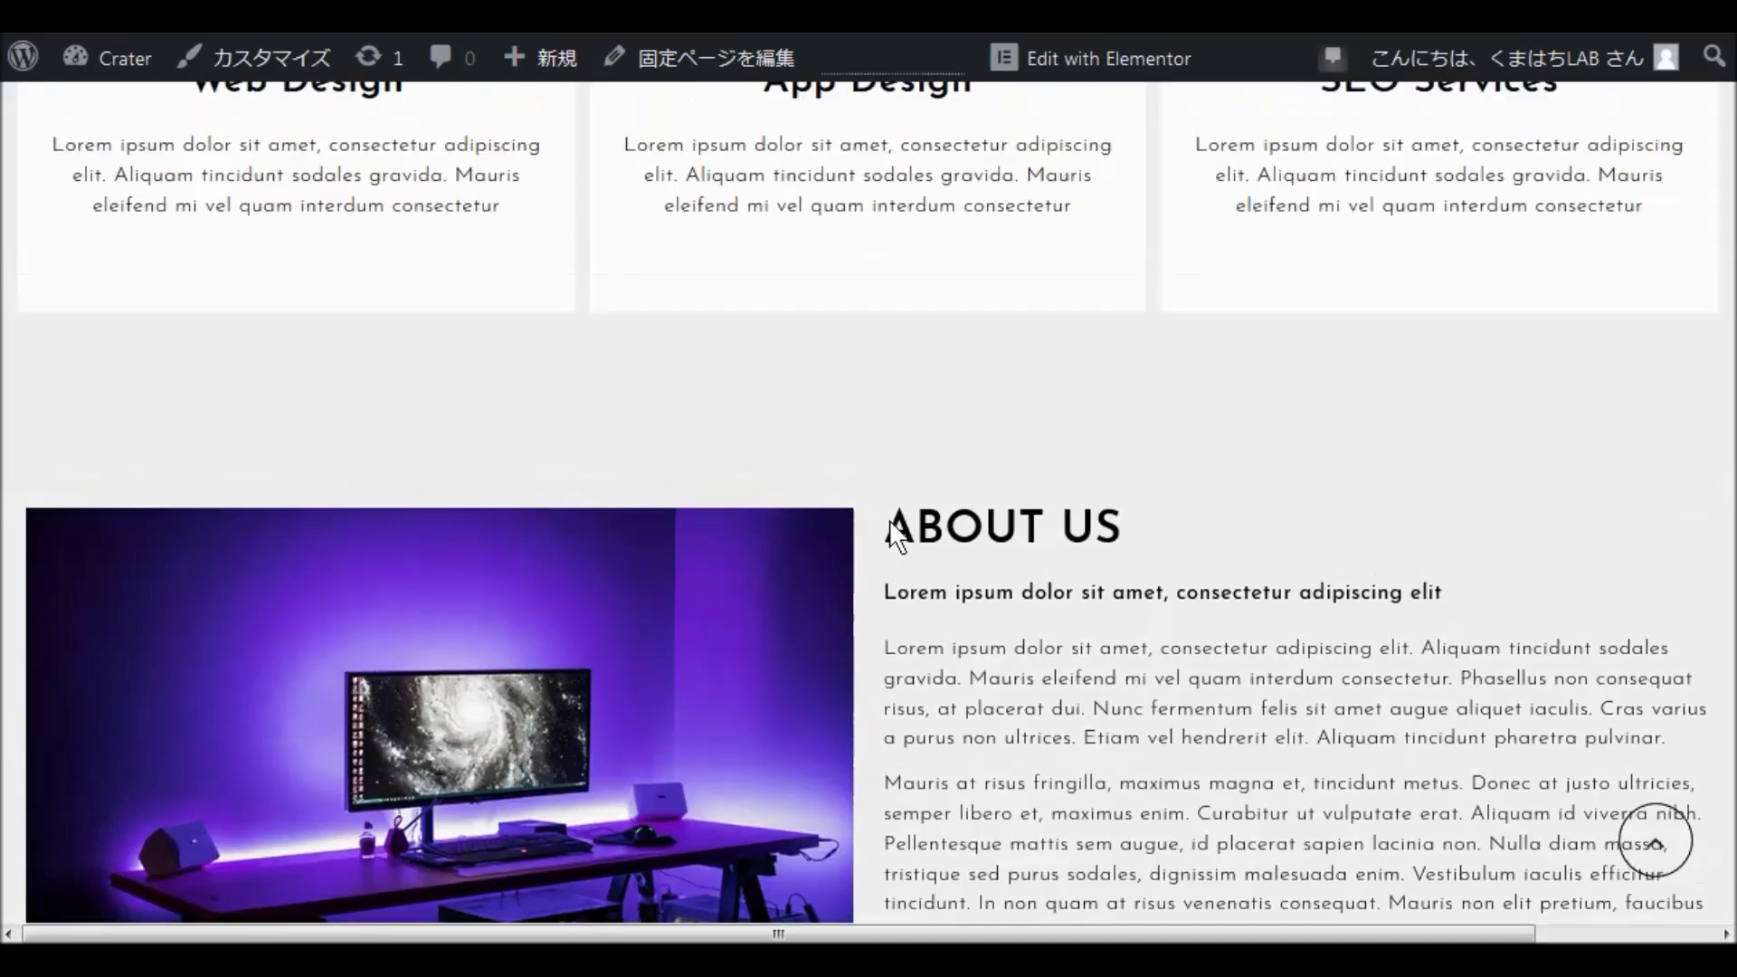
pyautogui.scroll(3, 892, 525)
pyautogui.scroll(-5, 895, 531)
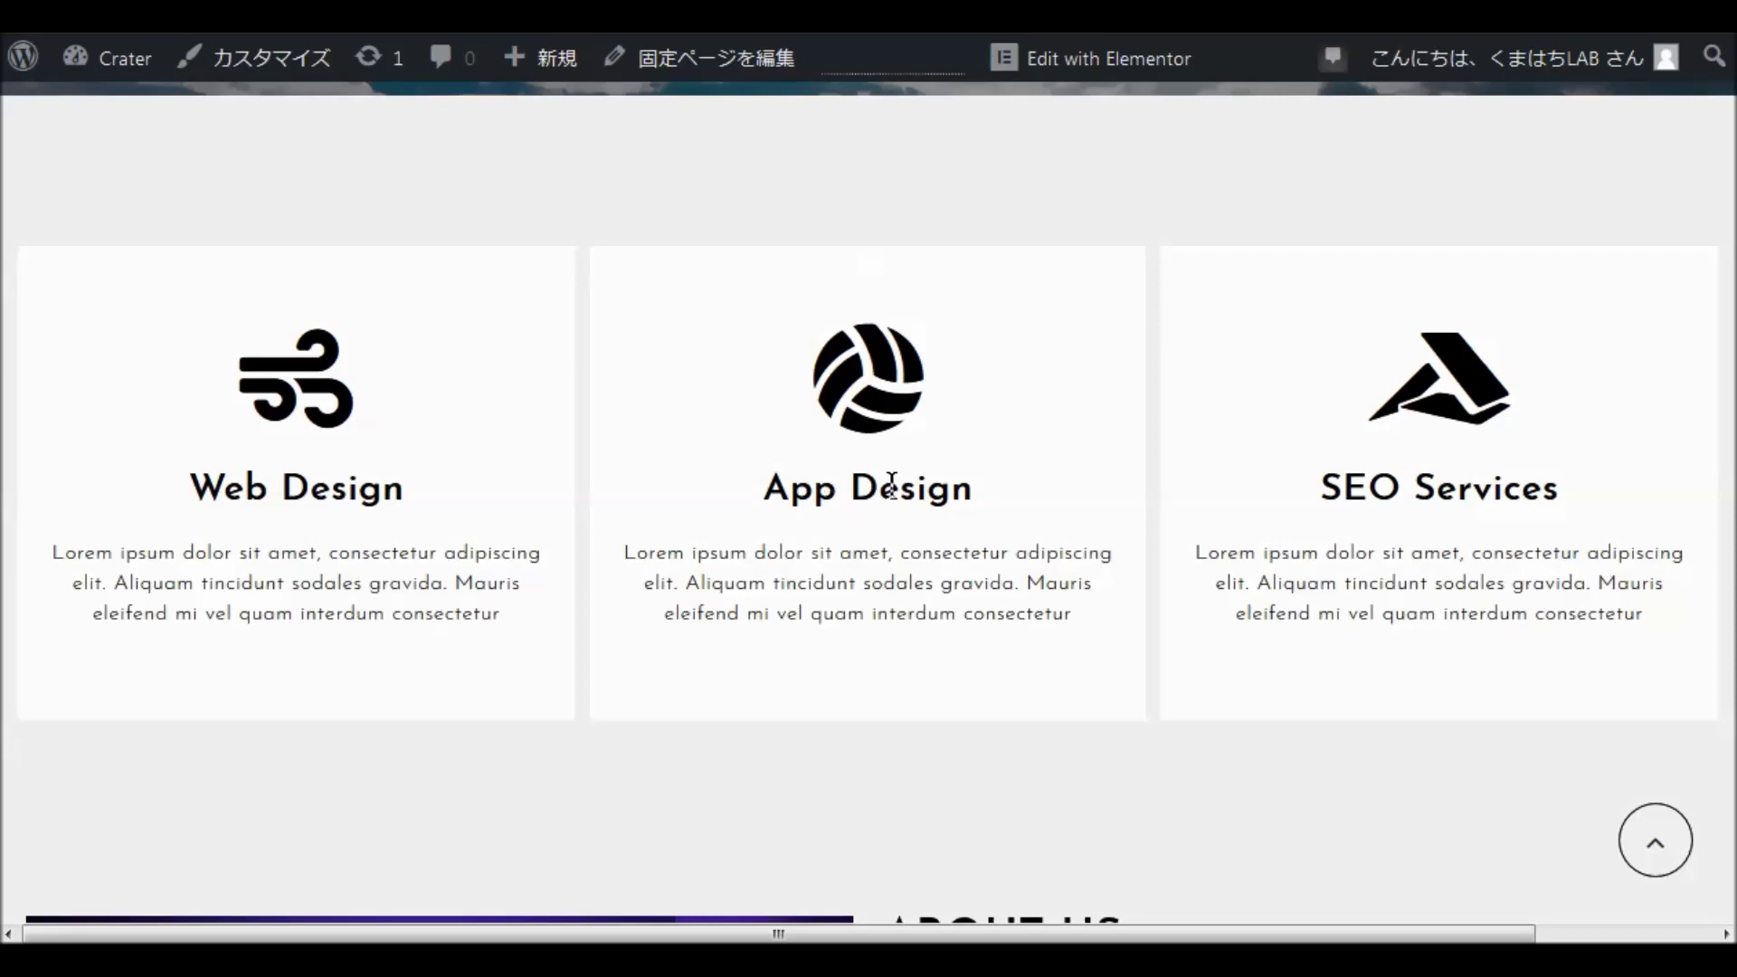
pyautogui.scroll(7, 892, 492)
pyautogui.scroll(8, 895, 493)
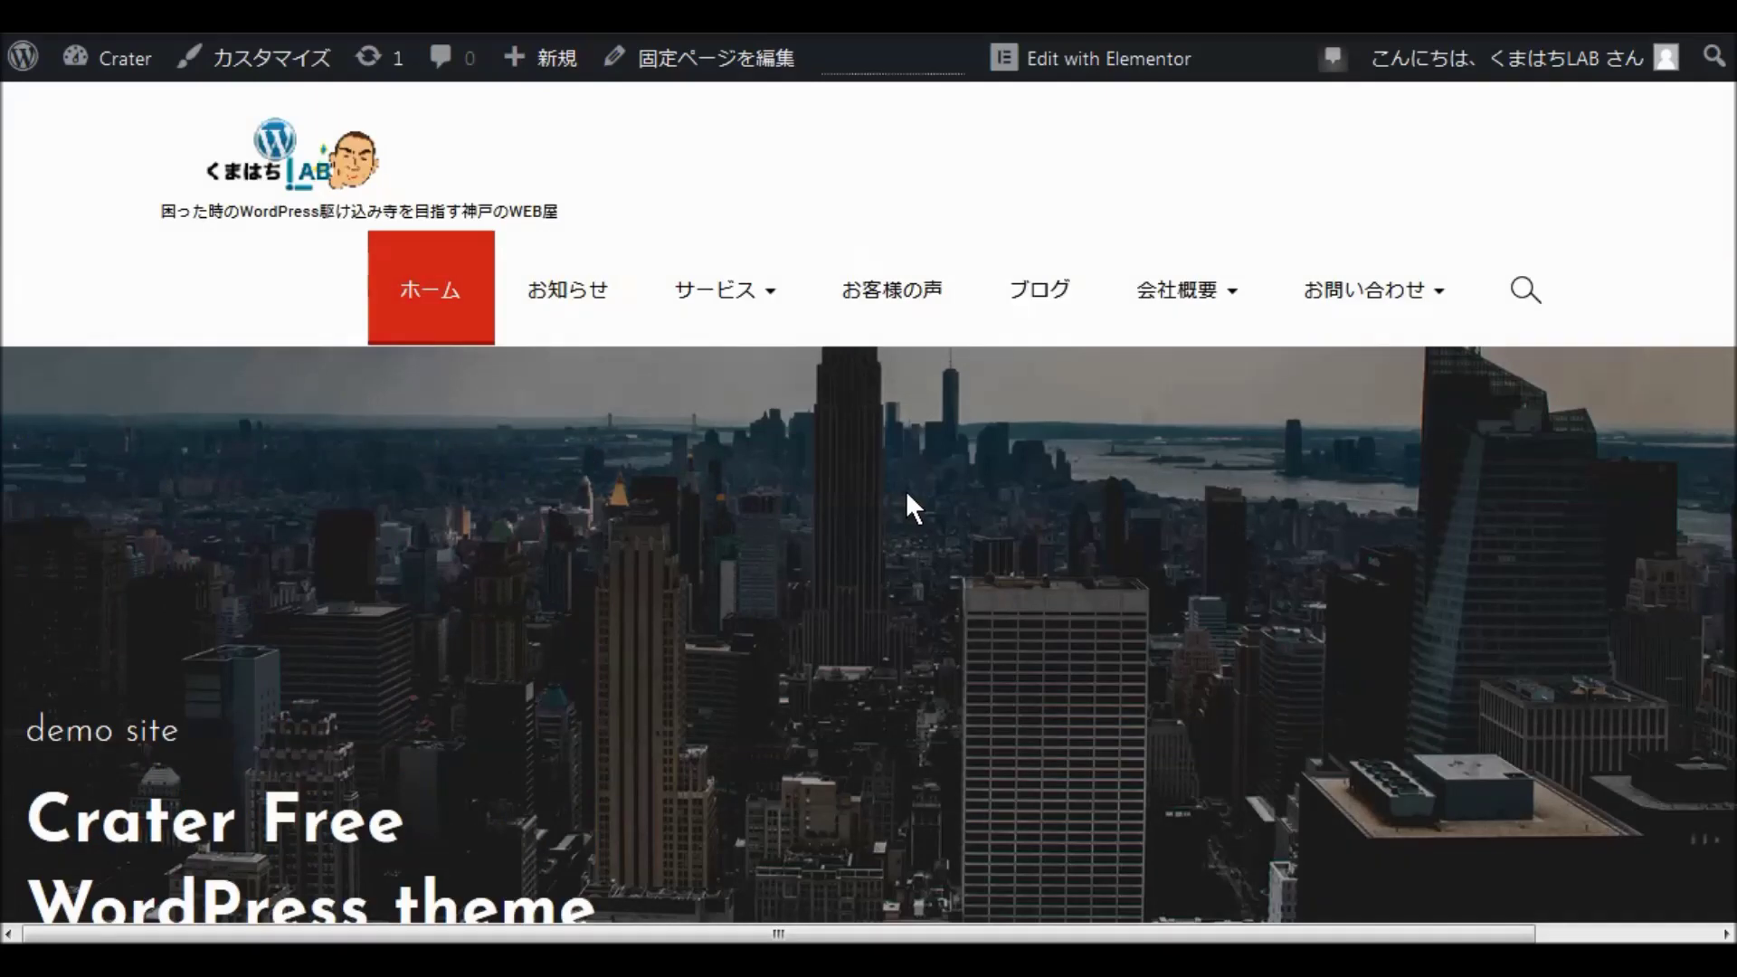
# Open the VK All in One Expansion Unit post from the Recent Blog section.
pyautogui.scroll(-15, 910, 502)
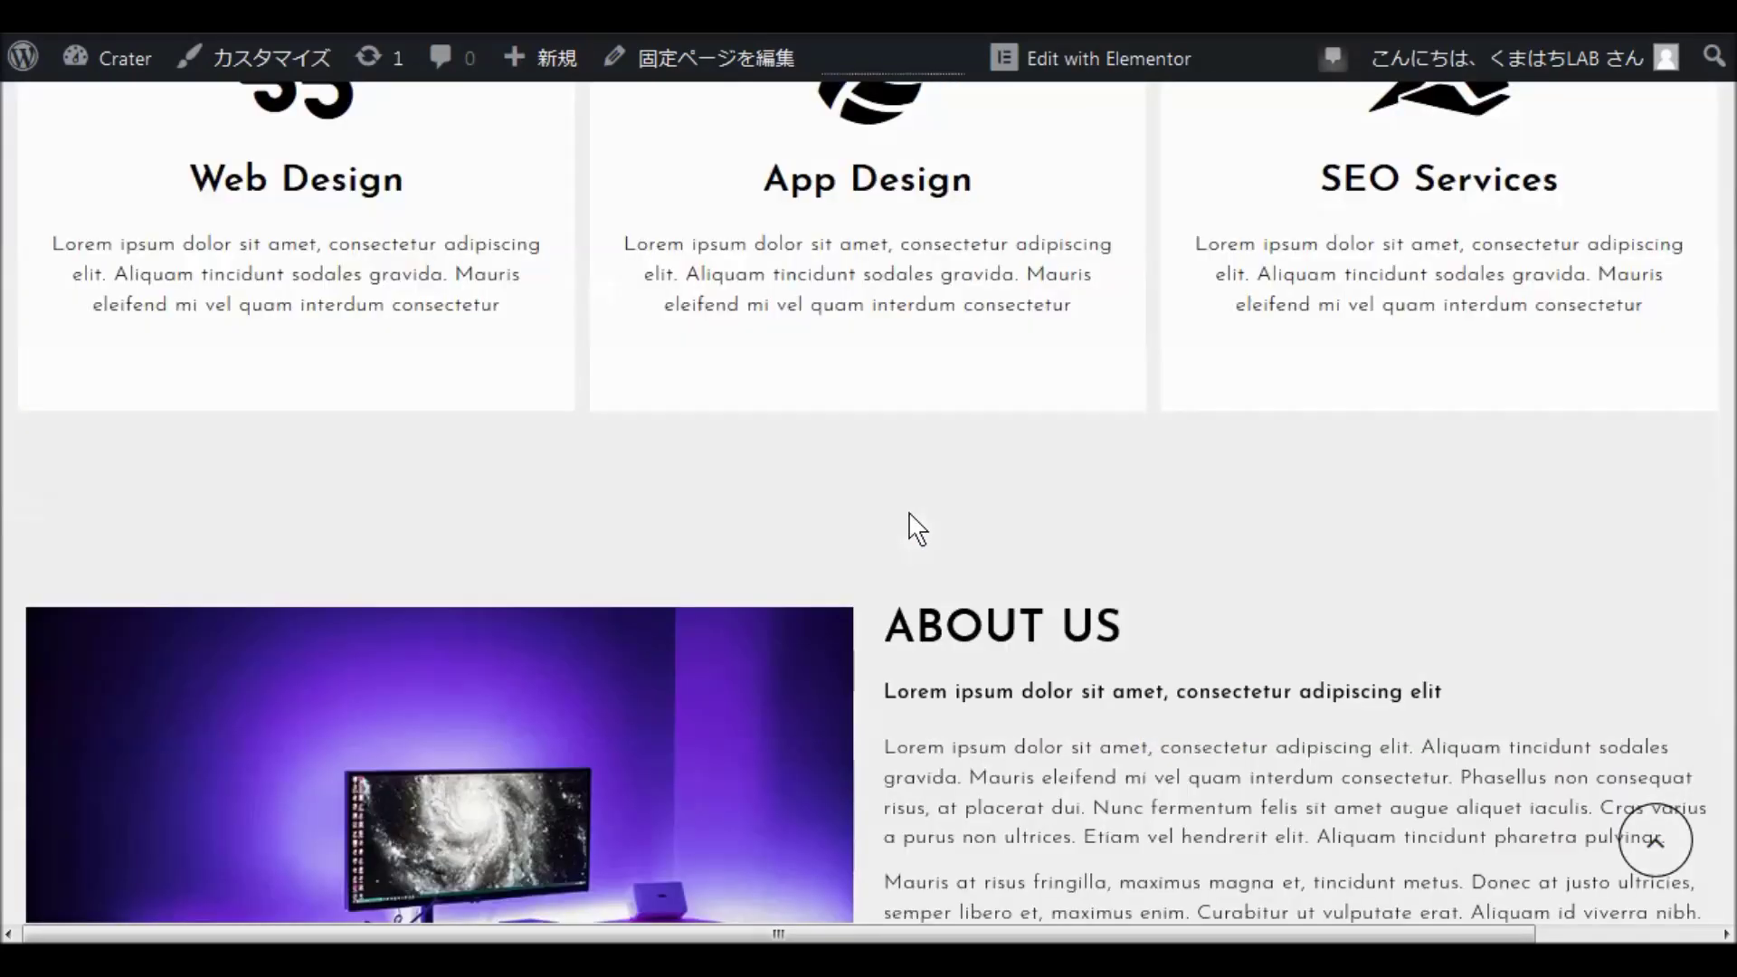
pyautogui.scroll(-20, 919, 532)
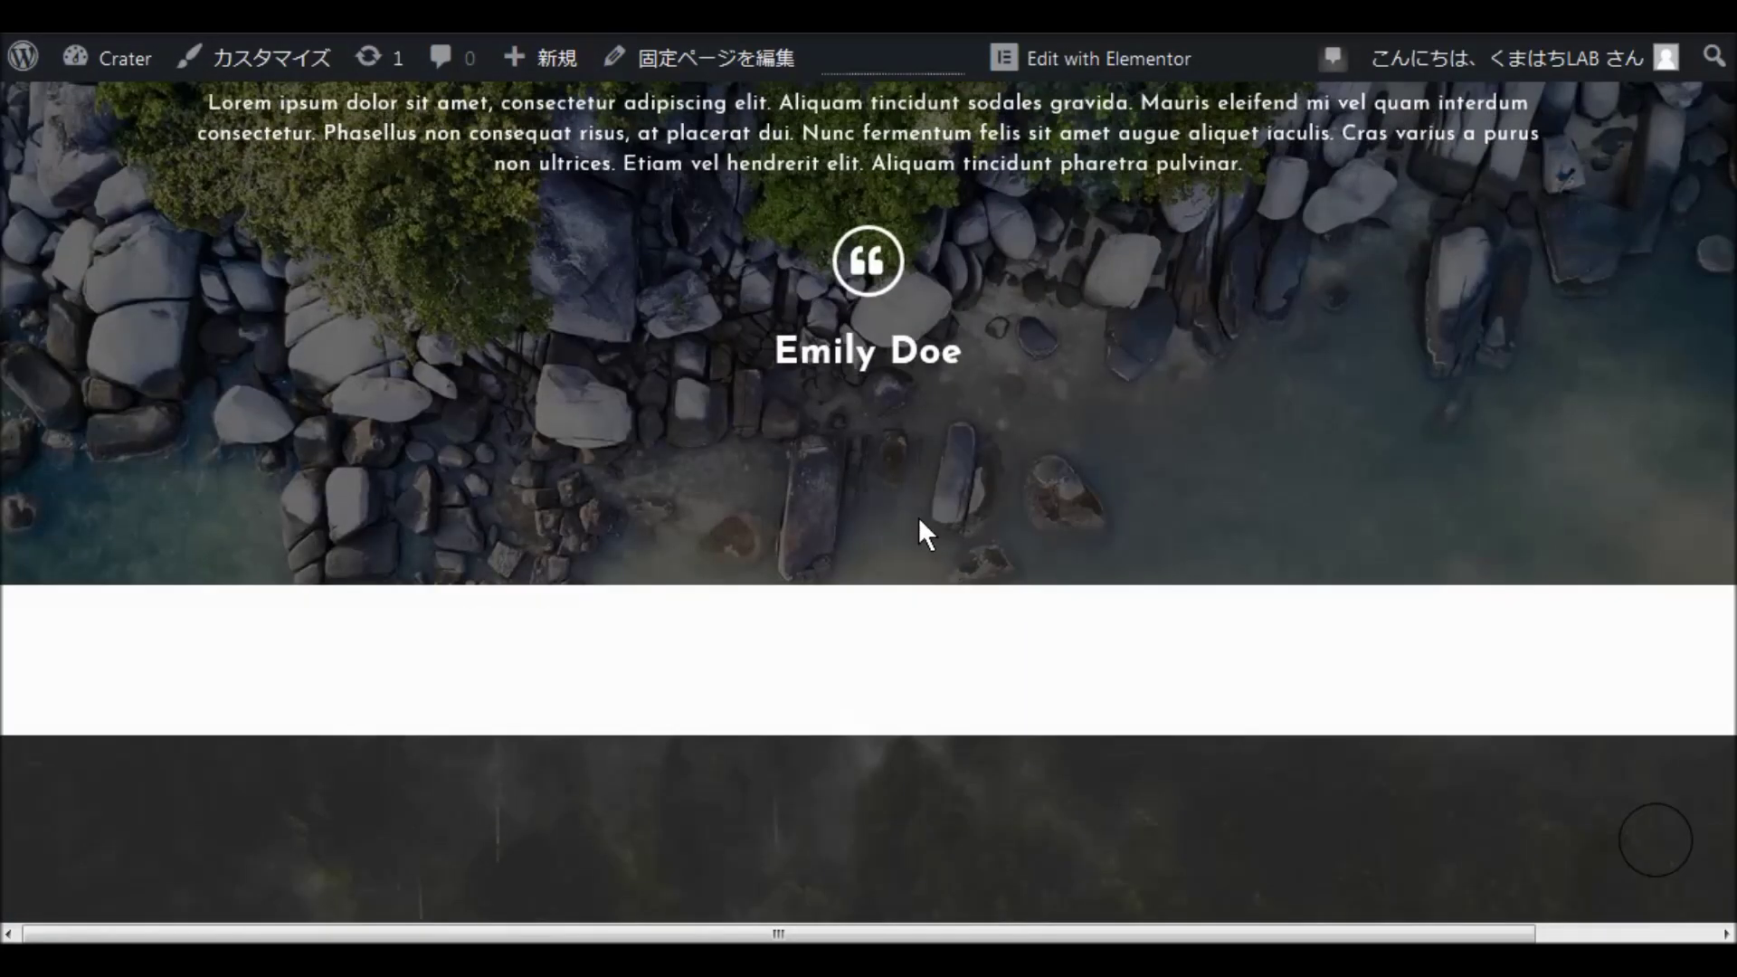
pyautogui.scroll(-10, 918, 519)
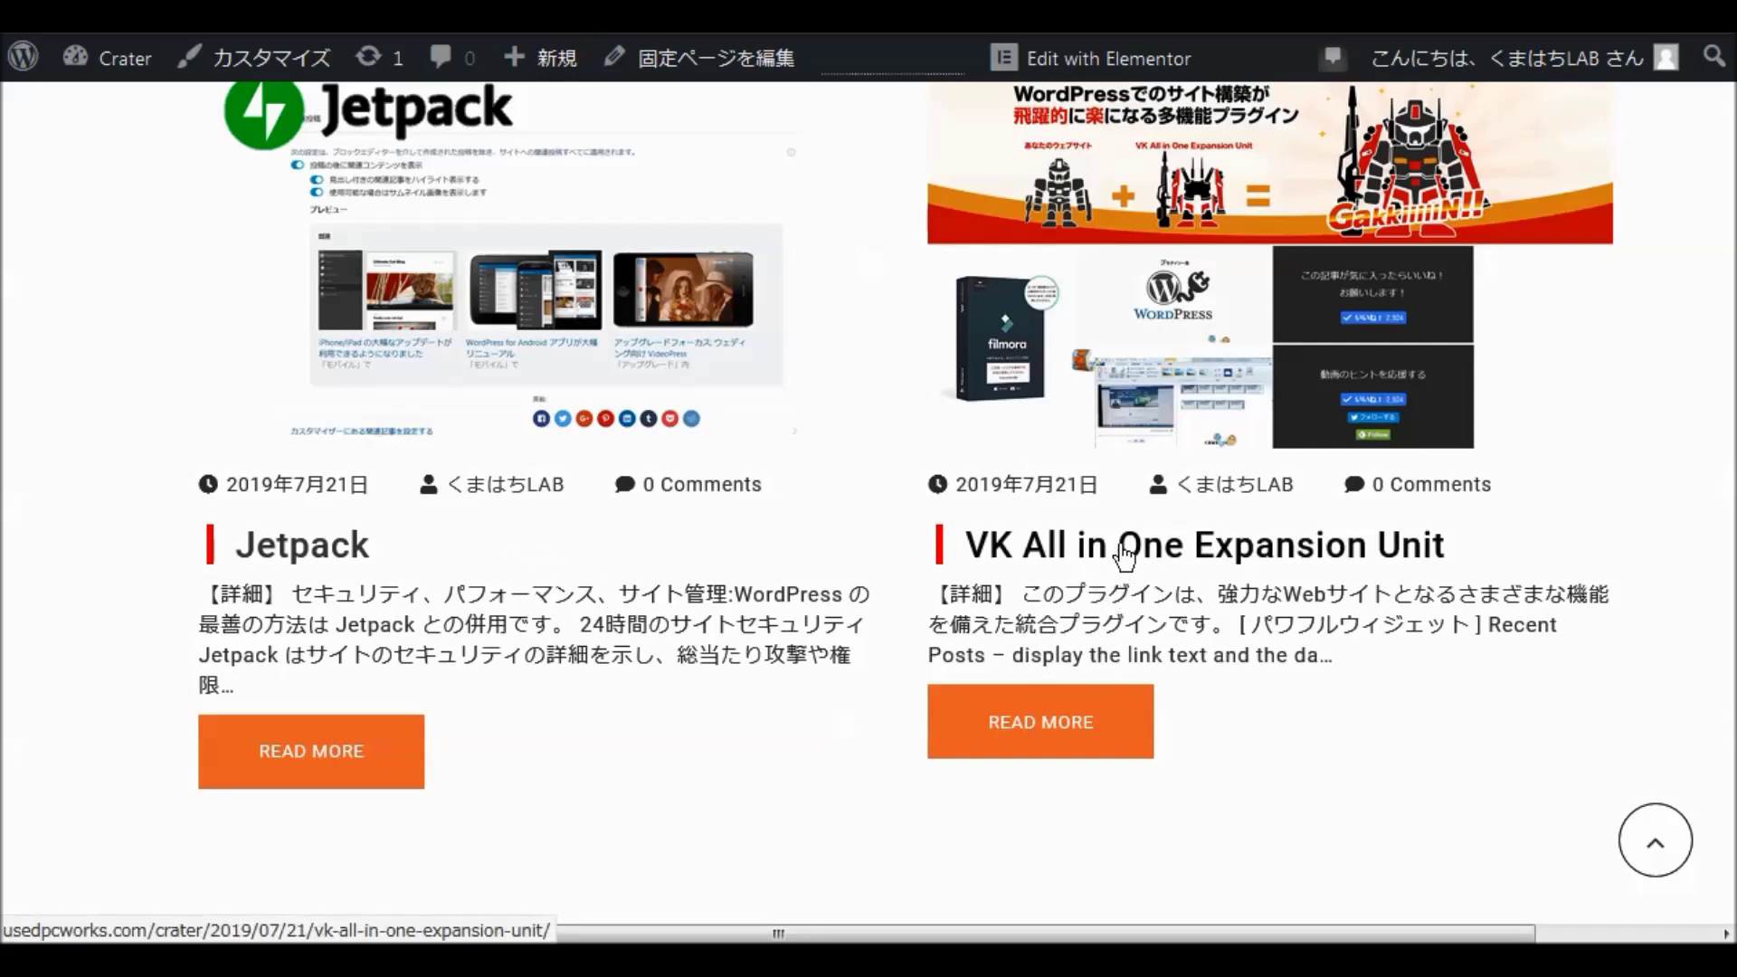
pyautogui.click(1095, 571)
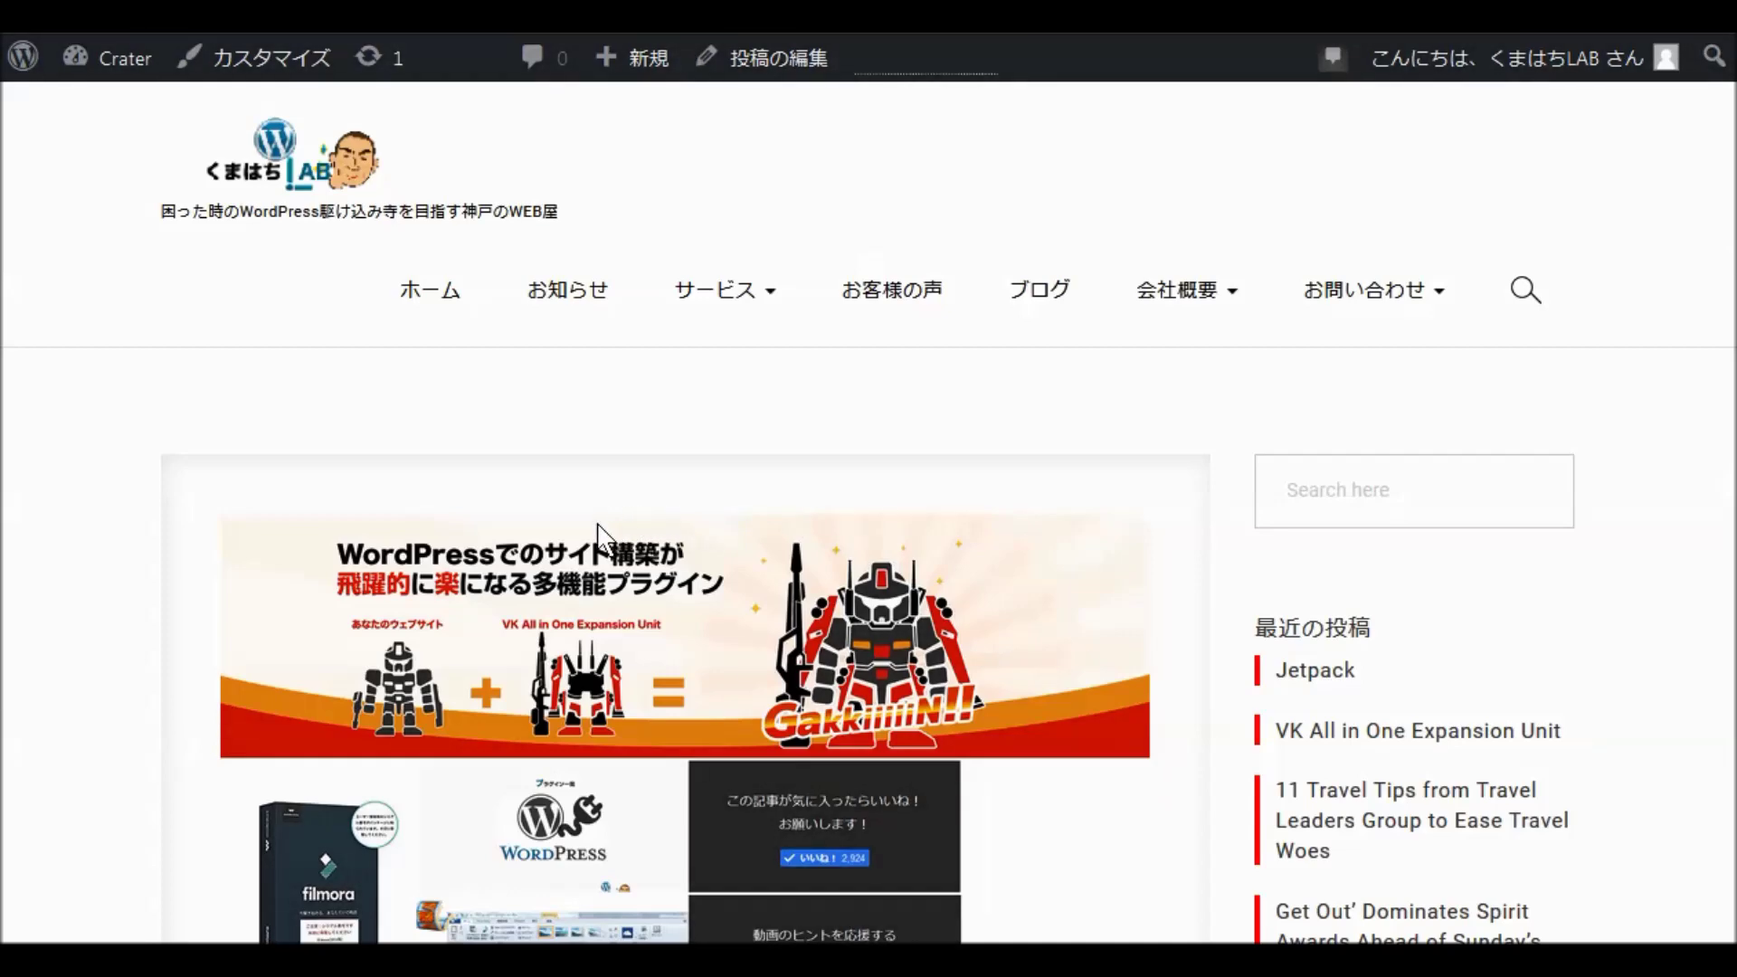
# Examine the layout of the VK All in One Expansion Unit post and its sidebar, down to the tags and categories.
pyautogui.scroll(-5, 597, 533)
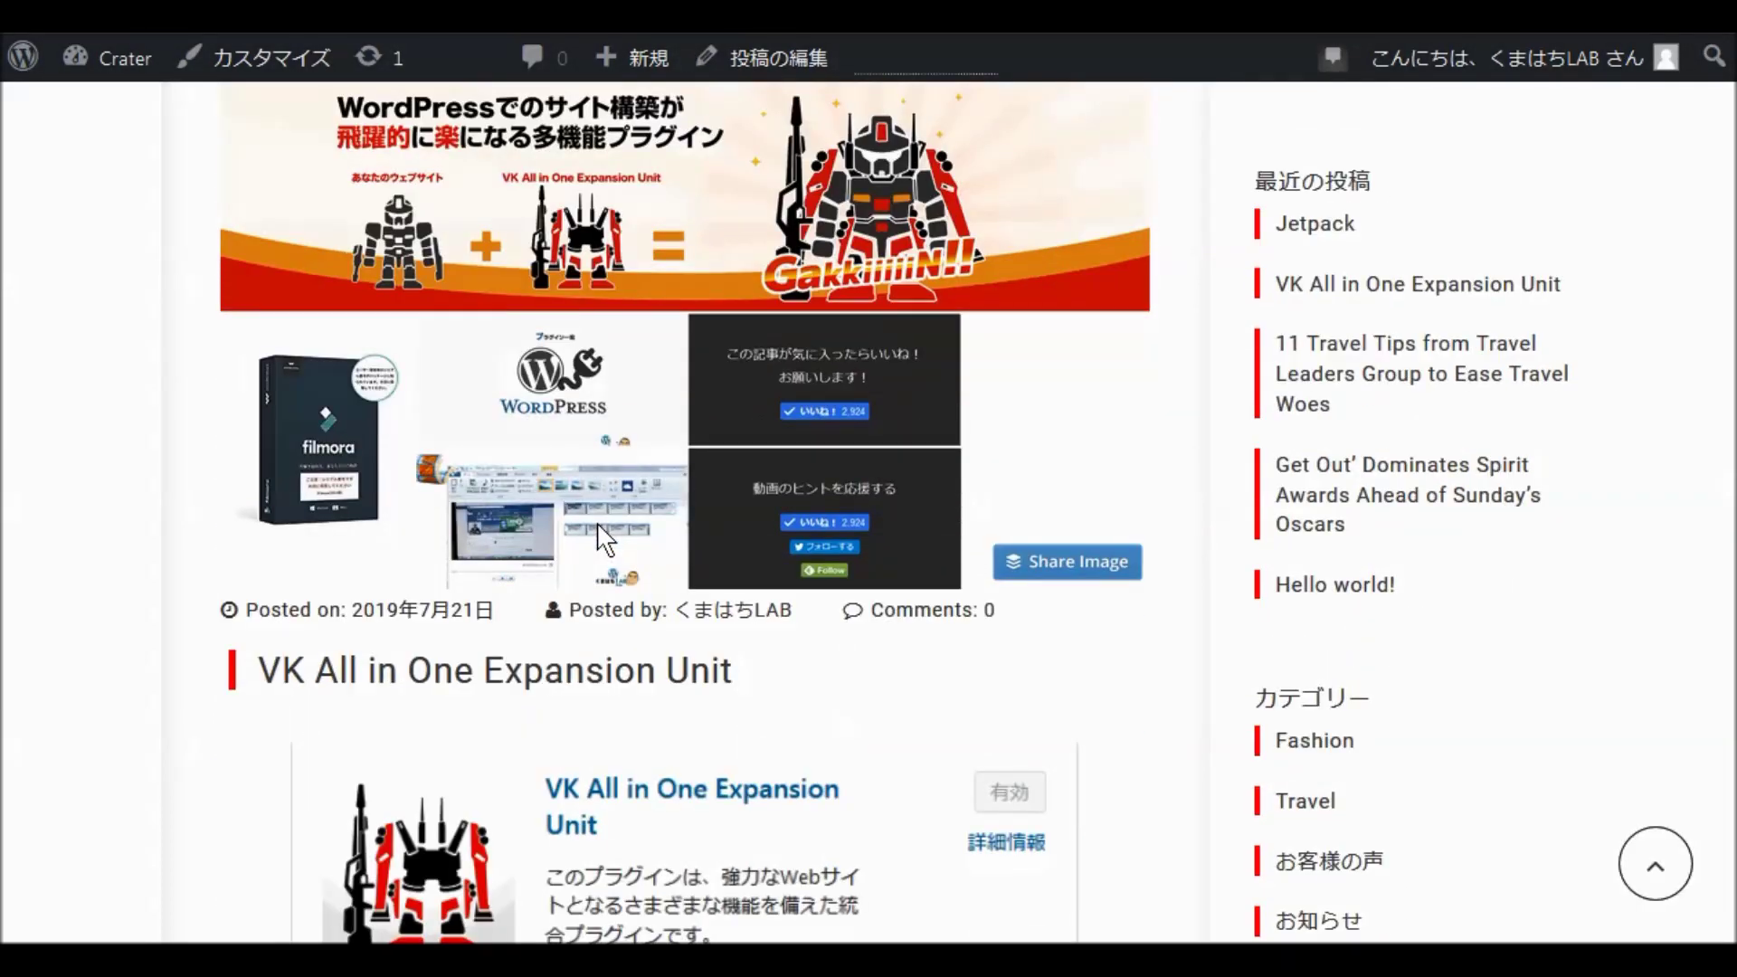
pyautogui.scroll(-2, 605, 538)
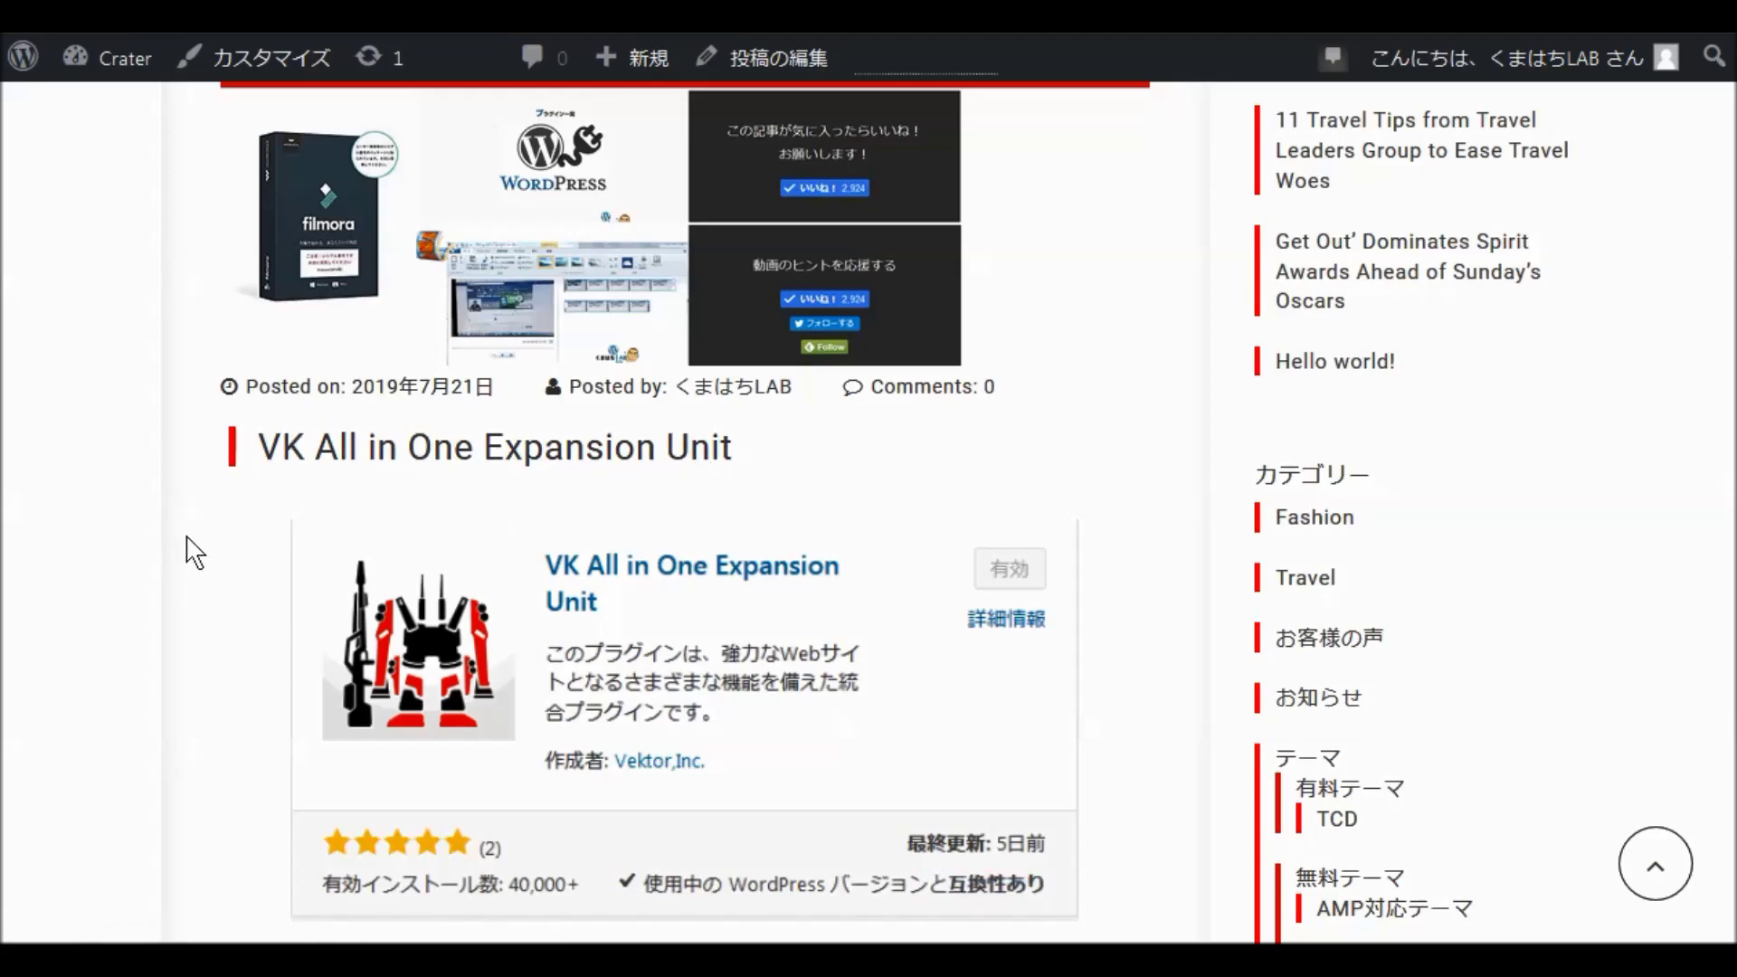
pyautogui.scroll(-3, 188, 548)
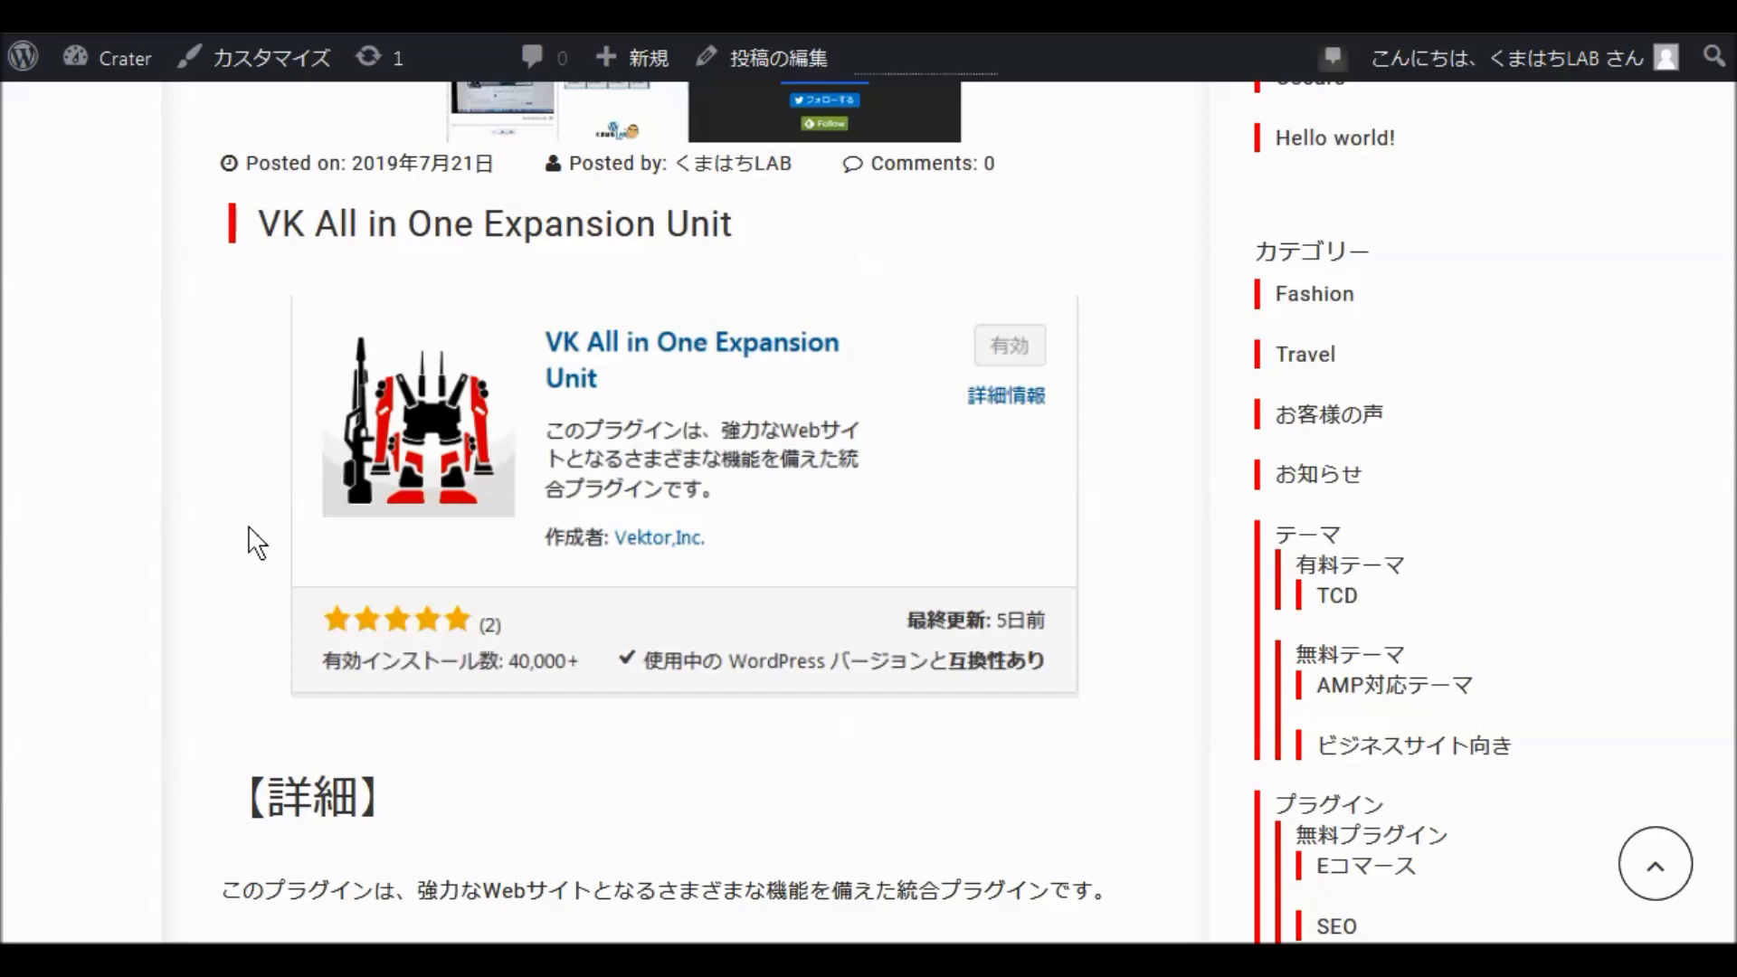
pyautogui.scroll(-1, 256, 497)
pyautogui.scroll(-6, 256, 497)
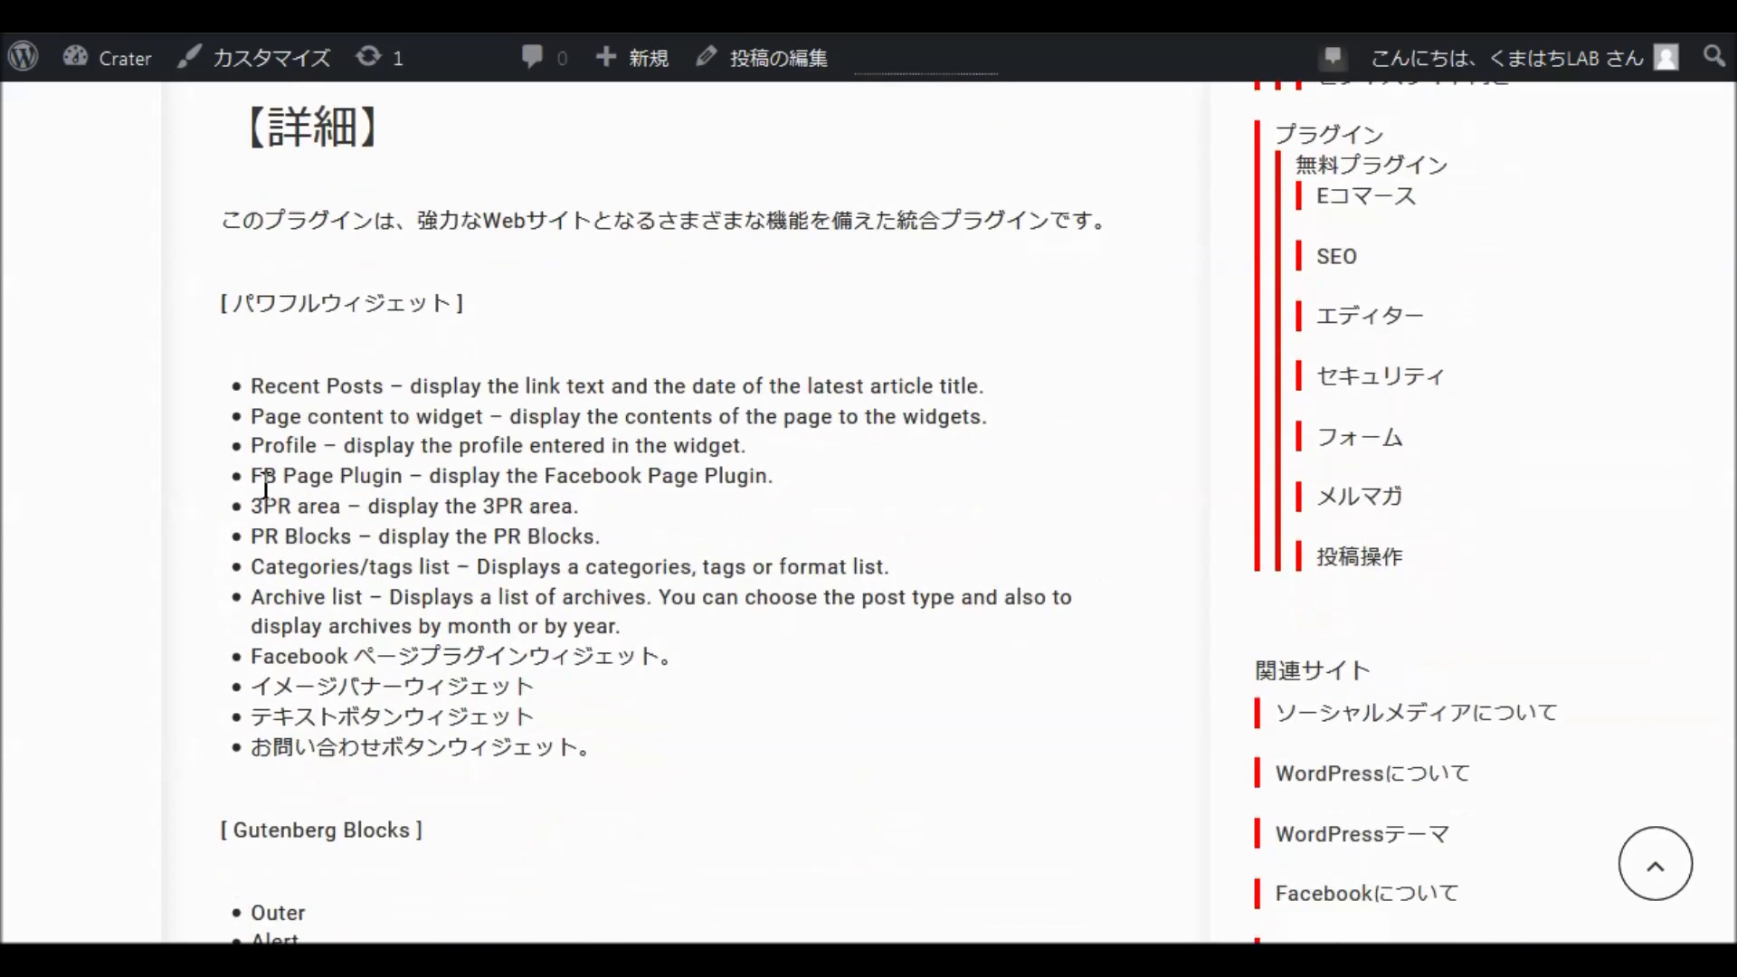
pyautogui.scroll(-7, 885, 497)
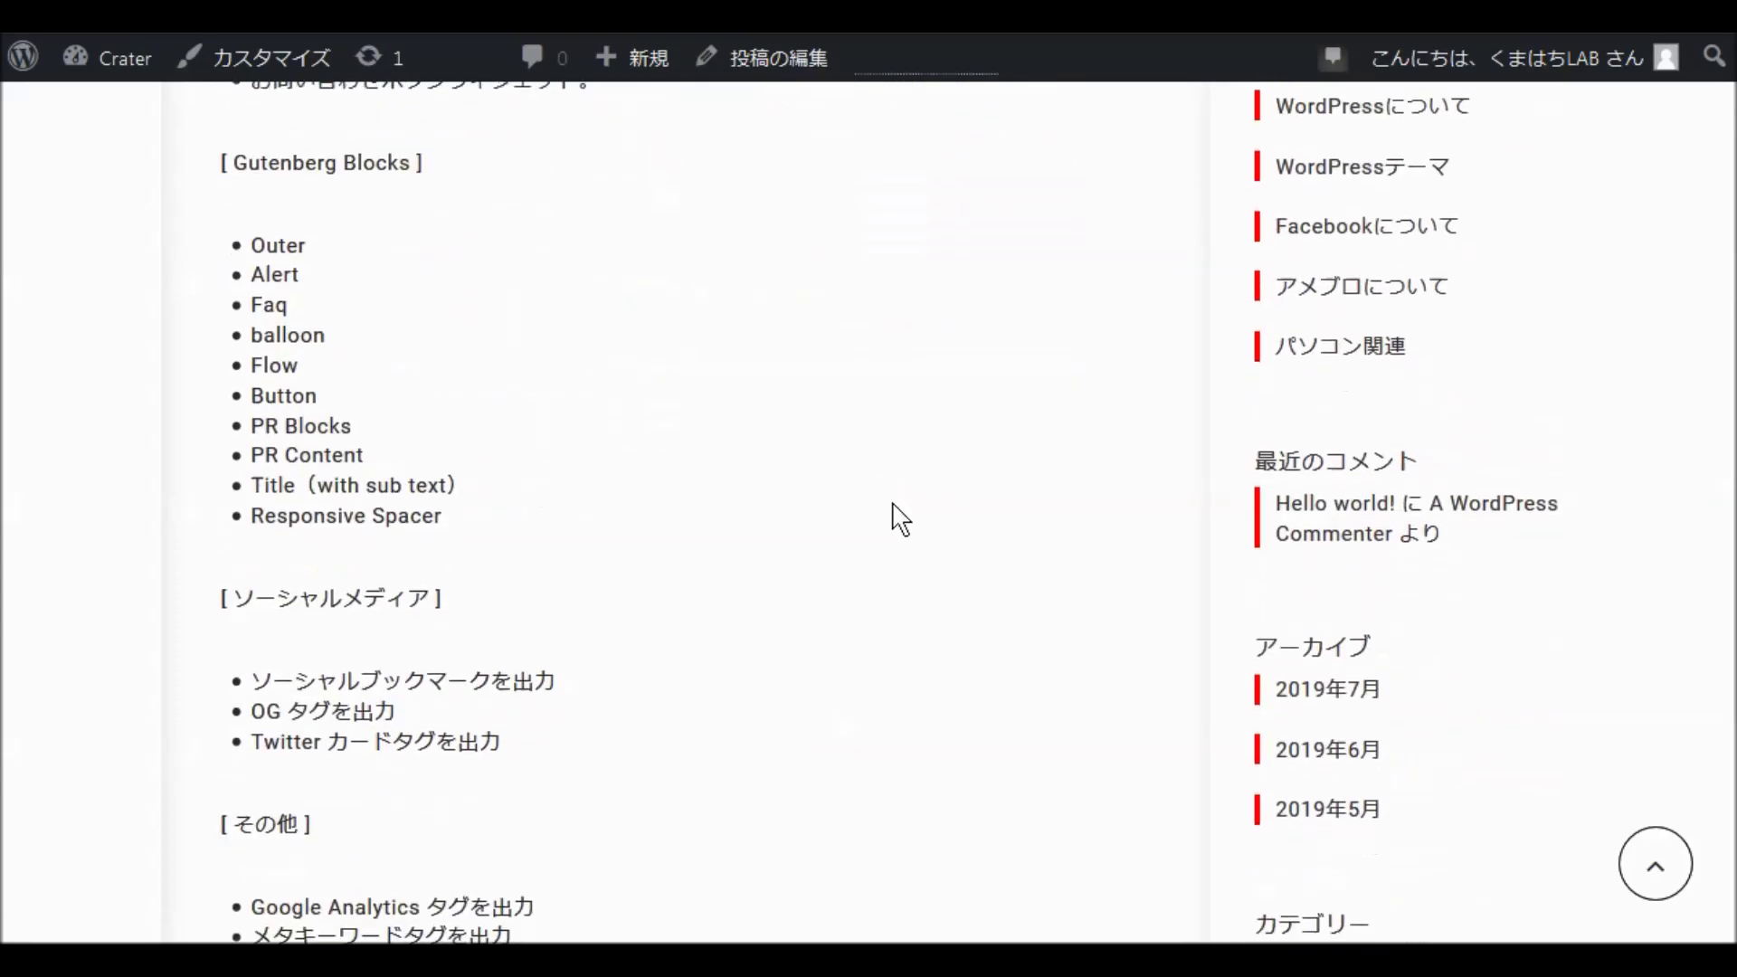
pyautogui.scroll(-10, 901, 495)
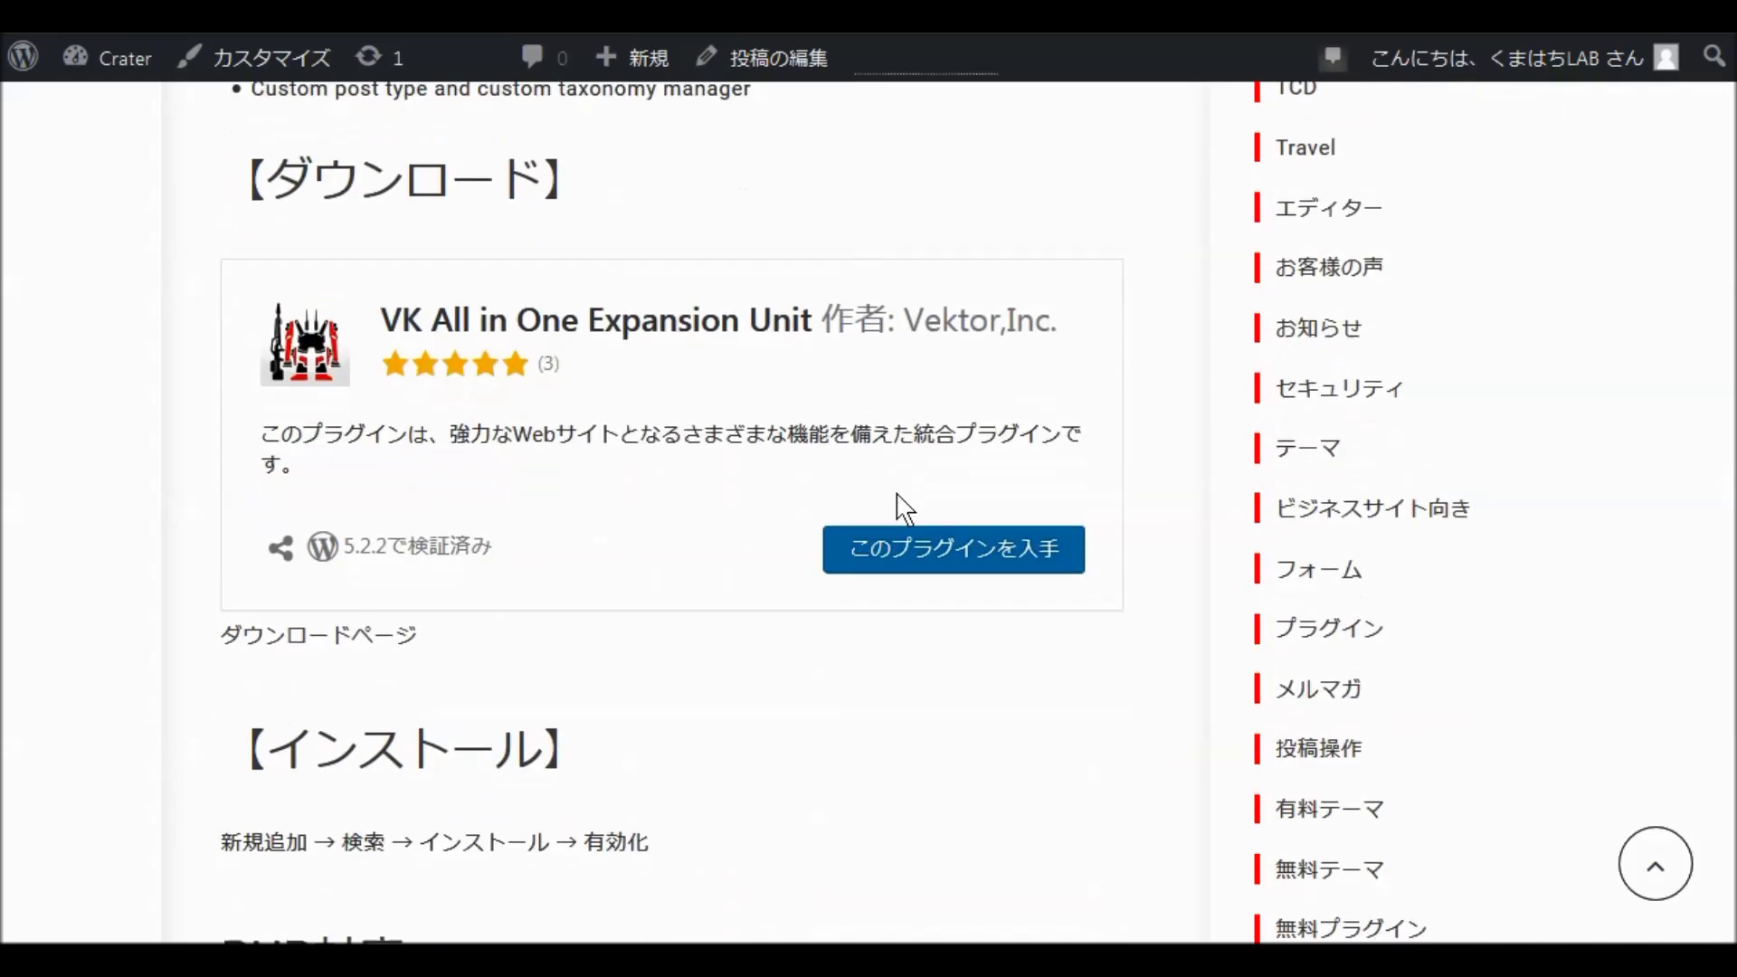
pyautogui.scroll(-10, 901, 515)
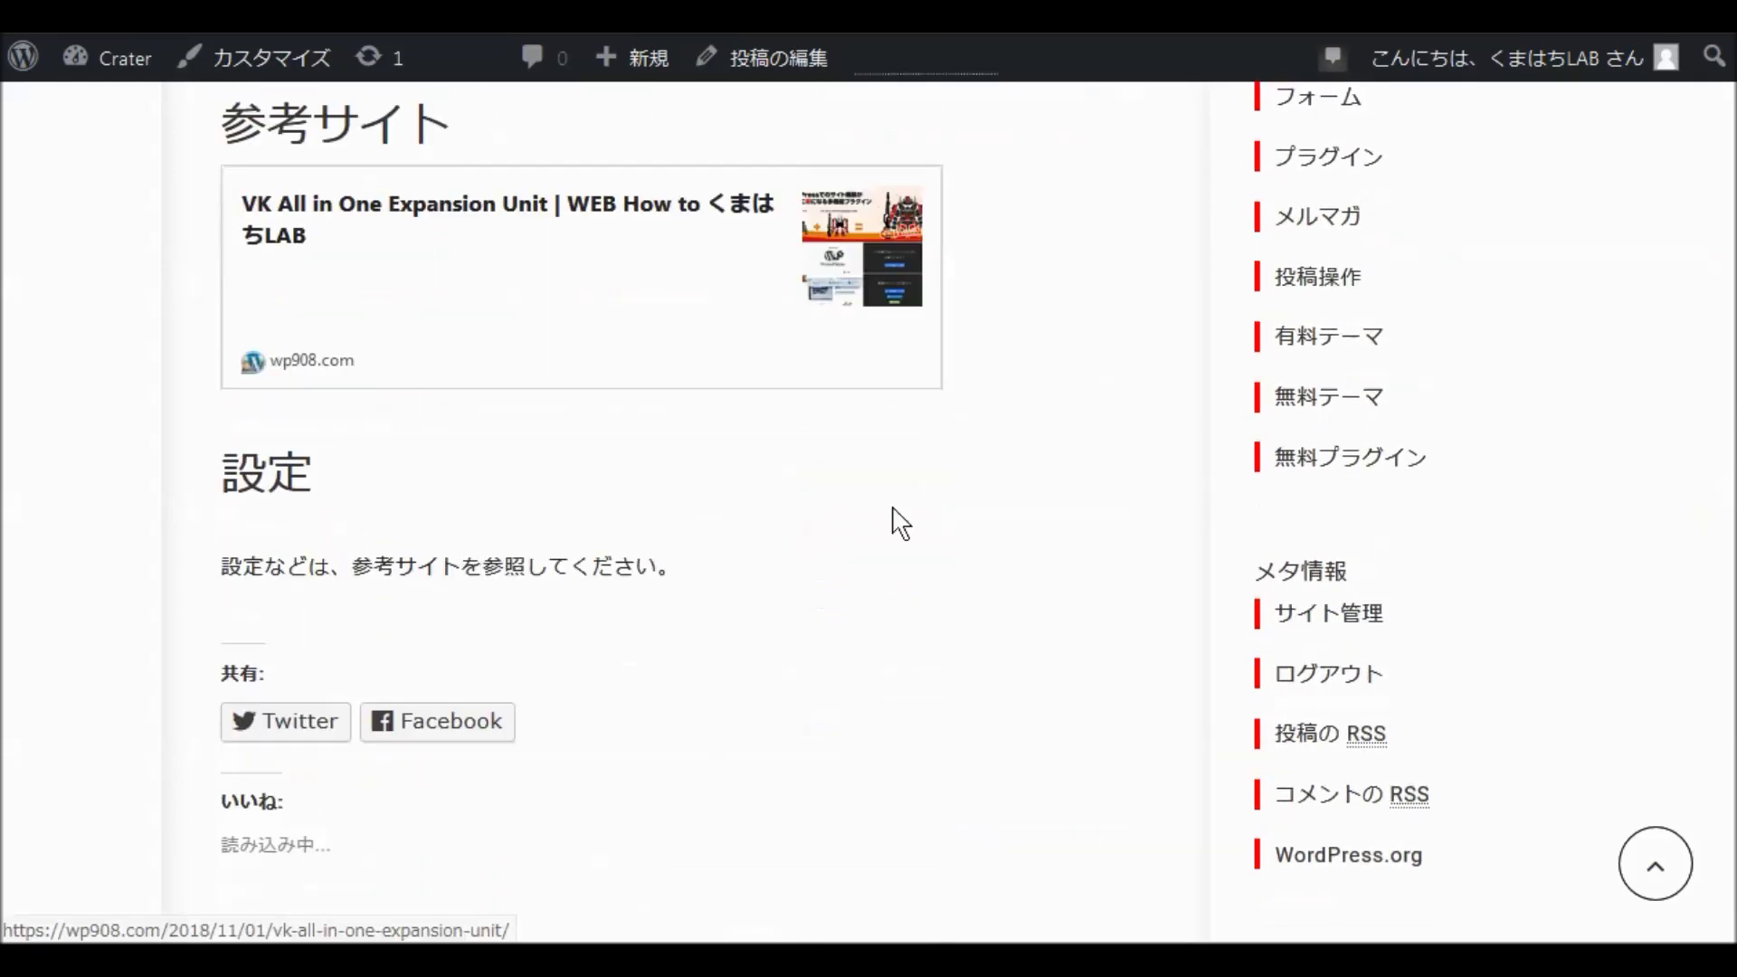
pyautogui.scroll(-5, 896, 530)
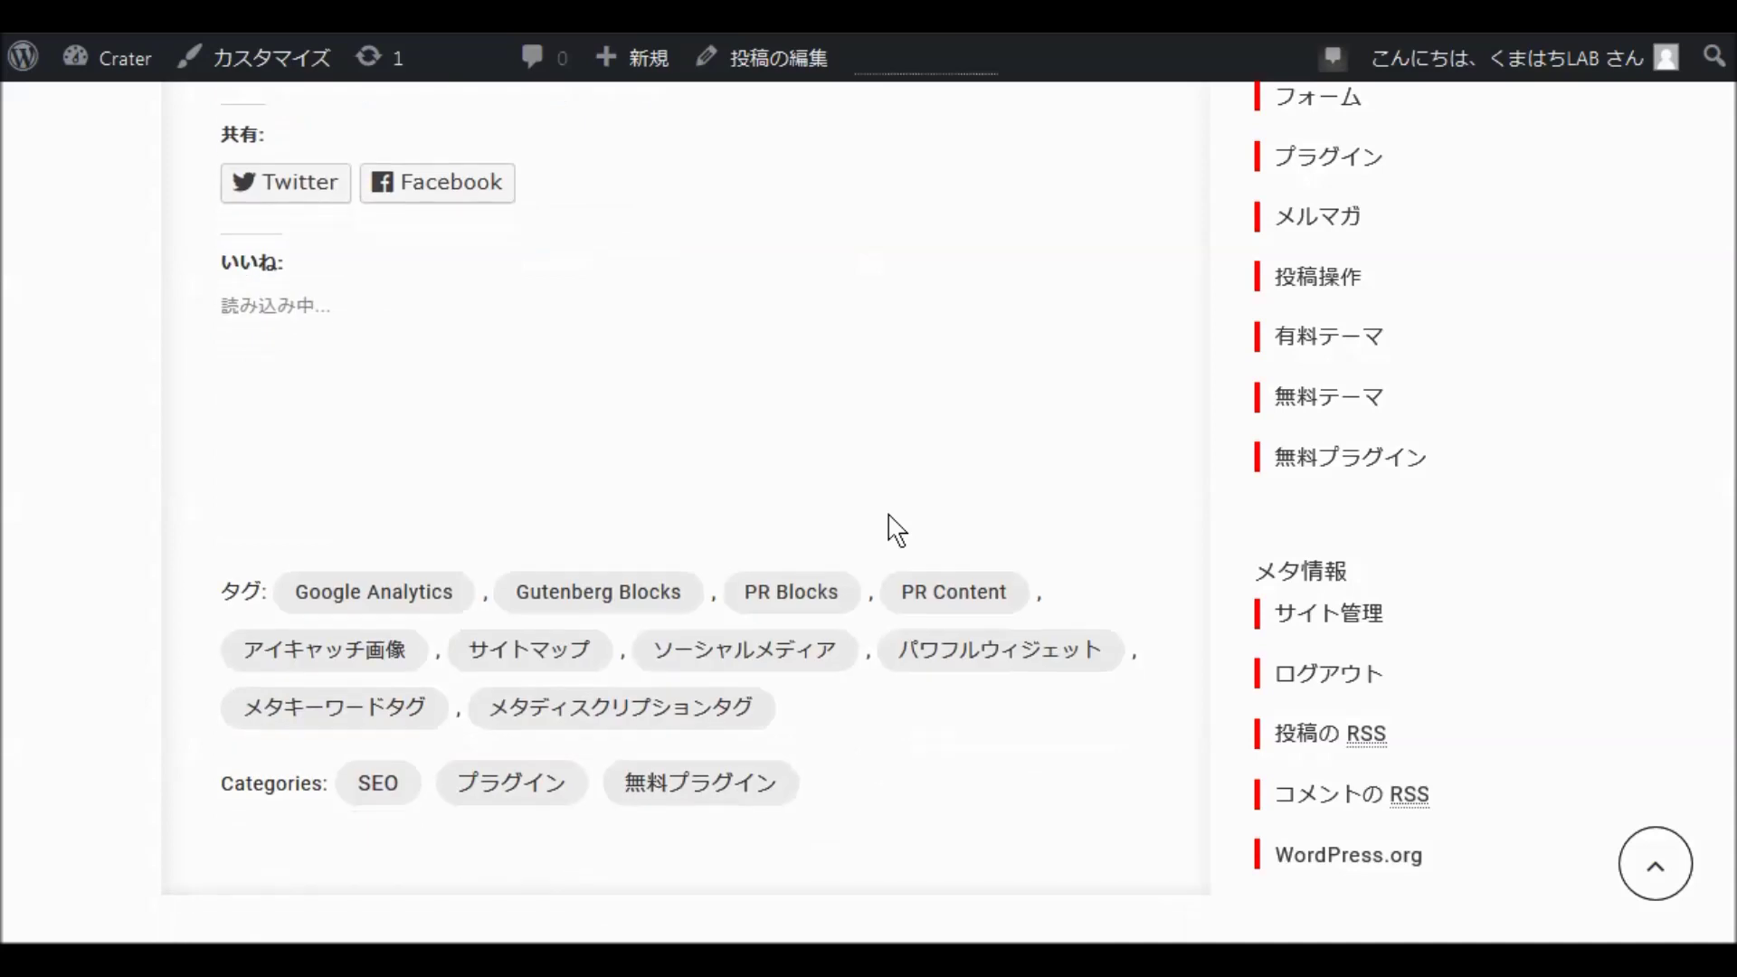
# Examine the end of the post: the previous/next post navigation, the comment form and the footer copyright.
pyautogui.scroll(-1, 868, 511)
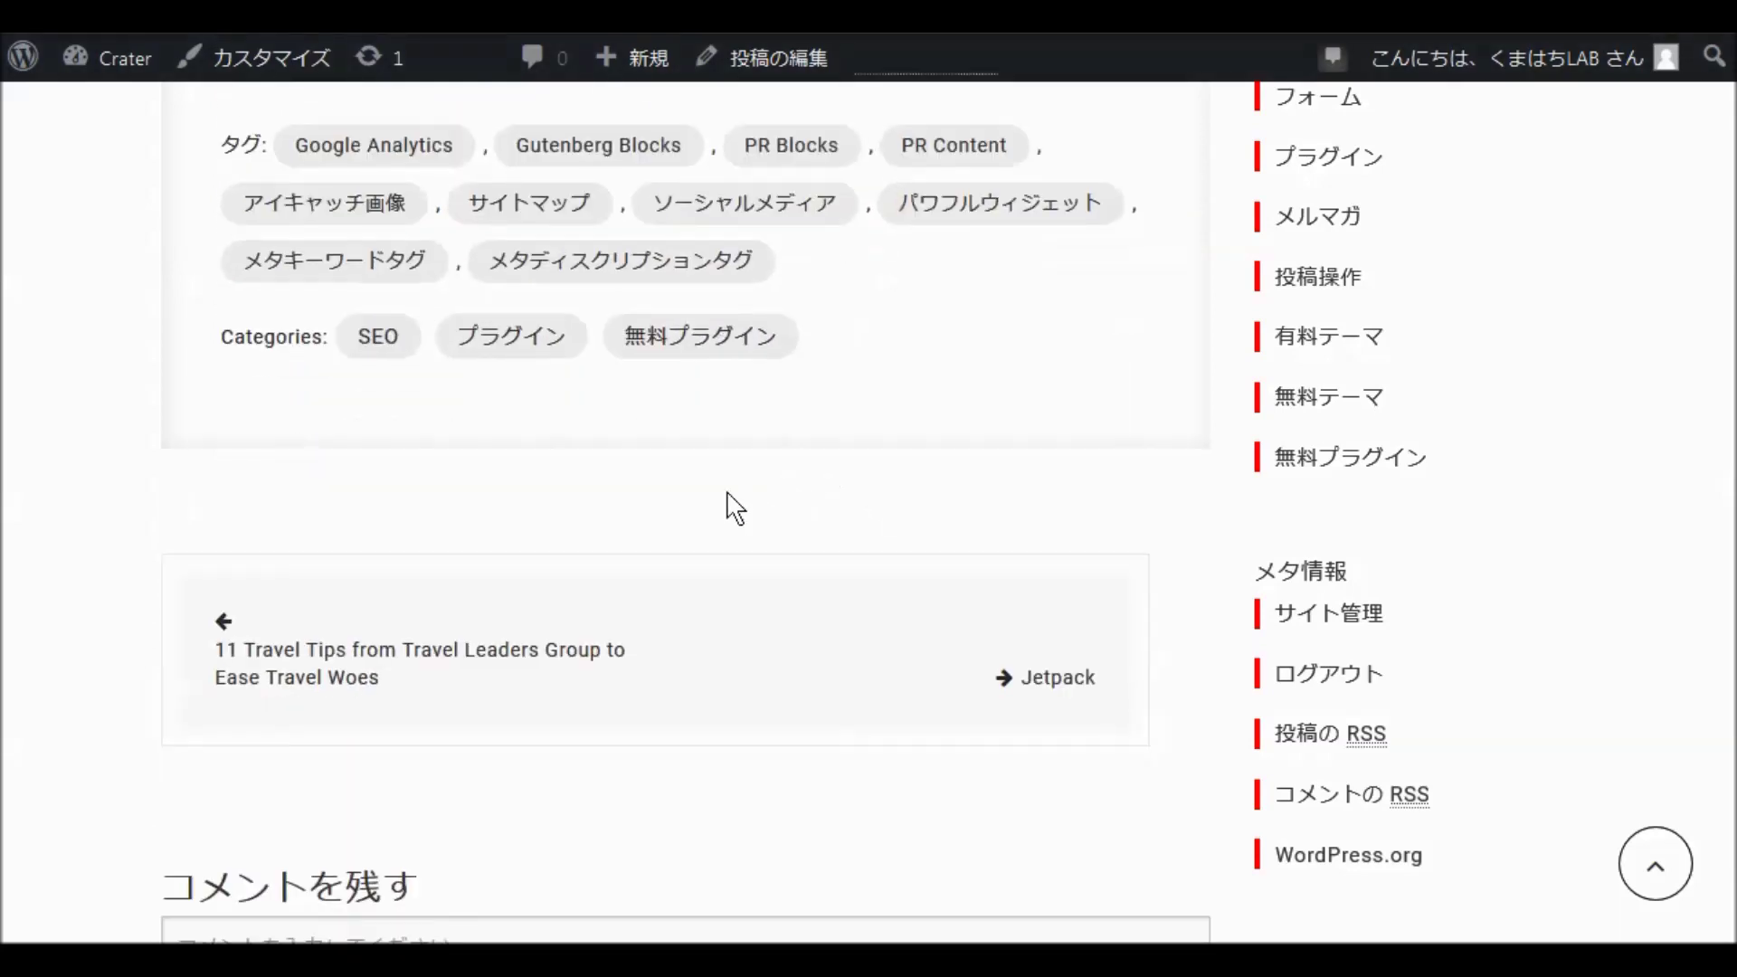
pyautogui.scroll(-2, 693, 484)
pyautogui.scroll(-2, 693, 500)
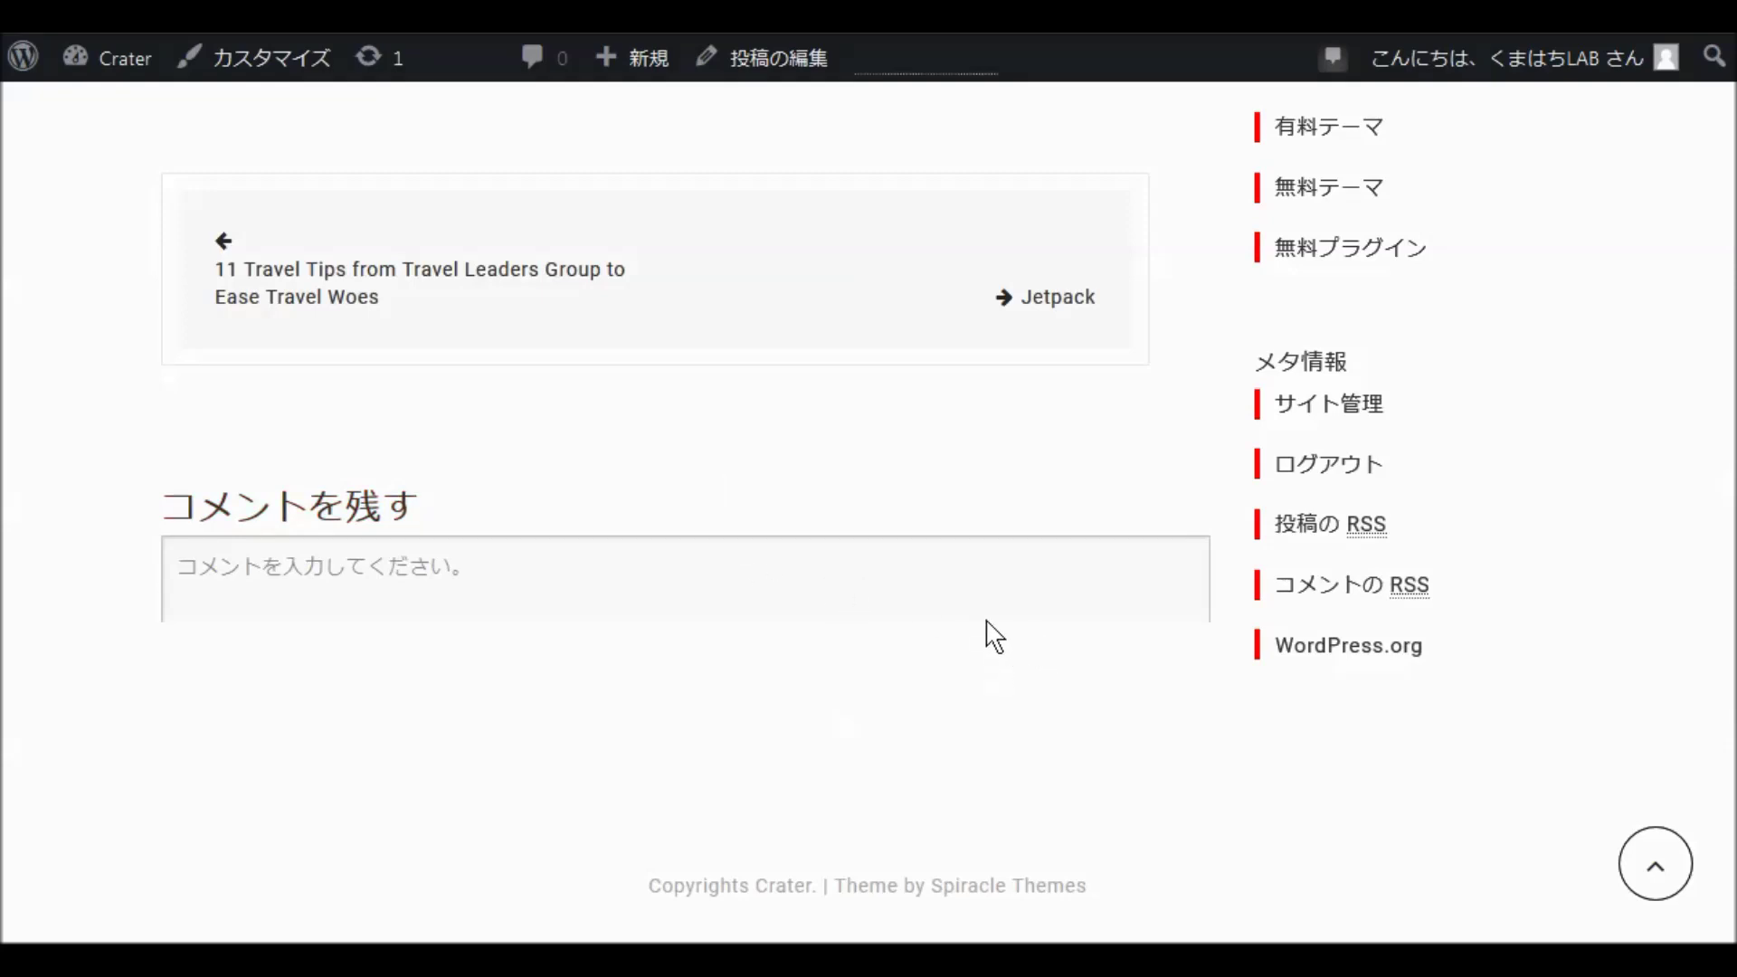
pyautogui.scroll(1, 1046, 658)
pyautogui.scroll(1, 1056, 669)
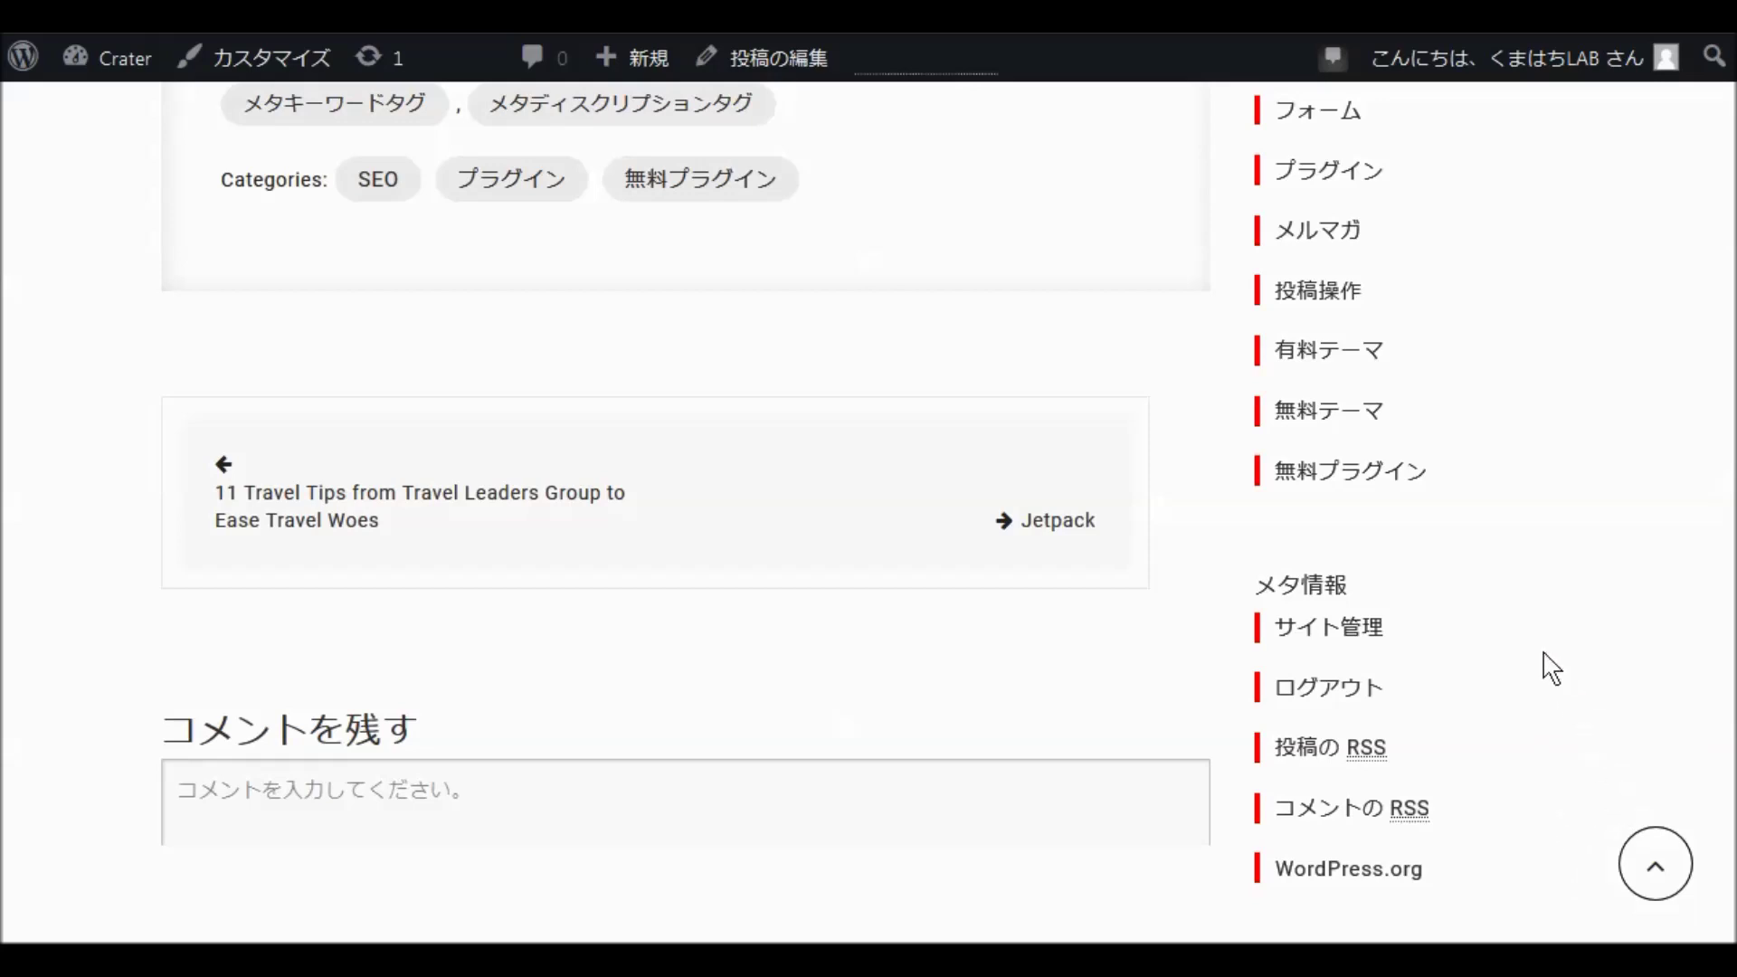
# Review the post and its sidebar widgets back up to the header, and check the featured image, date, author and comment line.
pyautogui.scroll(15, 1220, 577)
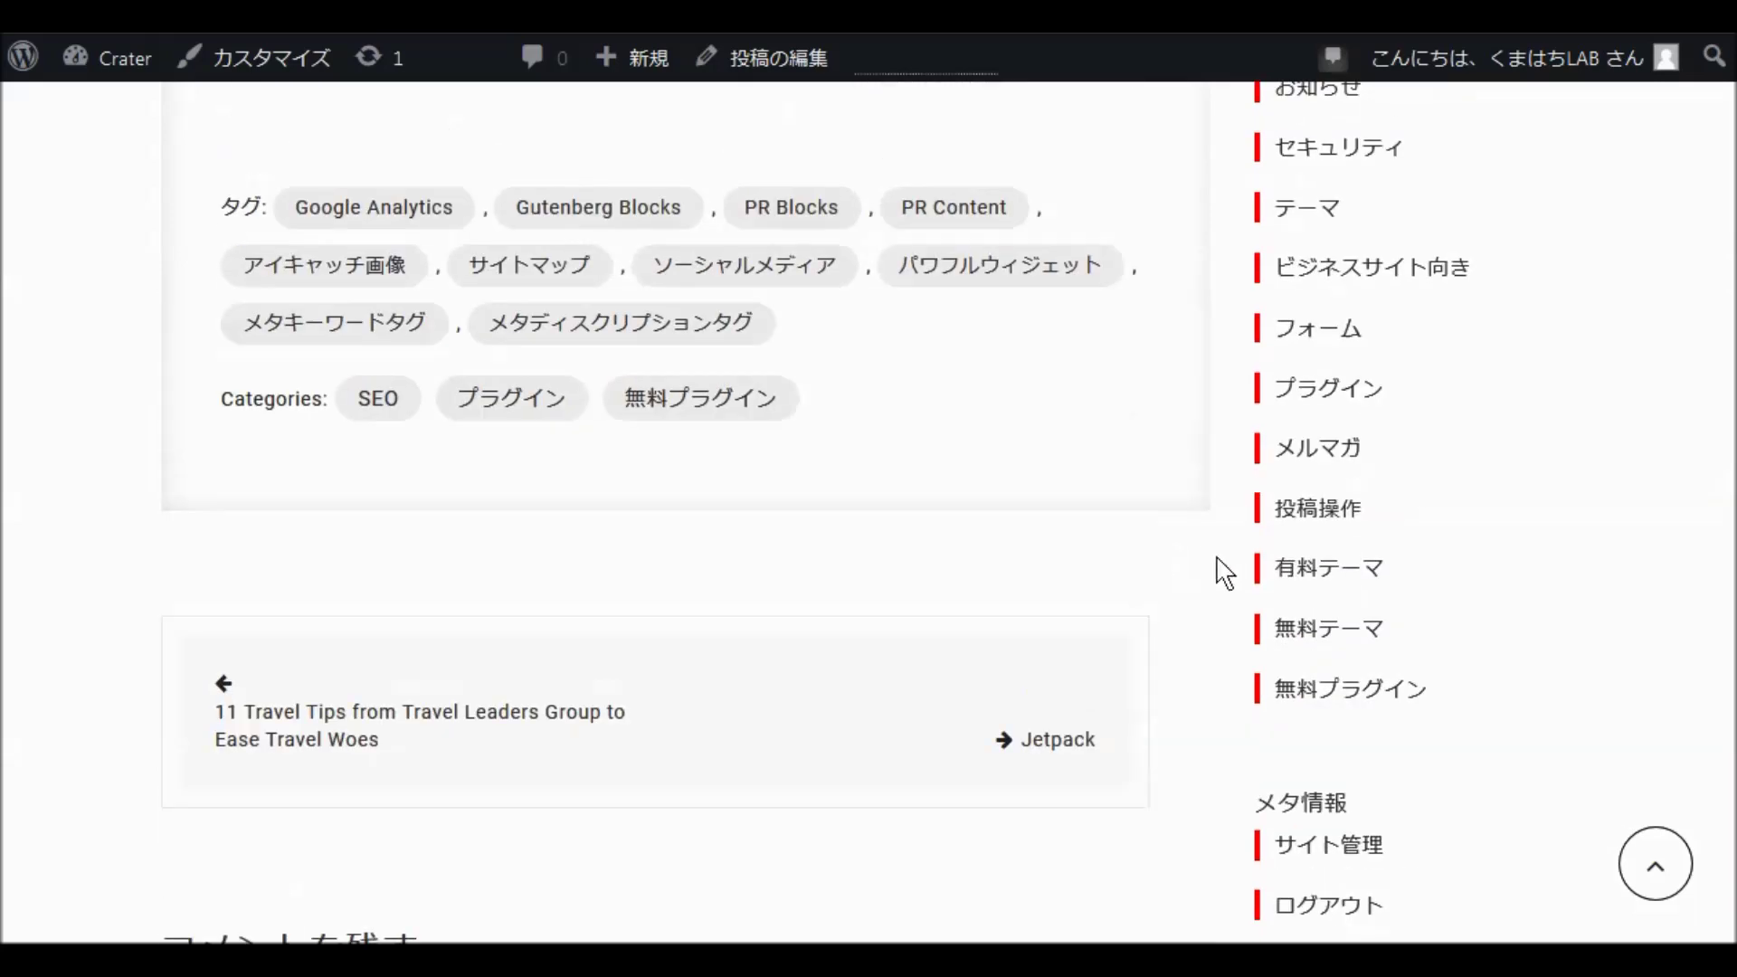
pyautogui.scroll(3, 1199, 580)
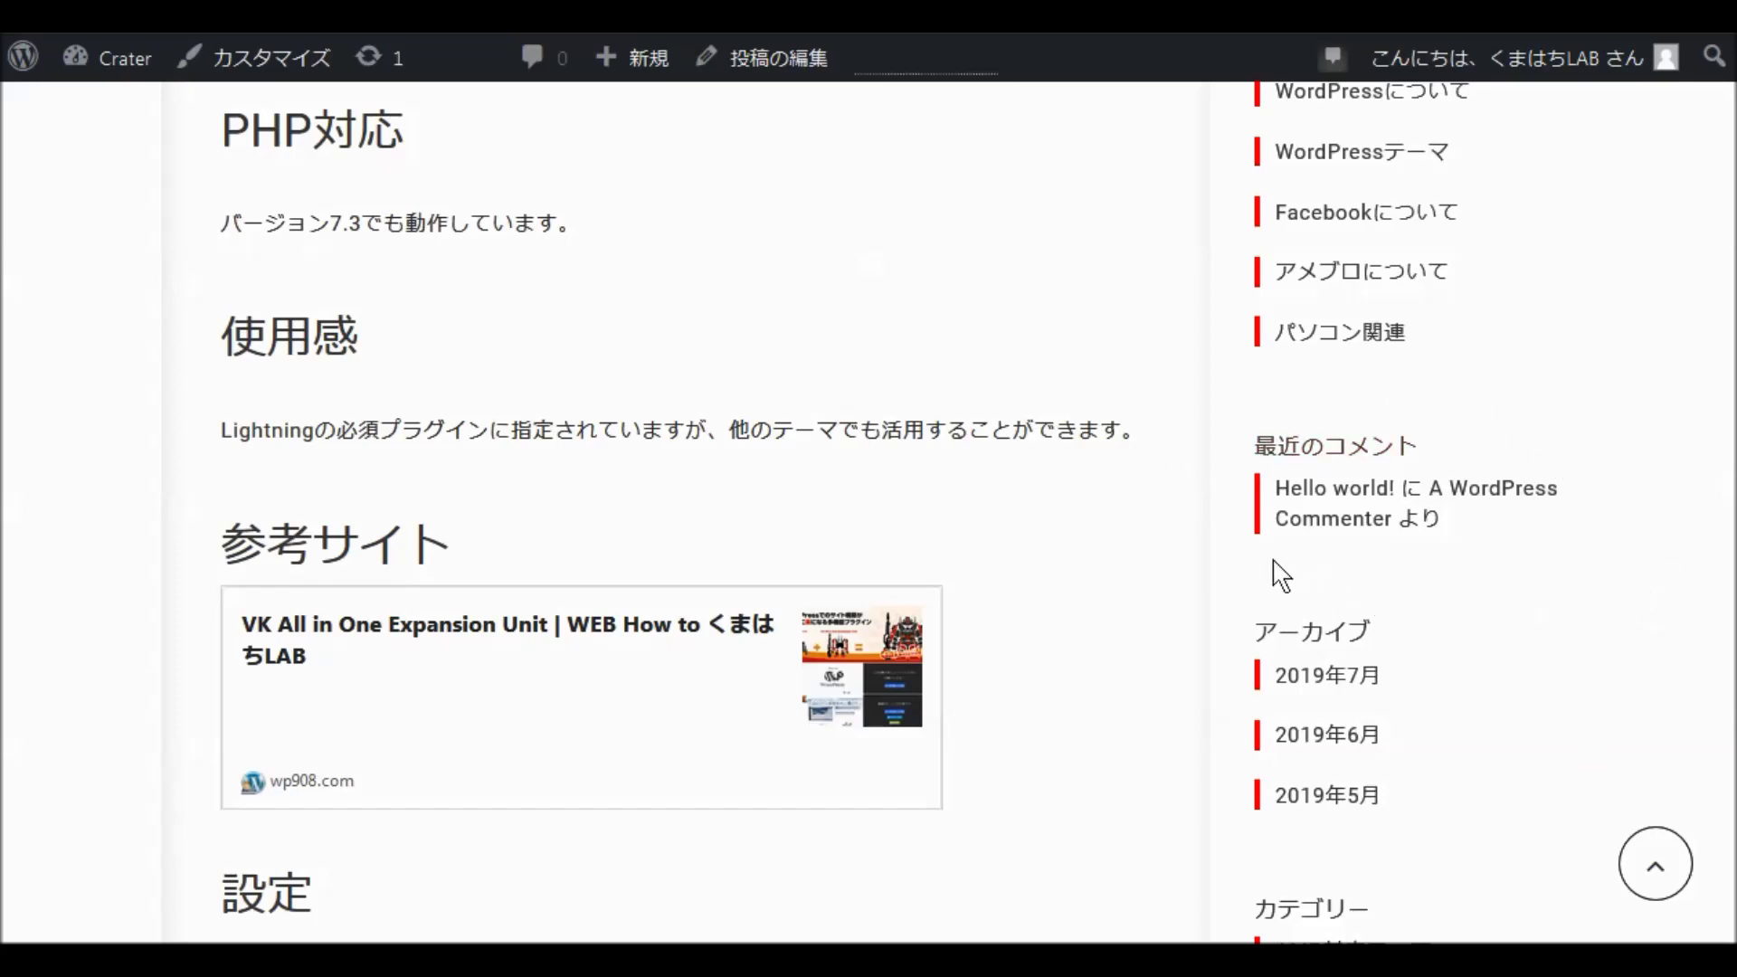
pyautogui.scroll(7, 1207, 563)
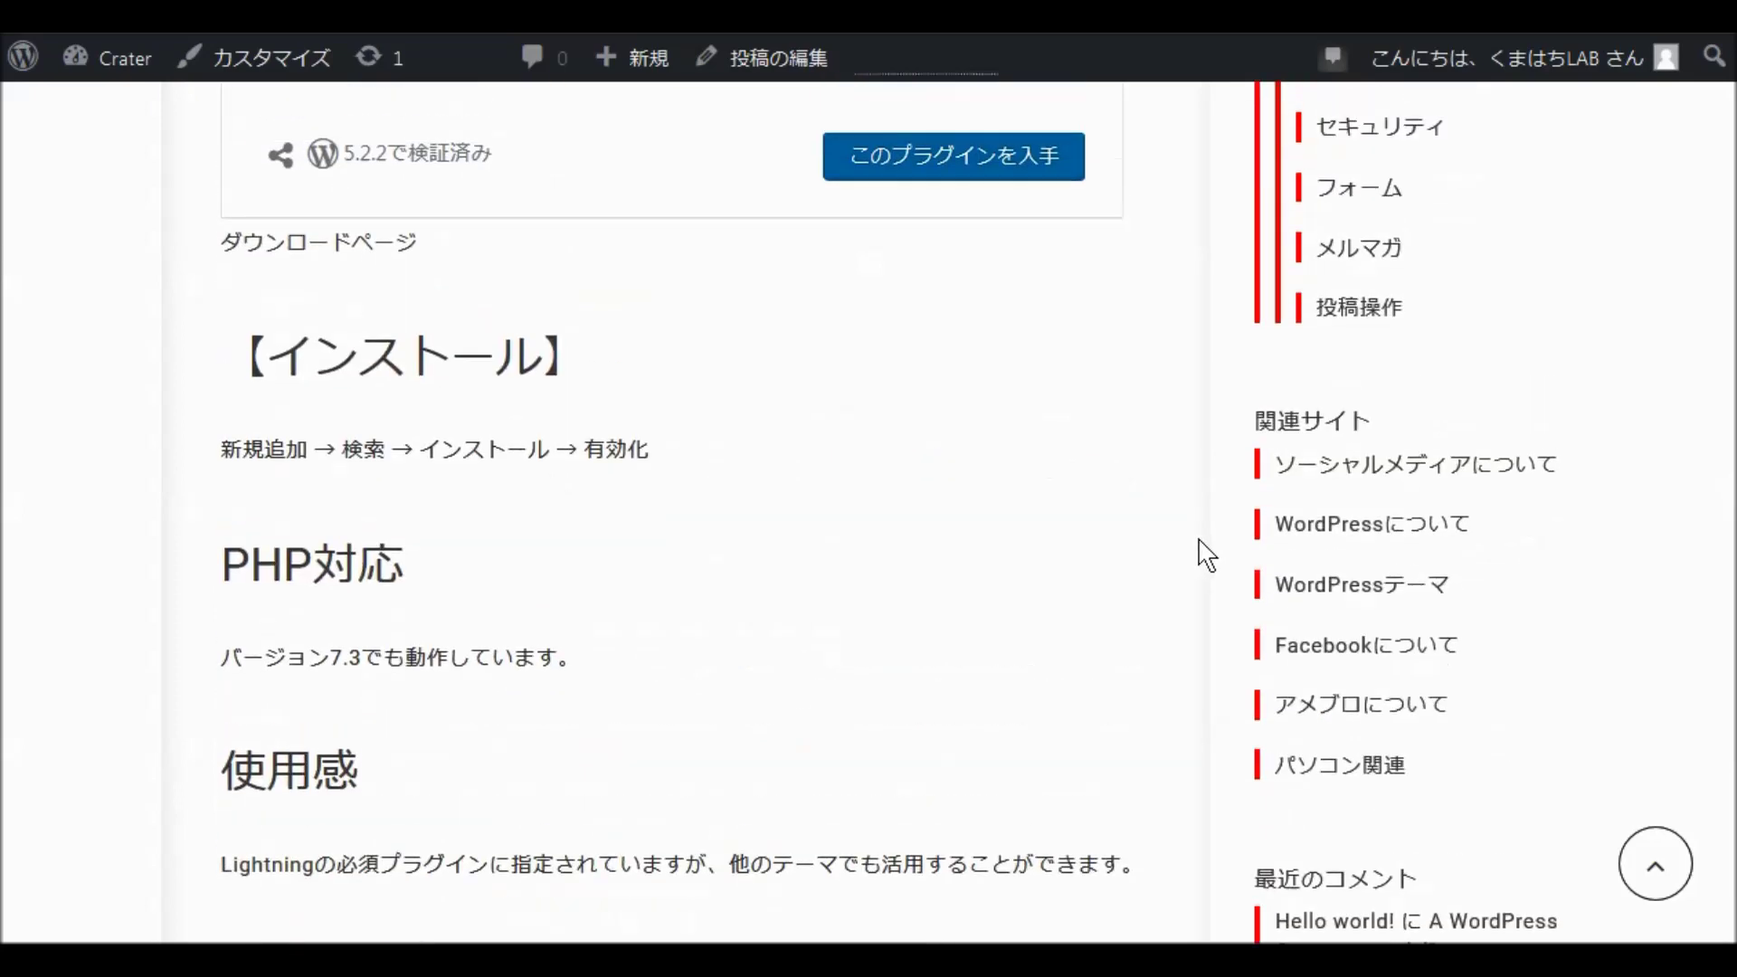
pyautogui.scroll(10, 1212, 554)
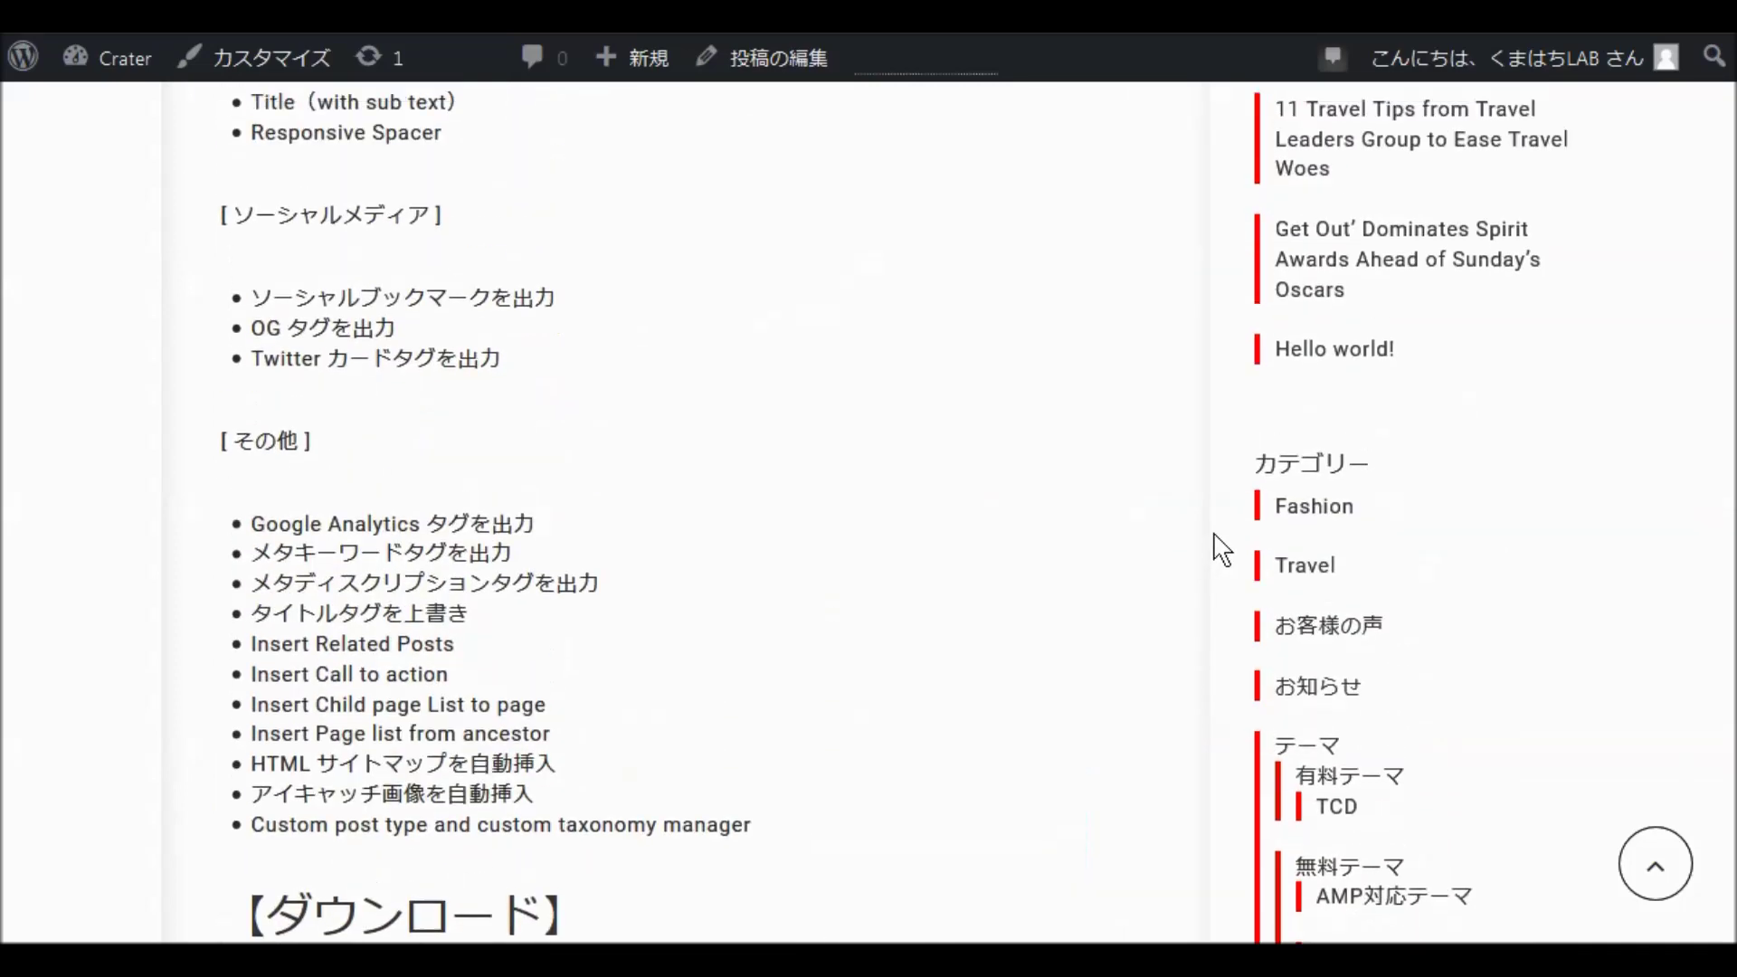
pyautogui.scroll(1, 1222, 546)
pyautogui.scroll(12, 1216, 543)
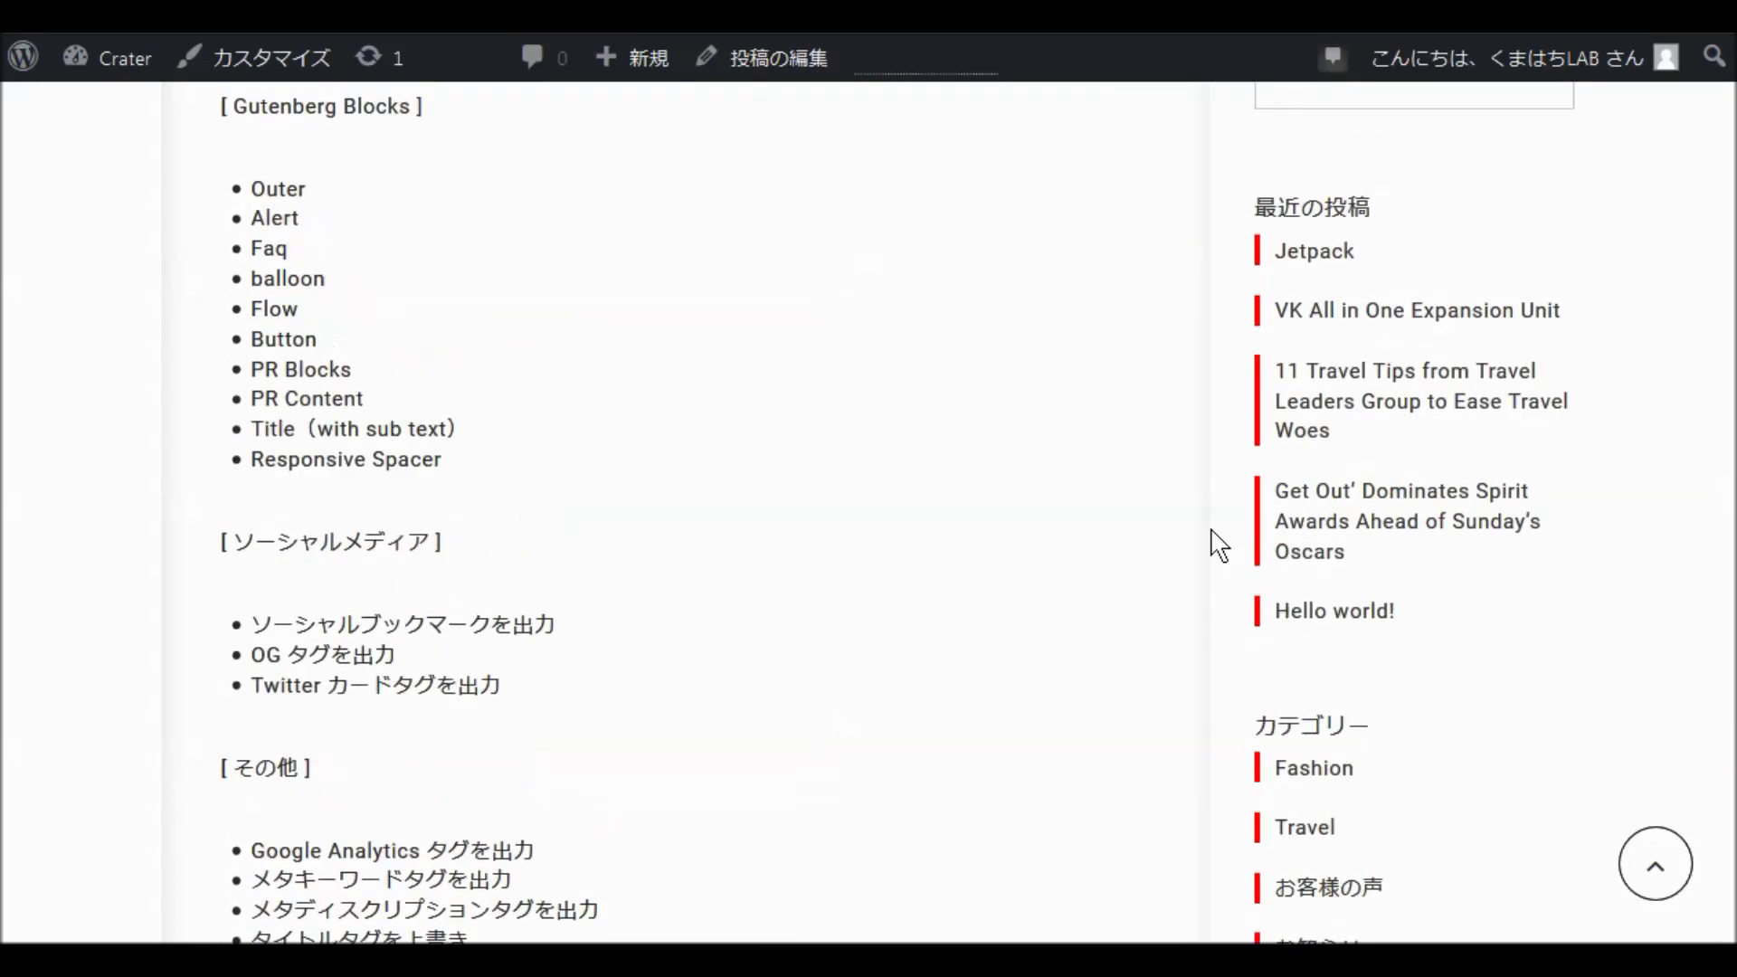
pyautogui.scroll(4, 1203, 527)
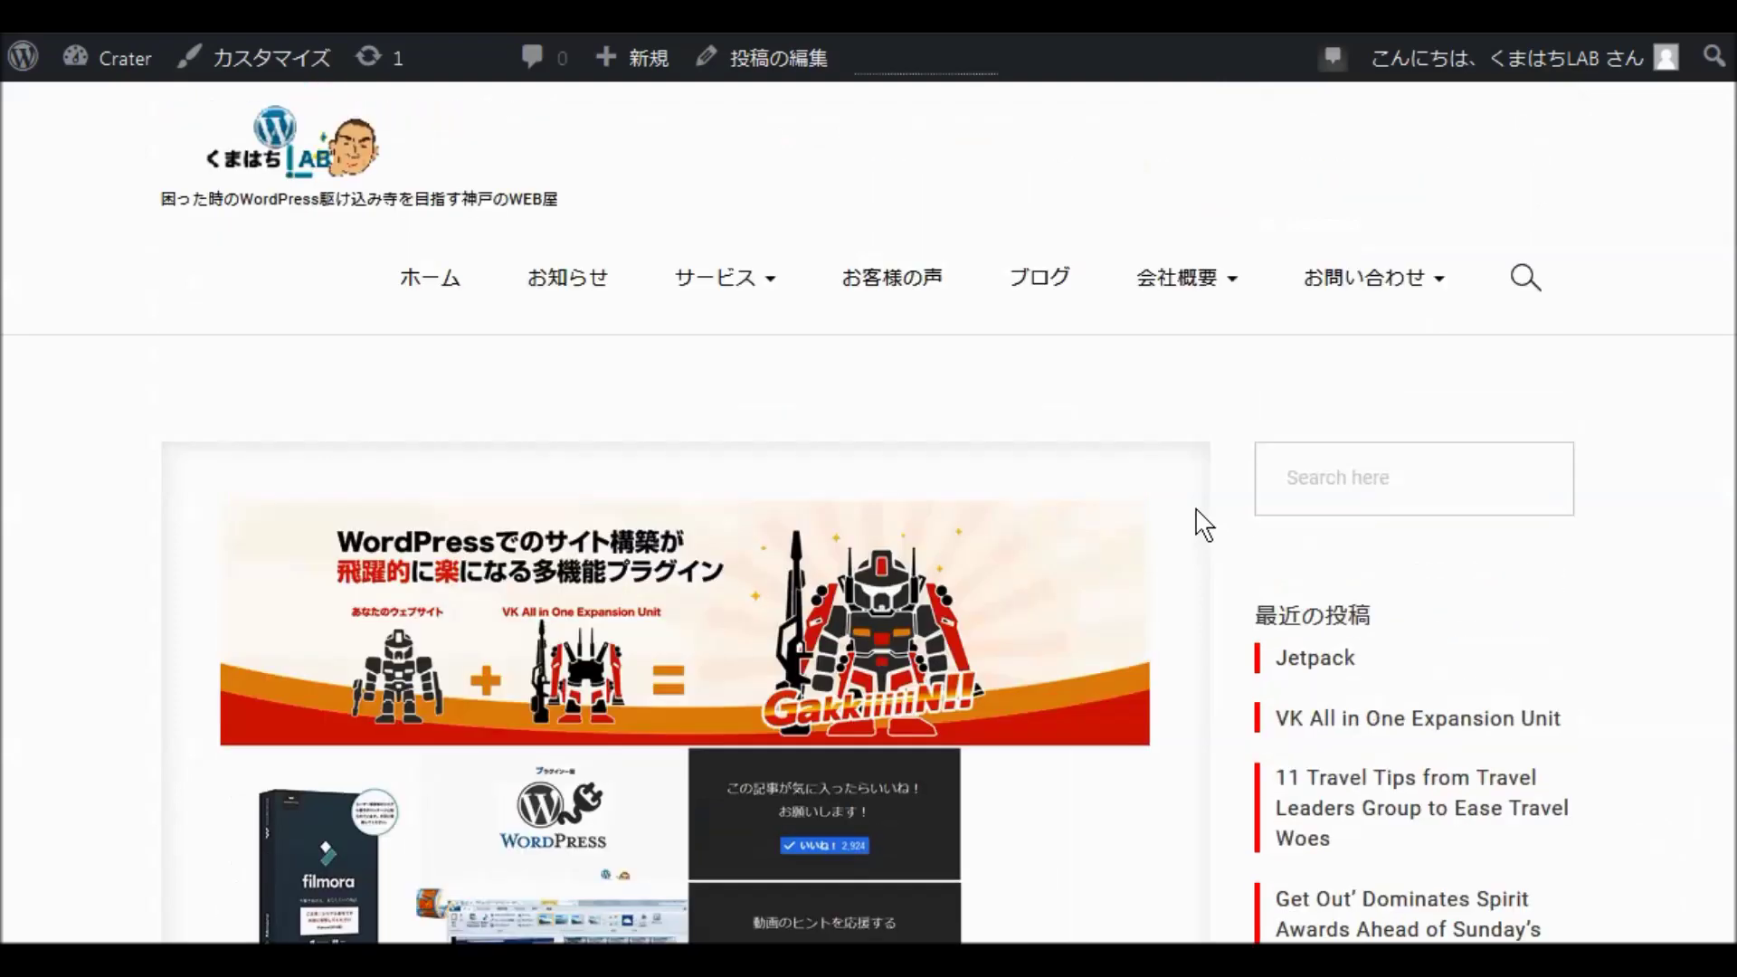
pyautogui.scroll(-6, 1130, 527)
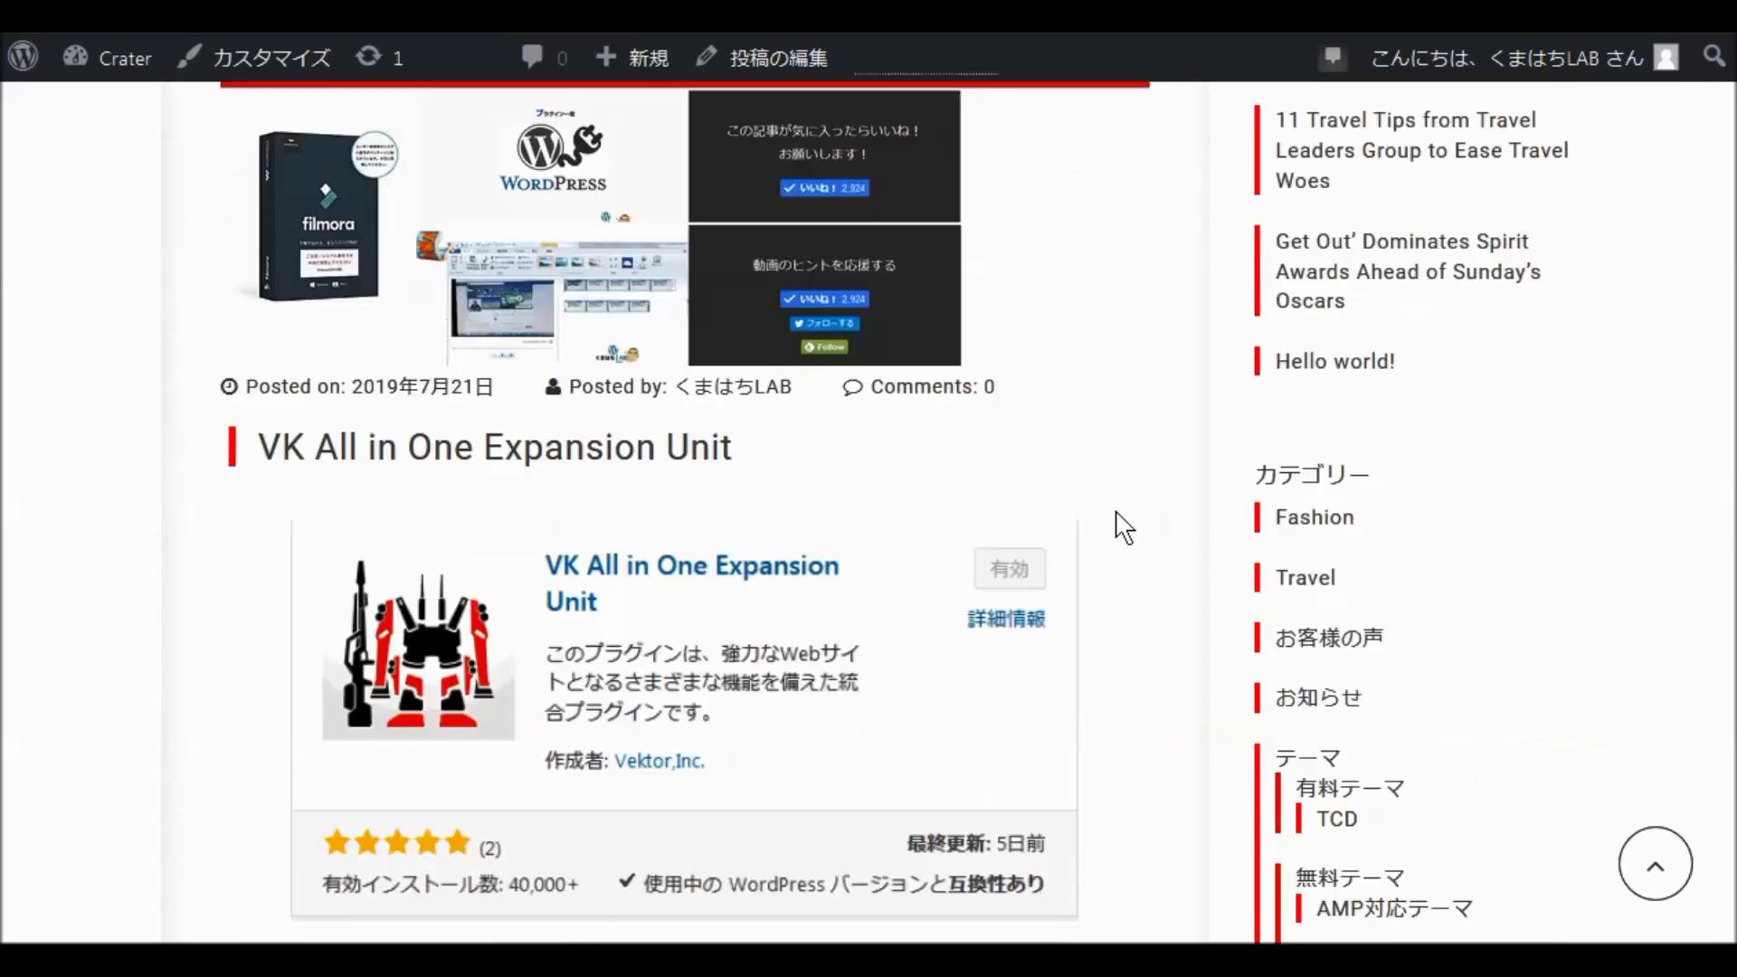
pyautogui.scroll(-7, 1122, 524)
pyautogui.scroll(7, 1122, 525)
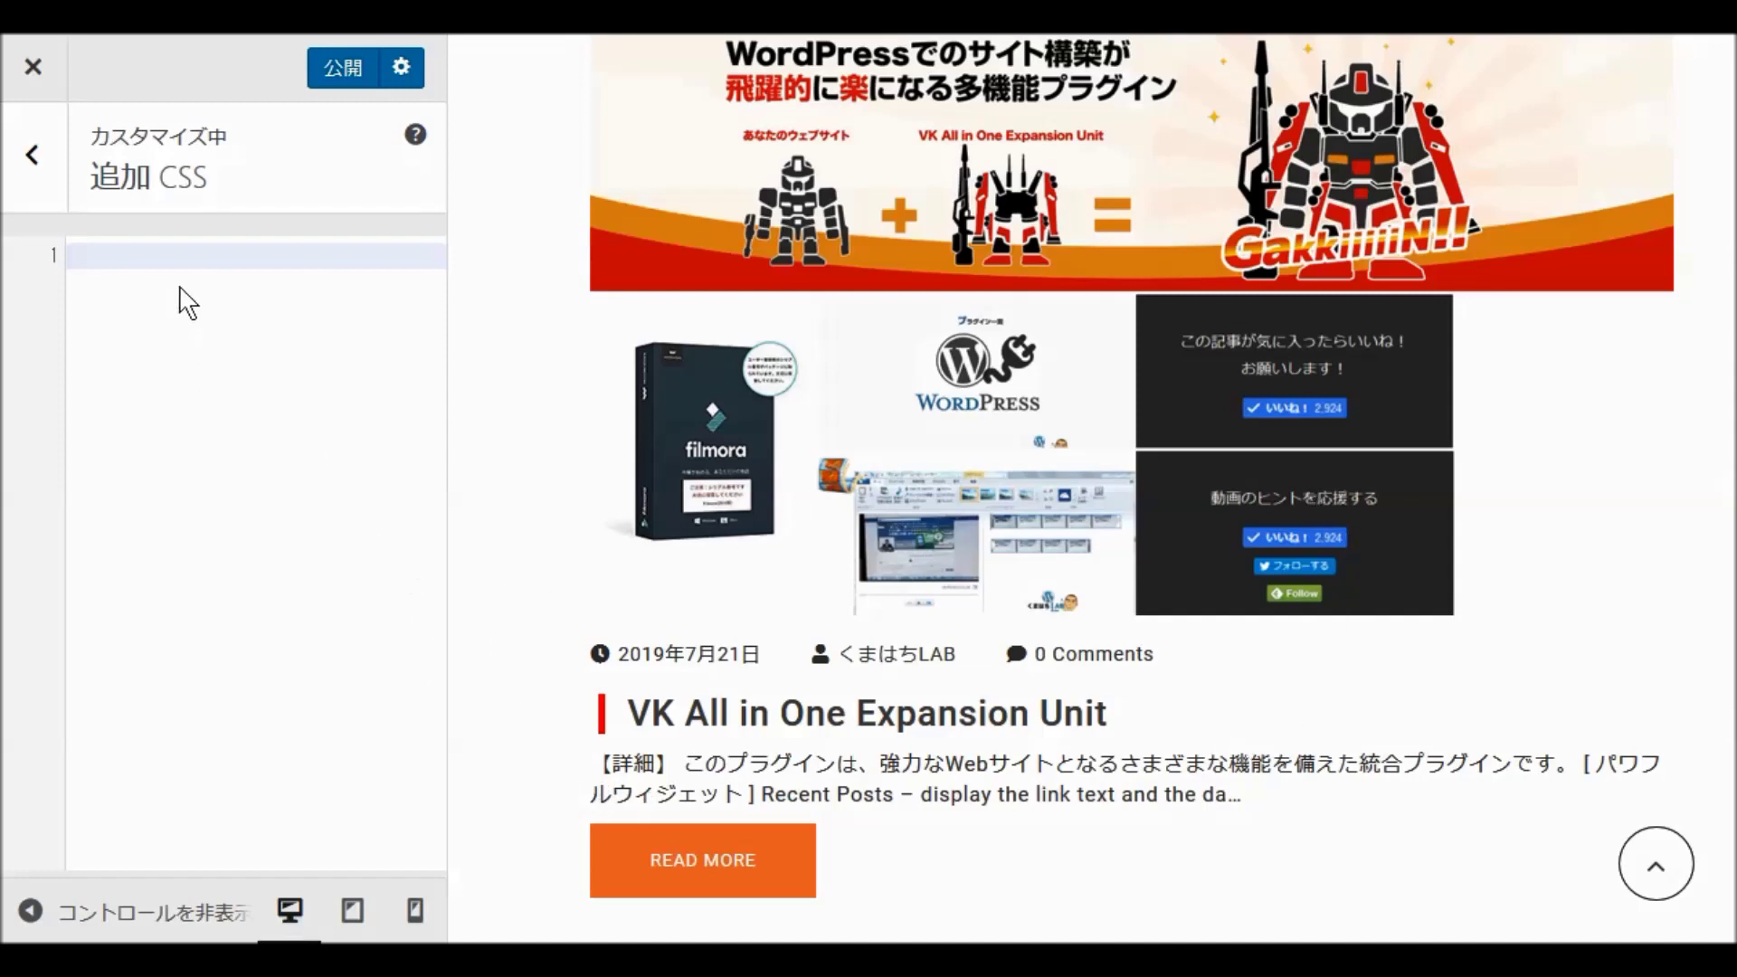
# Add the rule ".meta {display:none !important;}" to the theme's Additional CSS to hide the post meta line.
pyautogui.rightClick(81, 273)
pyautogui.click(98, 259)
pyautogui.write('.meta {display:none !important;}')
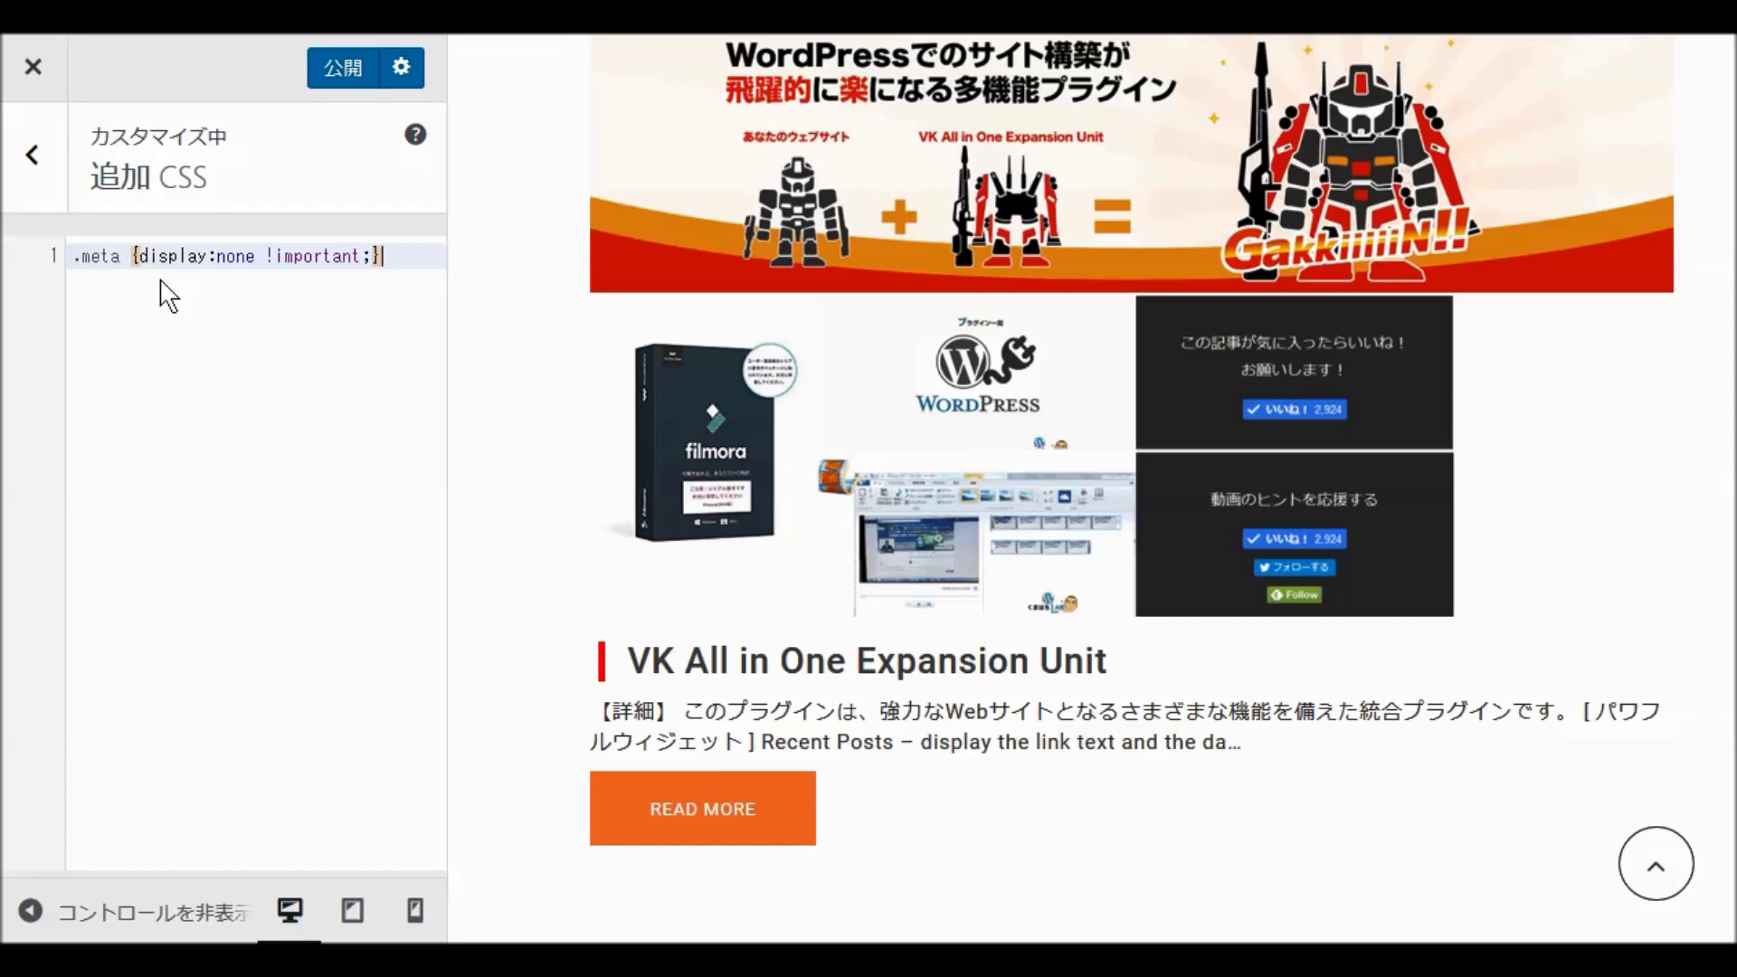